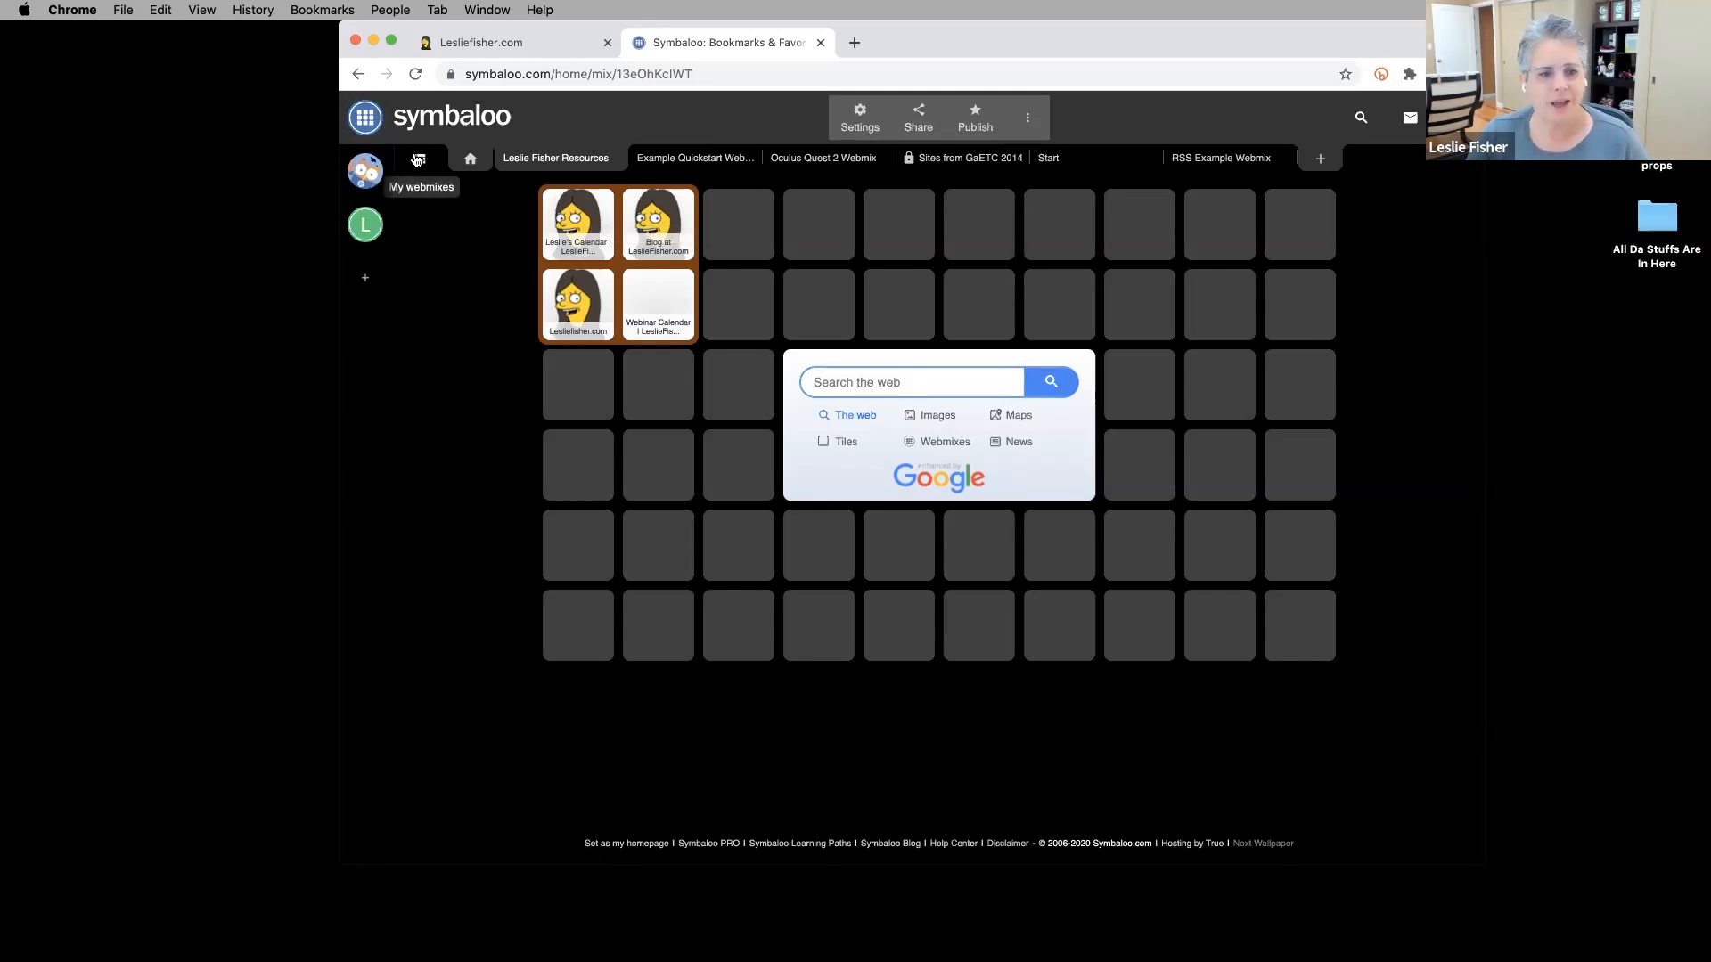
Show the My webmixes side panel with its six webmixes and the Quickstart add option.
click(418, 159)
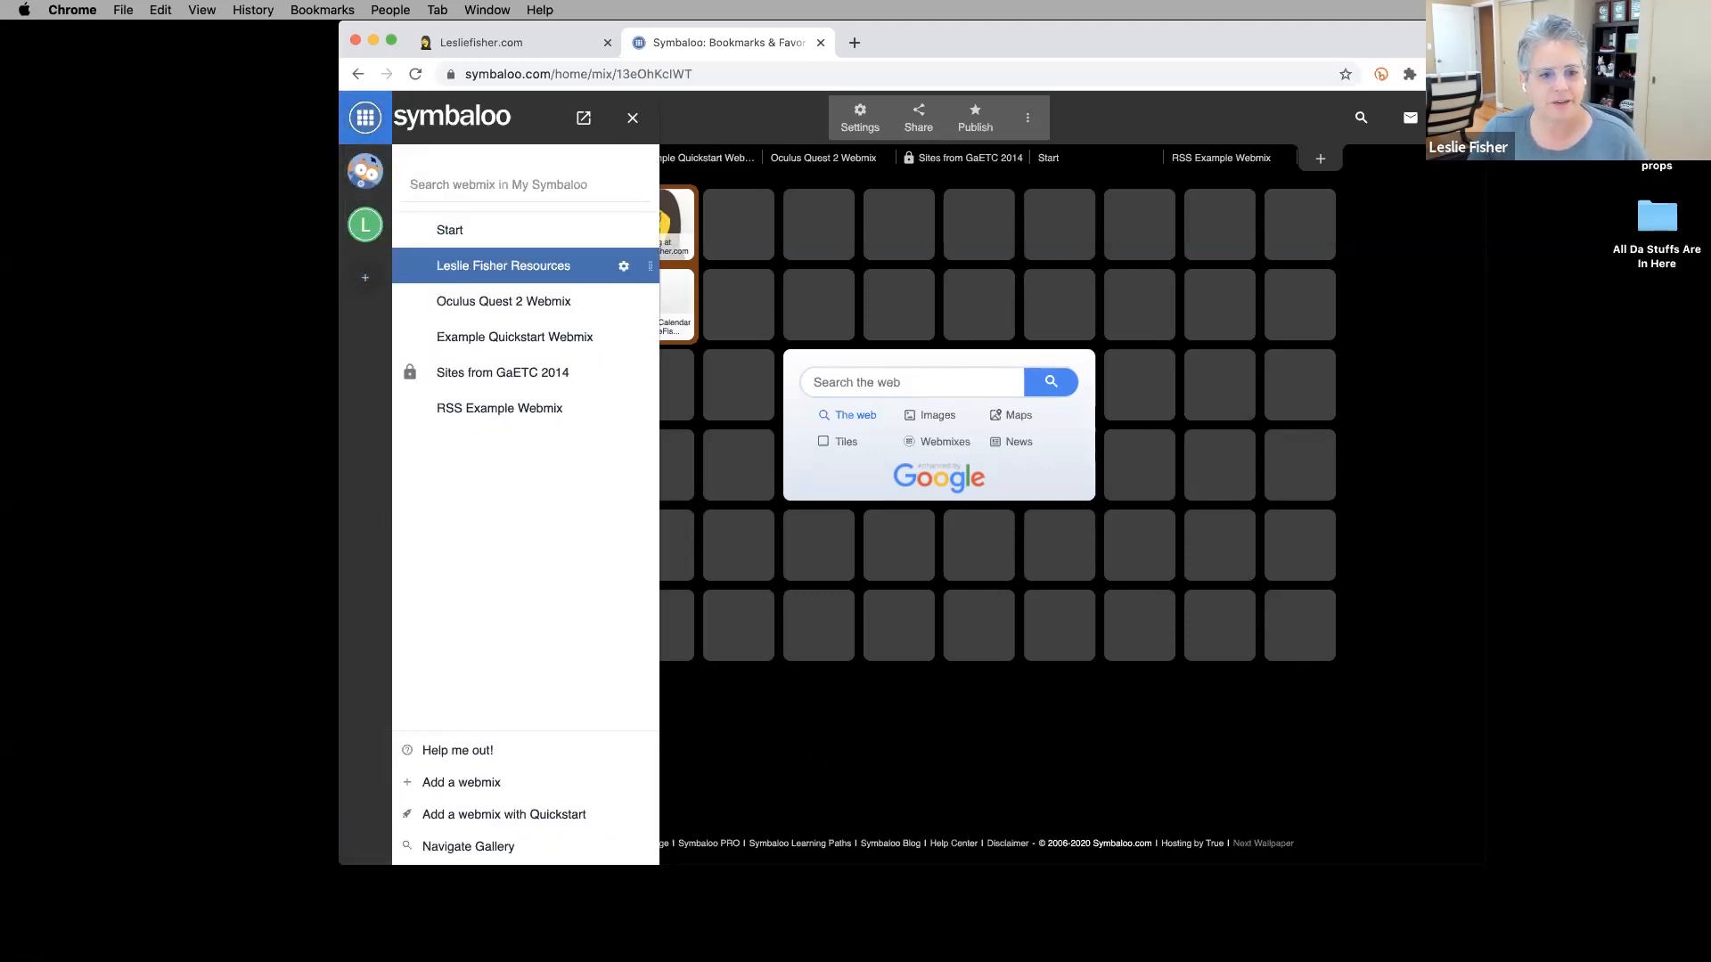
click(632, 118)
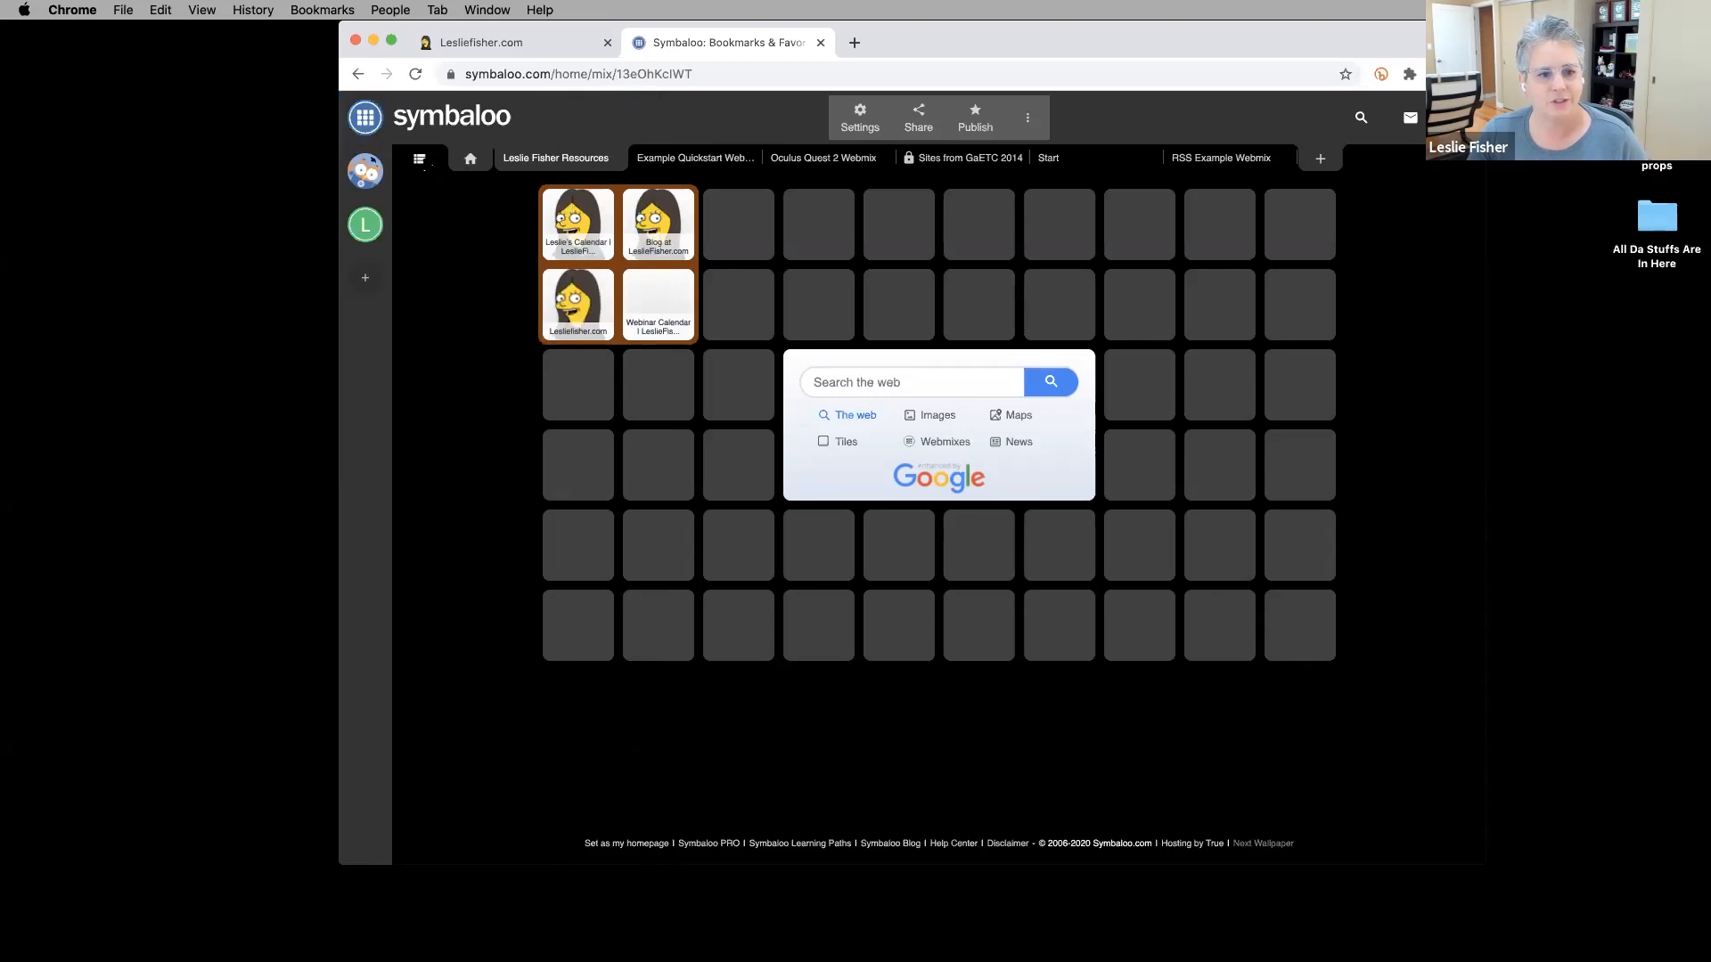
click(420, 160)
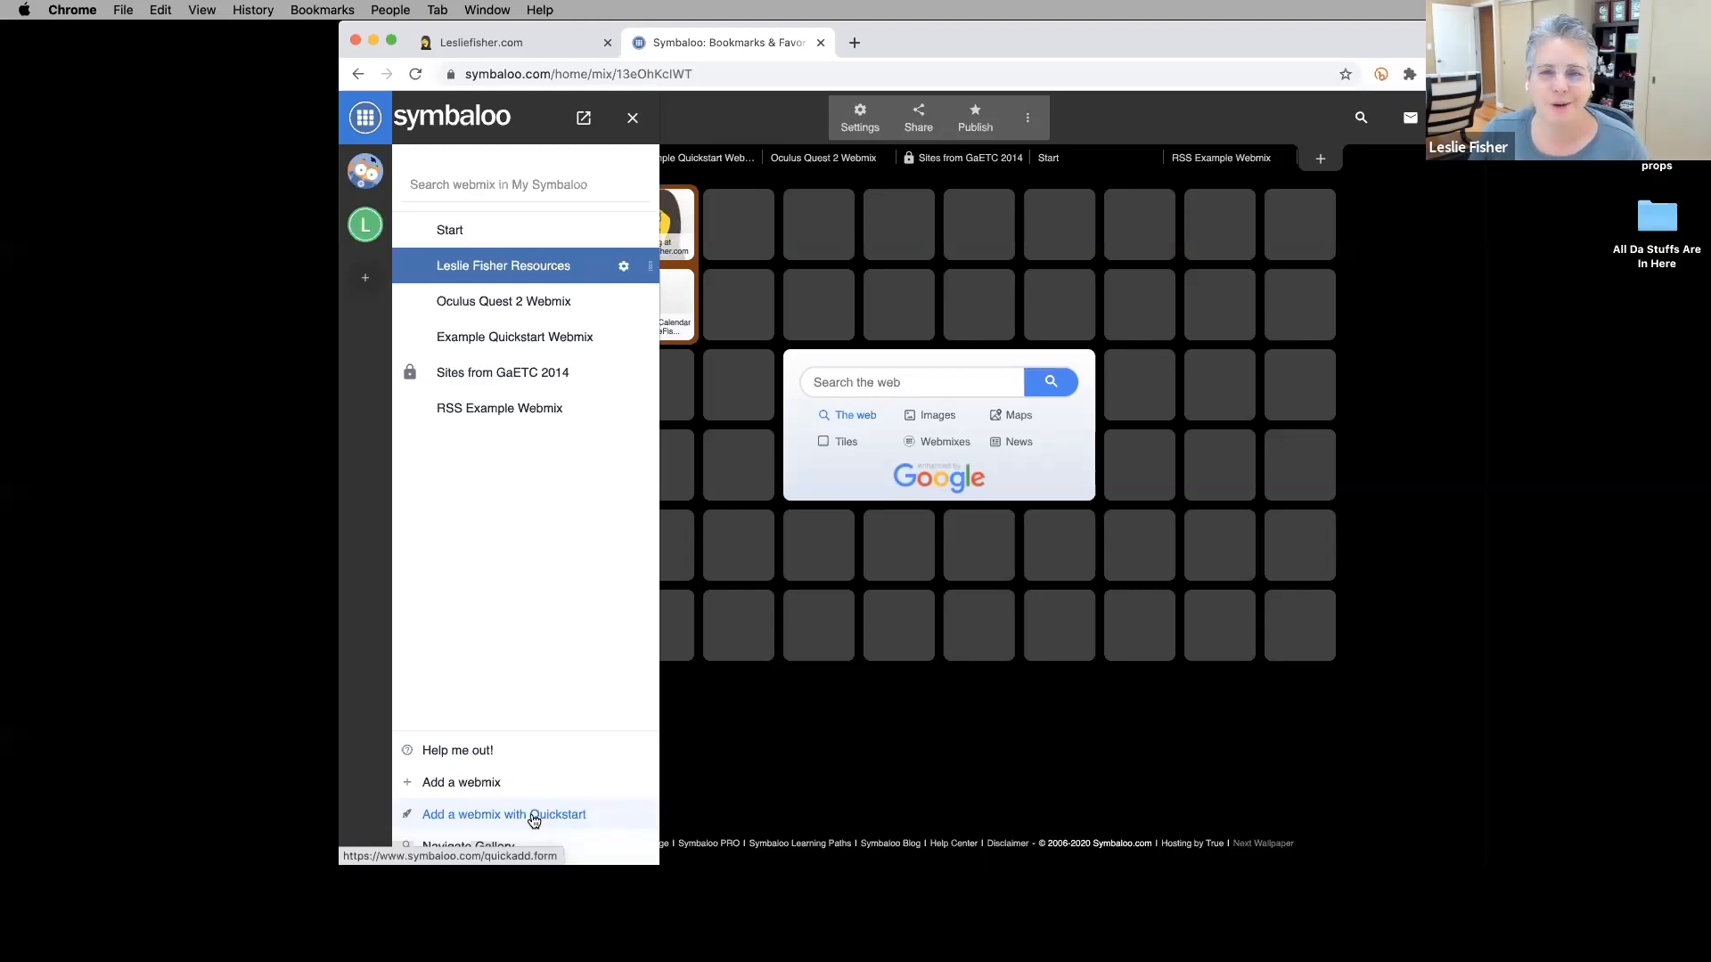
Start a Quickstart webmix and pick Google Classroom, Twitter, Reddit and Amazon.
click(533, 820)
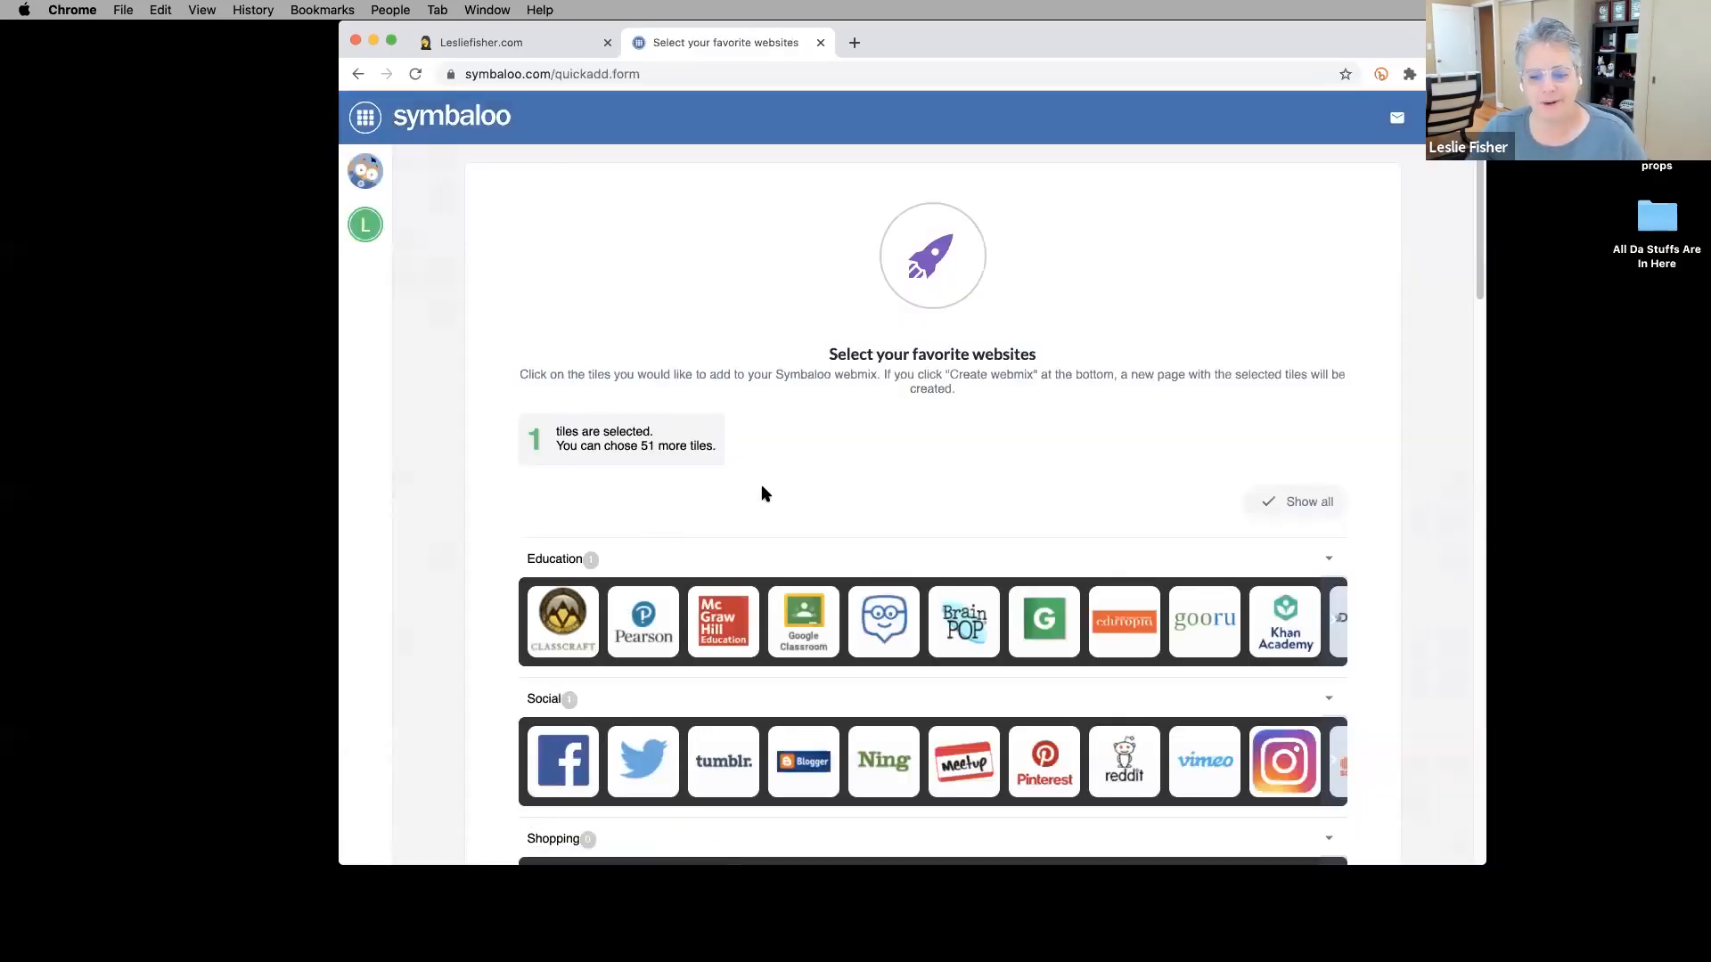
scroll(948, 386, down, 5)
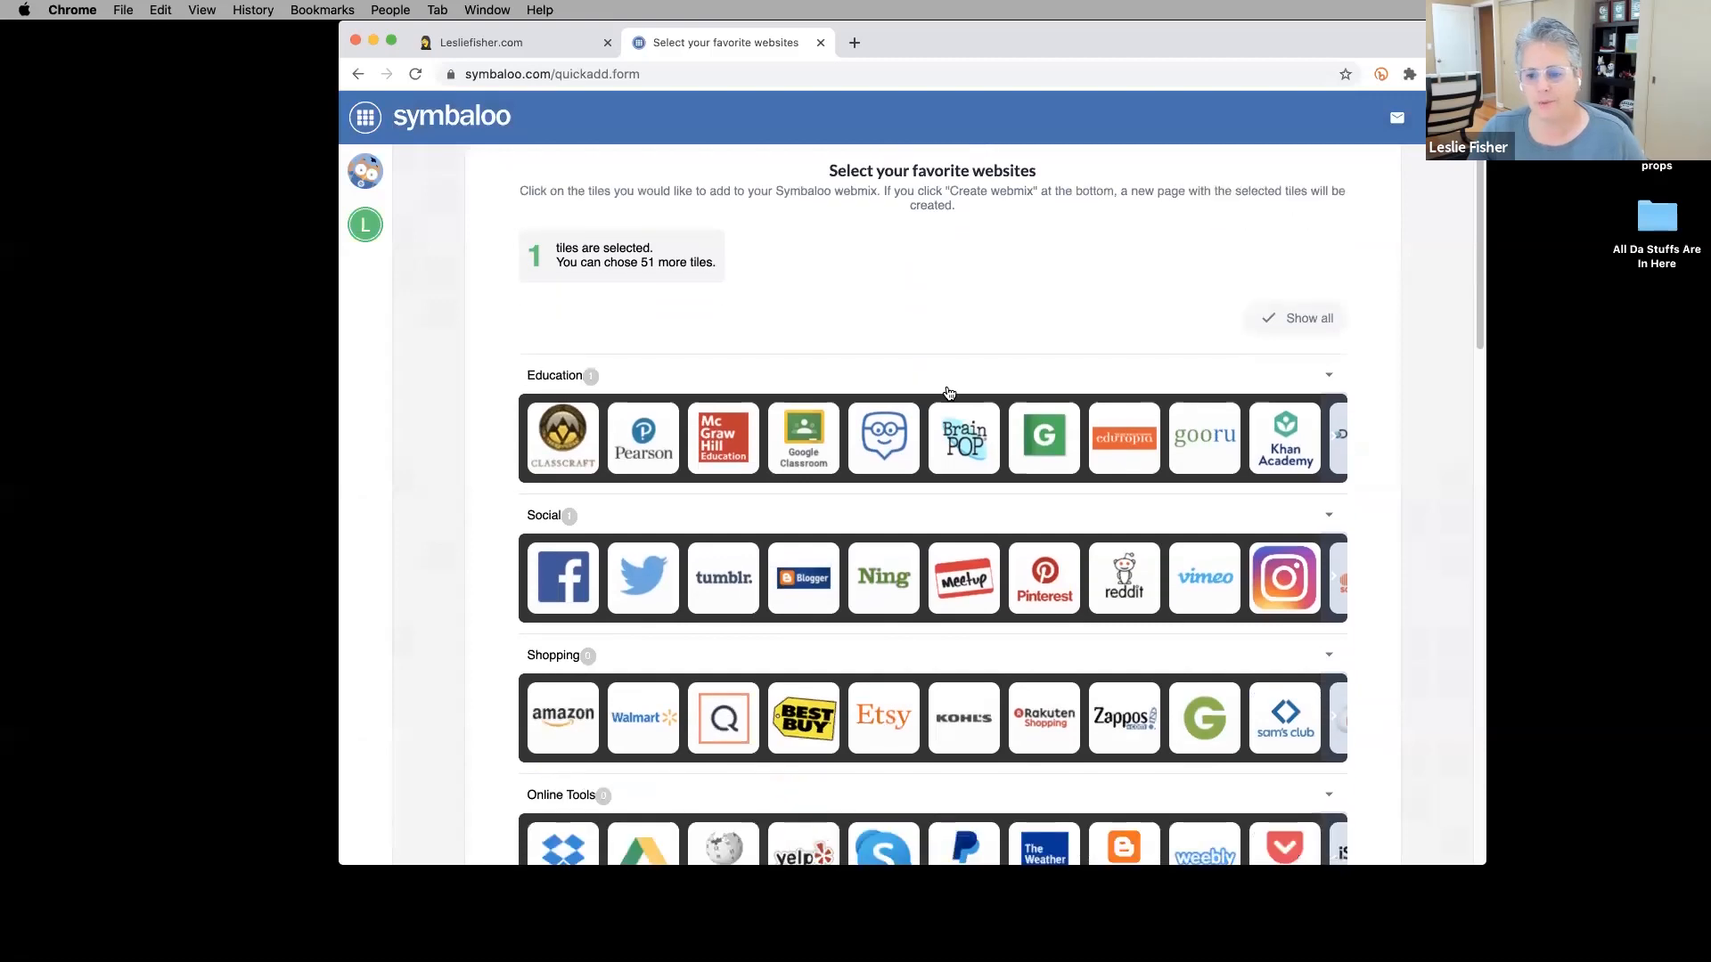
scroll(947, 393, down, 10)
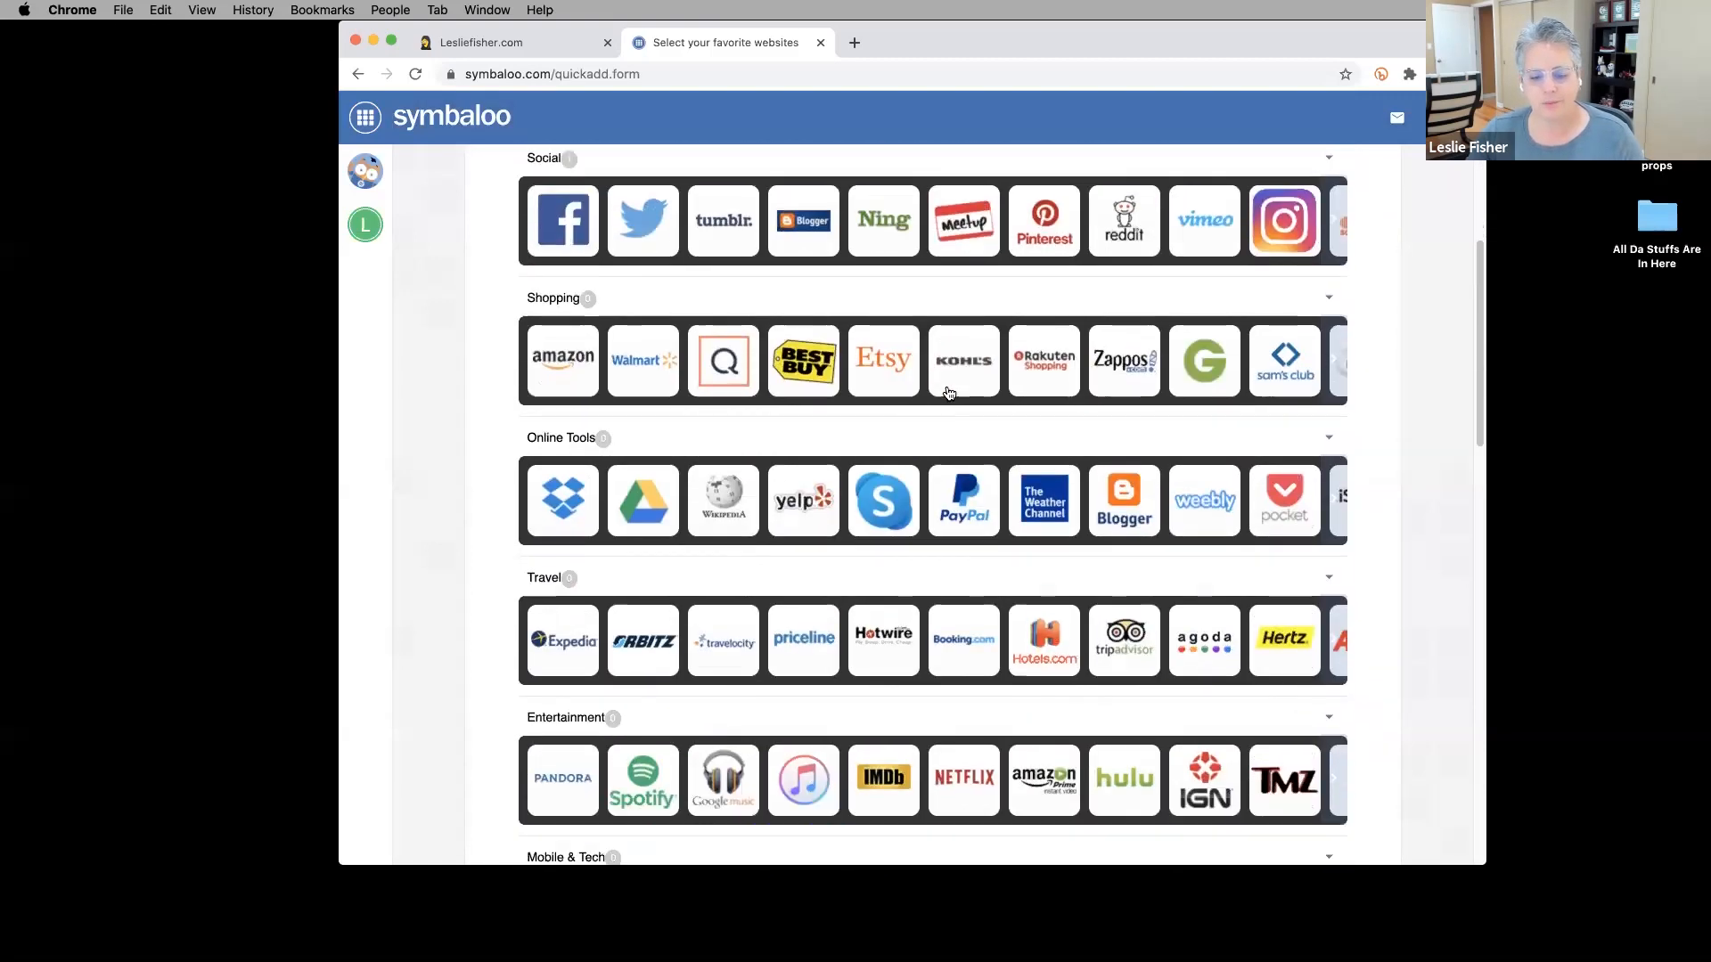
scroll(948, 393, down, 9)
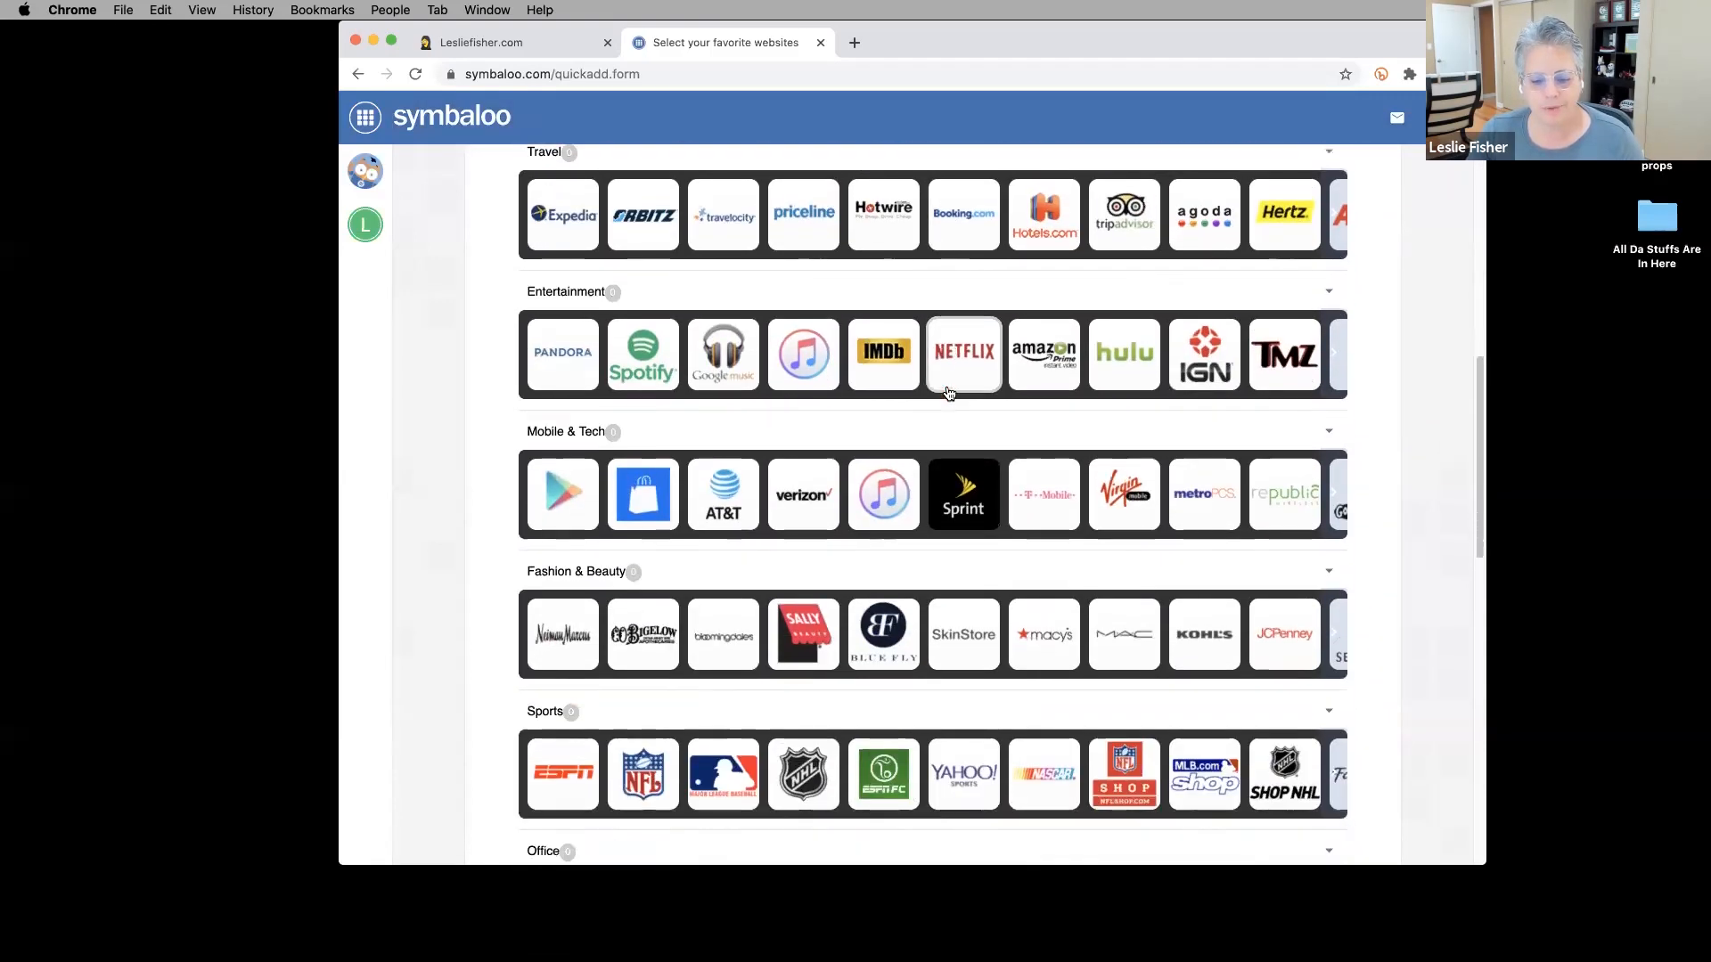
scroll(948, 392, down, 12)
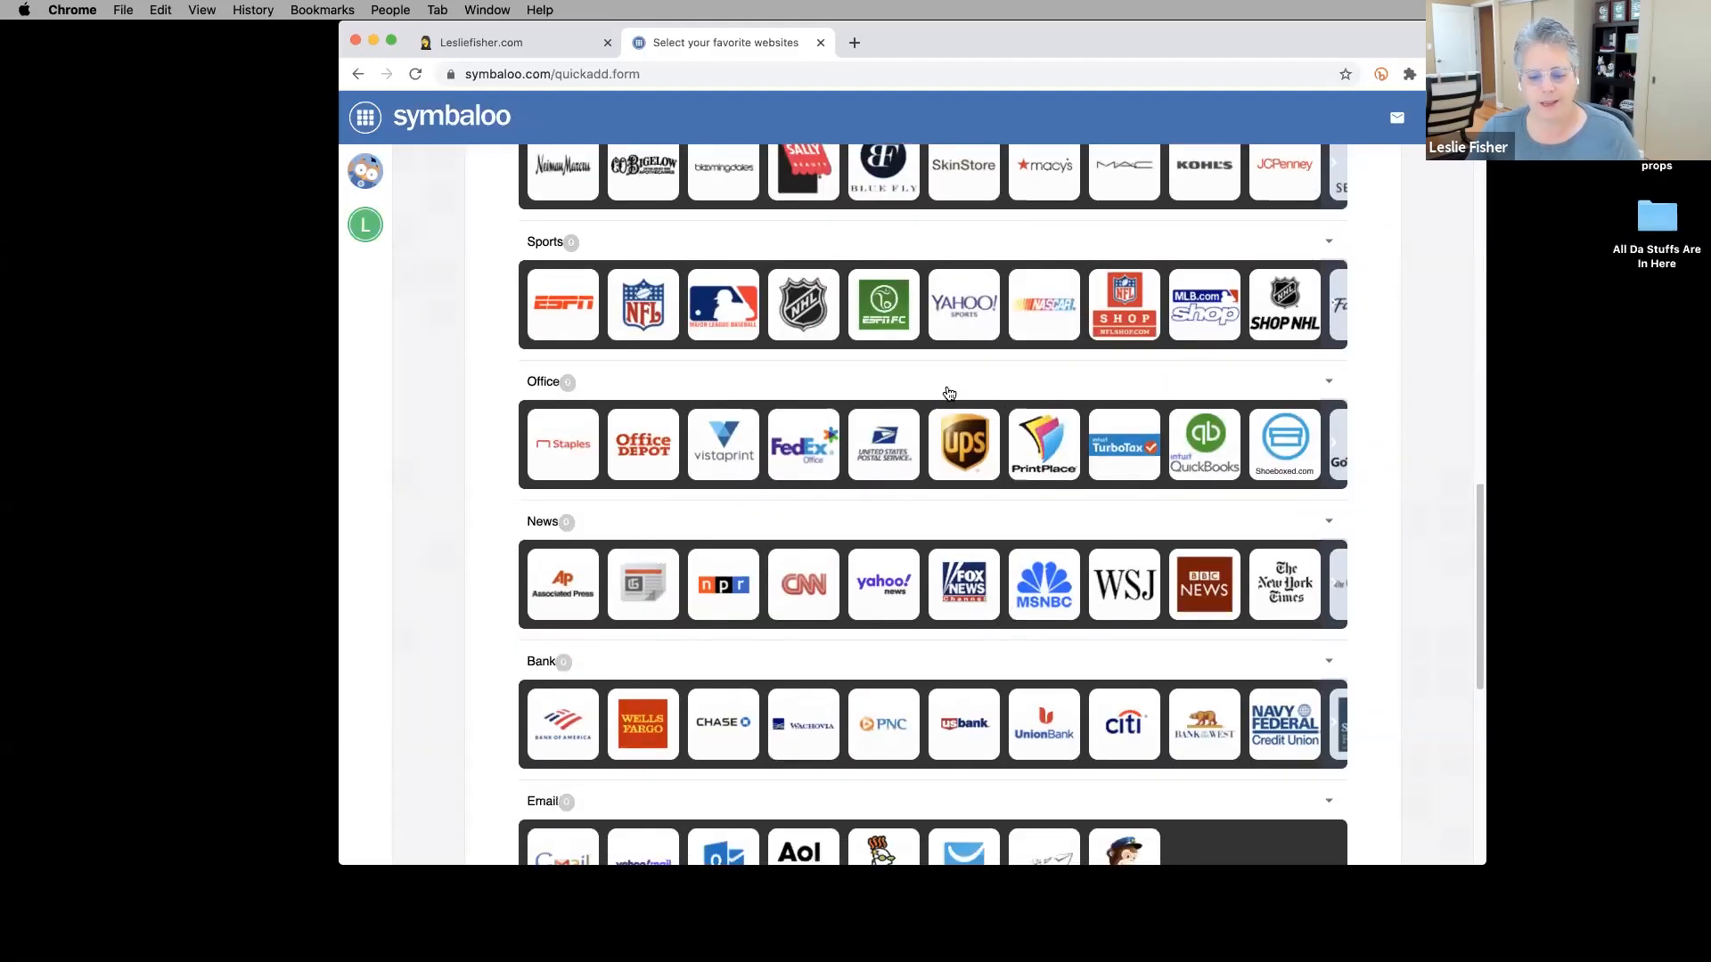
scroll(949, 393, down, 3)
scroll(948, 393, up, 19)
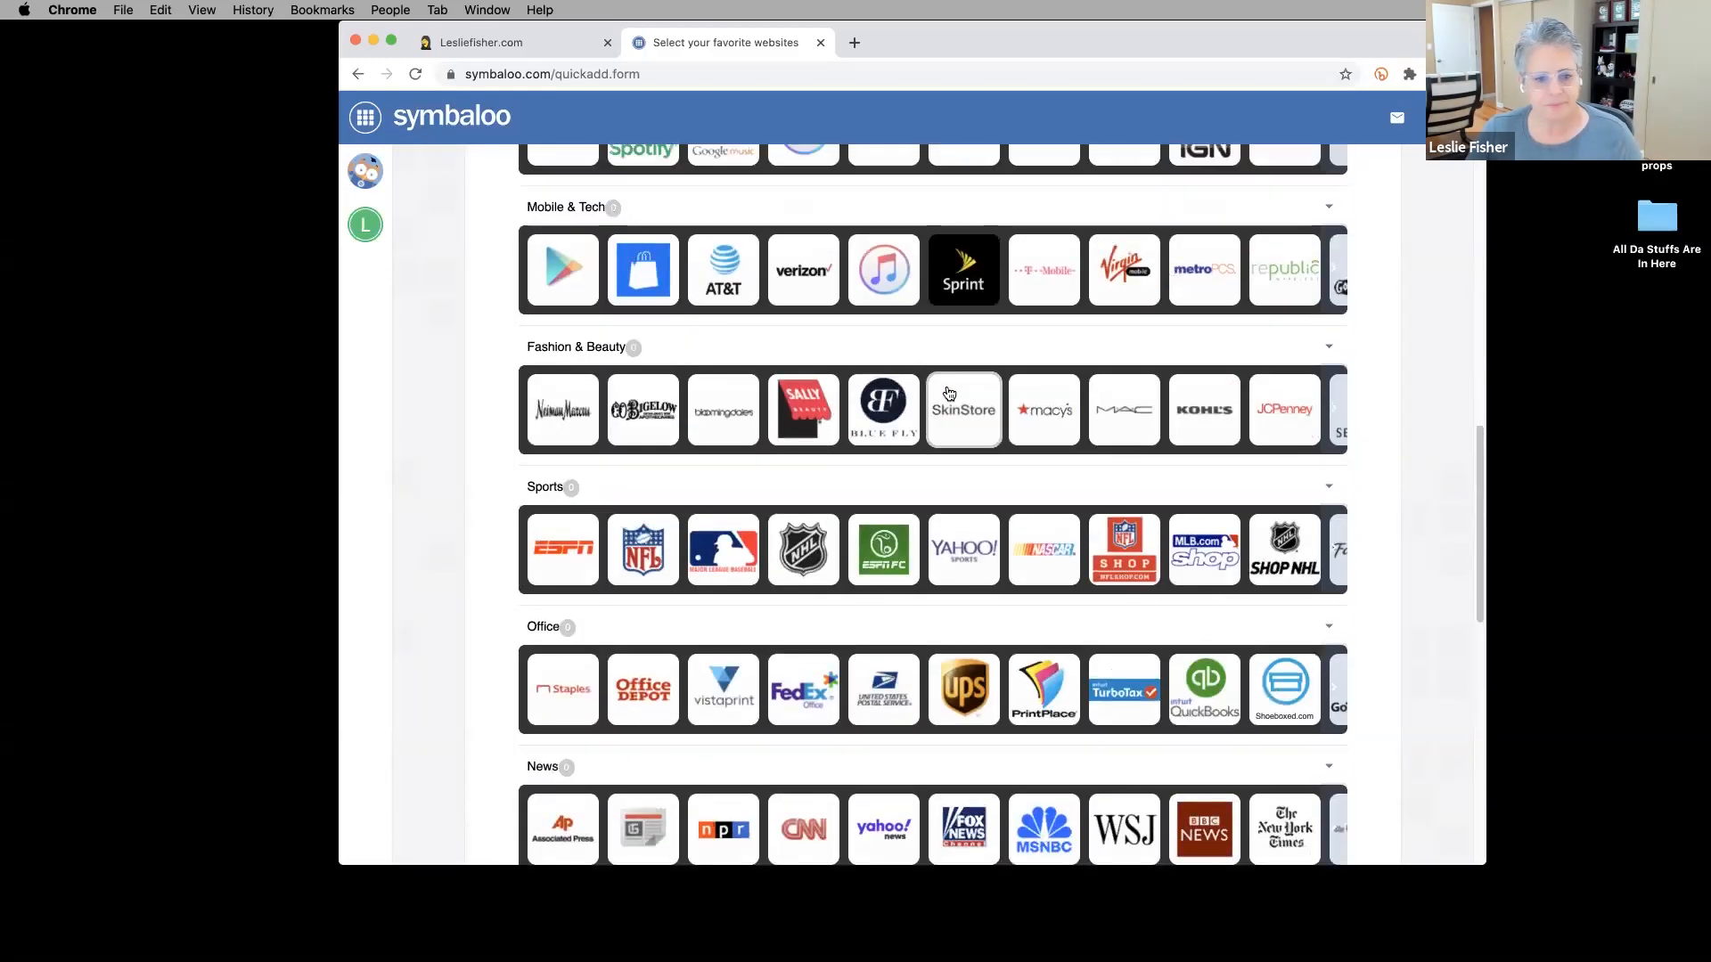
scroll(948, 393, up, 13)
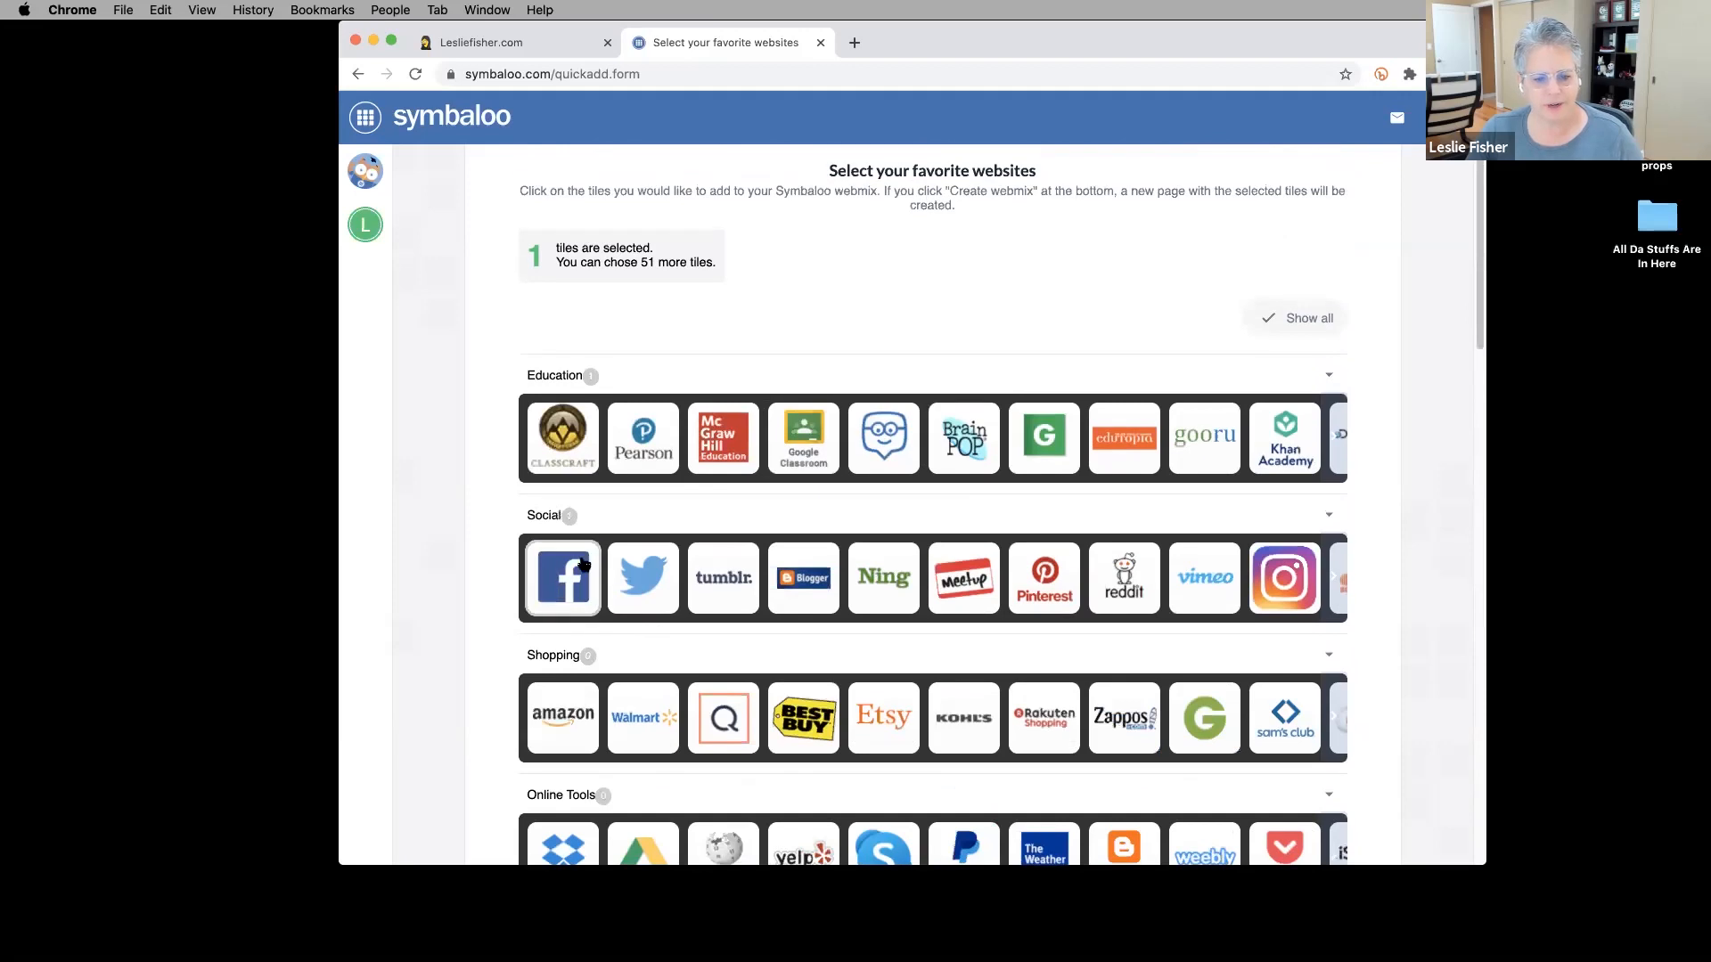
click(809, 440)
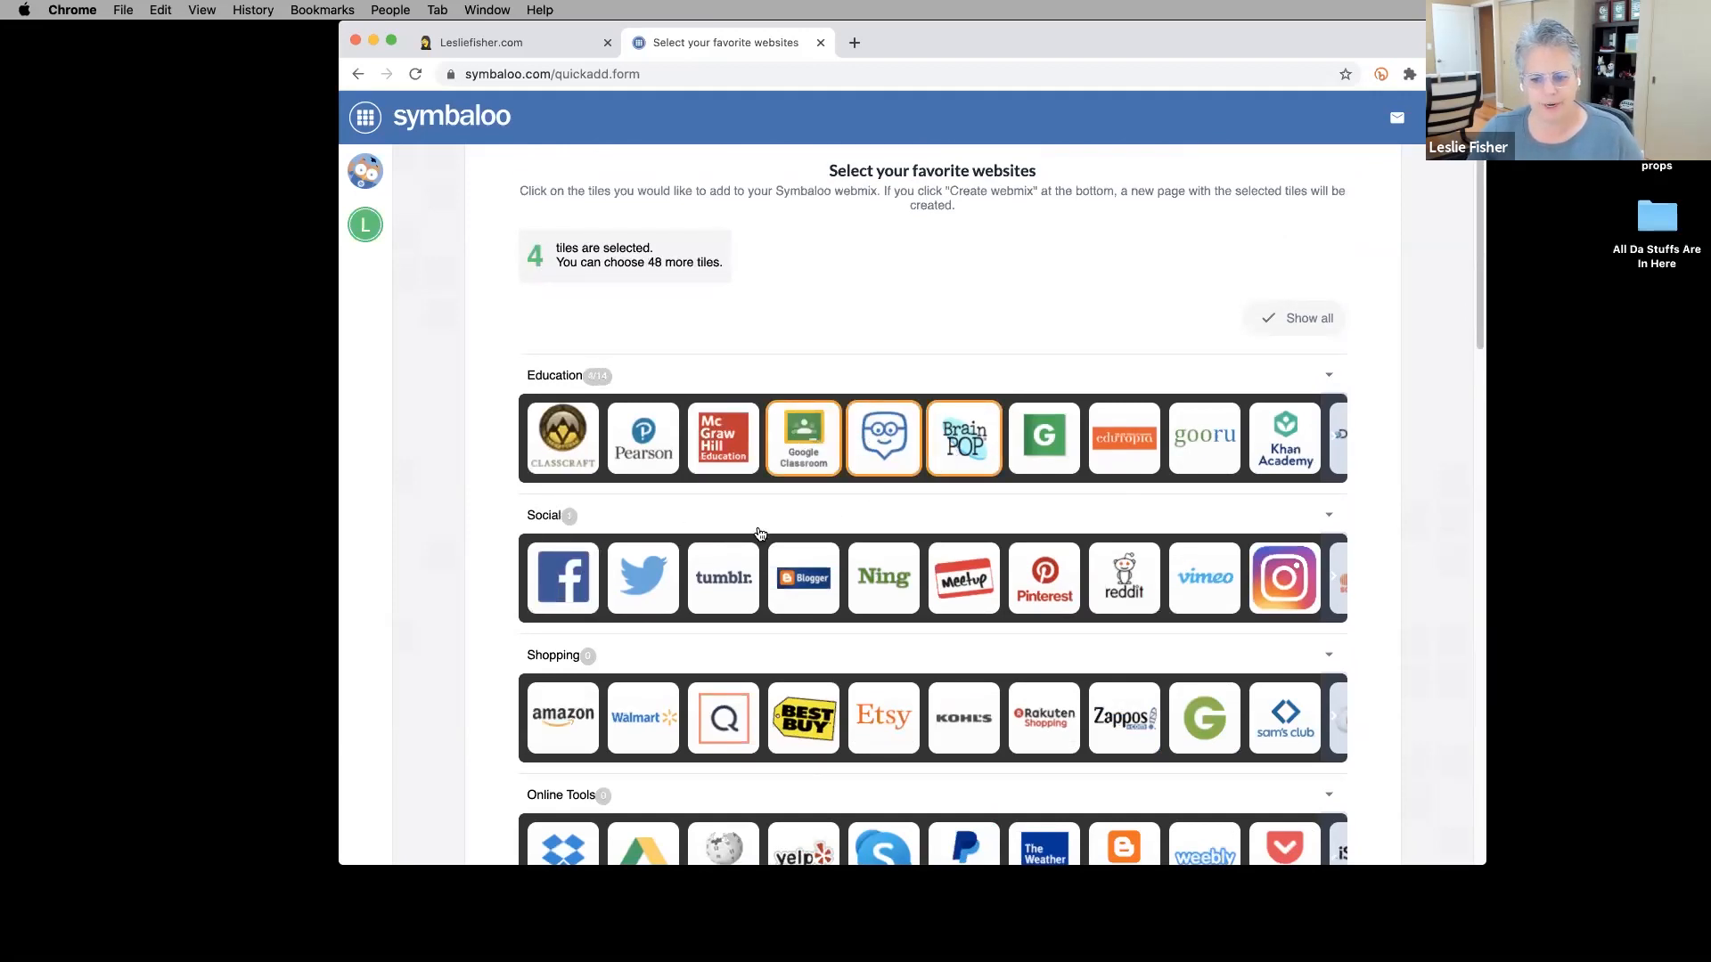
click(642, 588)
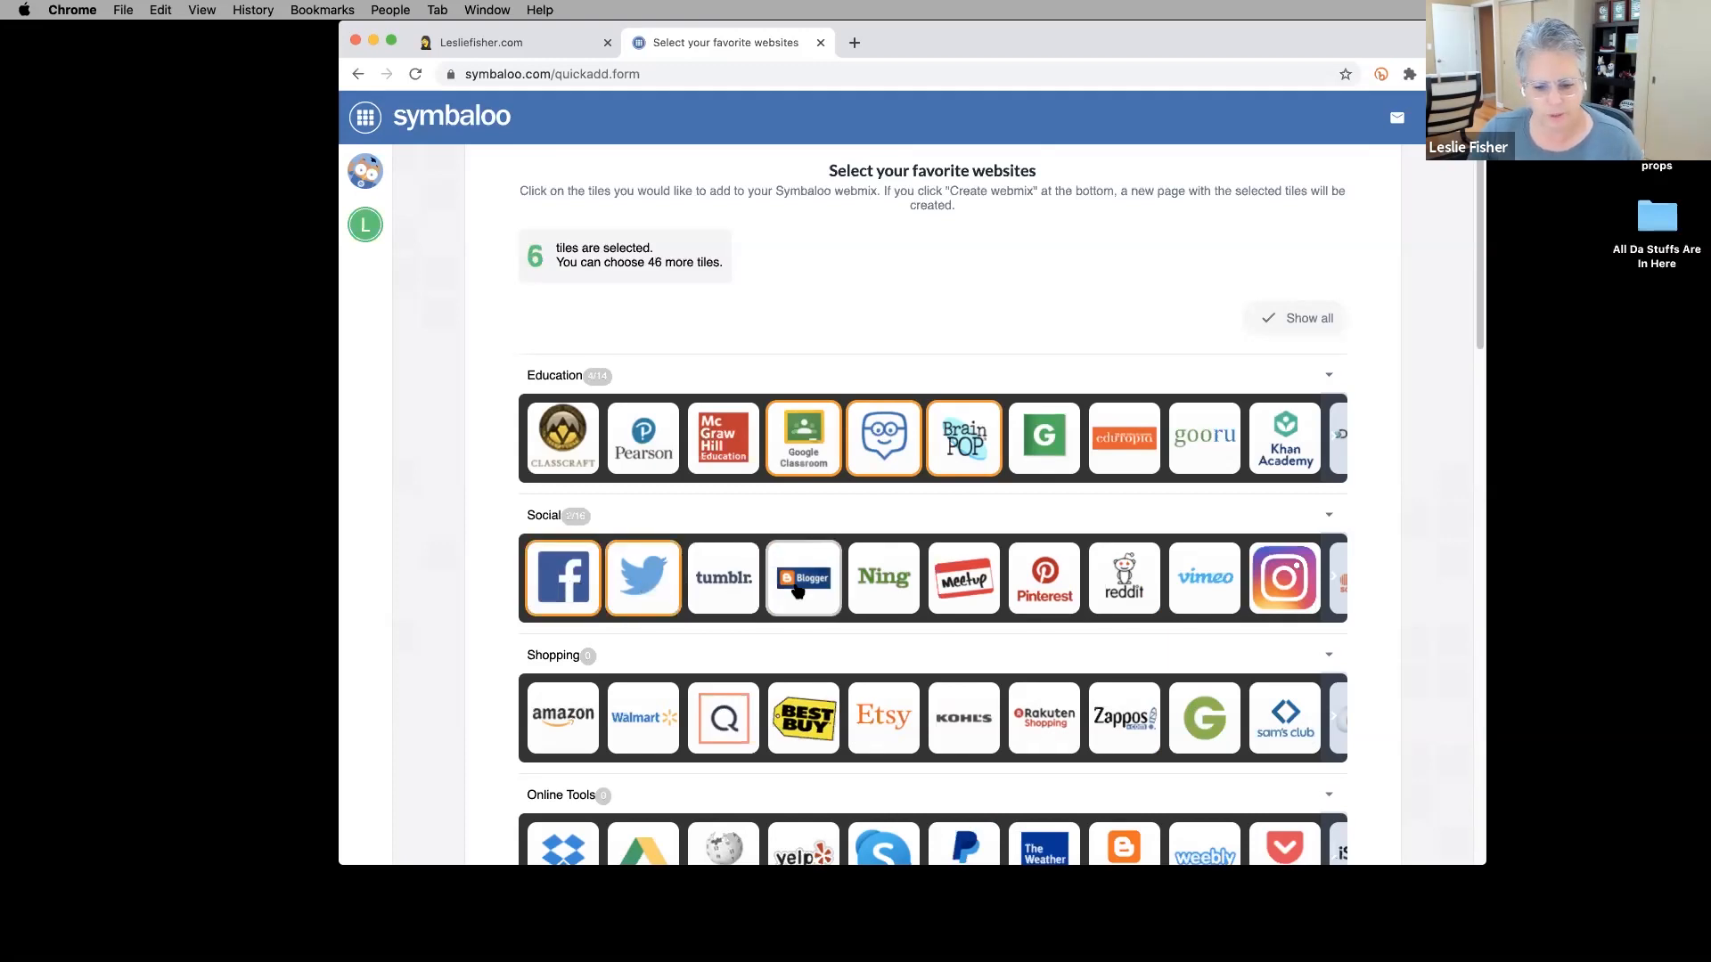
scroll(999, 571, down, 1)
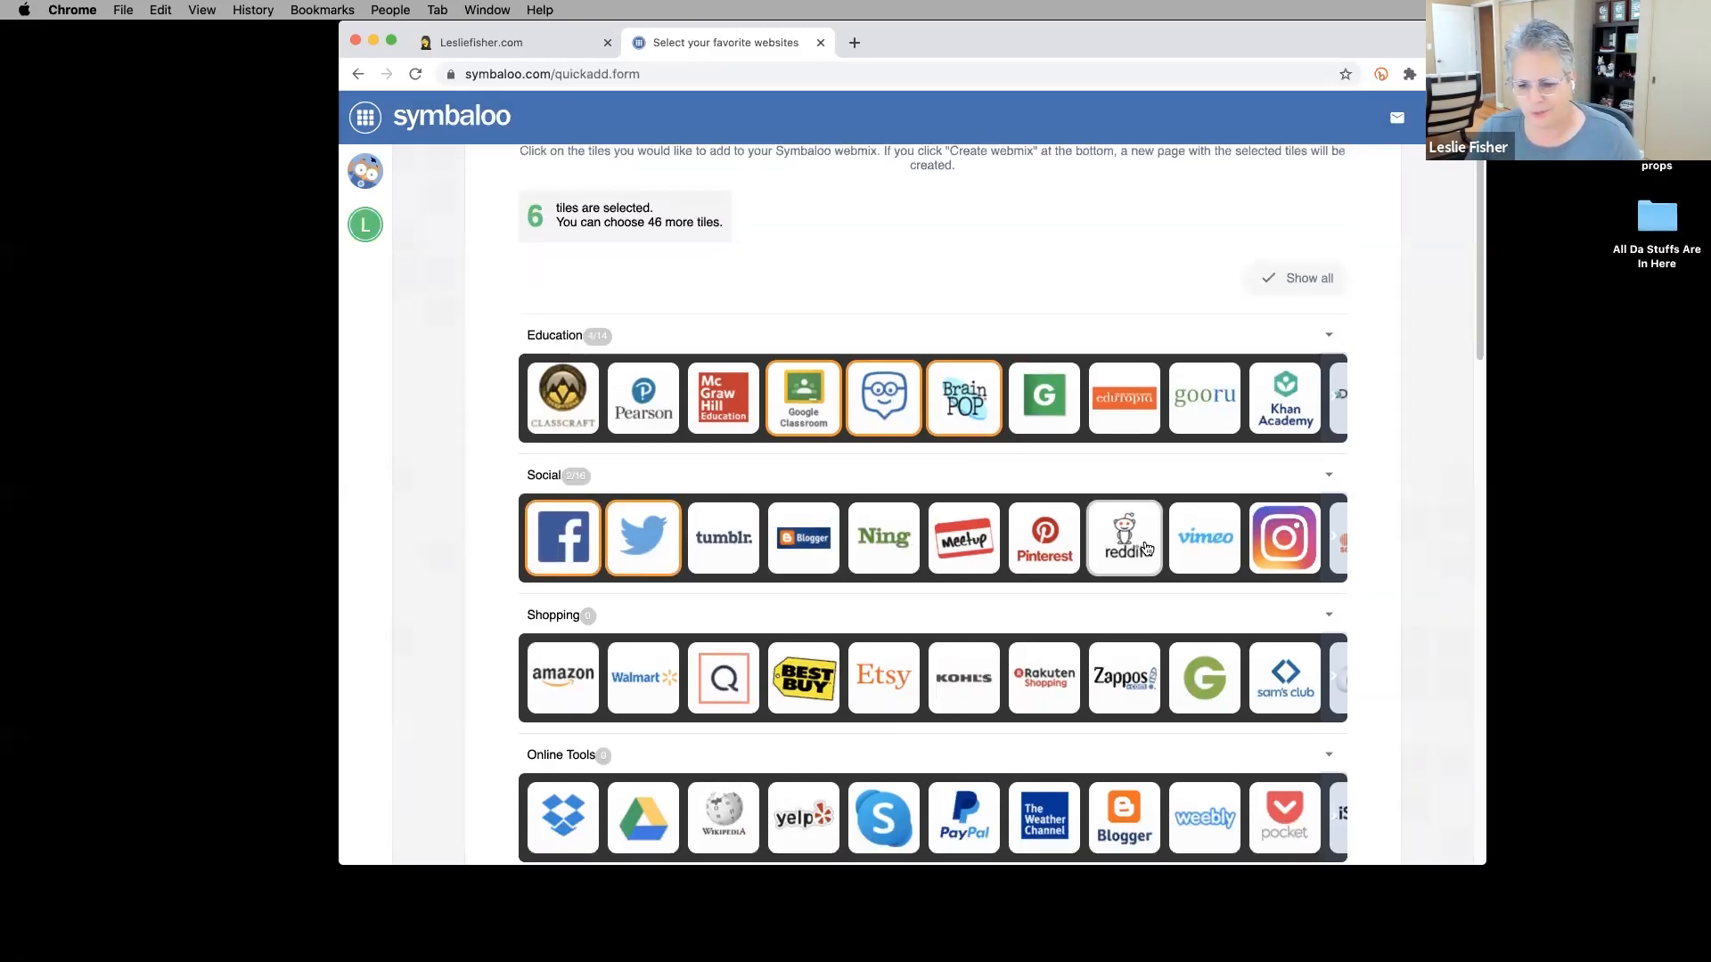
click(1125, 544)
scroll(980, 588, down, 1)
scroll(638, 603, down, 1)
scroll(638, 602, down, 1)
click(565, 561)
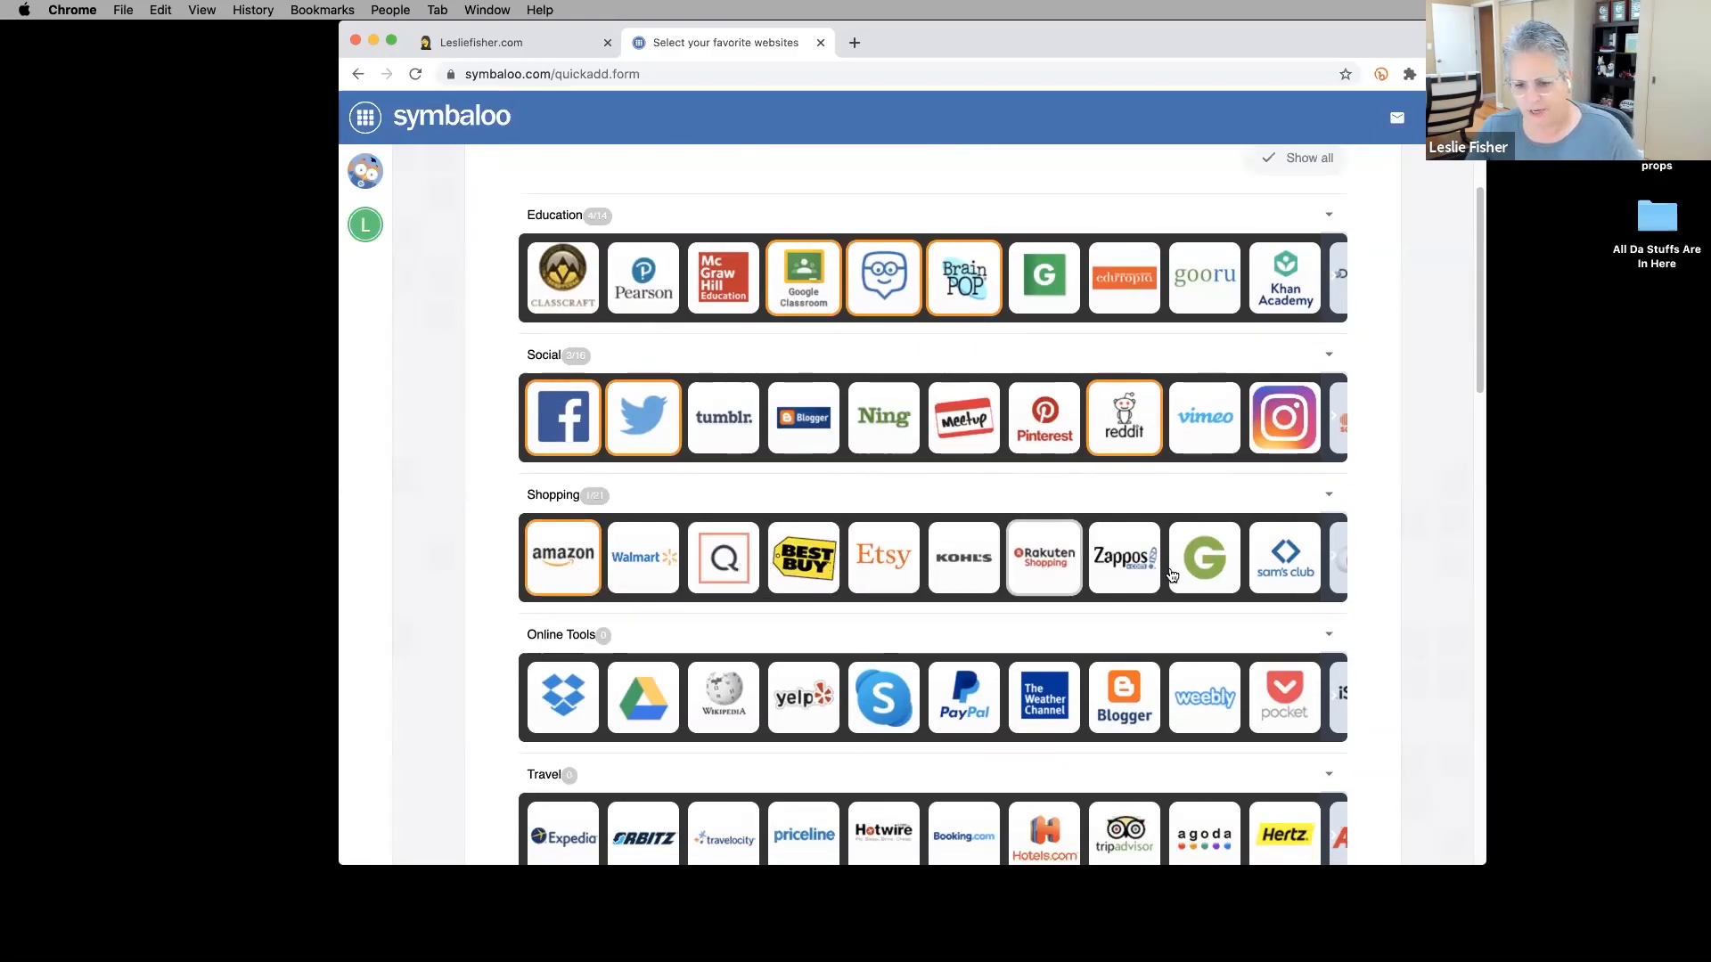
Also pick Best Buy, Yelp, Google Drive, Dropbox, Netflix, CNN and NPR.
scroll(1020, 574, down, 3)
scroll(1018, 572, up, 1)
click(803, 361)
click(802, 500)
click(658, 512)
click(570, 522)
scroll(853, 615, down, 1)
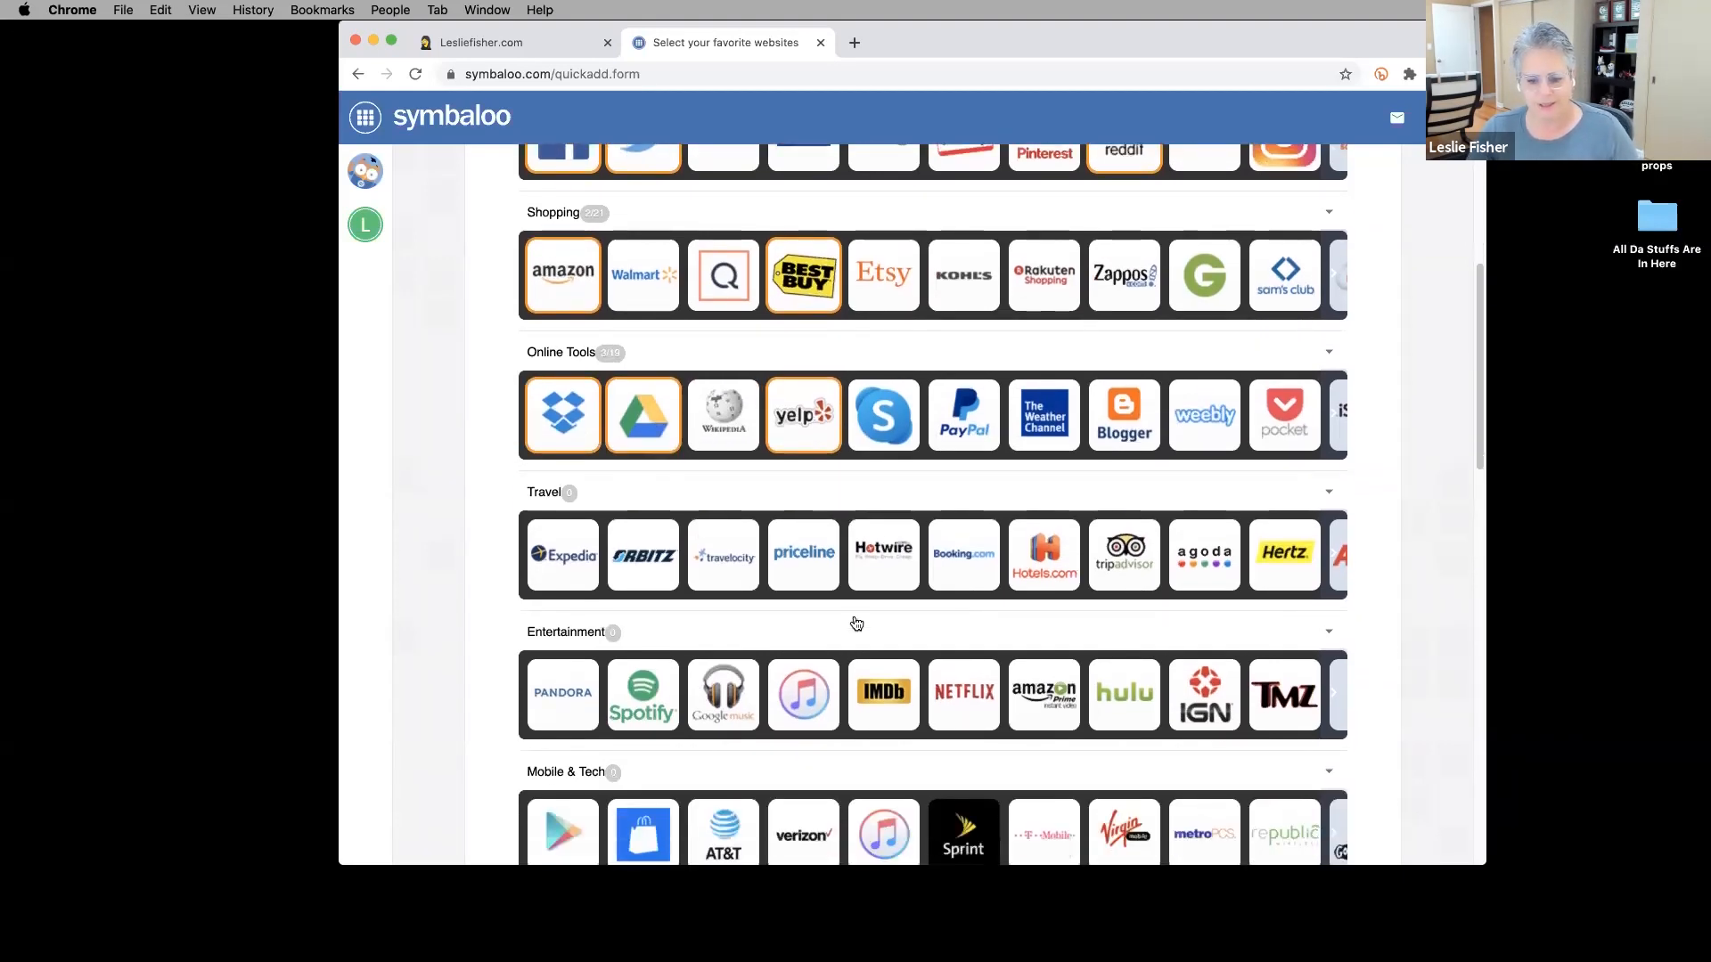
click(947, 698)
scroll(944, 686, down, 4)
scroll(931, 655, up, 10)
scroll(926, 643, down, 5)
scroll(926, 643, down, 15)
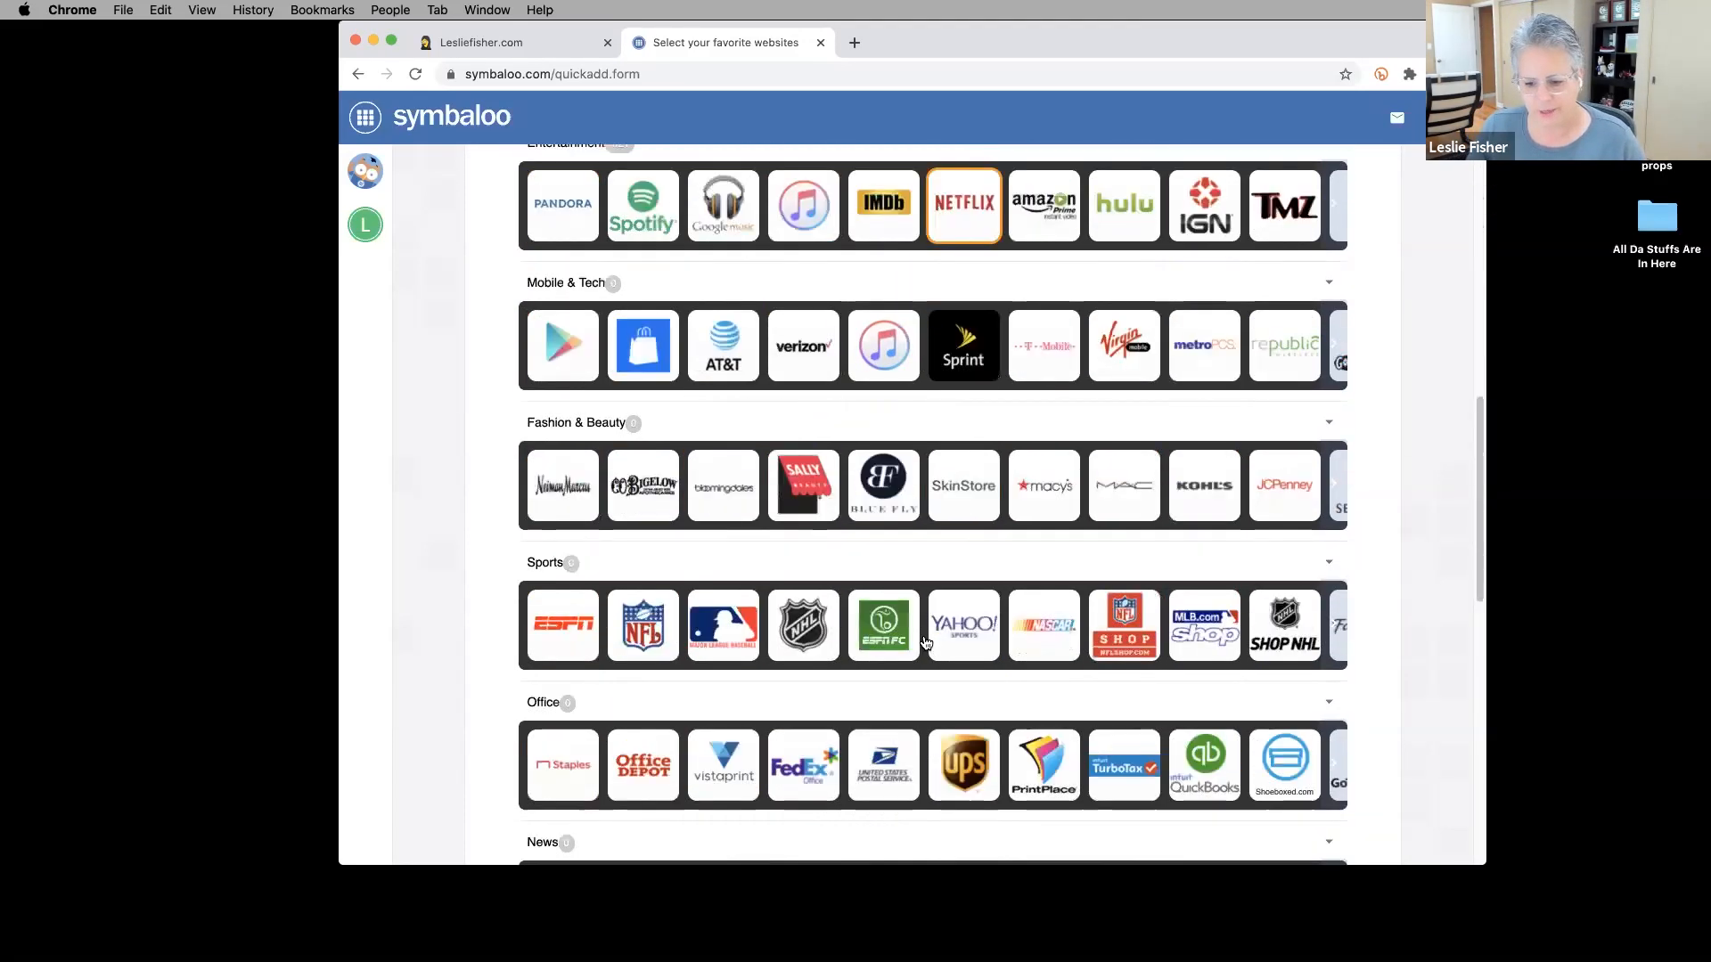
scroll(924, 640, up, 1)
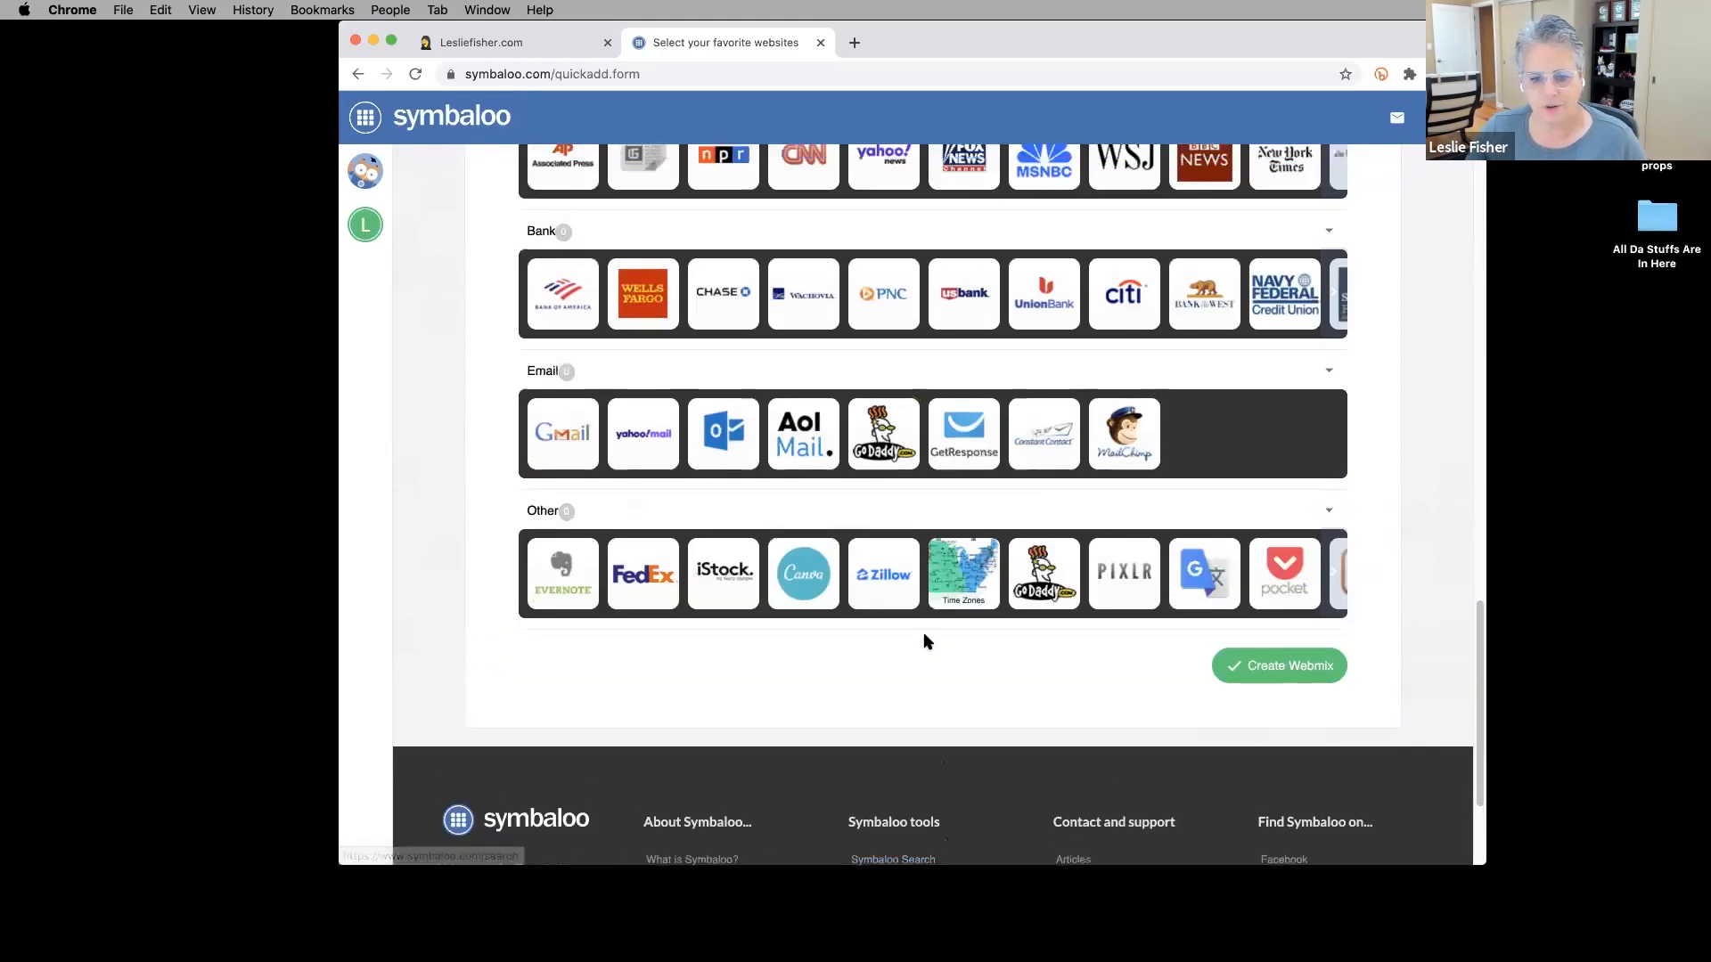
click(784, 251)
click(730, 250)
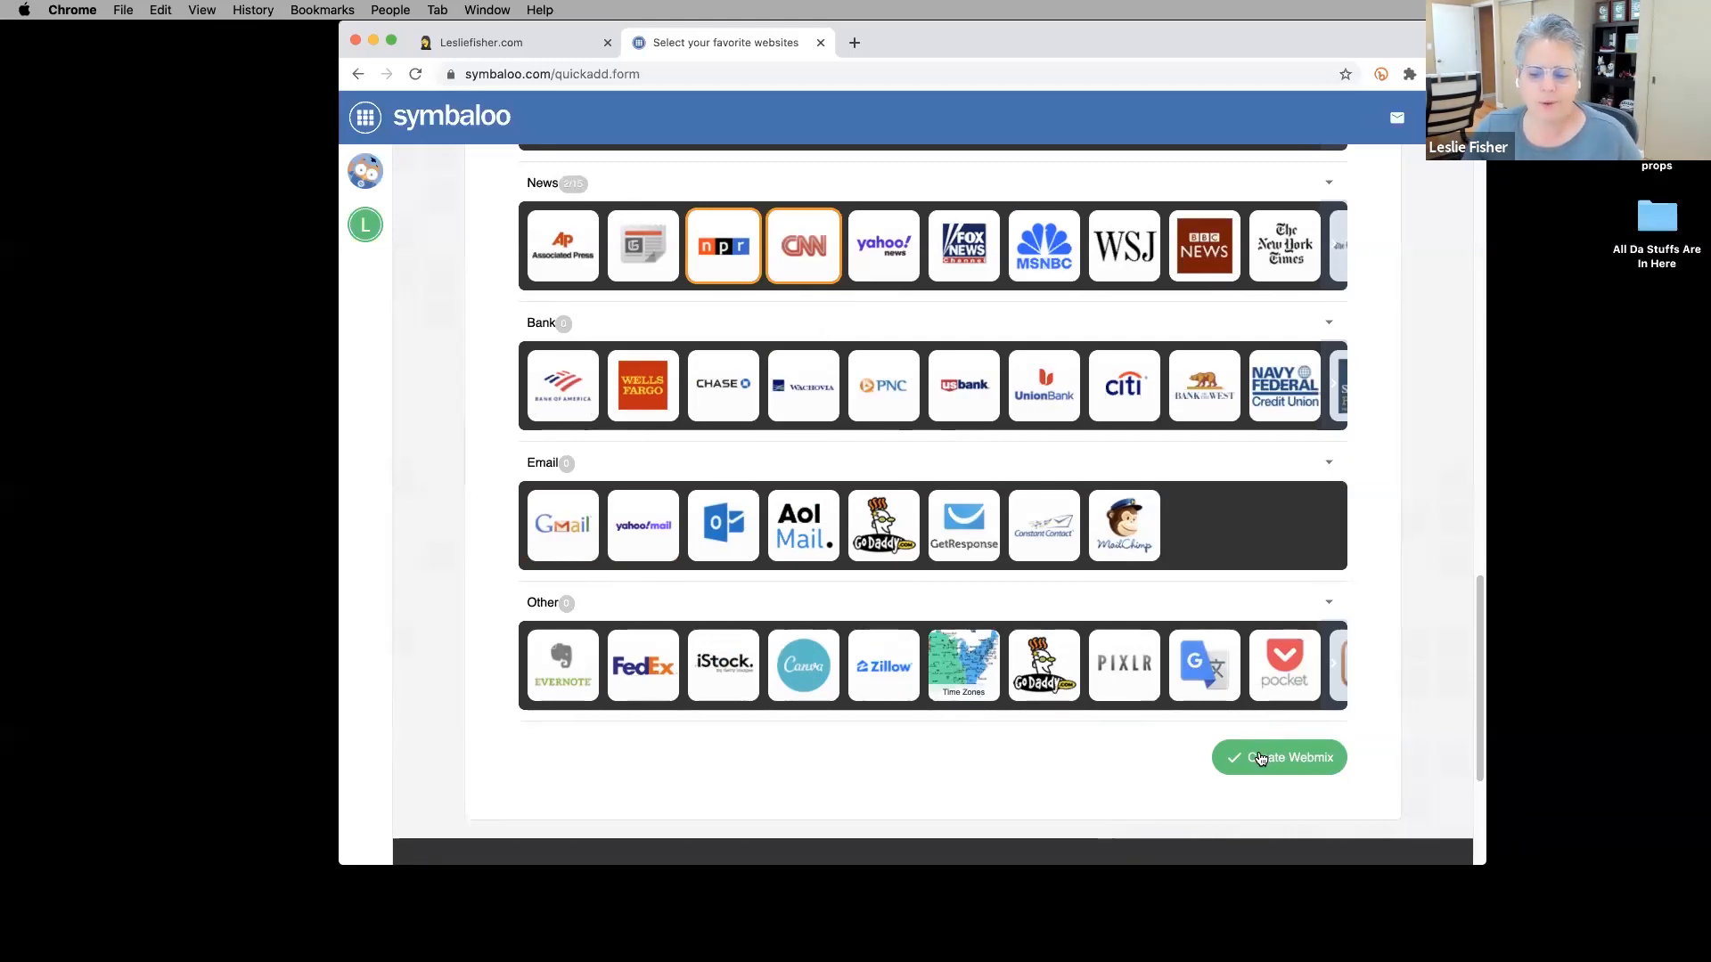
Create the webmix from the picked tiles and install the selected starter webmixes.
click(1259, 758)
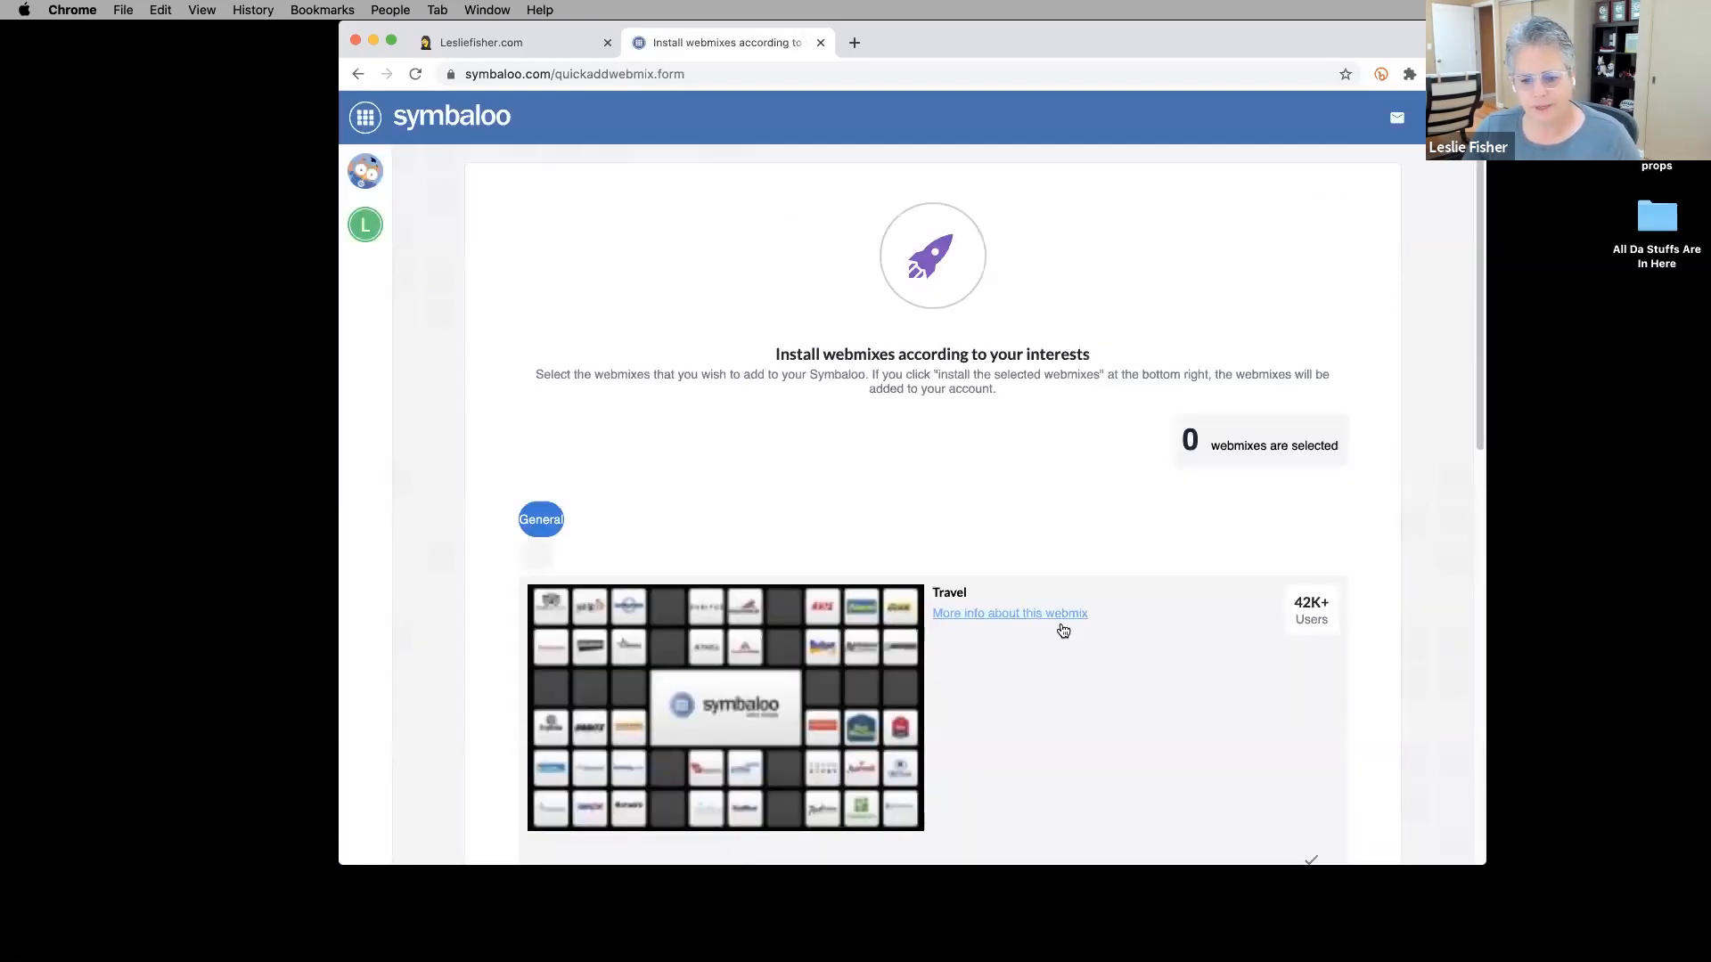
scroll(1061, 628, down, 5)
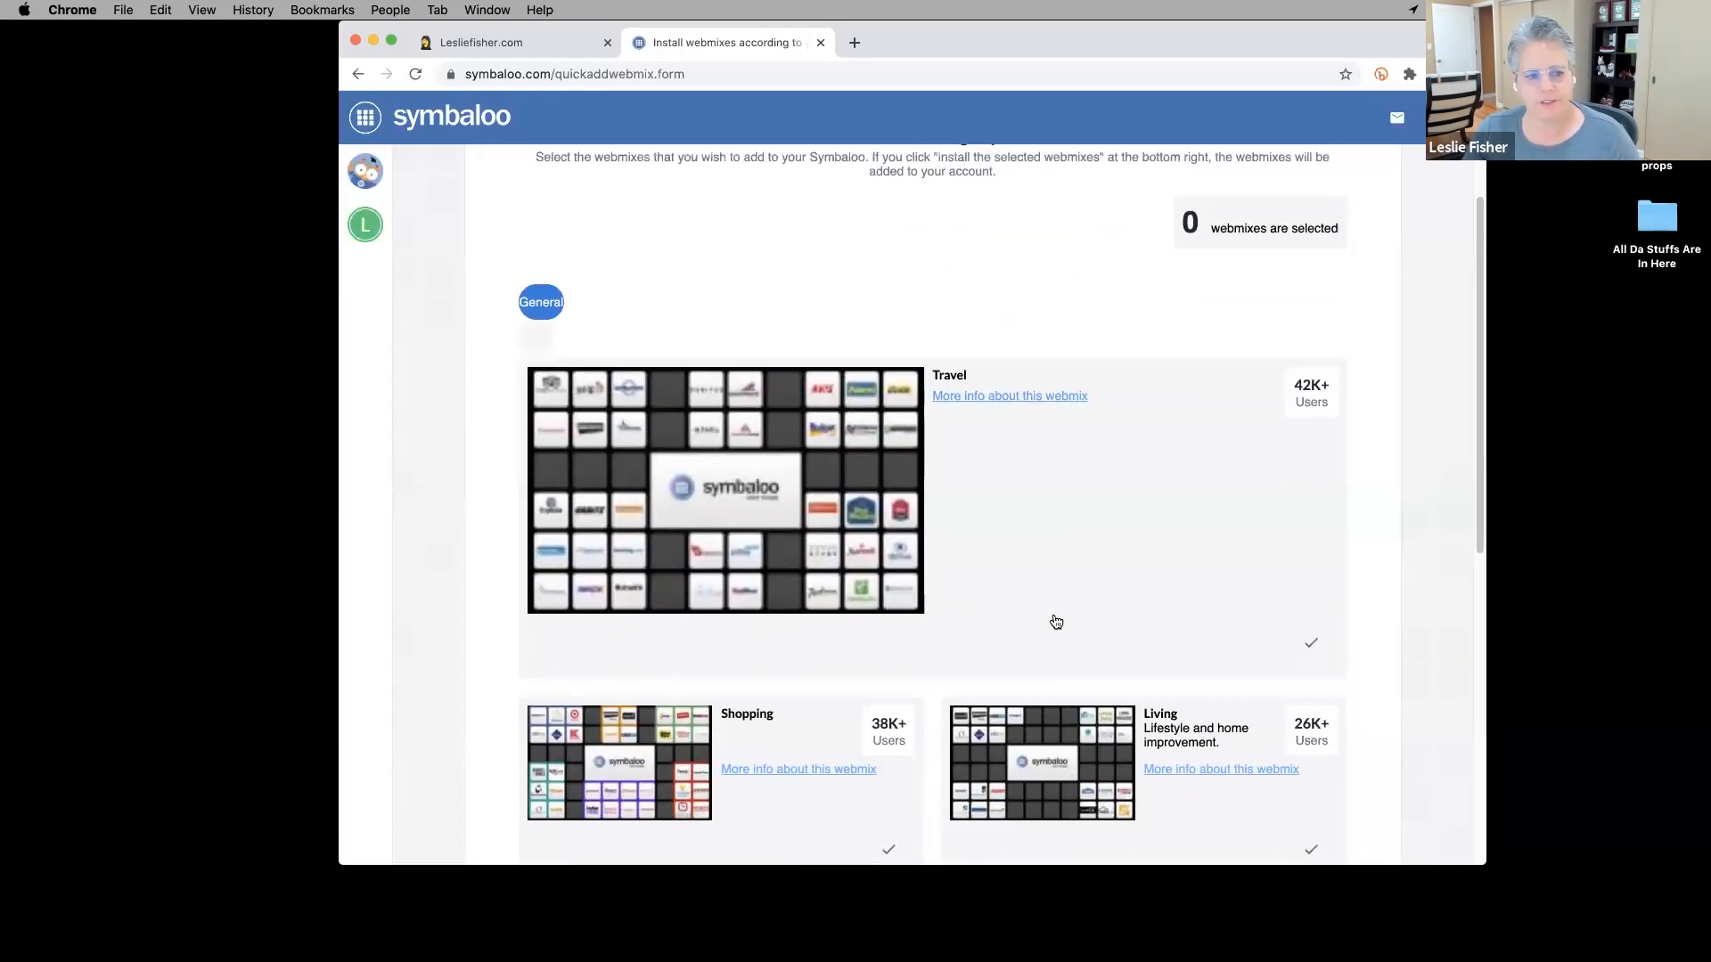
scroll(1050, 618, up, 4)
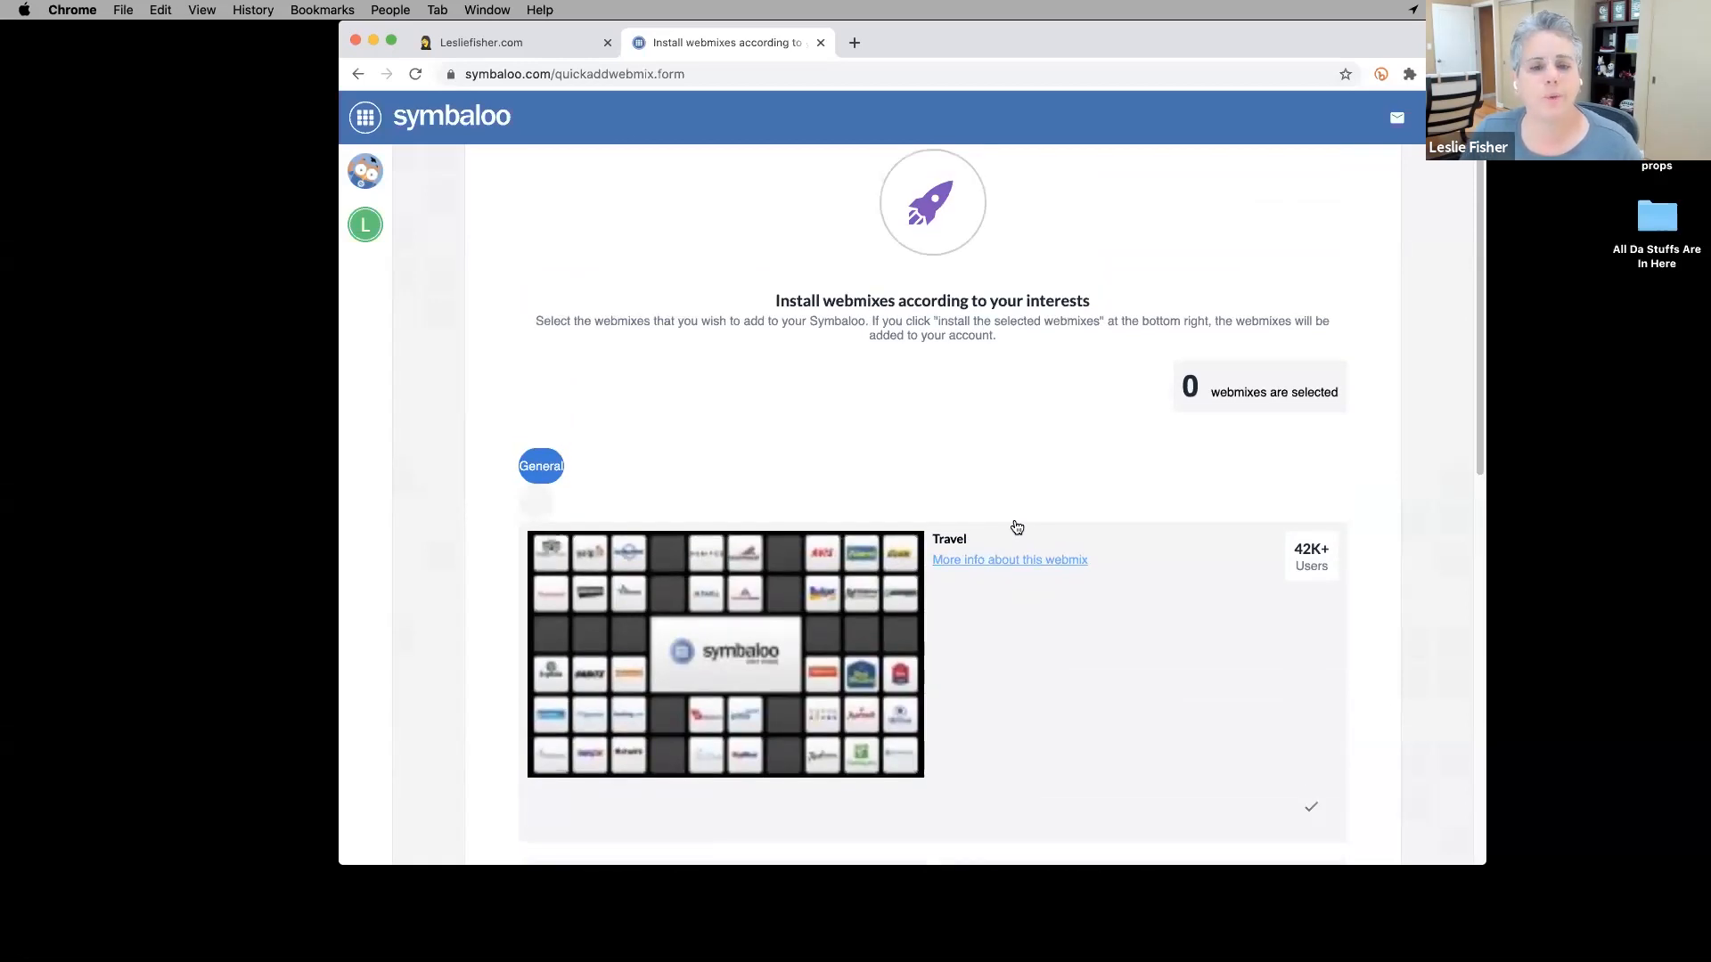
scroll(1016, 527, down, 7)
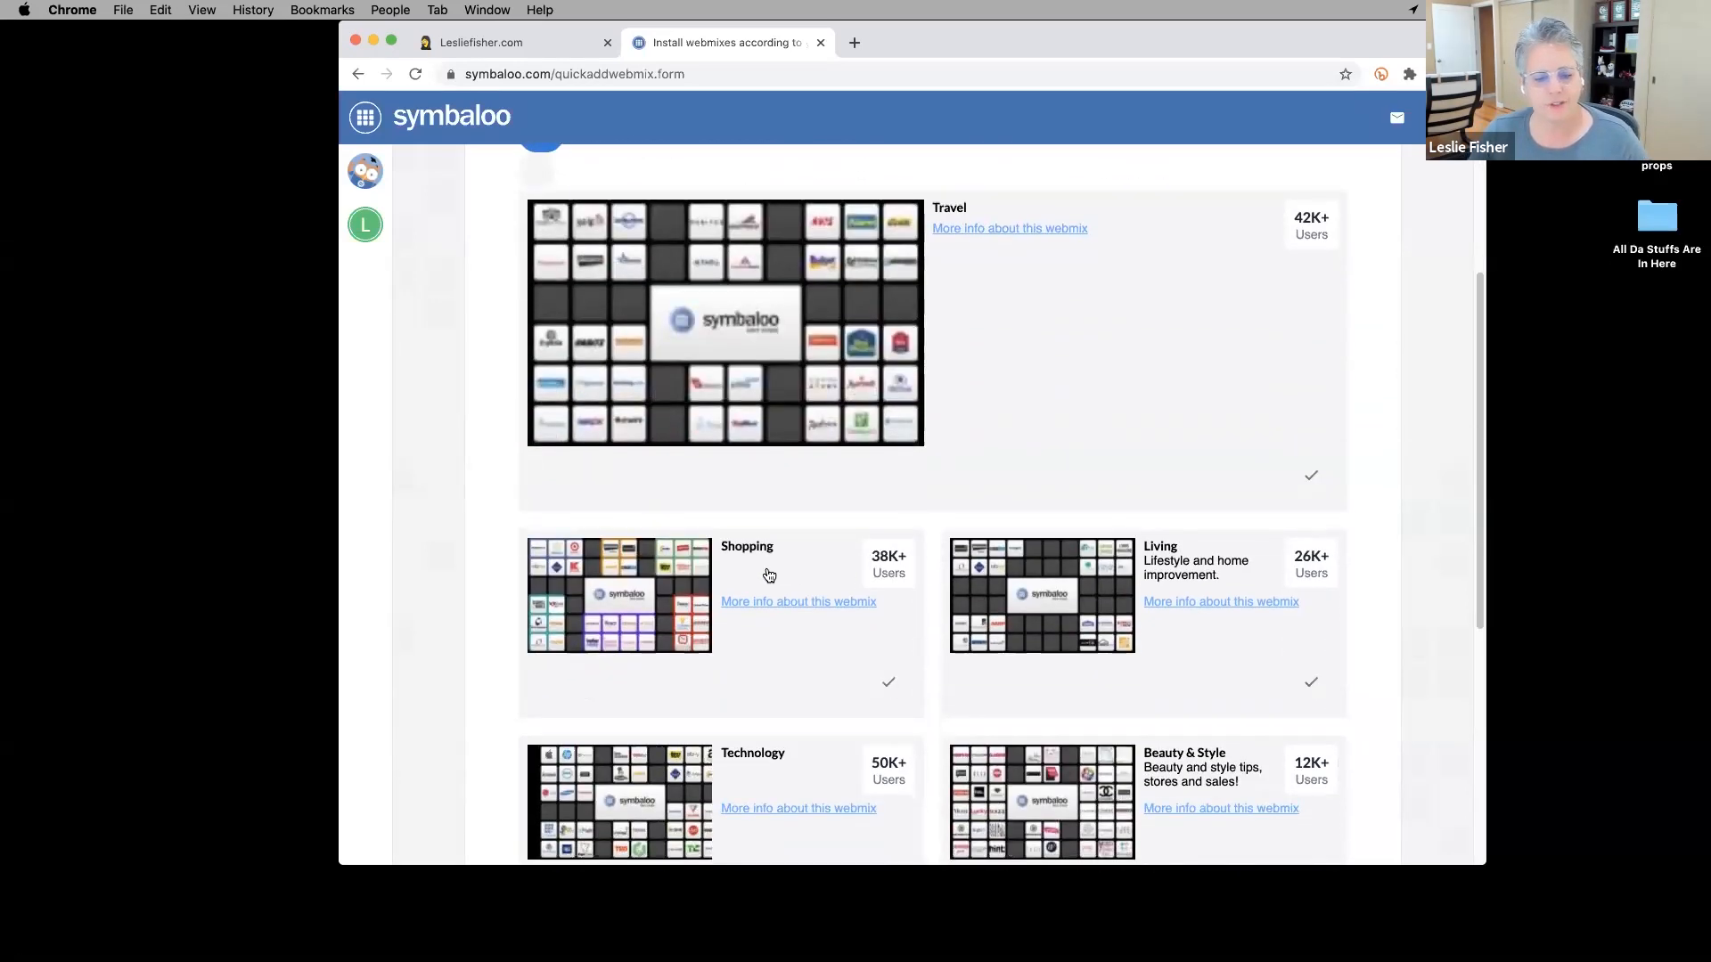
scroll(1113, 588, down, 4)
scroll(1112, 587, down, 2)
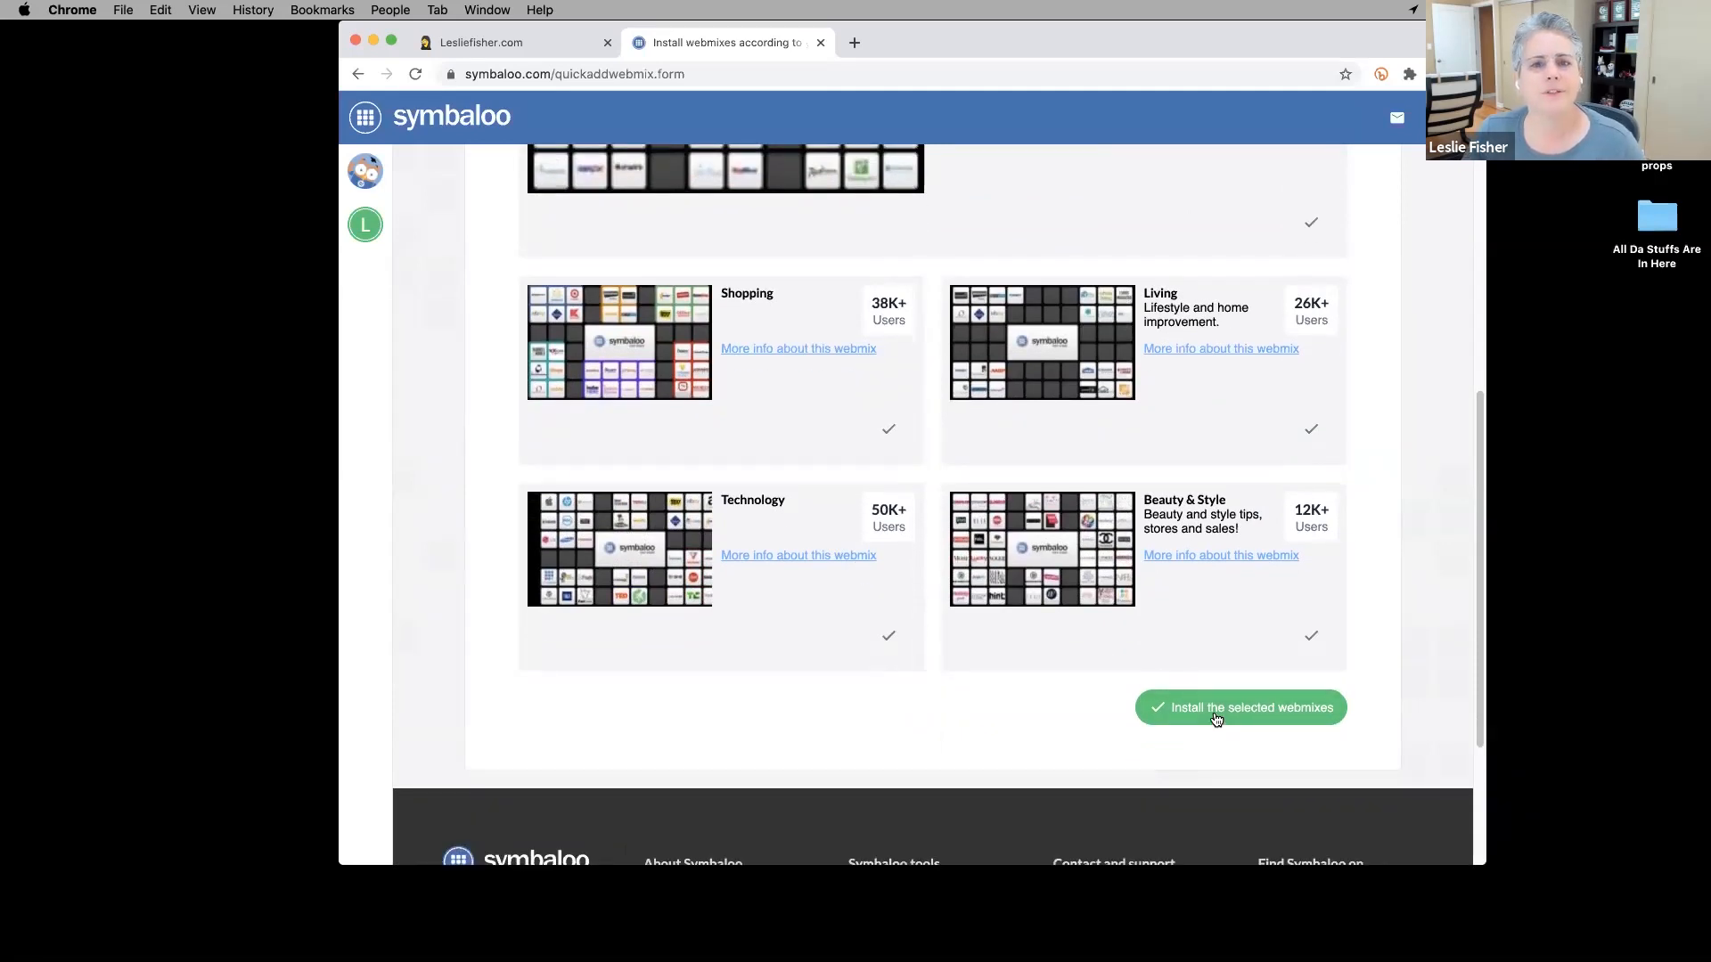
click(1216, 719)
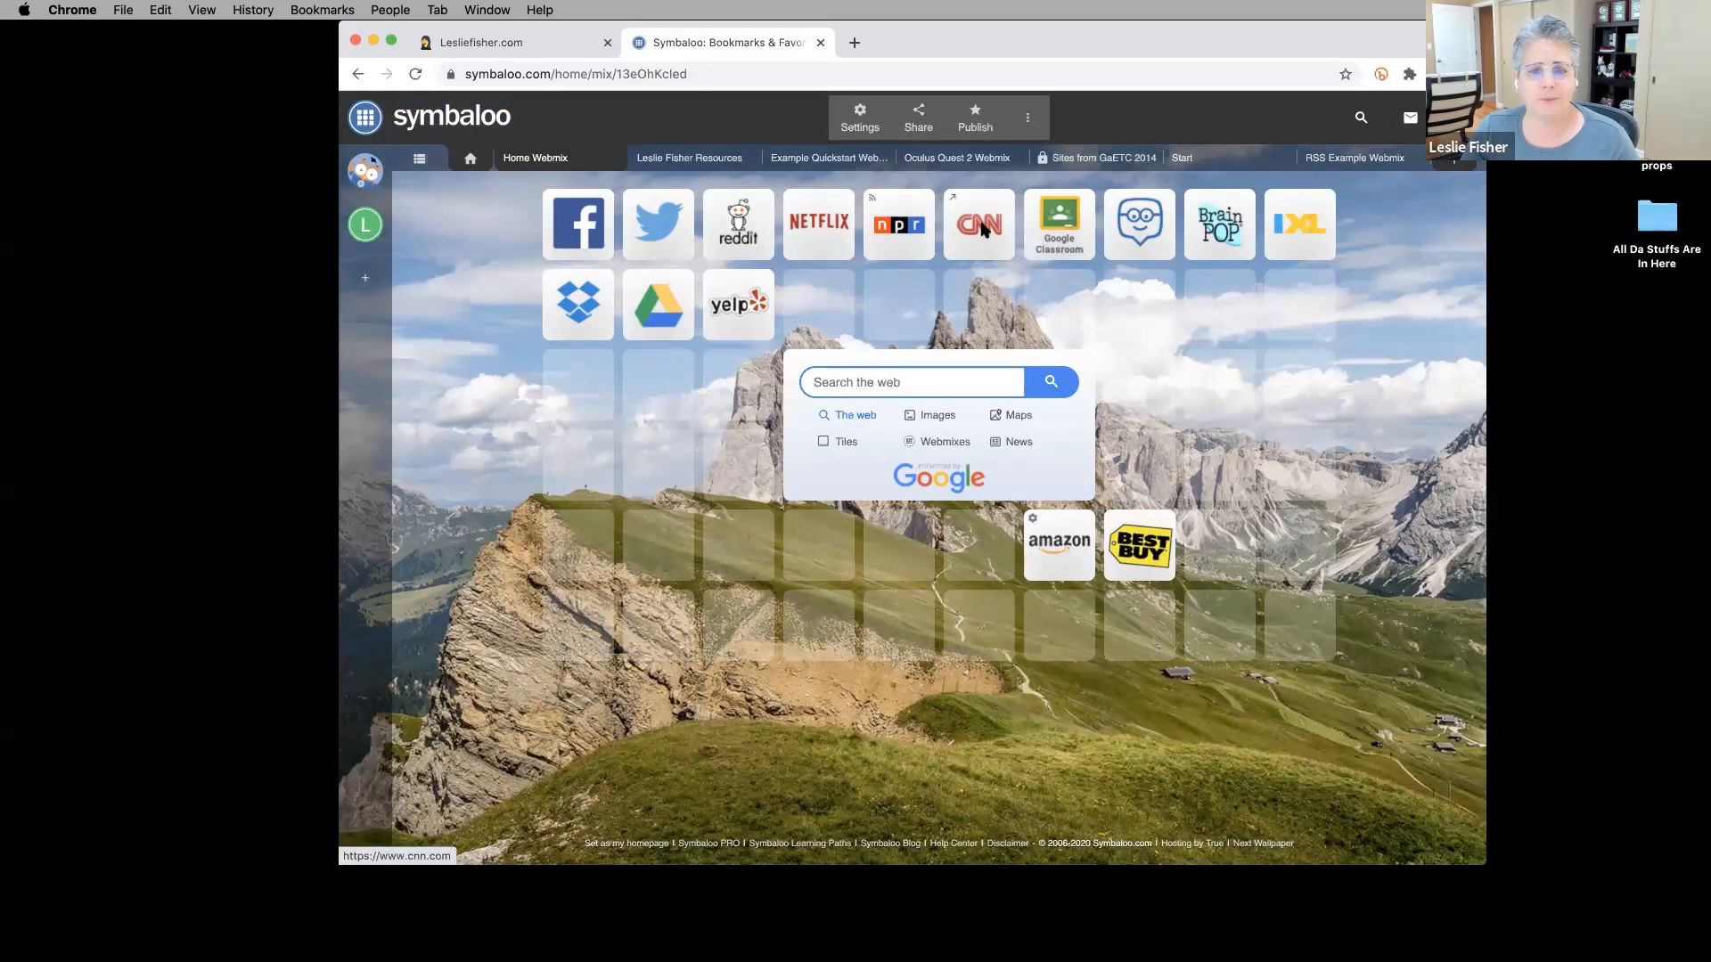
click(980, 230)
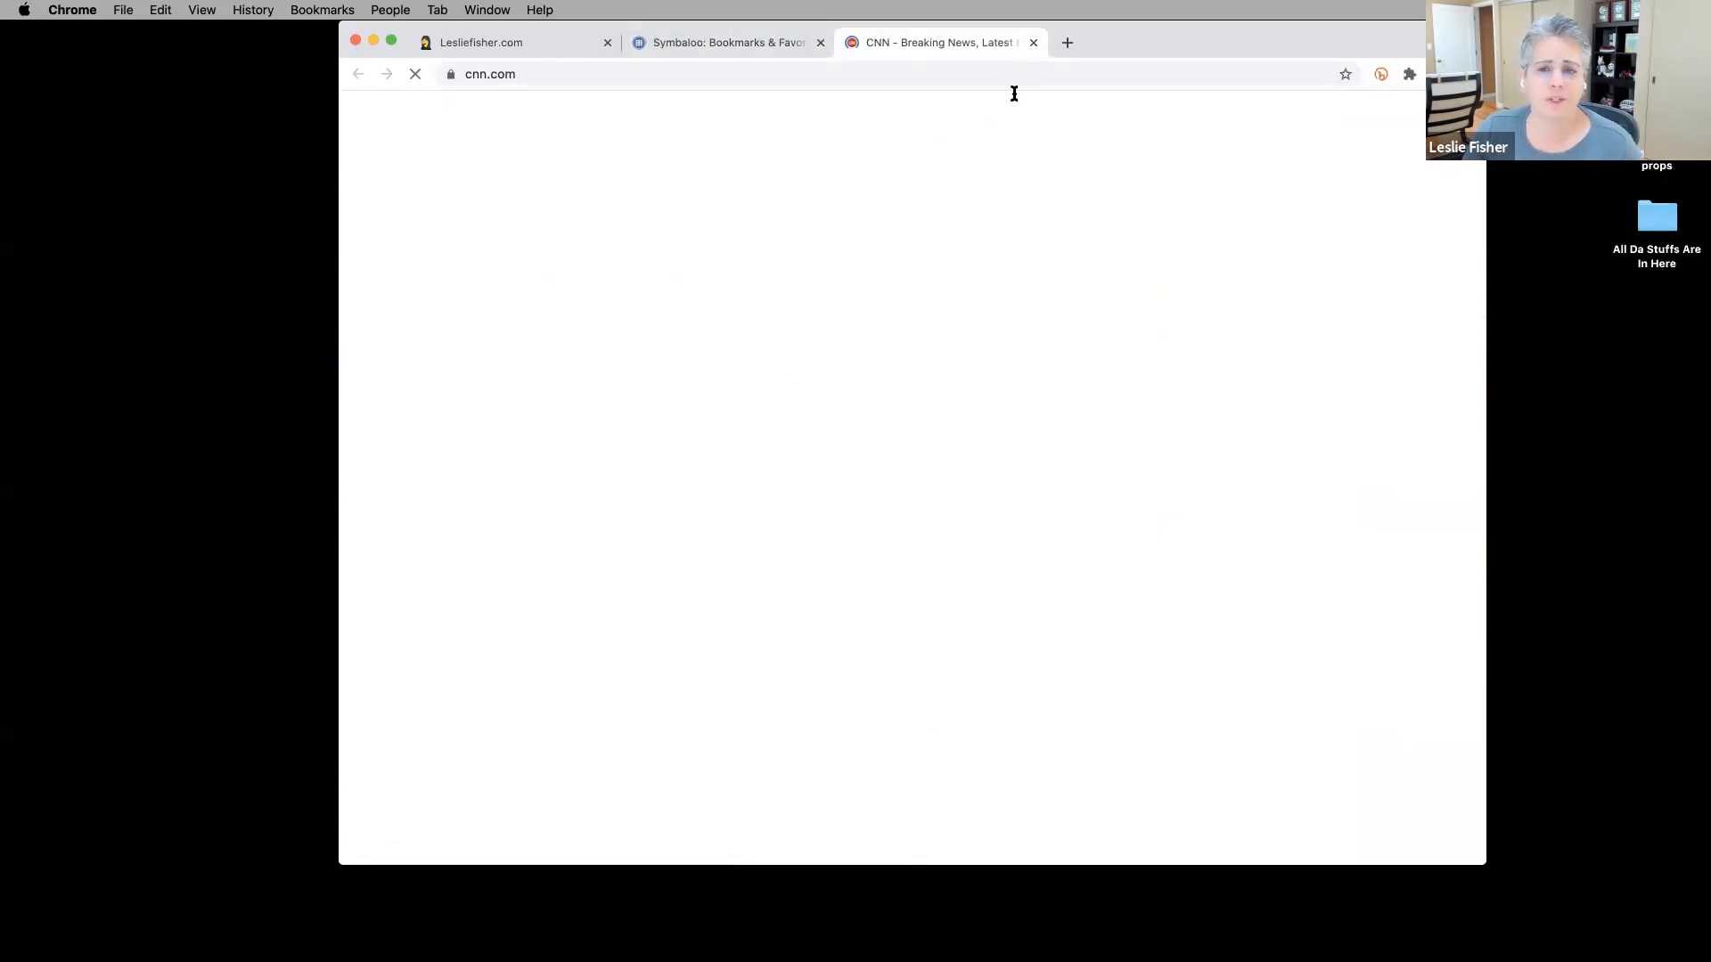
click(1032, 44)
click(1207, 239)
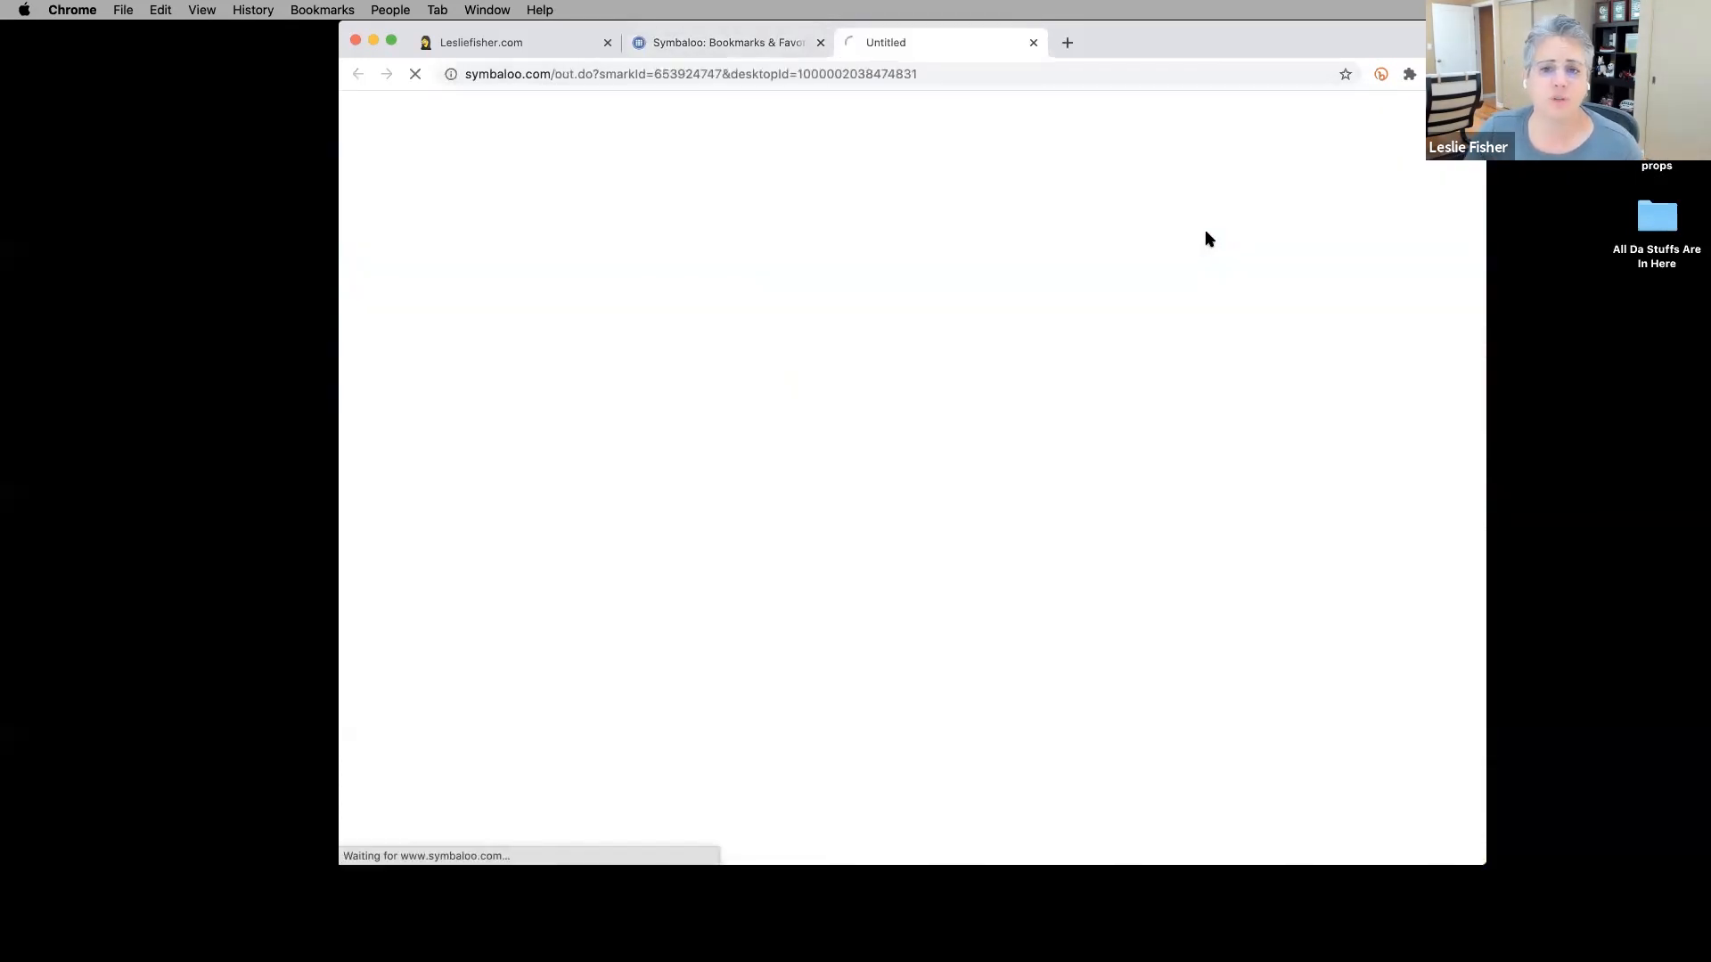
click(1032, 43)
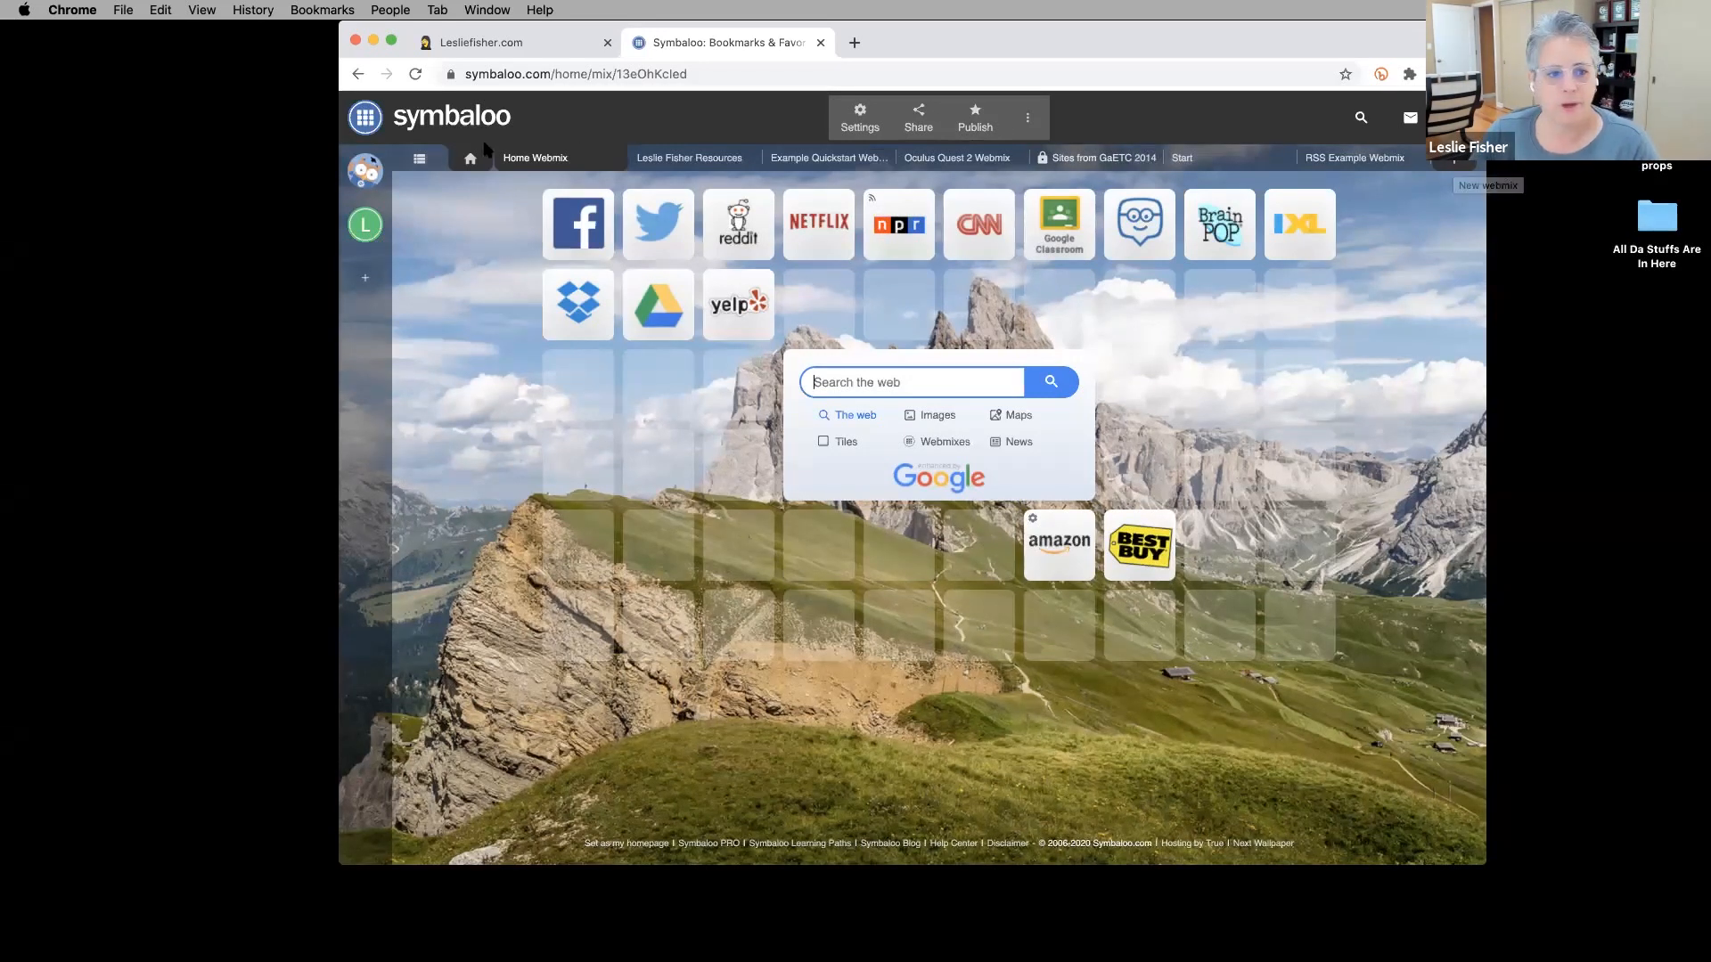
Close the webmix list and start adding a tile in an empty Home Webmix slot.
click(420, 160)
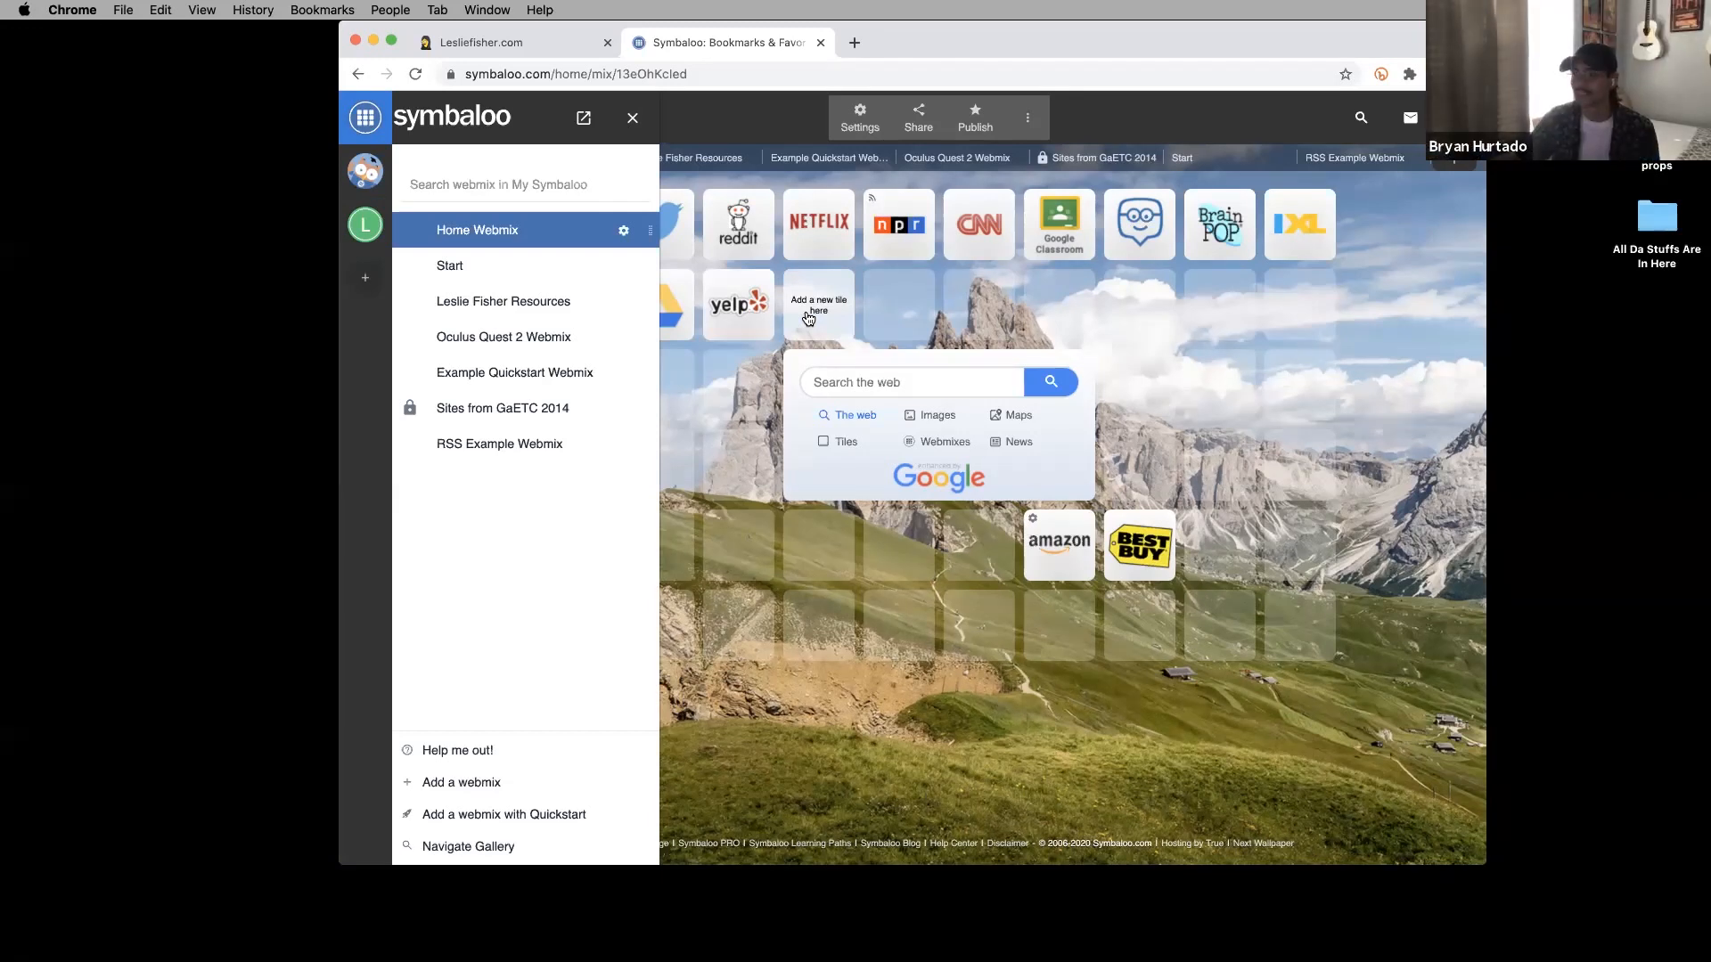
click(631, 118)
click(573, 388)
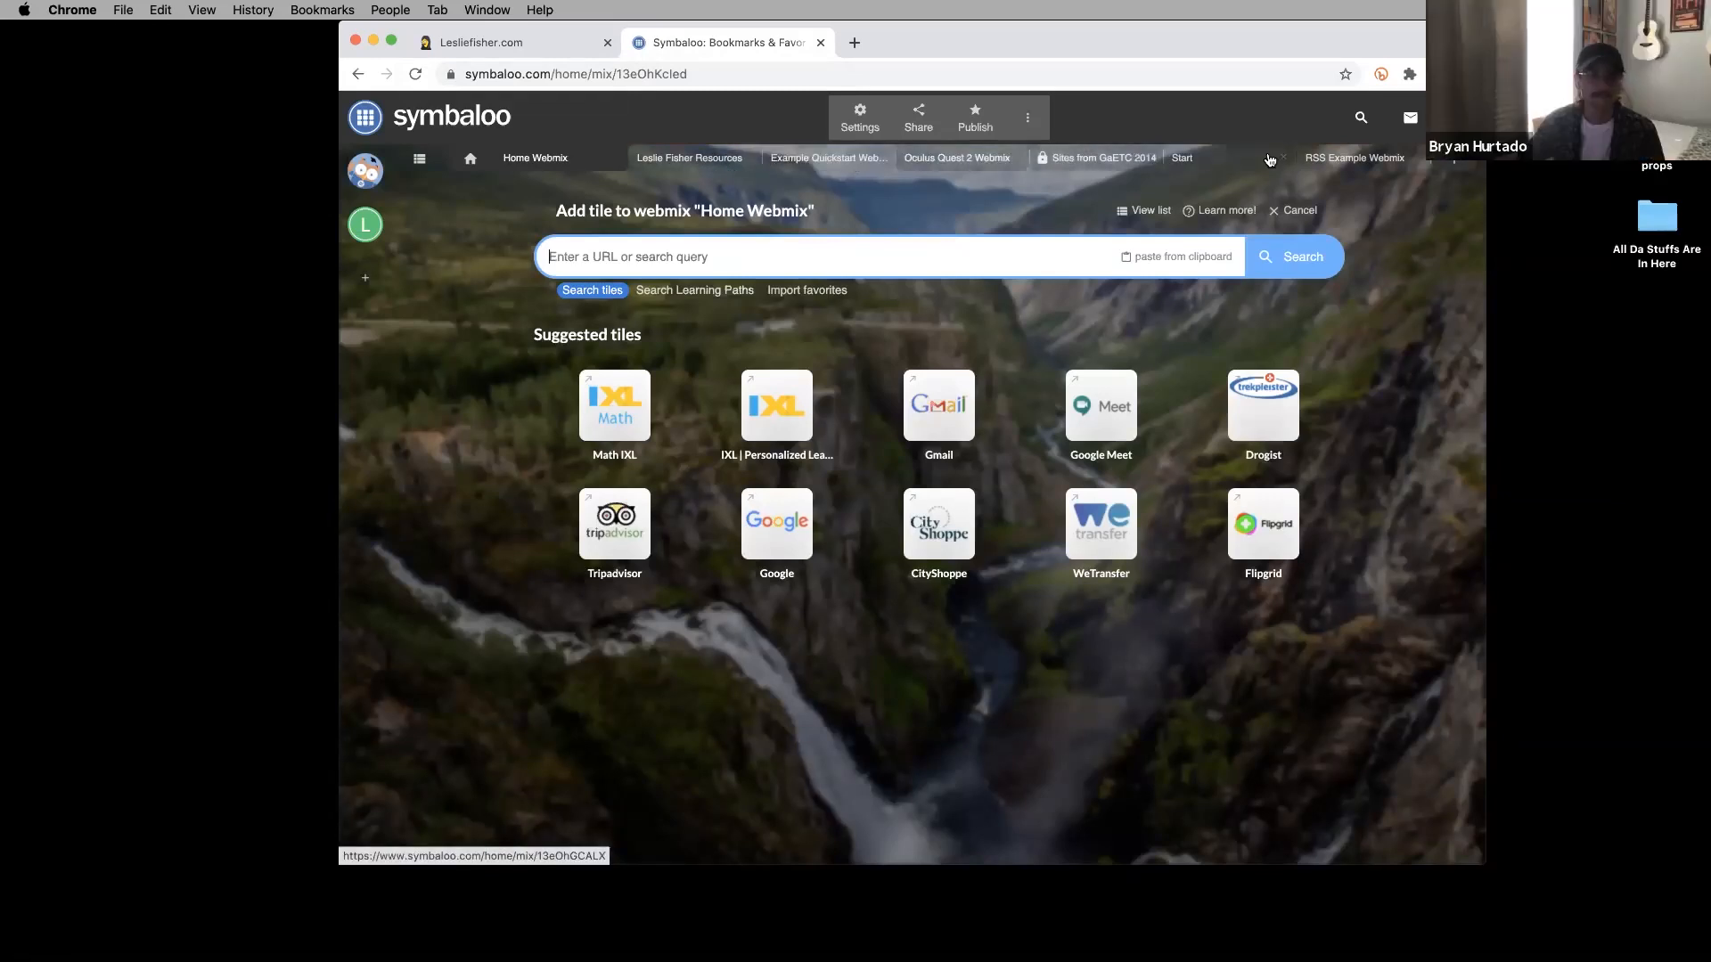
View Leslie Fisher Resources, return to the Home Webmix, and reopen the webmix list.
click(732, 165)
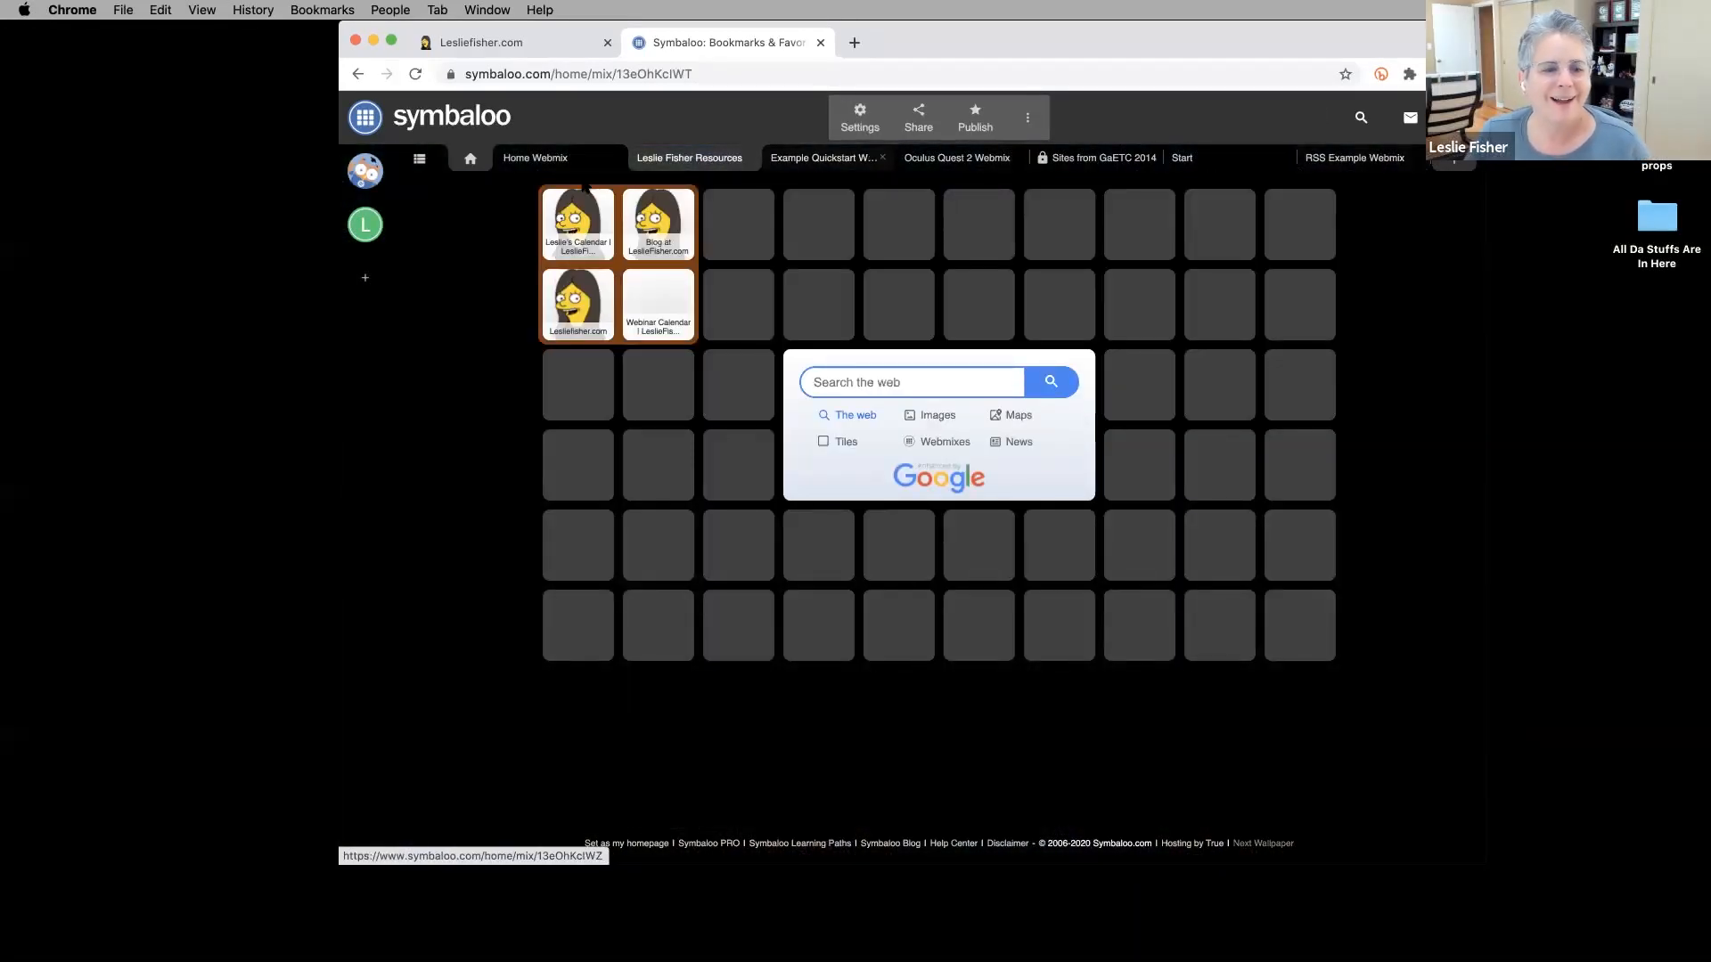
click(545, 162)
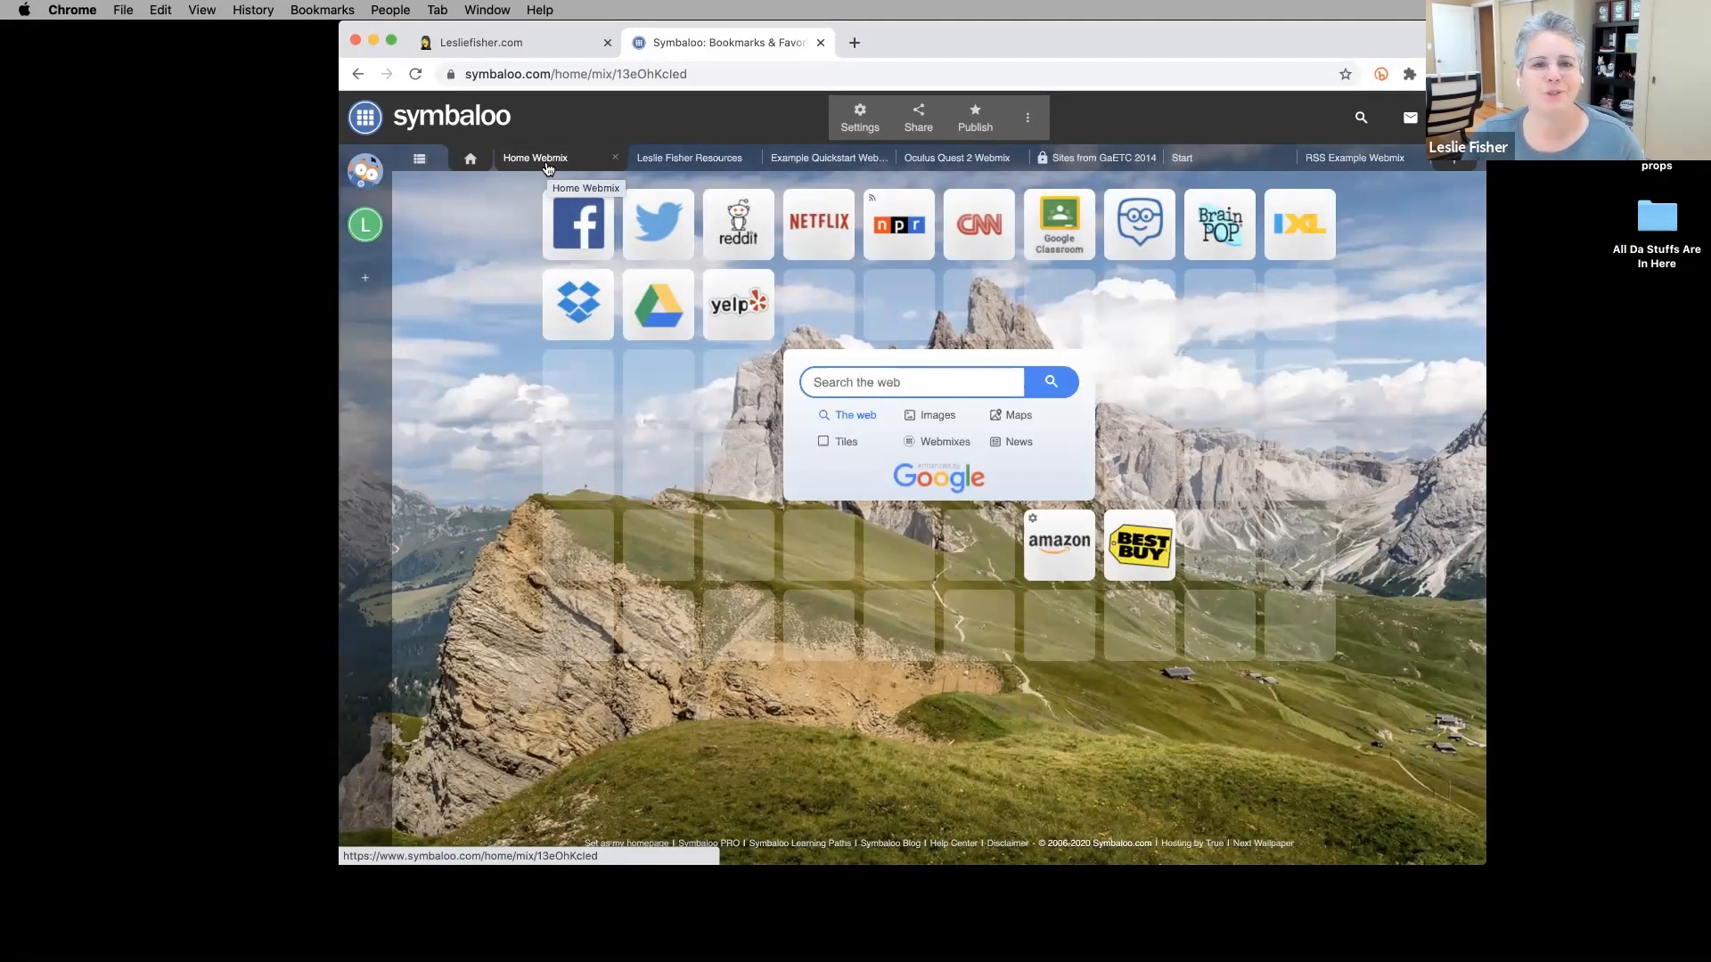
click(417, 164)
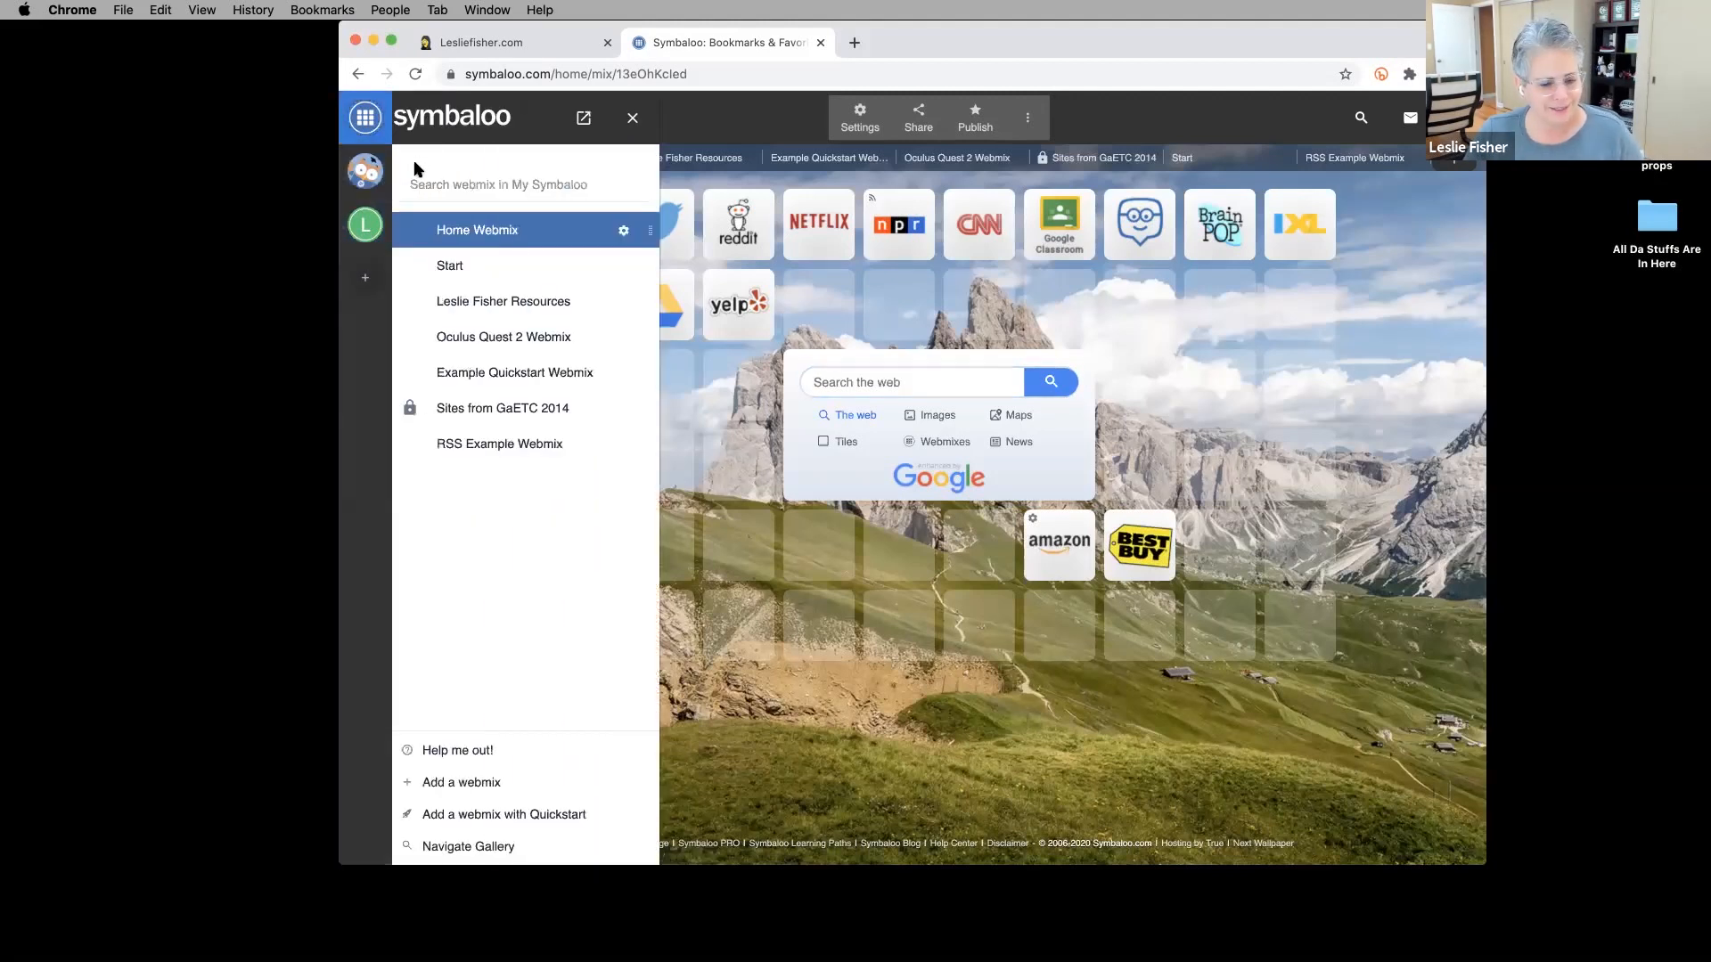
Browse the full 'Help me out!' tutorial list, then close it and the webmix sidebar.
click(464, 758)
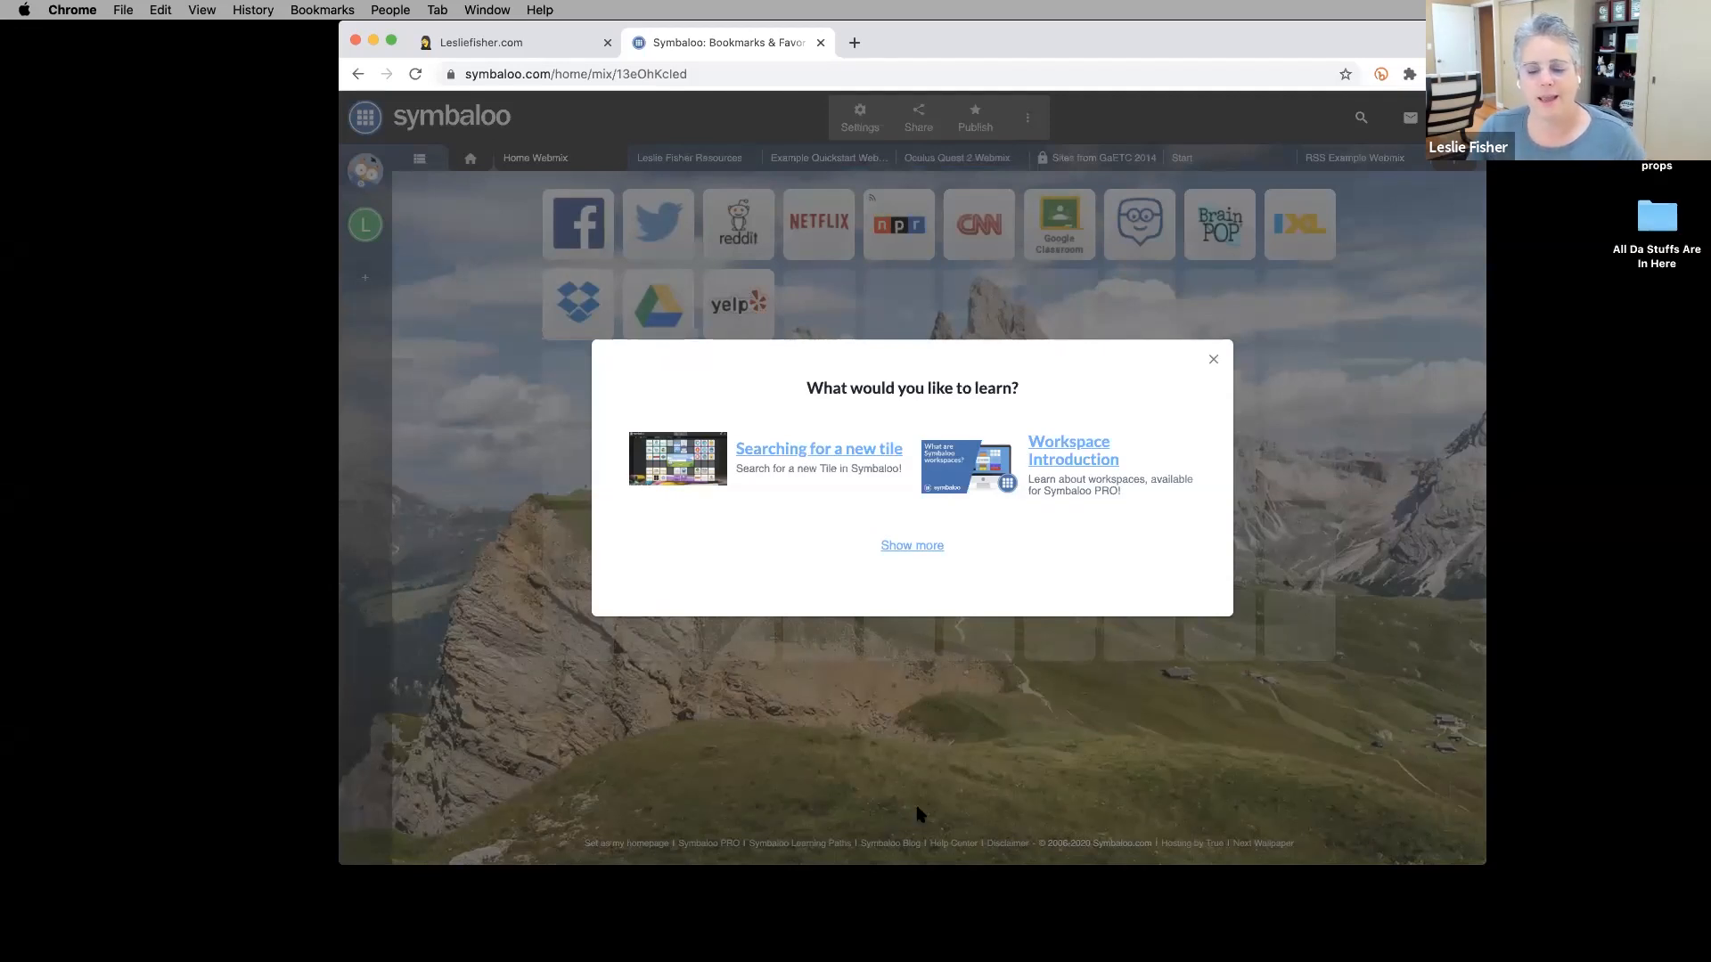
click(917, 547)
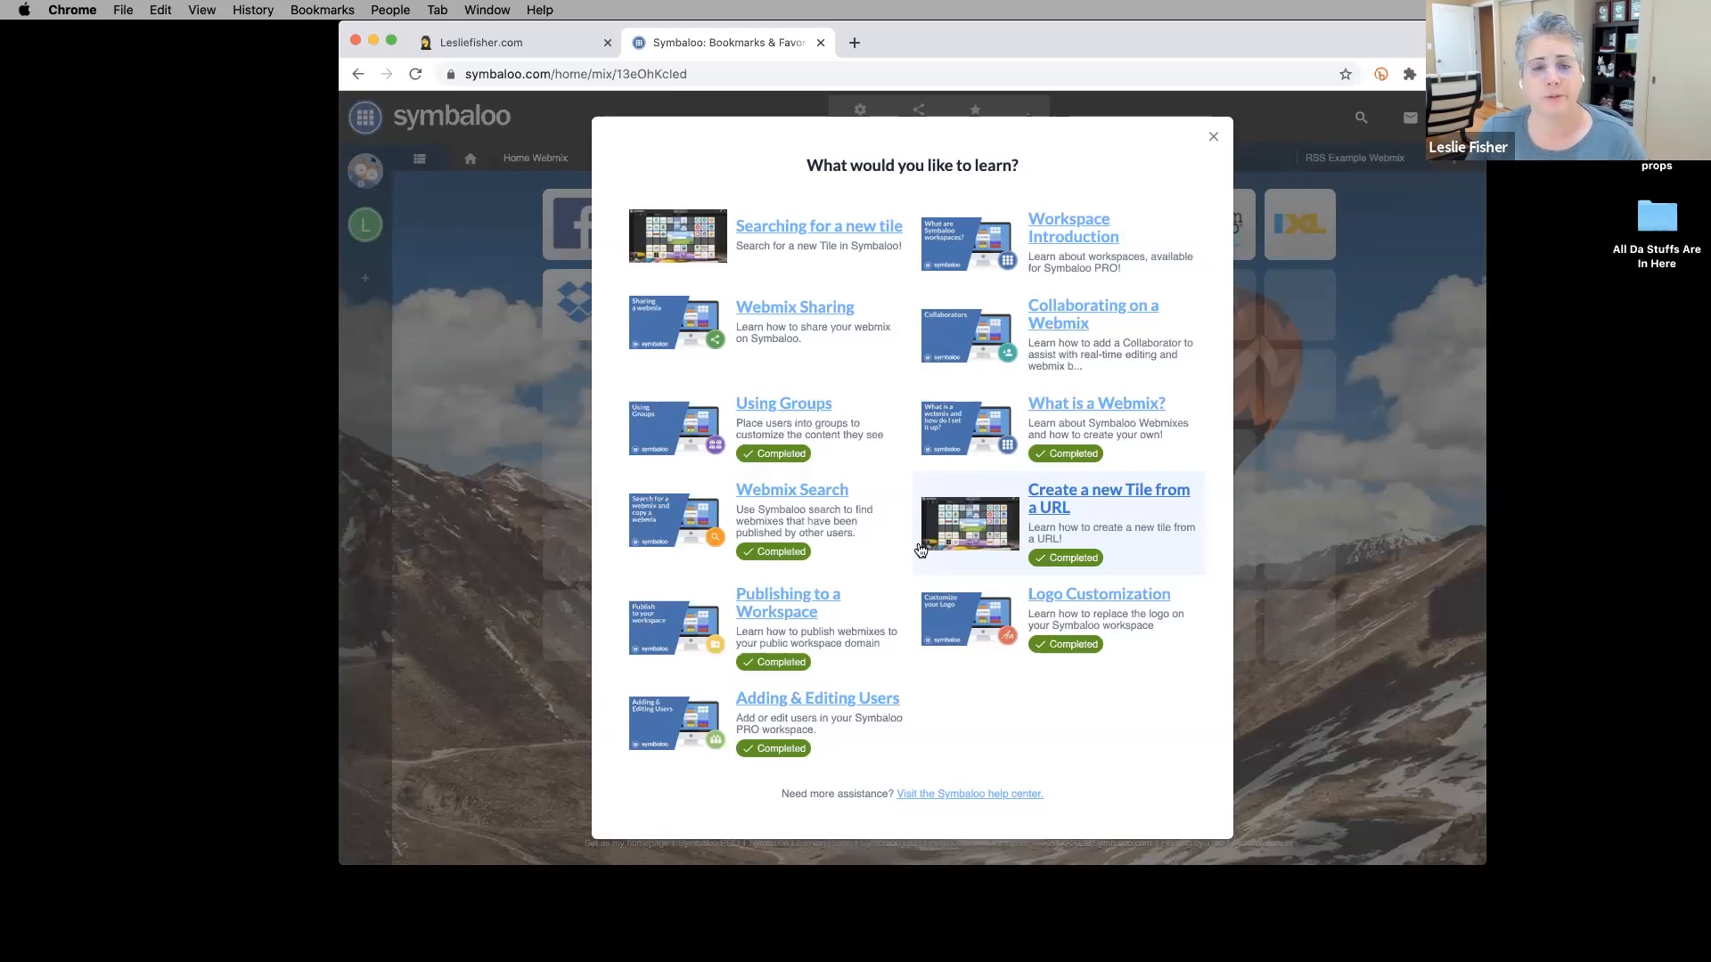
click(1212, 136)
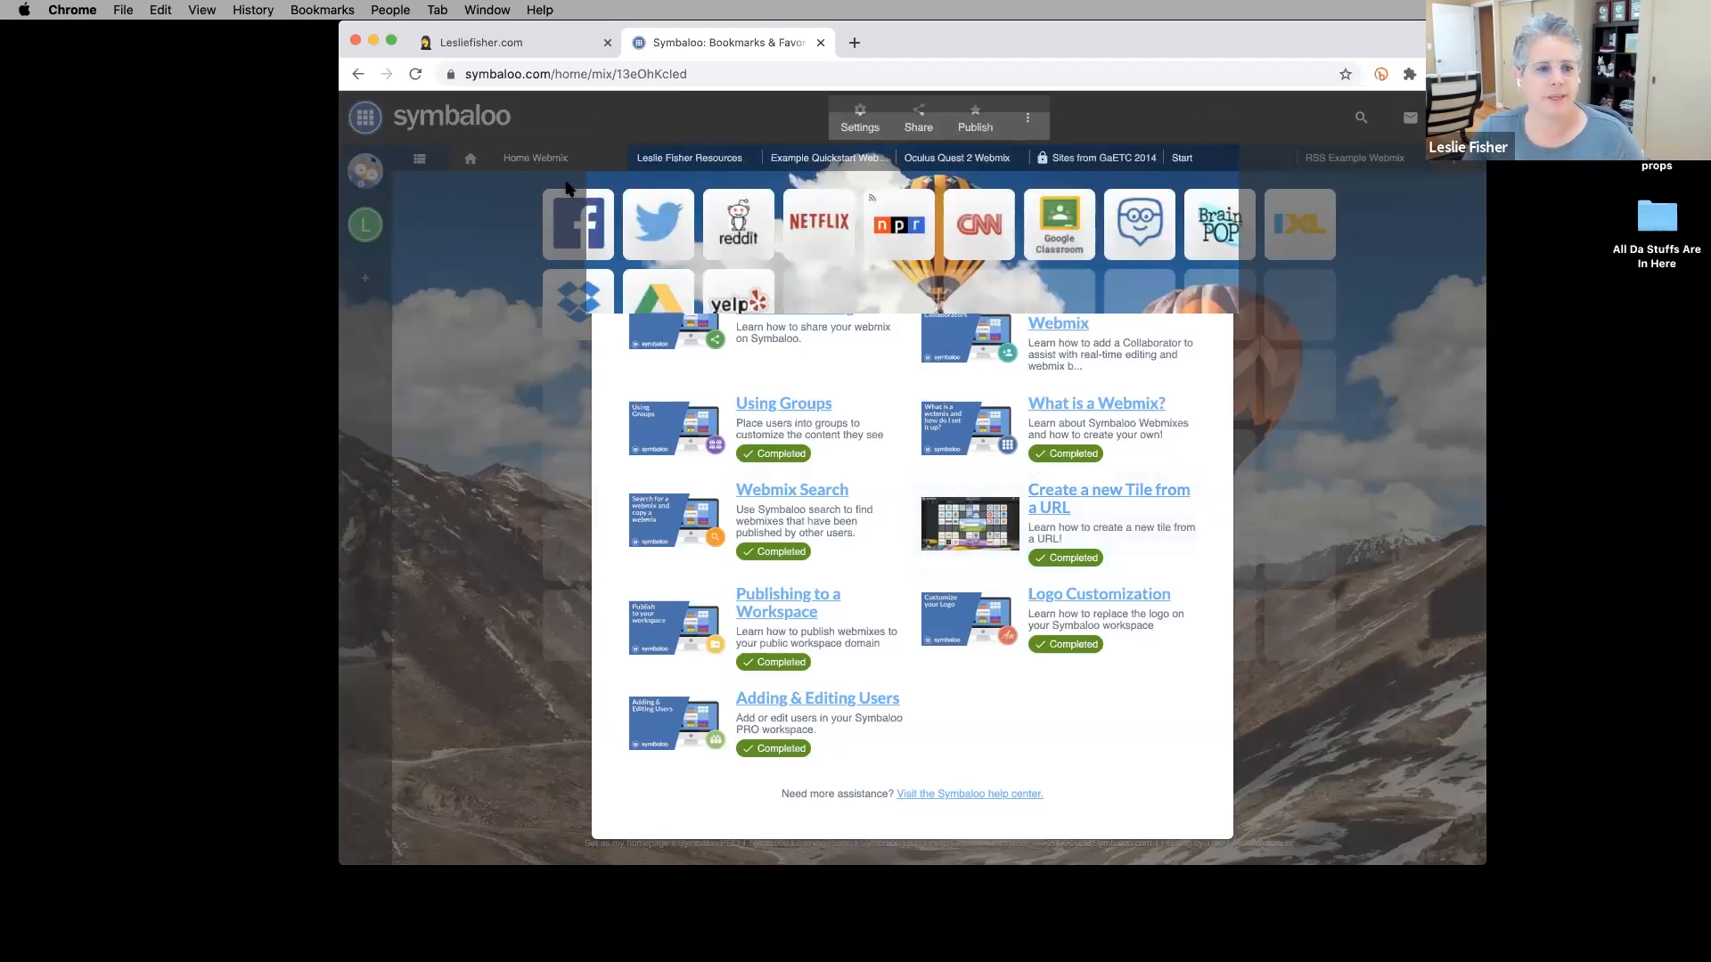
click(420, 159)
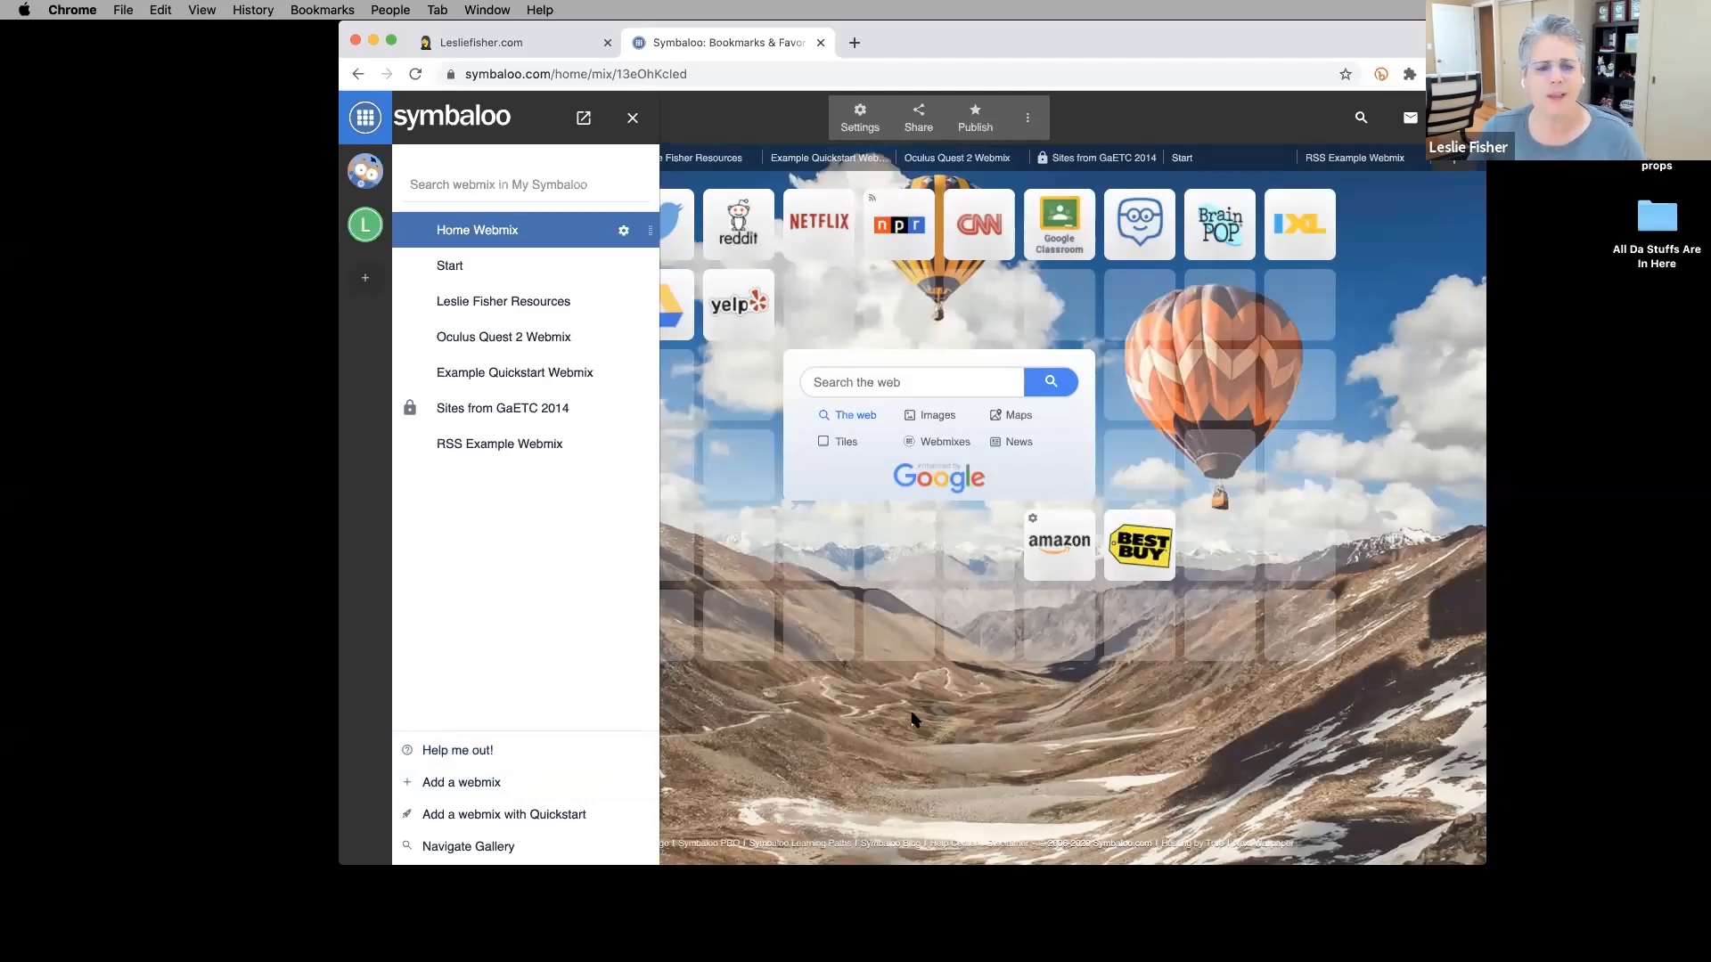
click(636, 119)
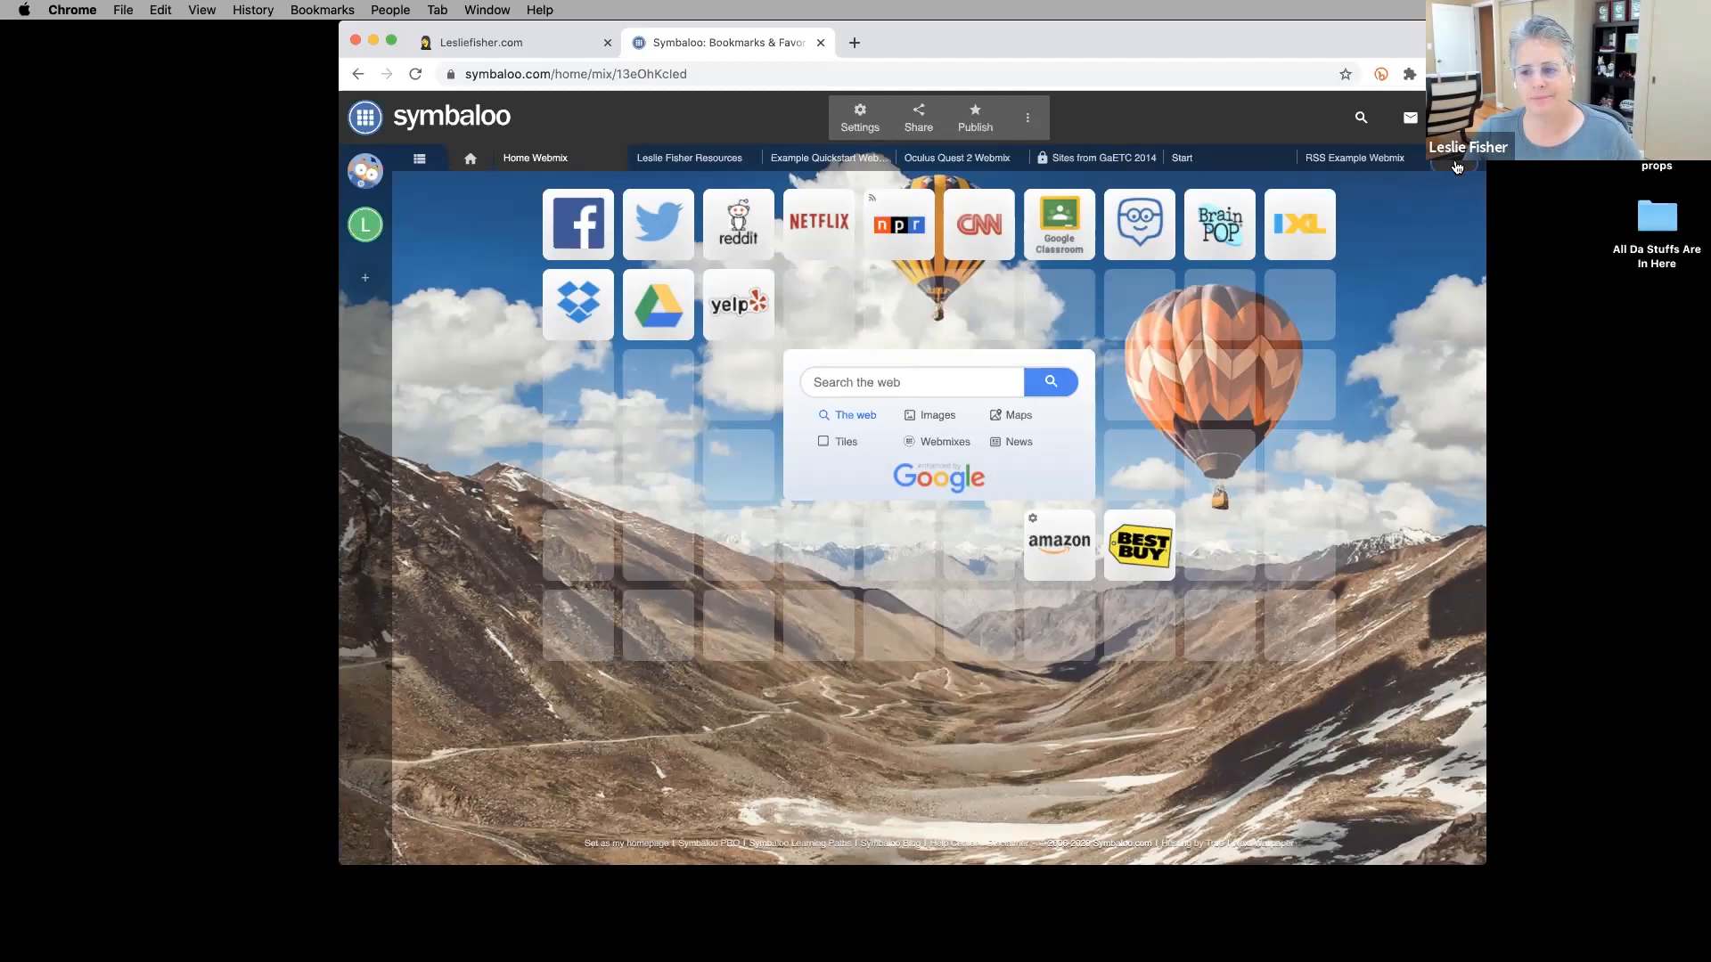
Name a new webmix 'Webinar Web' and search the Gallery for 'math' Tiles webmixes.
click(1456, 168)
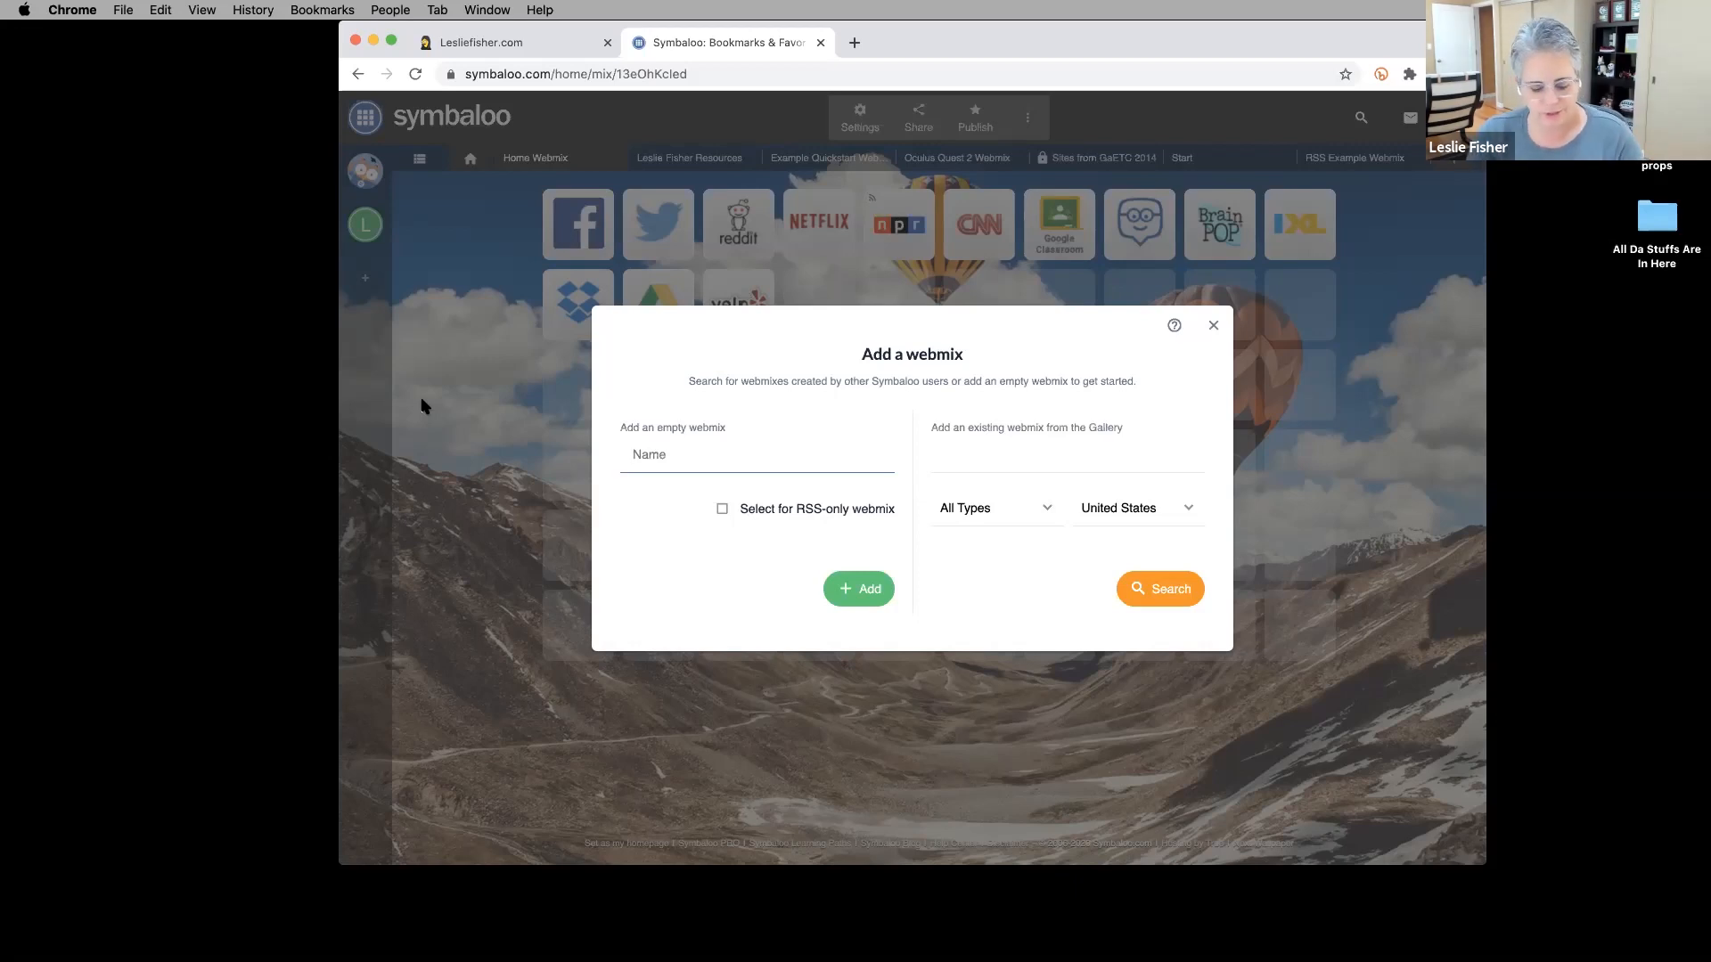
text(Webinar Webmix)
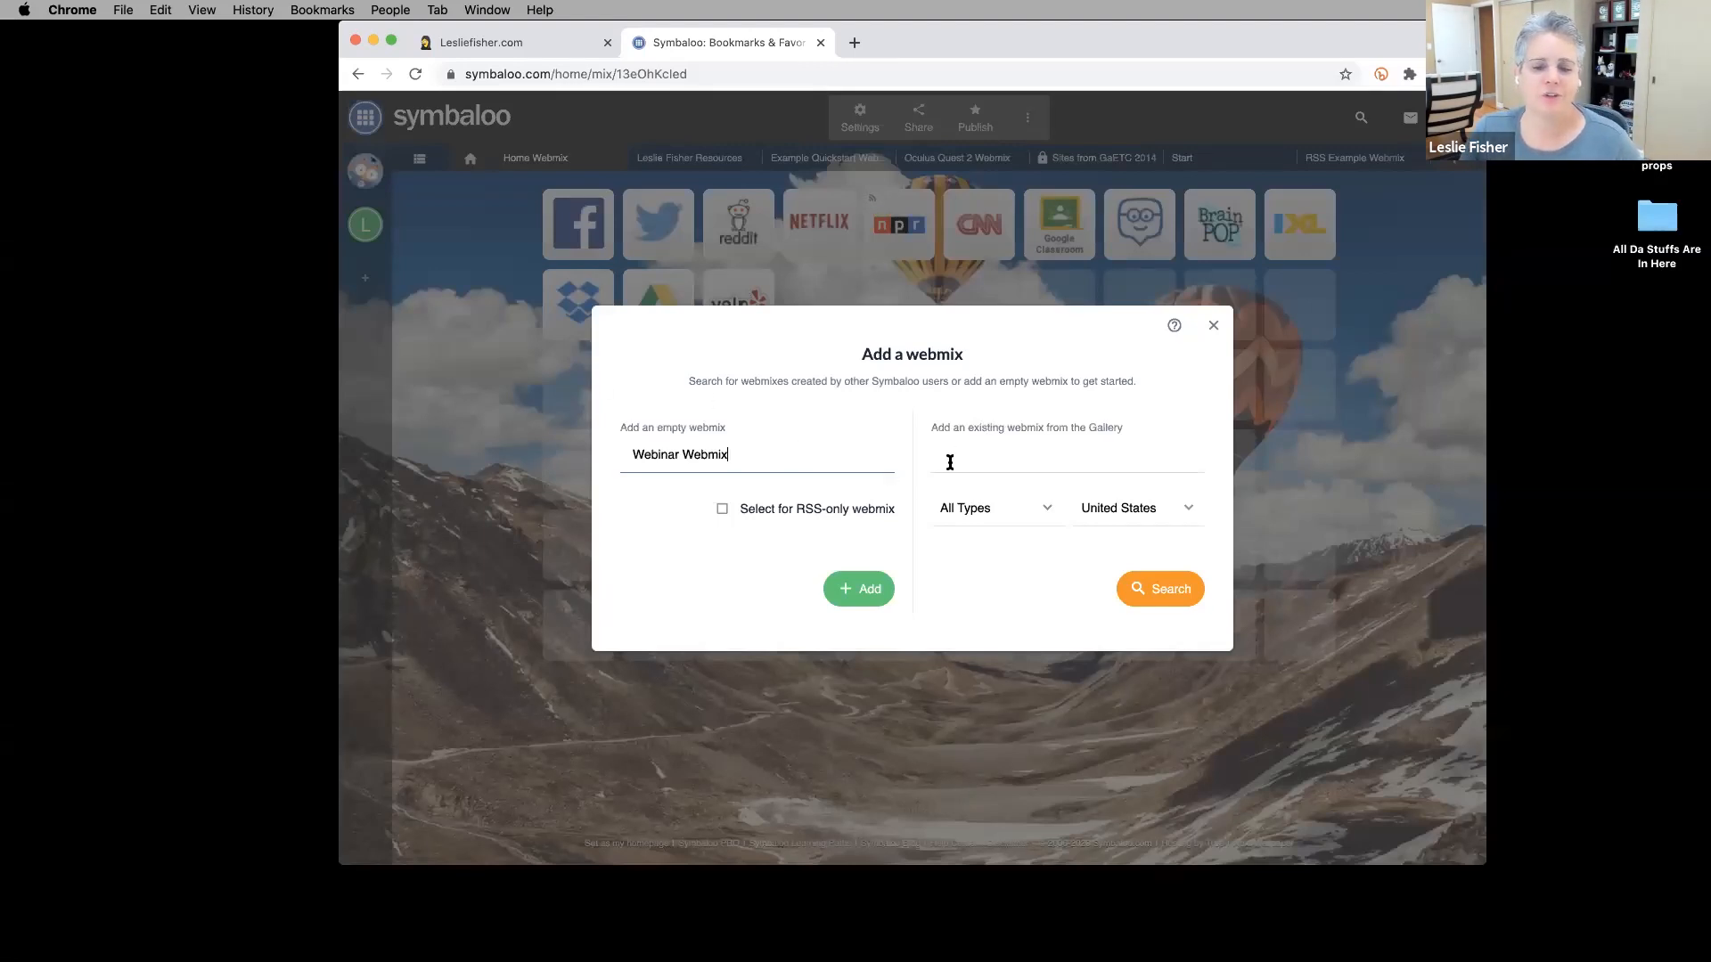
click(949, 462)
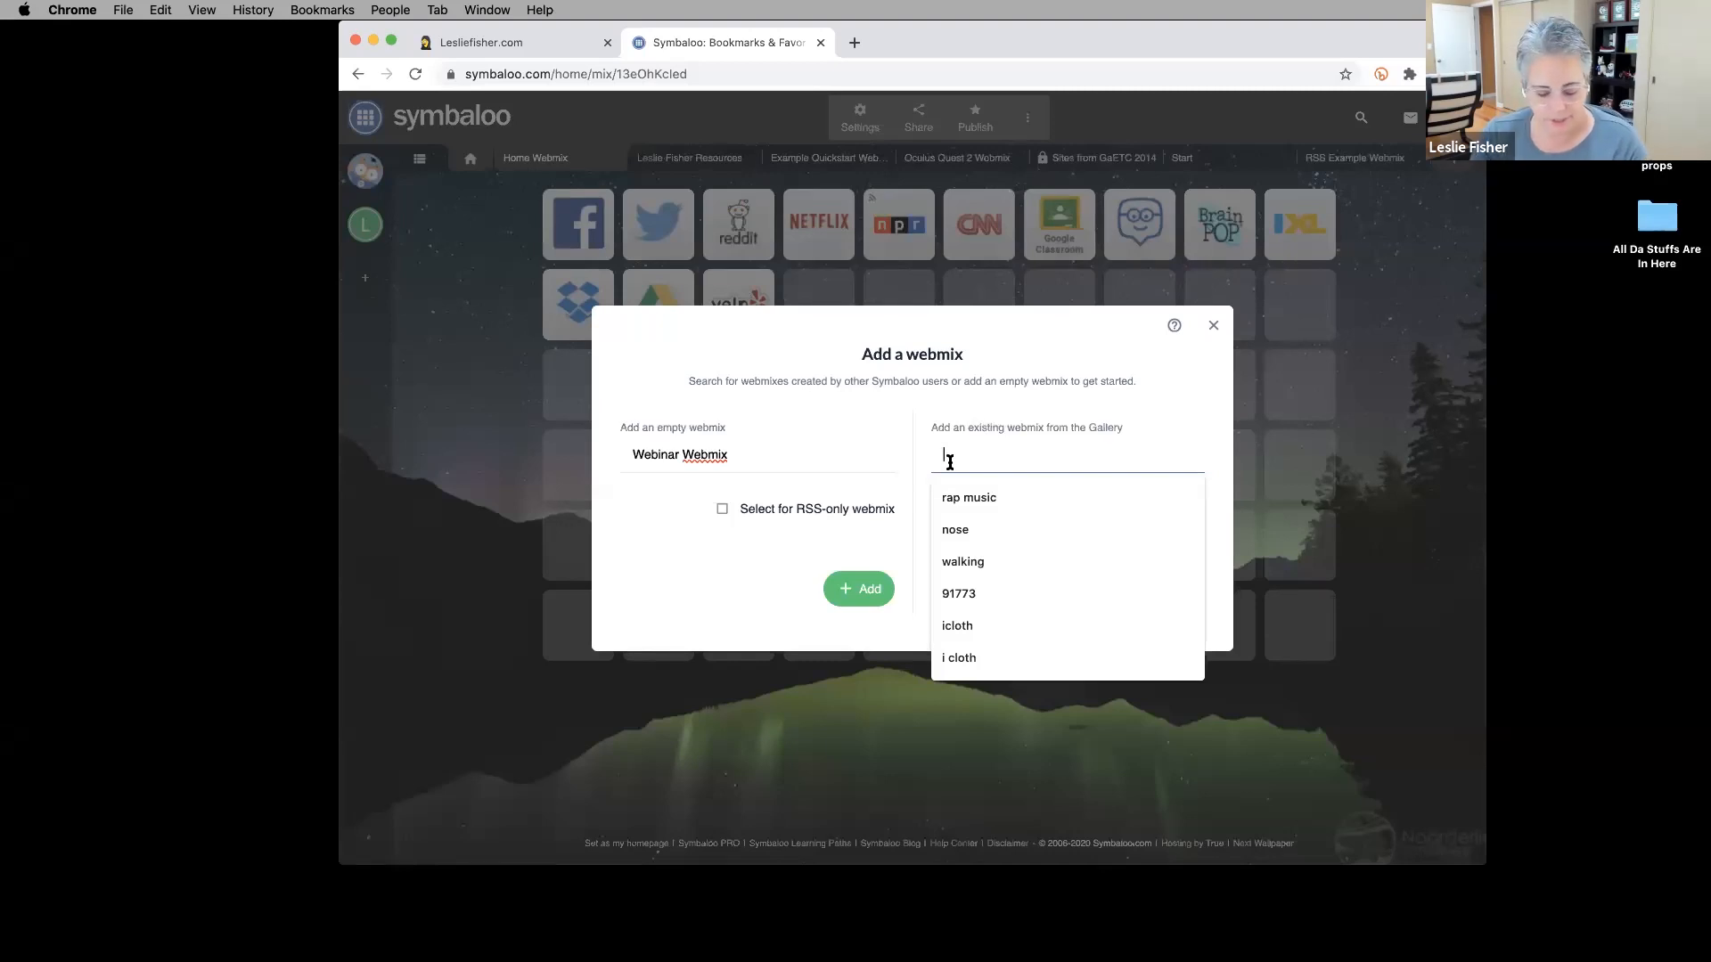
text(math)
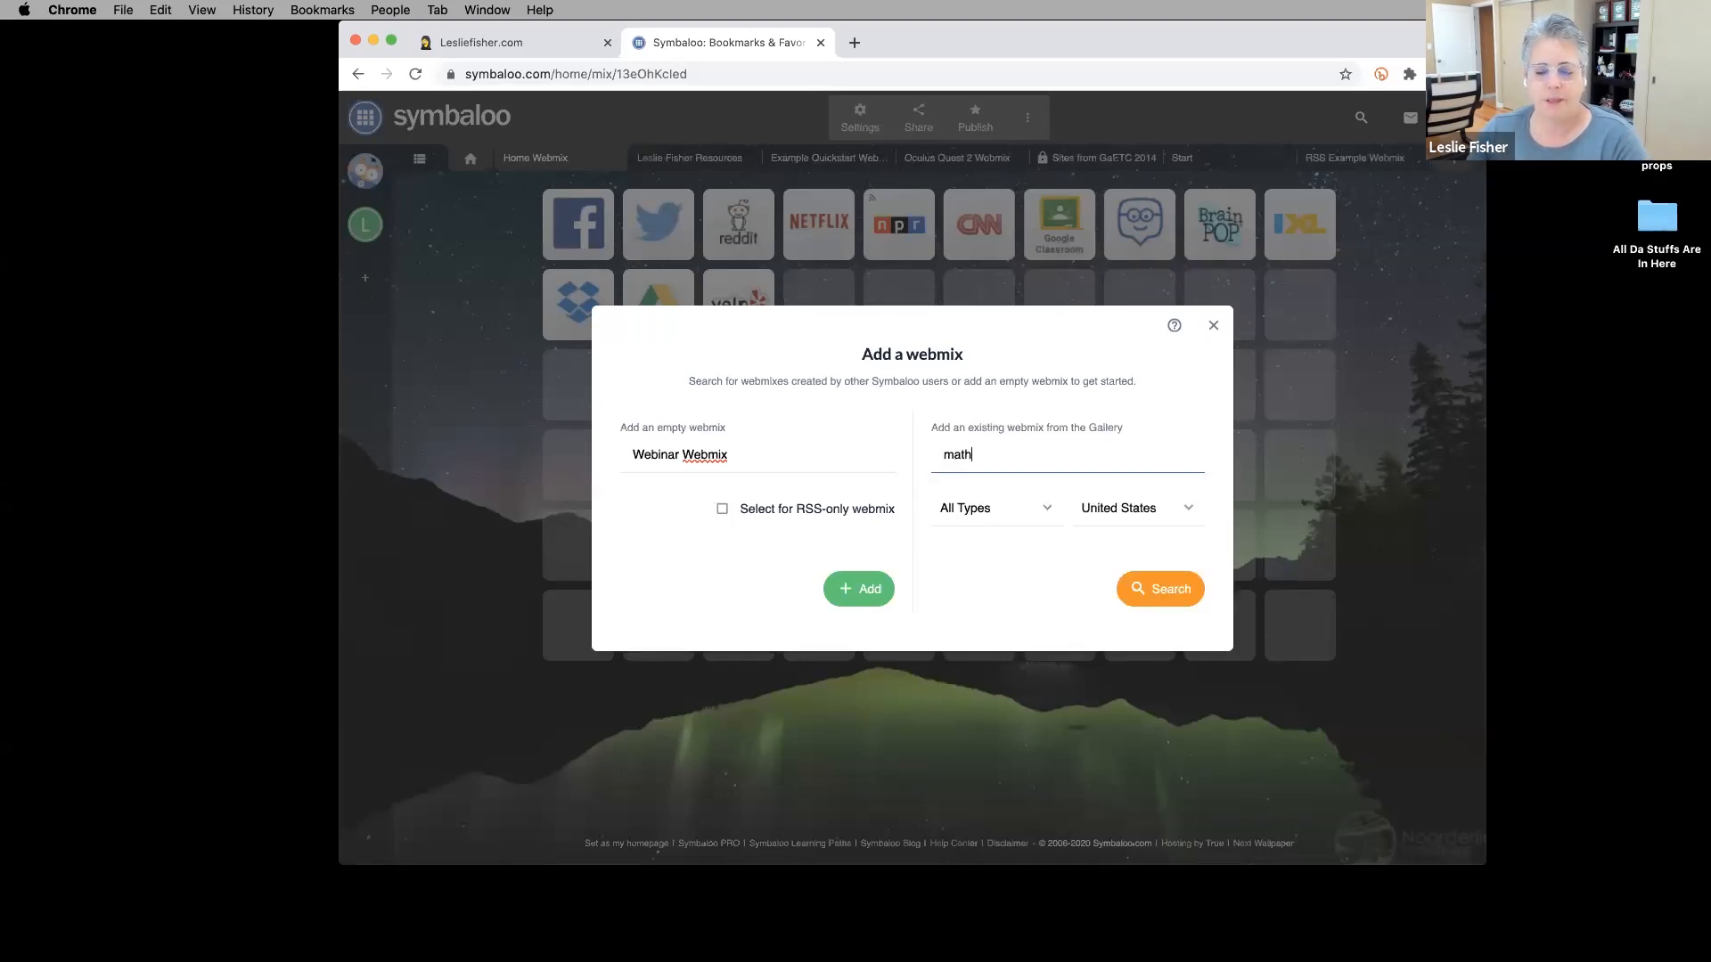
click(1042, 510)
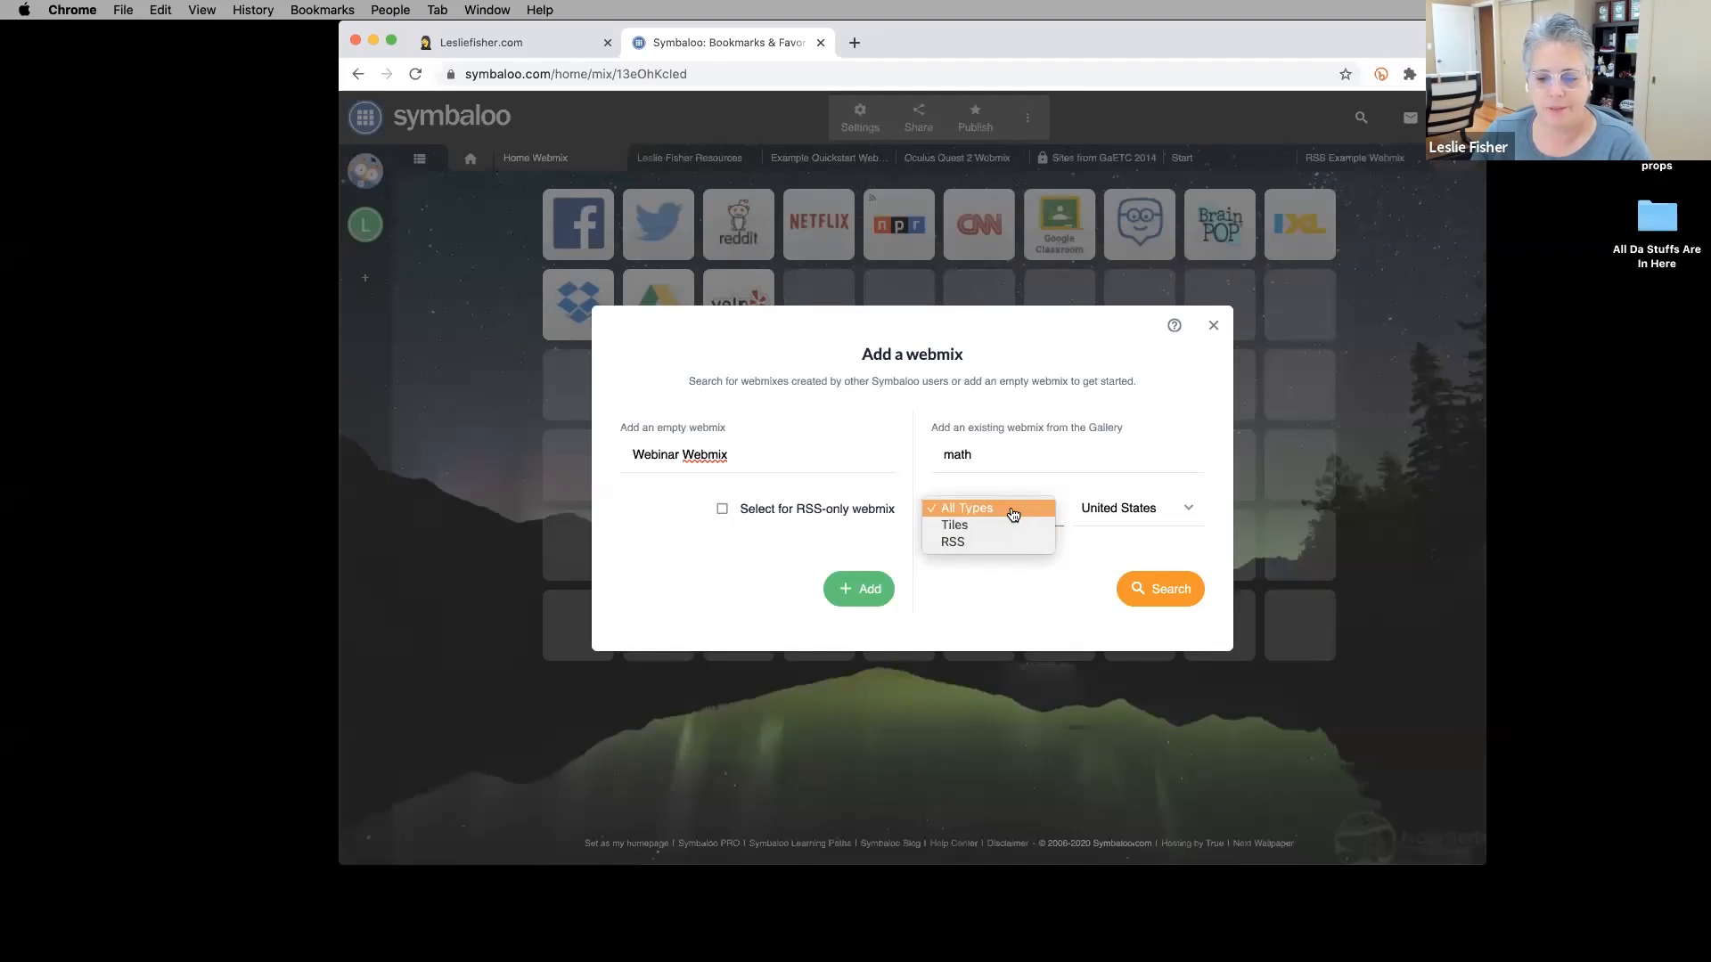
click(1004, 525)
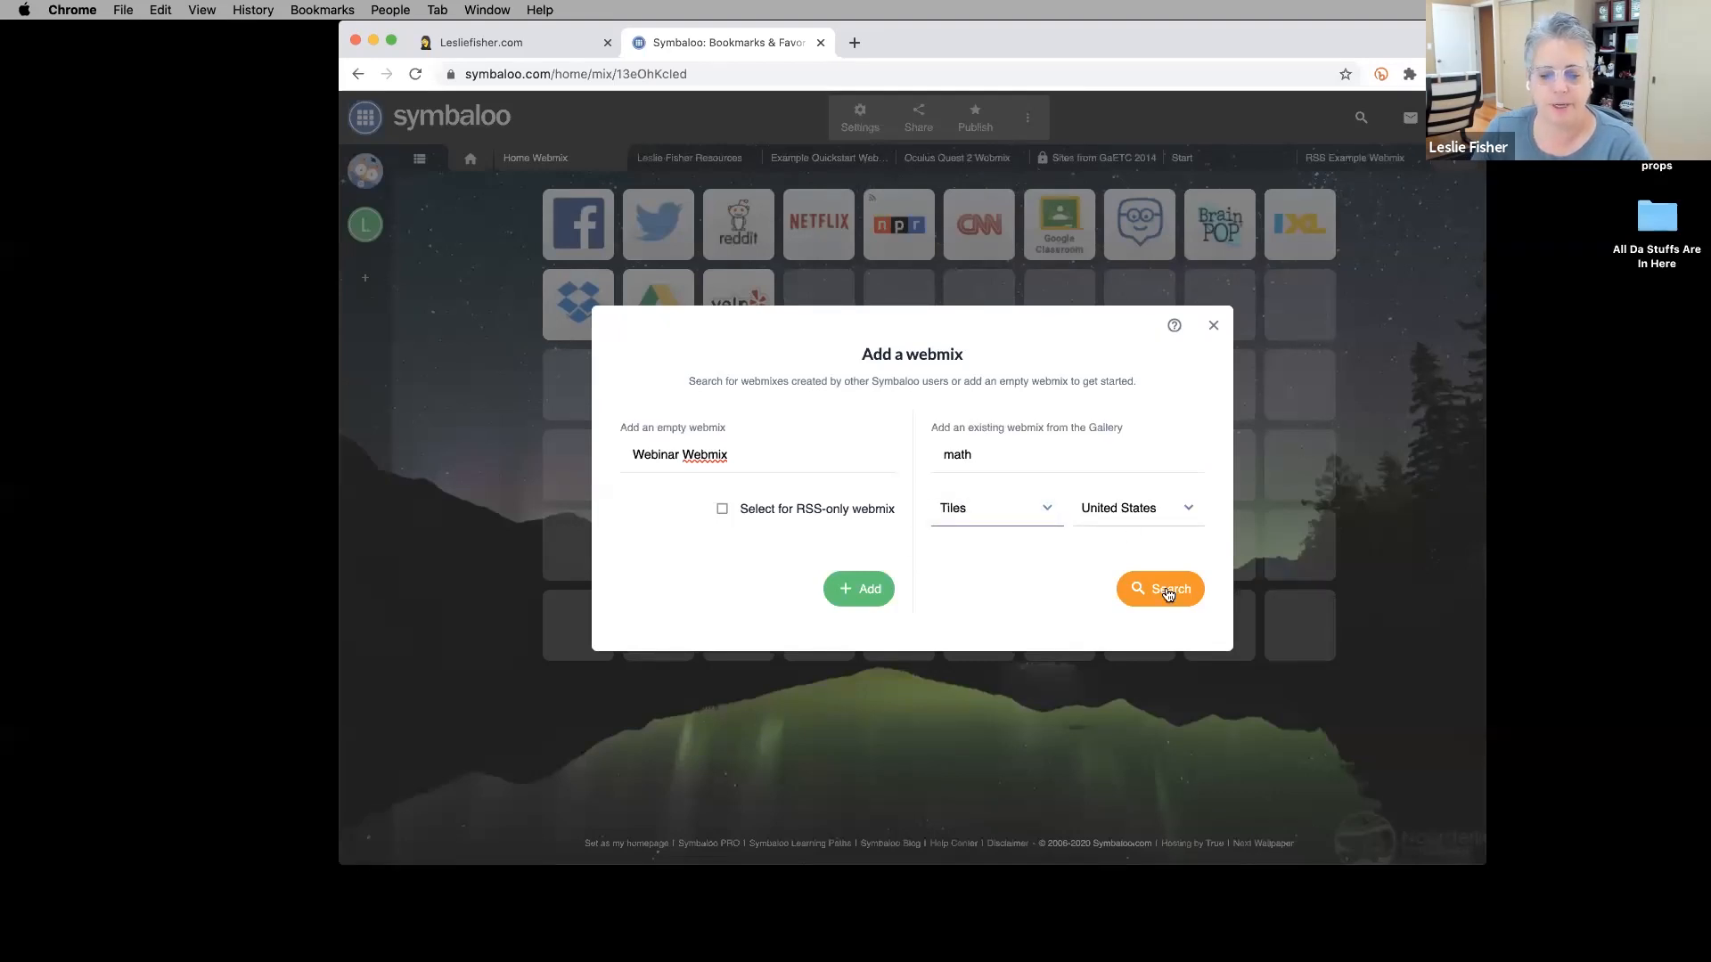
click(1168, 591)
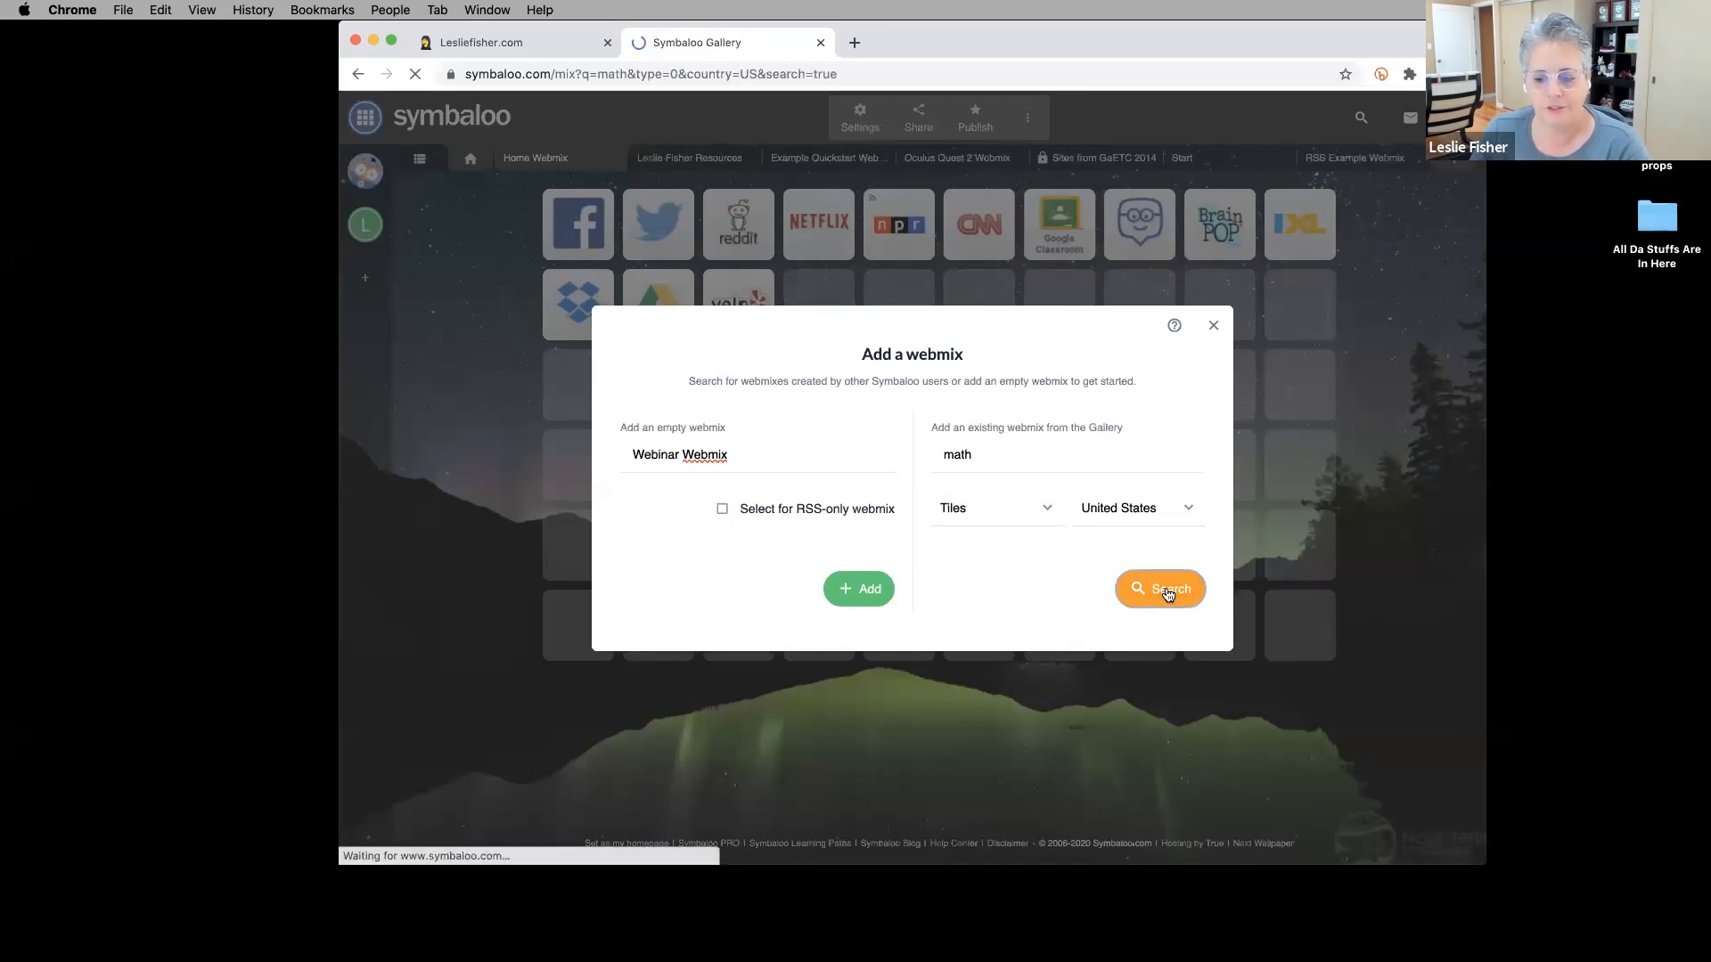
Page through the math Gallery results to results 15–21 of 15884.
scroll(784, 463, down, 5)
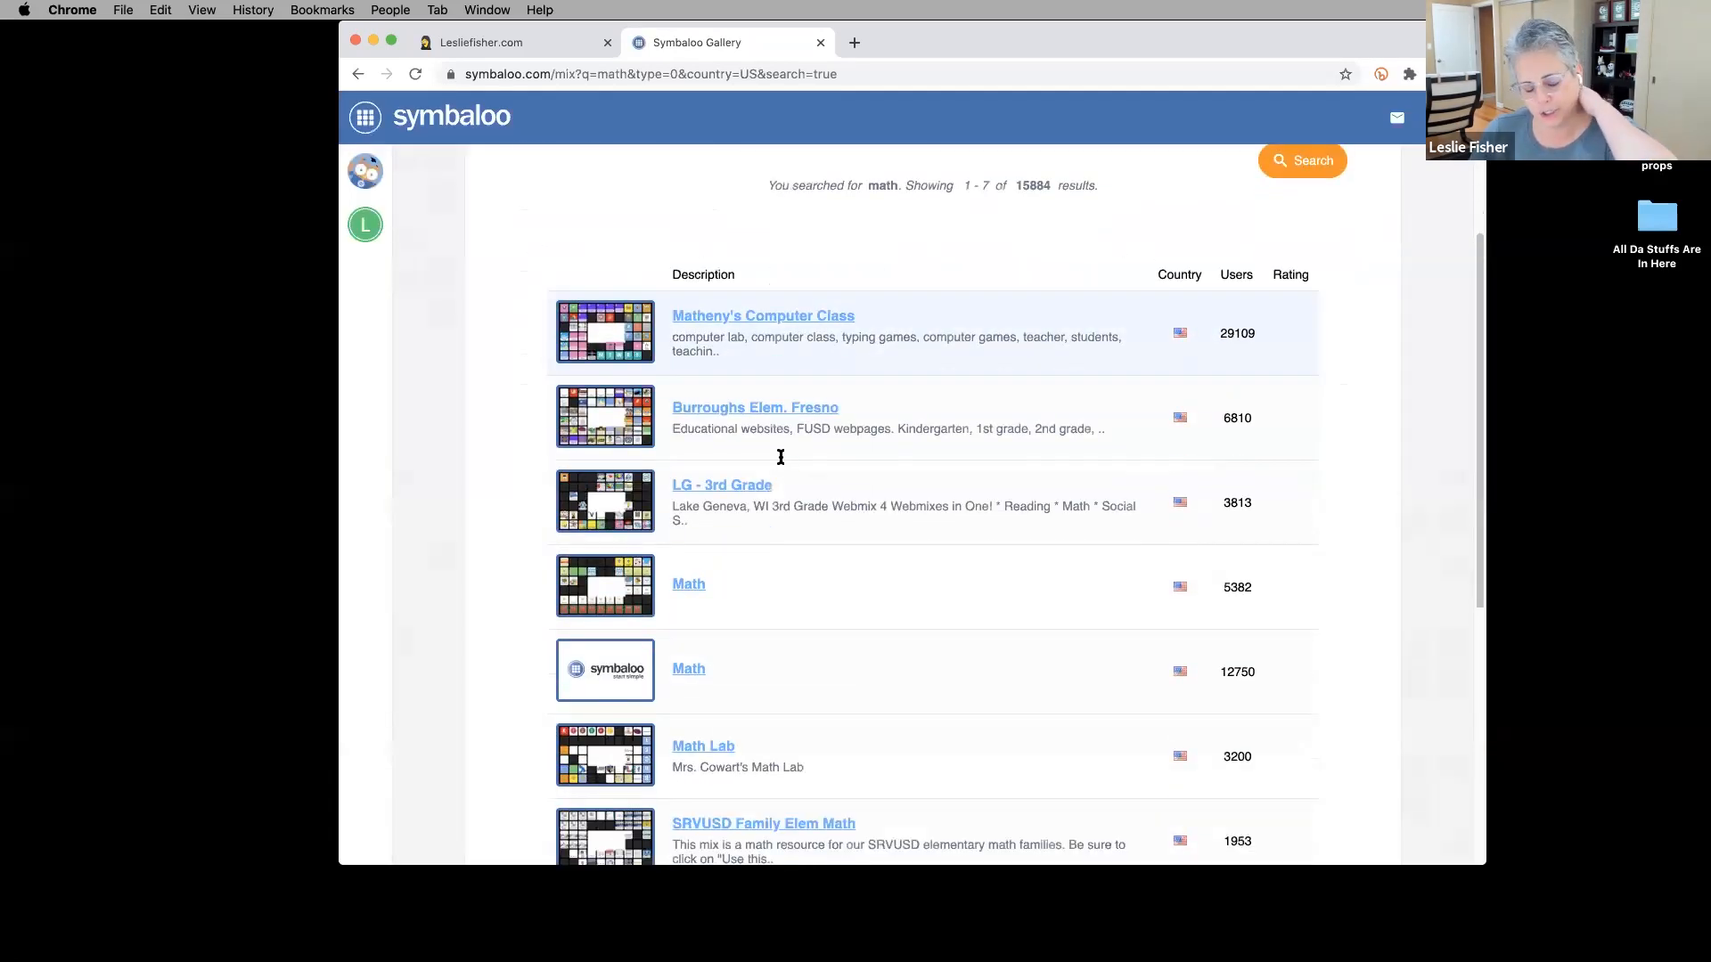
scroll(783, 462, down, 1)
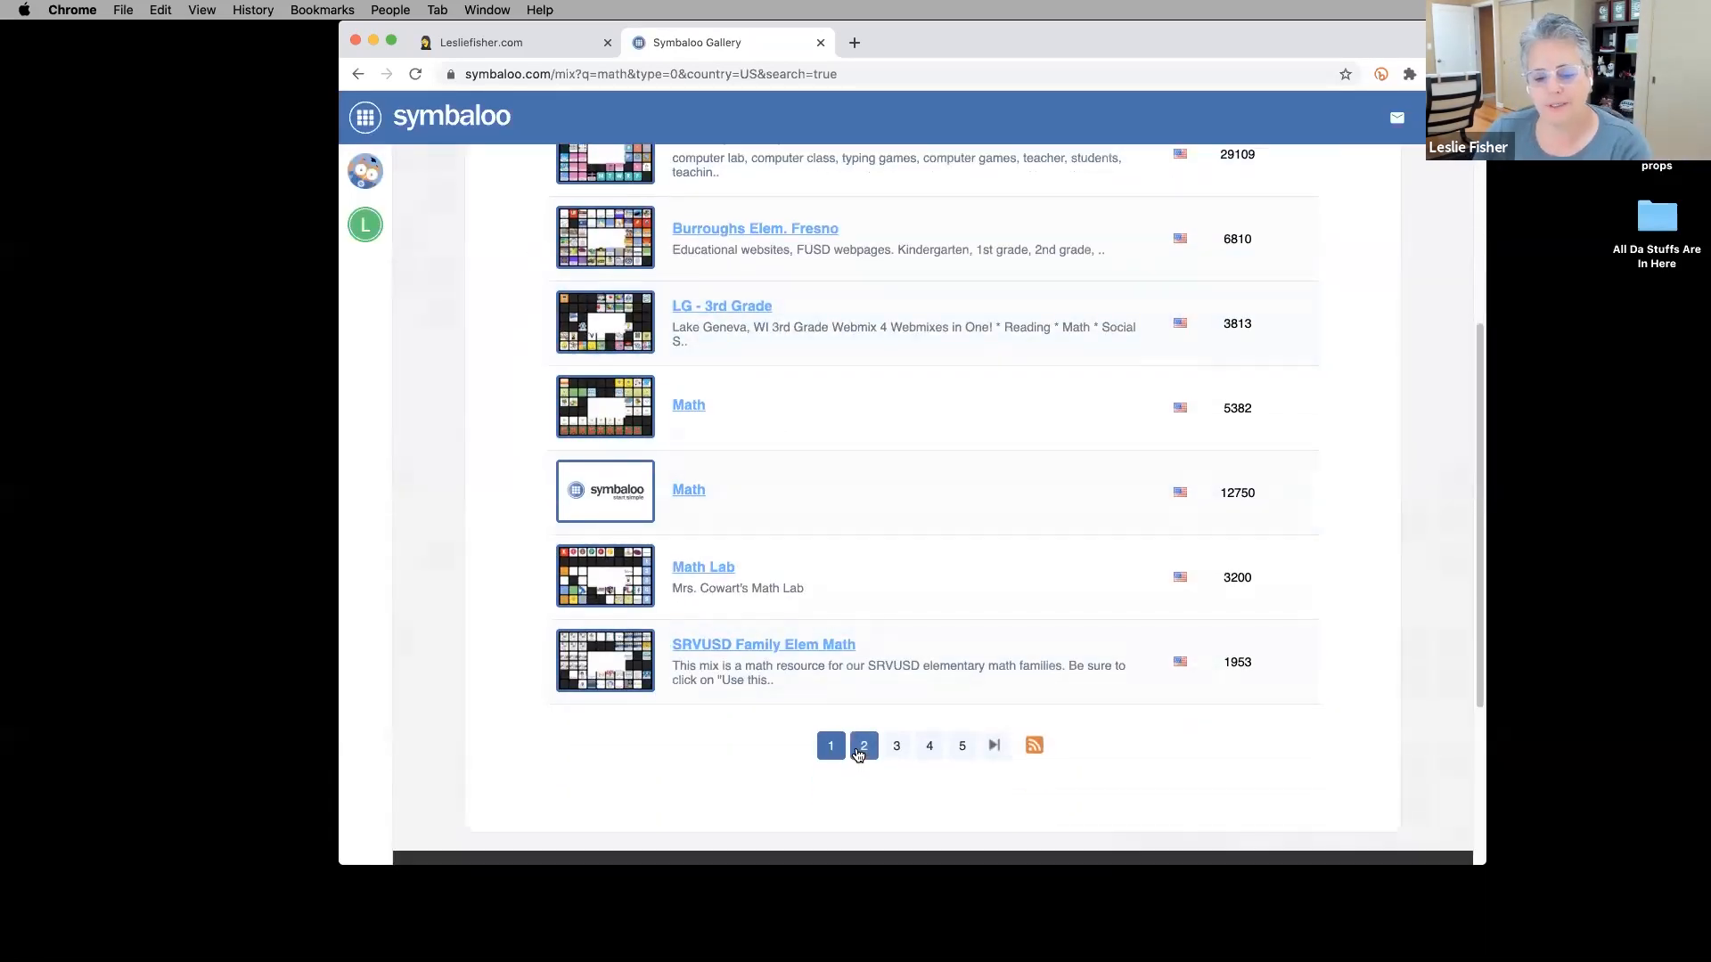
click(864, 746)
scroll(891, 624, down, 8)
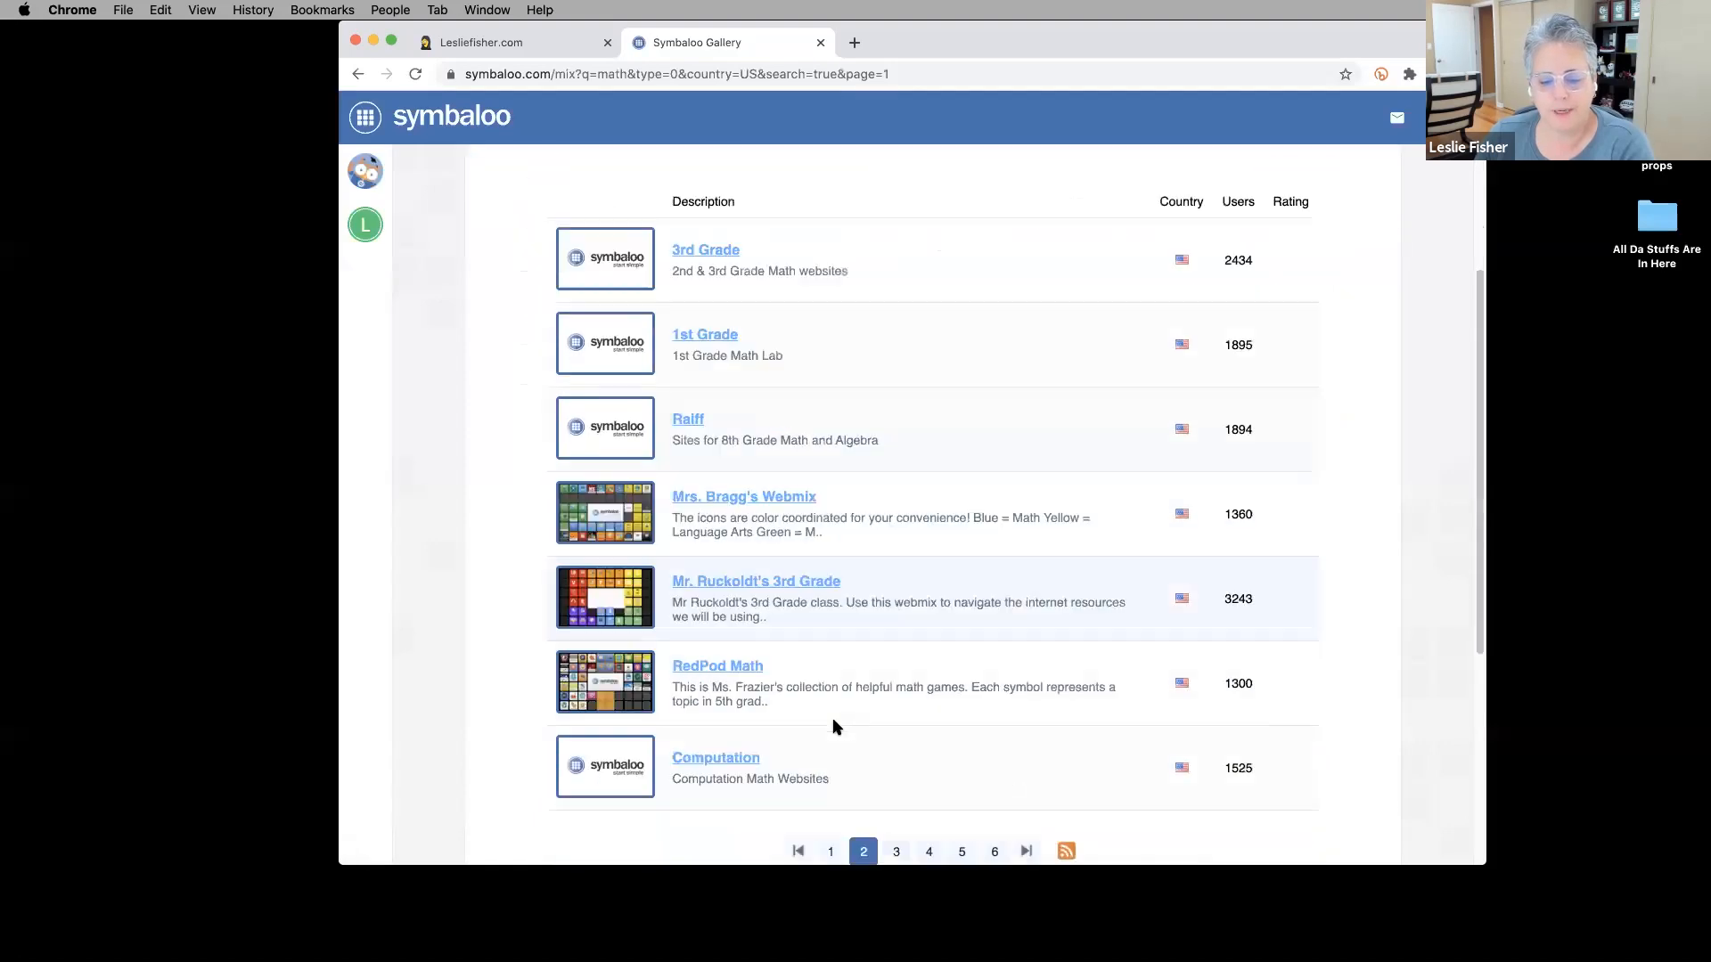
click(897, 510)
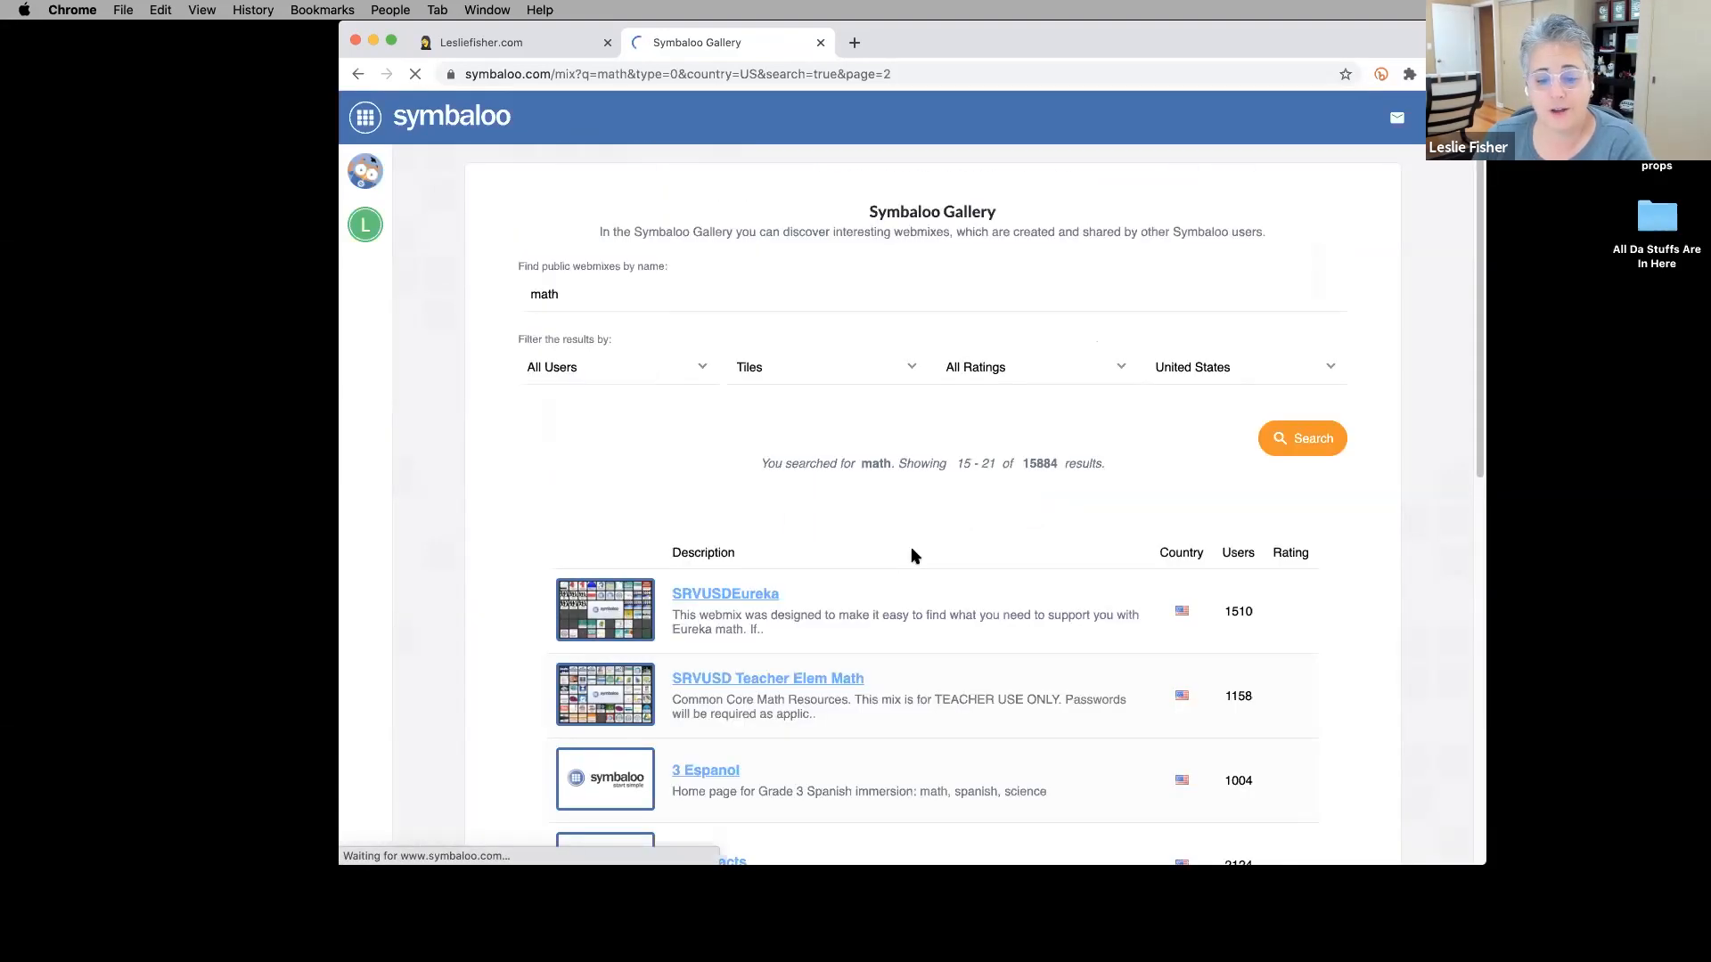
scroll(912, 556, down, 2)
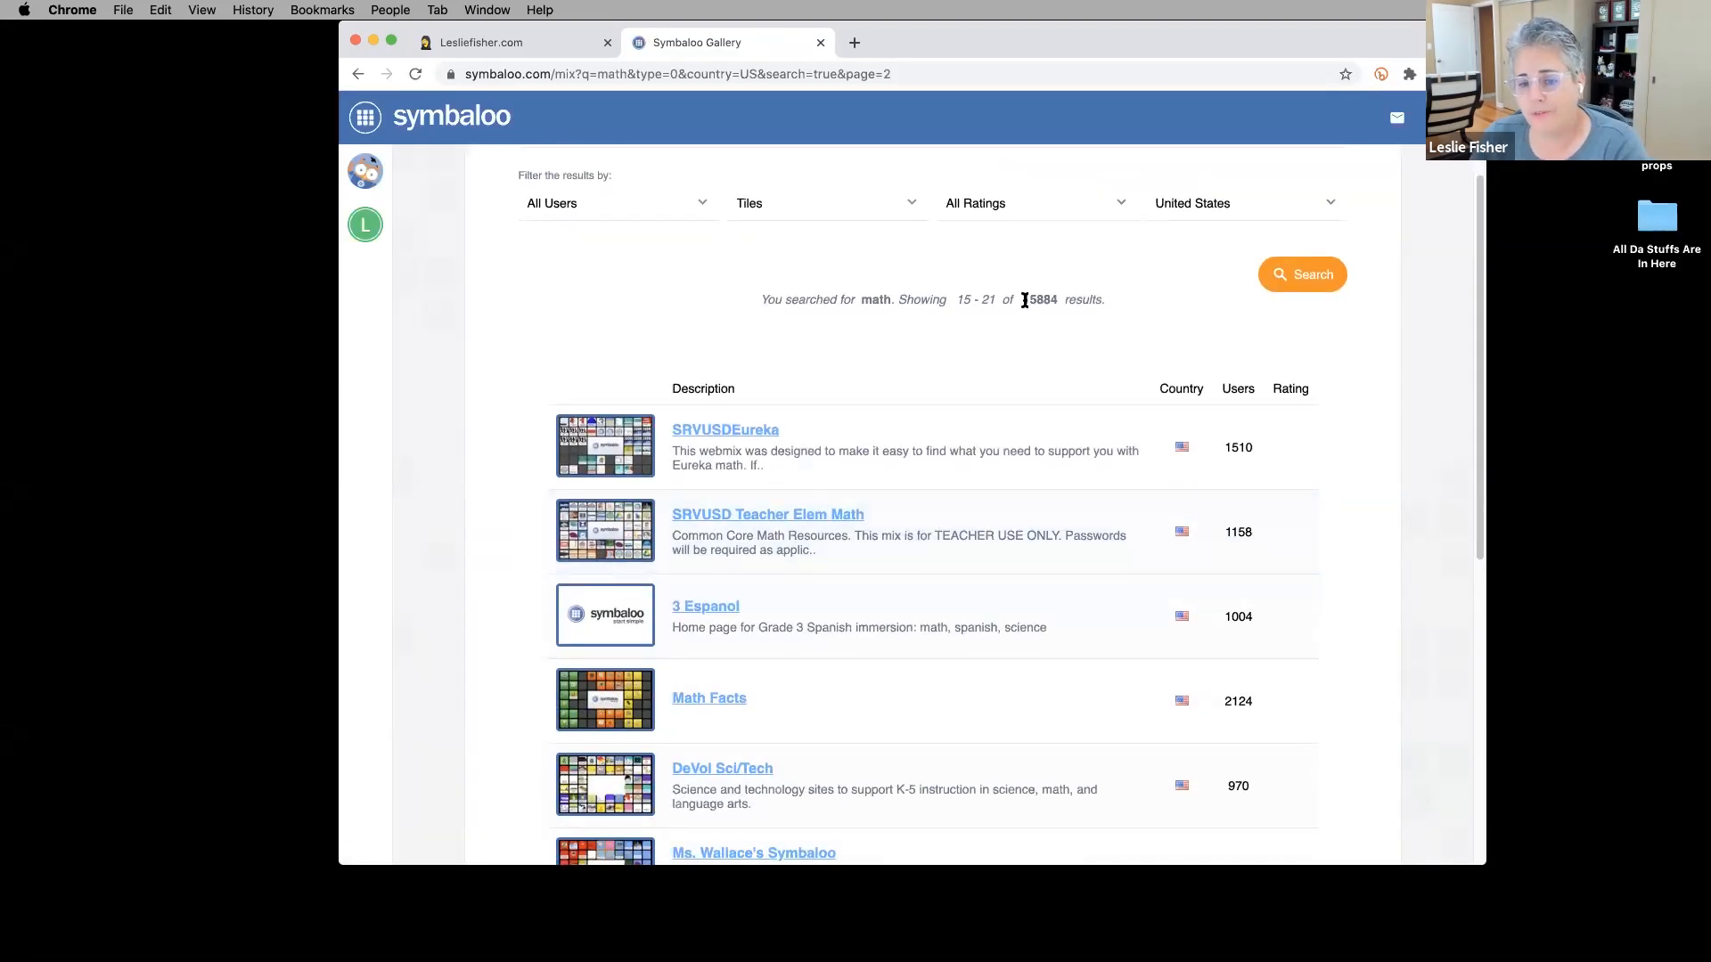
drag(1042, 303, 1059, 303)
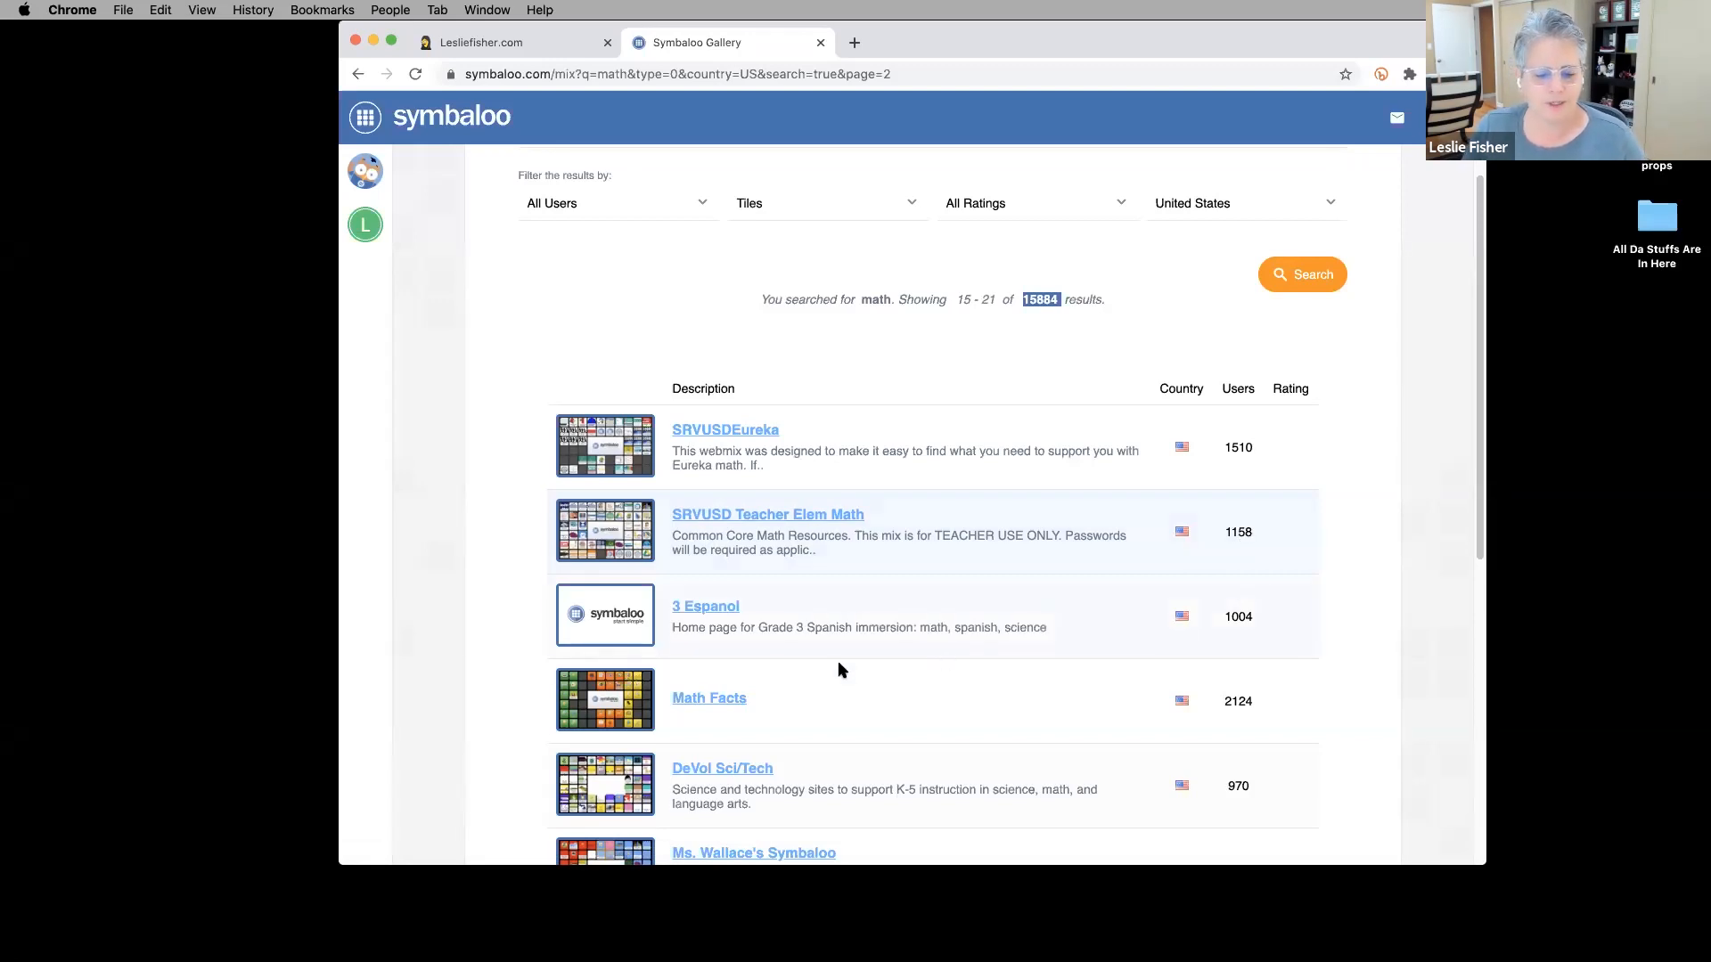
Open the Math Facts Gallery webmix, review its math game tiles, and add it.
click(701, 700)
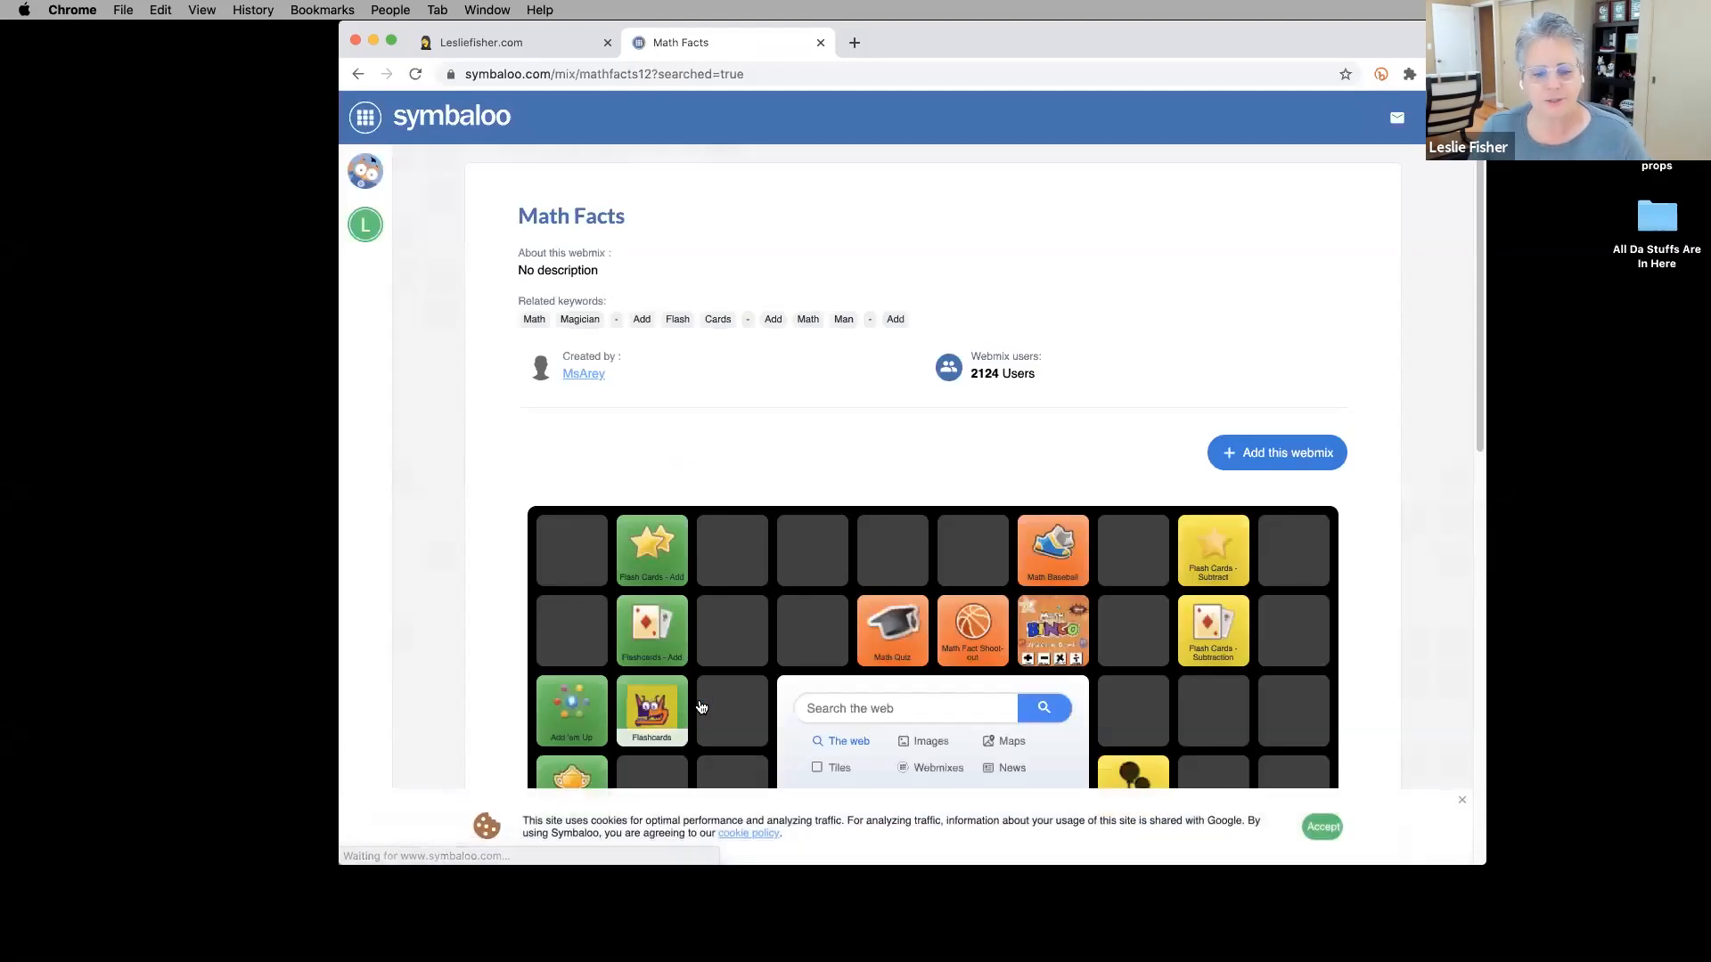
scroll(974, 468, down, 5)
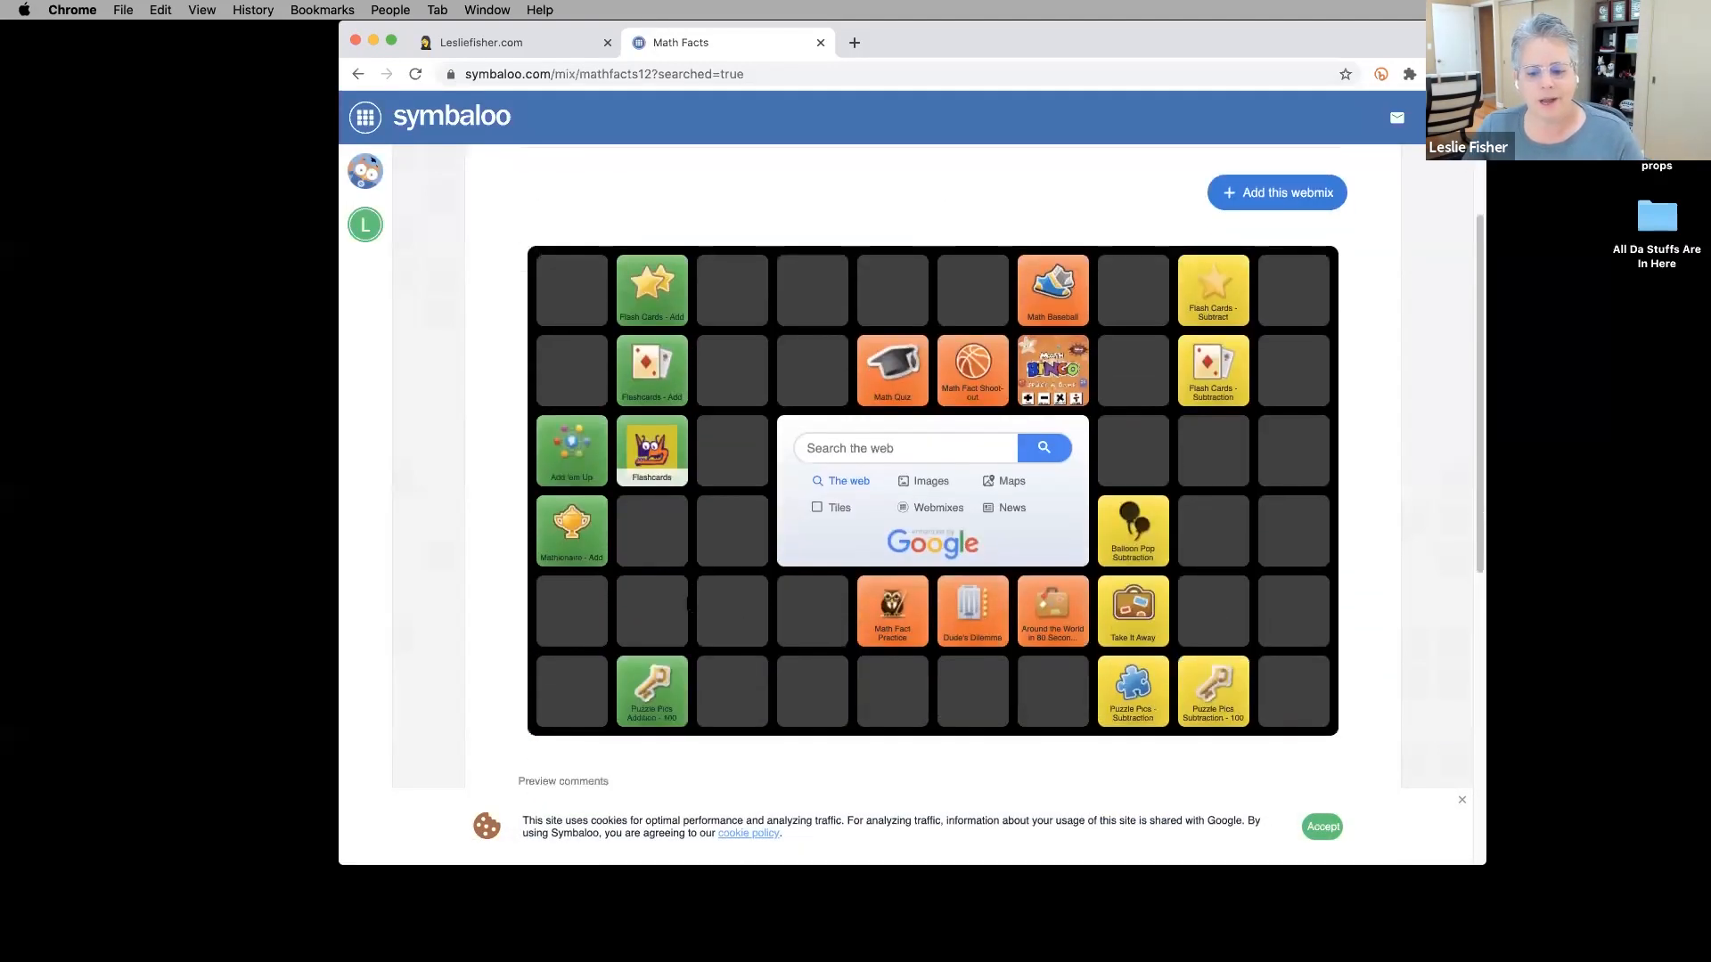
scroll(706, 543, up, 5)
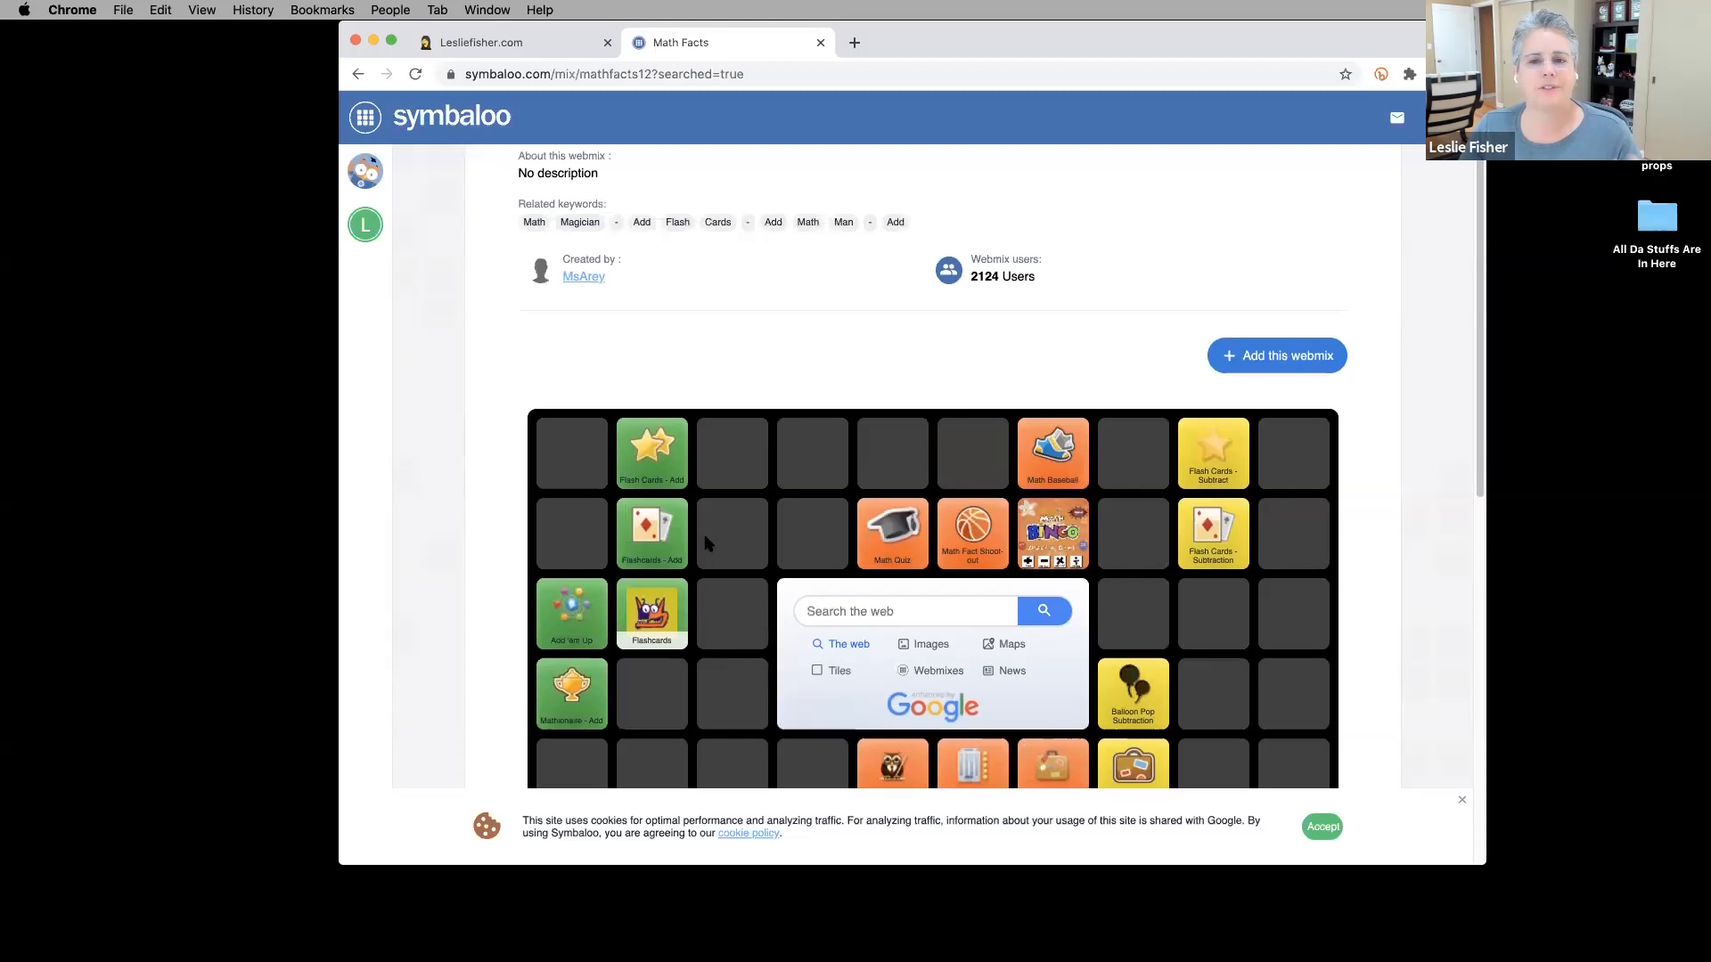
scroll(706, 544, down, 4)
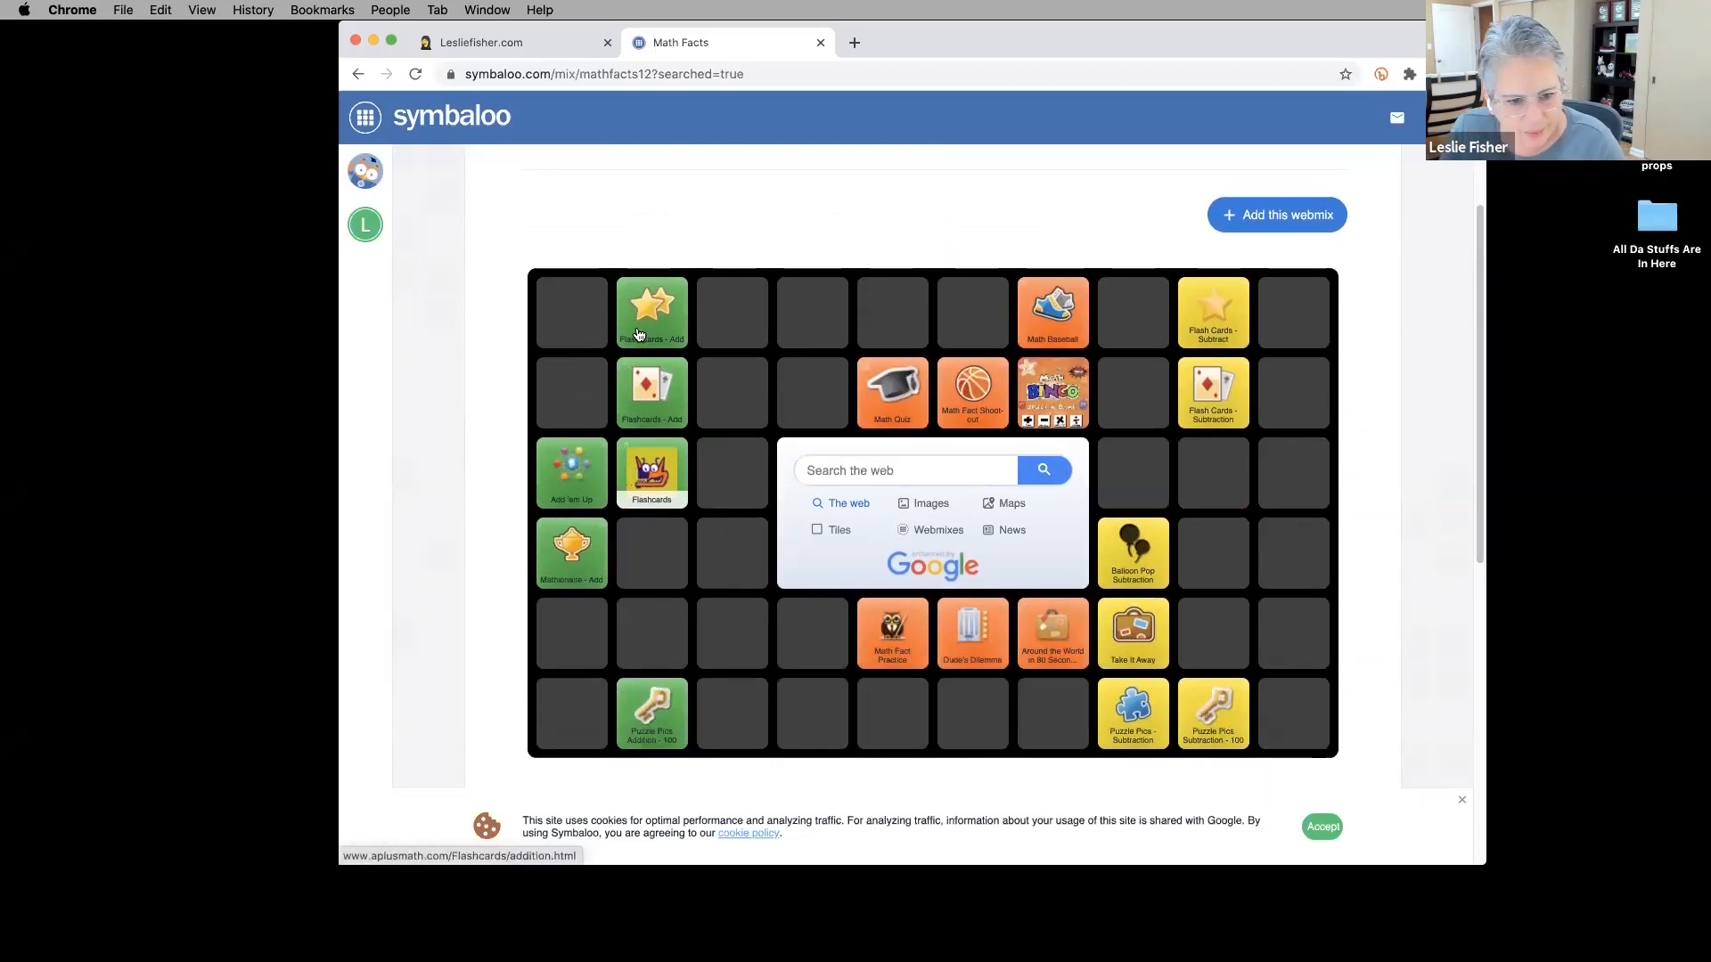
scroll(1060, 668, down, 2)
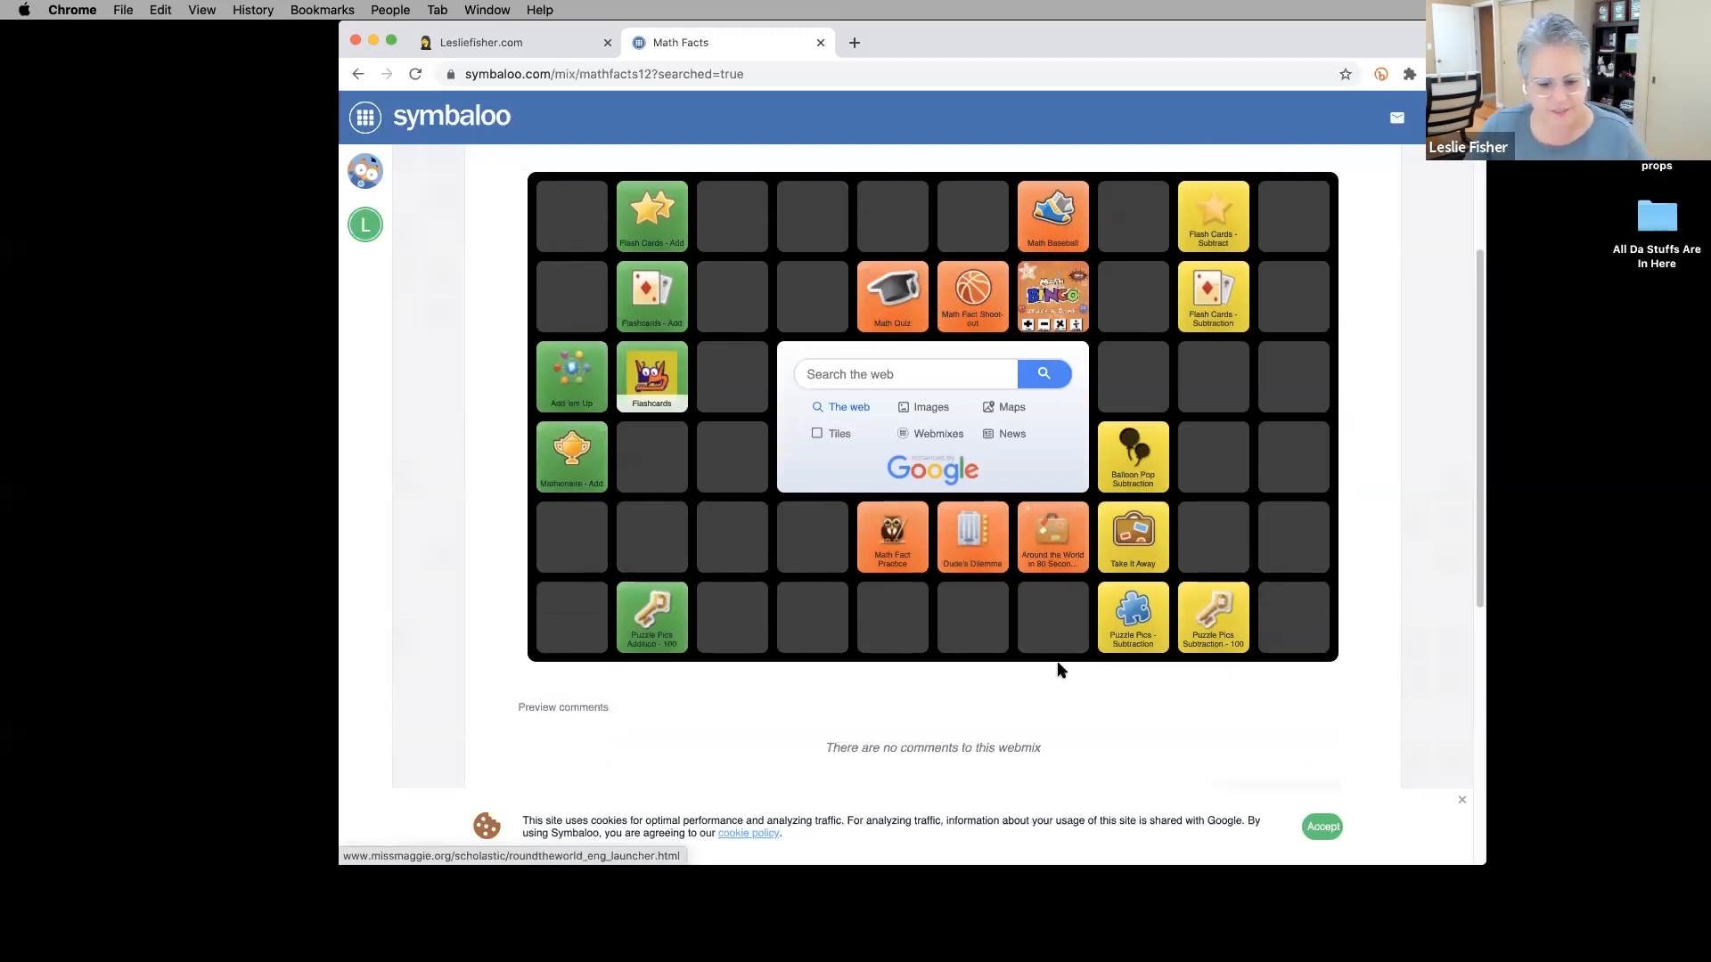
scroll(1065, 669, up, 3)
scroll(1069, 668, up, 1)
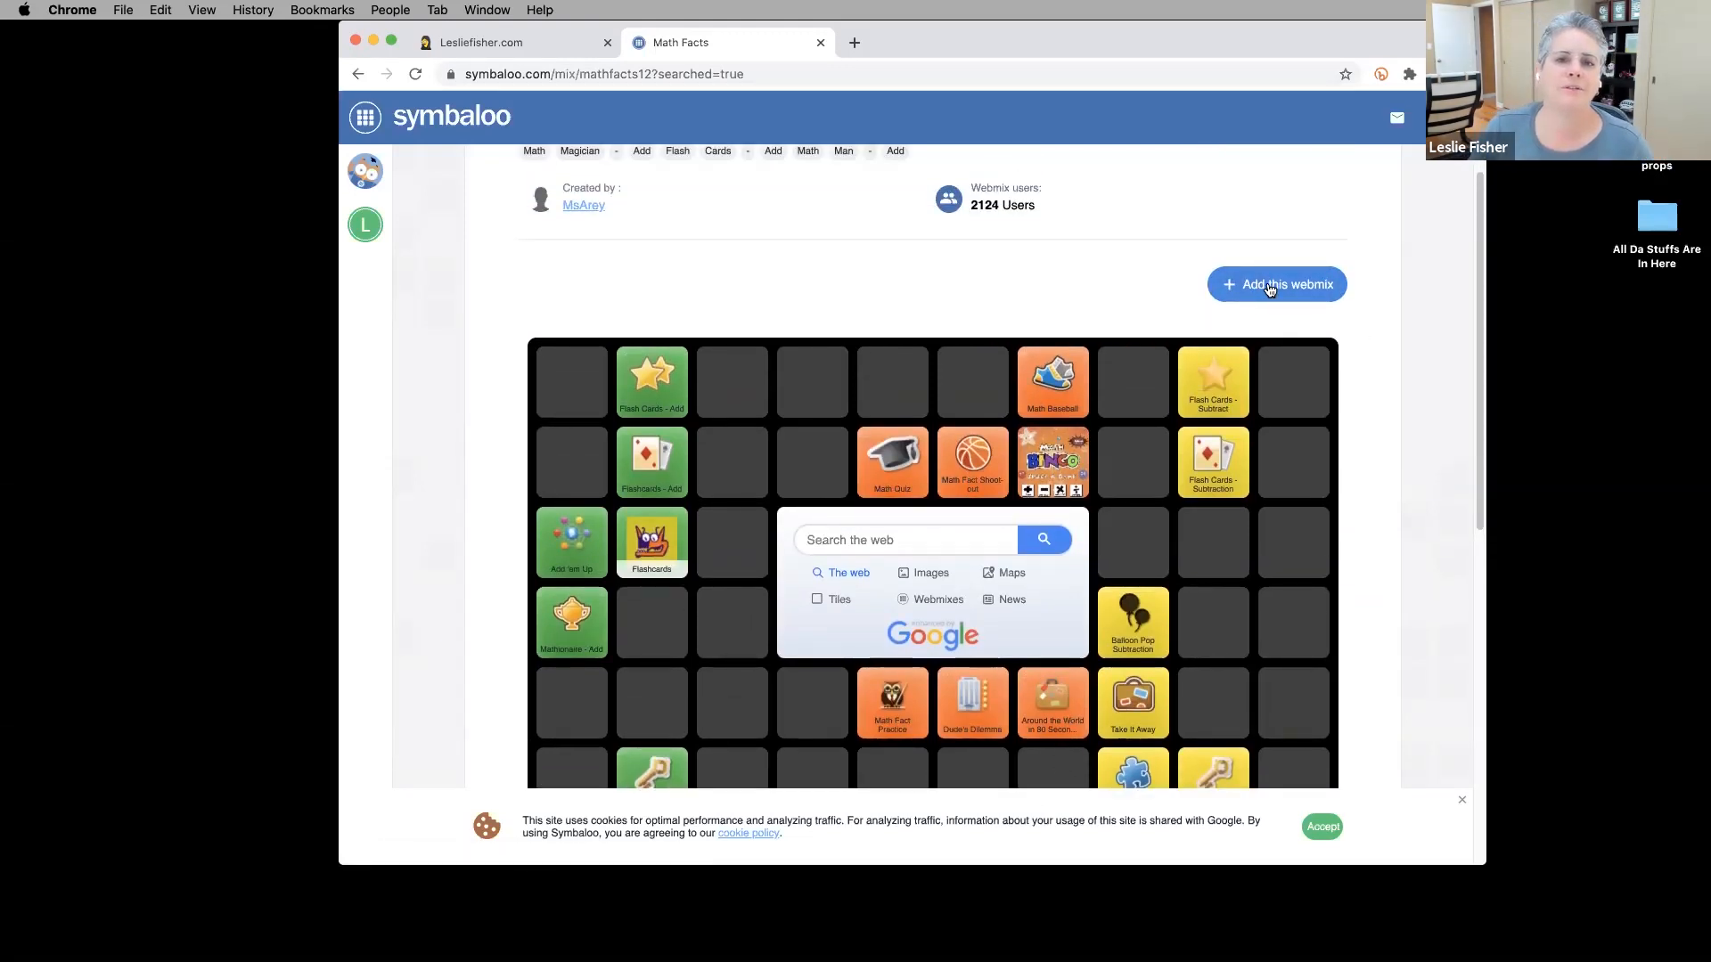
click(1270, 286)
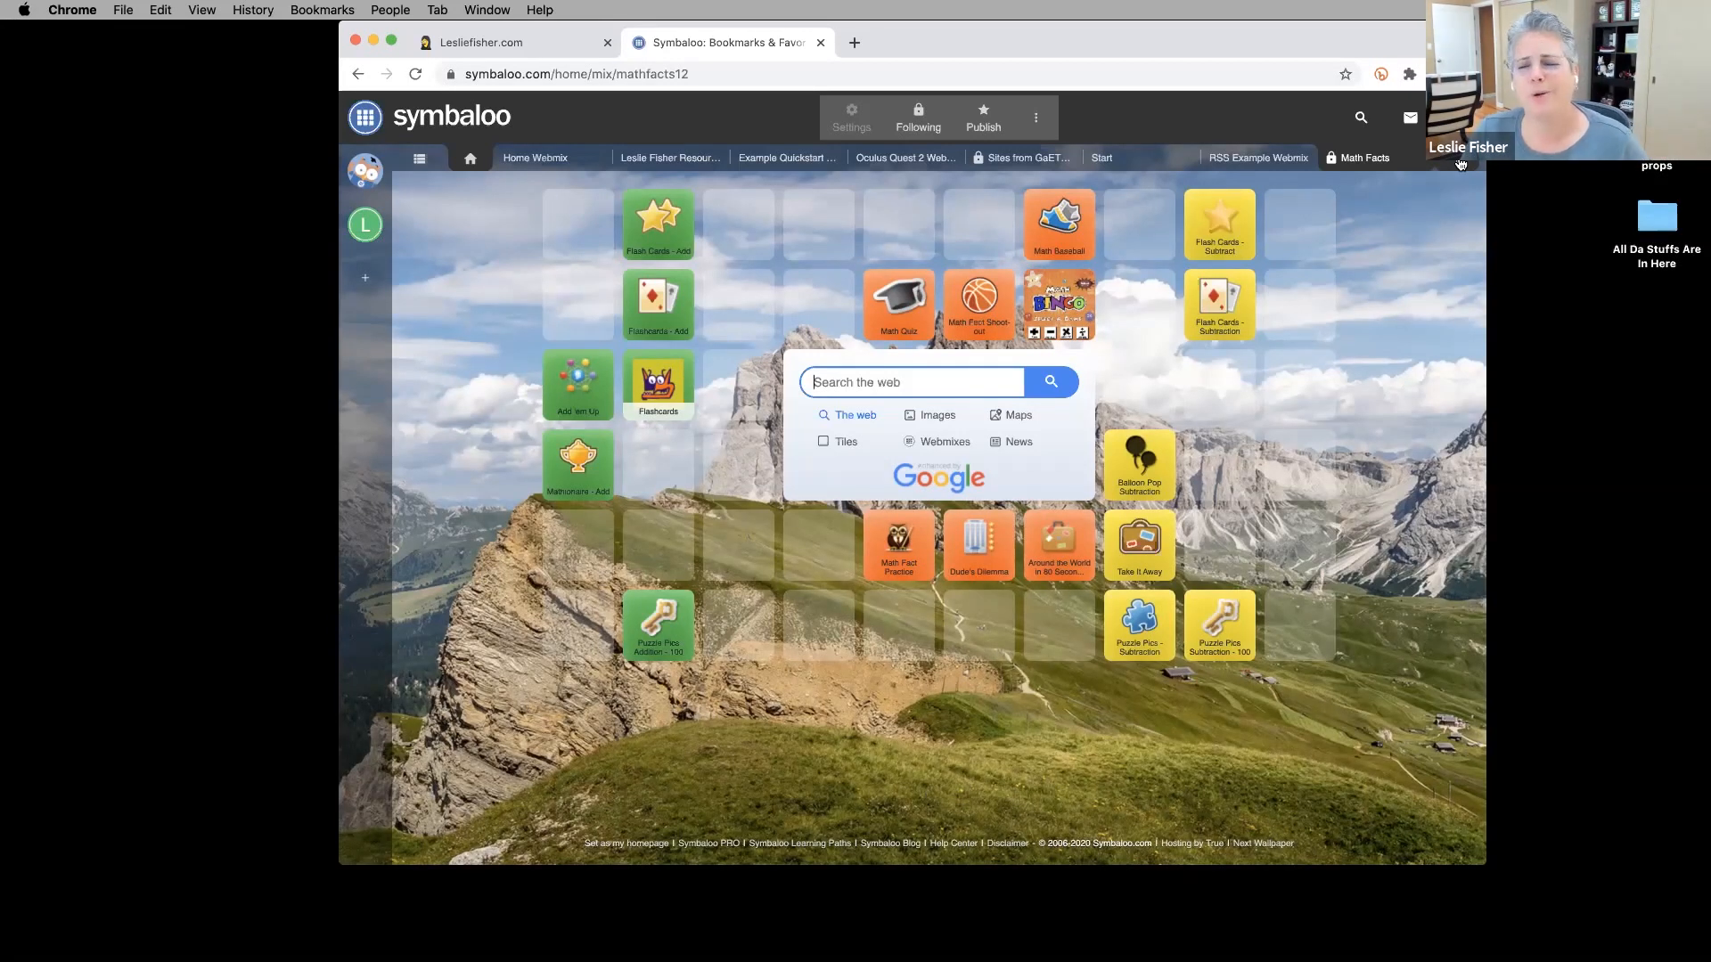
Add an empty 'Blank Webinar Webmix', then show PowerPoint slide 6 'What is a Webmix?'.
click(1460, 164)
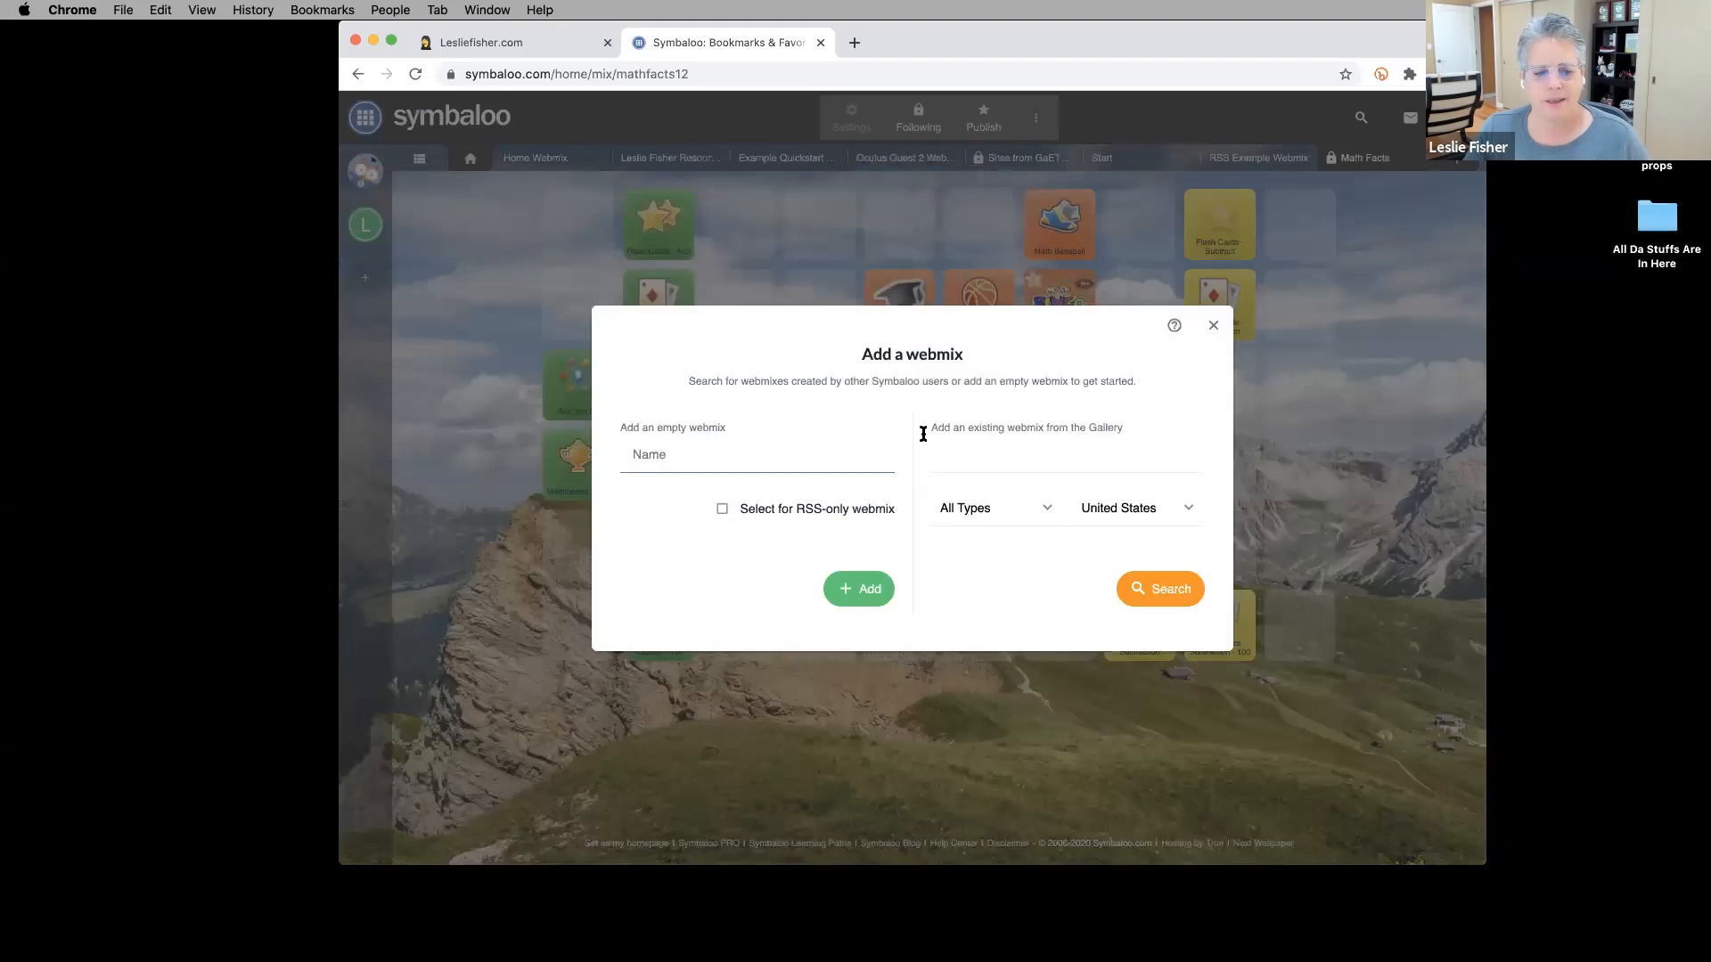
text(Blank Webinar Webmix)
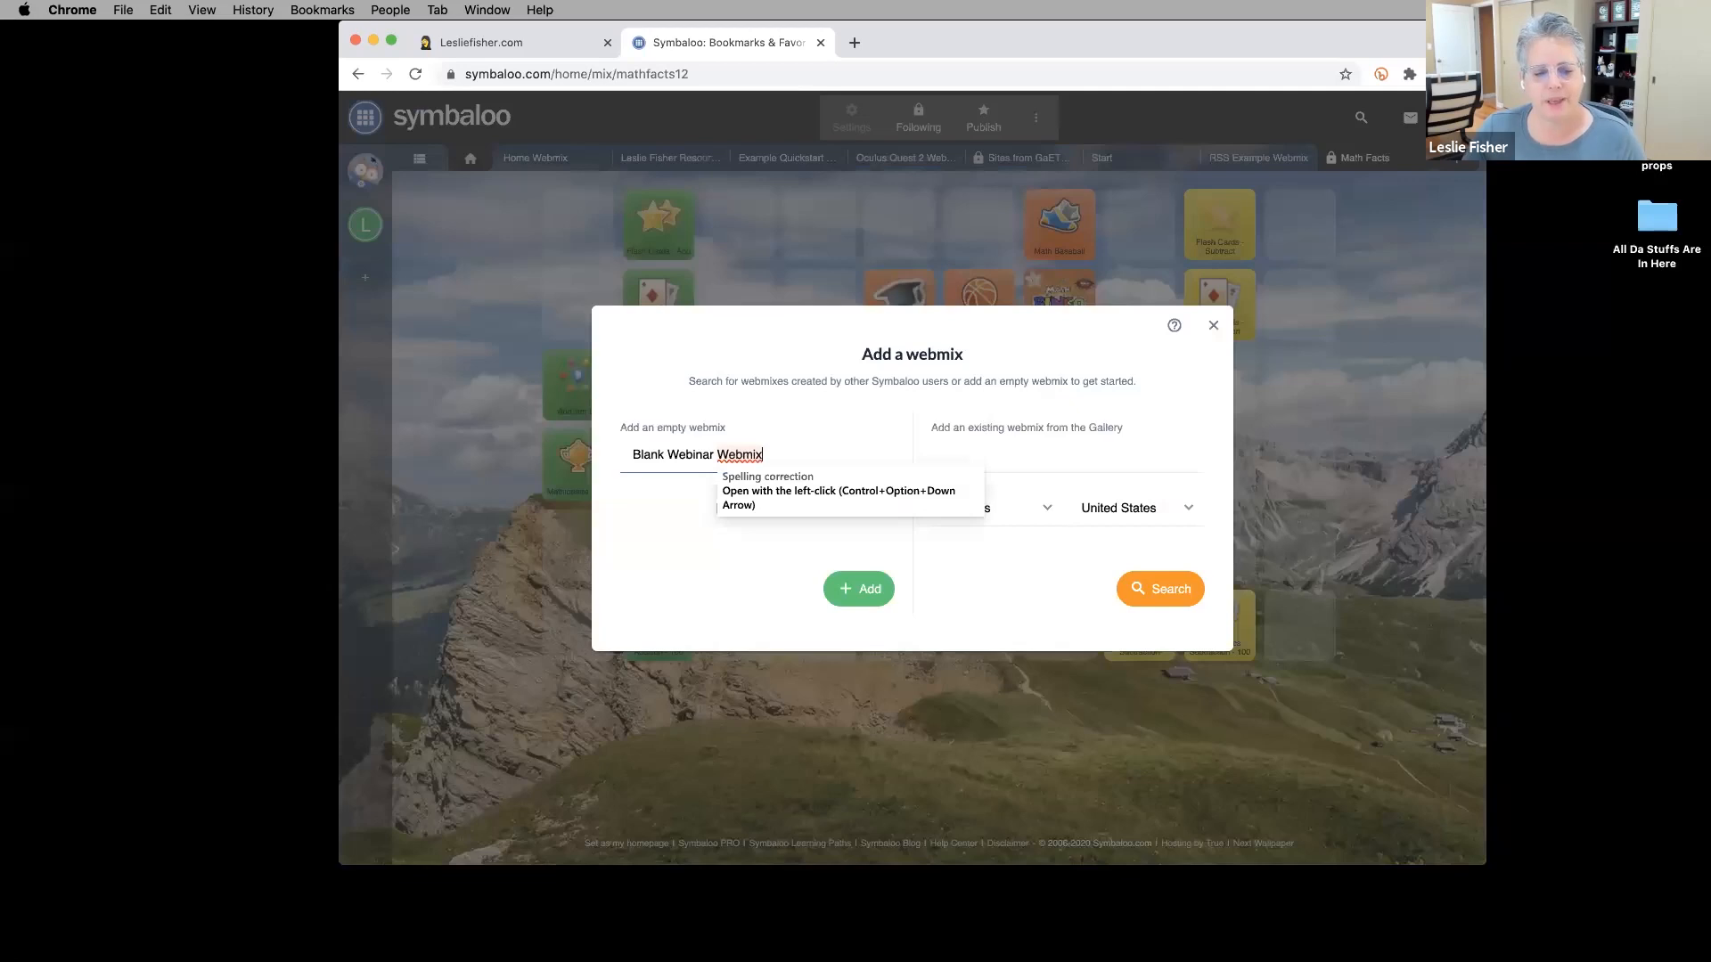
click(664, 595)
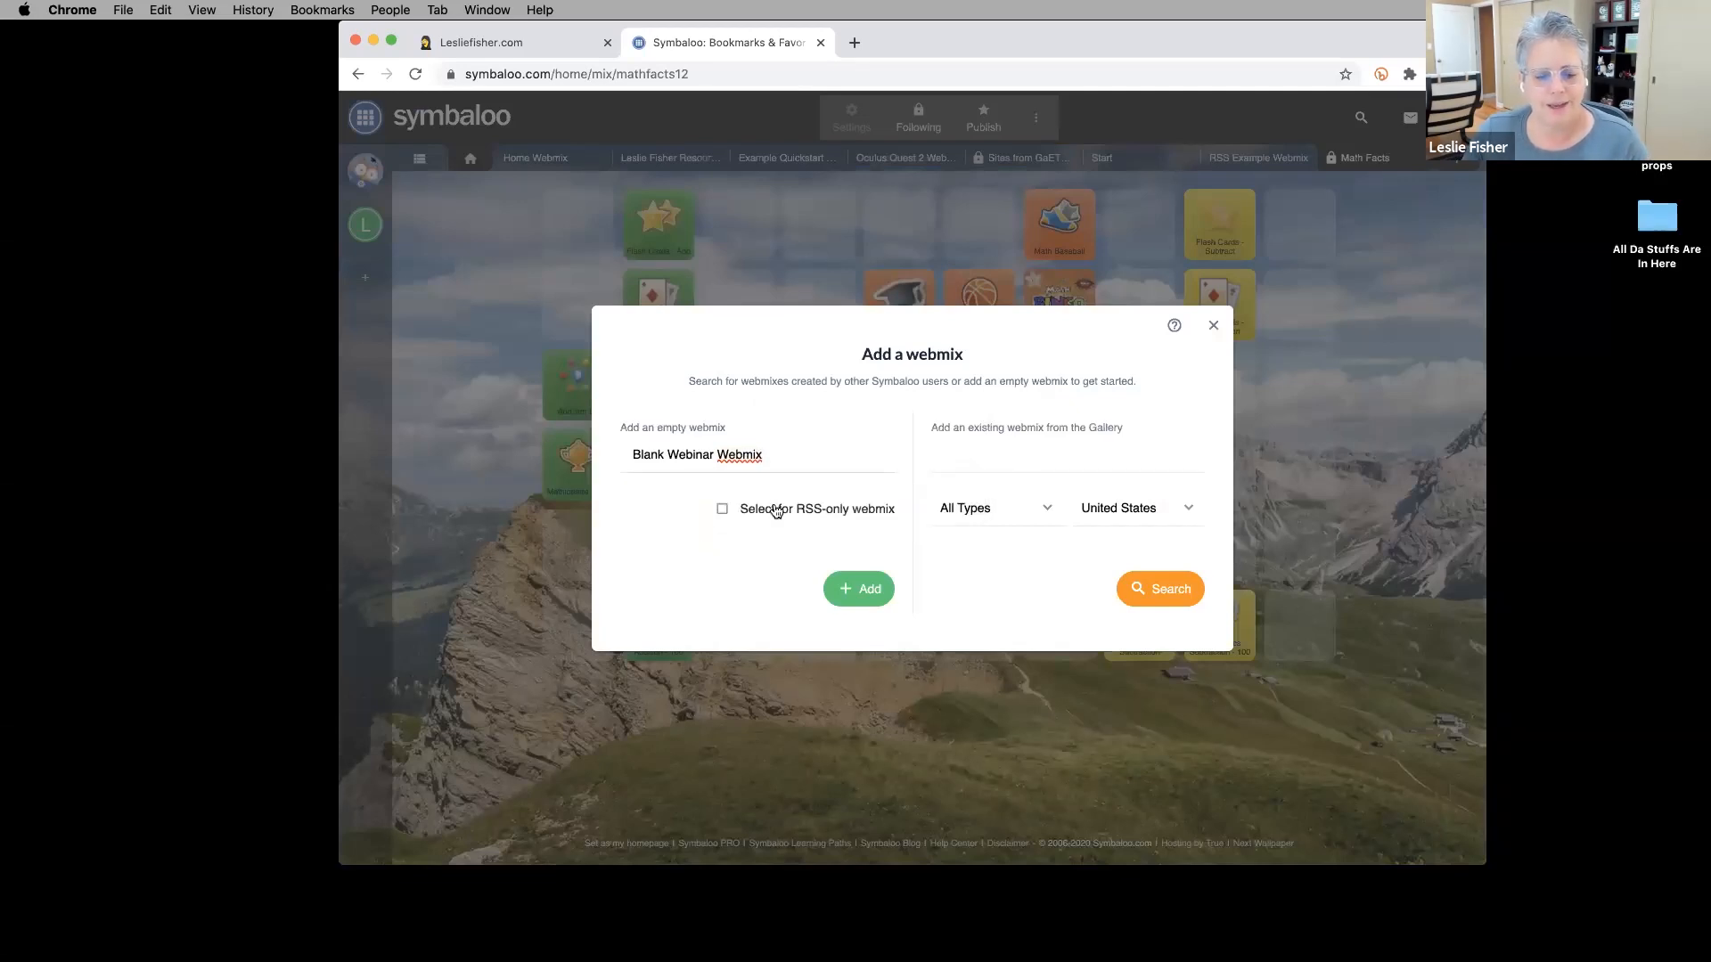
click(858, 590)
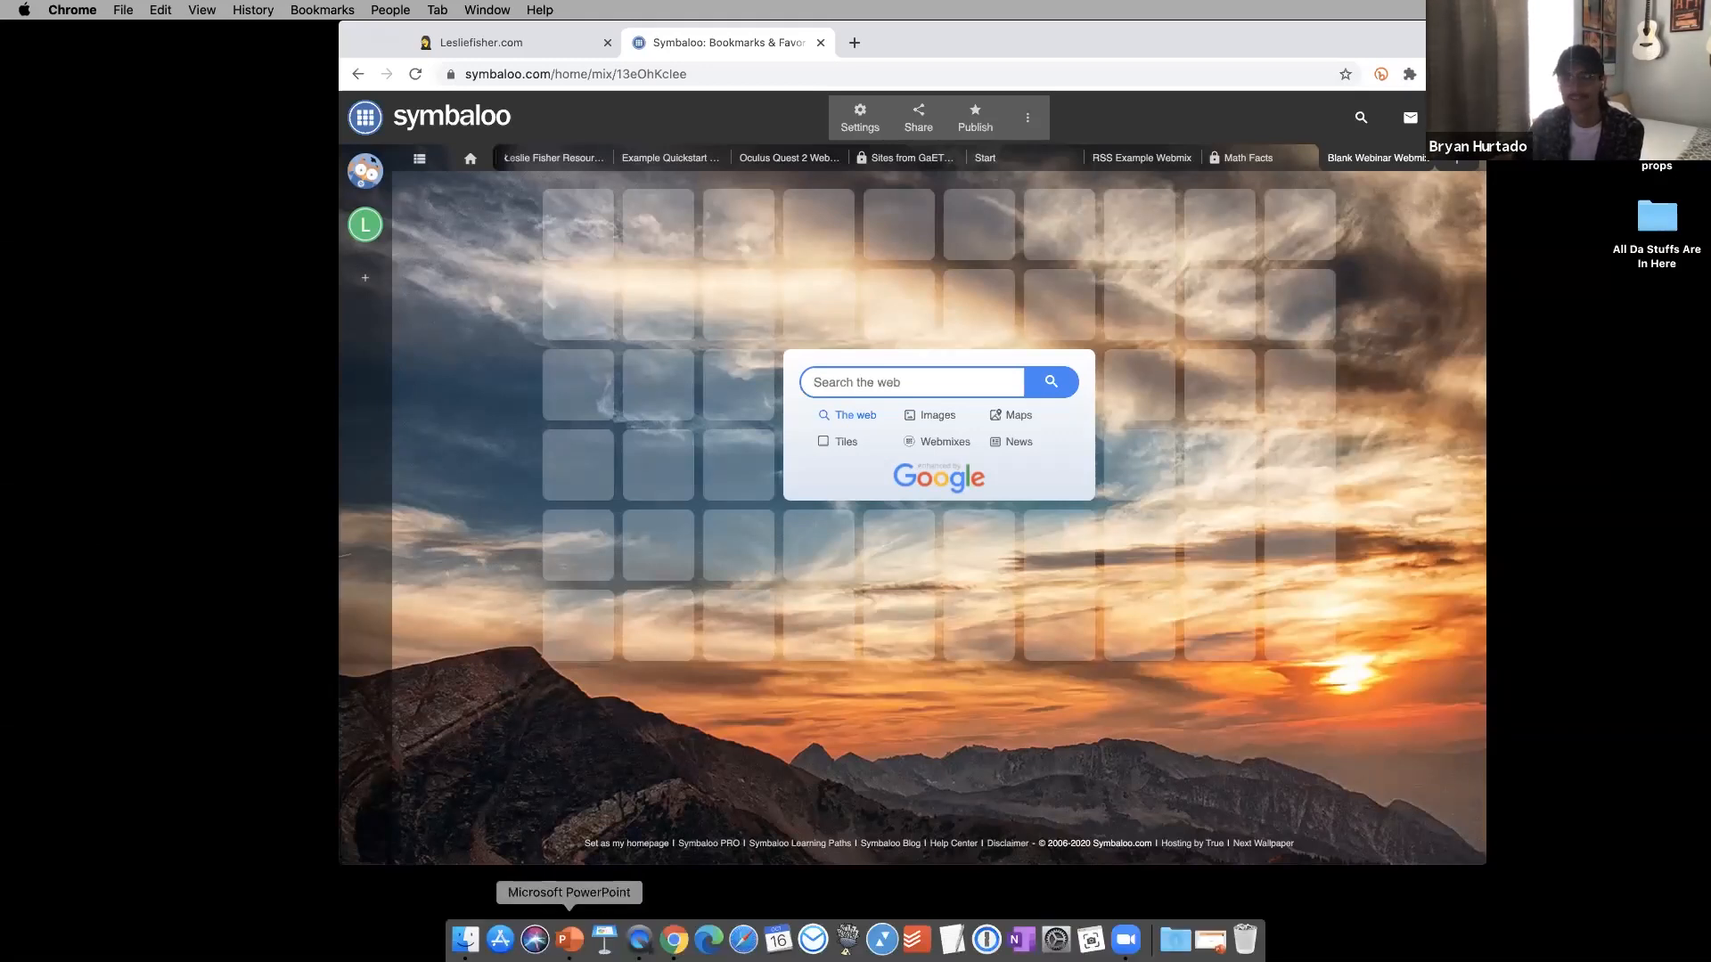
click(568, 940)
click(100, 426)
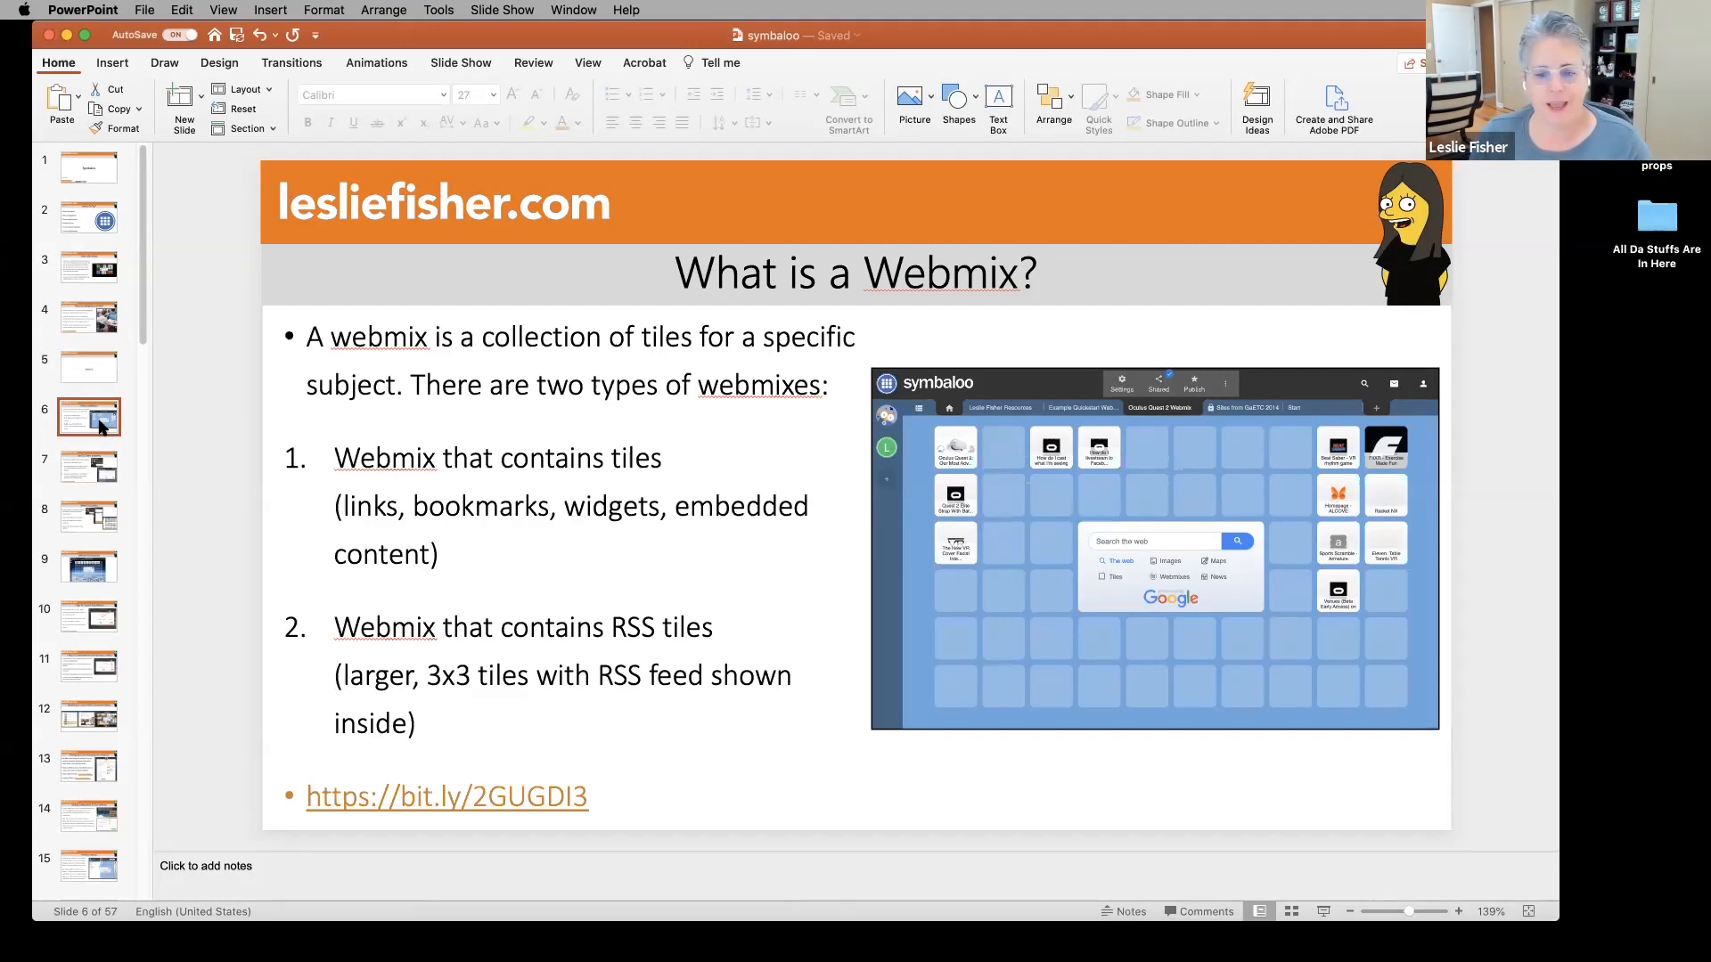
Page past the How To Create a Webmix, Webmix Quickstart and Gallery slides to slide 12 of 57.
key(Down)
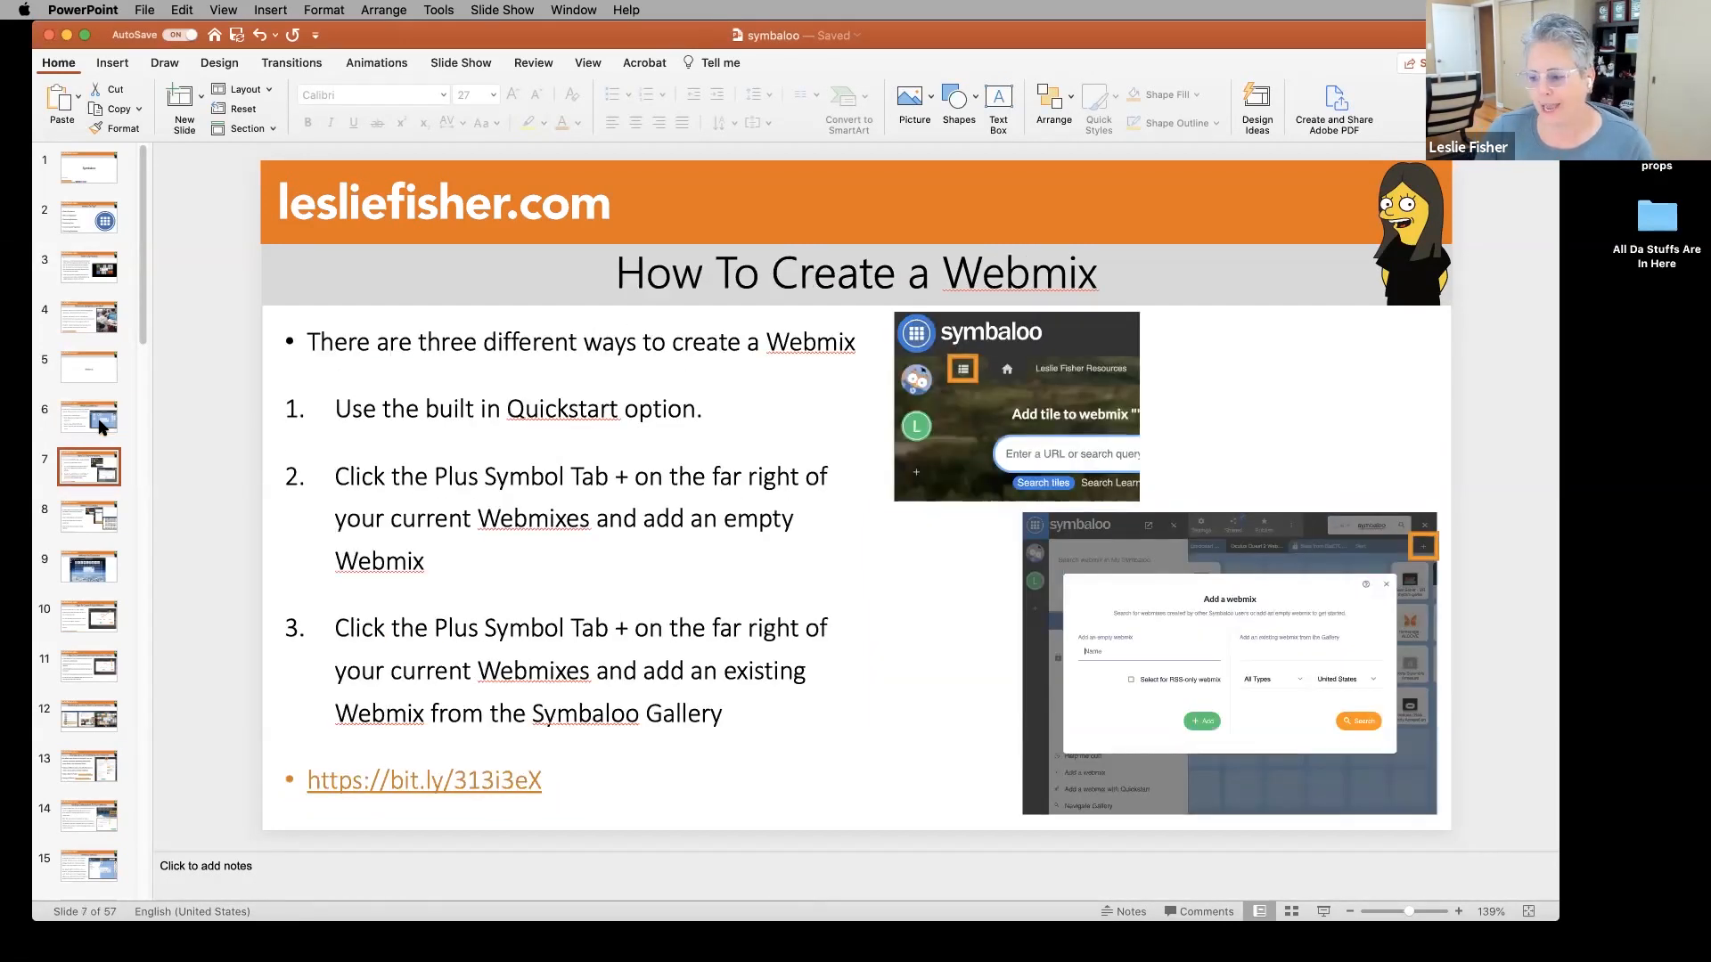
key(Down)
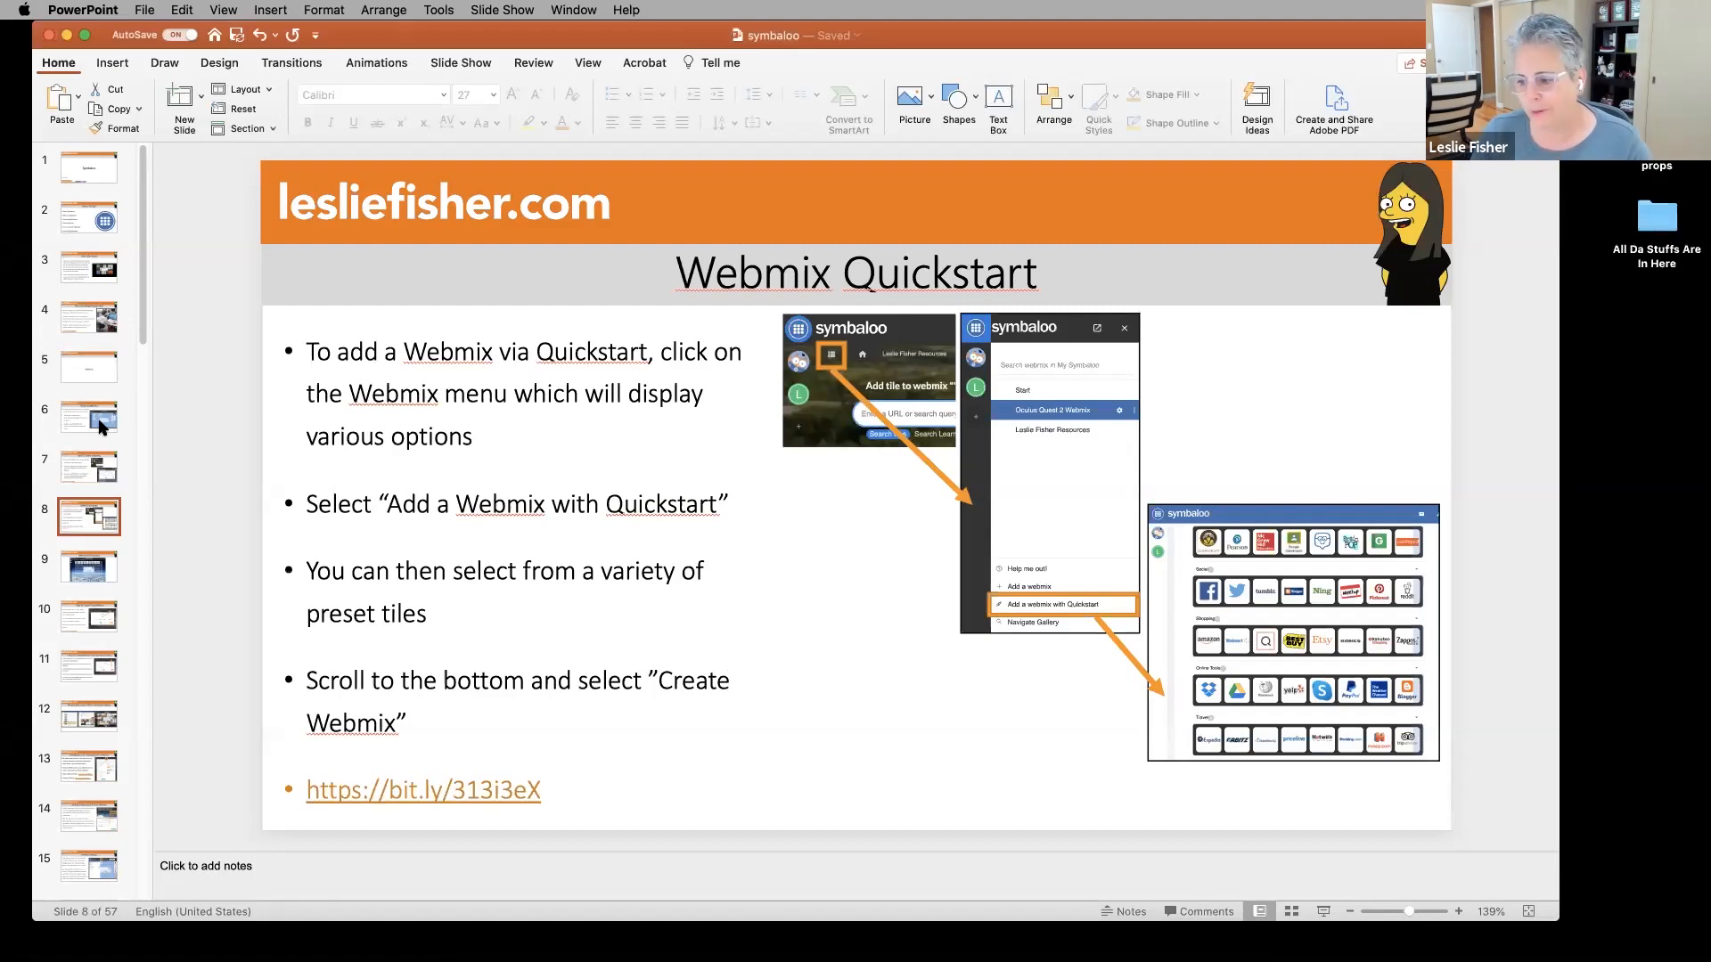
key(Down)
key(Down)
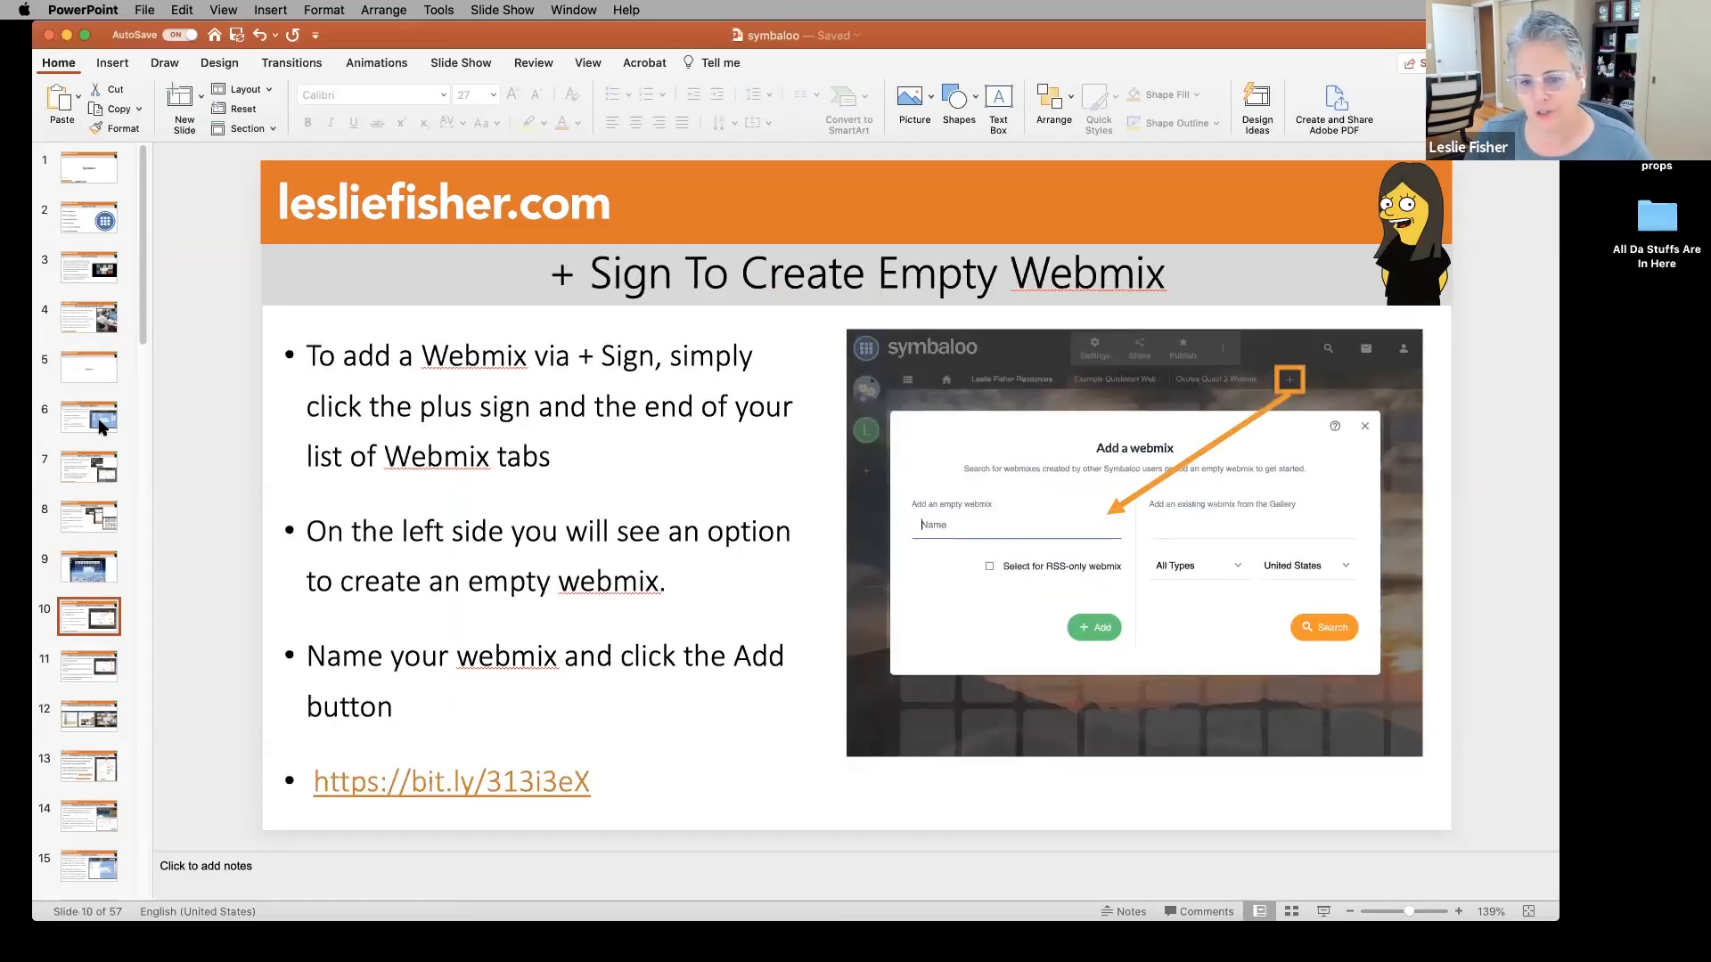
key(Down)
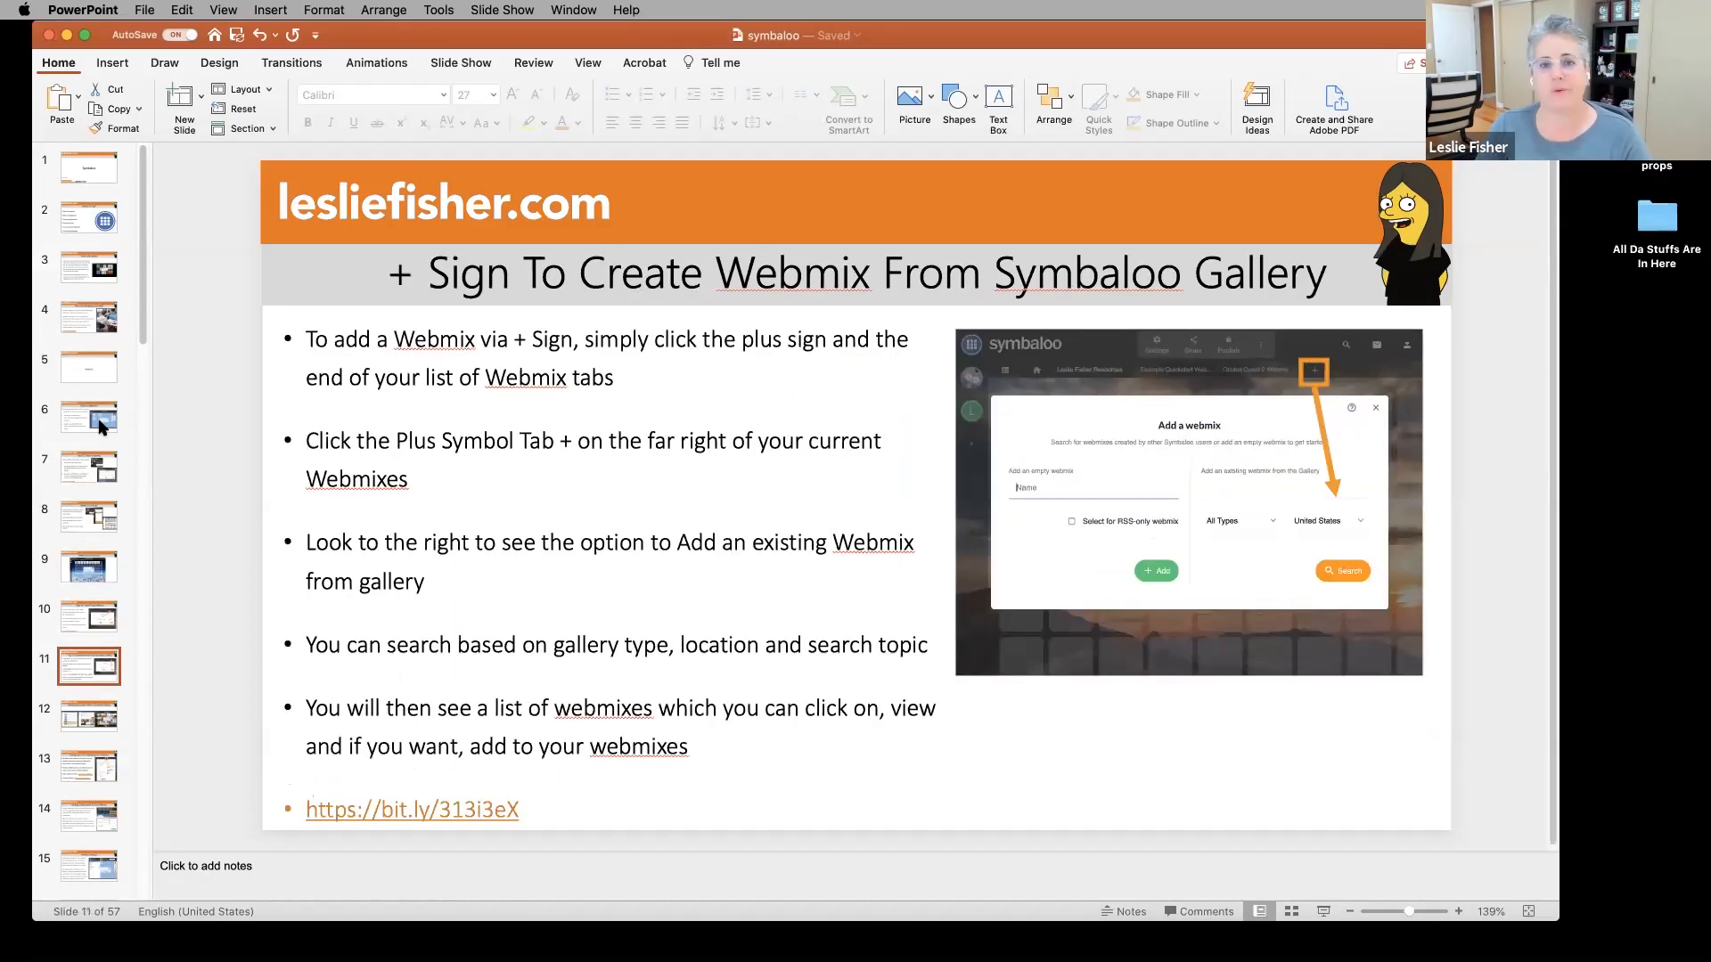
key(Down)
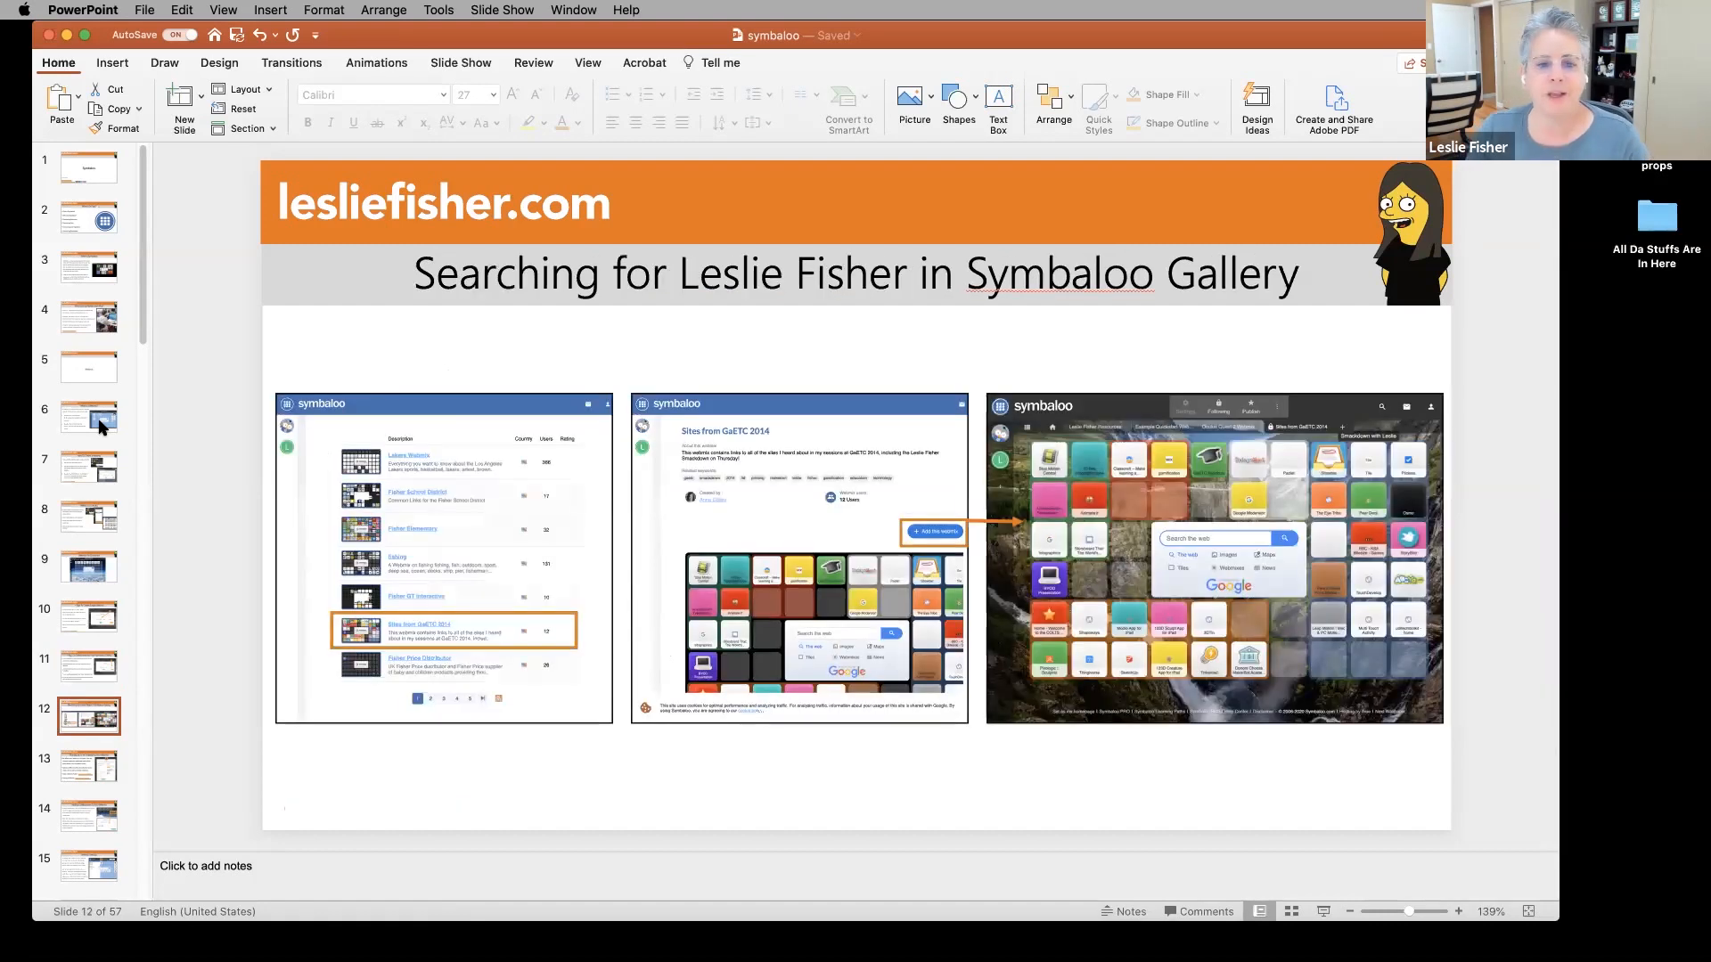
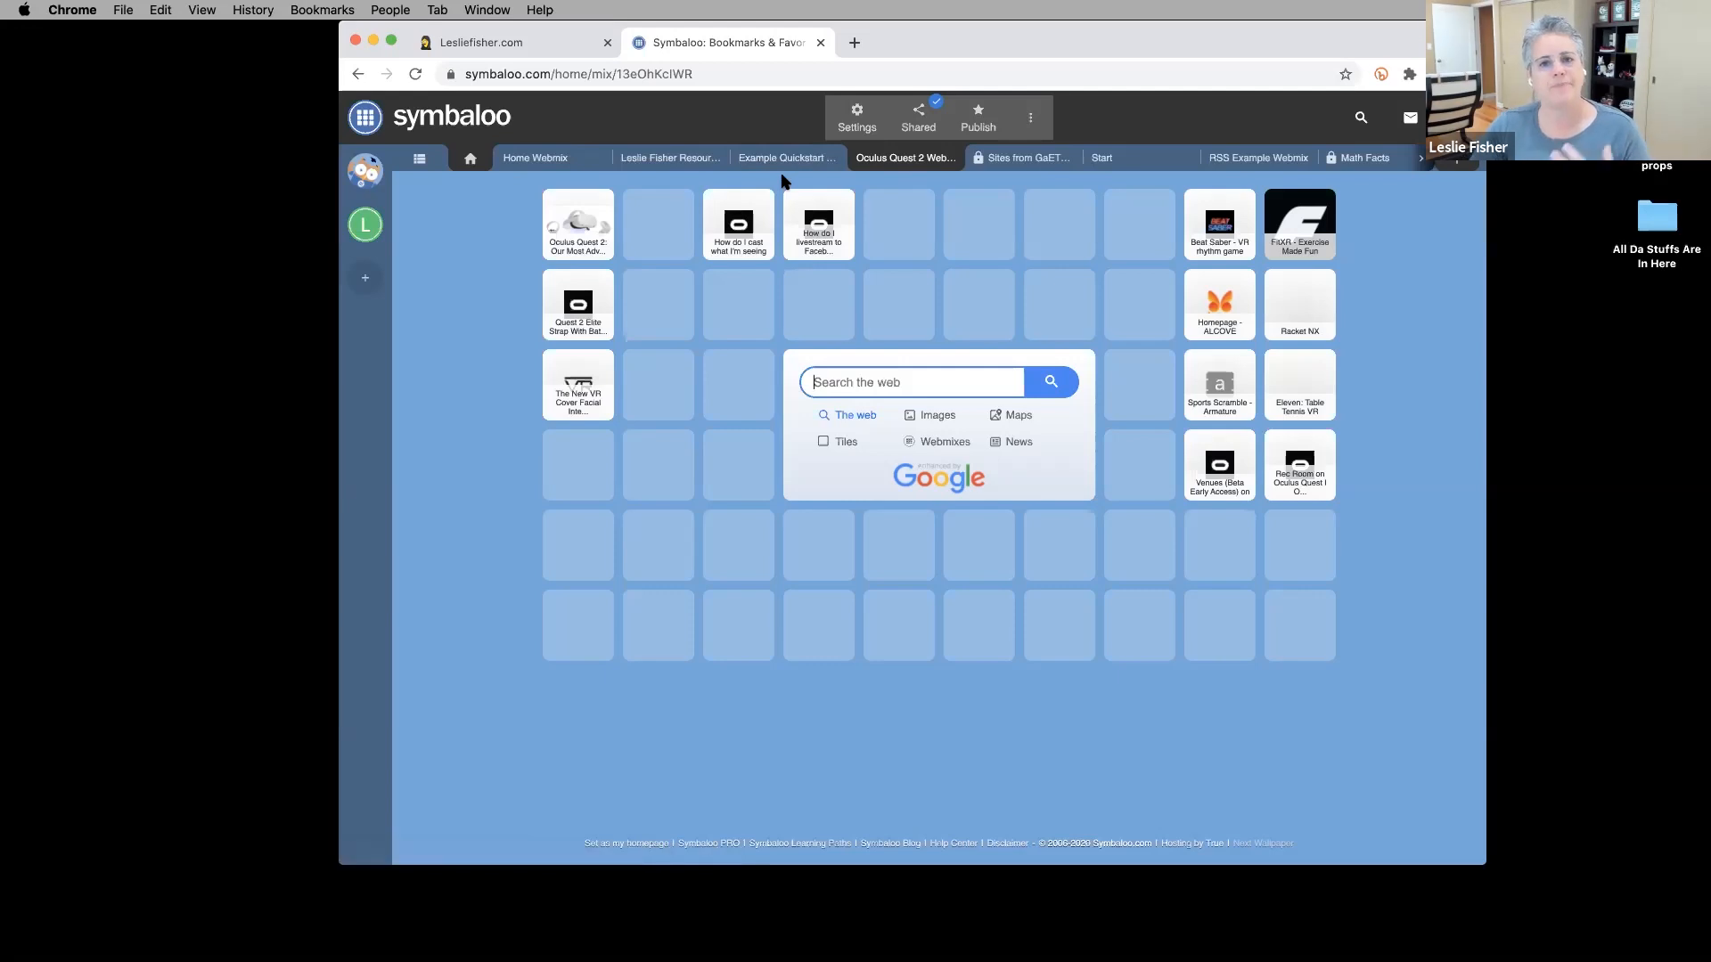
click(915, 118)
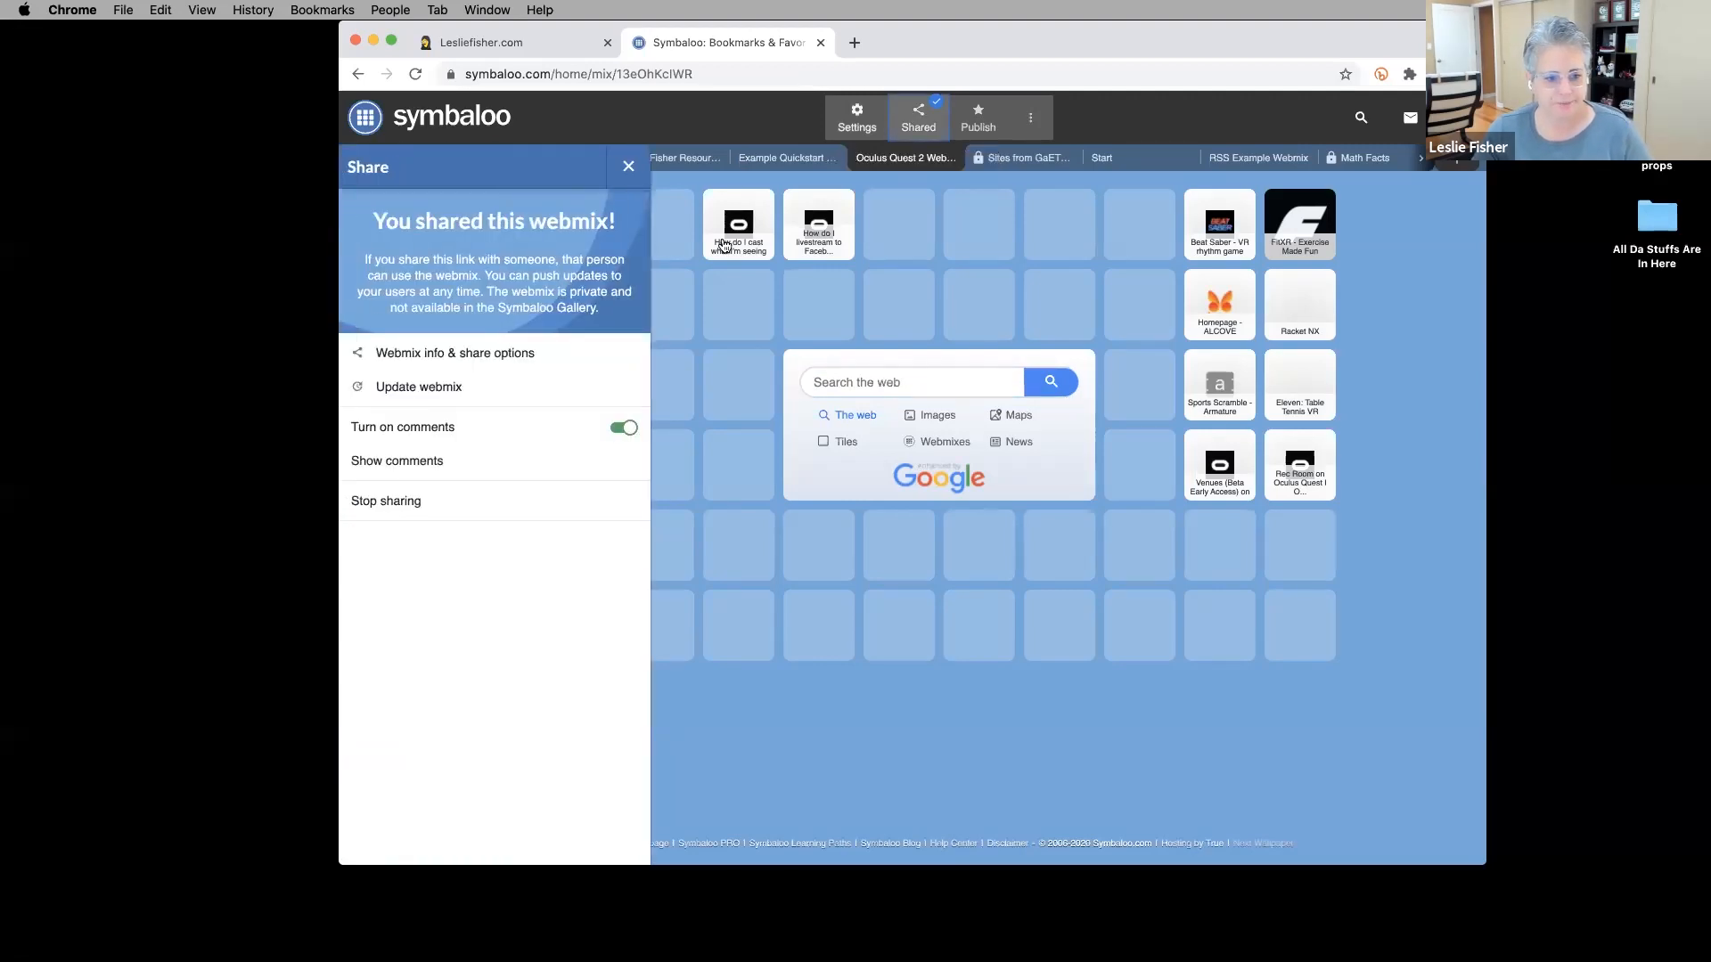
click(408, 355)
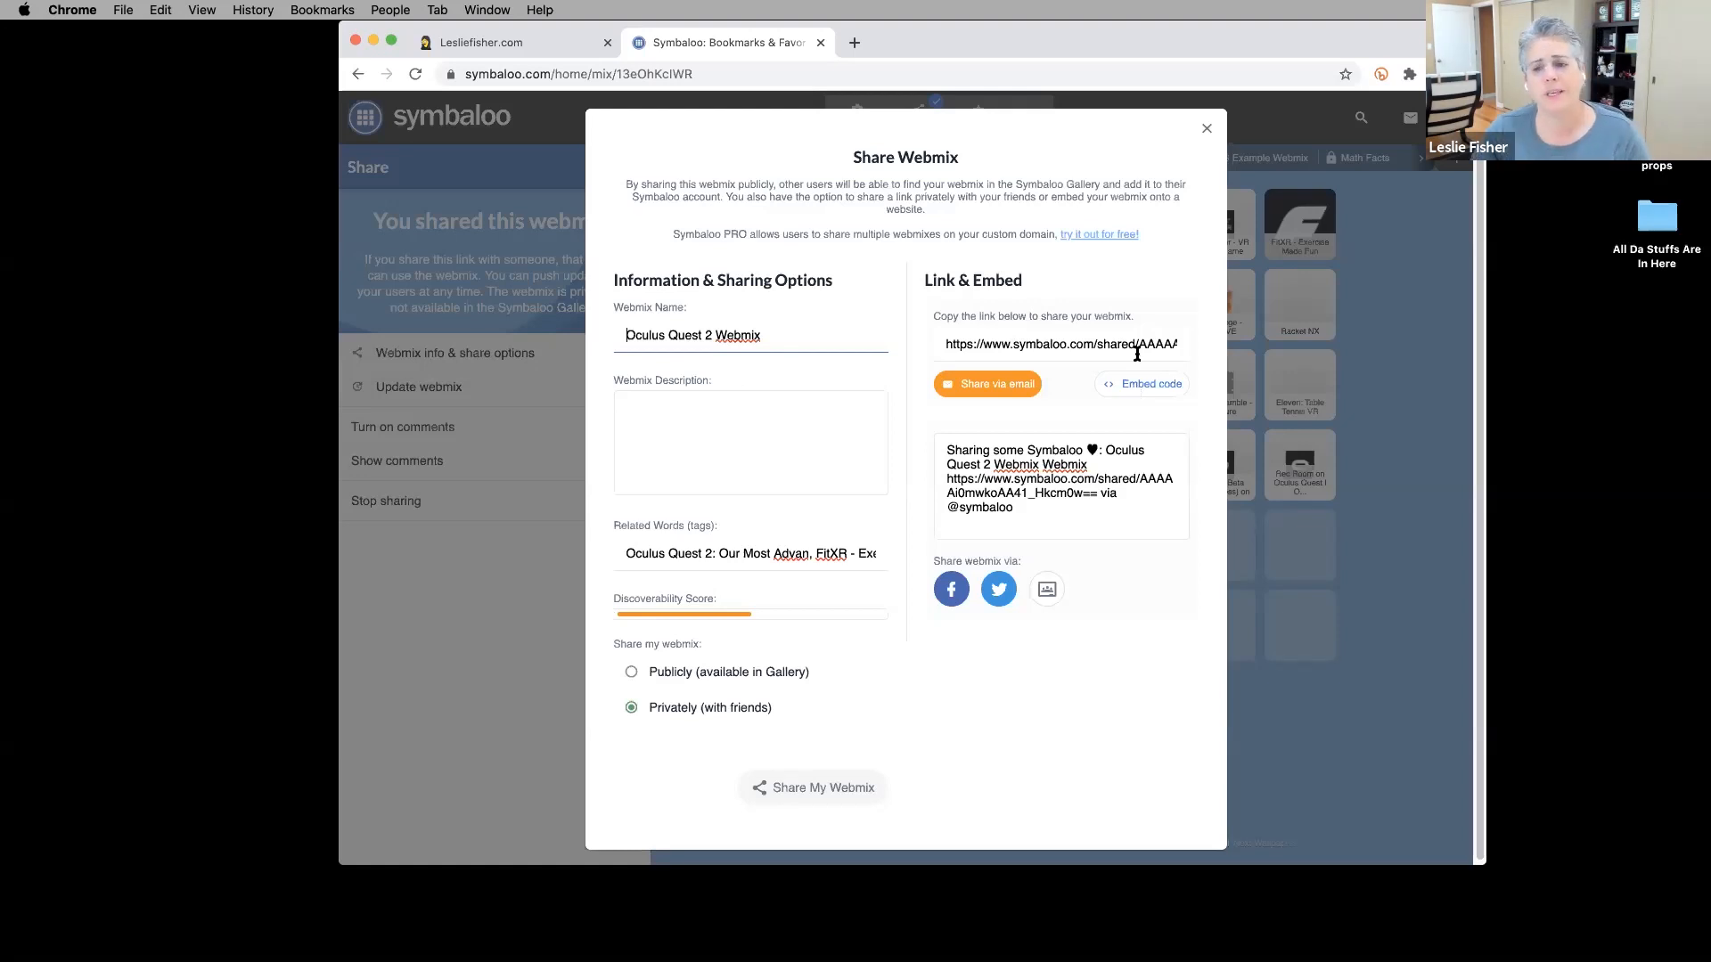
click(1202, 132)
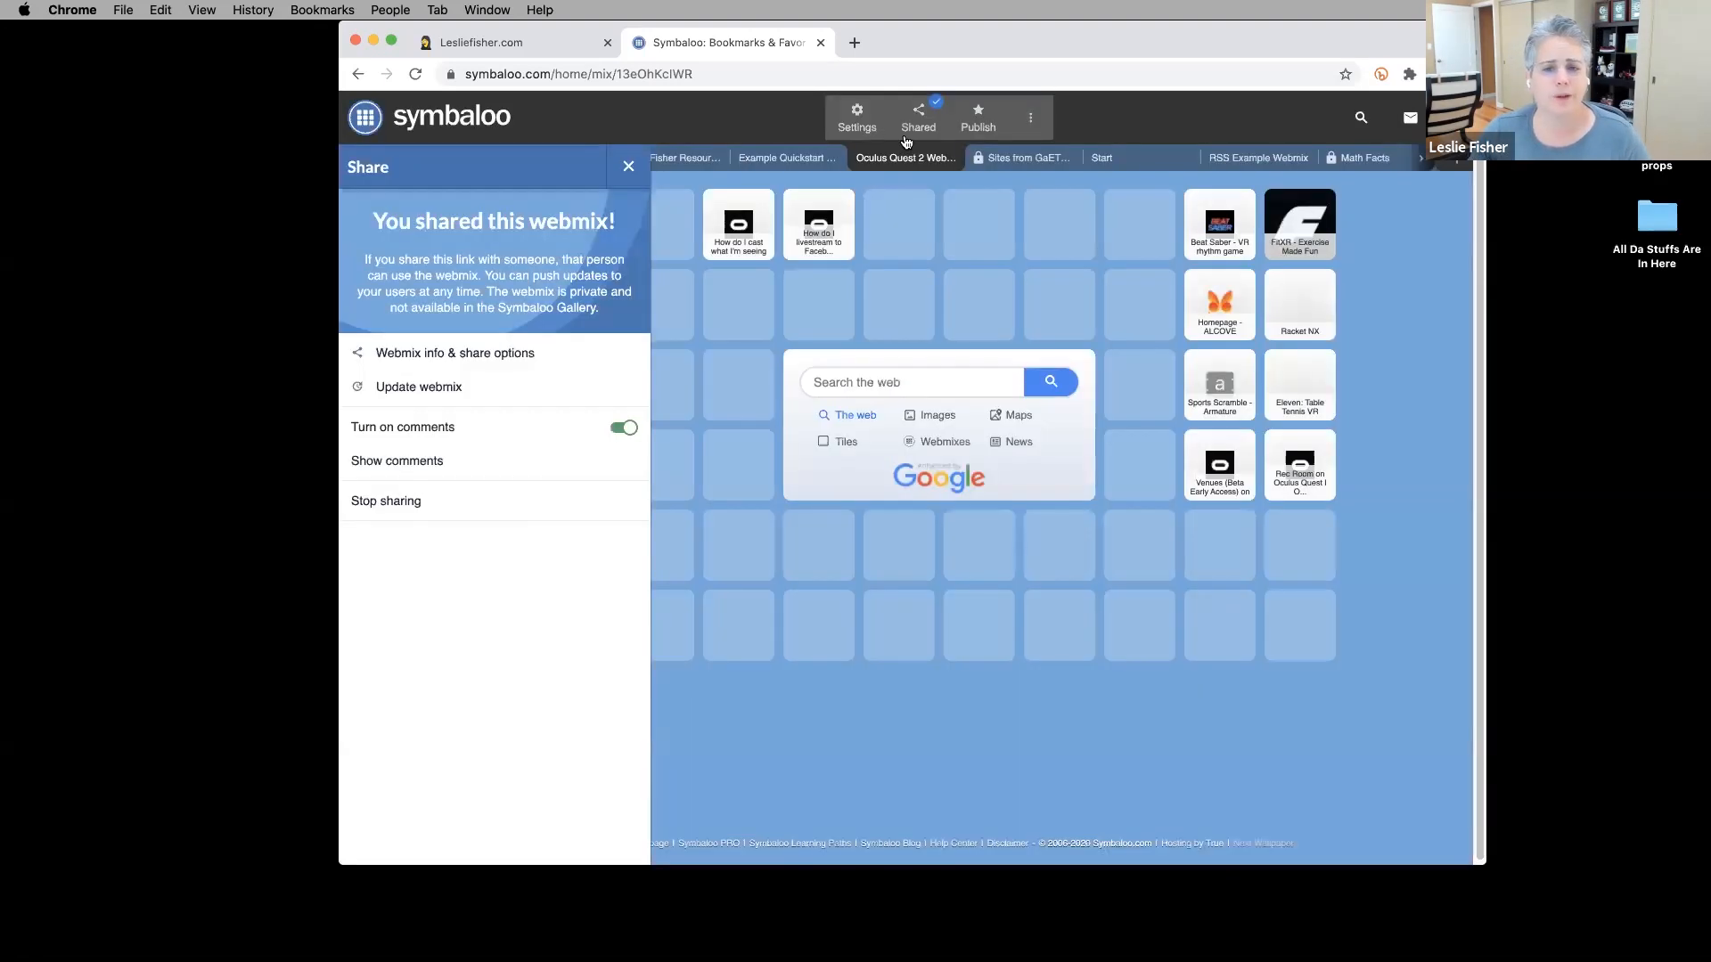
click(902, 113)
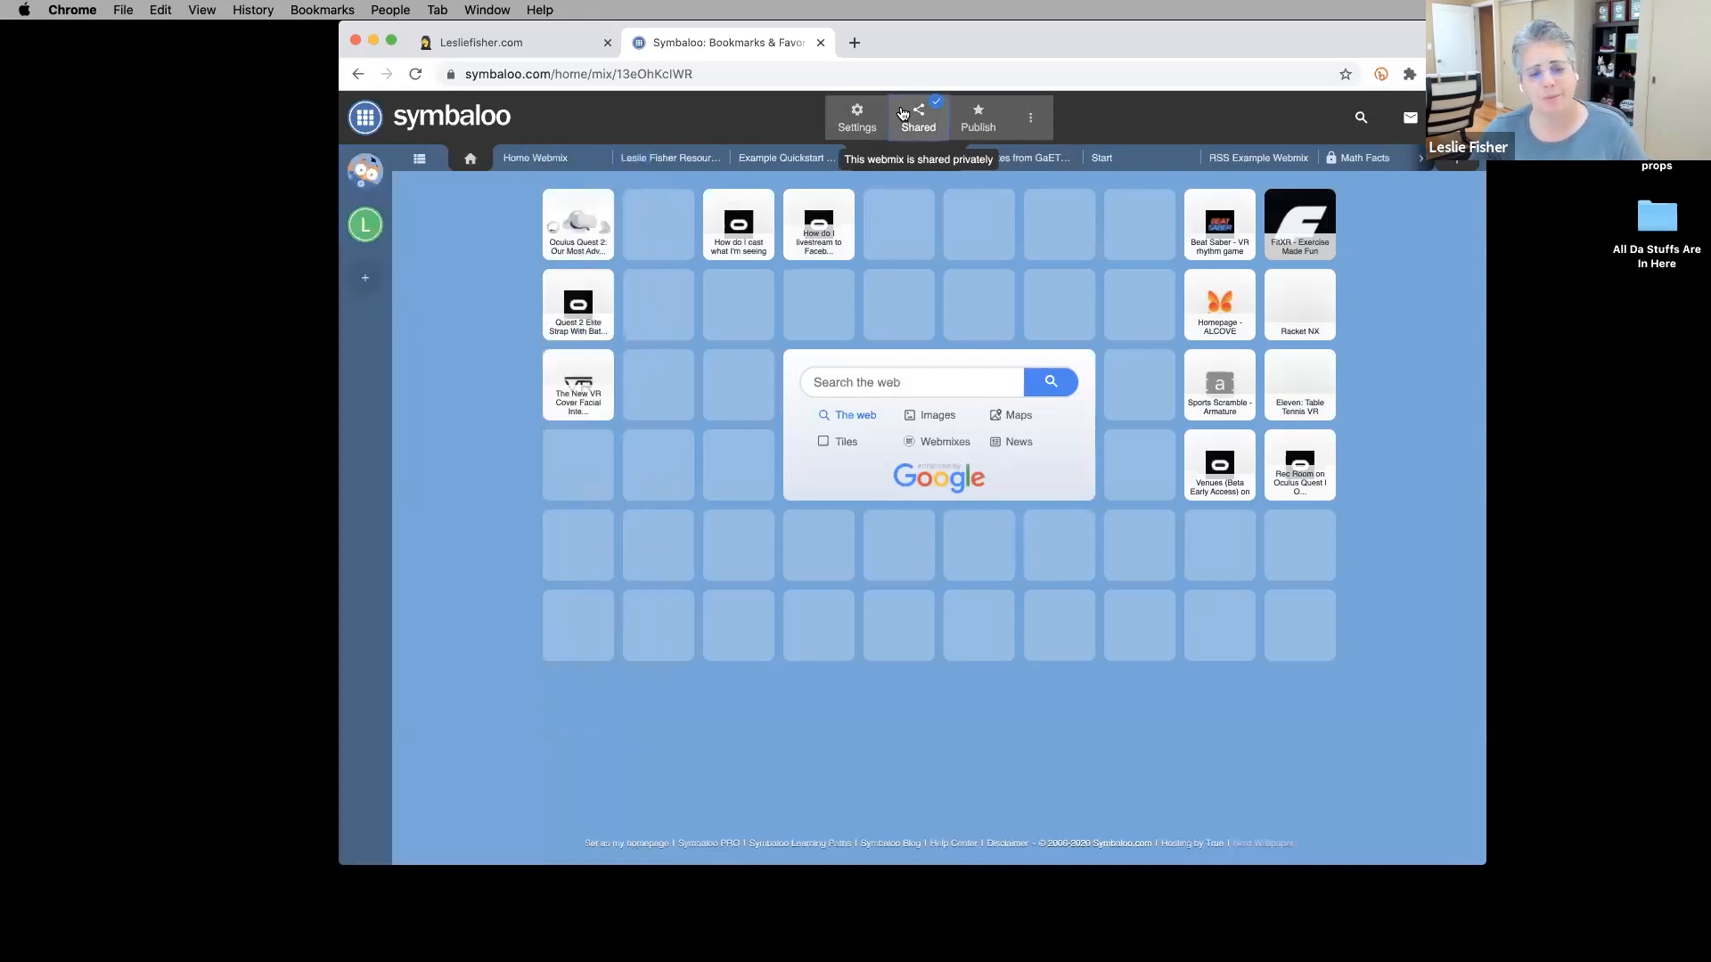
click(911, 118)
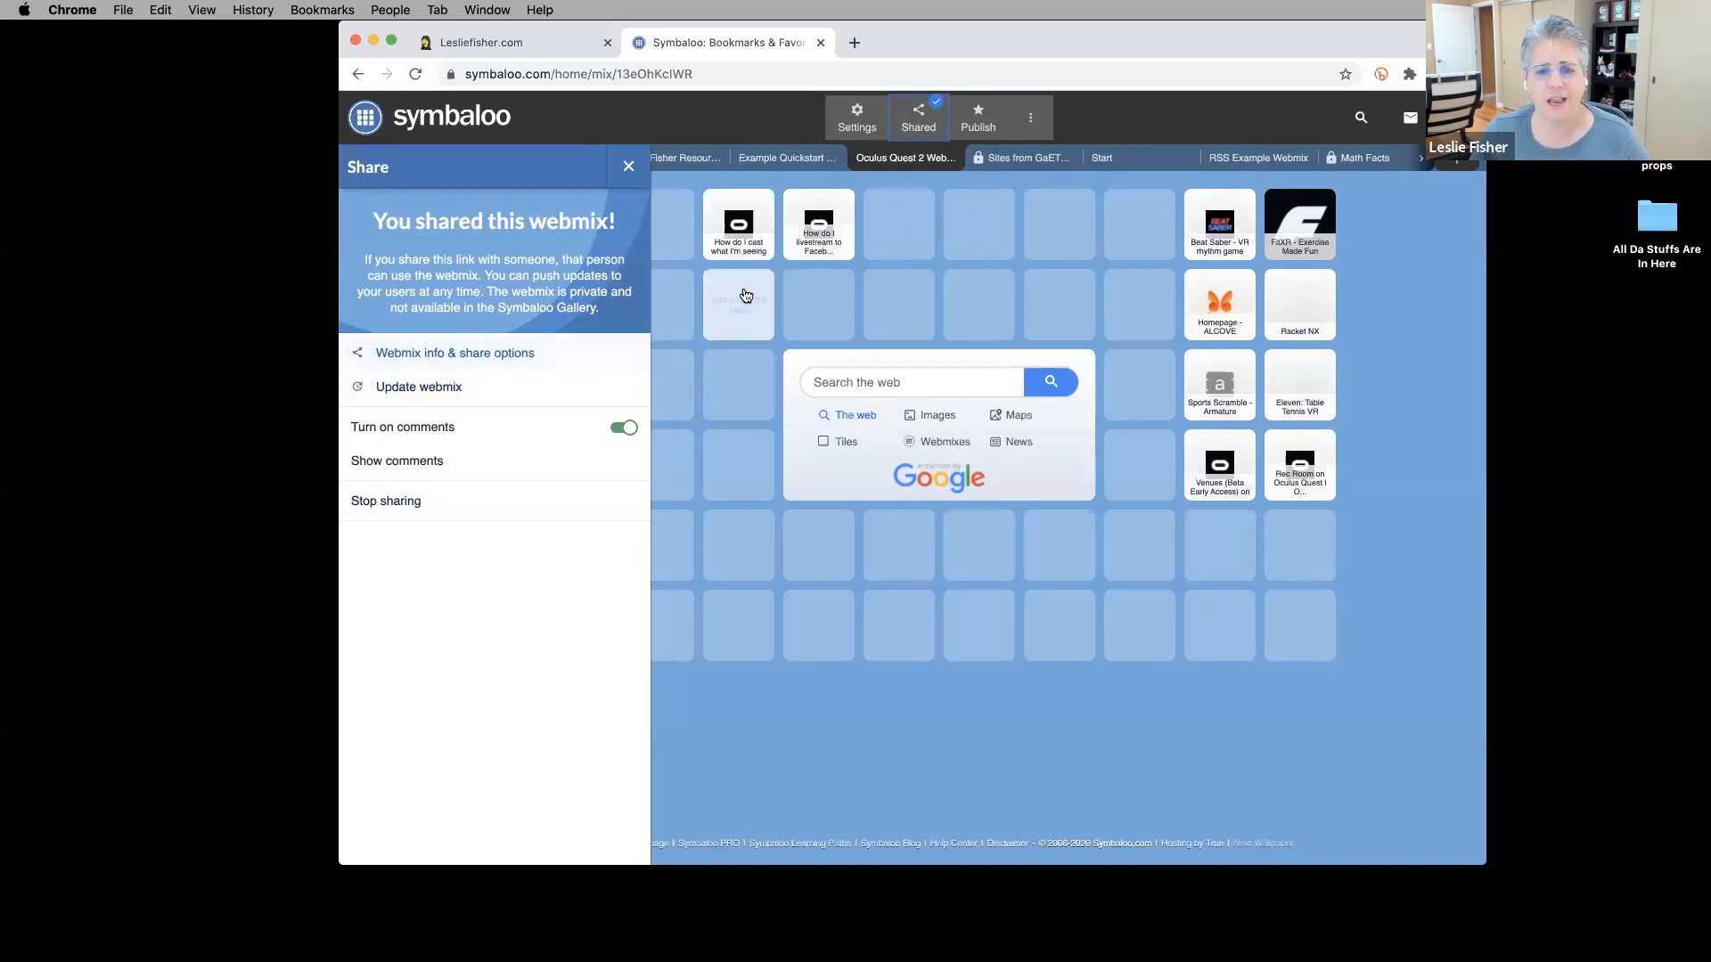
click(920, 129)
mouse_move(630, 940)
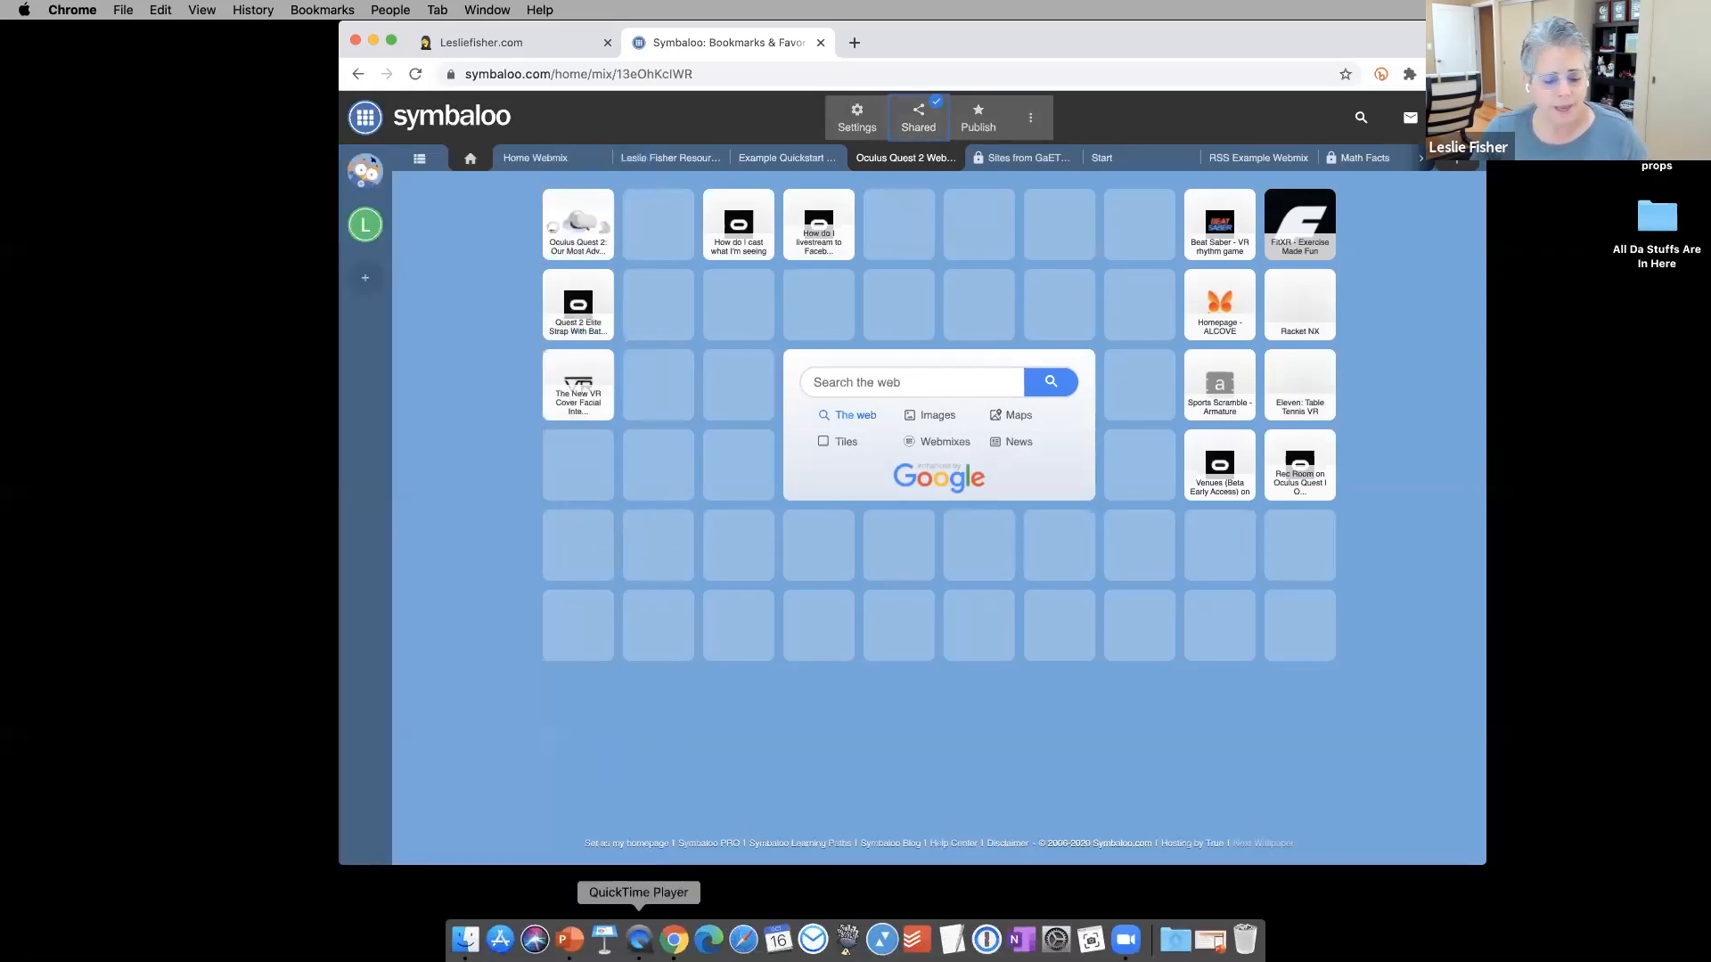
click(568, 940)
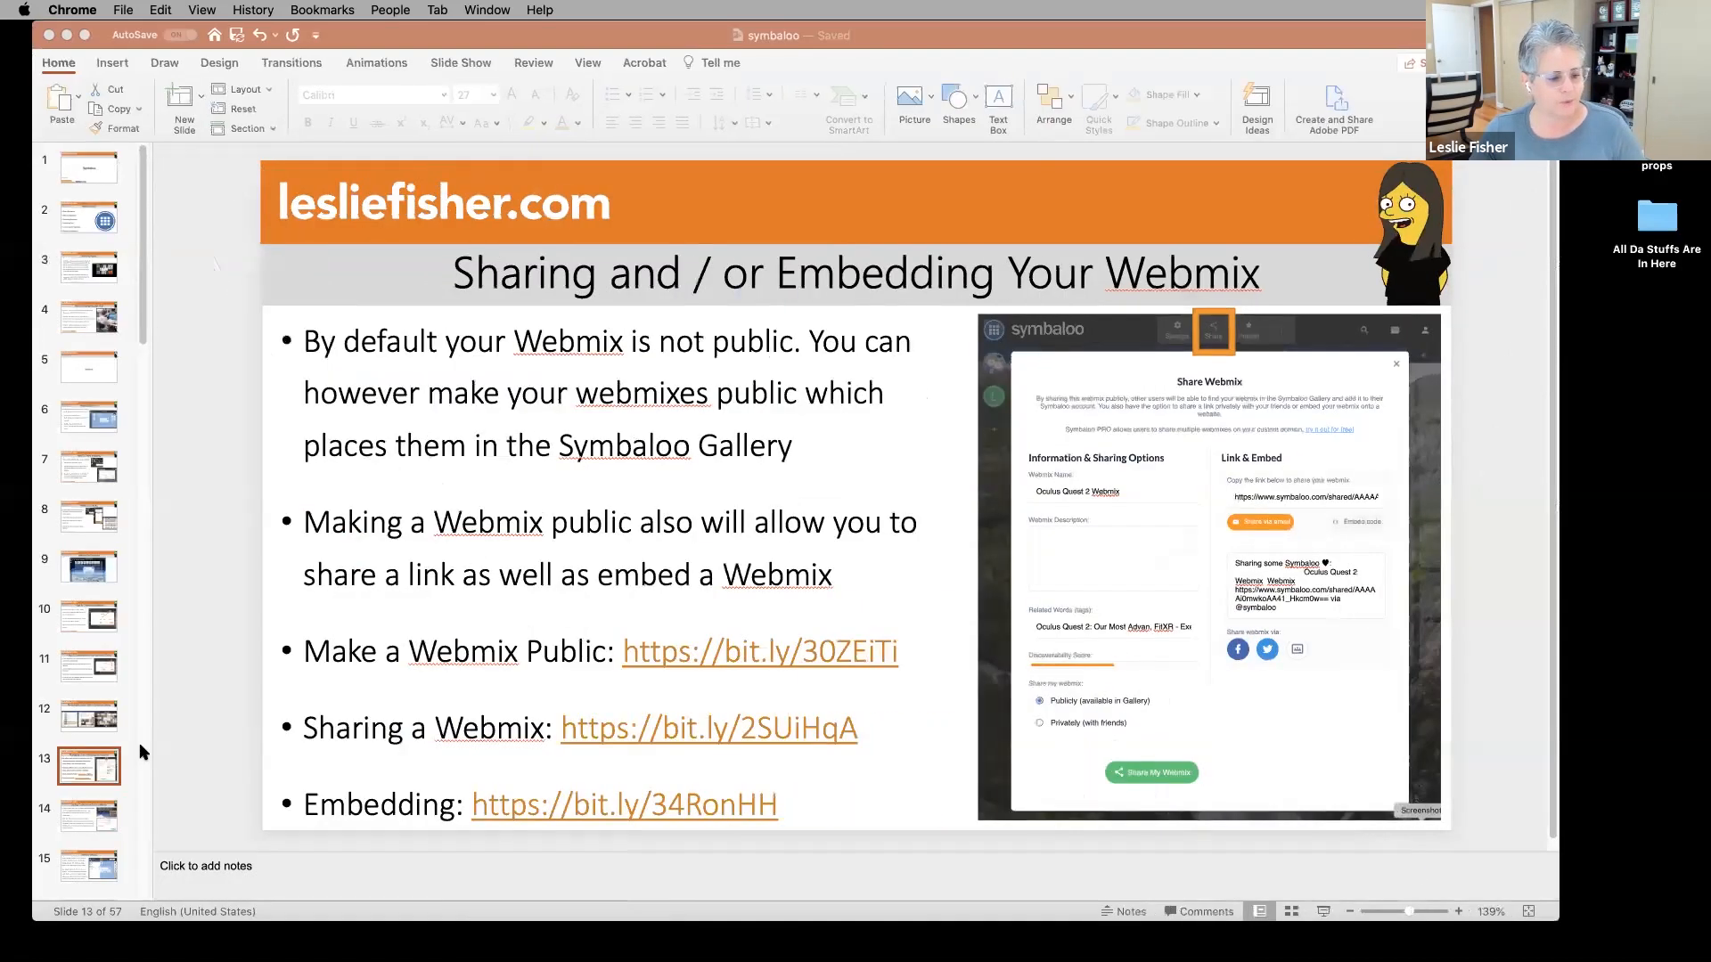
Show slide 14, Adding Collaborators To Your Webmix, then minimise PowerPoint.
click(76, 621)
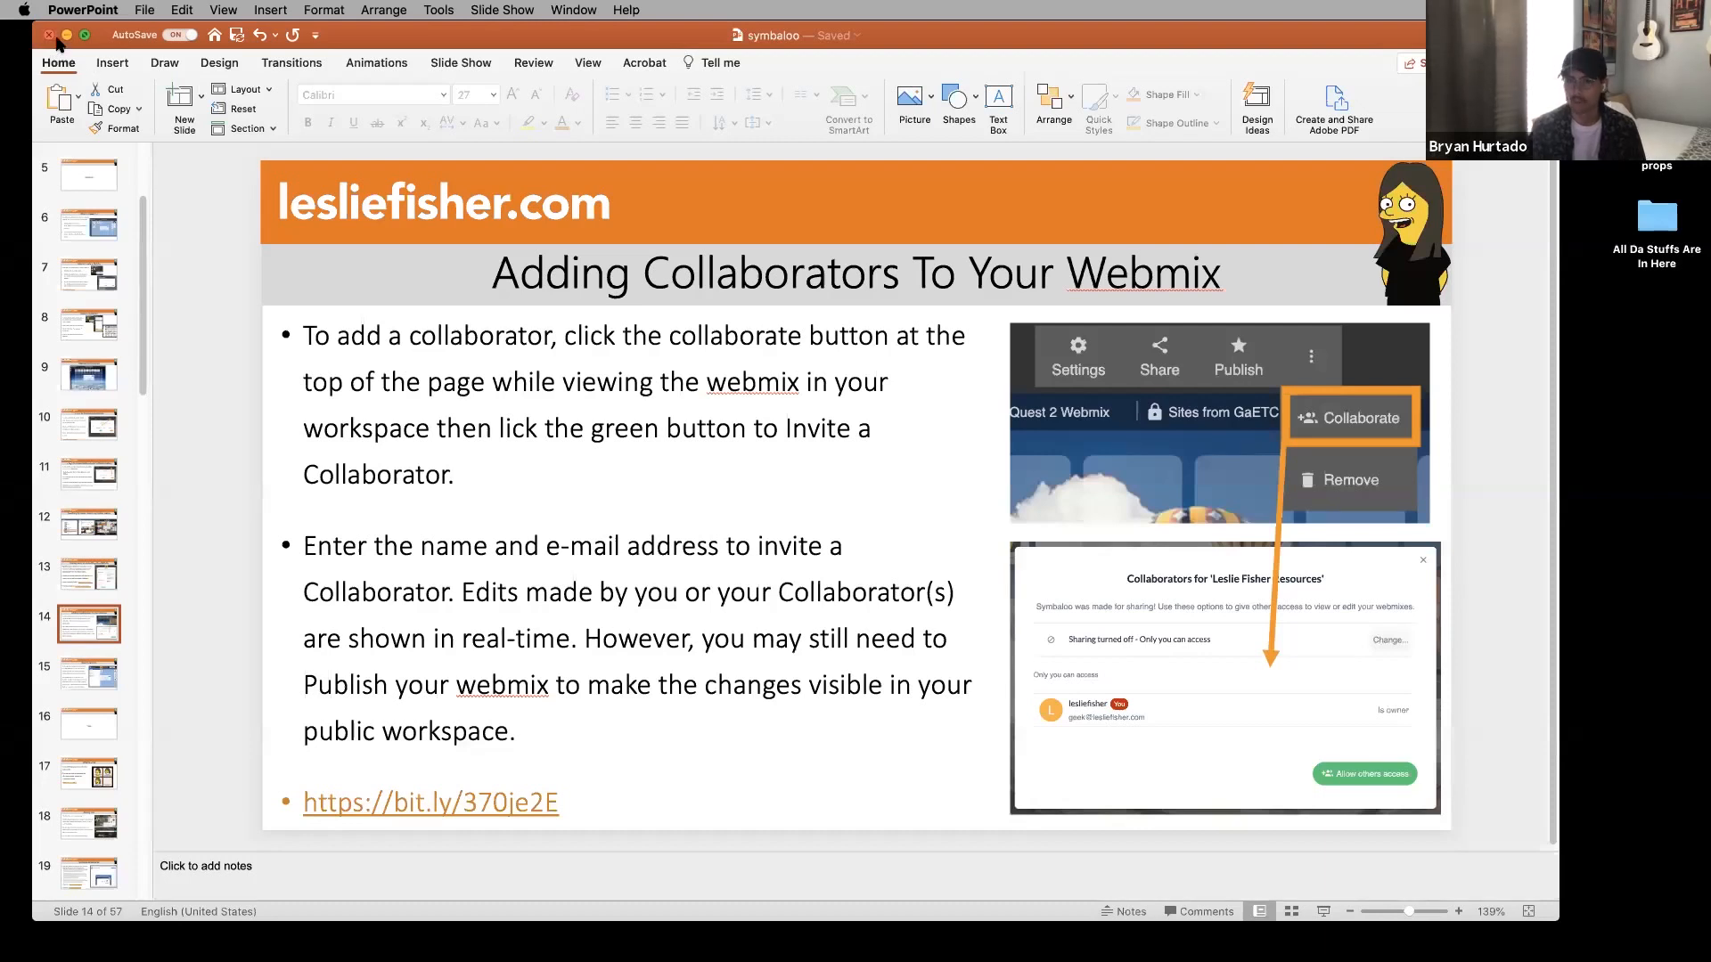
click(66, 36)
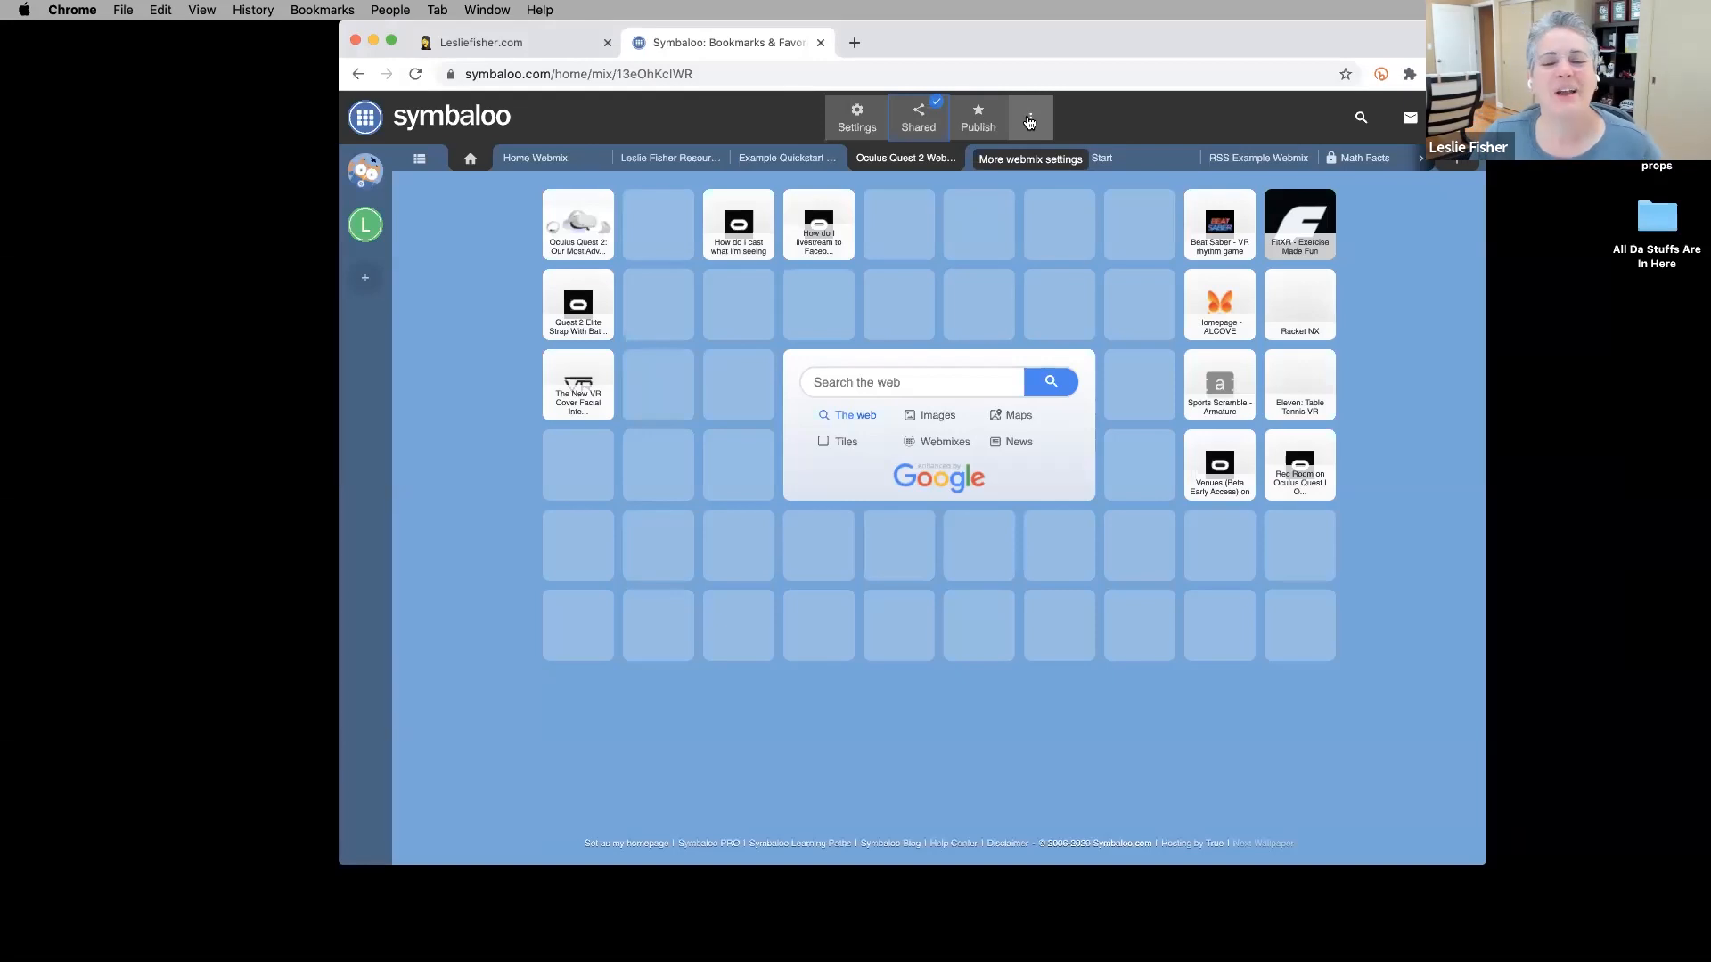
Set the Oculus Quest 2 Webmix collaboration to Share privately so anyone with the link can view.
click(1031, 124)
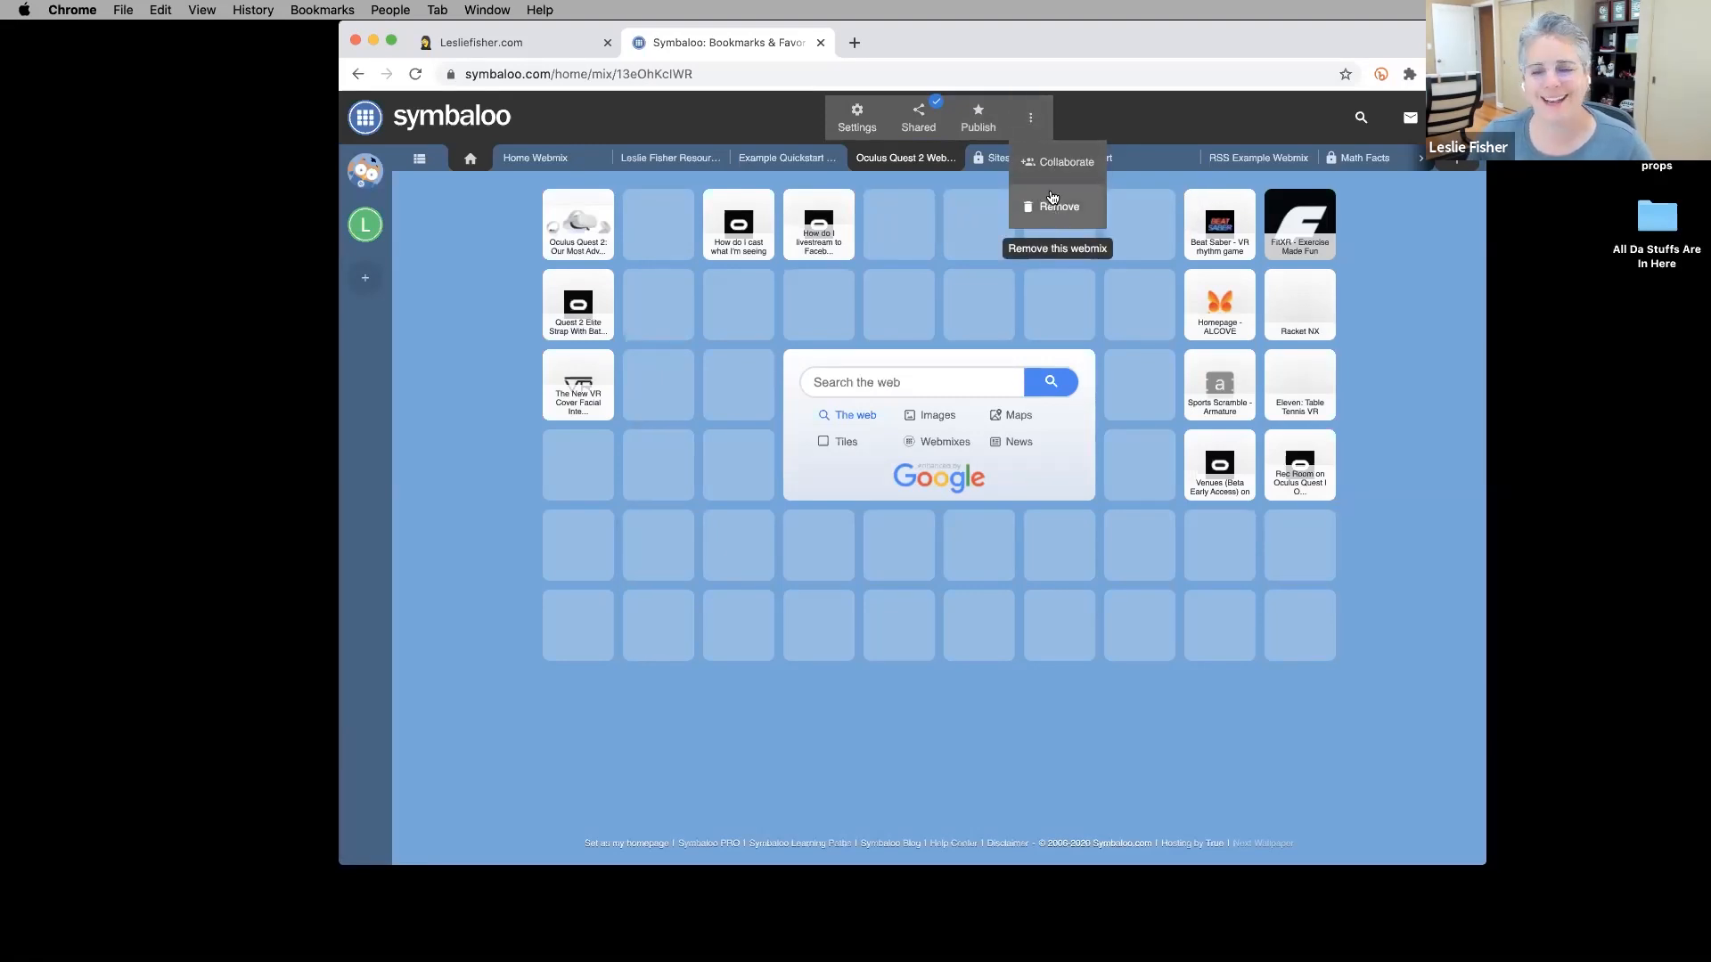
click(1051, 164)
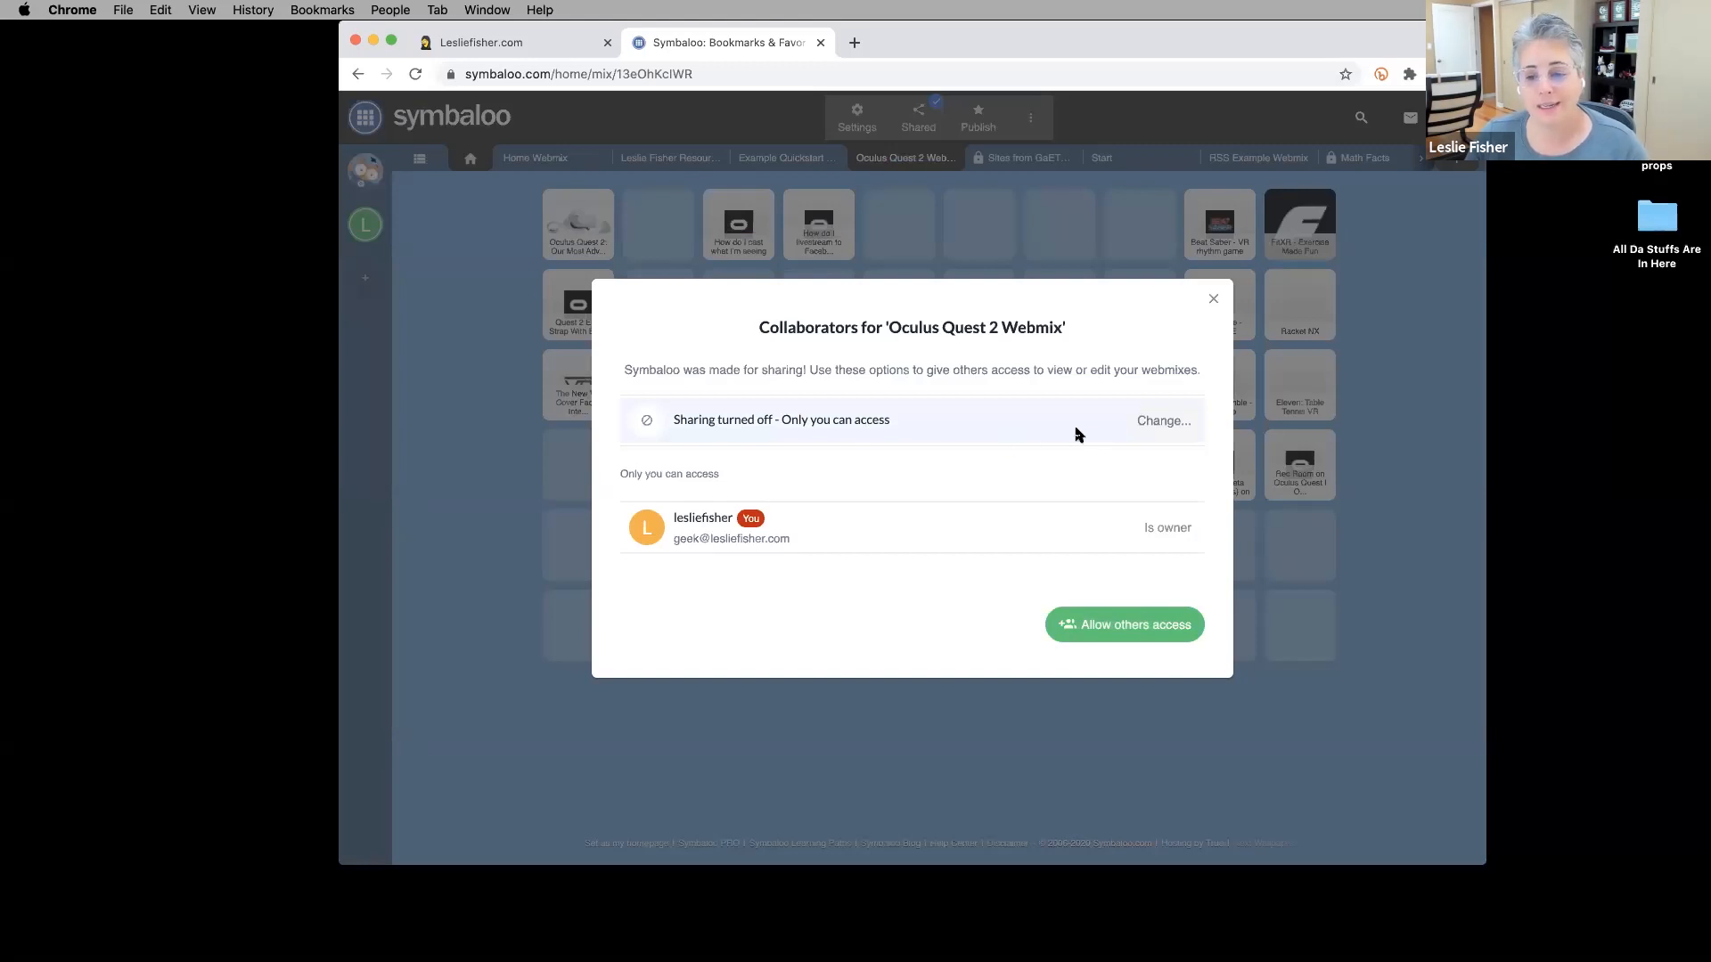
click(1172, 429)
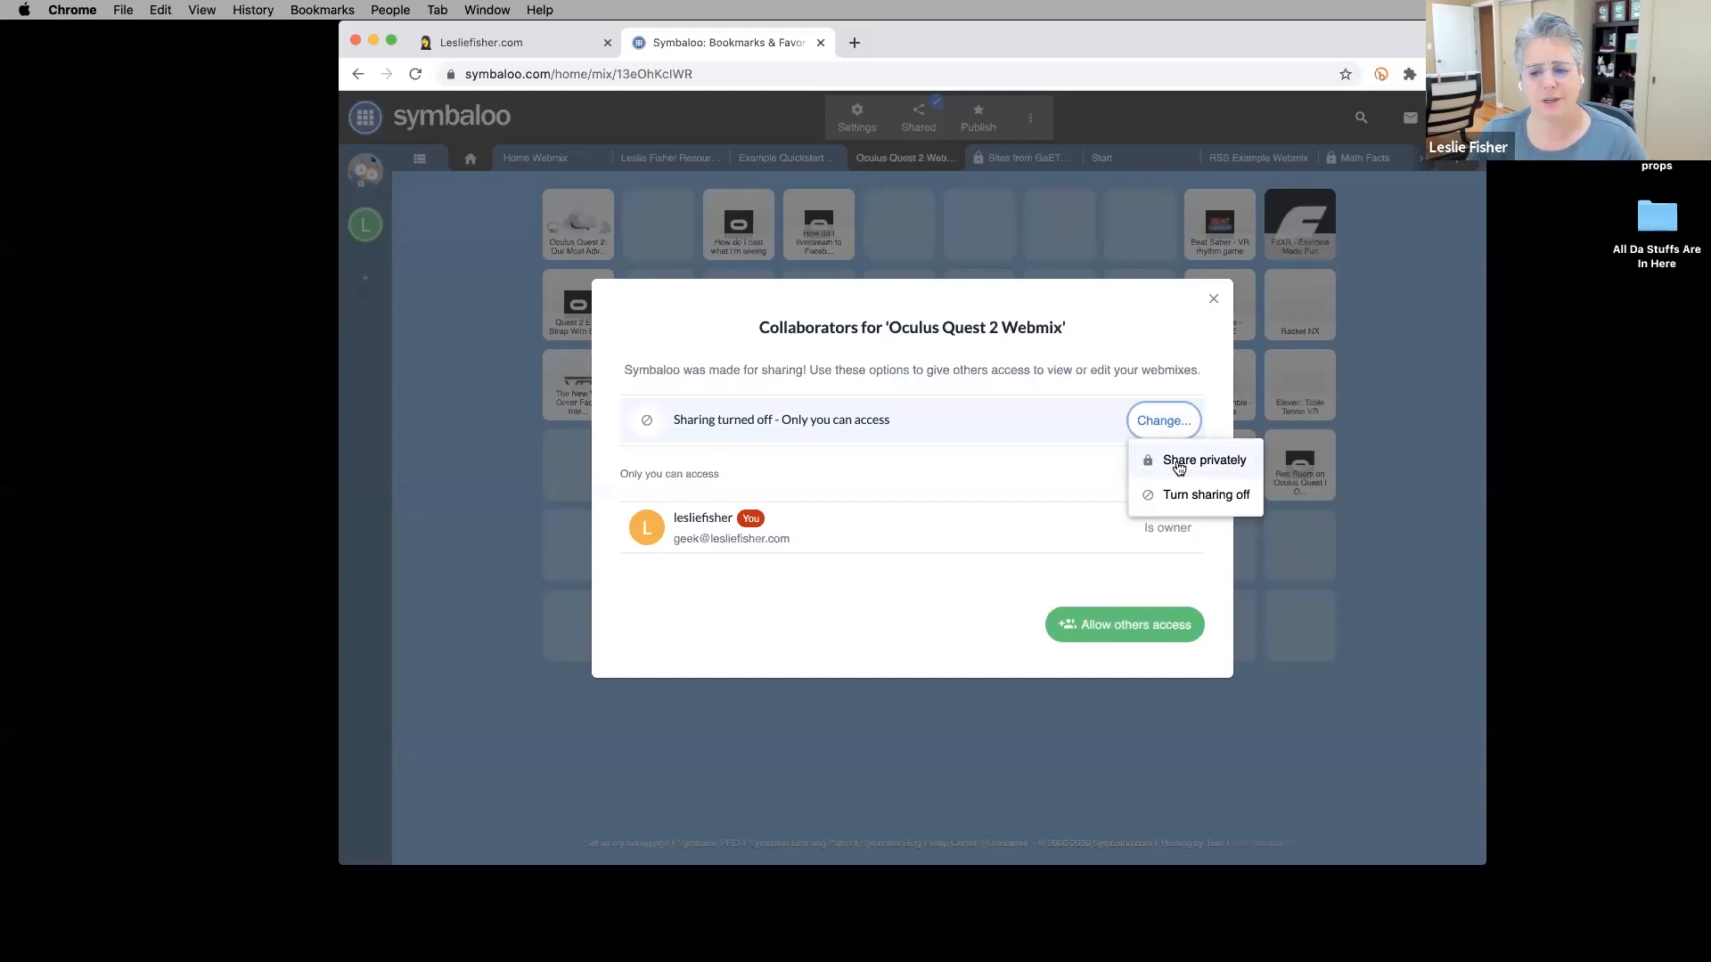
click(1179, 465)
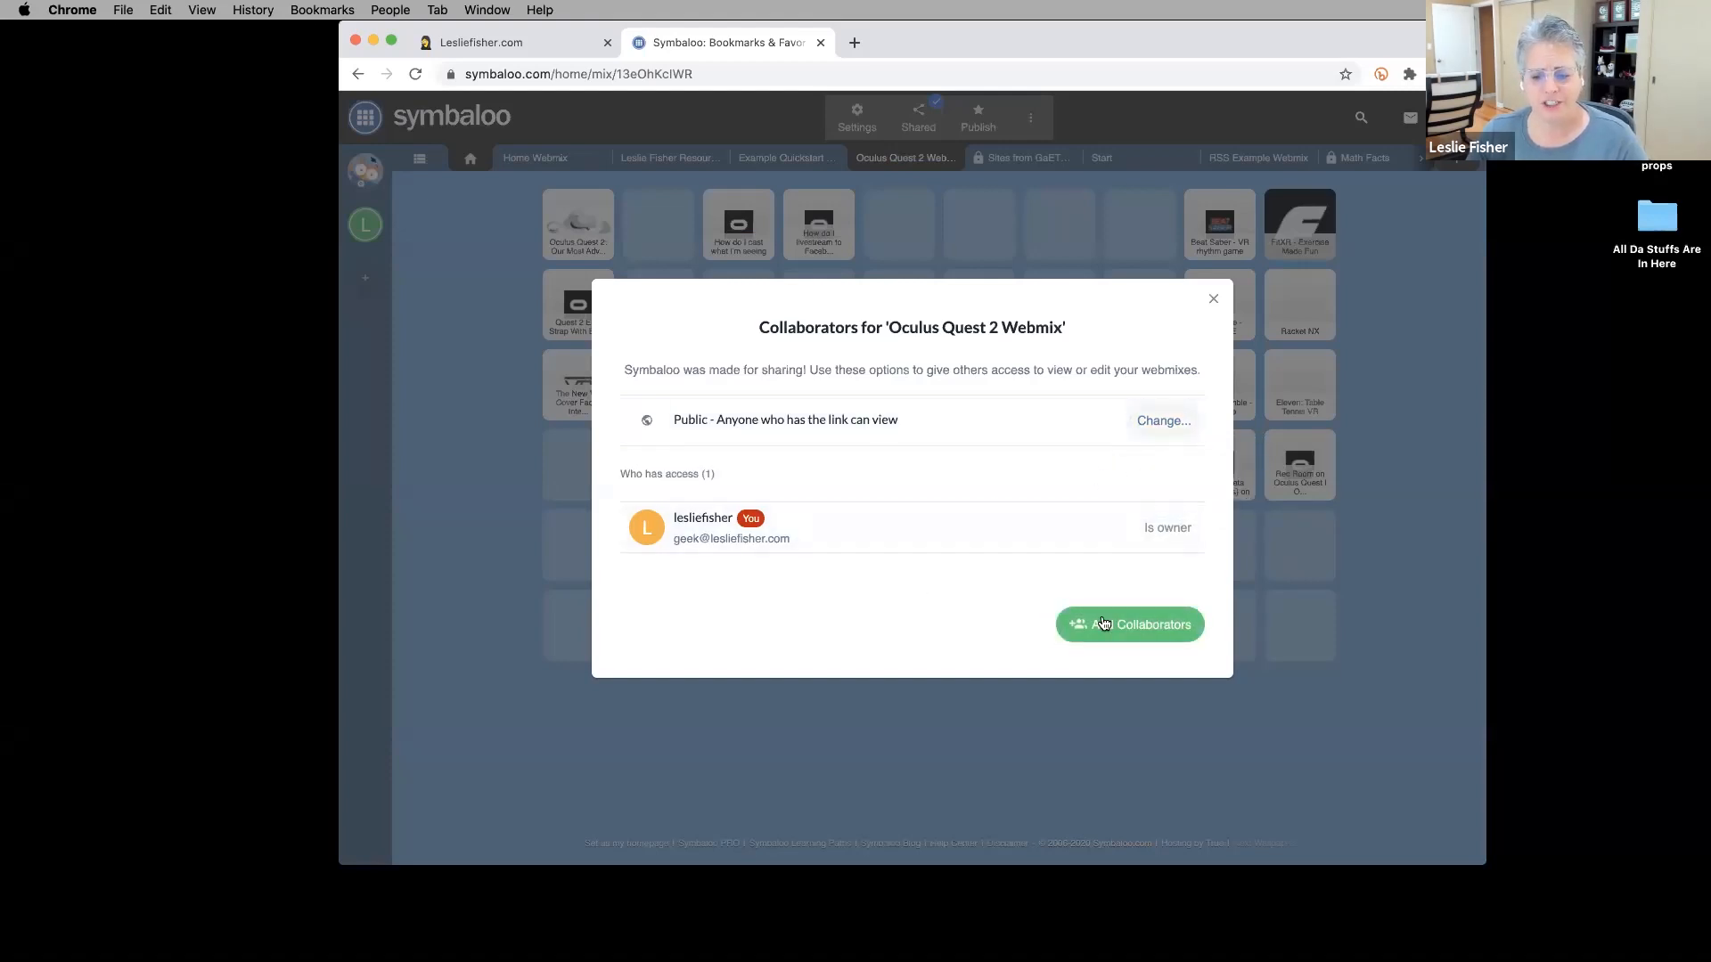
Open Add Collaborators, try sending an empty invite, and close the invite form.
click(1140, 626)
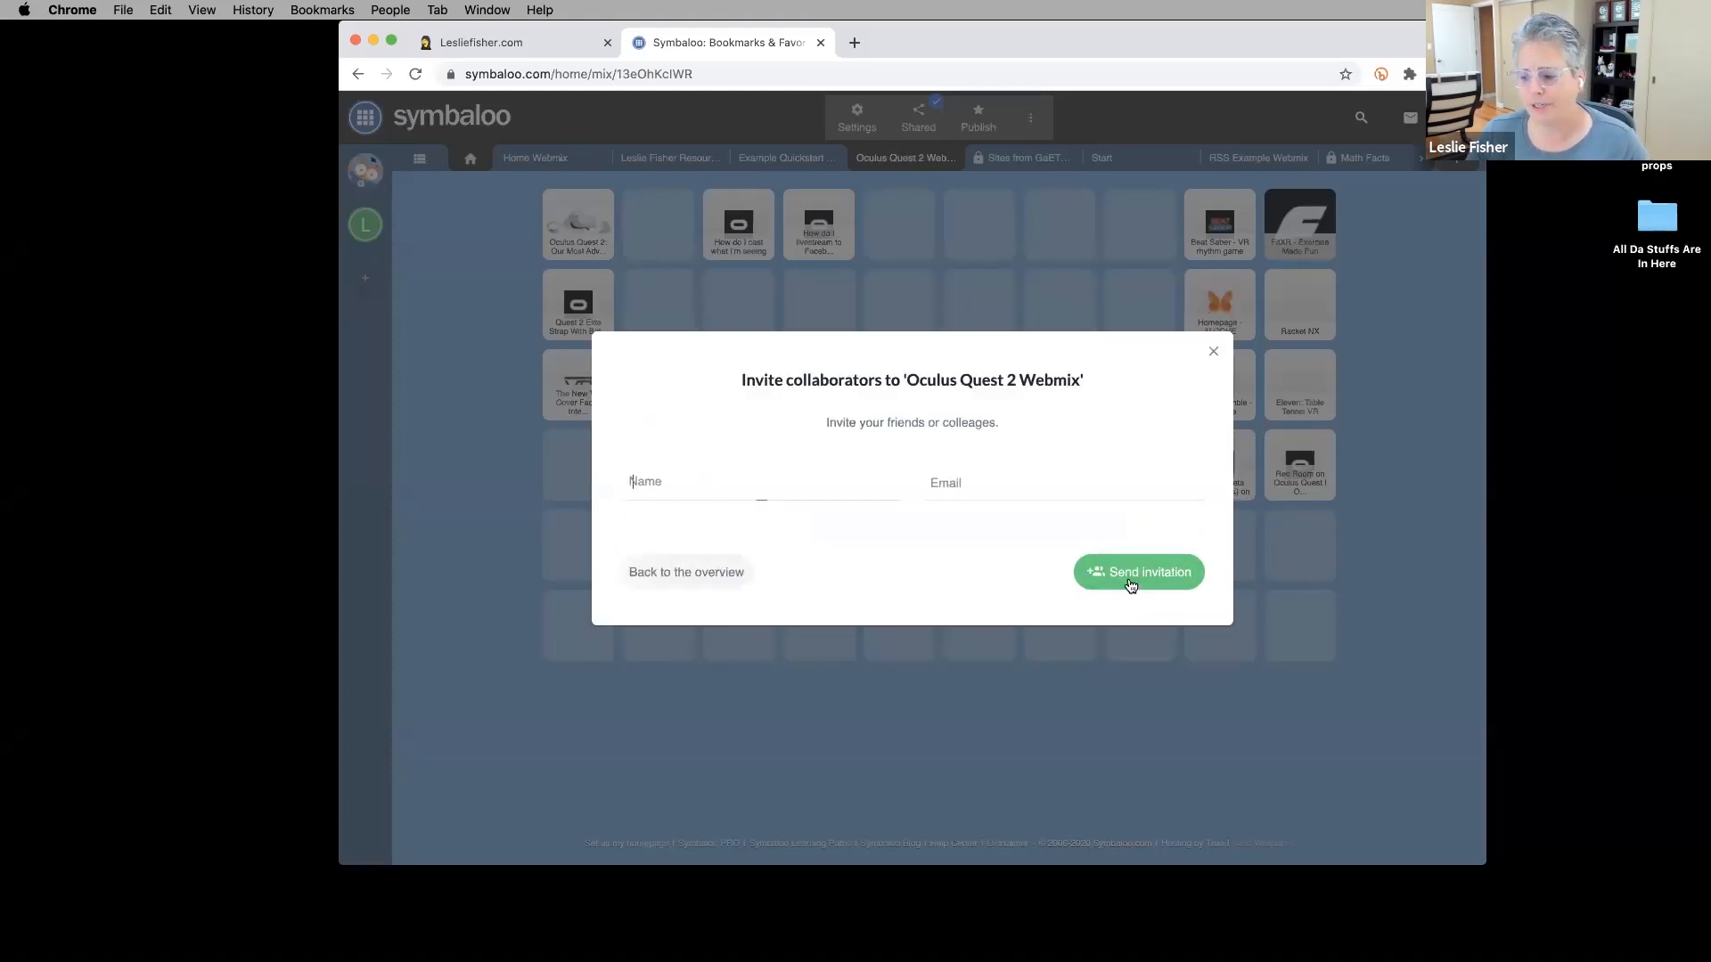
click(1130, 583)
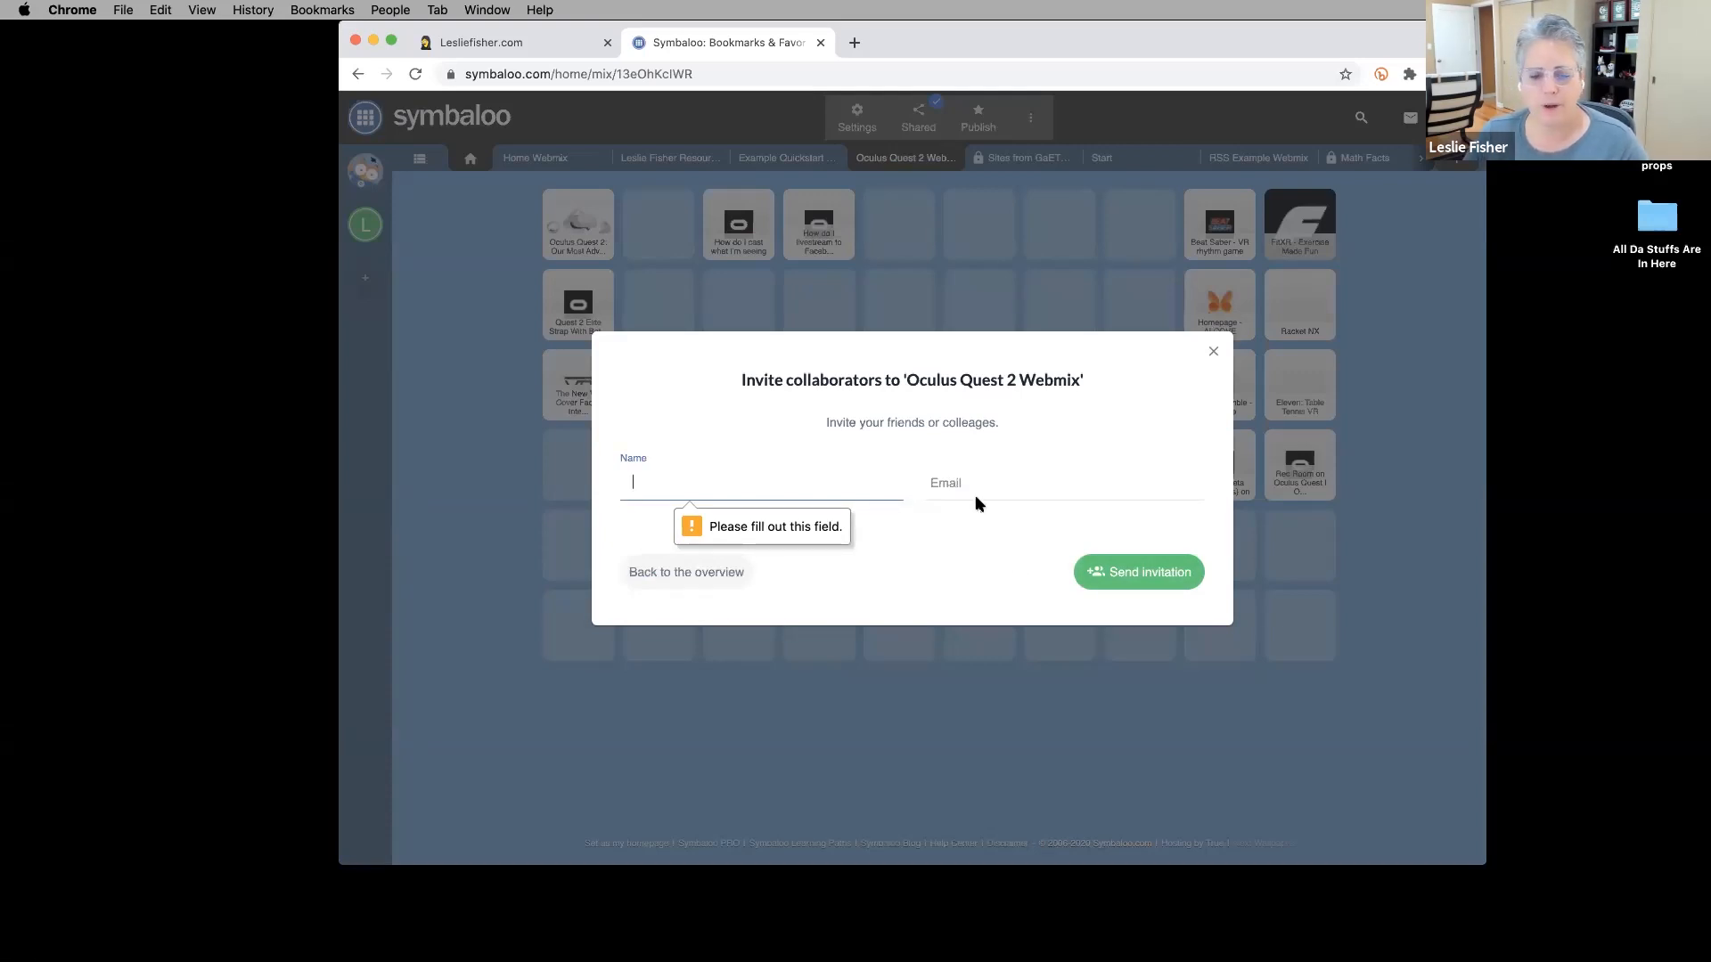
click(1213, 356)
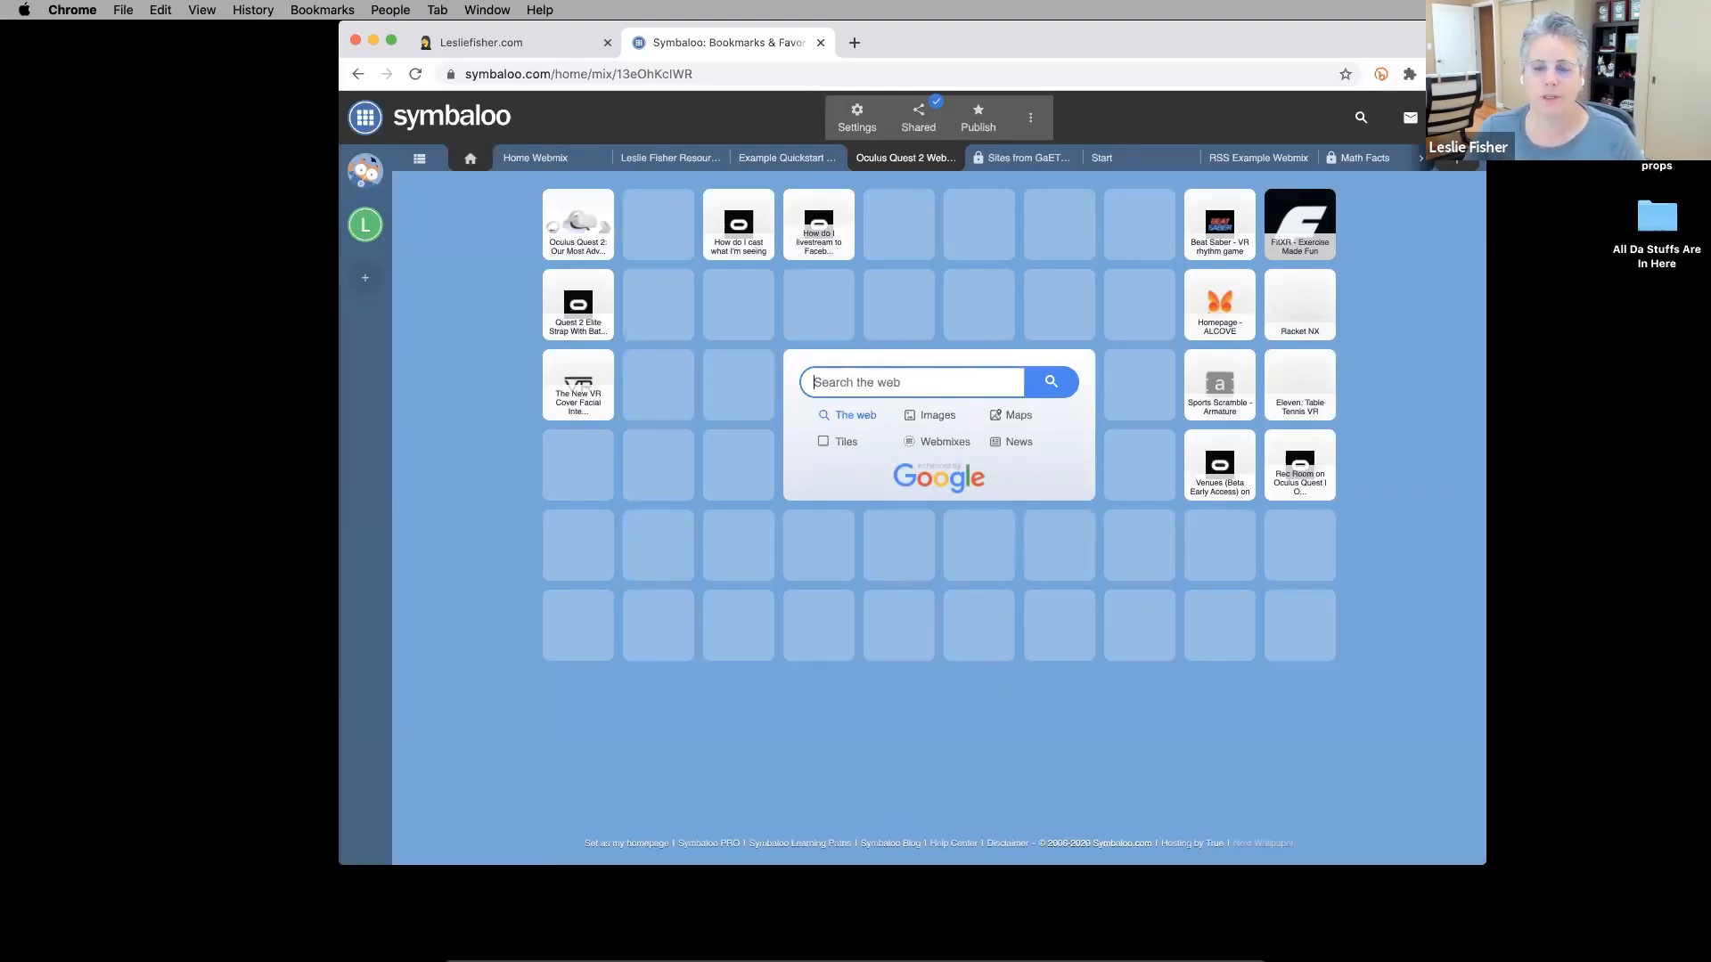
Restore PowerPoint to slide 15, Webmix Settings, and drag its window down to uncover Symbaloo.
mouse_move(813, 943)
click(570, 939)
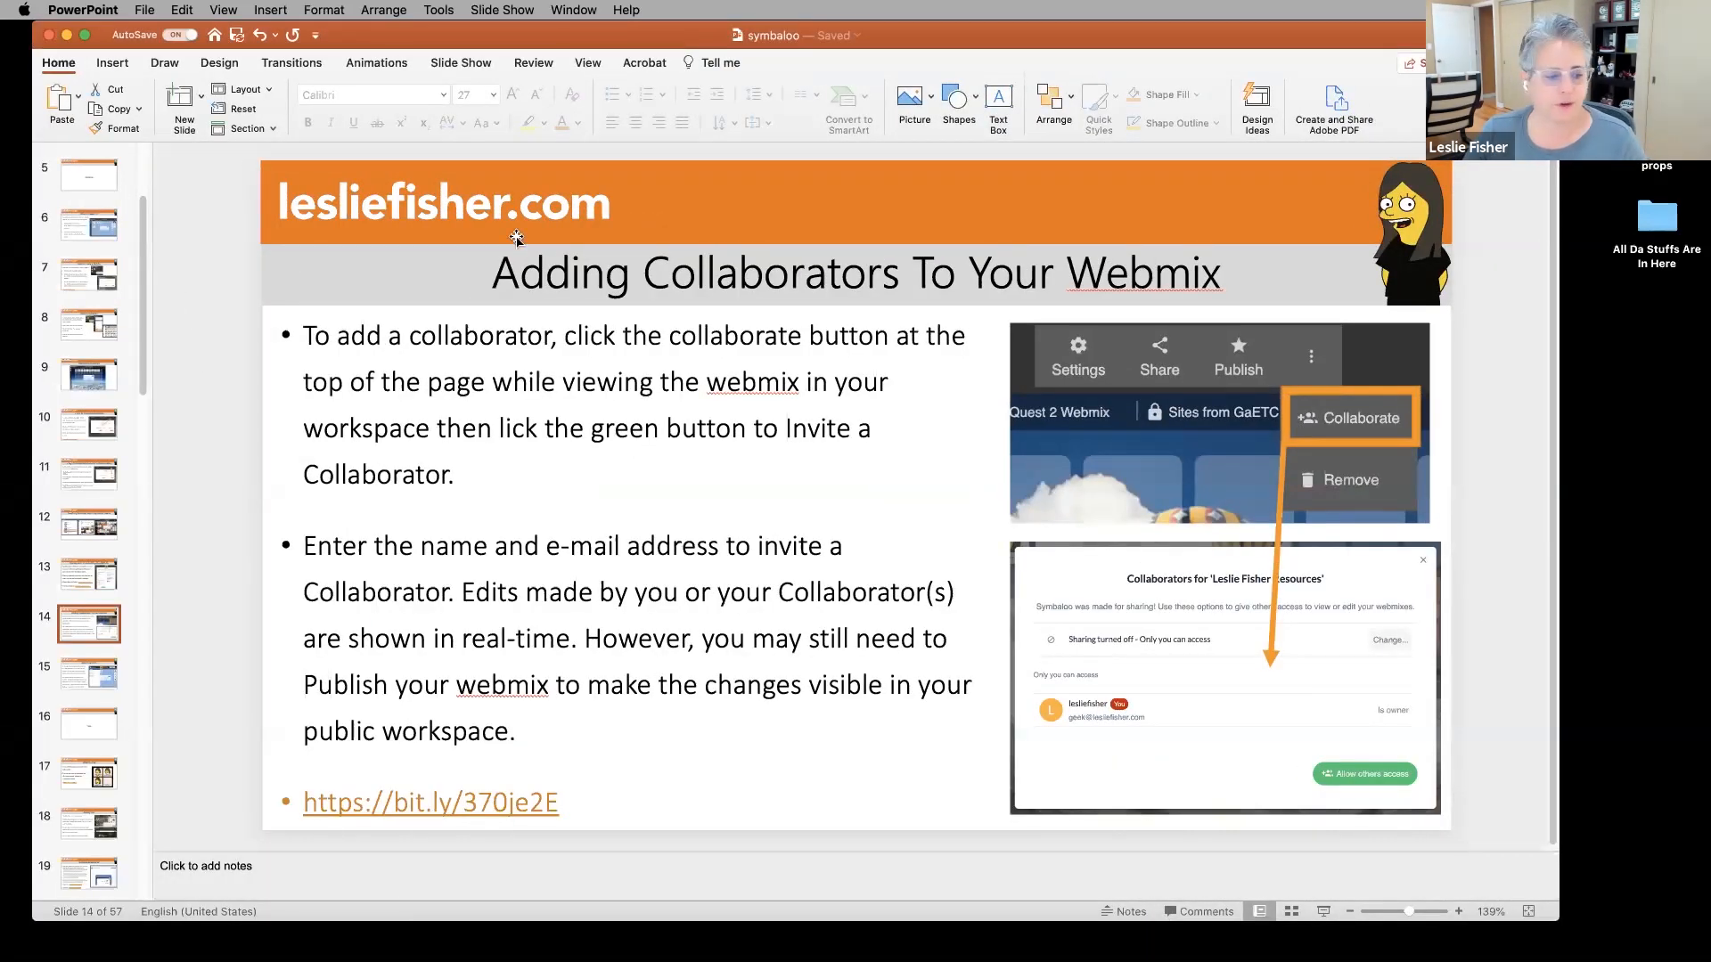
click(75, 682)
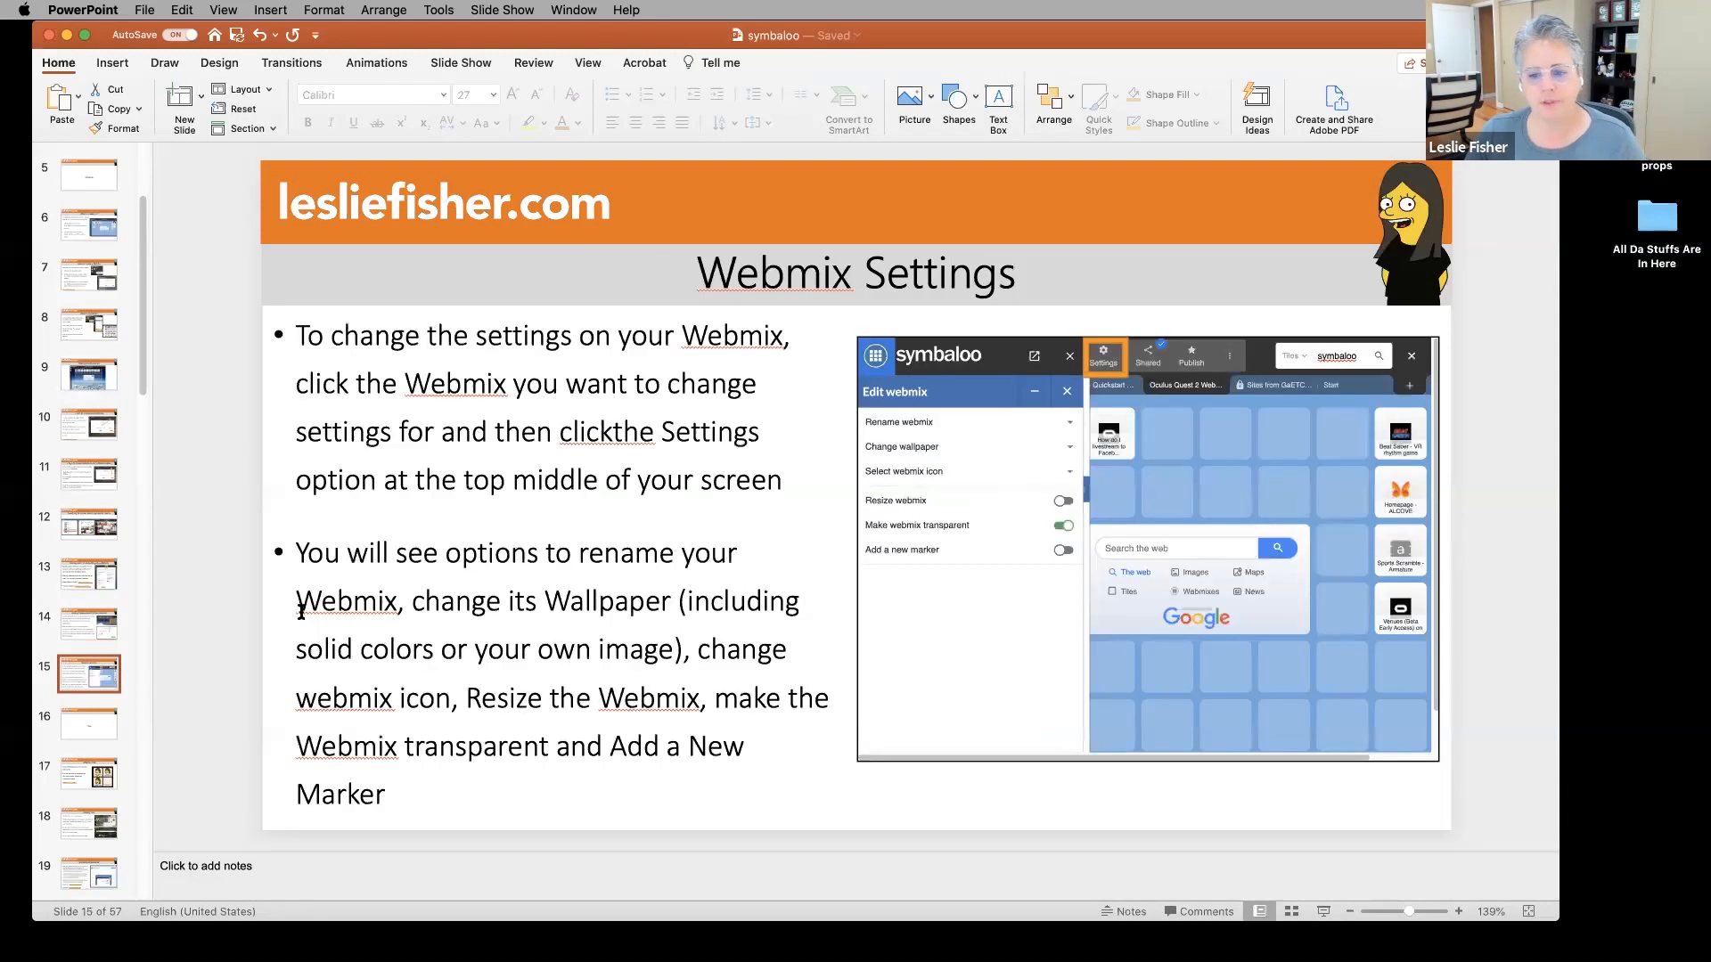
drag(440, 35, 443, 866)
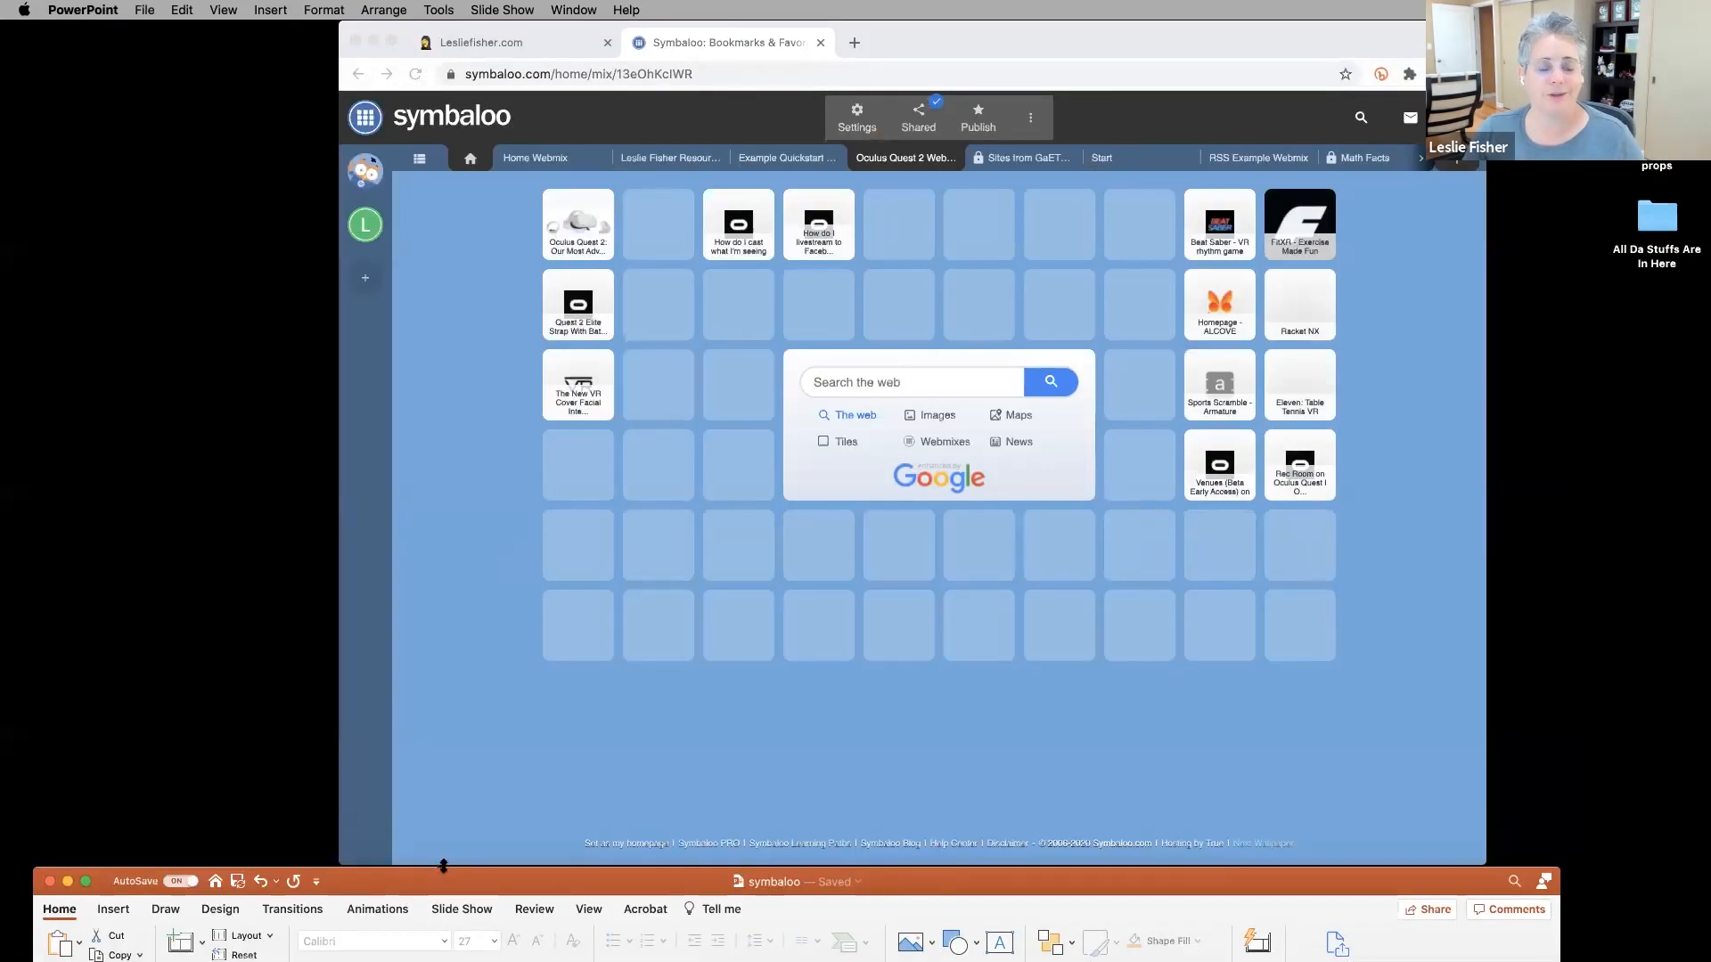
click(562, 784)
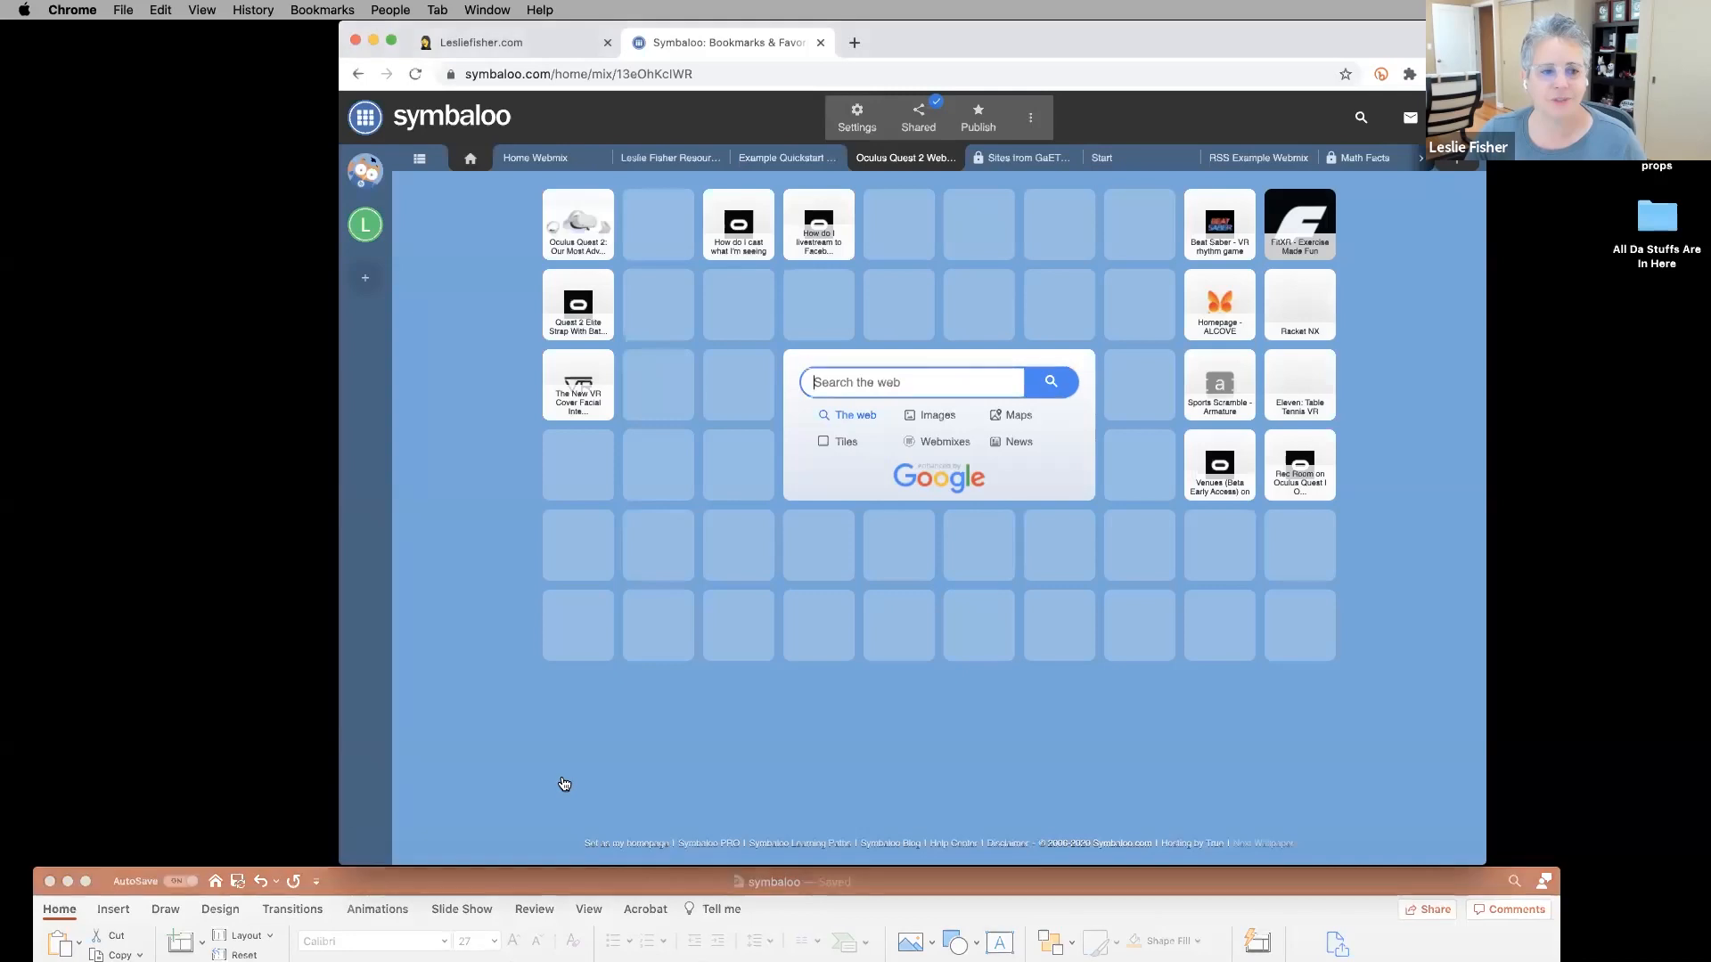
Show the wallpaper choices, turn on Resize webmix, and add then remove a grid row.
click(856, 116)
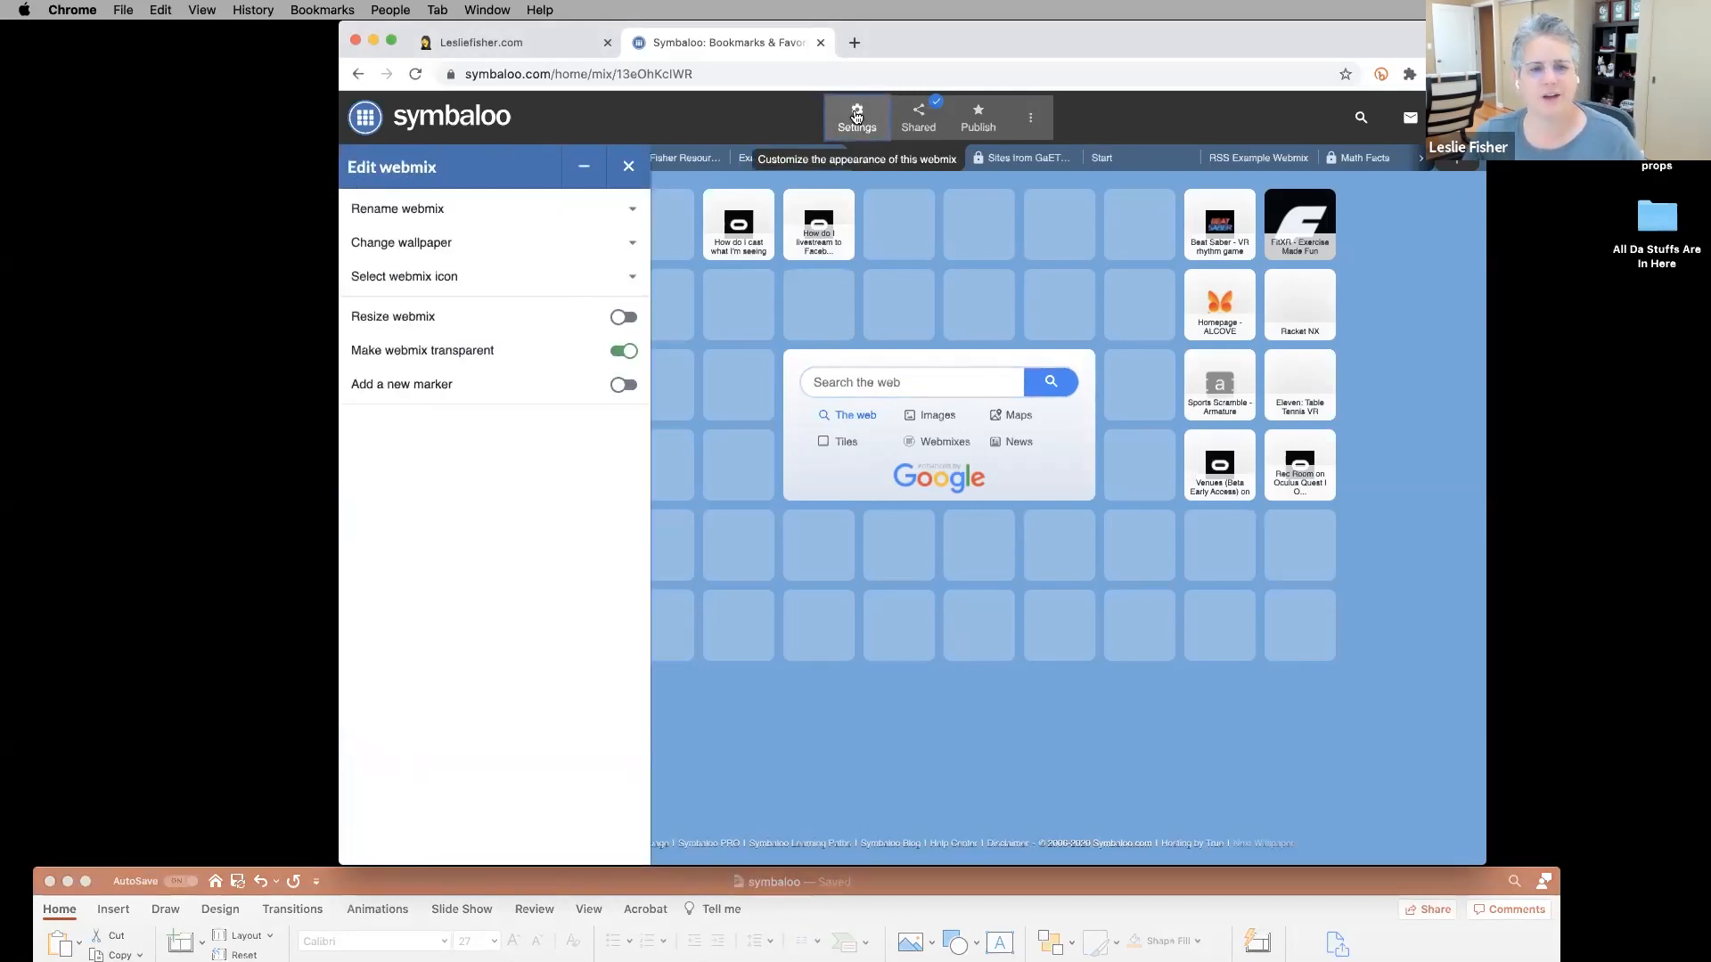
click(423, 250)
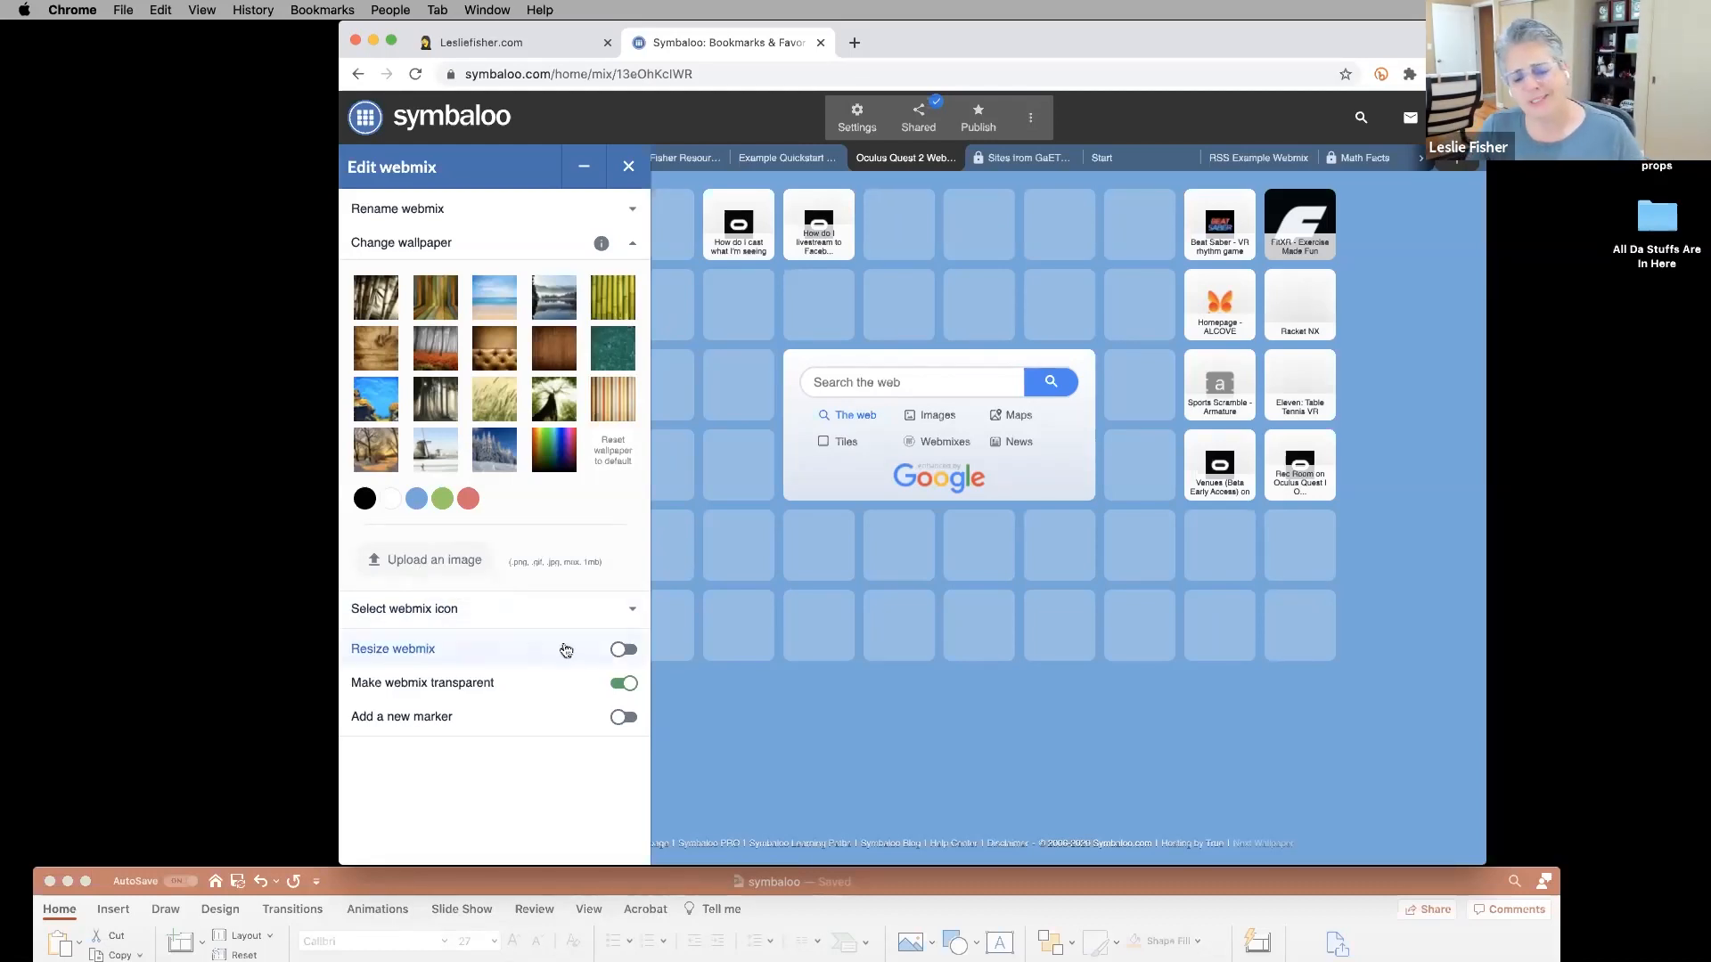
click(625, 650)
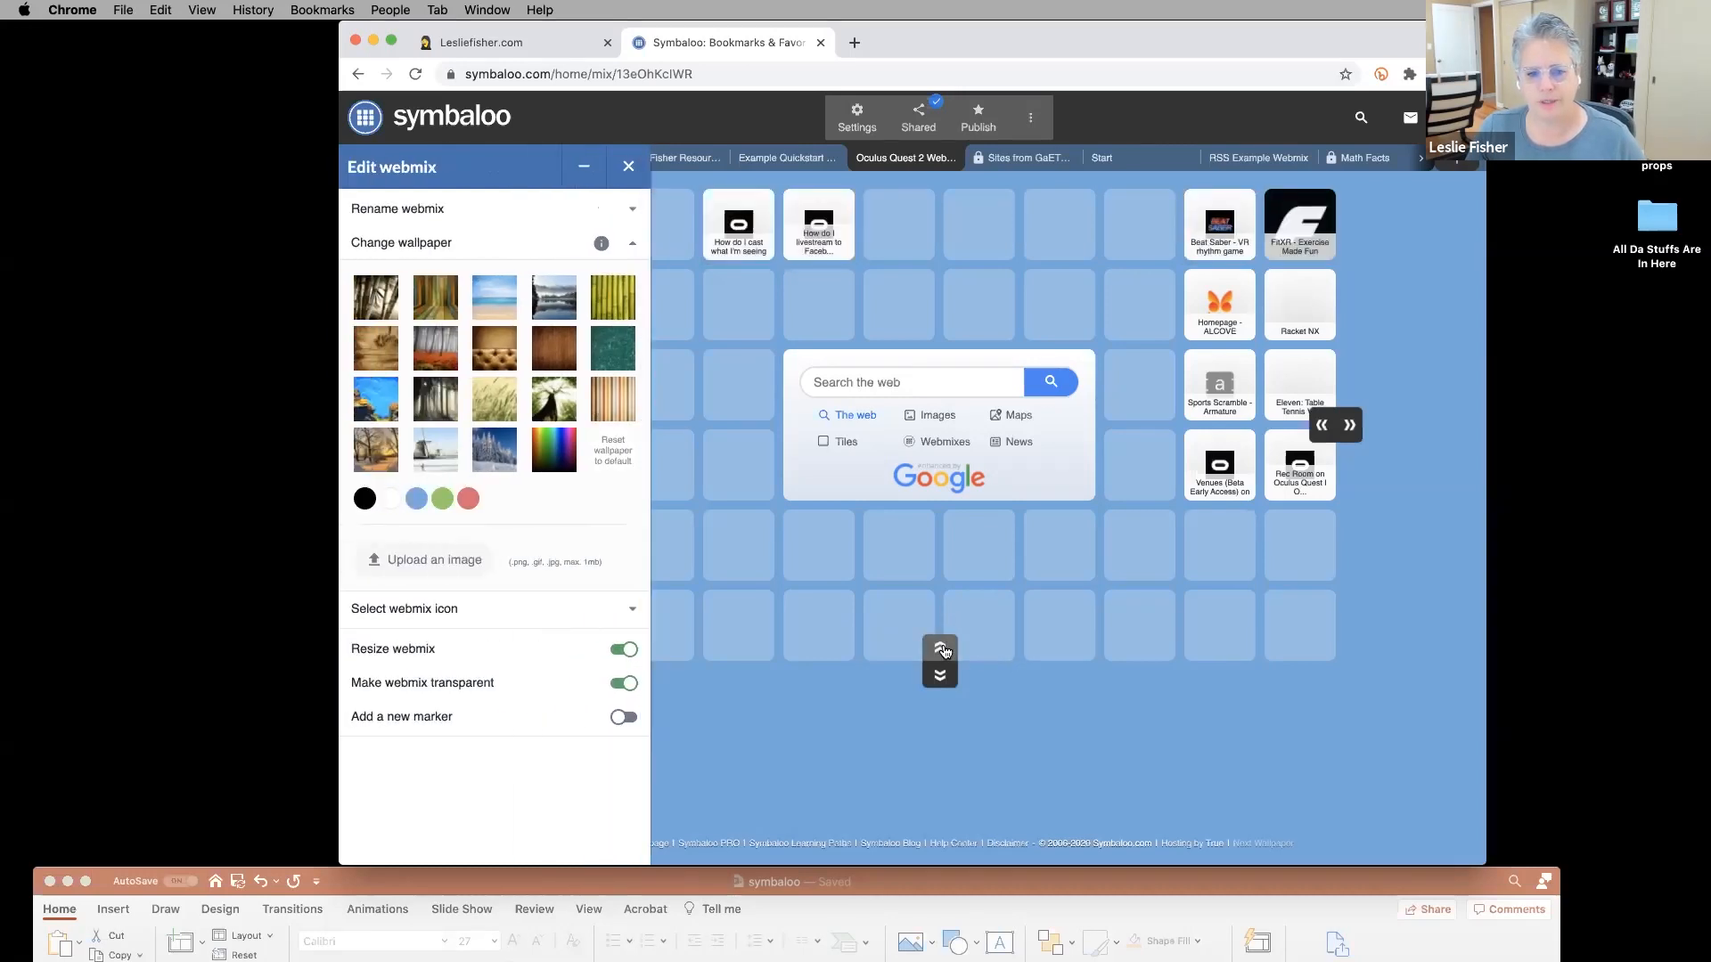
click(939, 677)
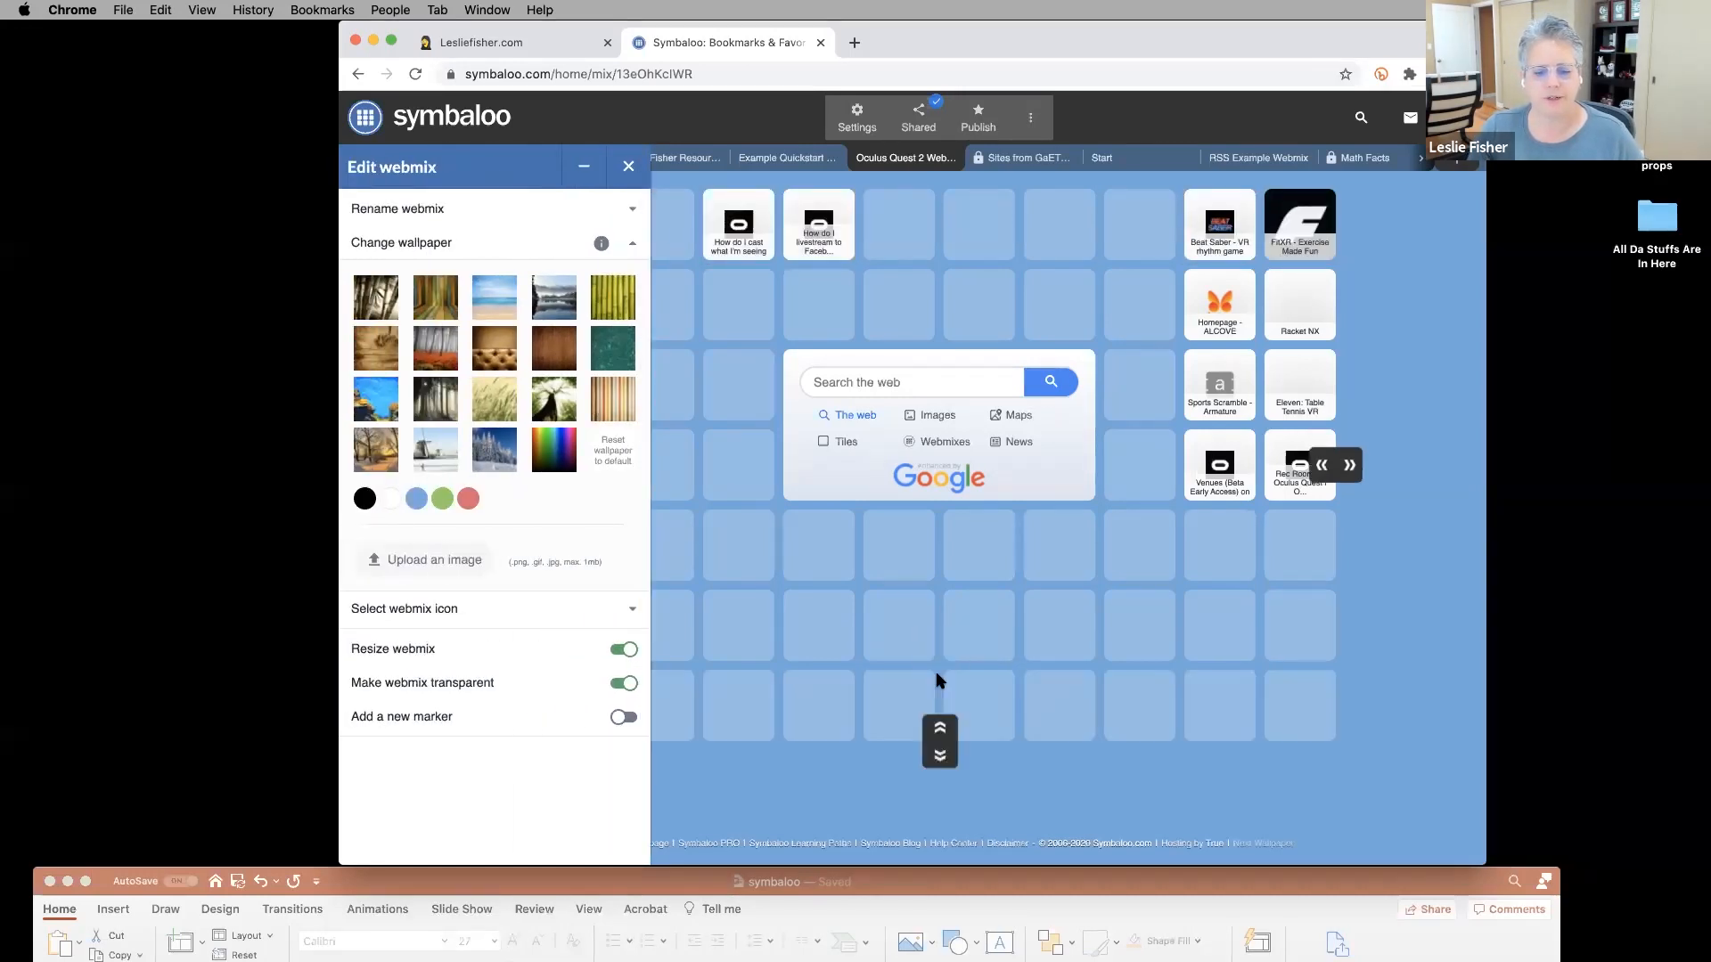
click(938, 728)
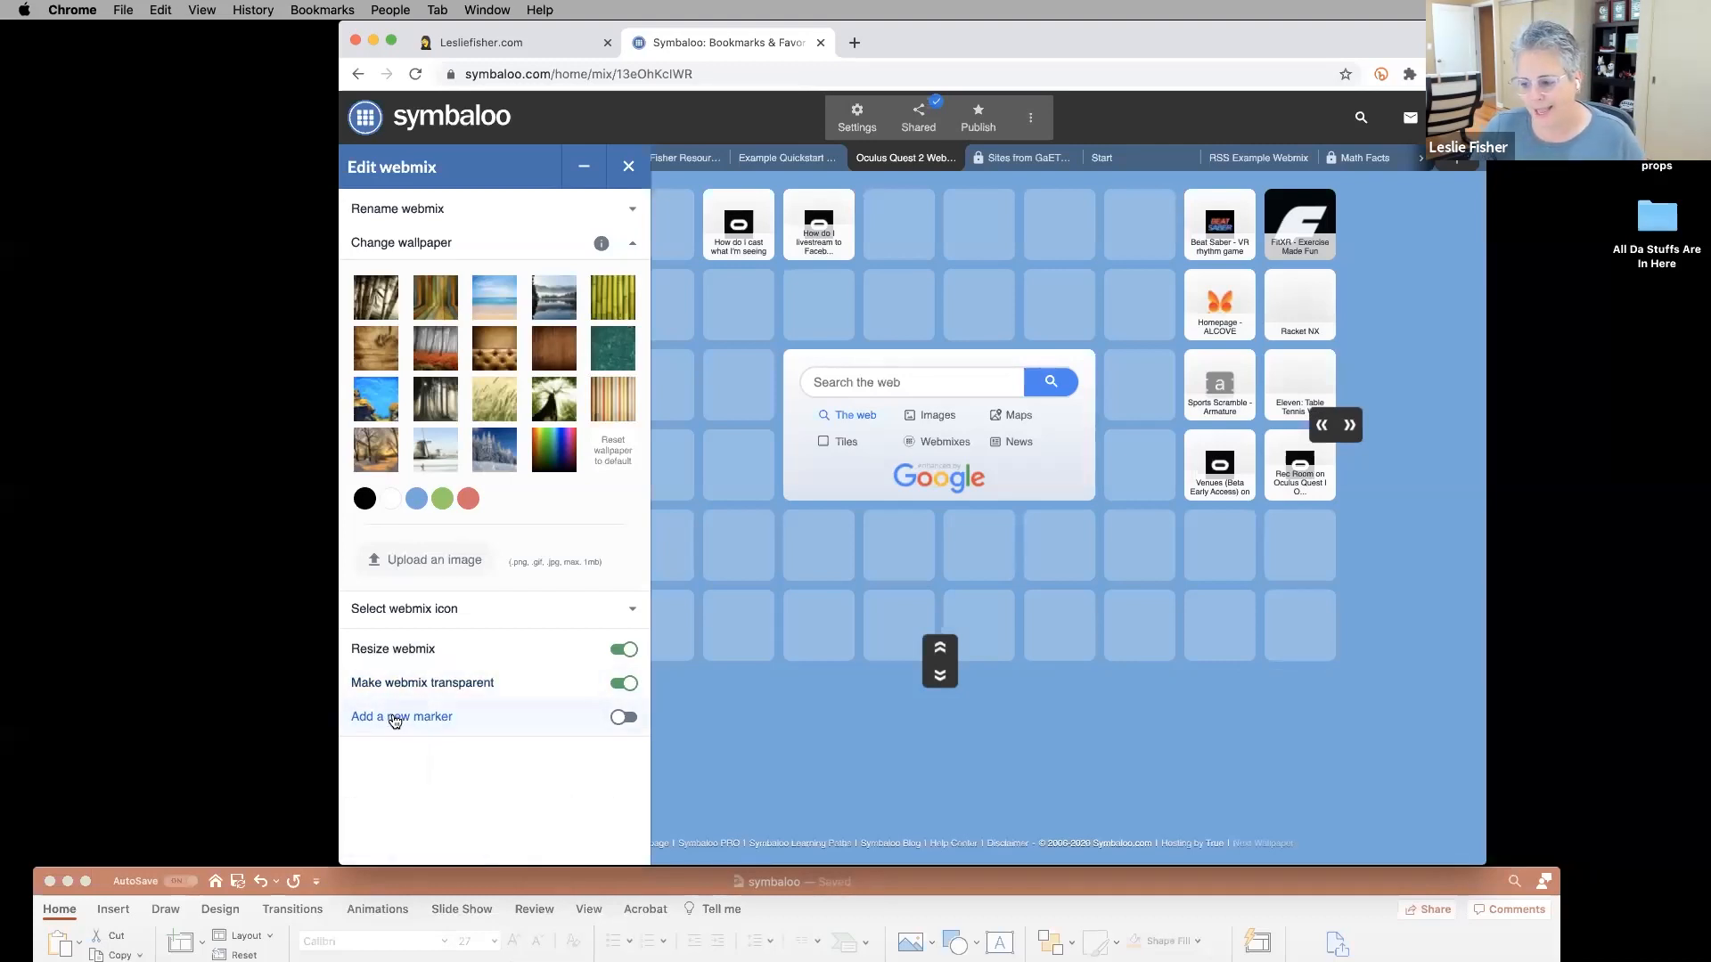
Mark the eight right-hand tiles as a new area, trying purple, brown, then yellow, and save.
click(624, 718)
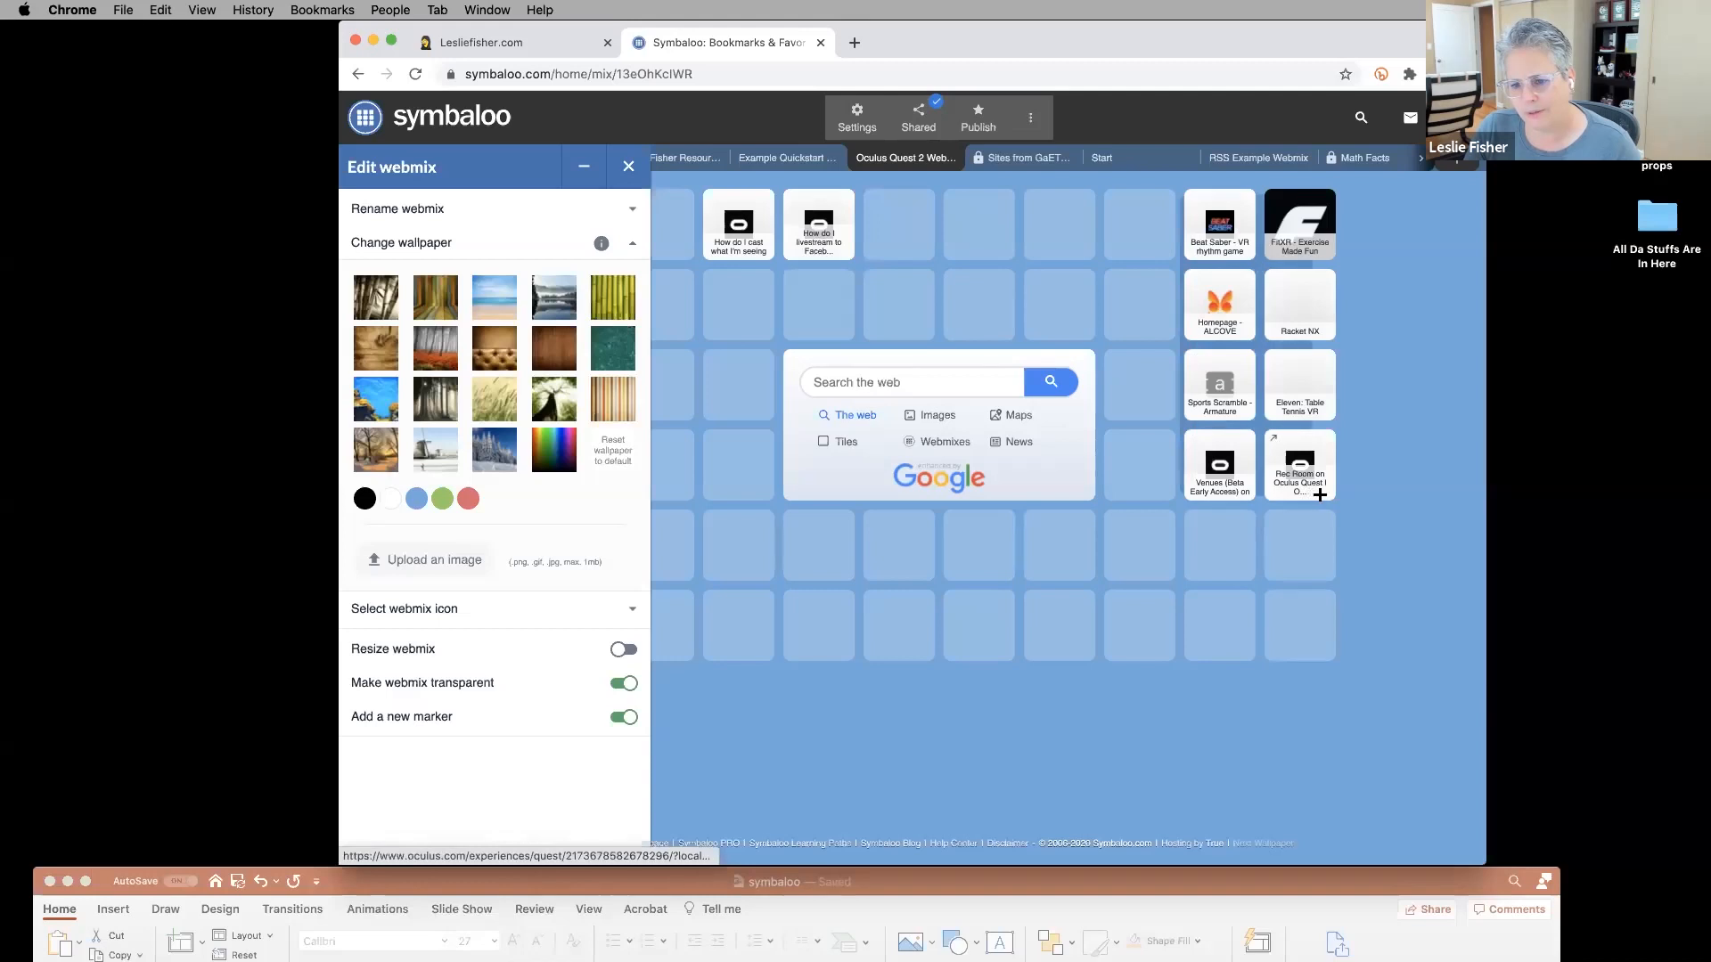
drag(1183, 187, 1326, 505)
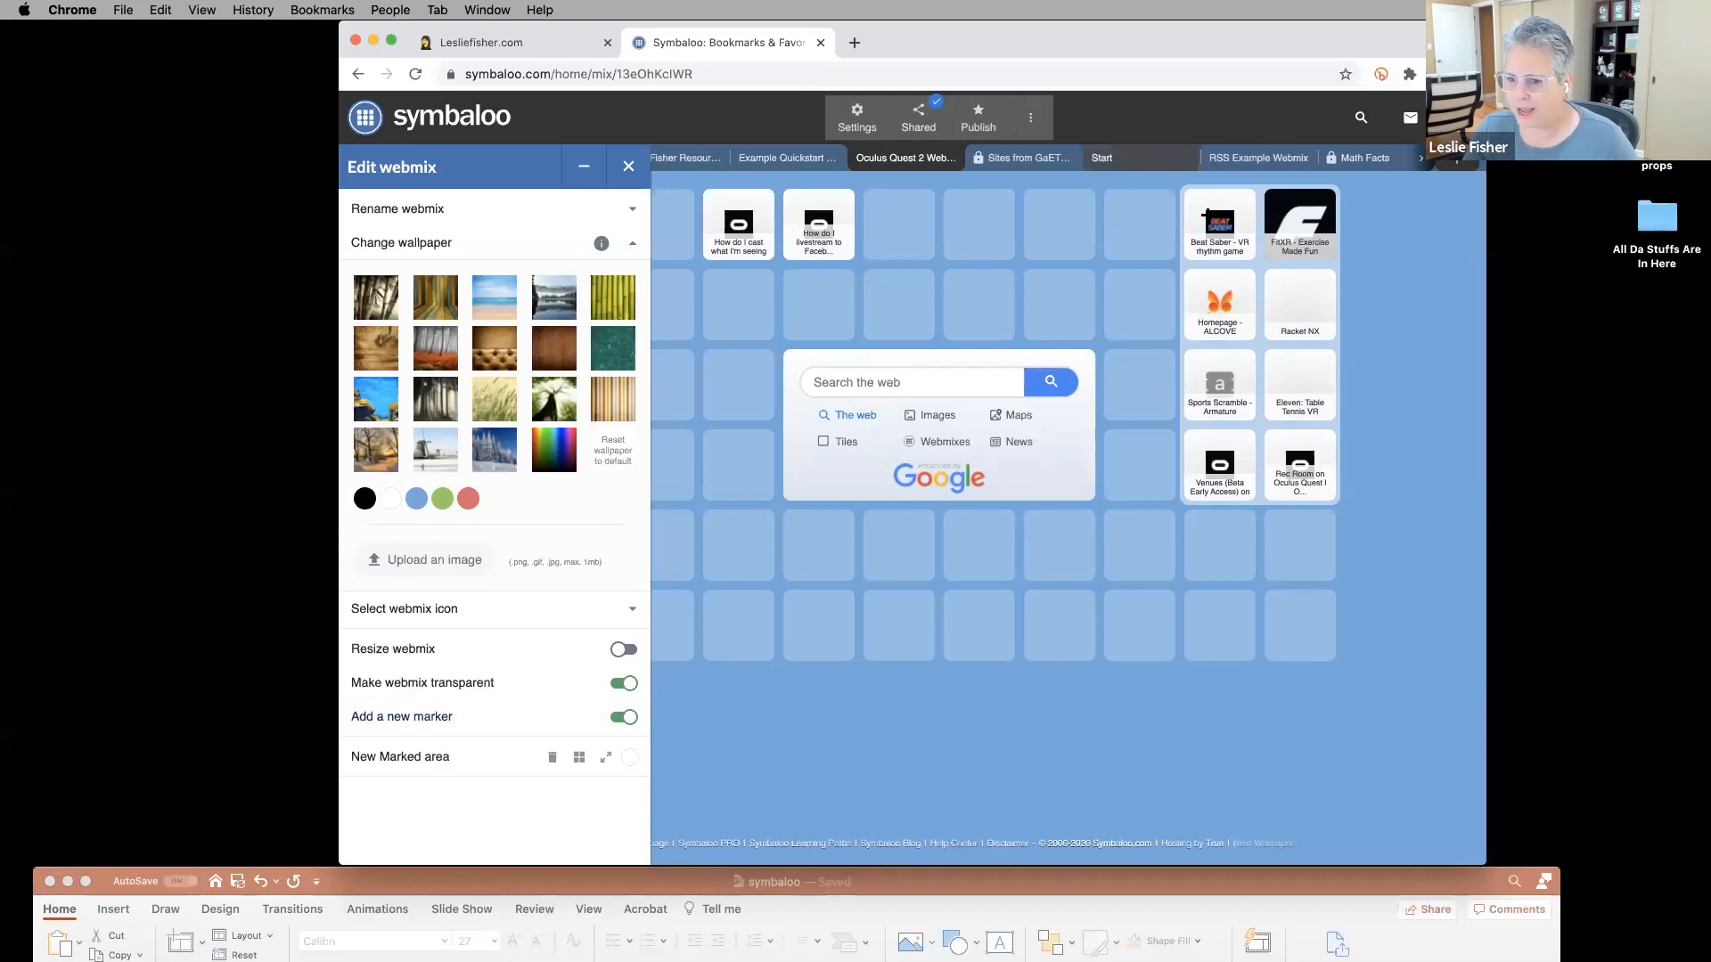
click(634, 758)
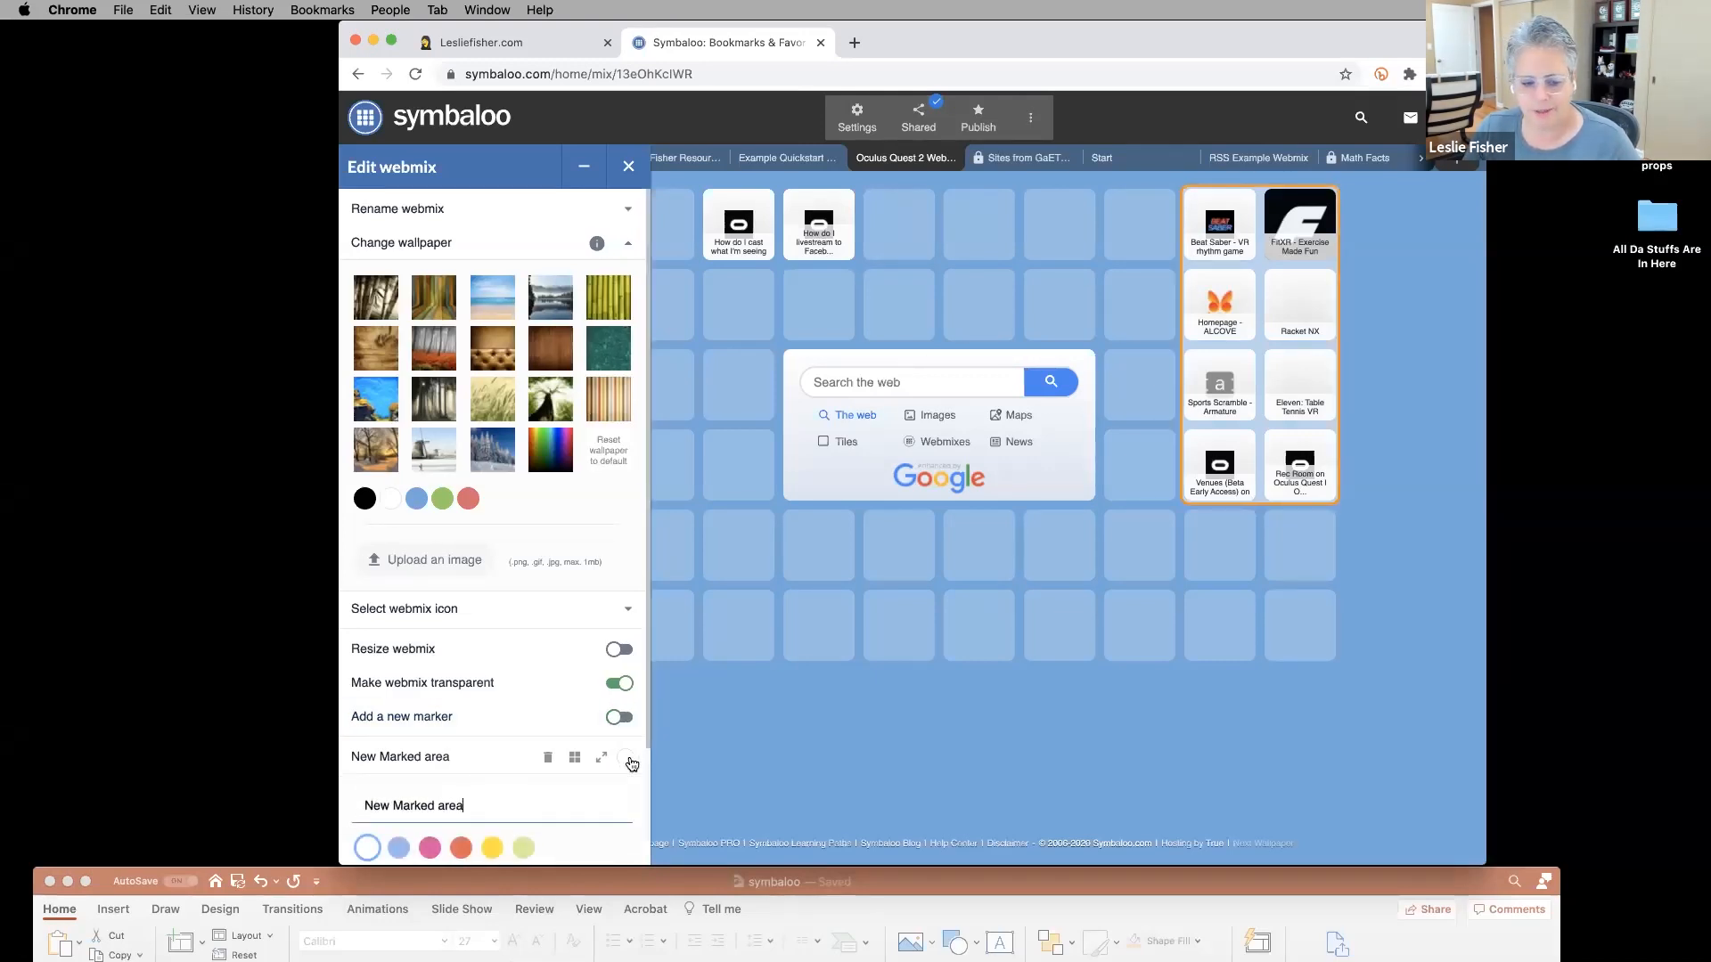
click(430, 738)
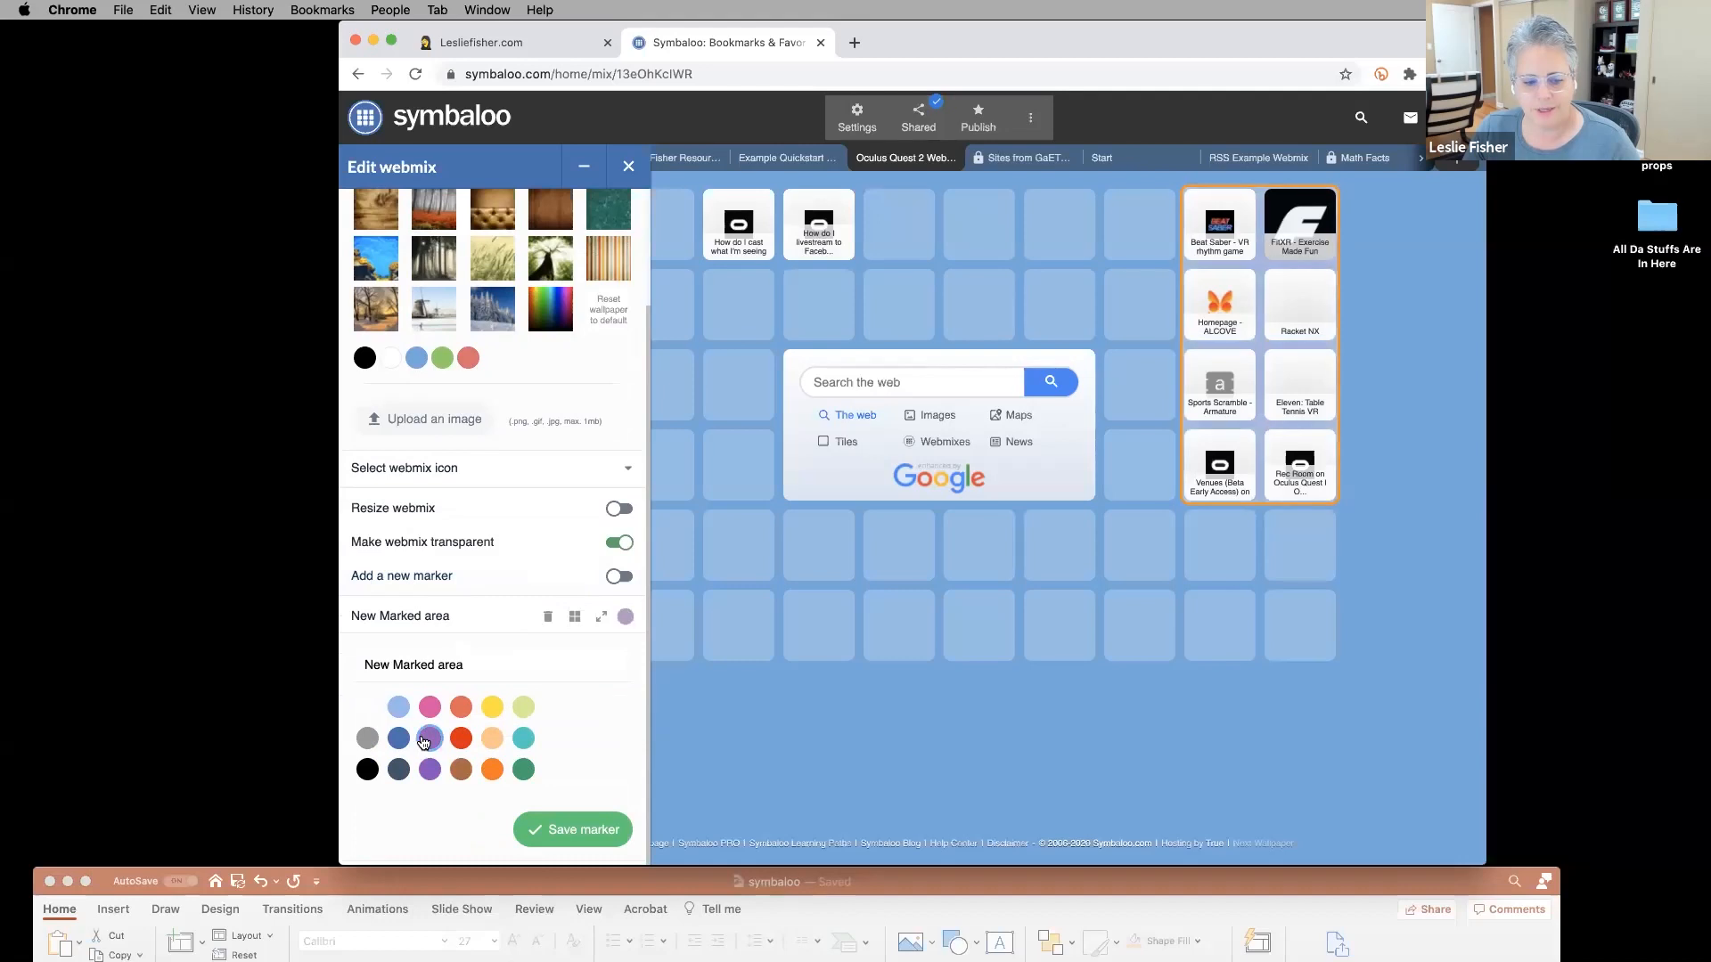
click(456, 773)
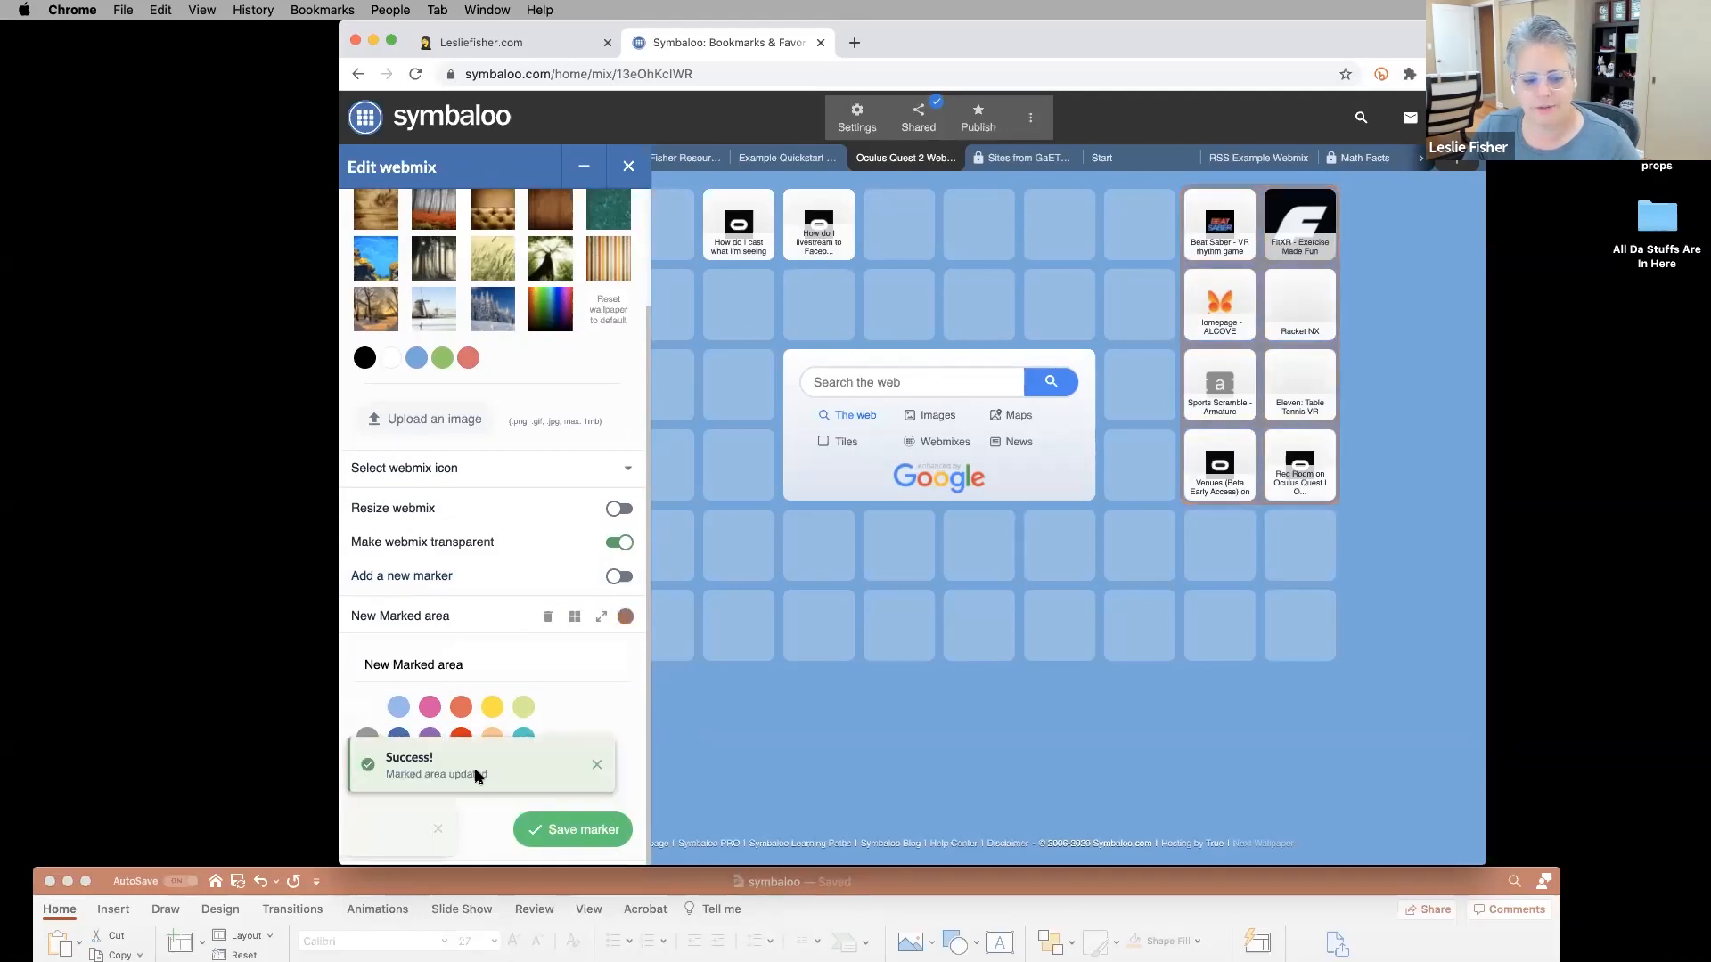
click(489, 705)
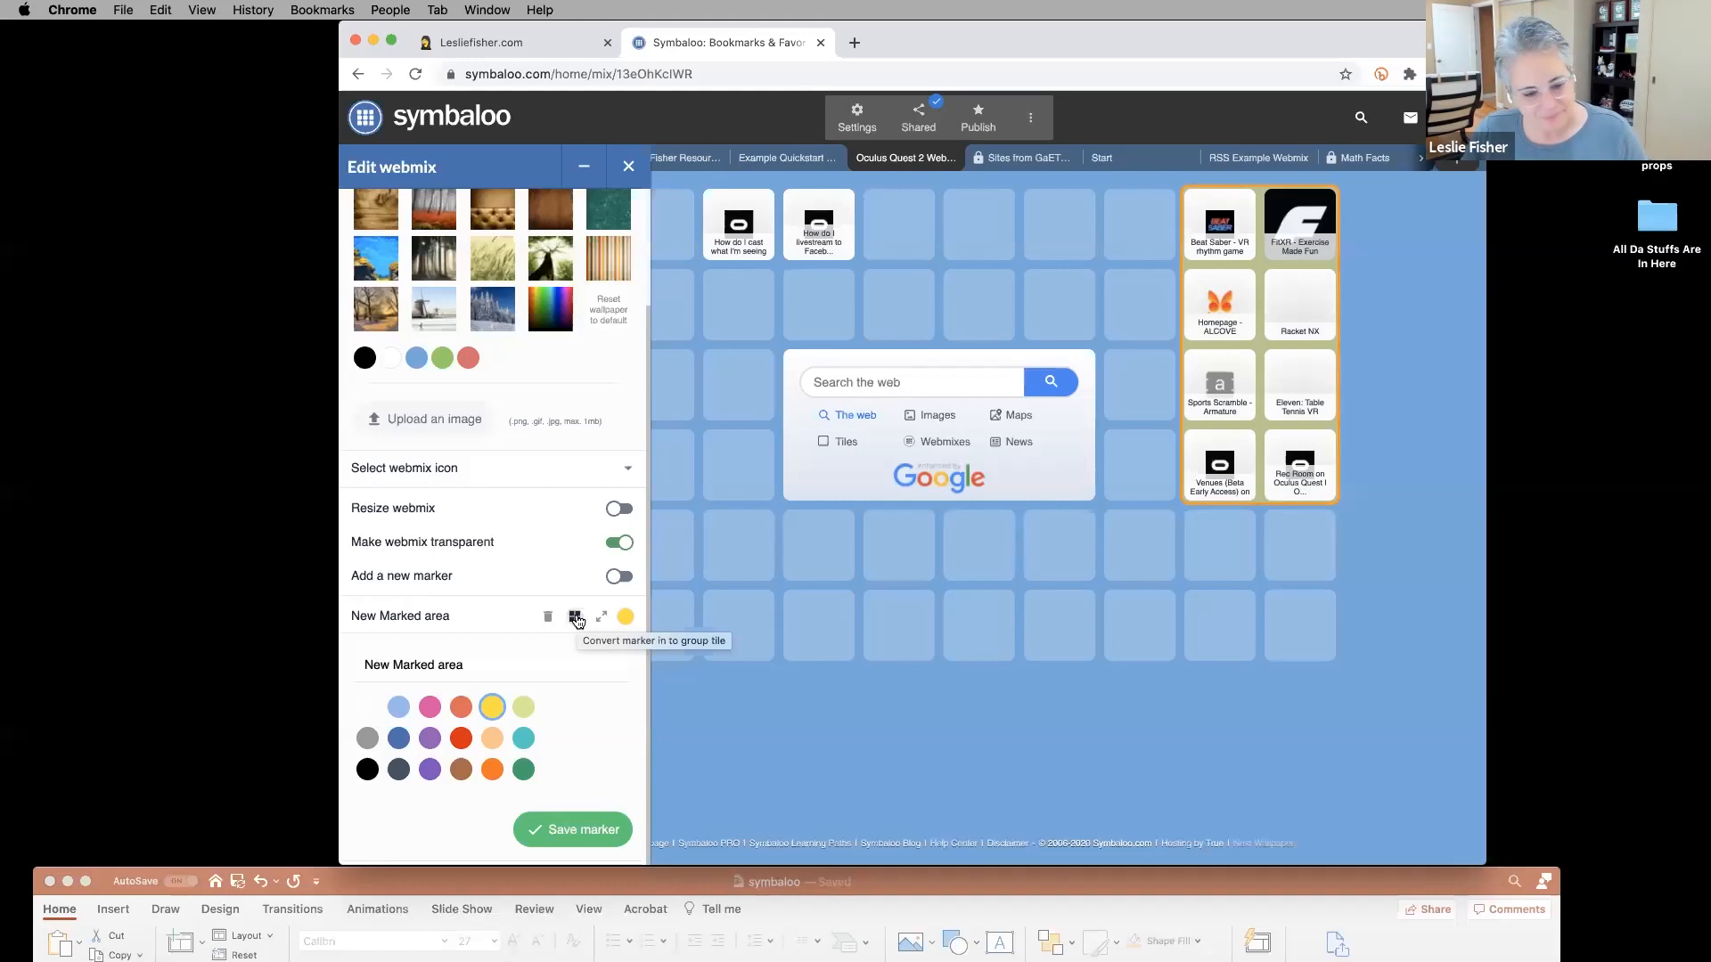
click(571, 831)
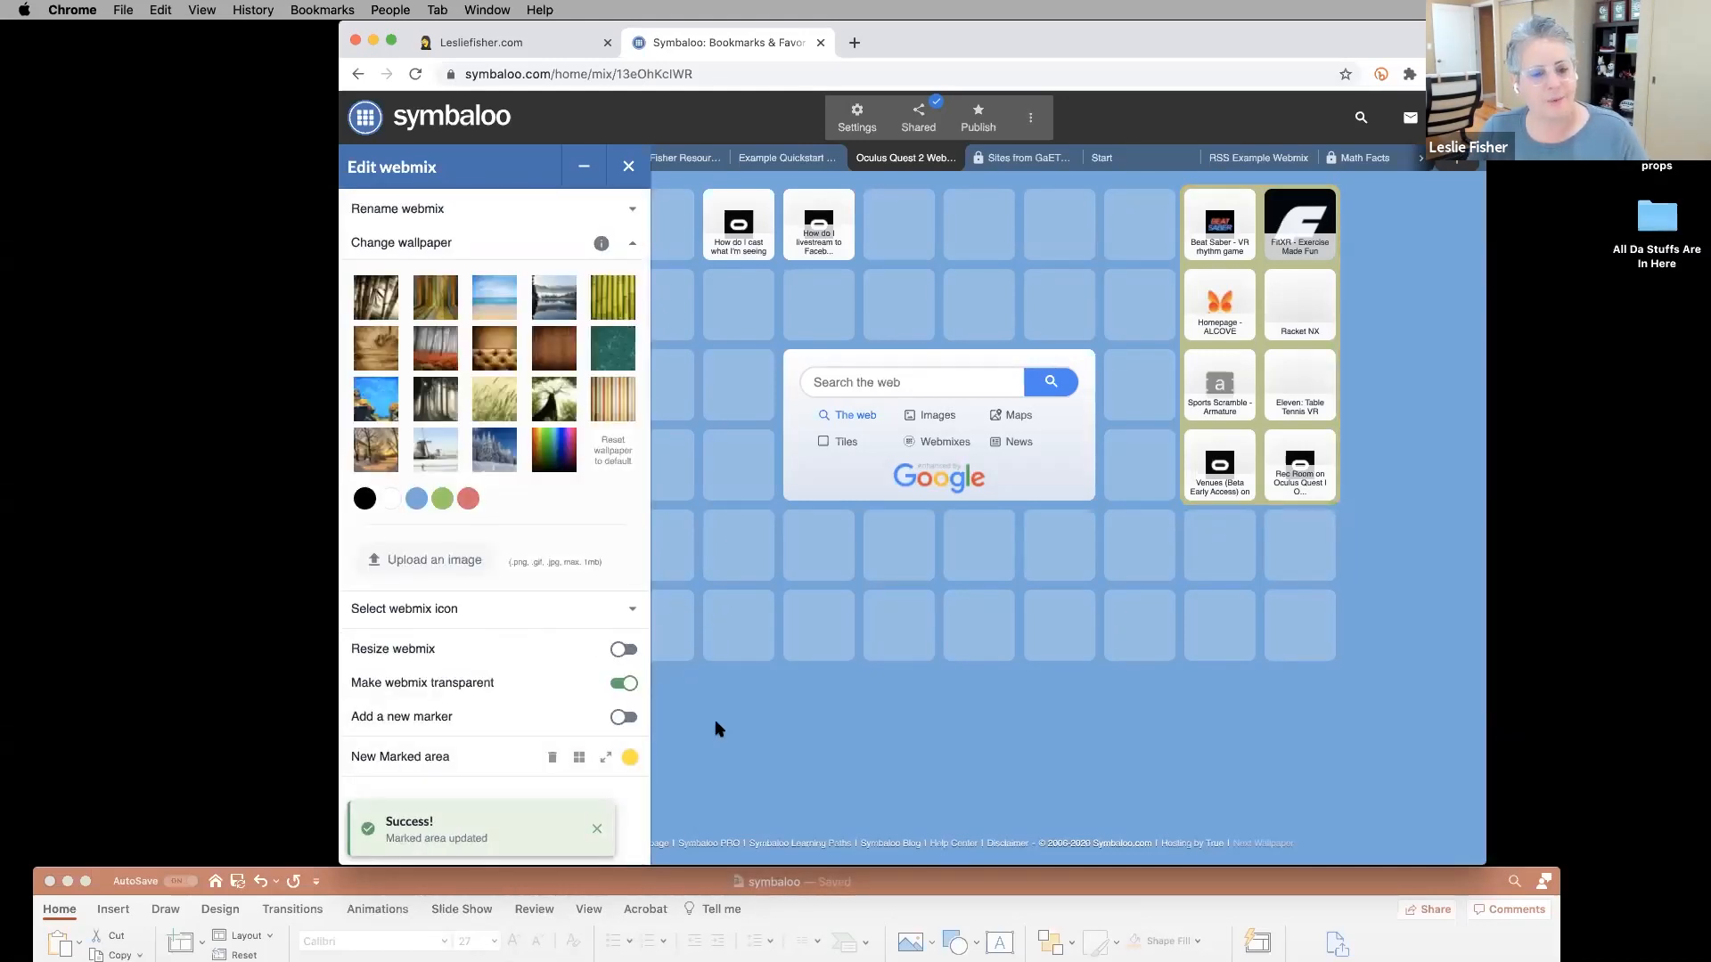
Collapse the wallpaper choices and open the add-tile panel from an empty slot.
scroll(463, 480, down, 2)
click(628, 166)
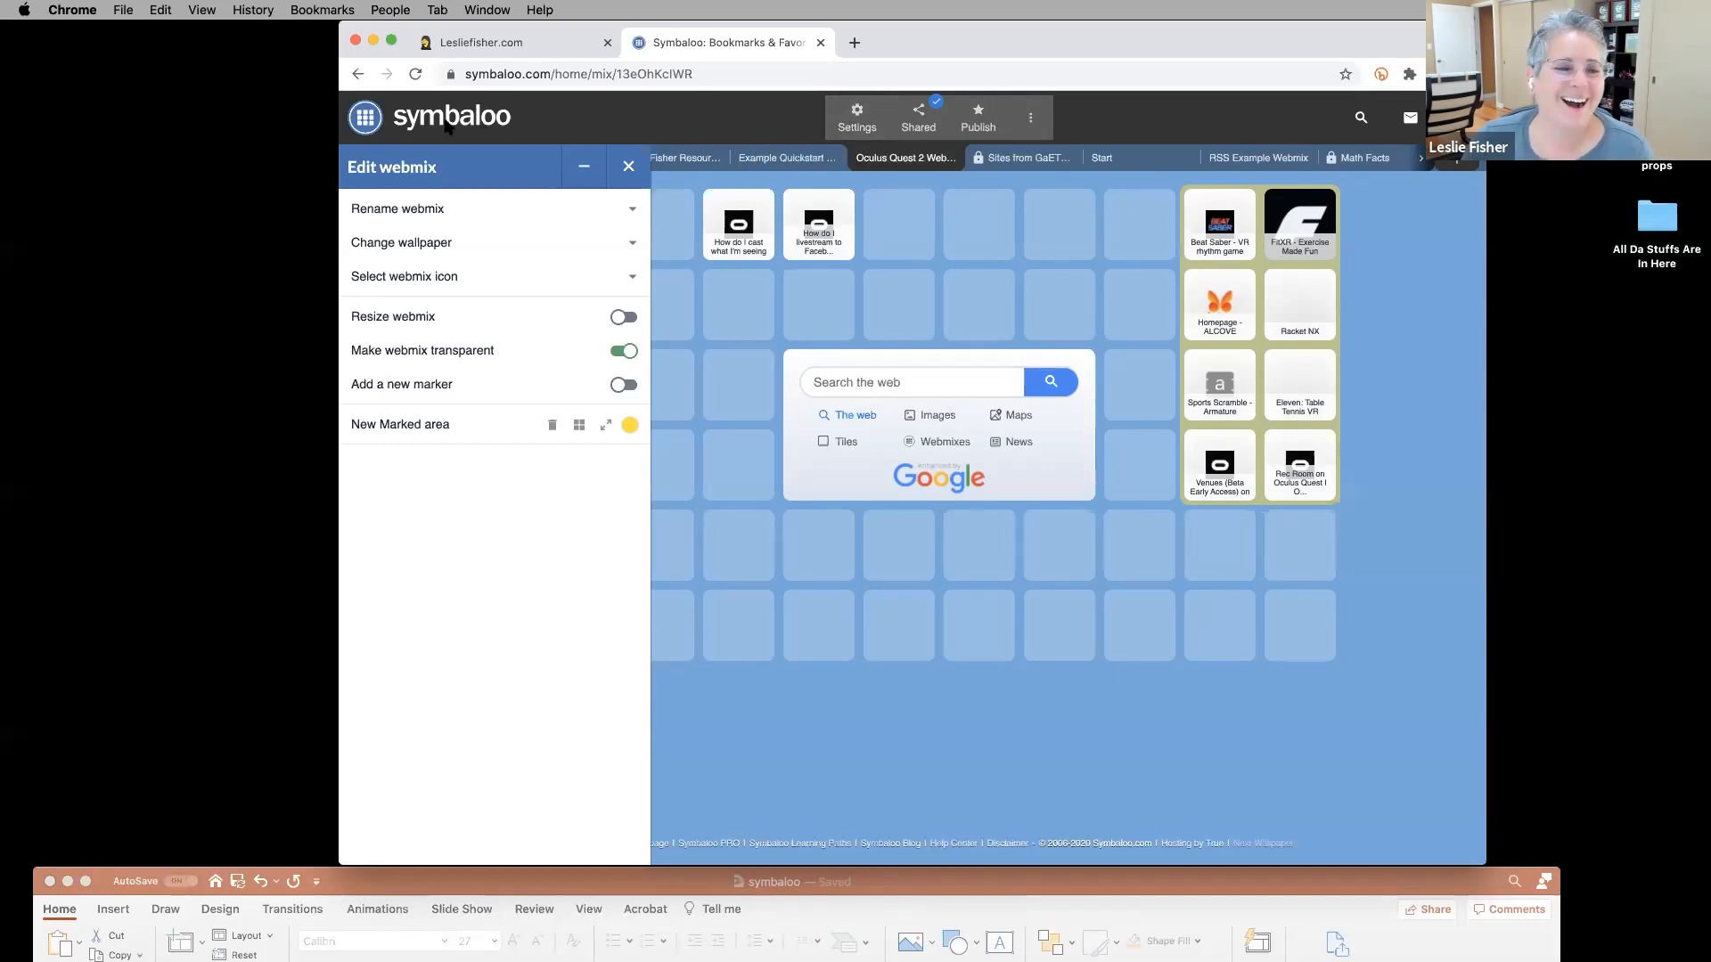
click(365, 125)
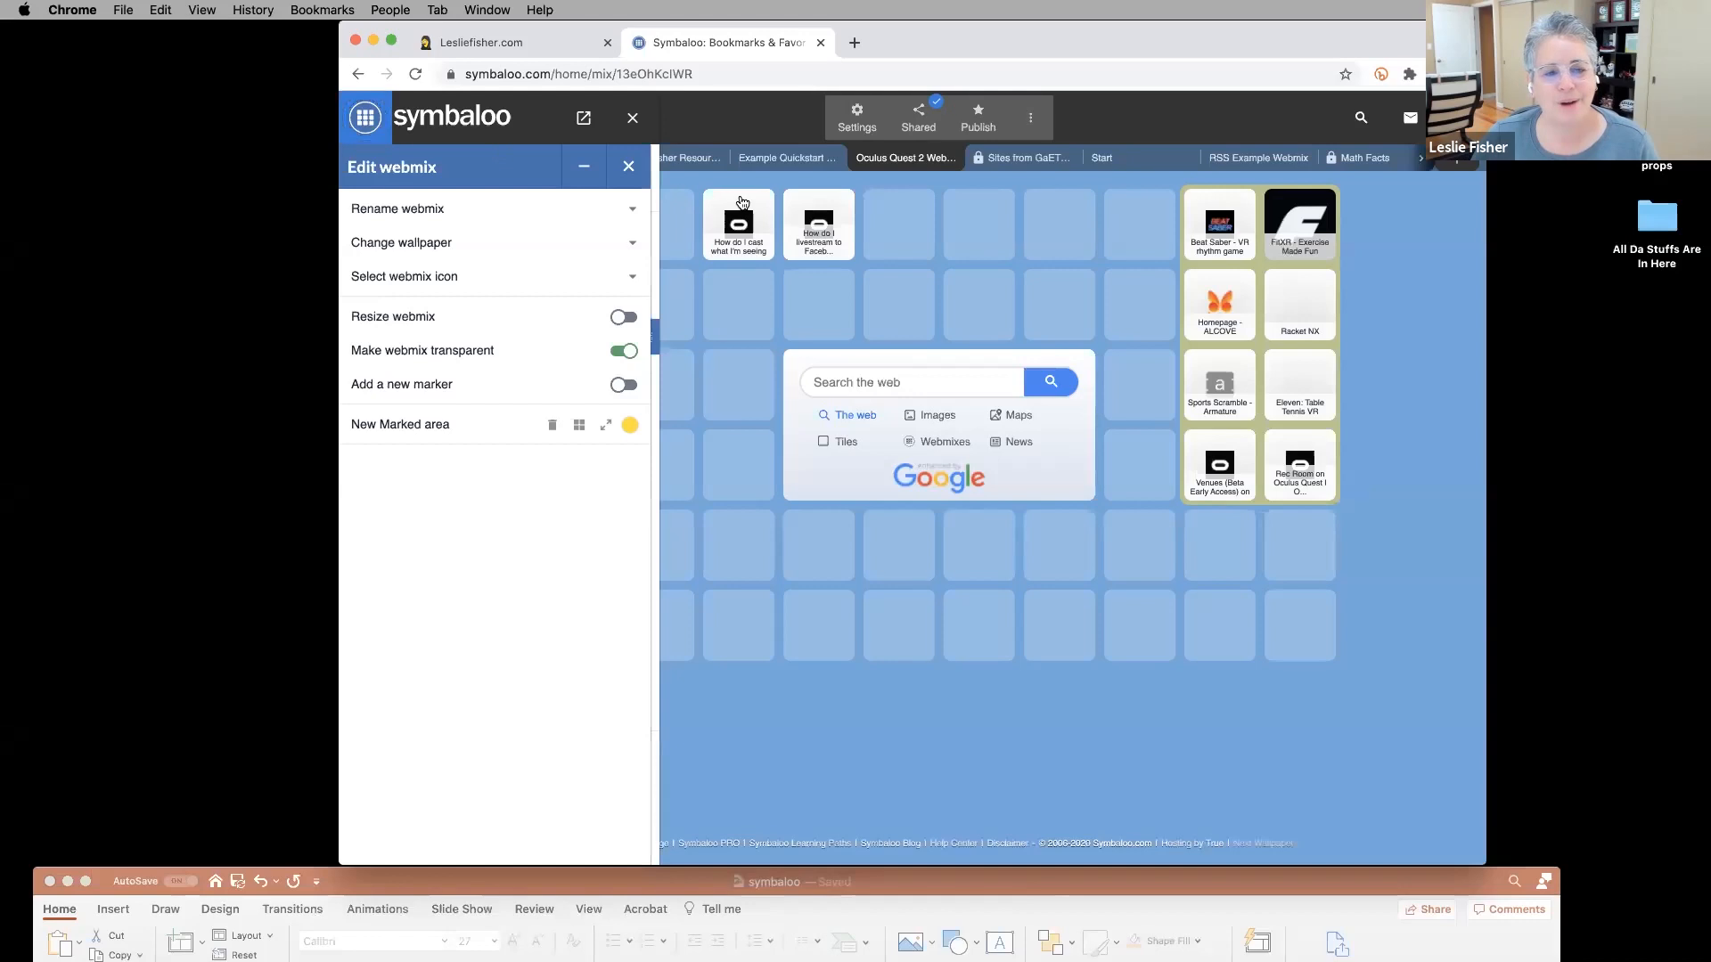
click(631, 118)
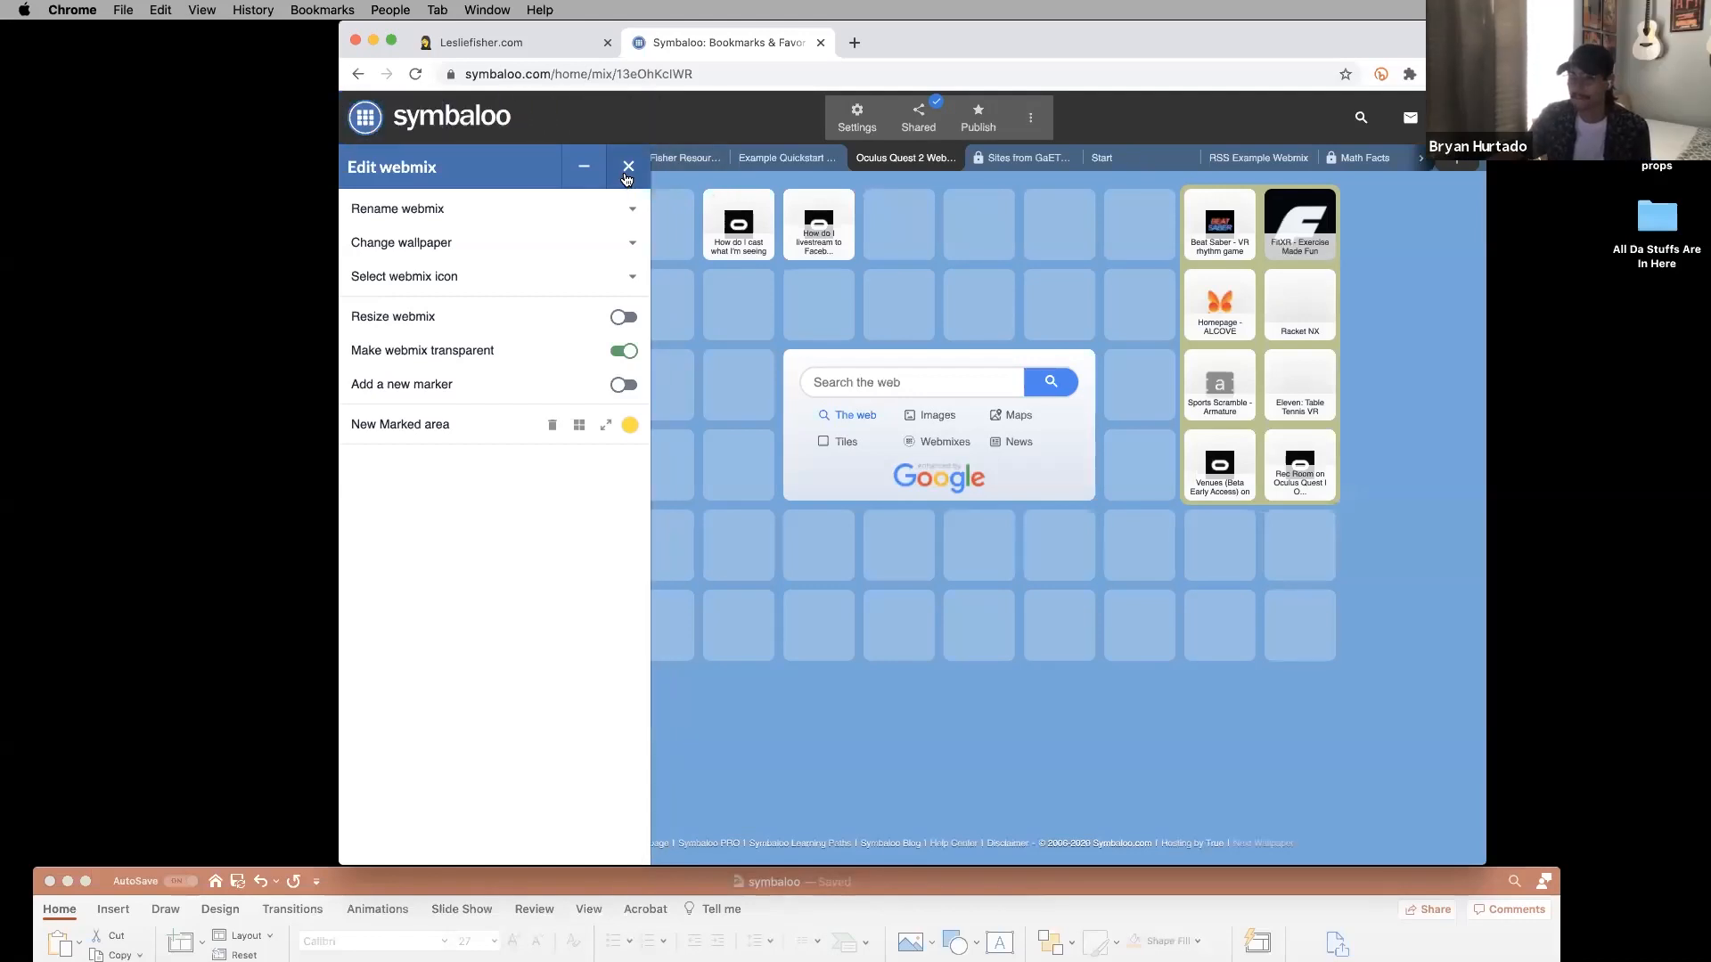
click(744, 656)
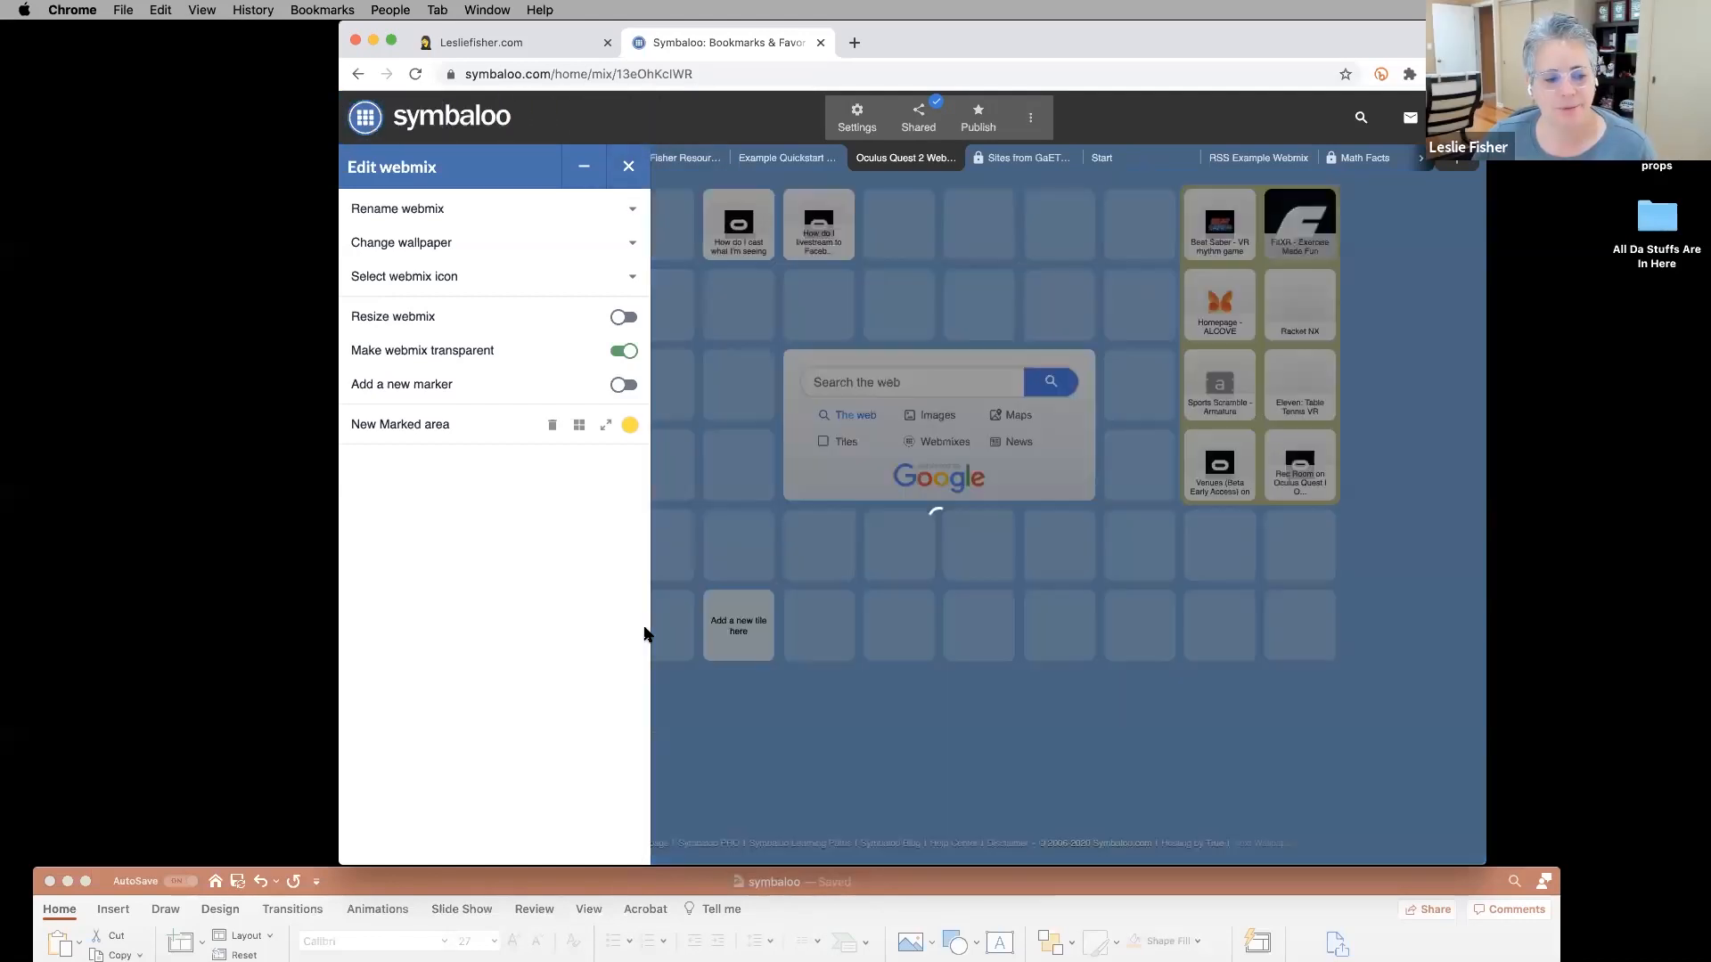
click(583, 167)
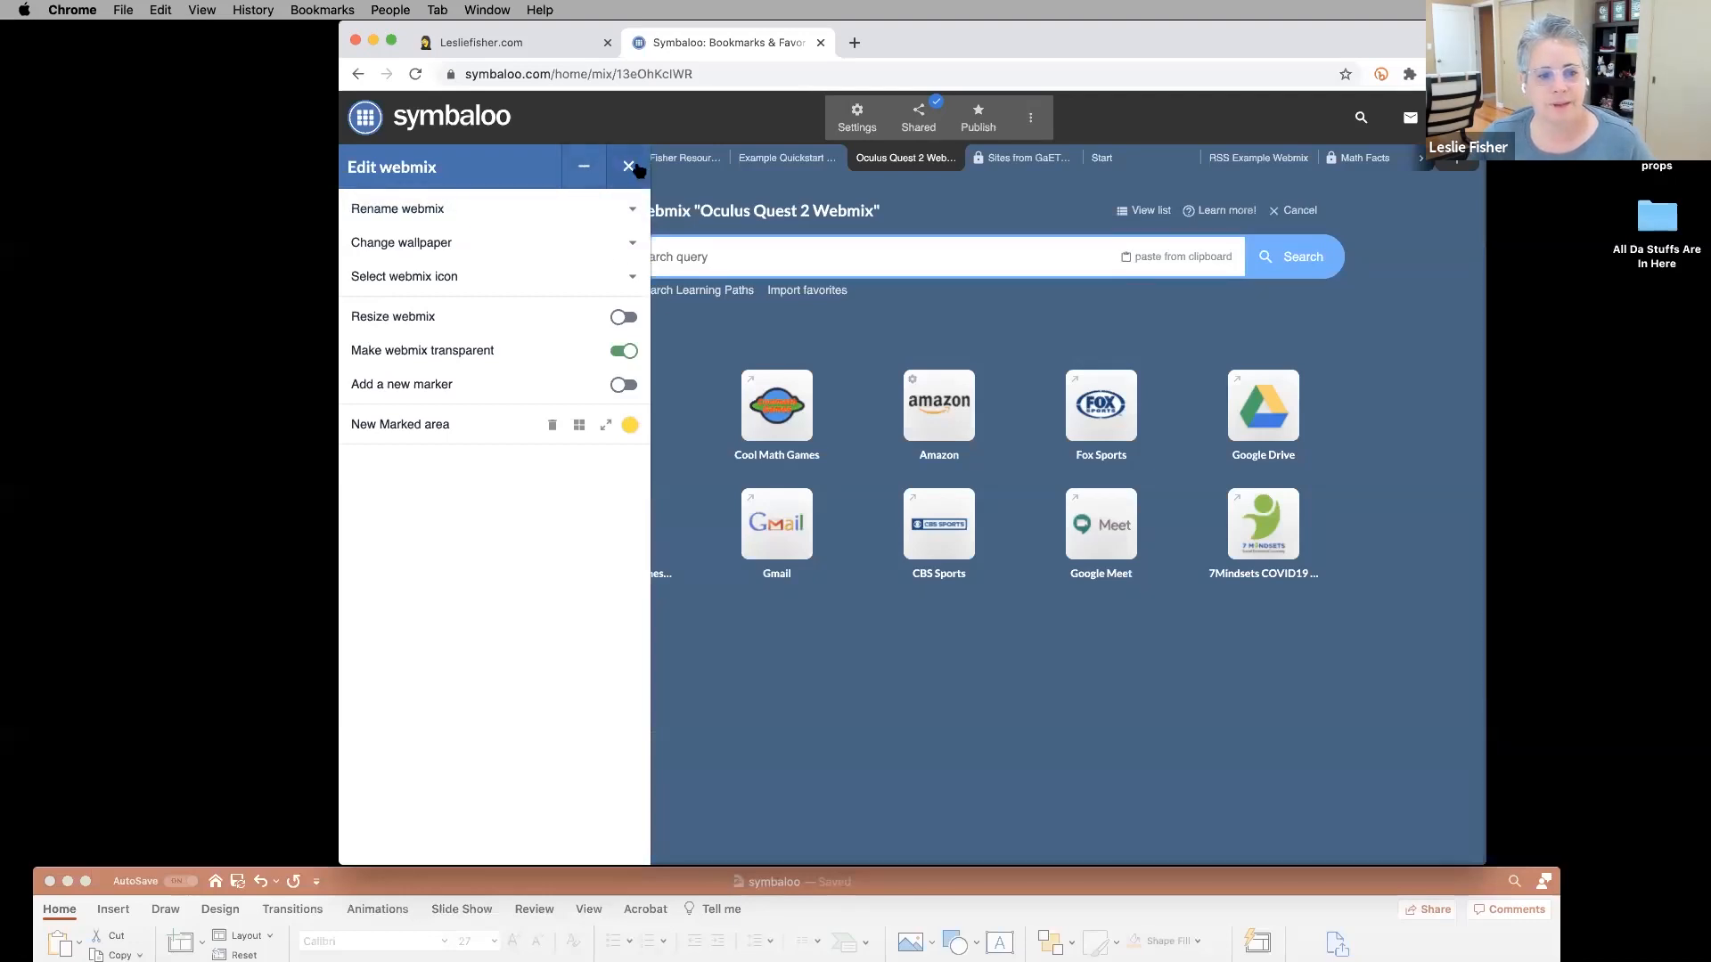
Reload the Symbaloo page from the address bar.
double_click(550, 79)
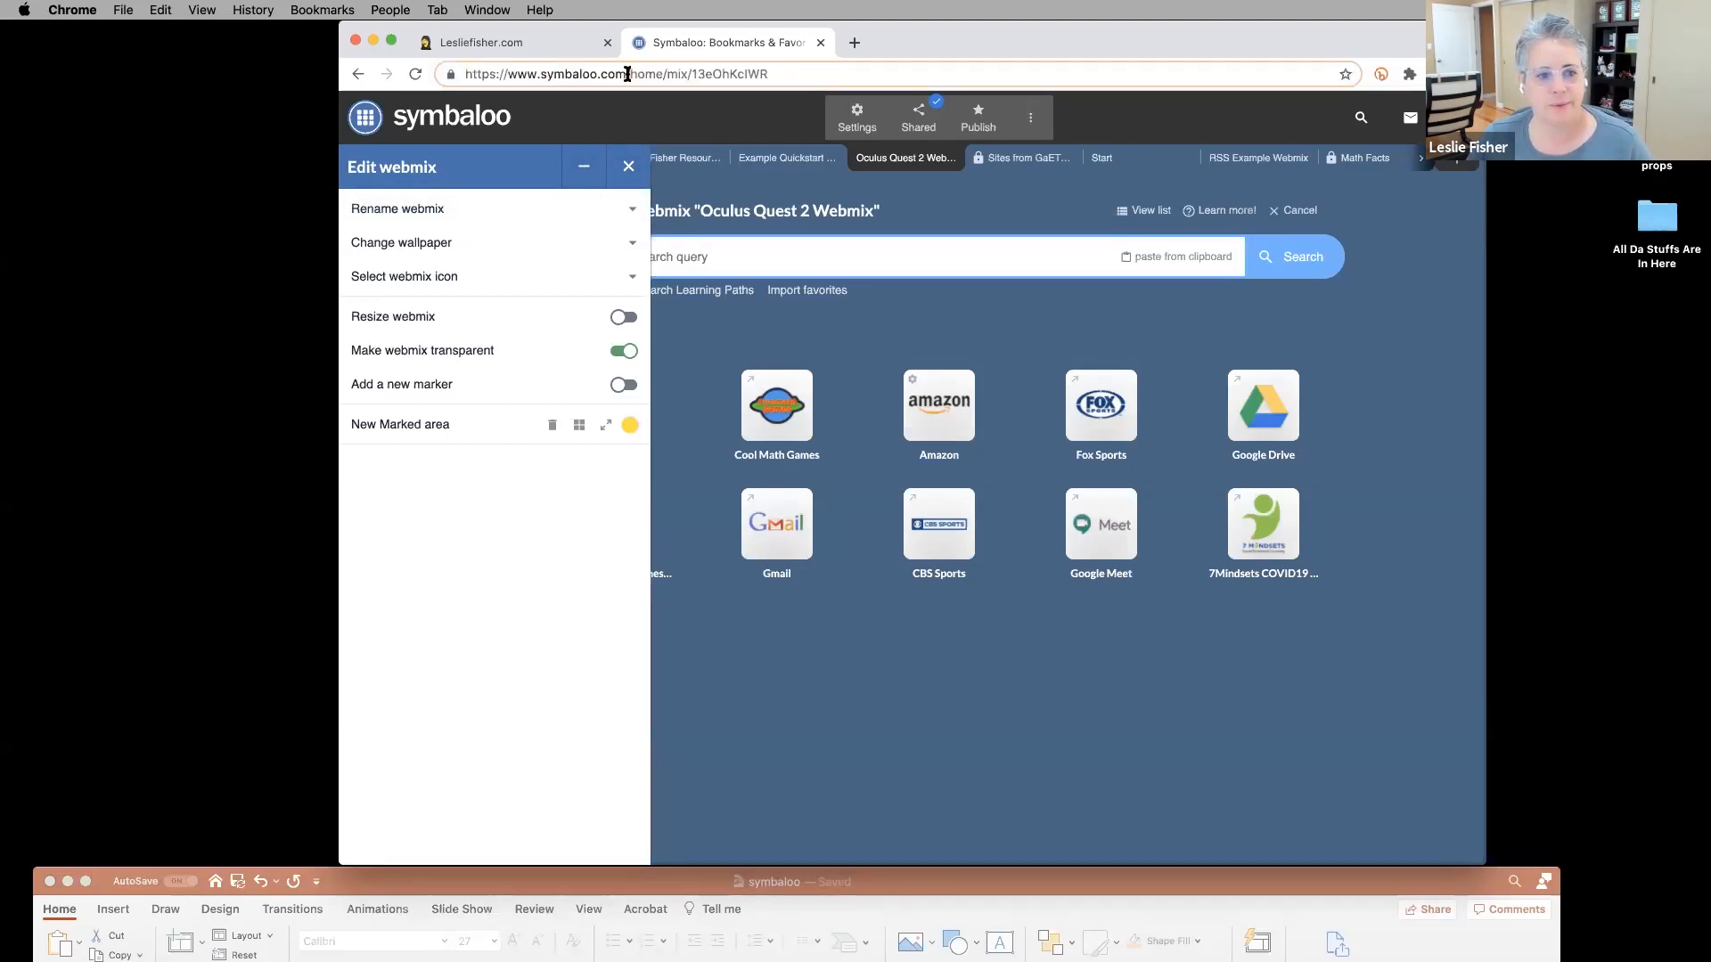
drag(628, 78, 770, 82)
key(Return)
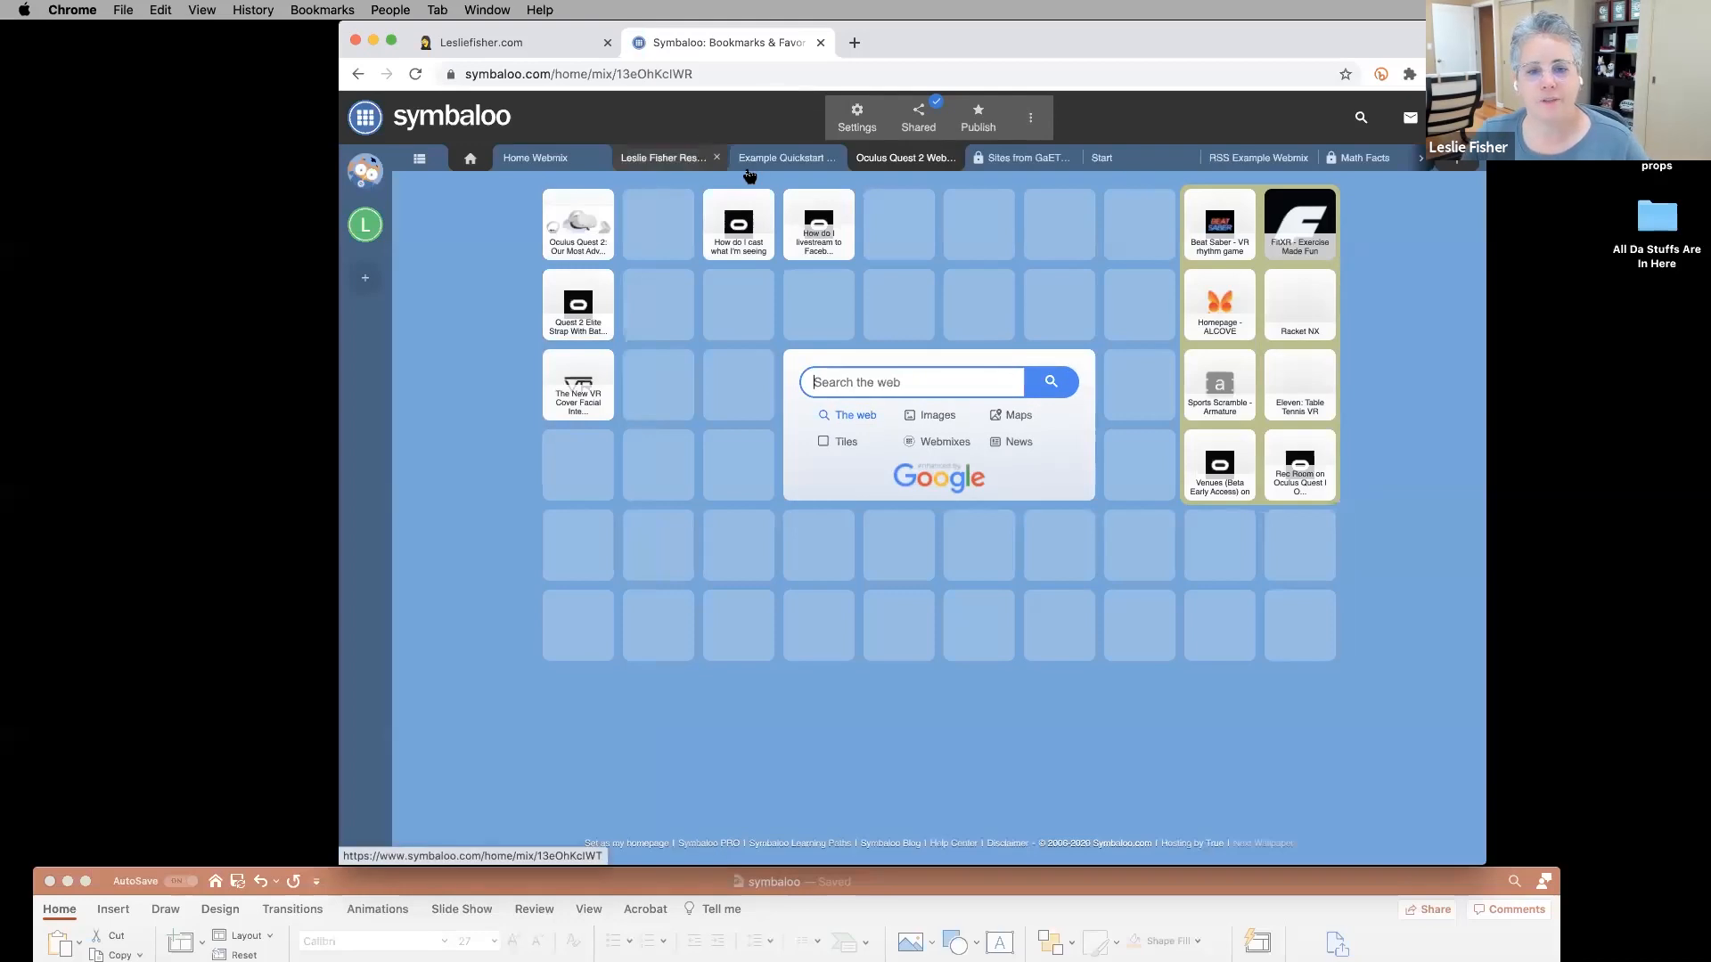
Flip through the Home, resources, Example Quickstart and Math Facts webmixes to reach the Blank Webinar Webmix.
click(545, 164)
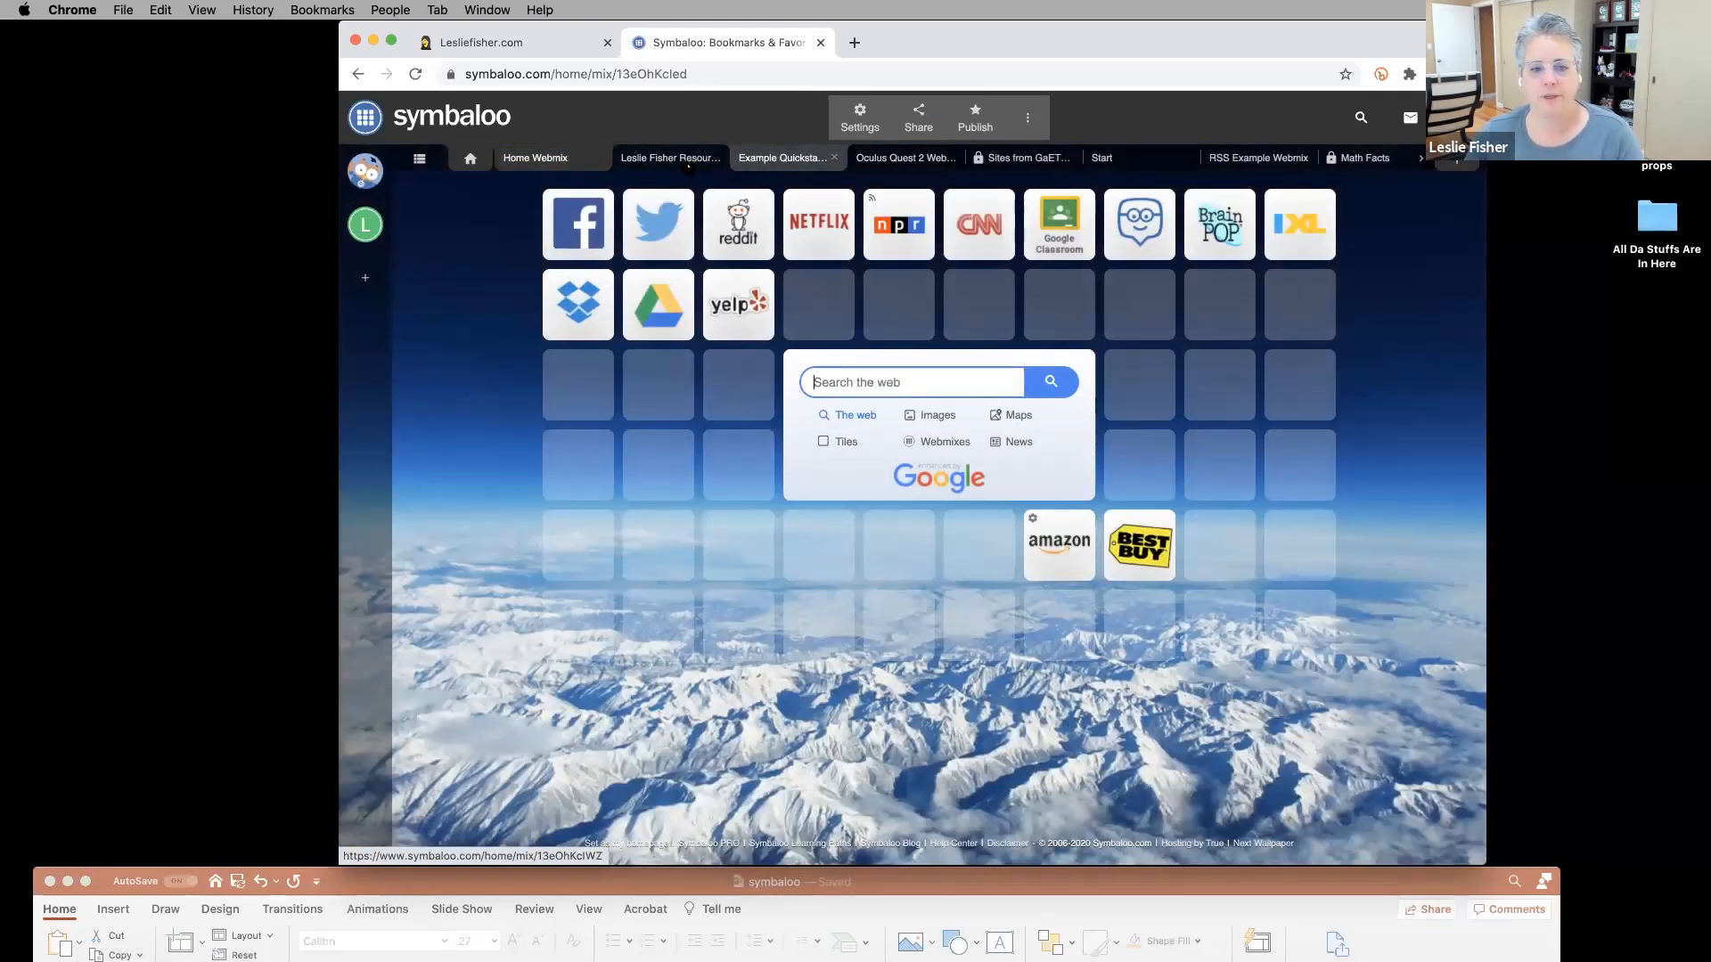
click(683, 164)
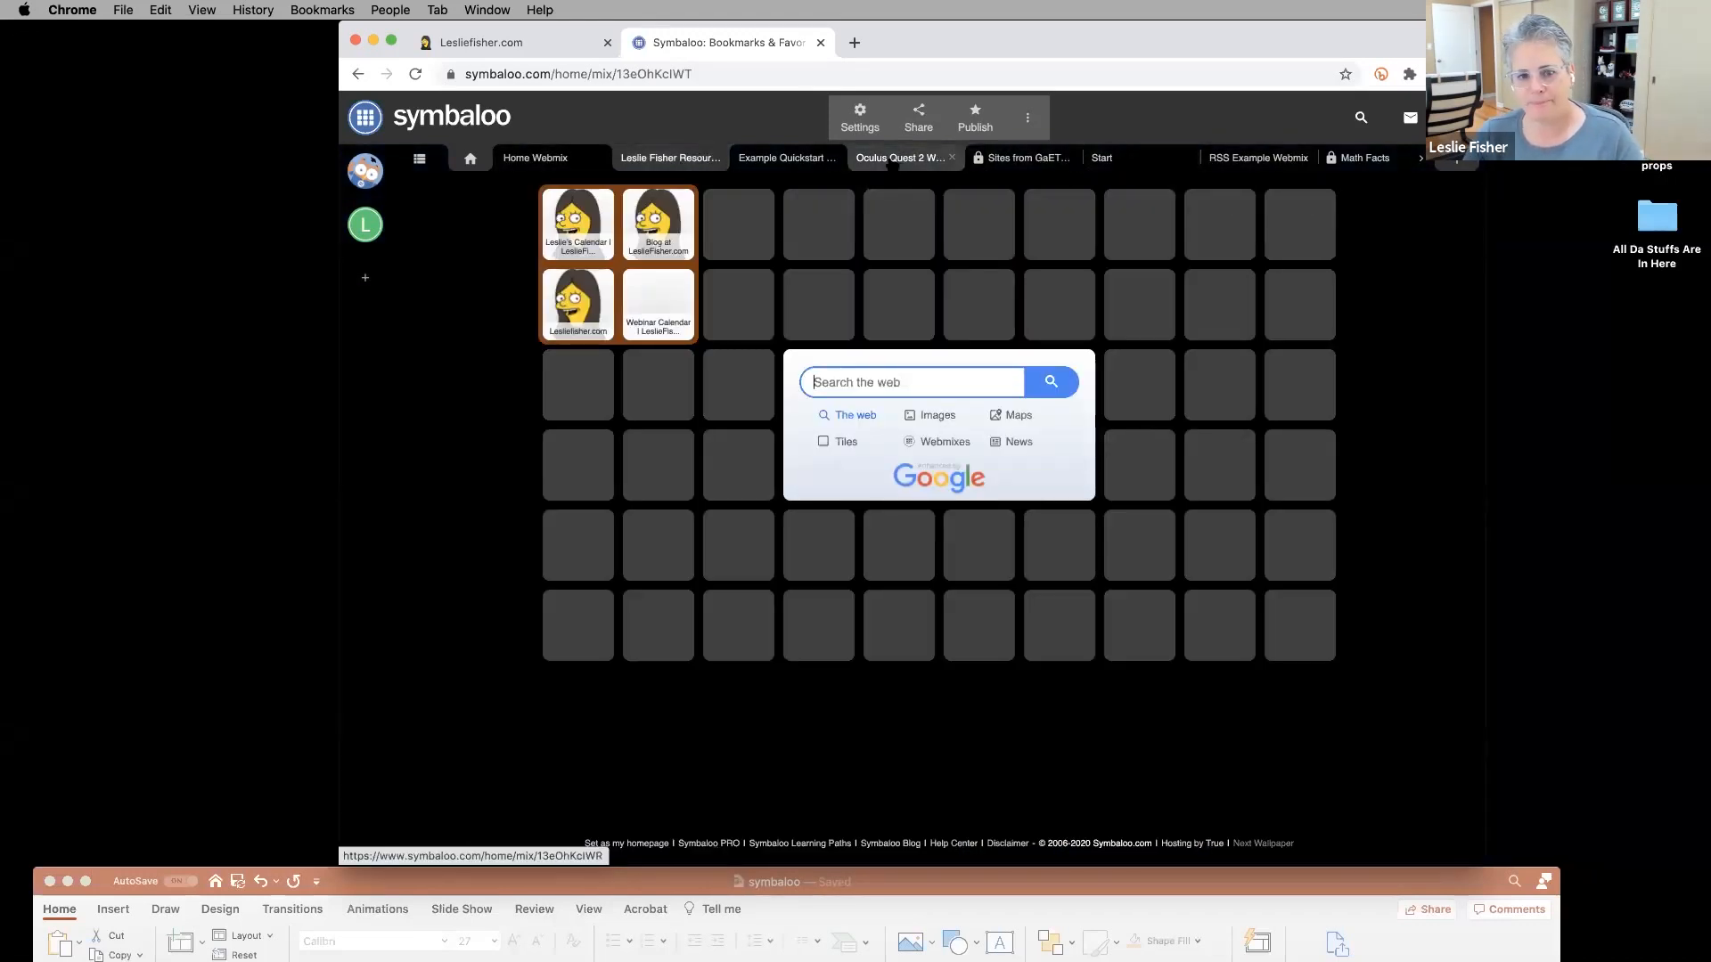
click(787, 157)
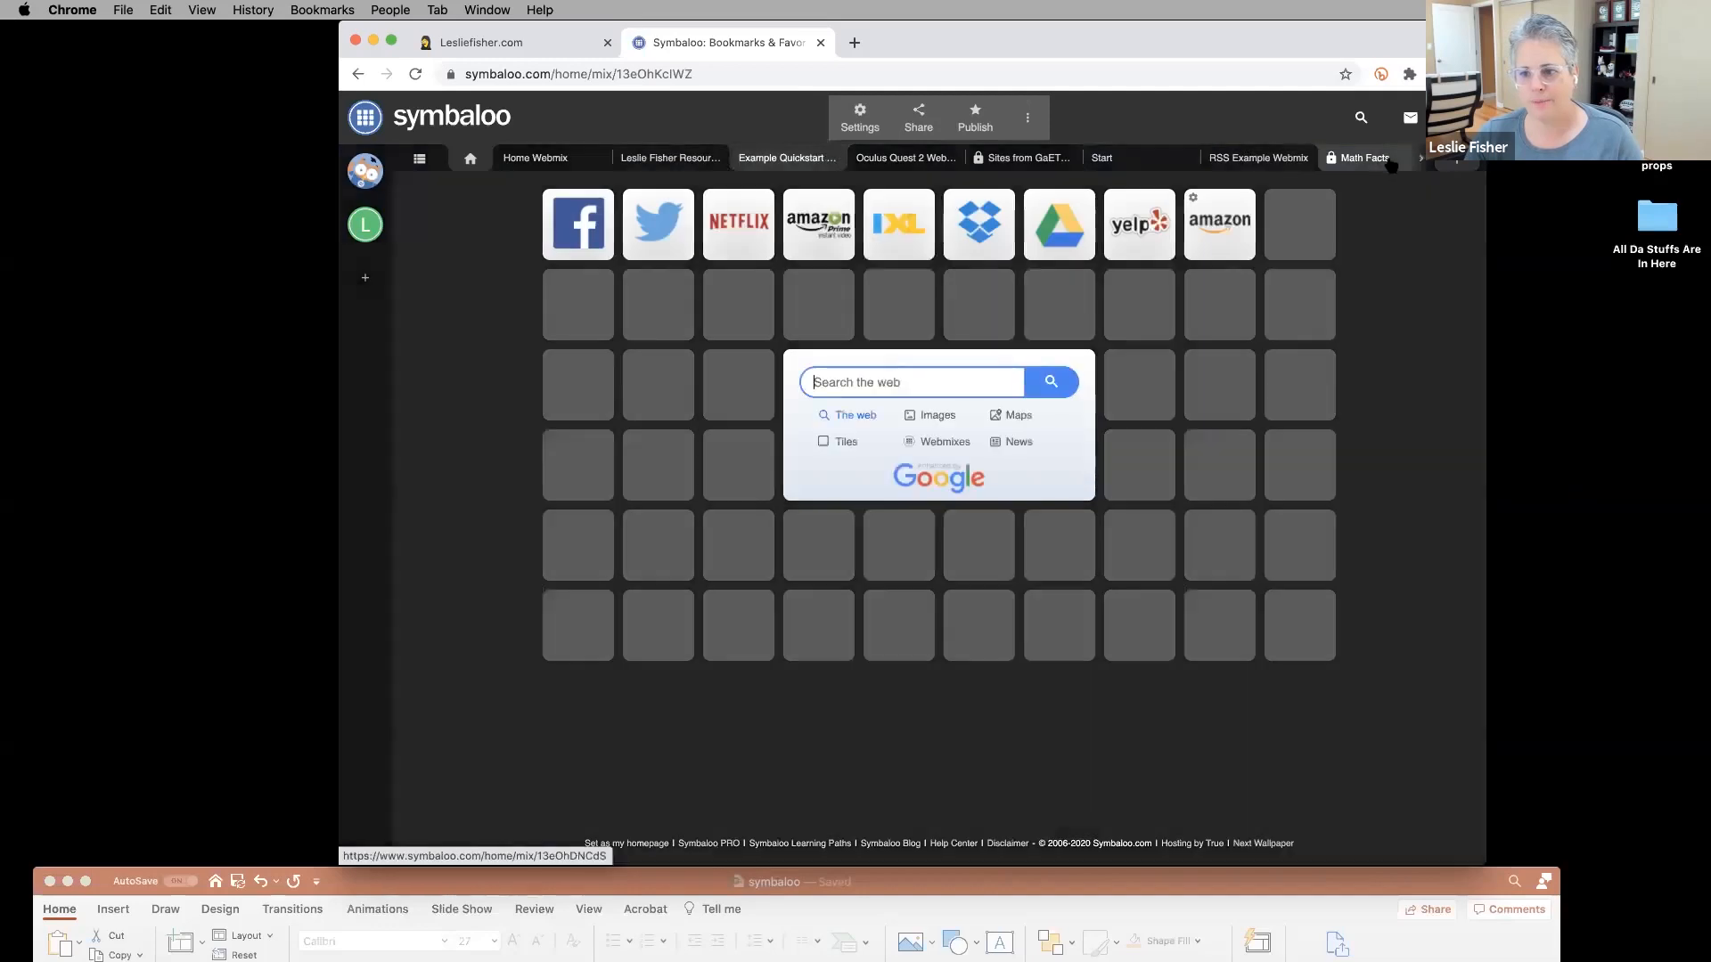
click(1388, 160)
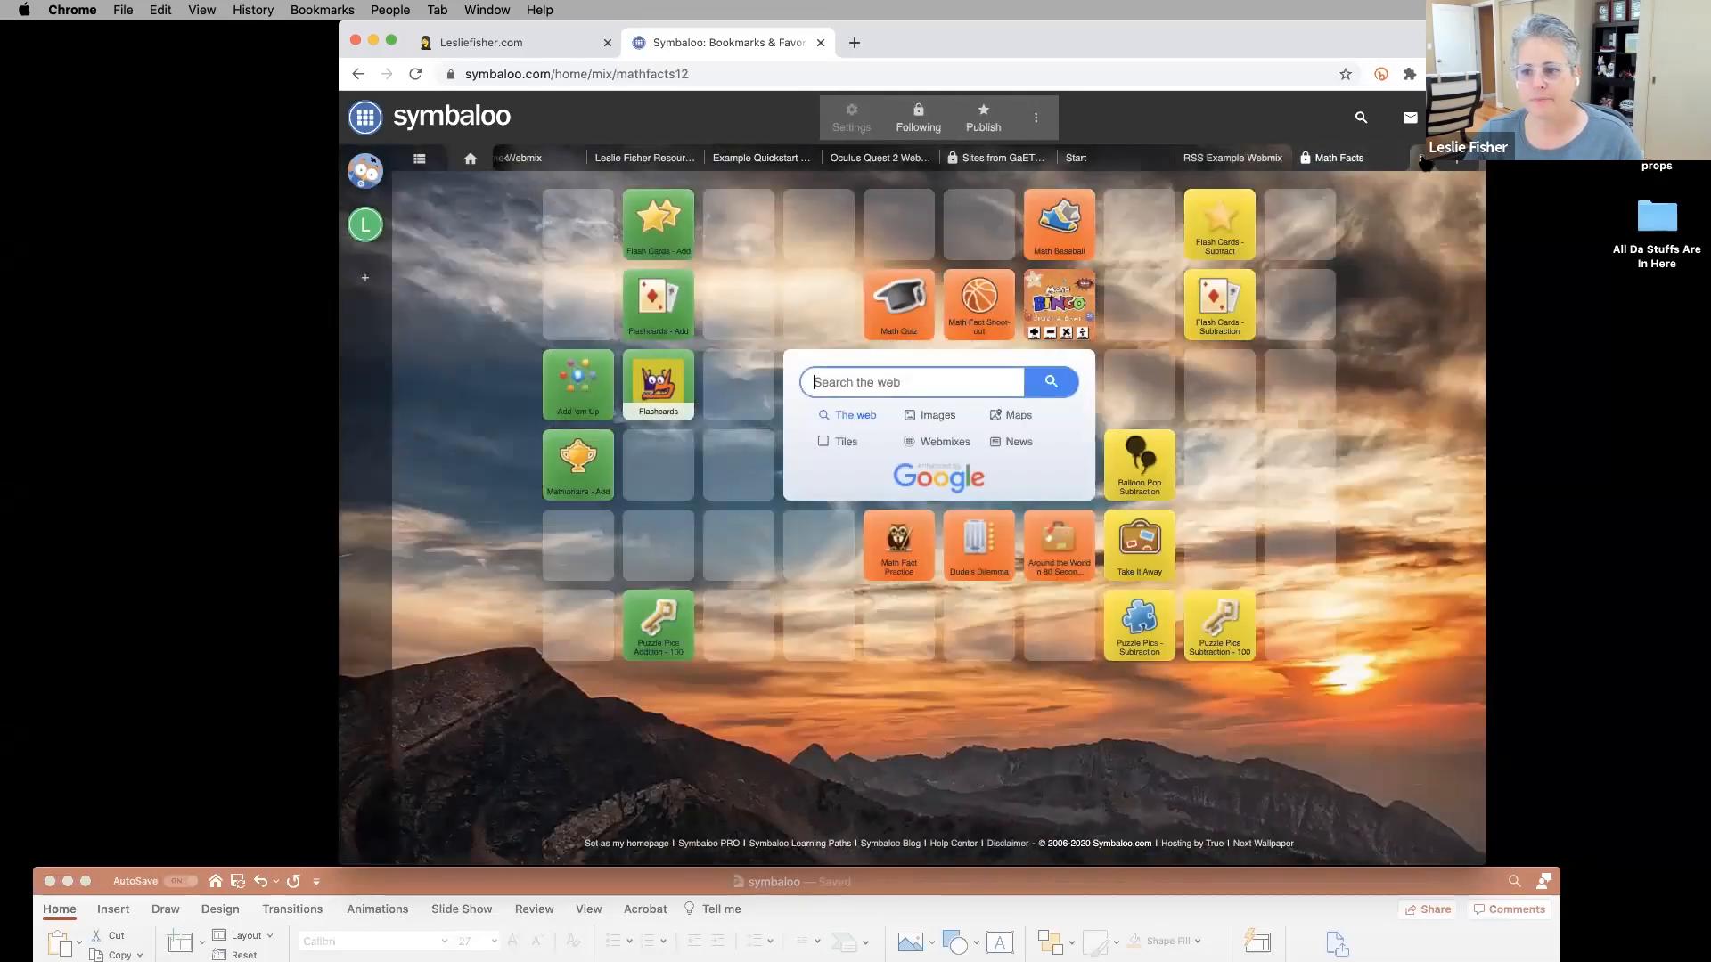
click(1423, 160)
click(1372, 164)
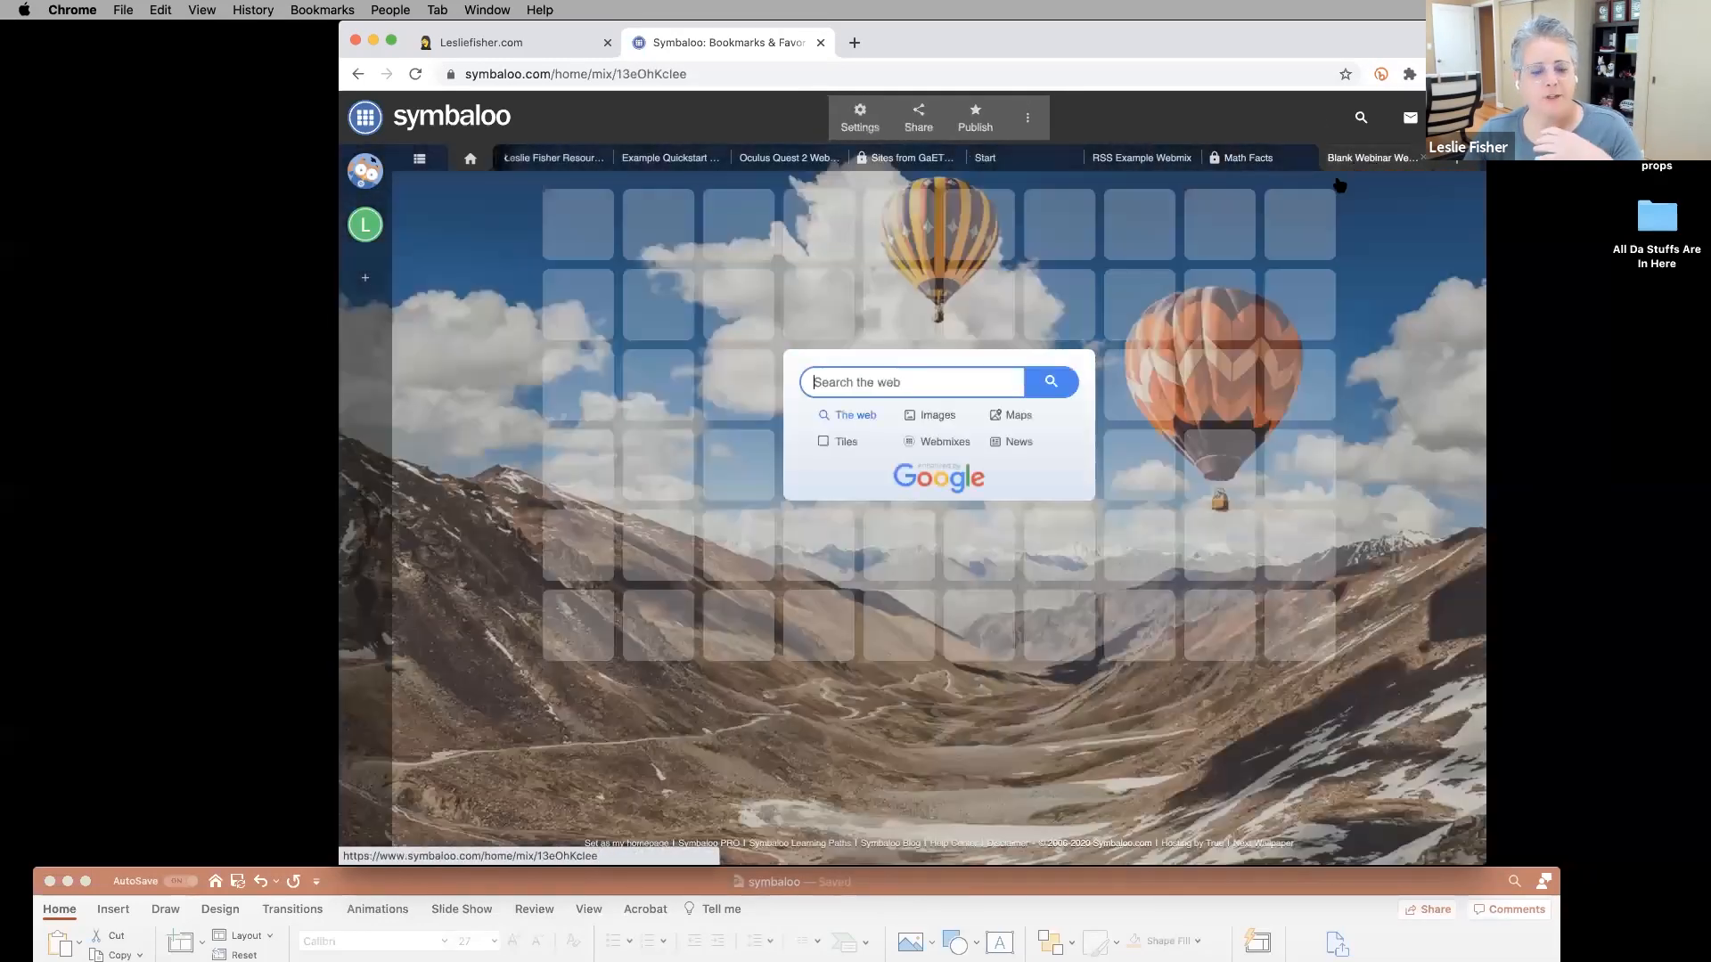
double_click(870, 882)
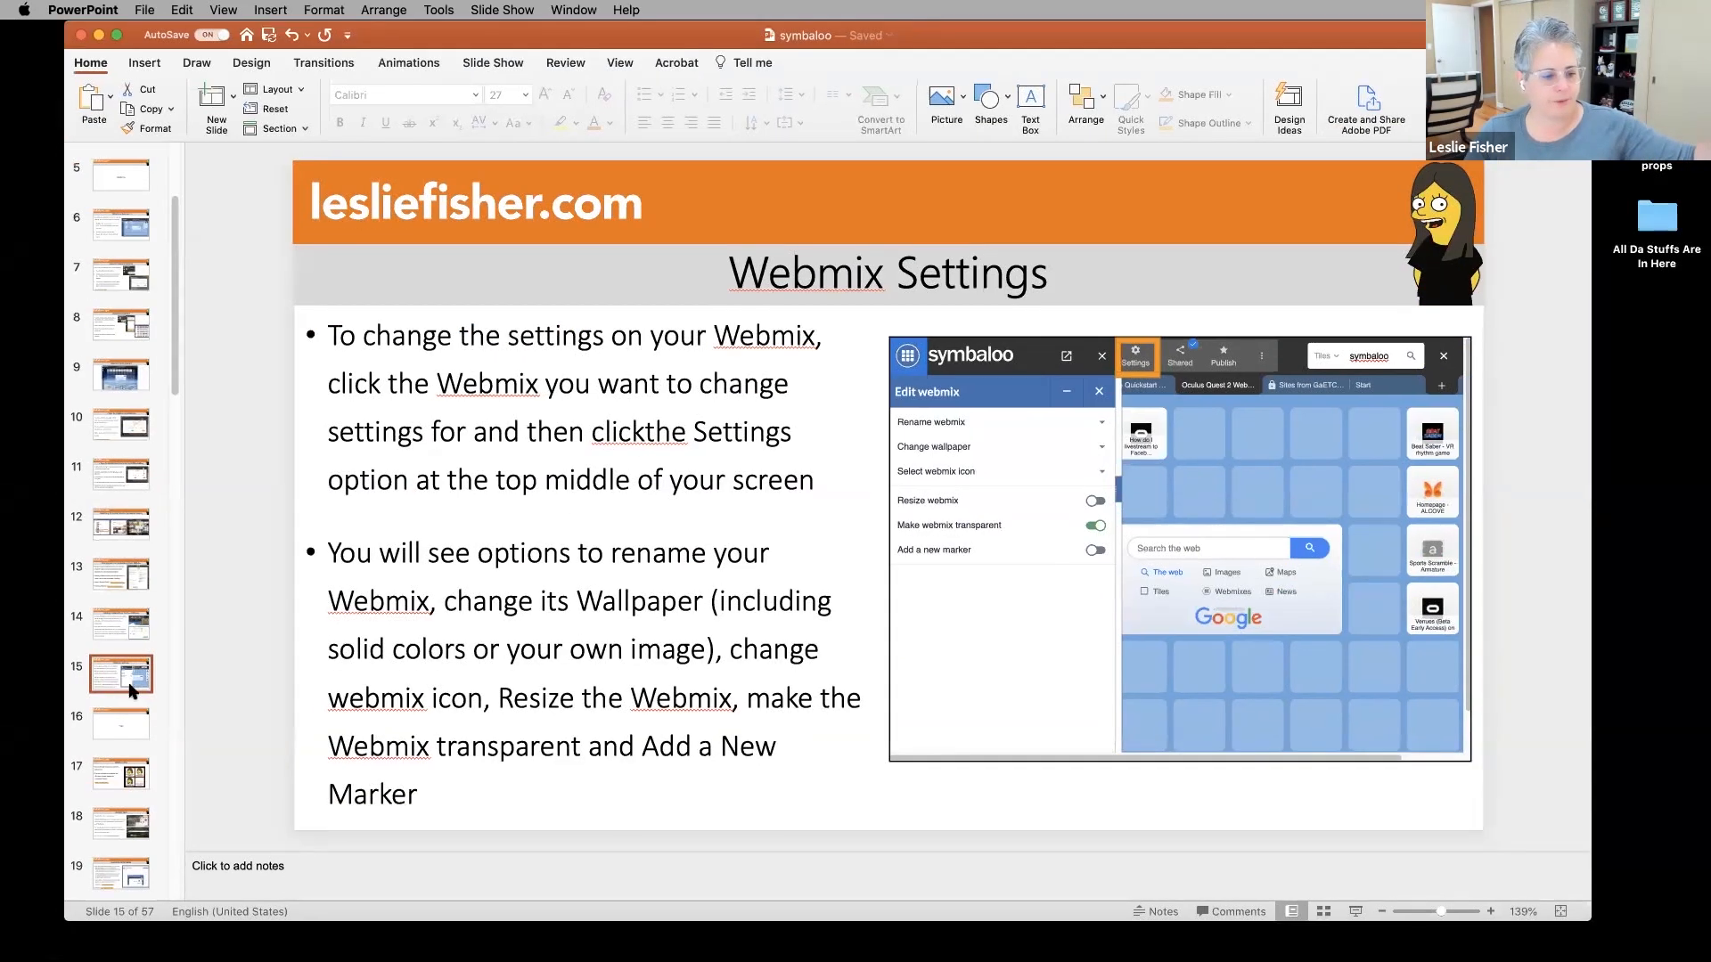
Show slide 16, Tiles, and drag the PowerPoint window low to reveal Symbaloo.
click(107, 727)
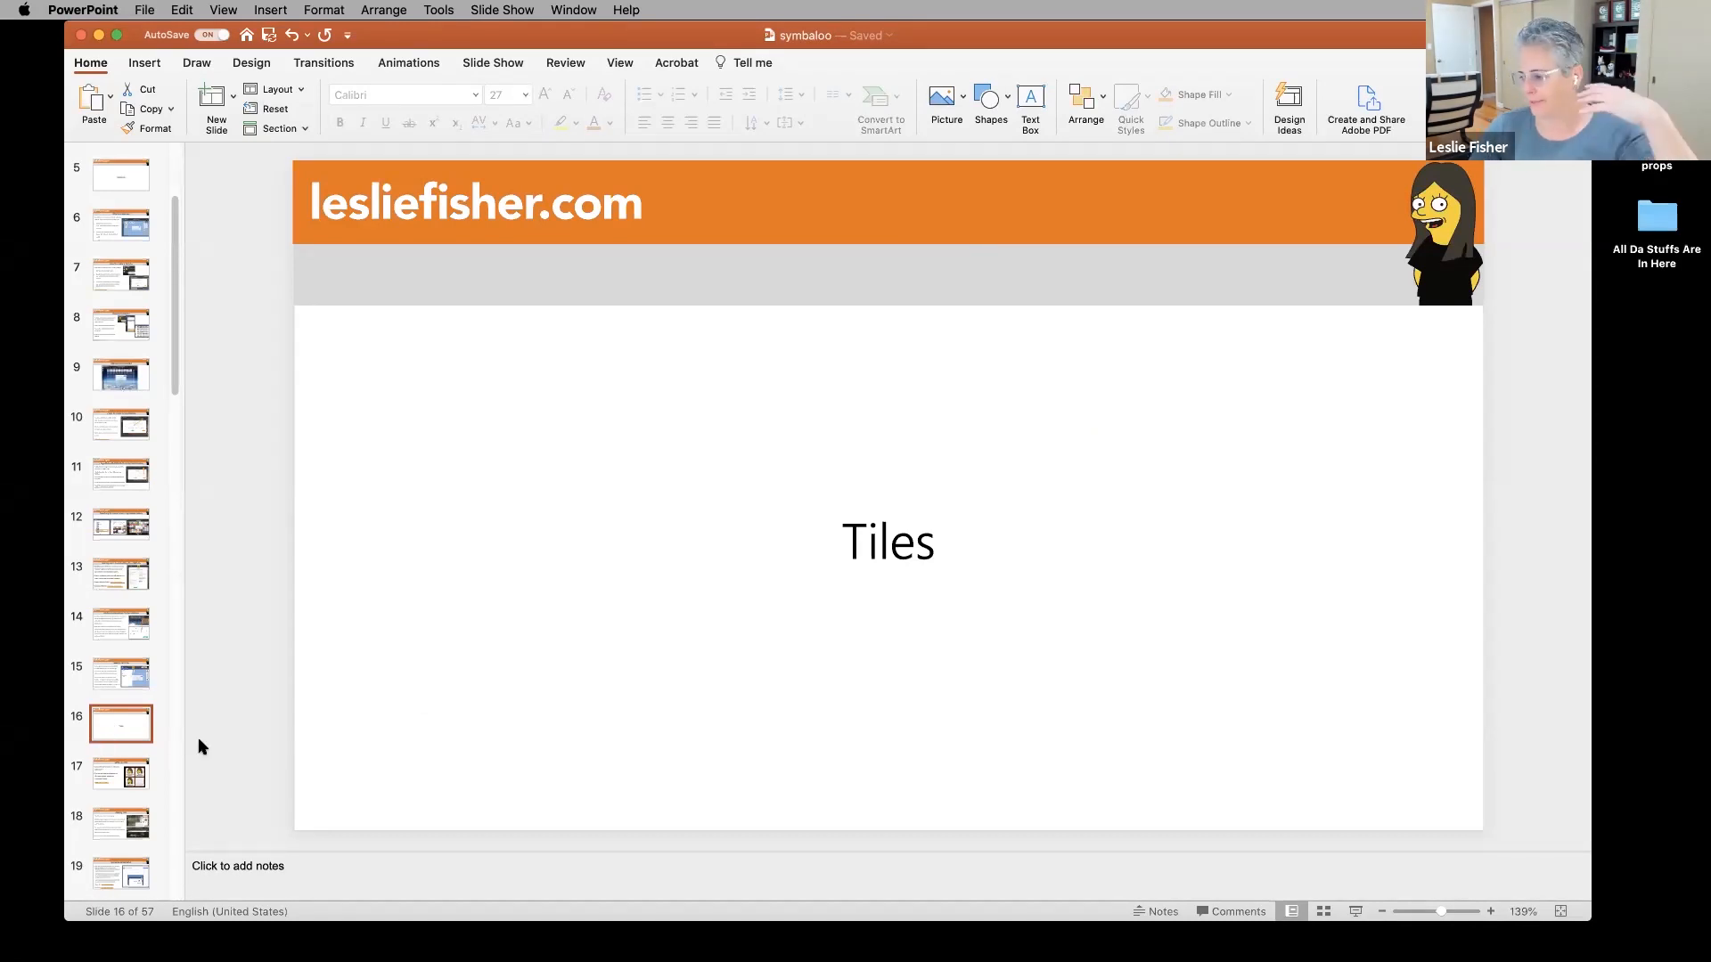
drag(535, 35, 582, 852)
drag(577, 865, 554, 878)
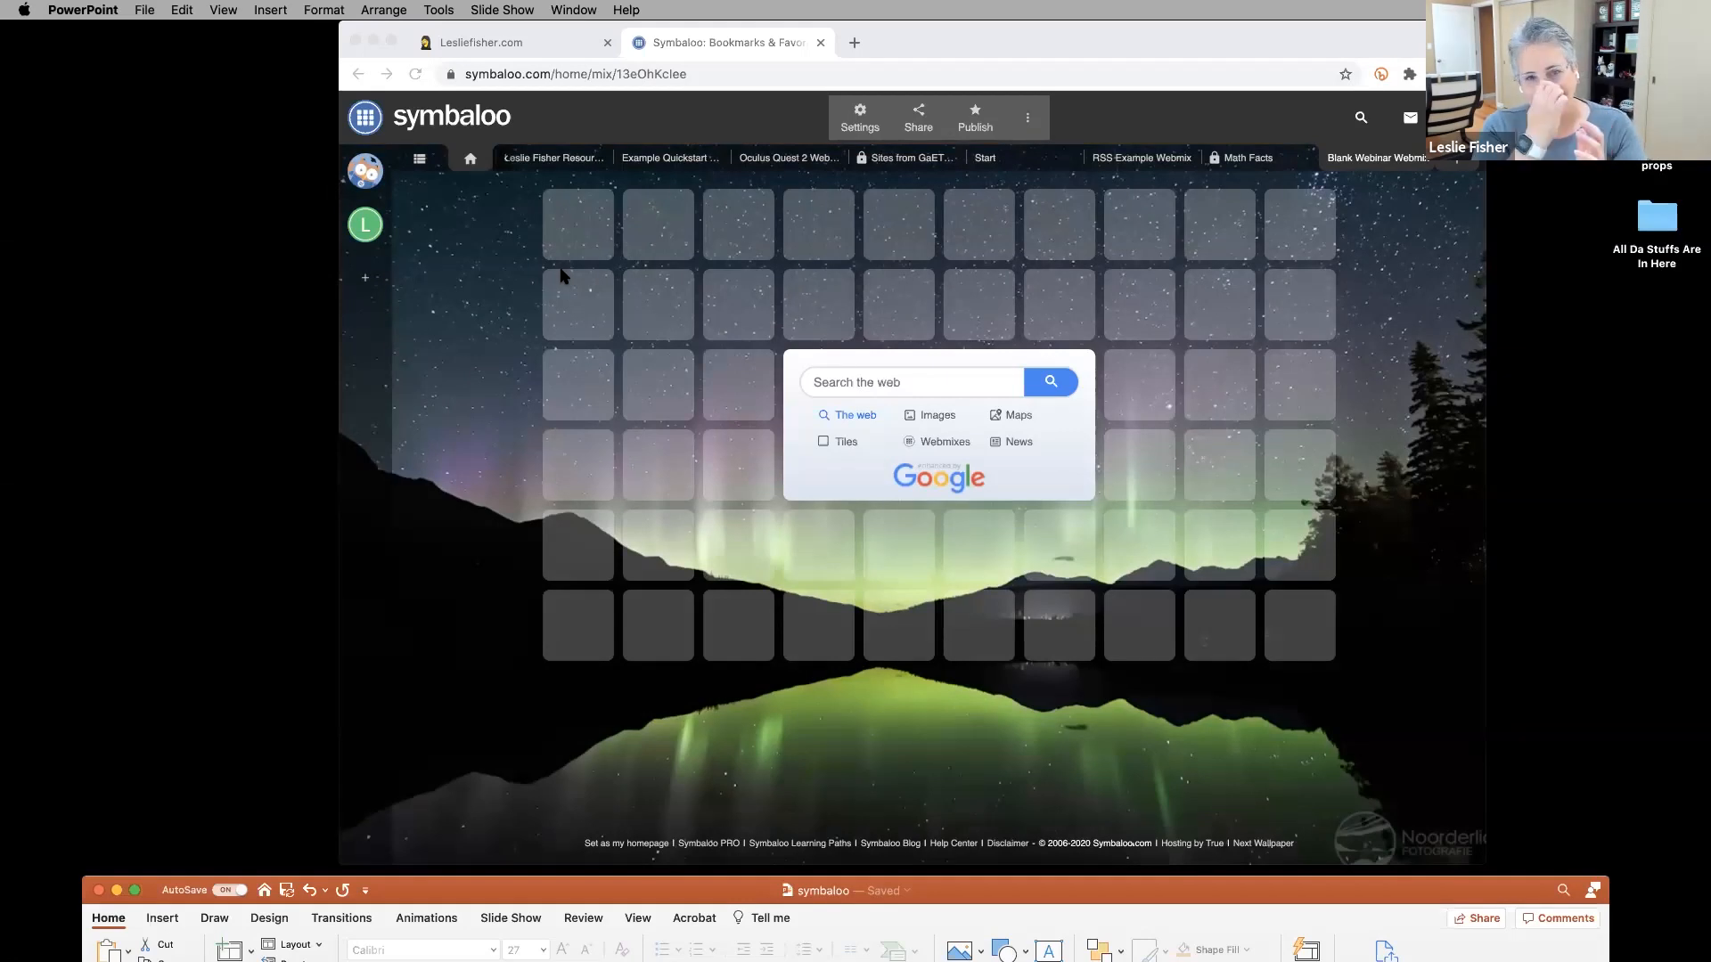
In Chrome, visit the resources webmix, return to the Blank Webinar Webmix, and start adding a tile.
click(939, 50)
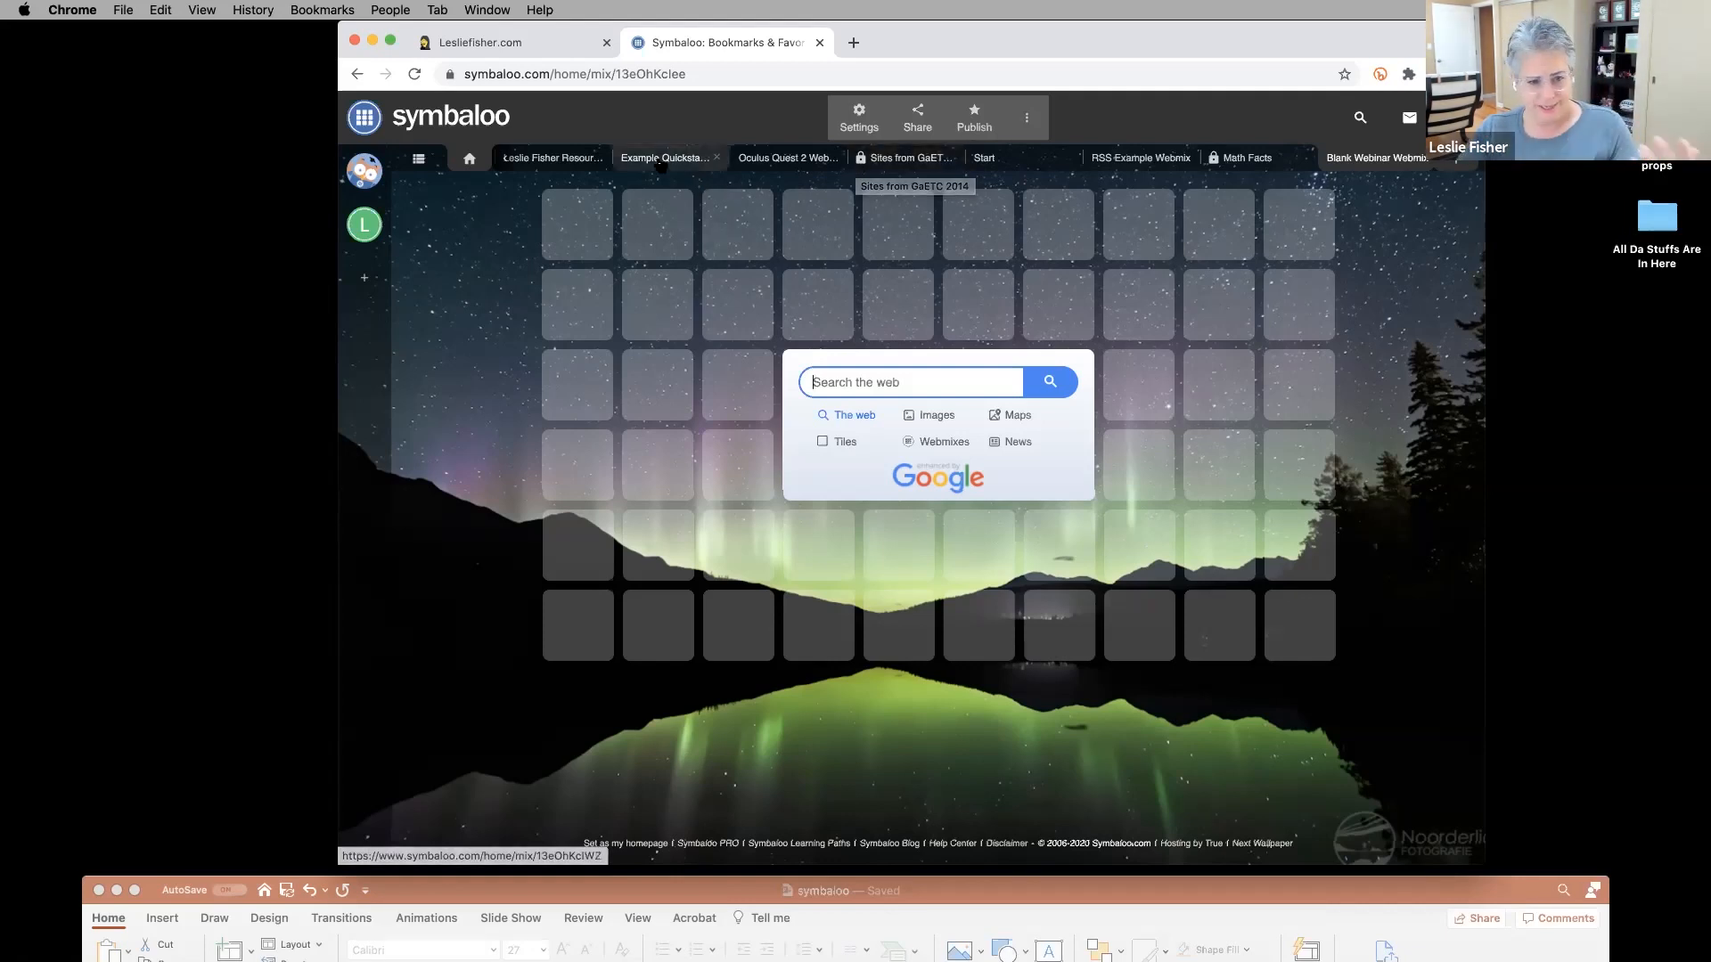
click(574, 165)
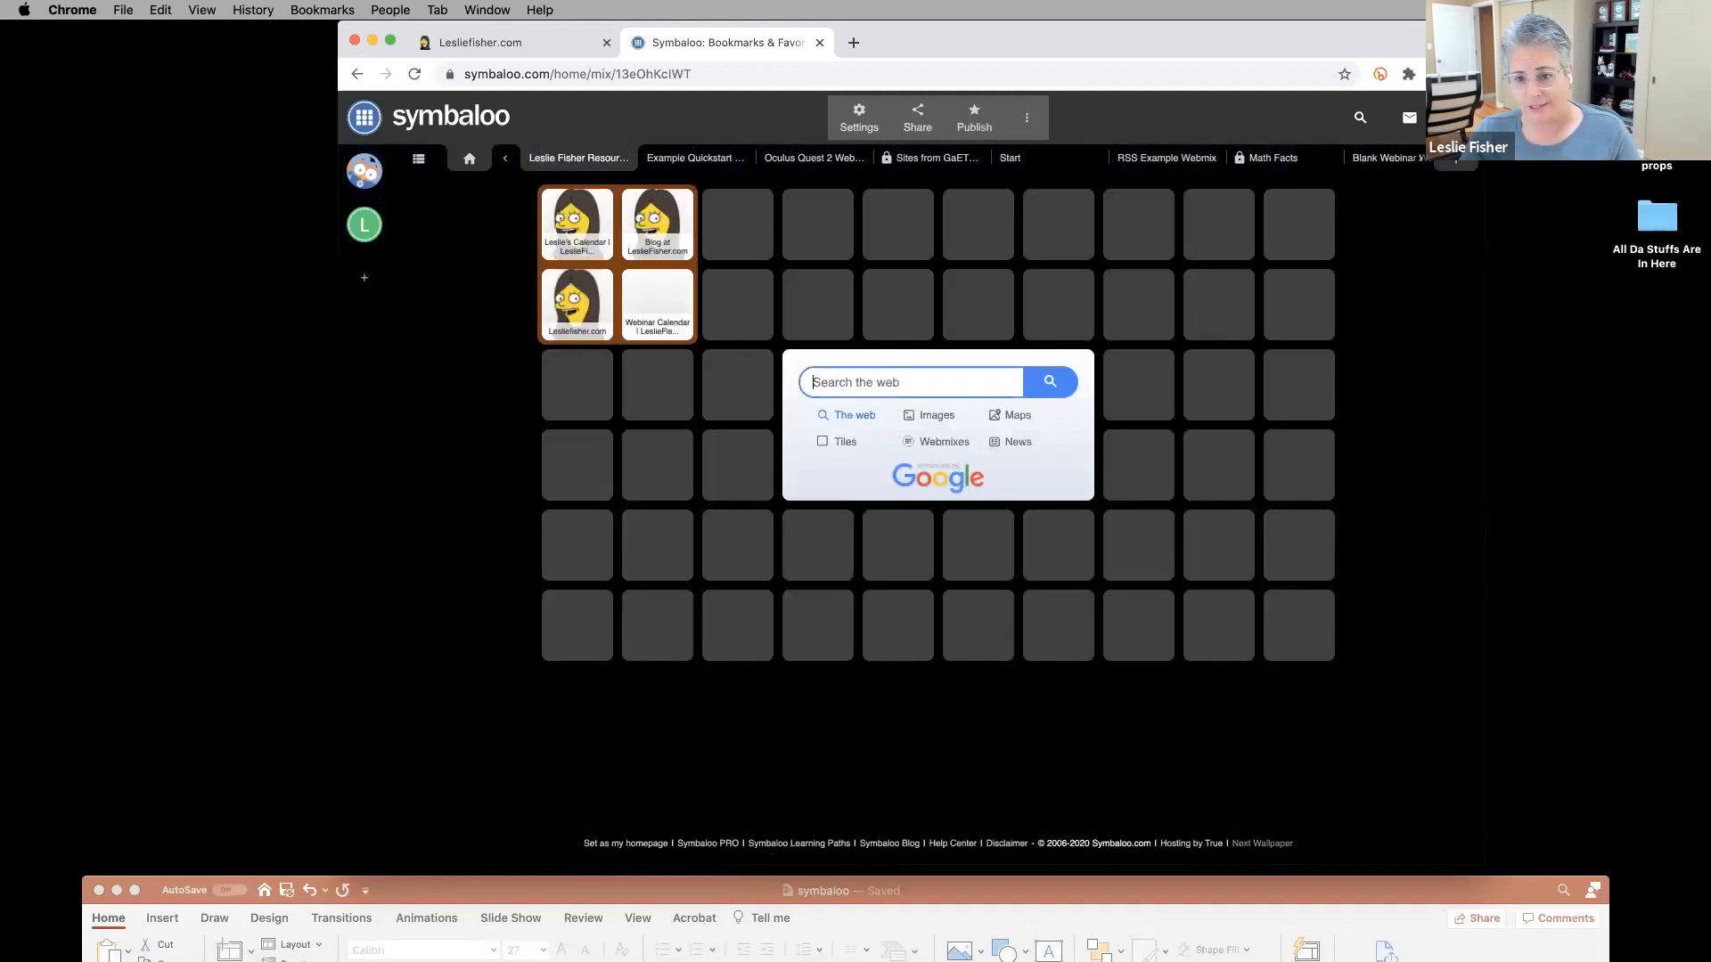
click(1360, 160)
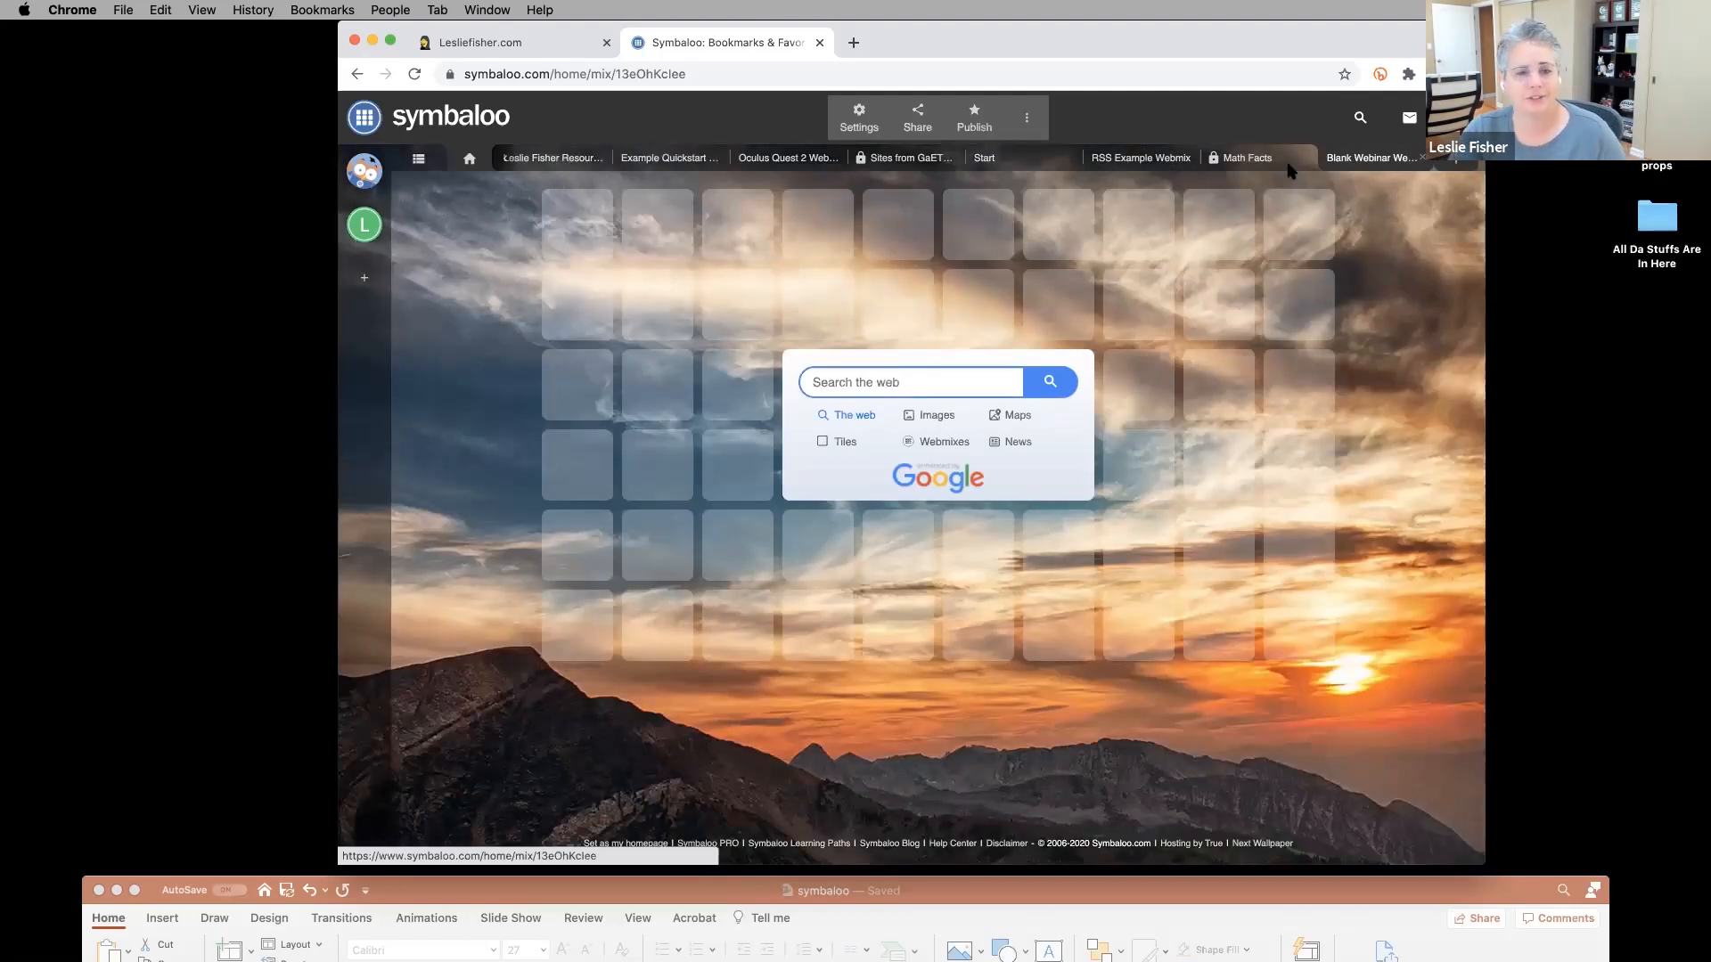
click(586, 254)
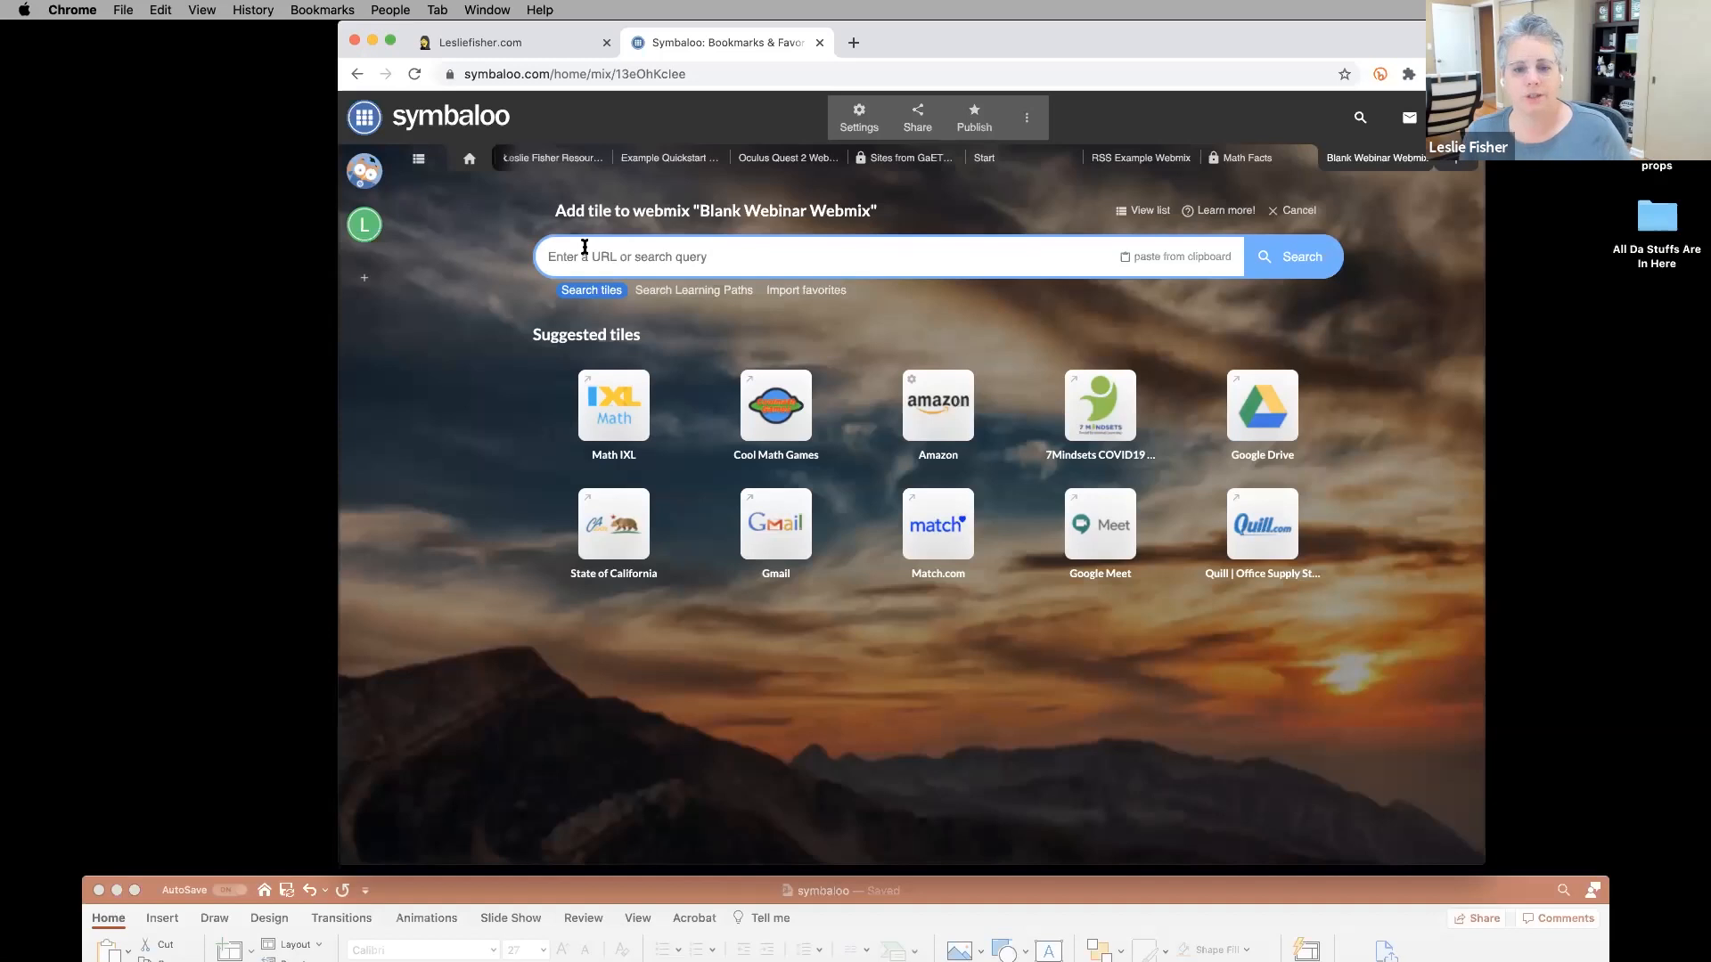
Search 'Math' to add Math Blaster, then PBS Kids | Math in the next slot.
text(Math)
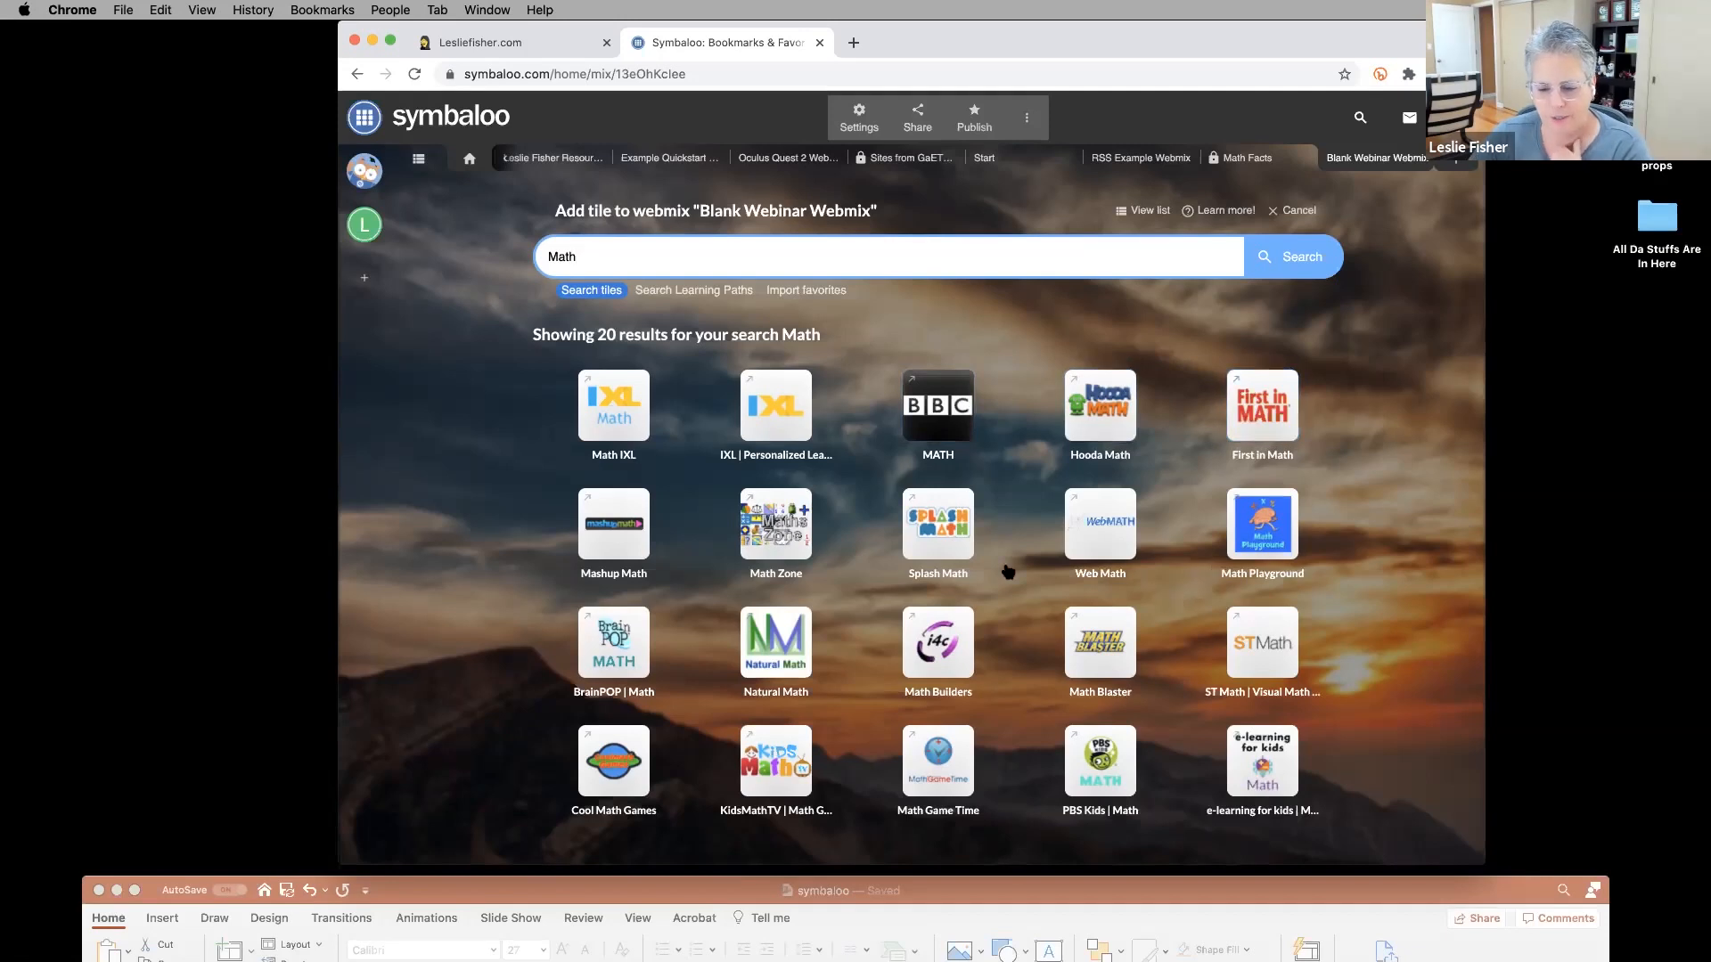
click(1097, 647)
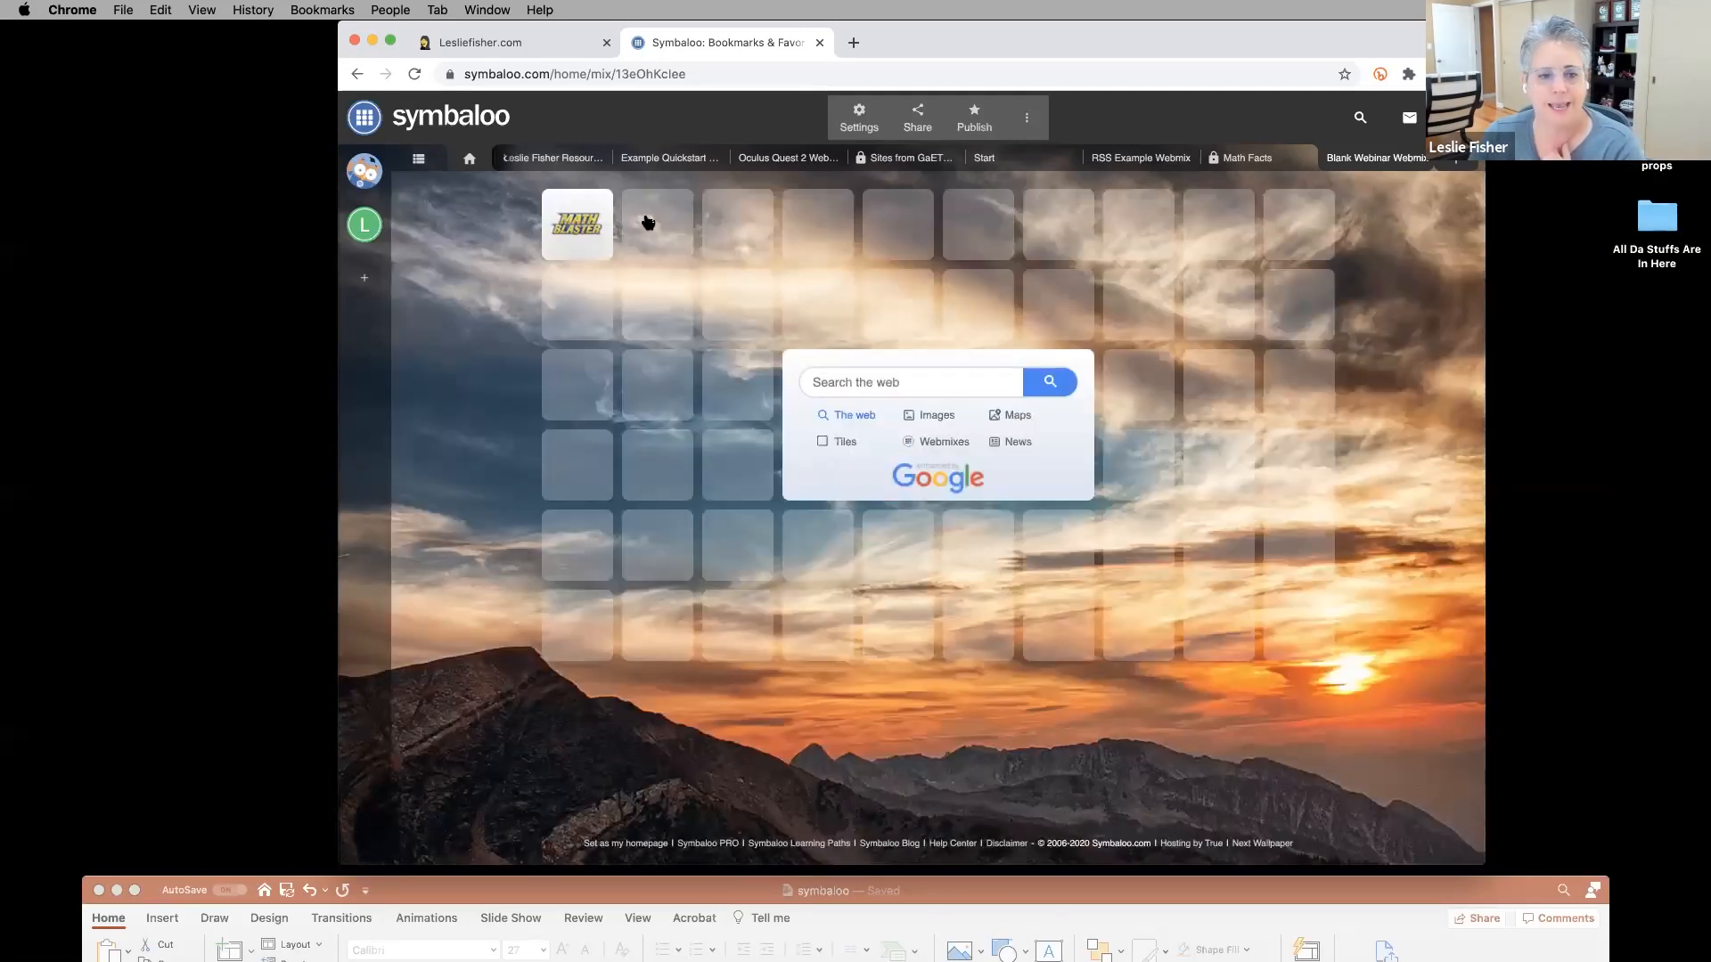
click(647, 222)
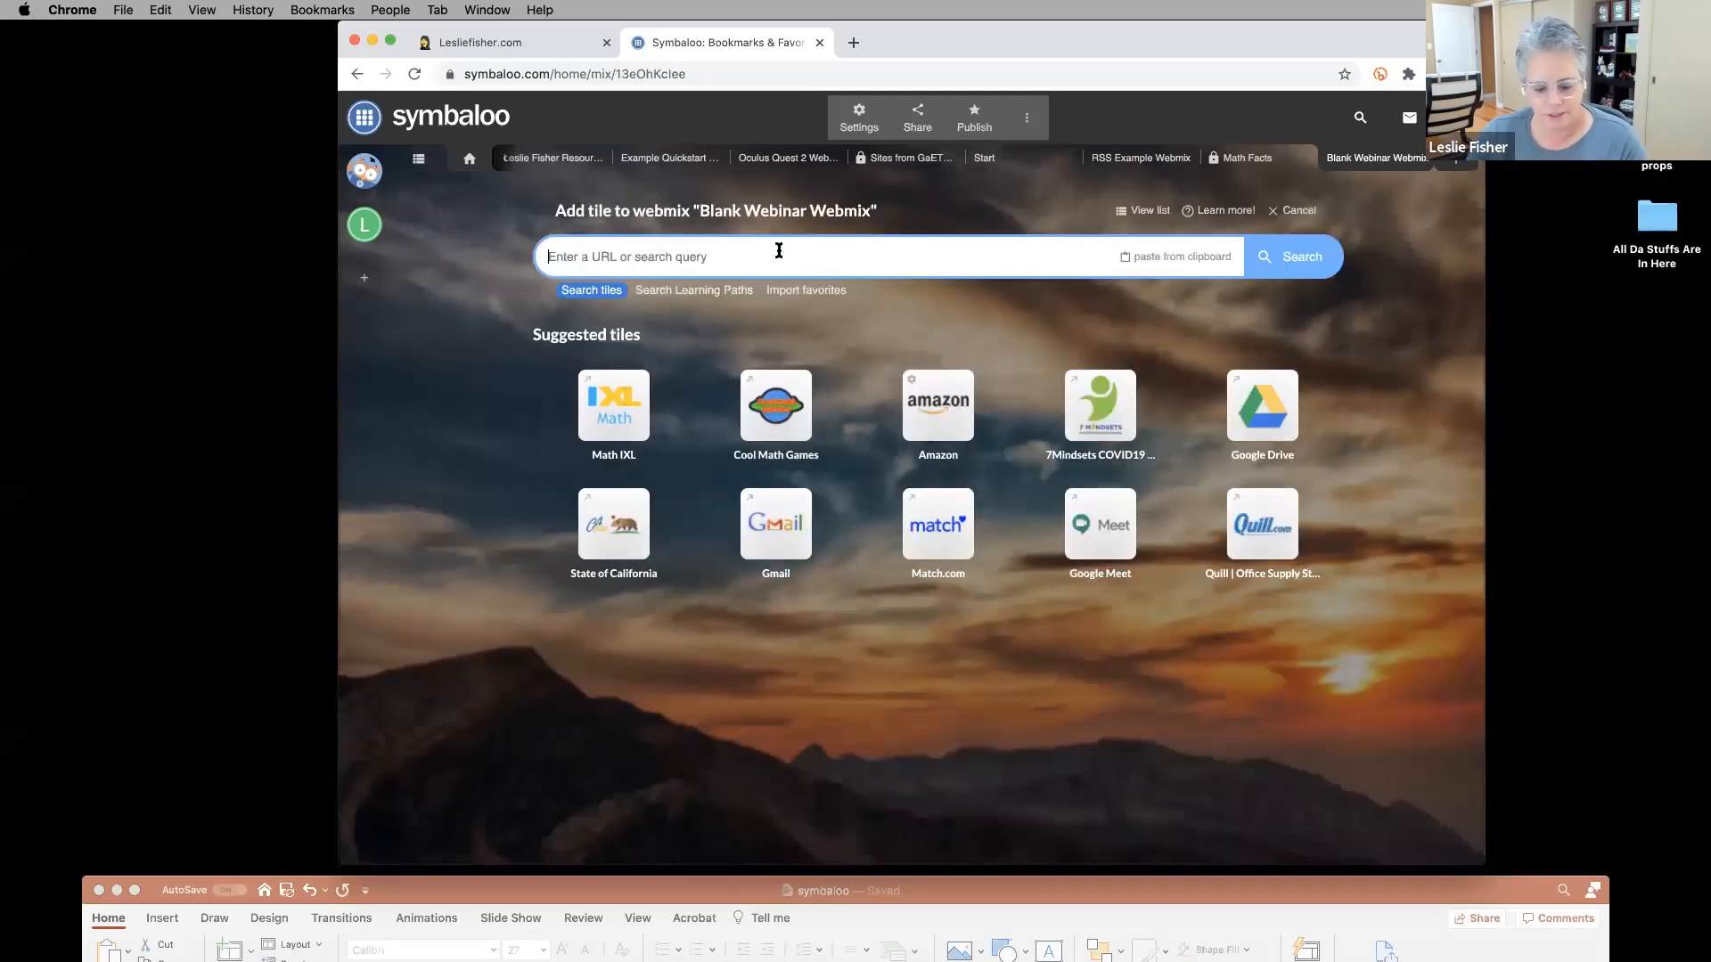
text(Math)
key(Return)
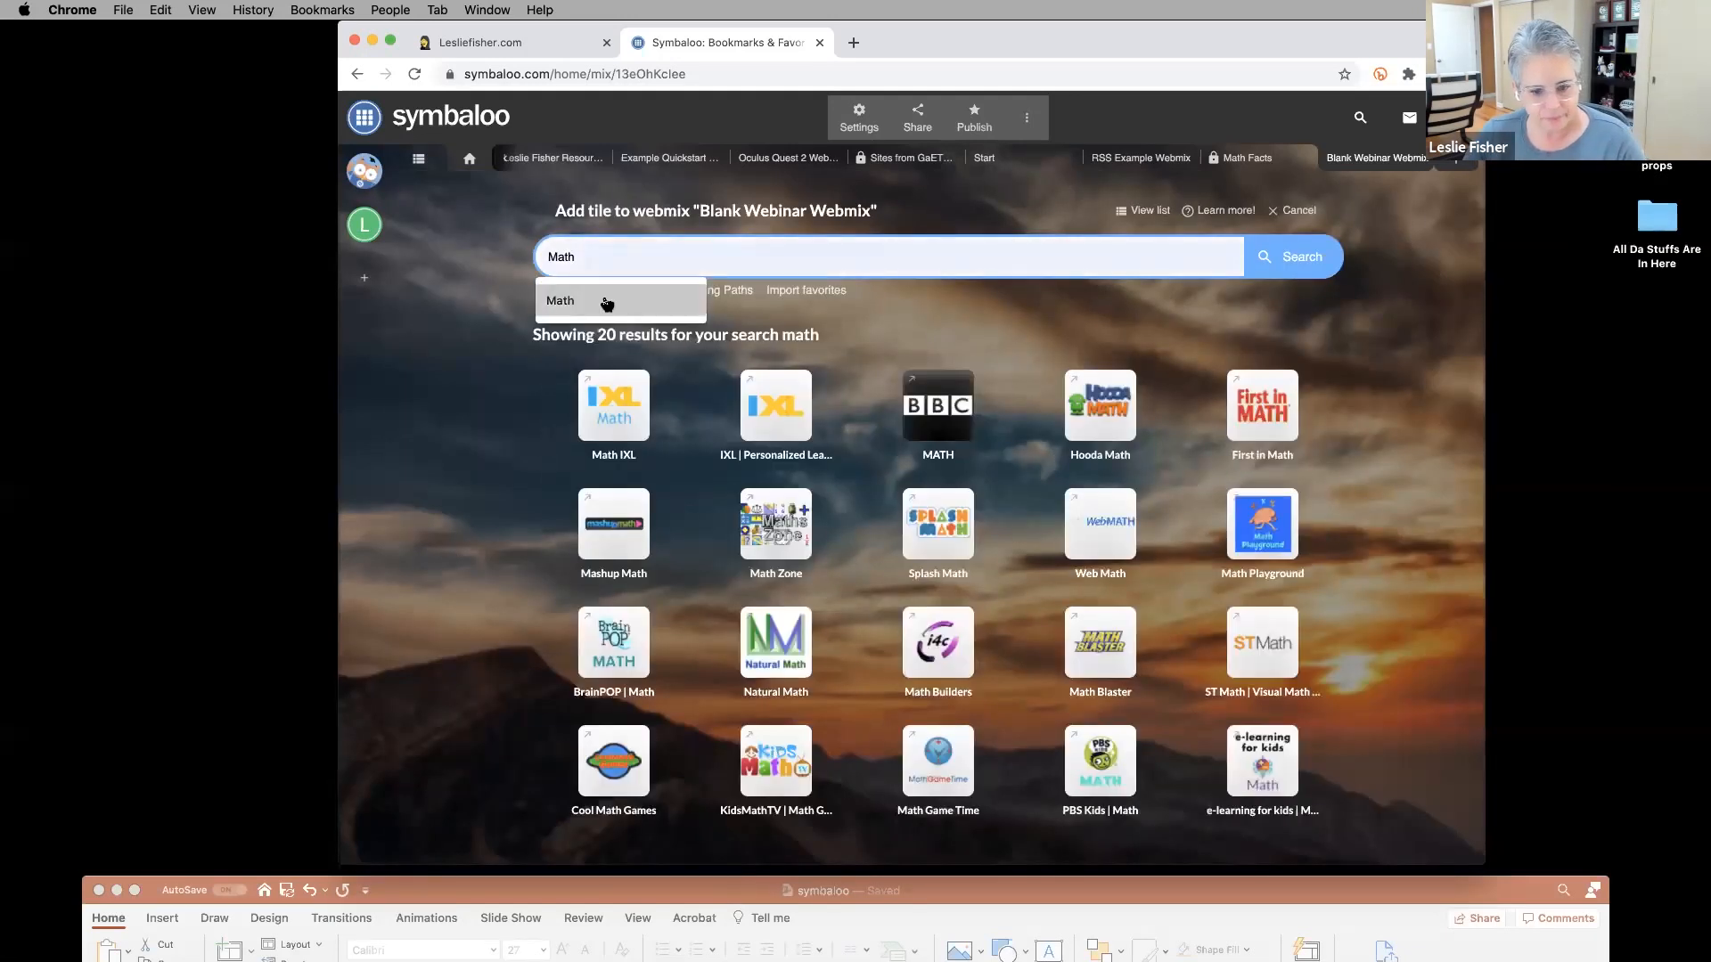
click(1099, 760)
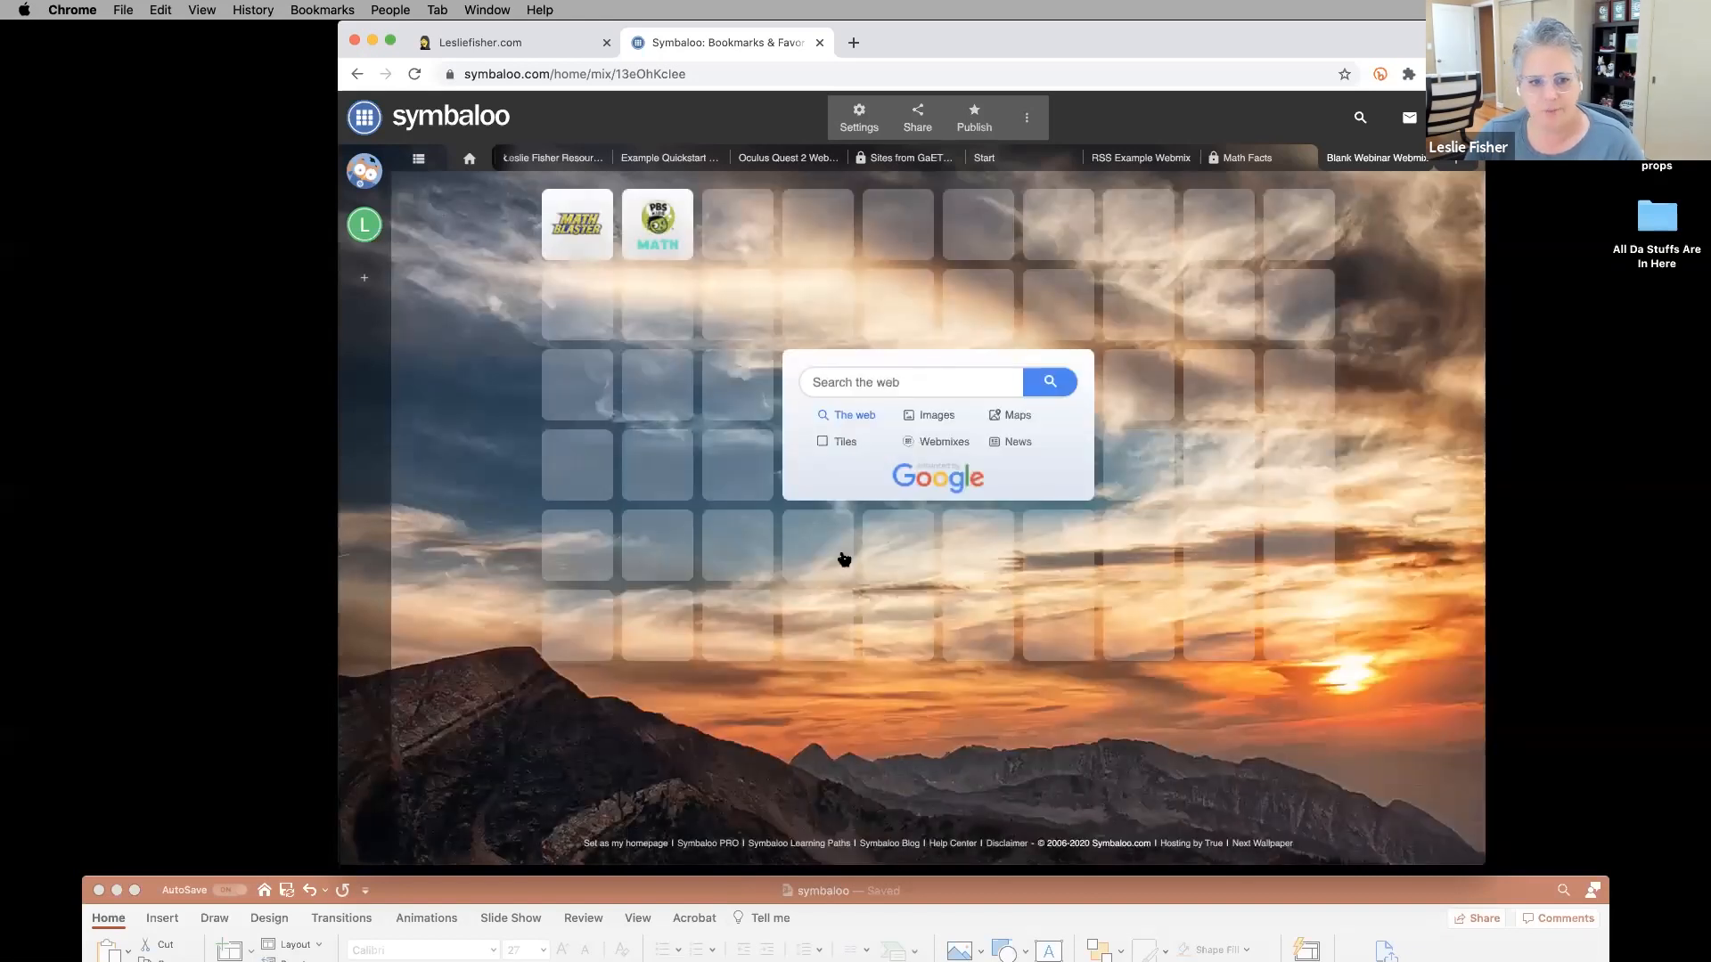
In the slot below Math Blaster, search 'science' and add the BrainPOP | Science tile.
click(588, 314)
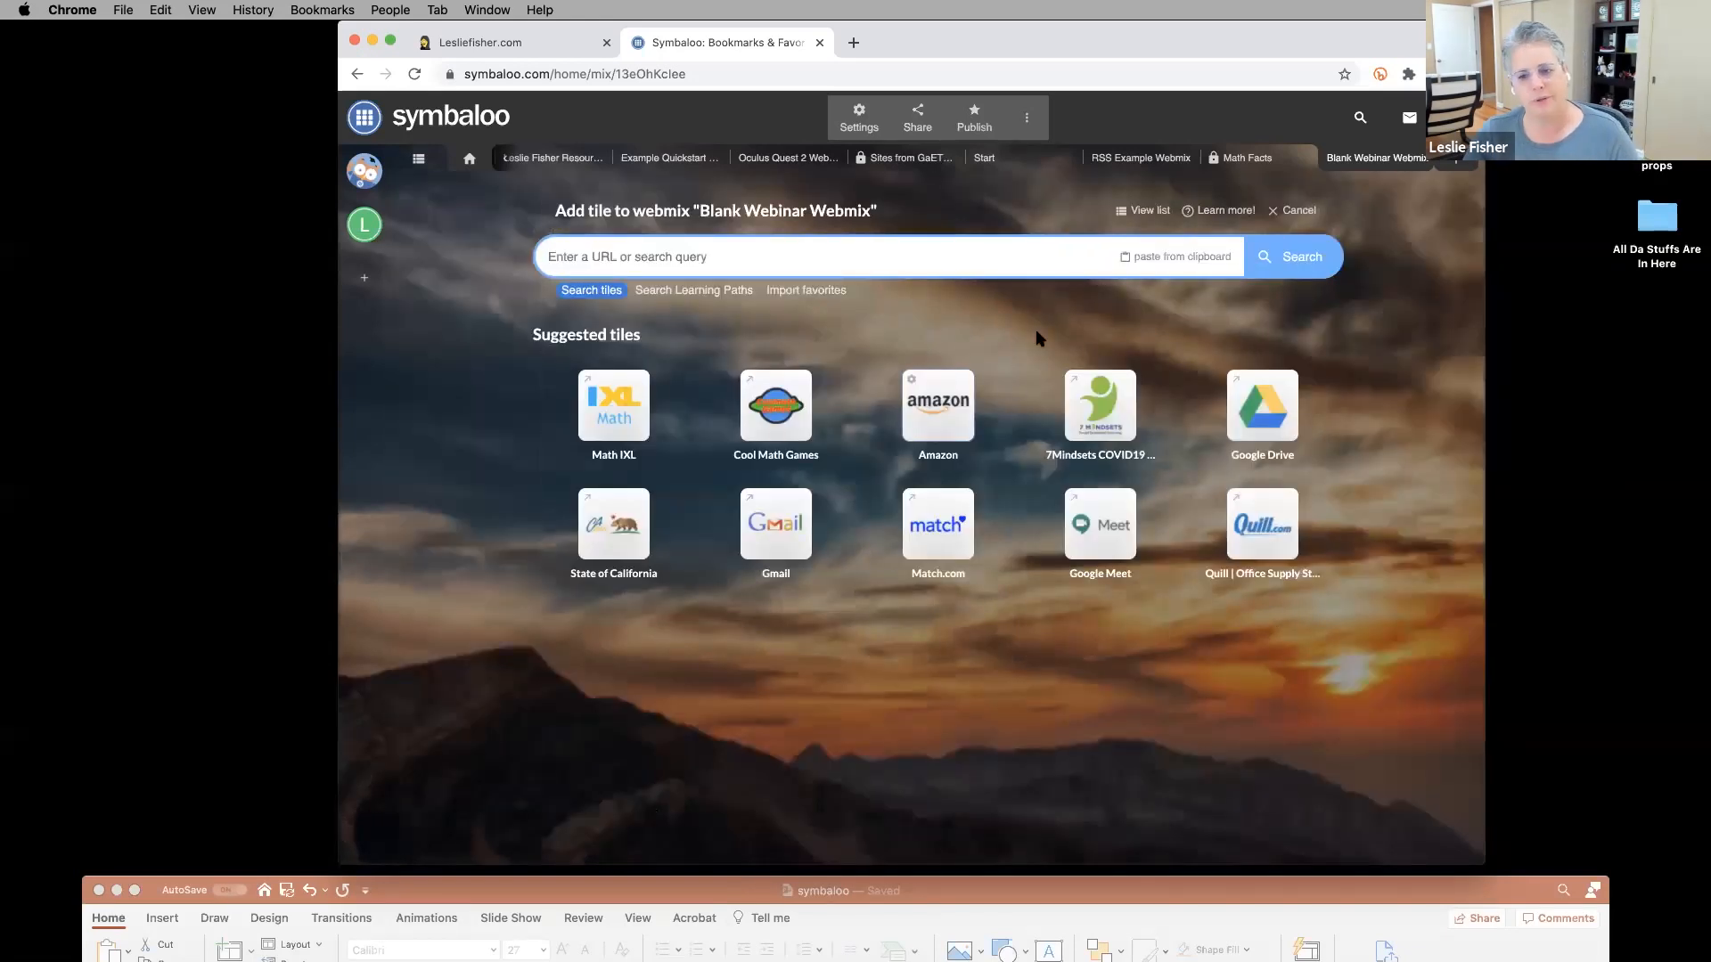
click(810, 258)
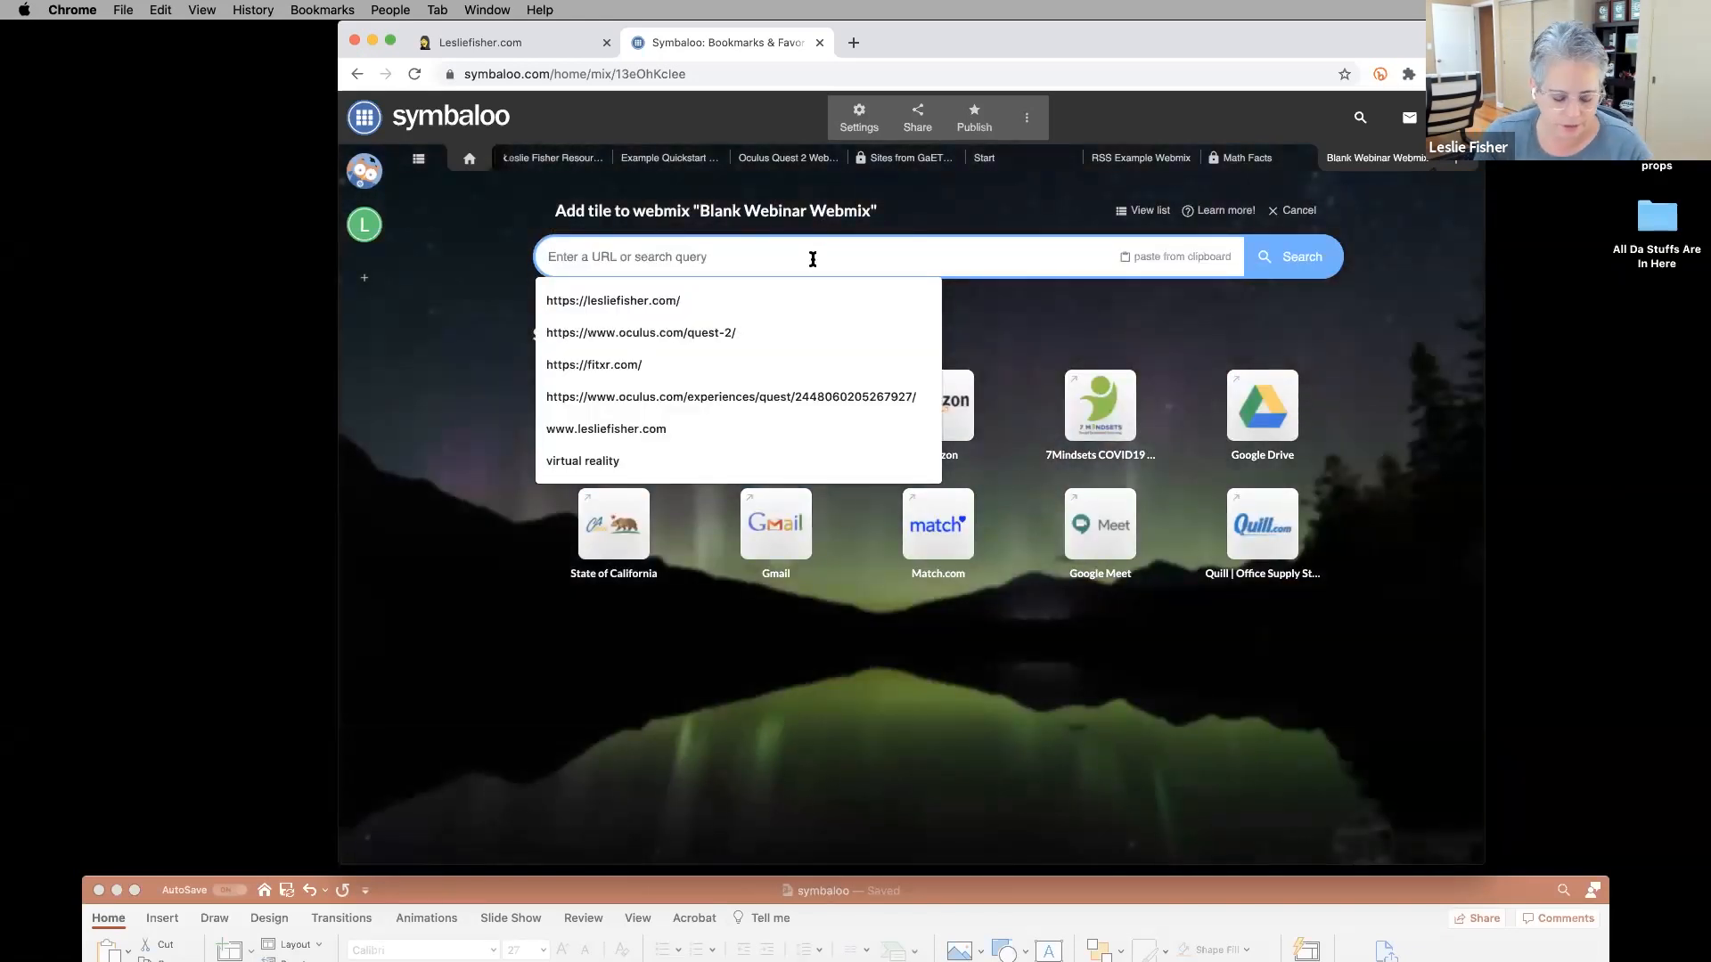
text(math)
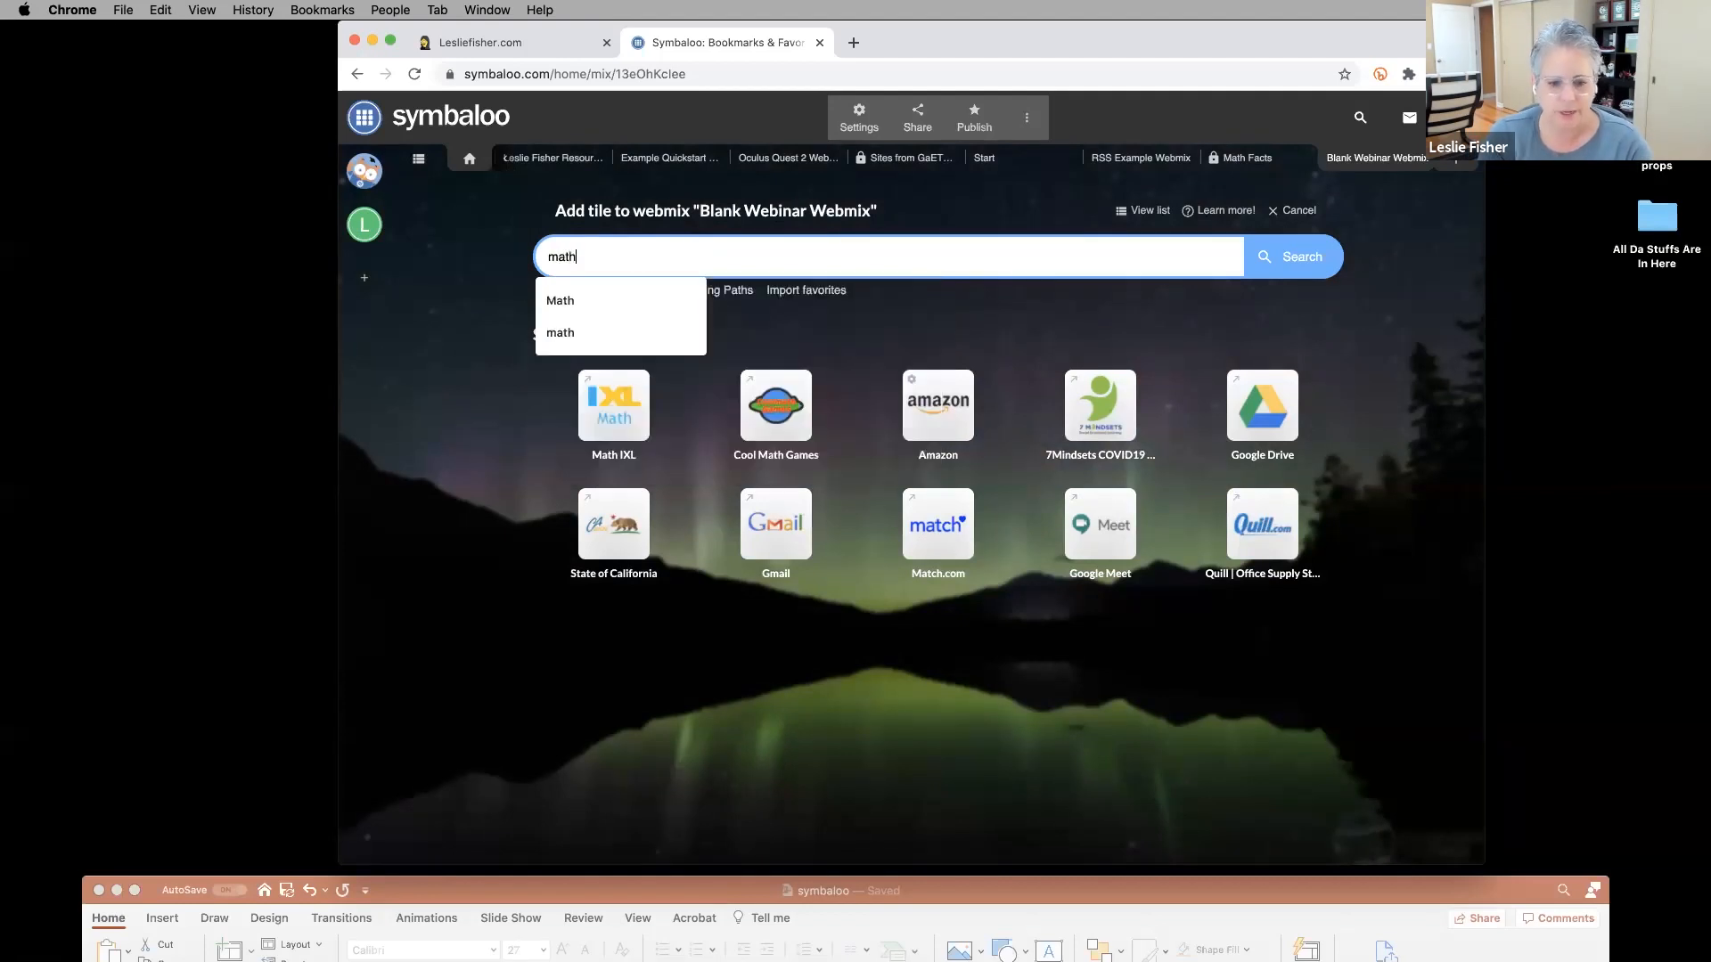
key(Return)
key(BackSpace)
key(BackSpace)
key(BackSpace)
key(BackSpace)
text(sciene)
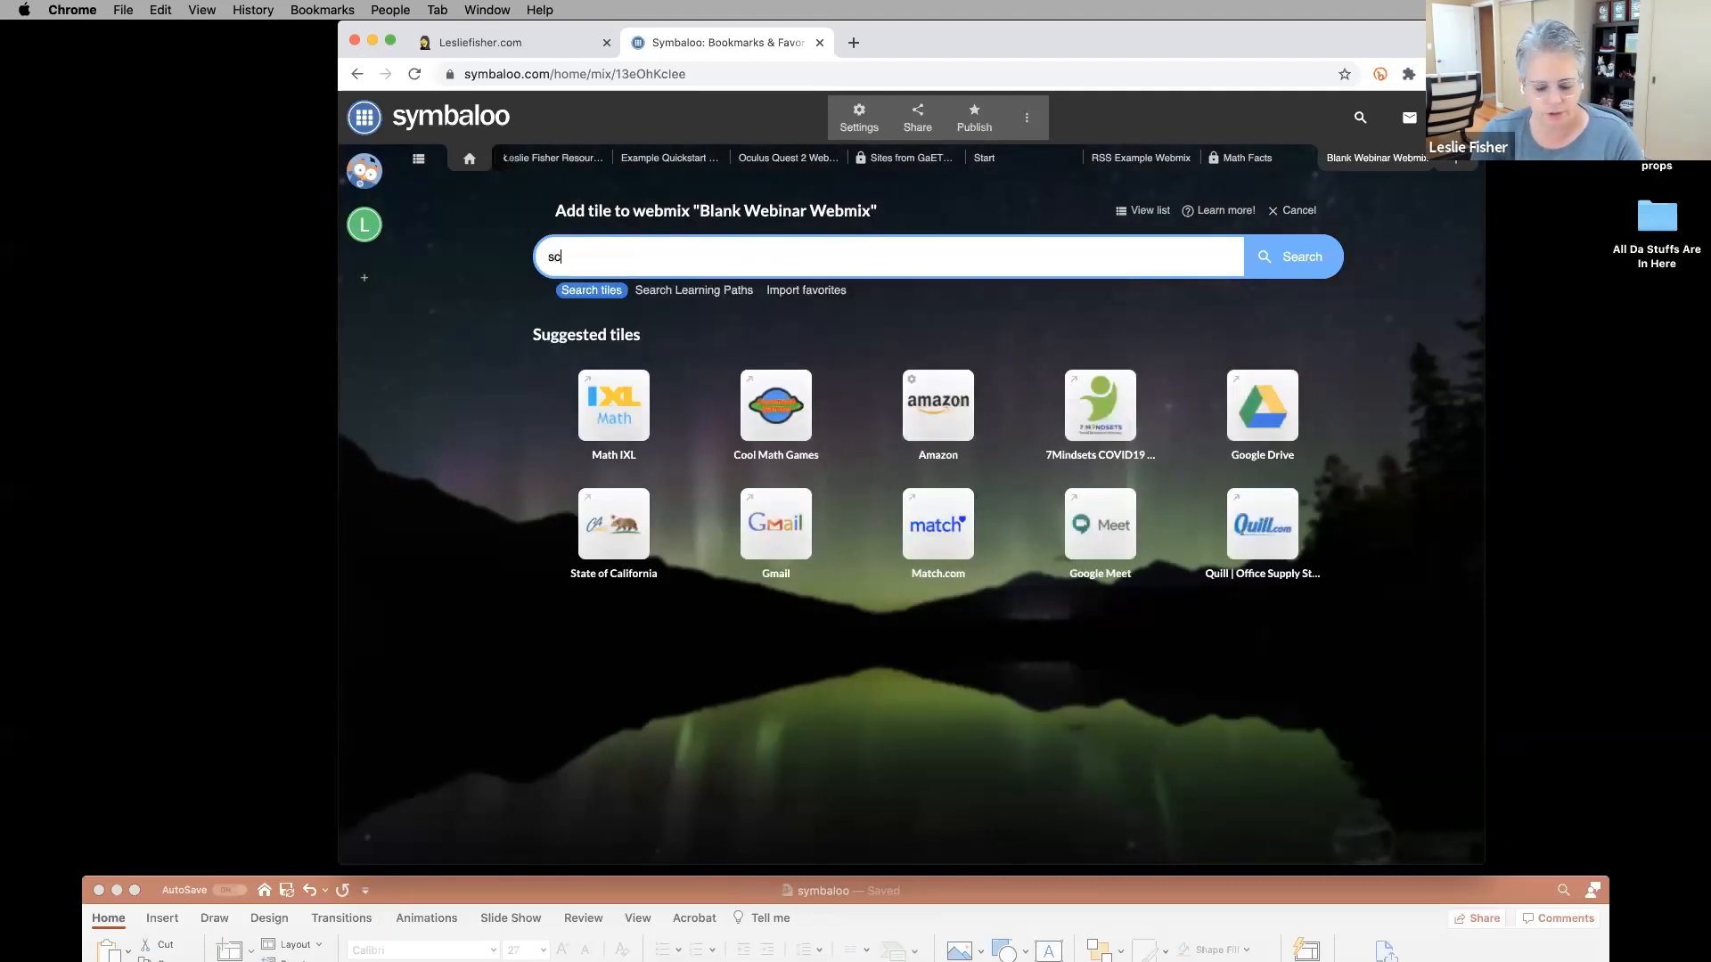
key(Return)
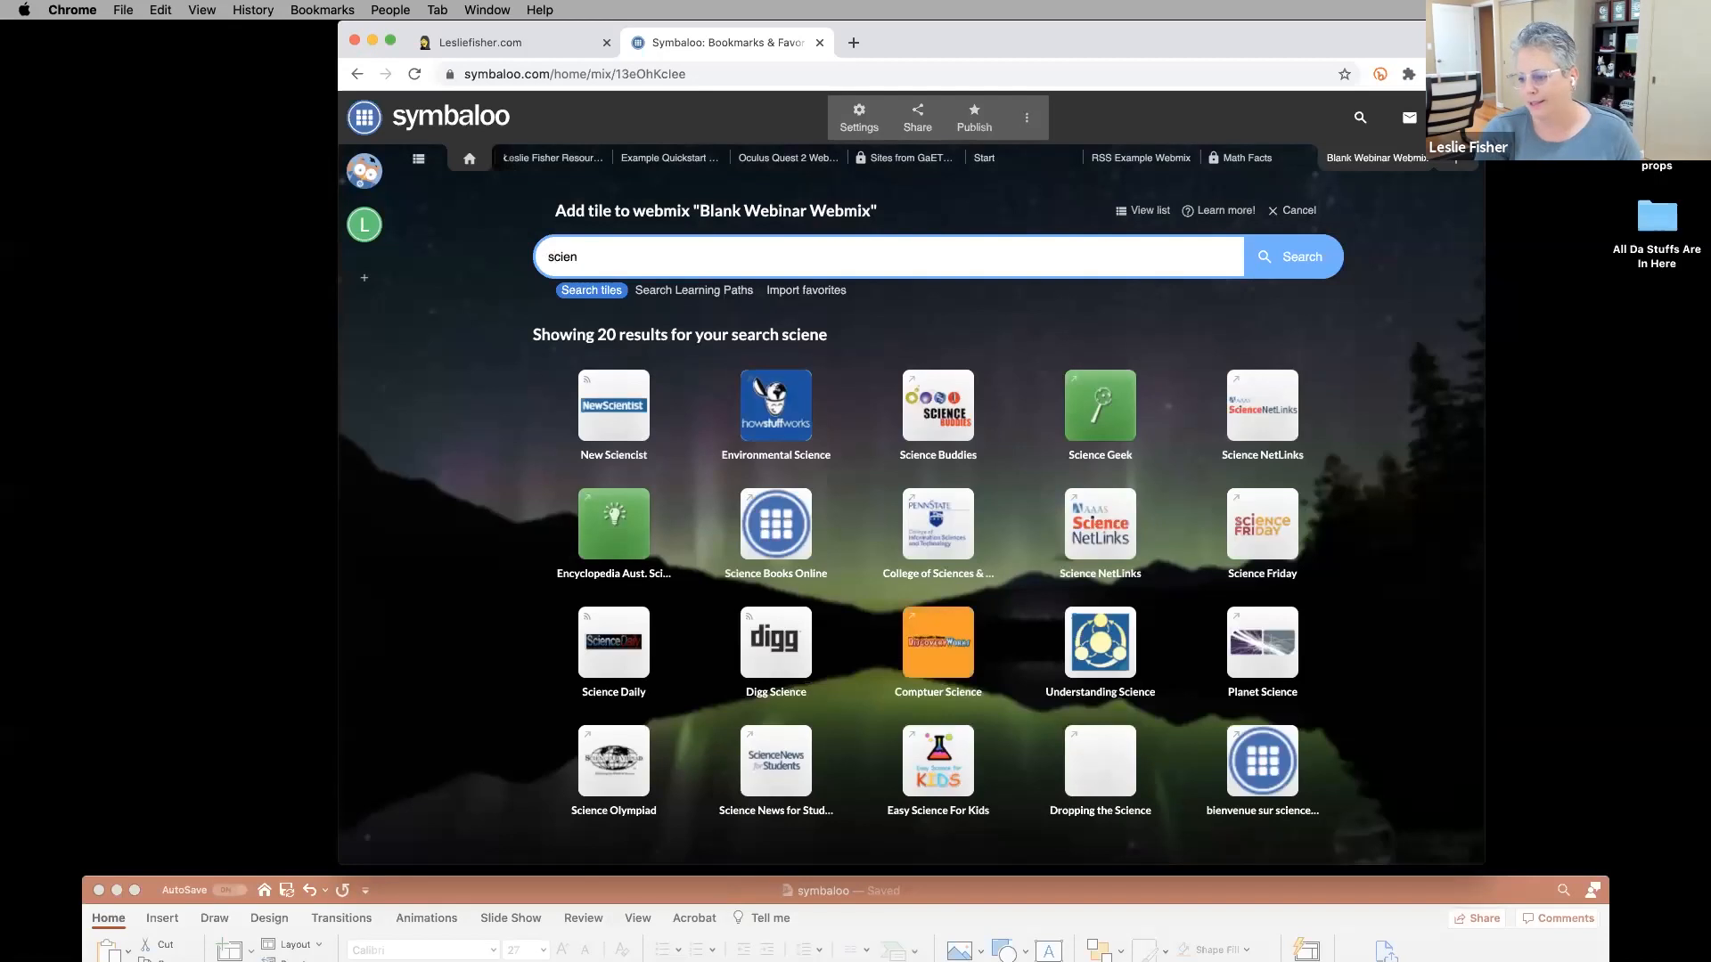
key(BackSpace)
key(BackSpace)
key(BackSpace)
key(BackSpace)
key(BackSpace)
key(BackSpace)
text(scien)
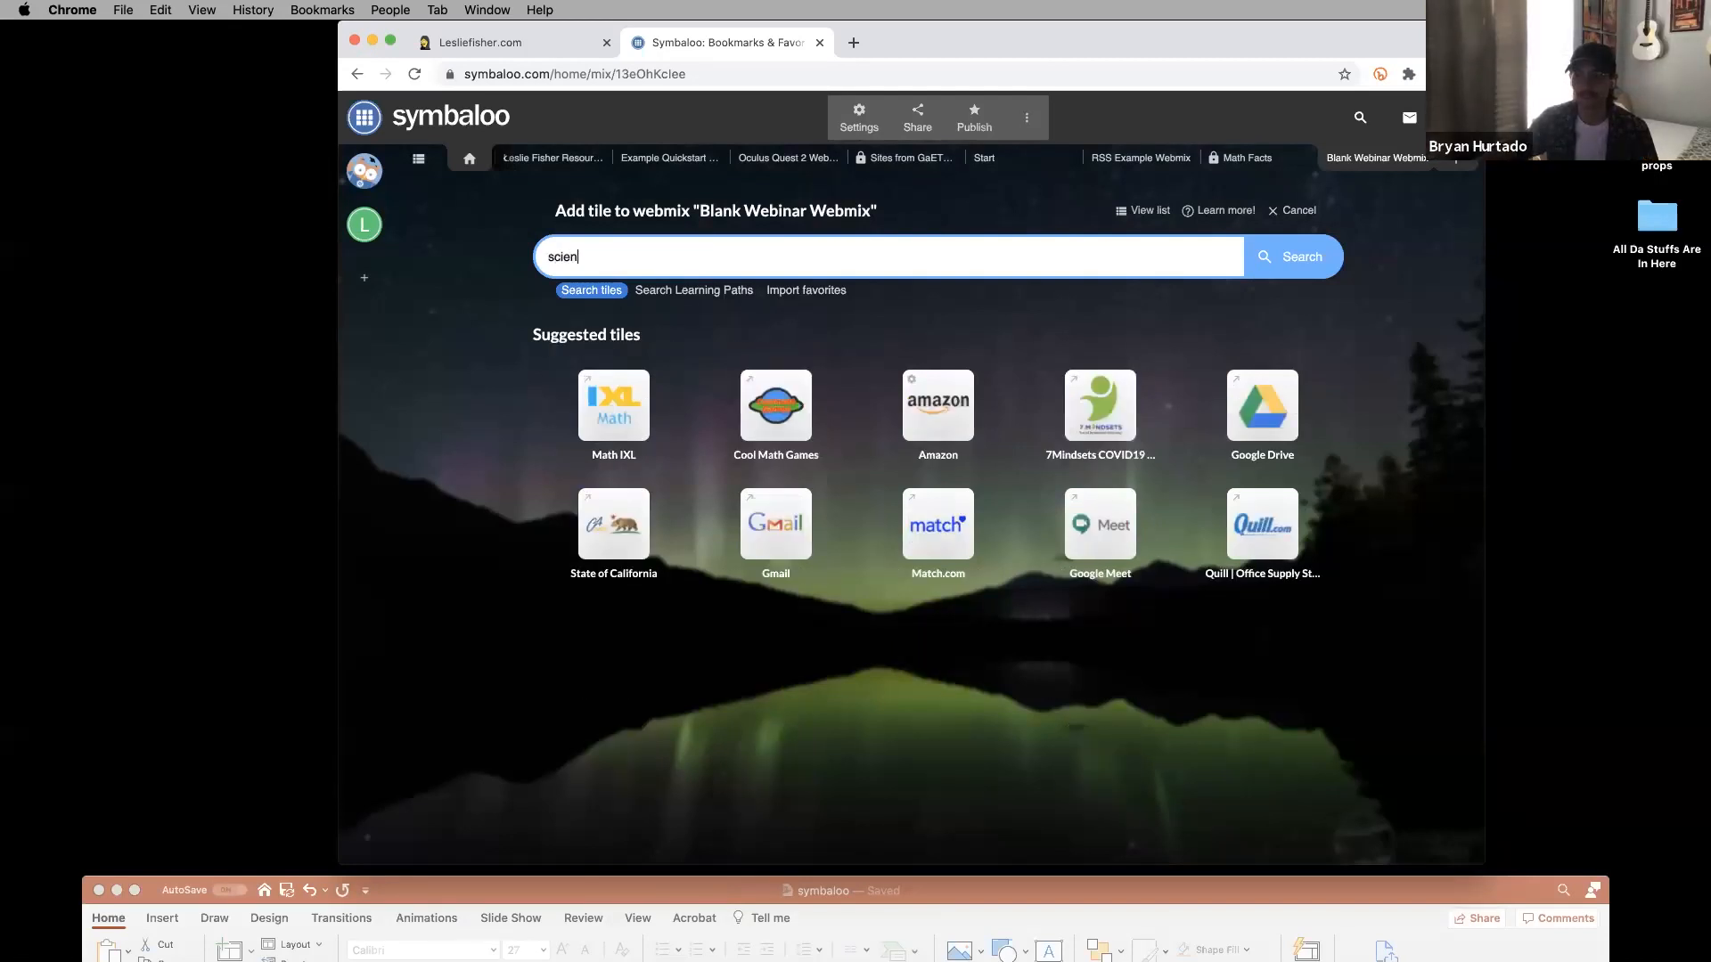
key(Return)
key(BackSpace)
key(BackSpace)
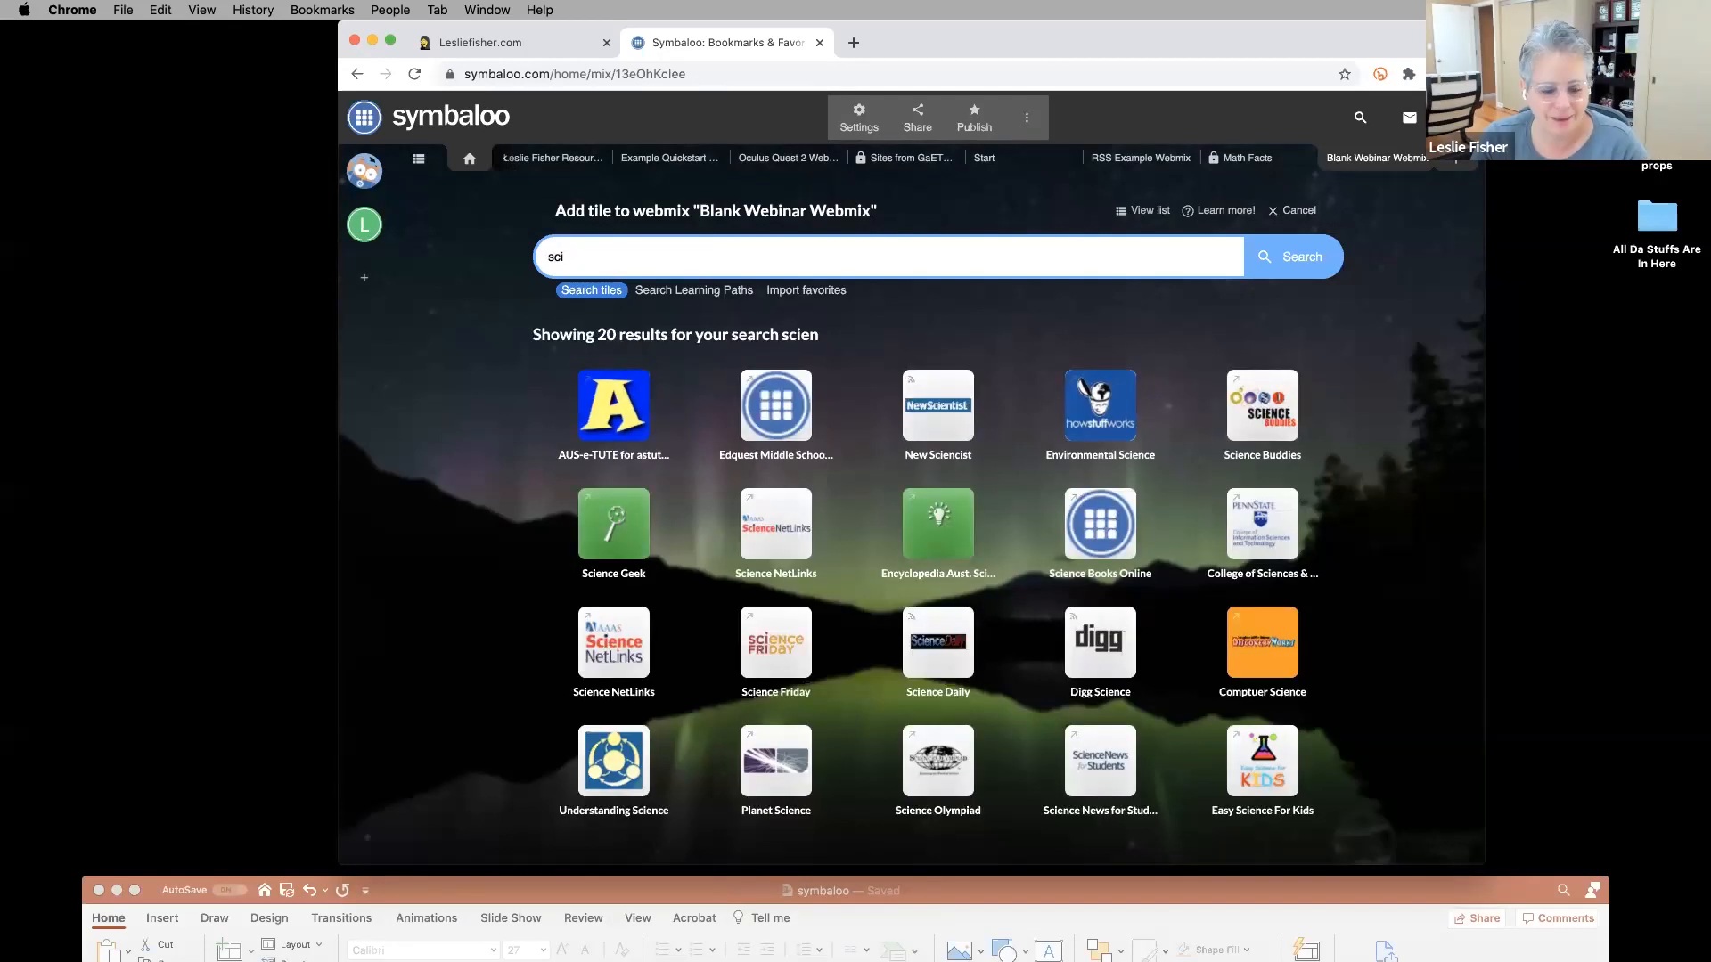
text(ence)
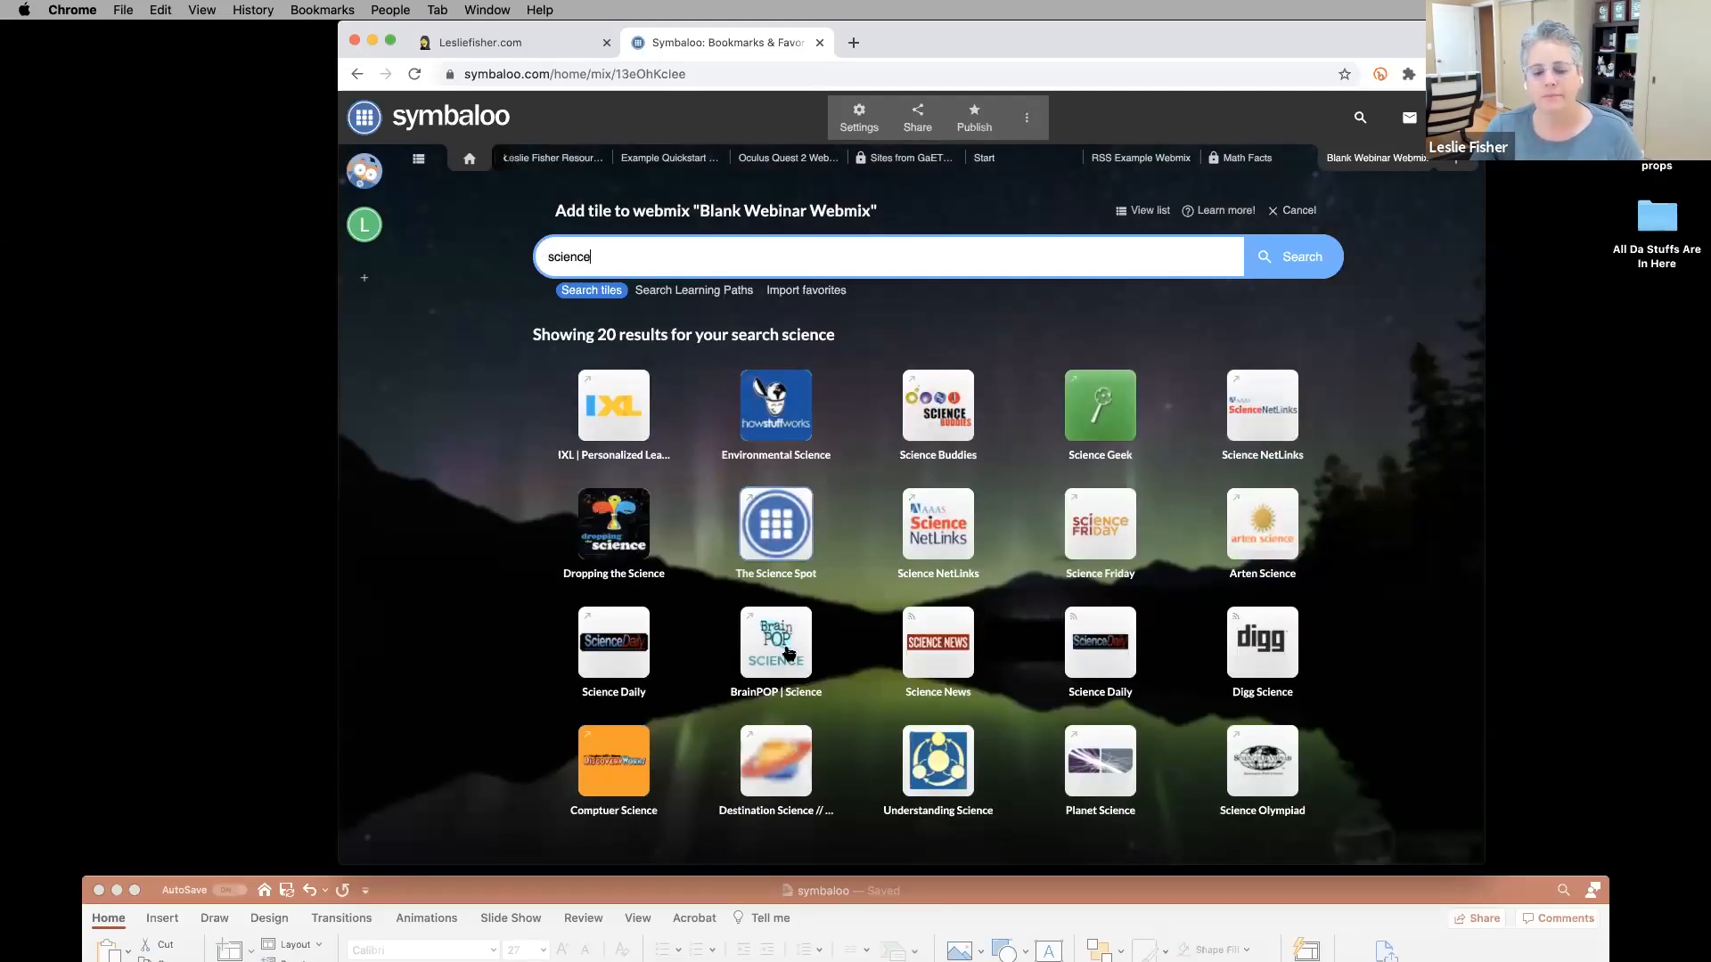
click(753, 661)
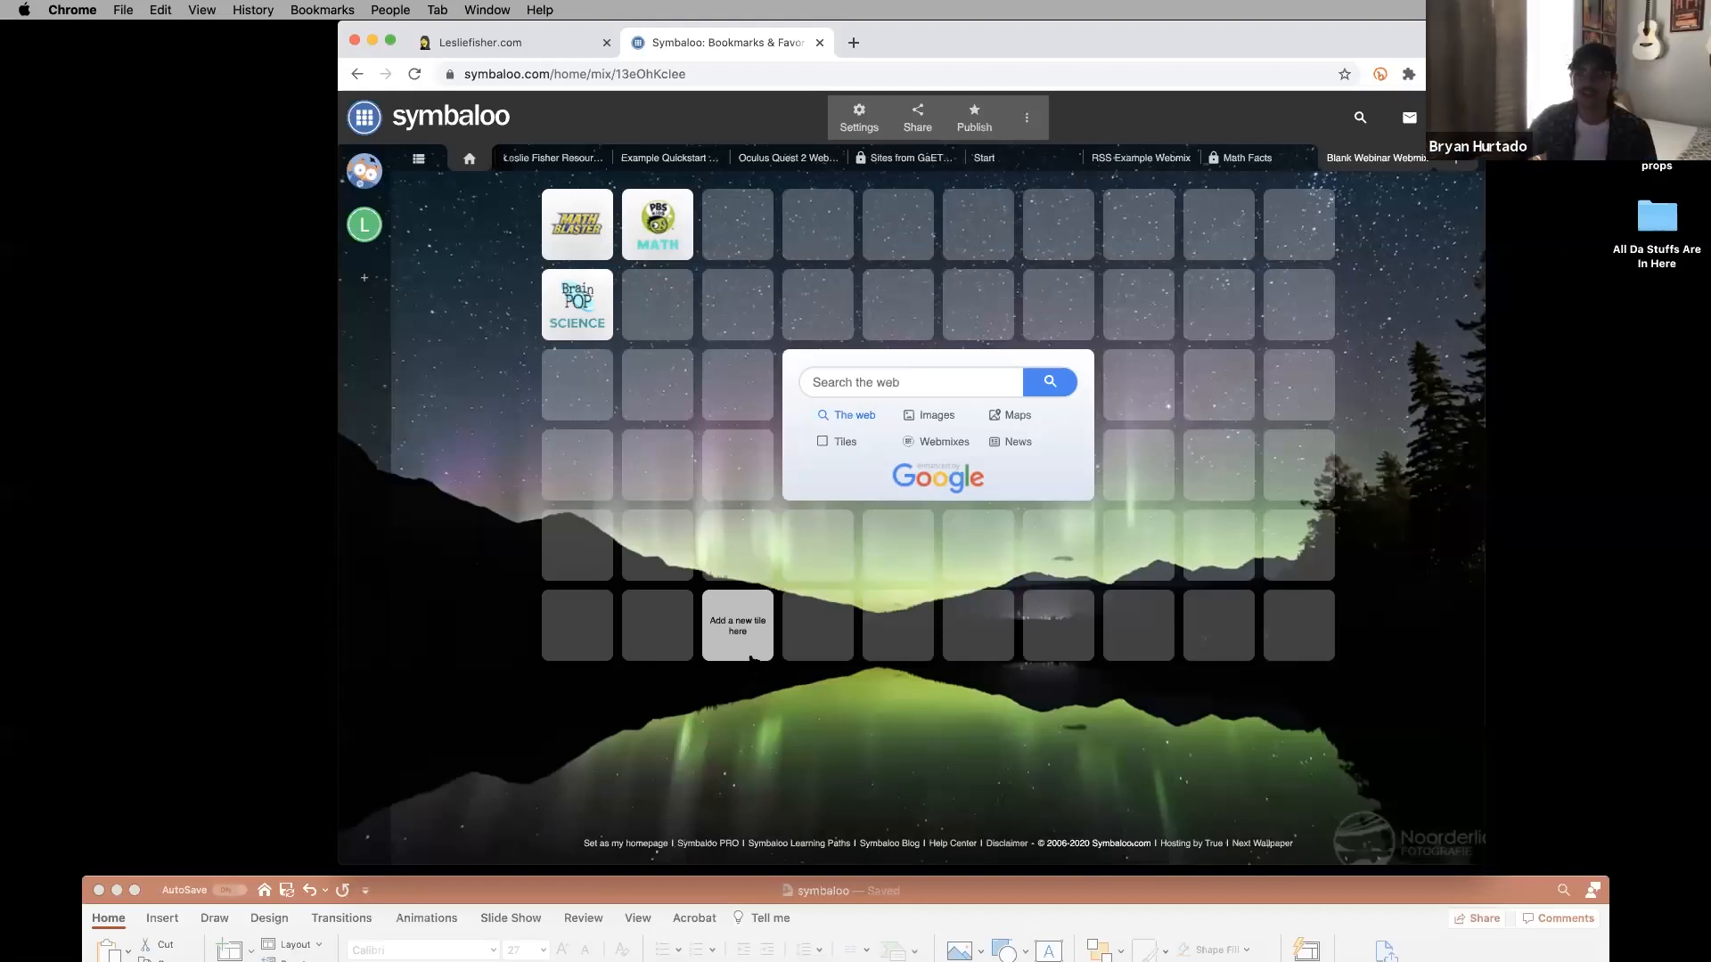
Drag the BrainPOP Science tile down one row, then open the Add tile panel from an empty cell.
drag(585, 319, 588, 324)
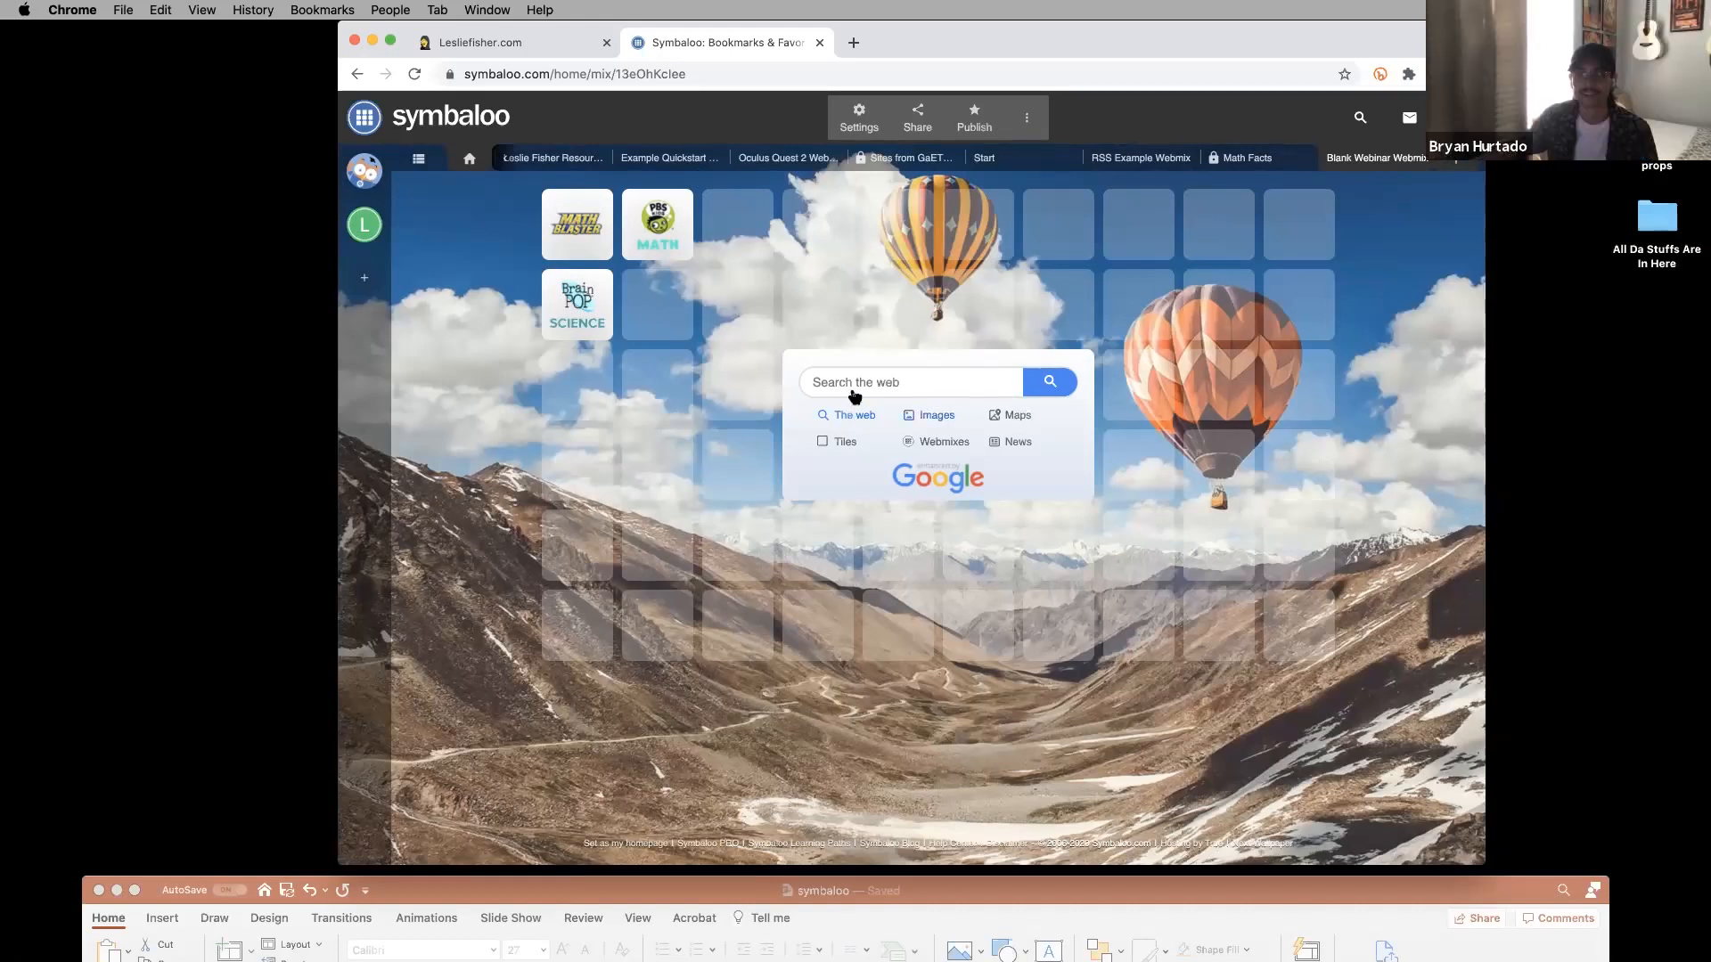
drag(566, 319, 572, 388)
click(664, 388)
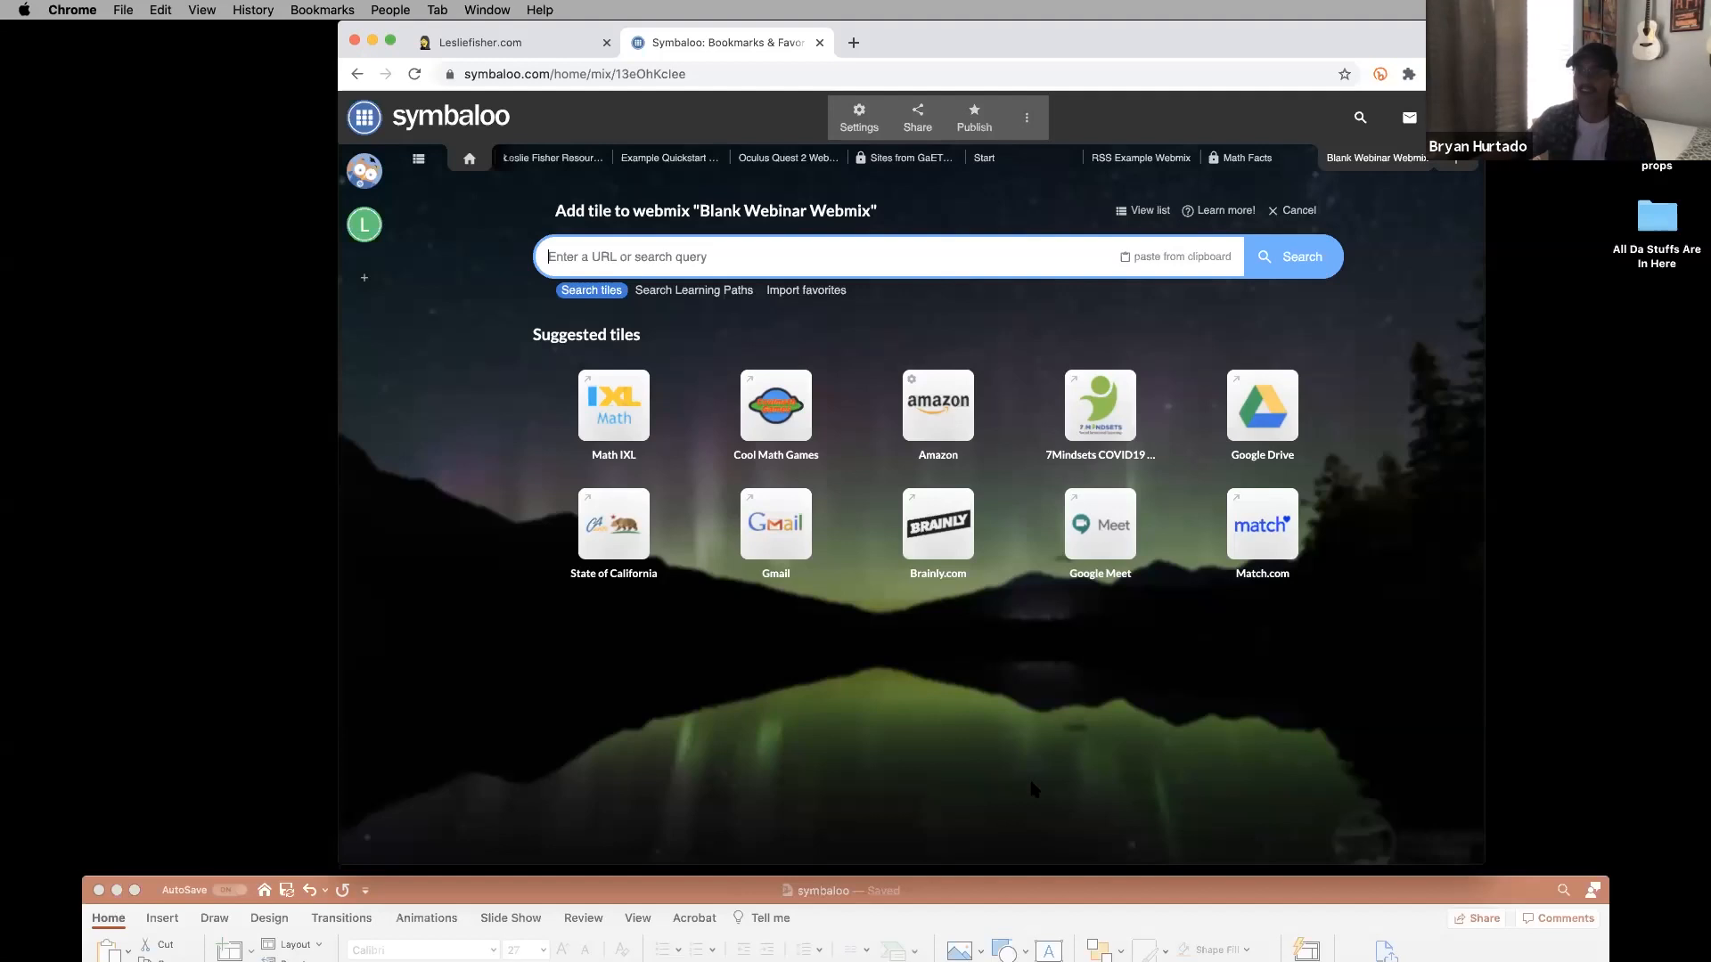
In Chrome, view the Math Facts webmix, return to Blank Webinar Webmix, then bring PowerPoint forward.
drag(976, 890, 935, 900)
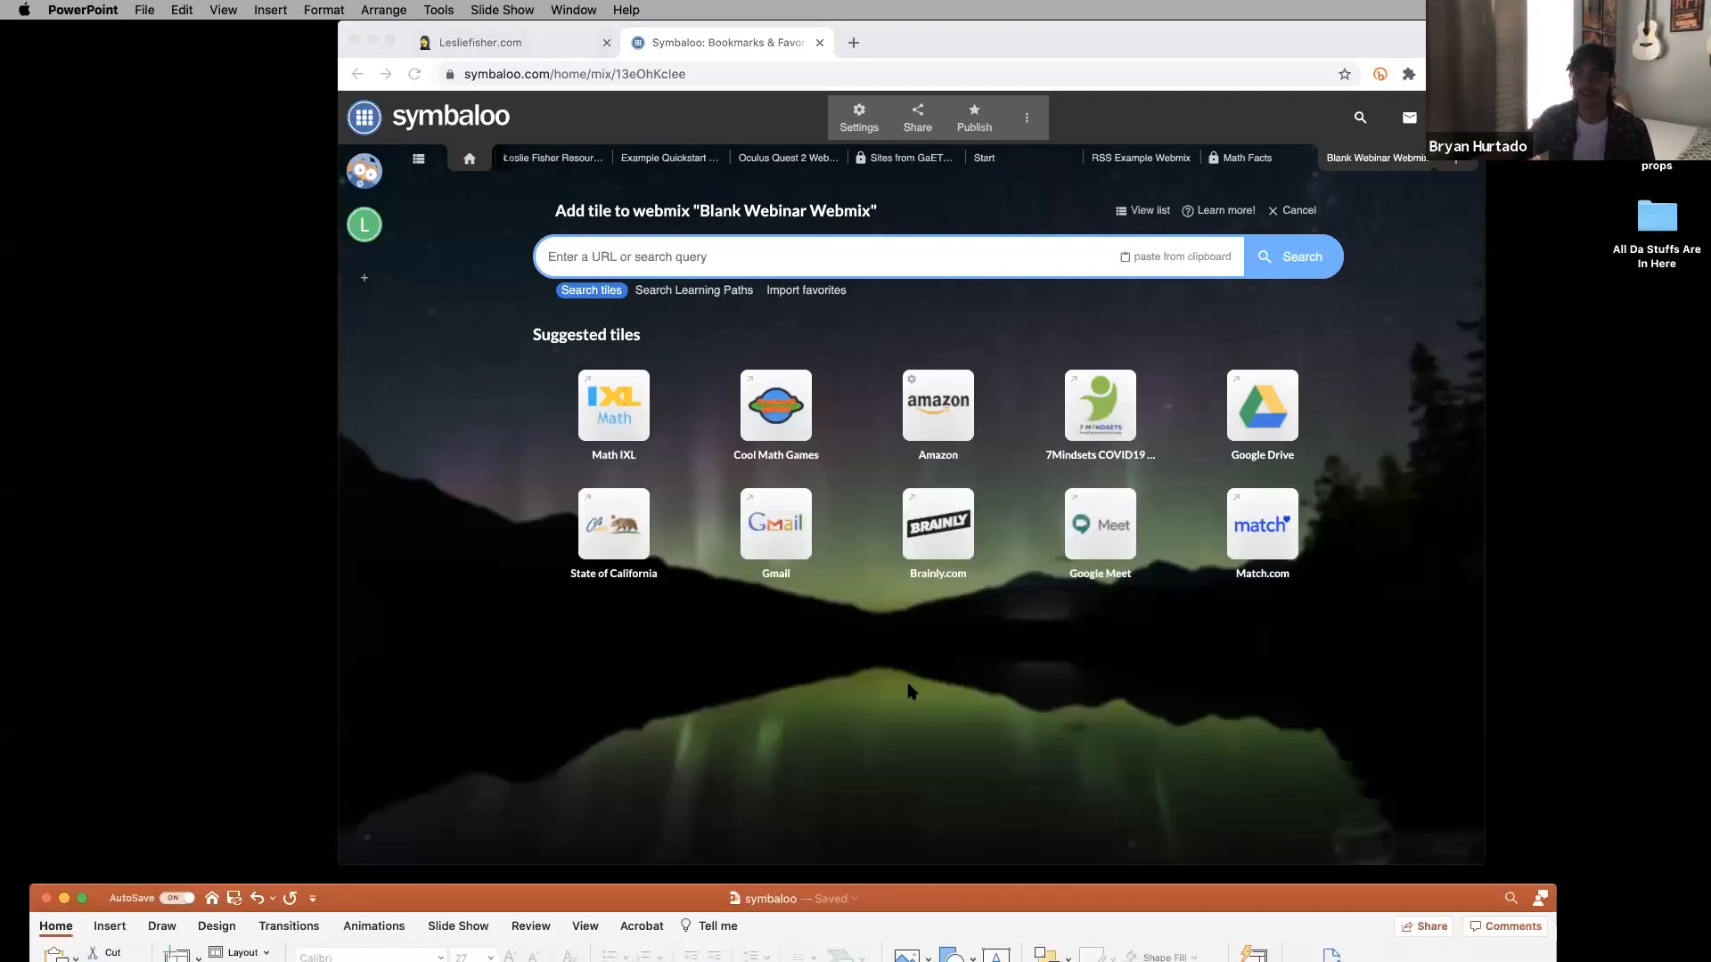
click(798, 706)
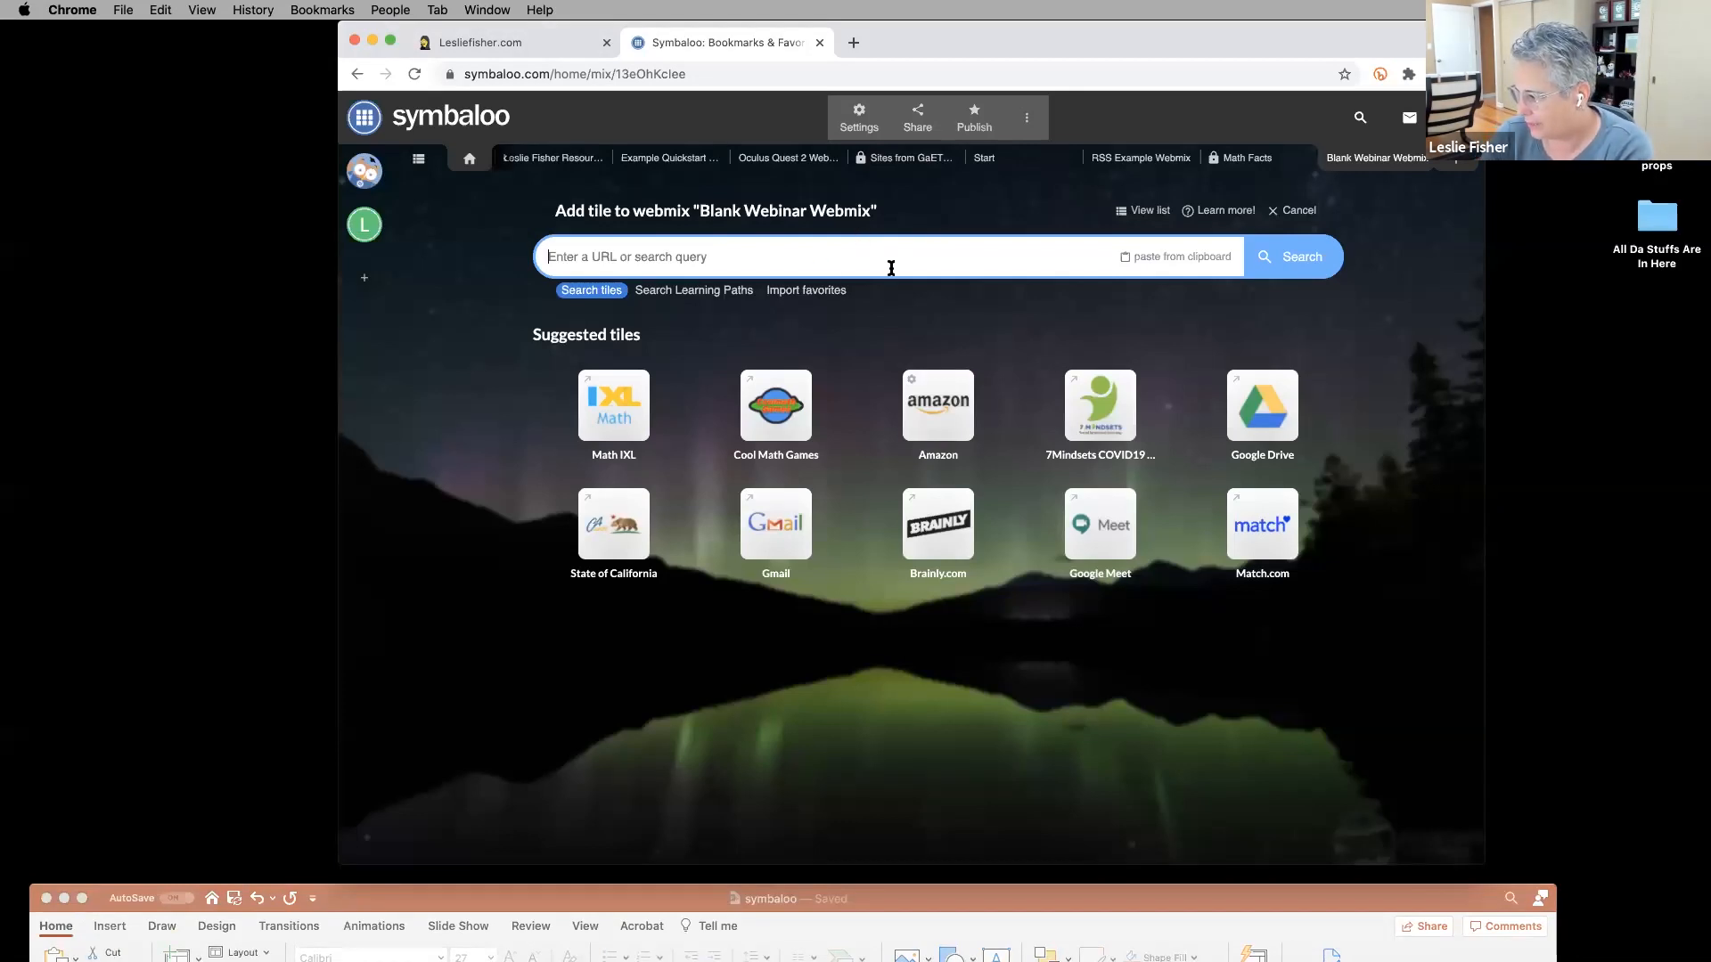
click(1214, 159)
click(1375, 158)
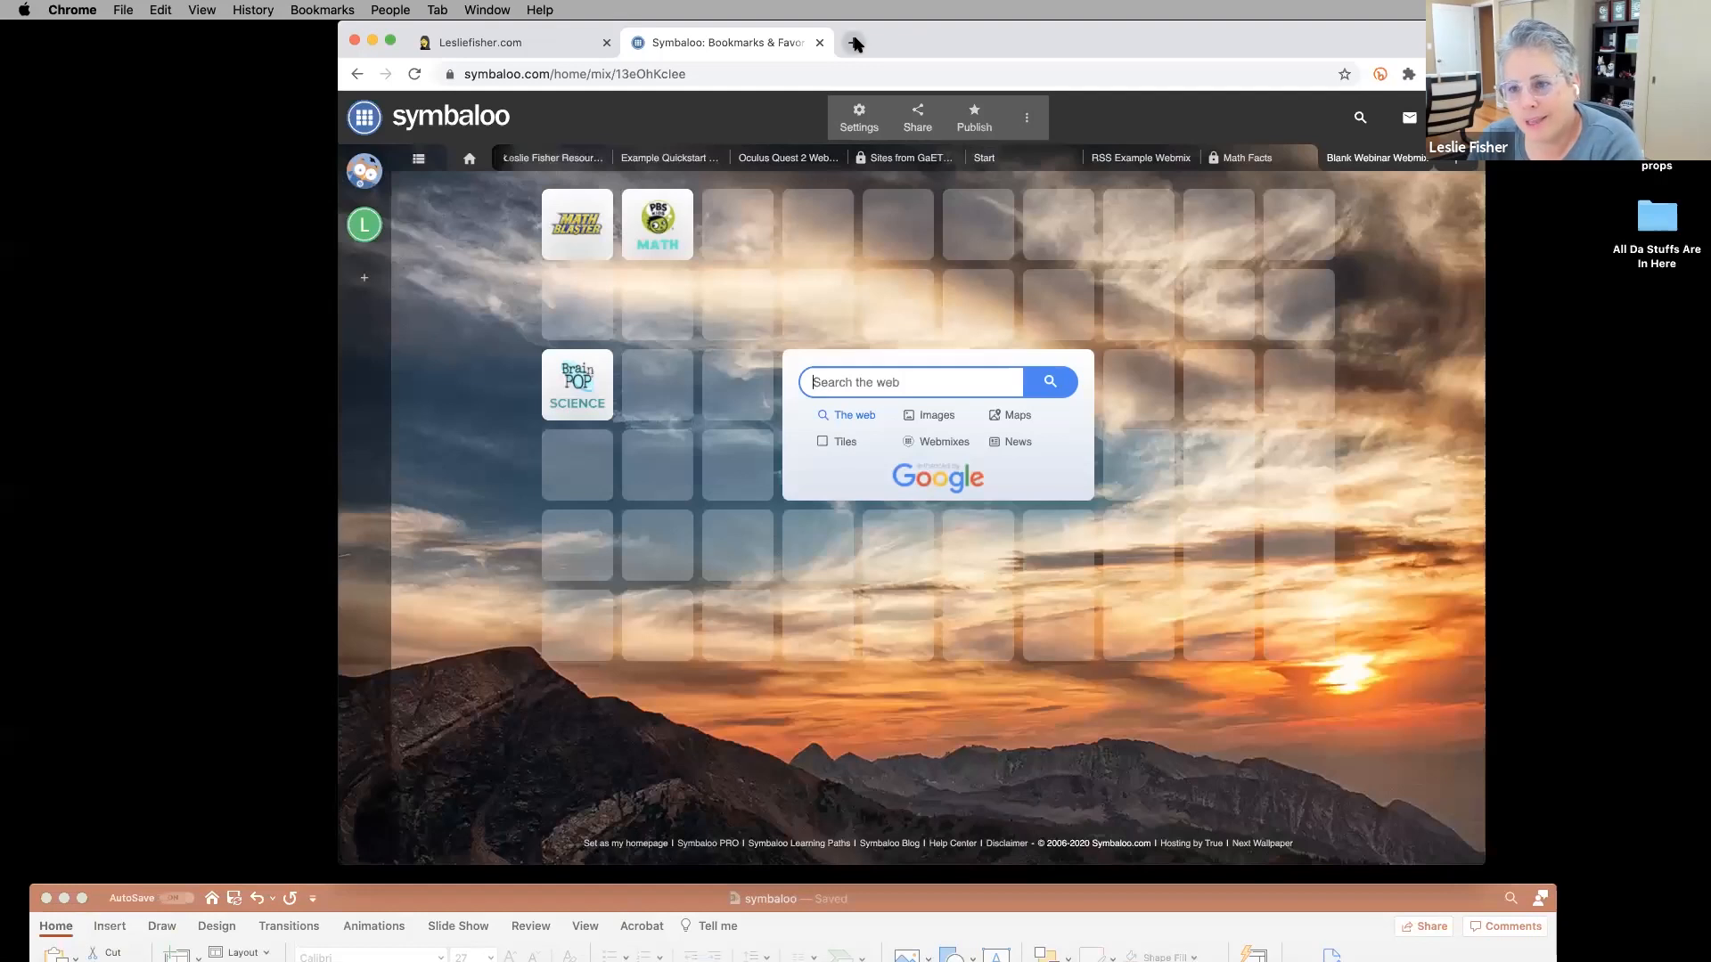
click(1083, 885)
mouse_move(1084, 884)
mouse_down()
mouse_move(1092, 654)
mouse_move(1098, 862)
mouse_up()
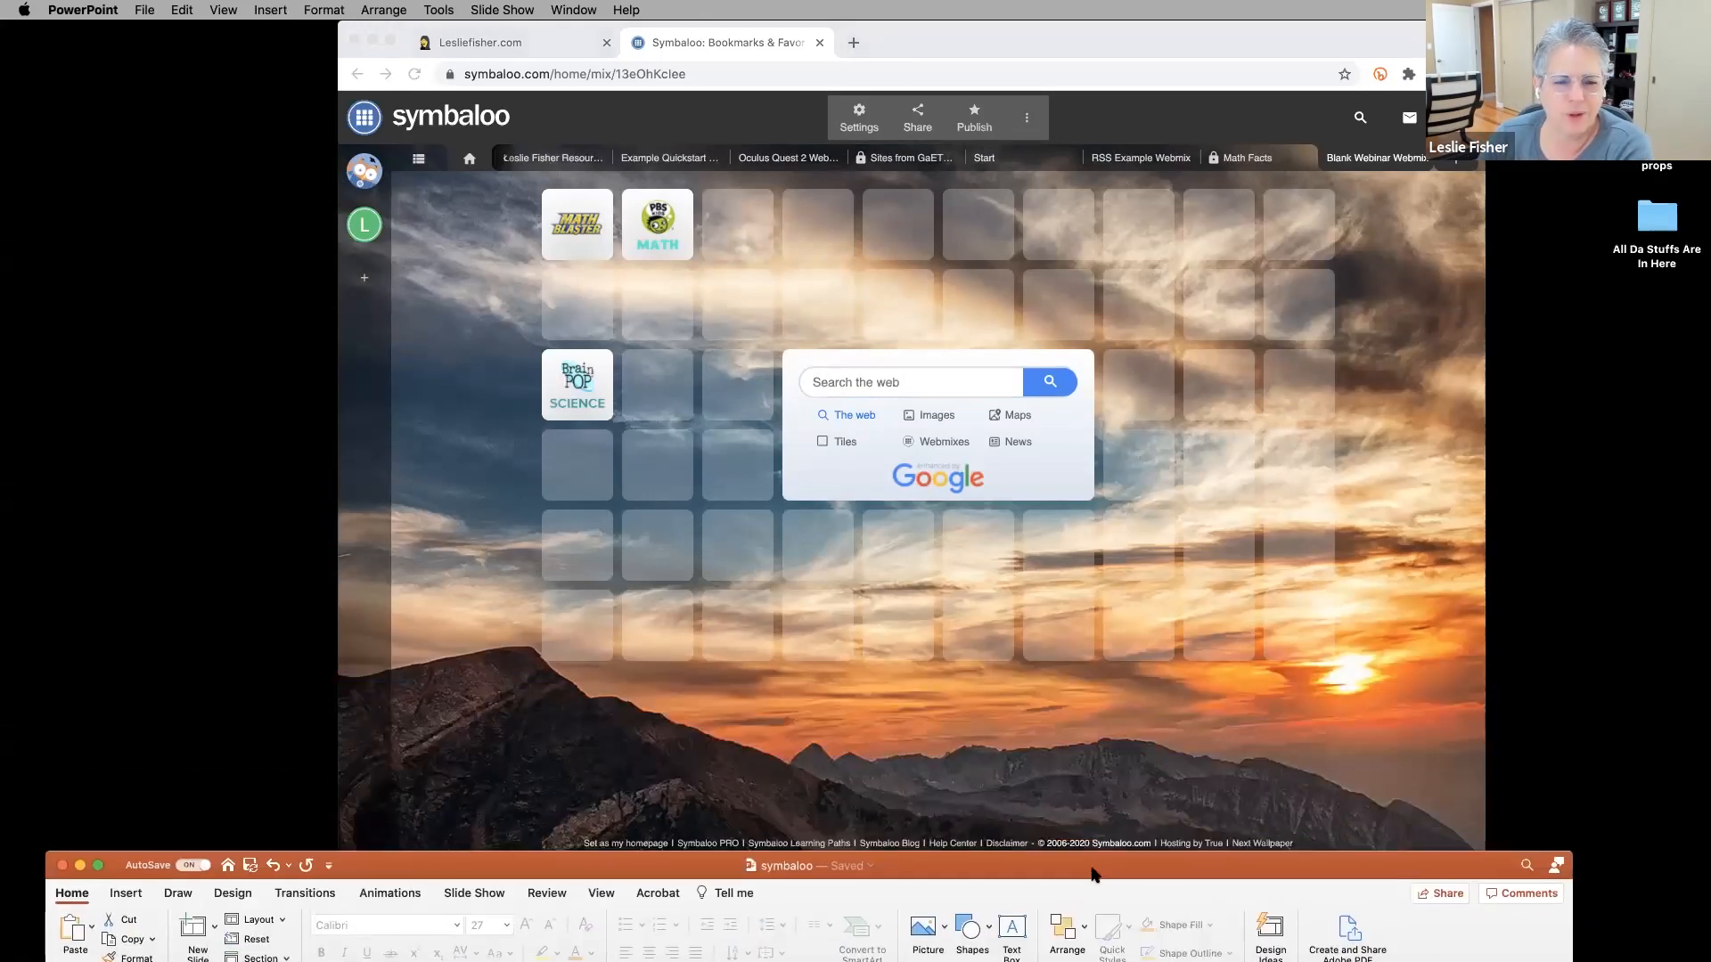
click(977, 760)
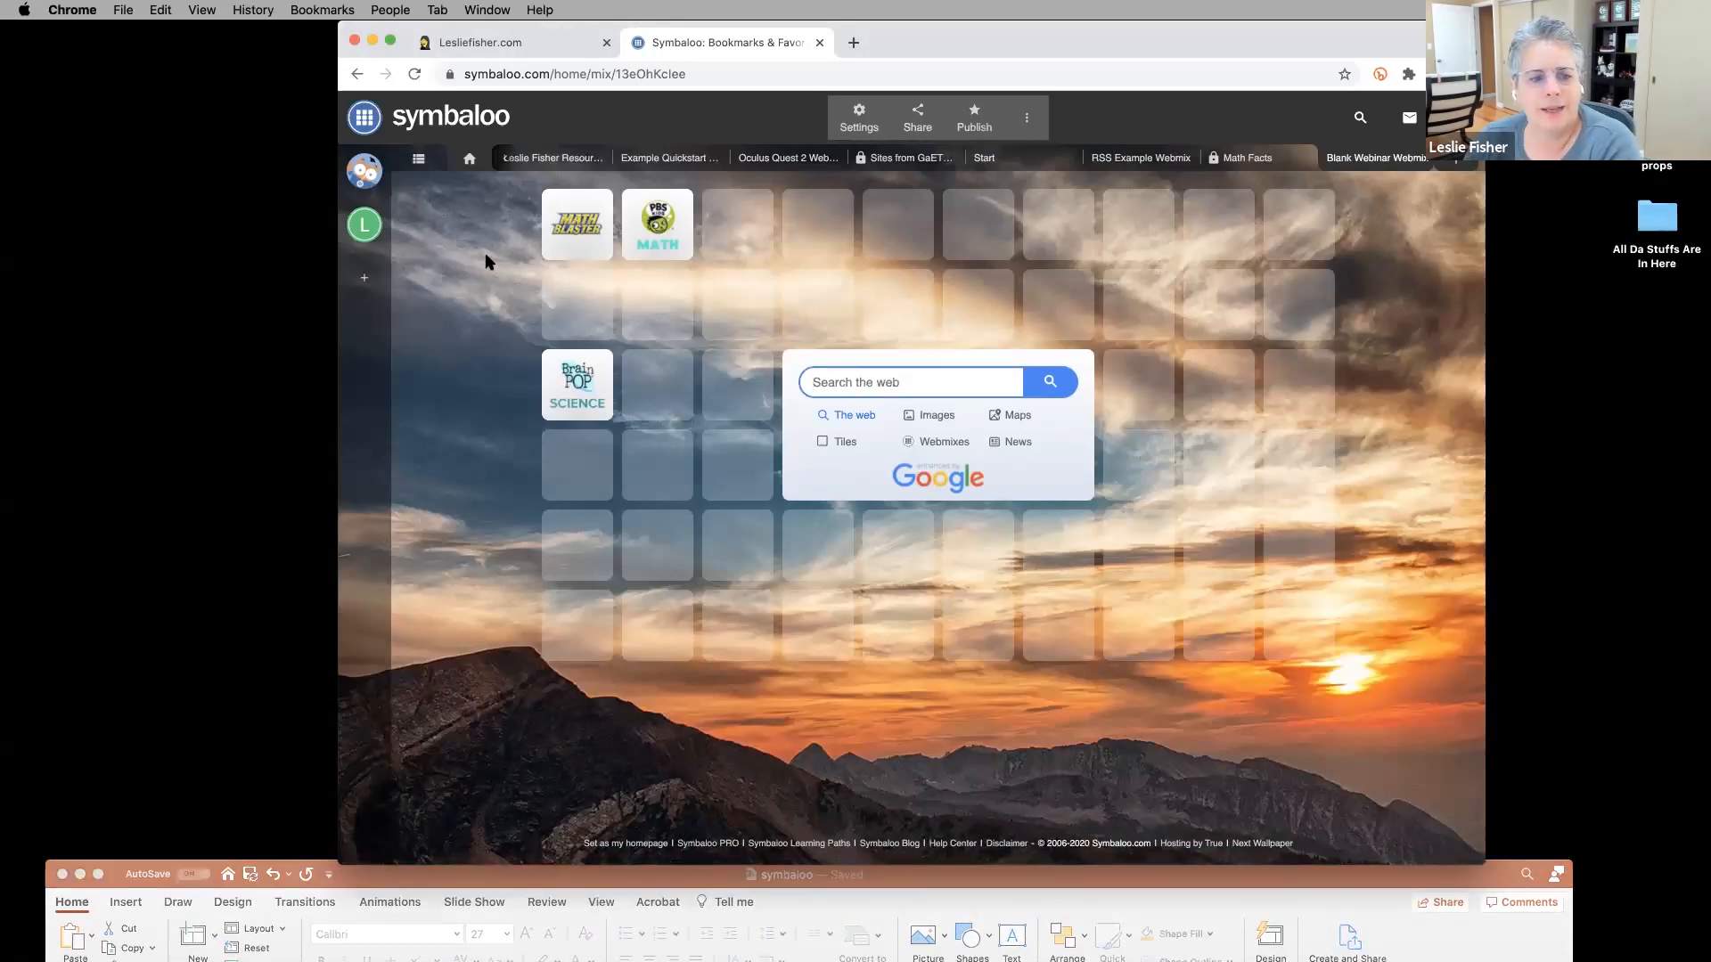
mouse_move(575, 386)
mouse_down()
mouse_move(733, 383)
mouse_move(733, 319)
mouse_move(657, 320)
mouse_move(633, 371)
mouse_move(580, 390)
mouse_up()
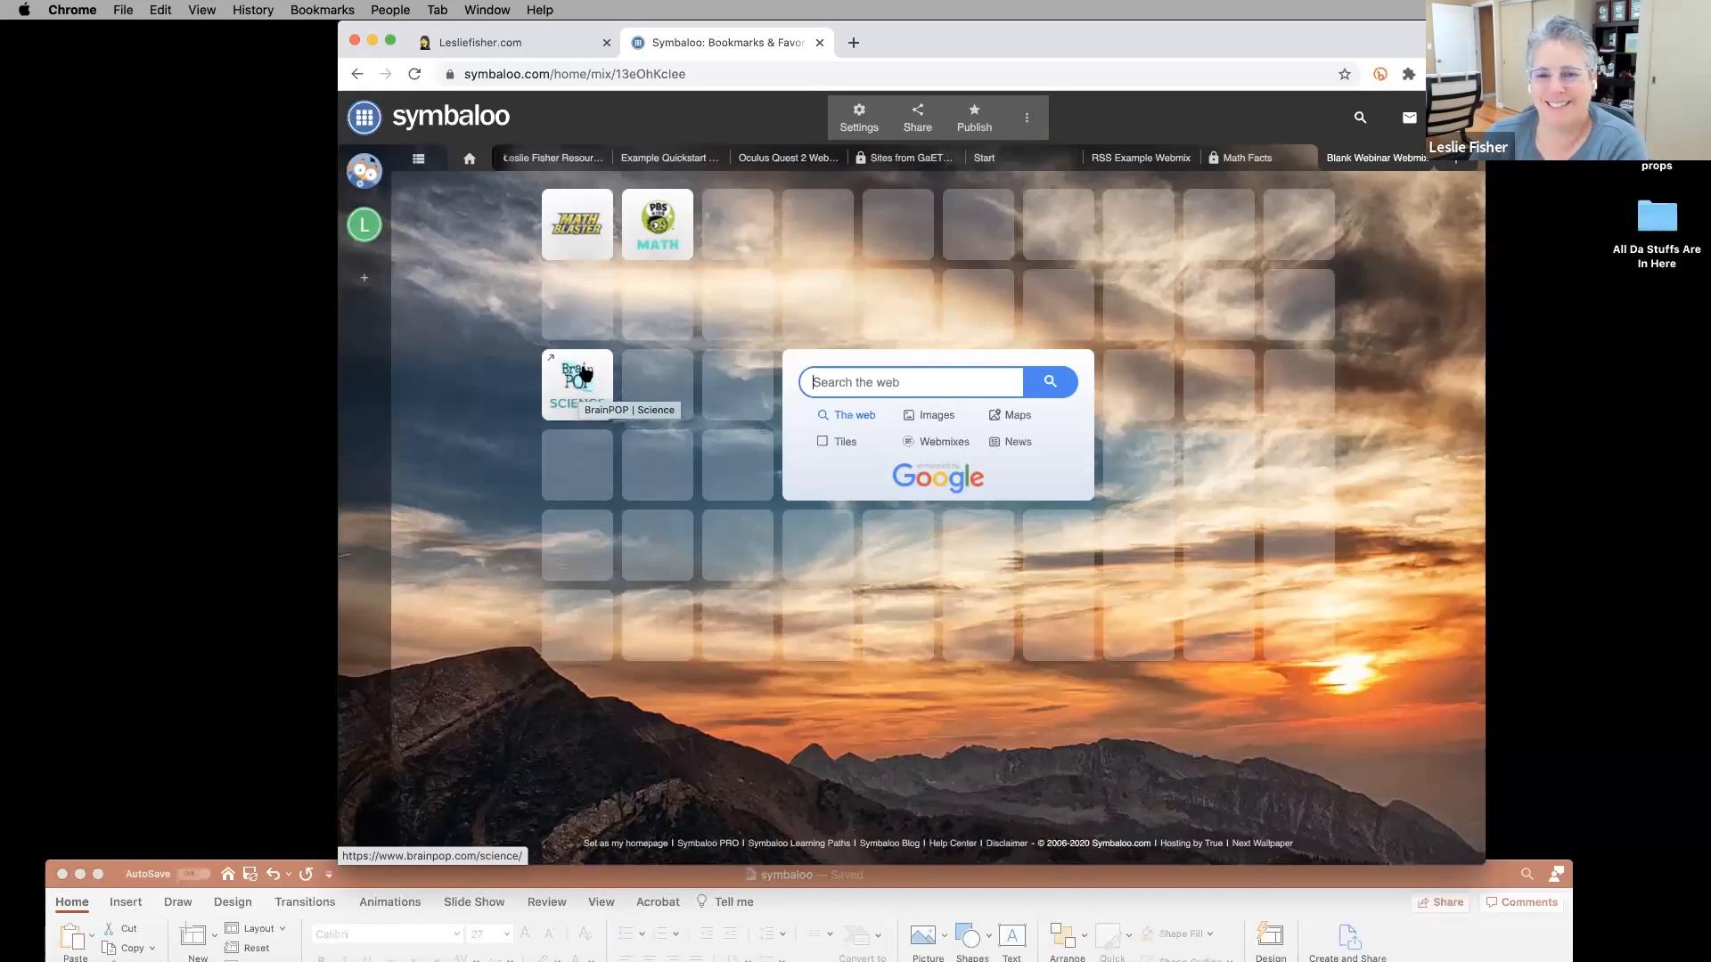
right_click(581, 231)
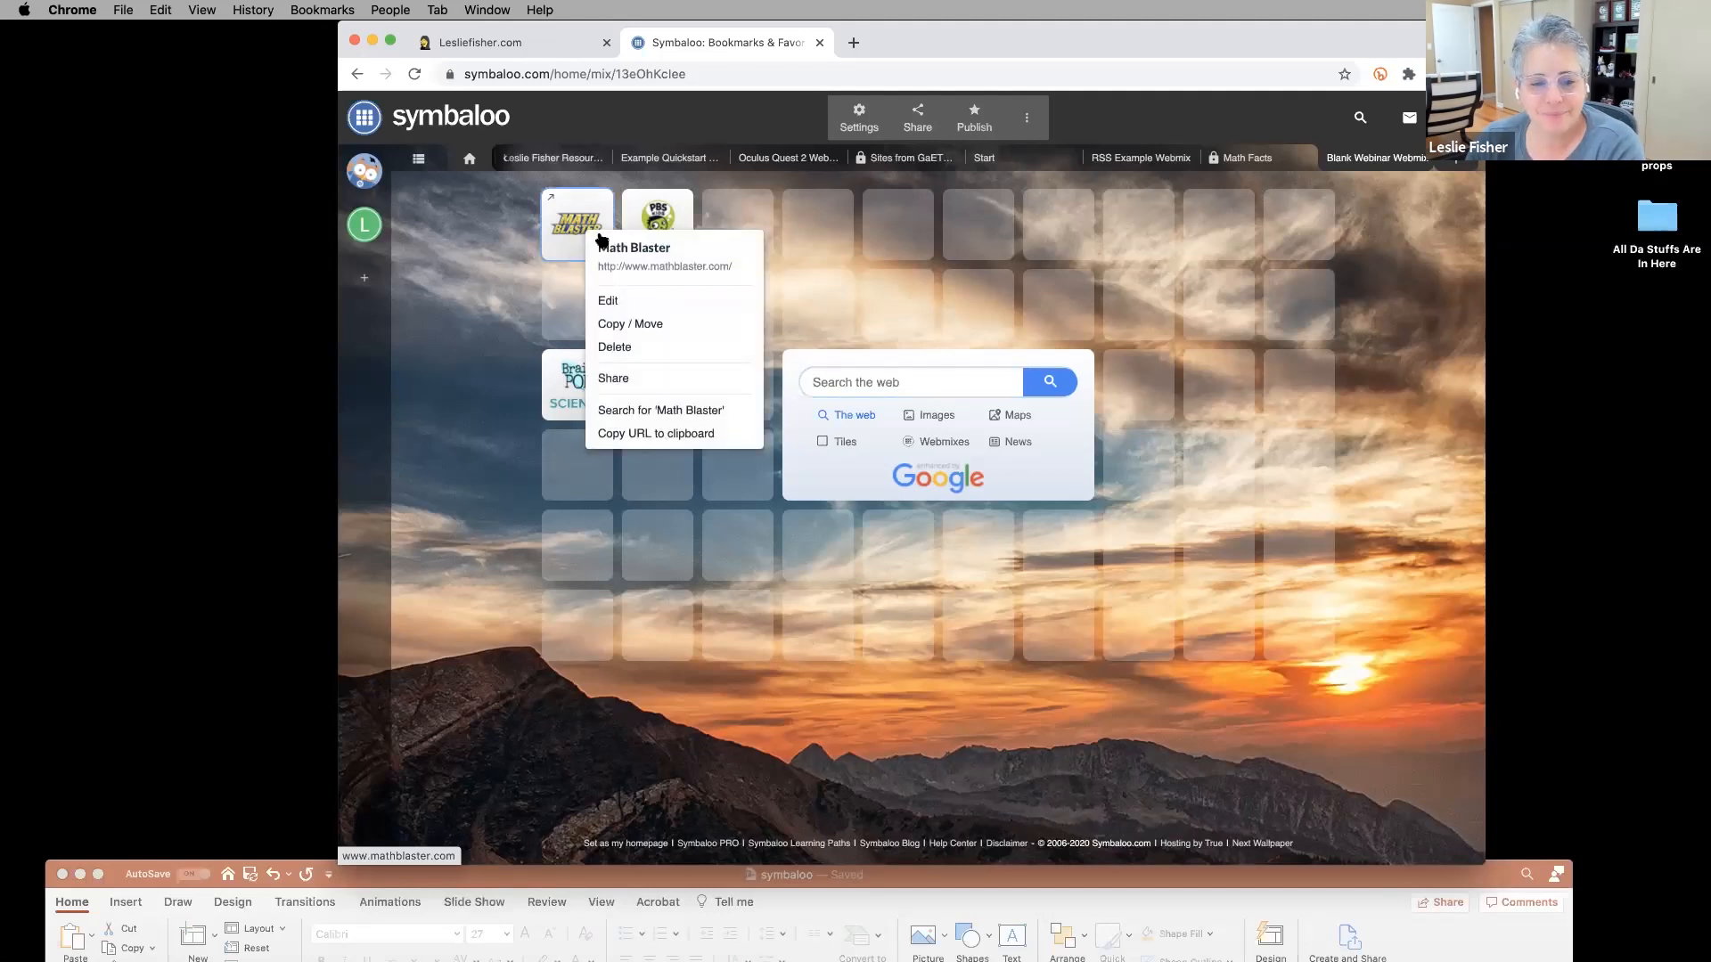
Open the Math Blaster tile's edit form, keeping its web address, Website type and name.
click(606, 303)
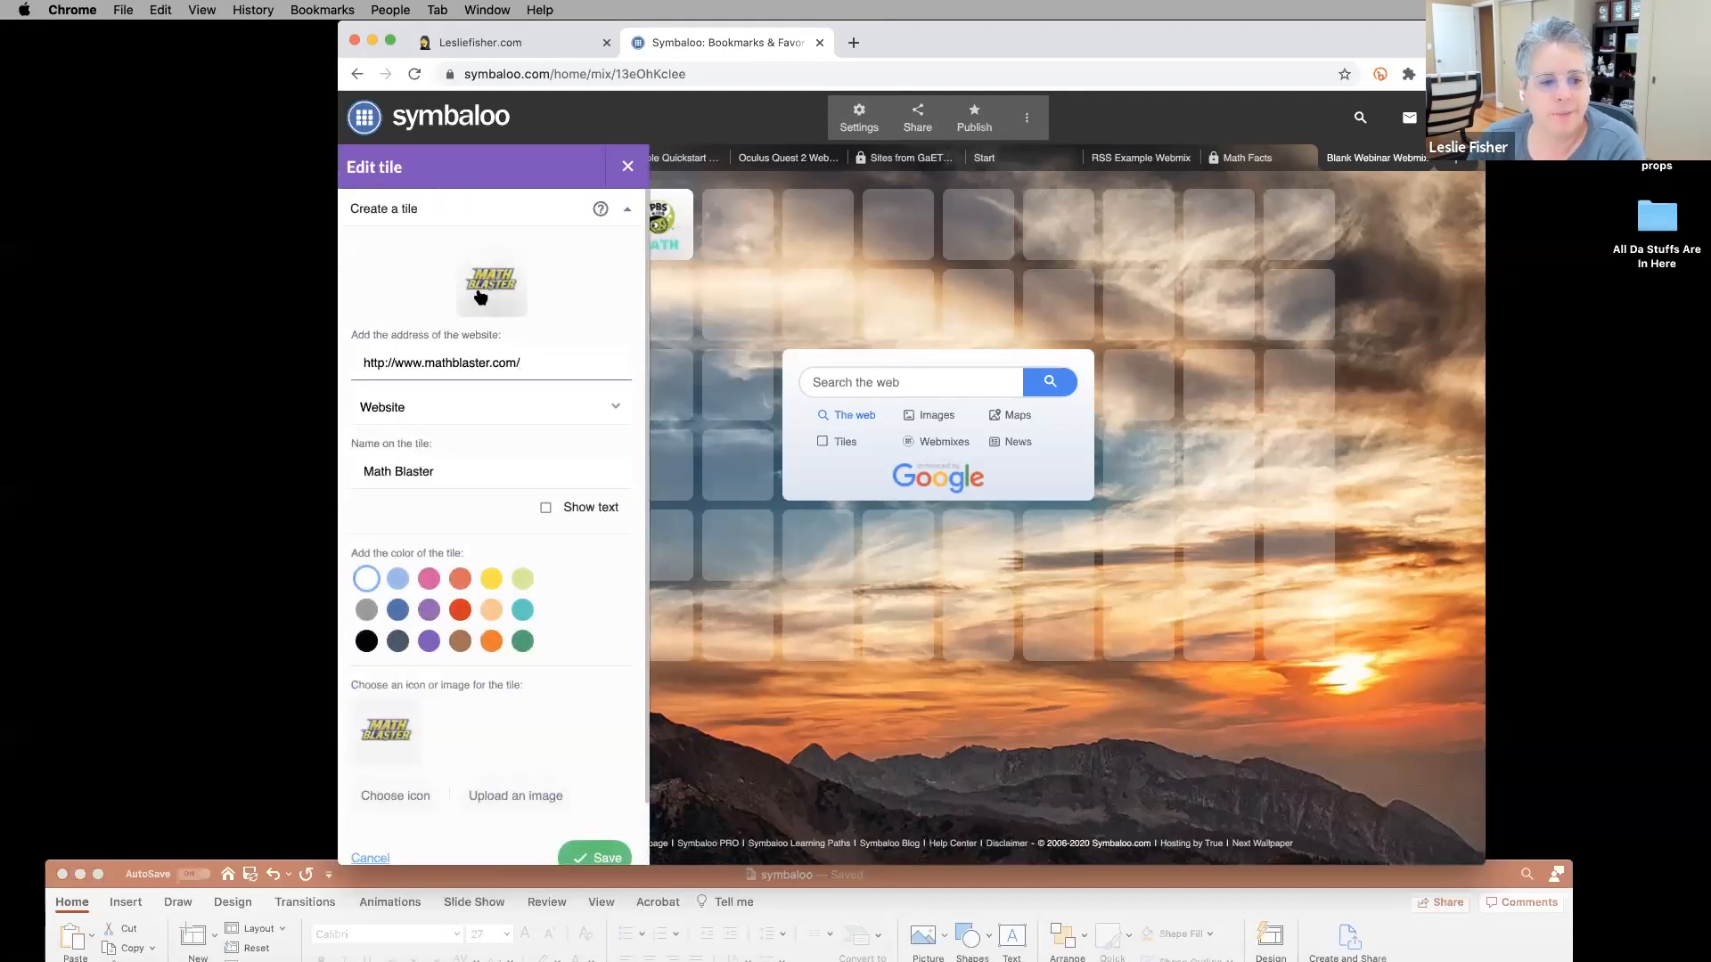
drag(521, 363, 356, 365)
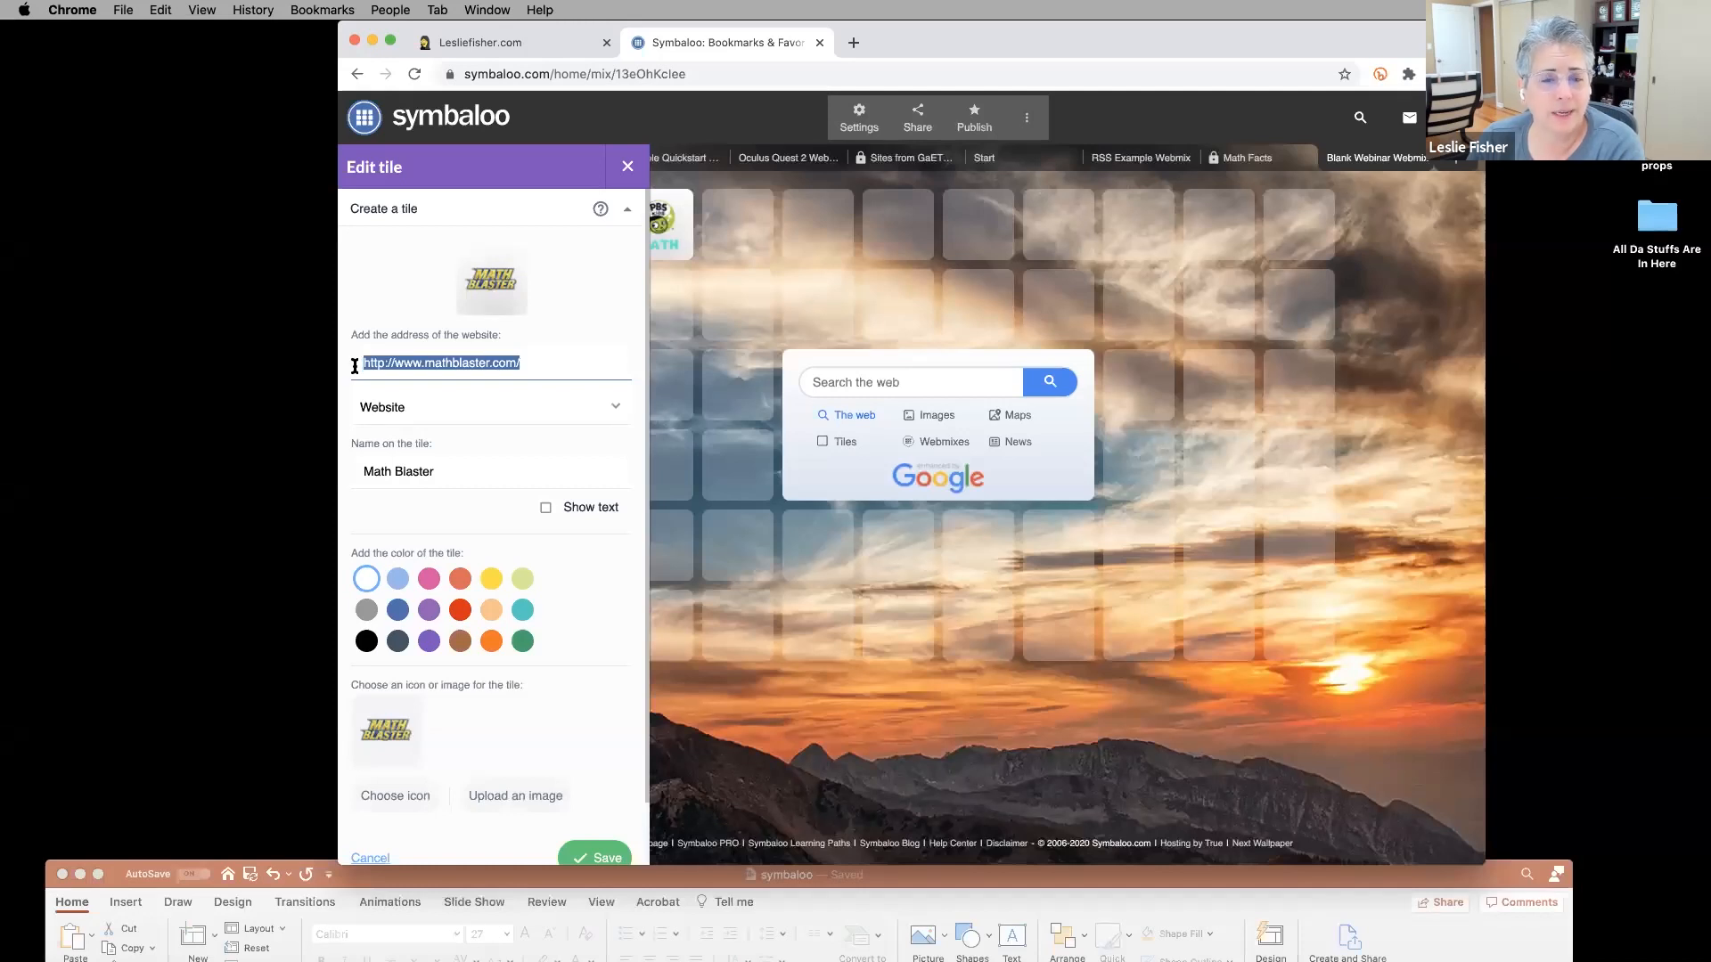
click(499, 416)
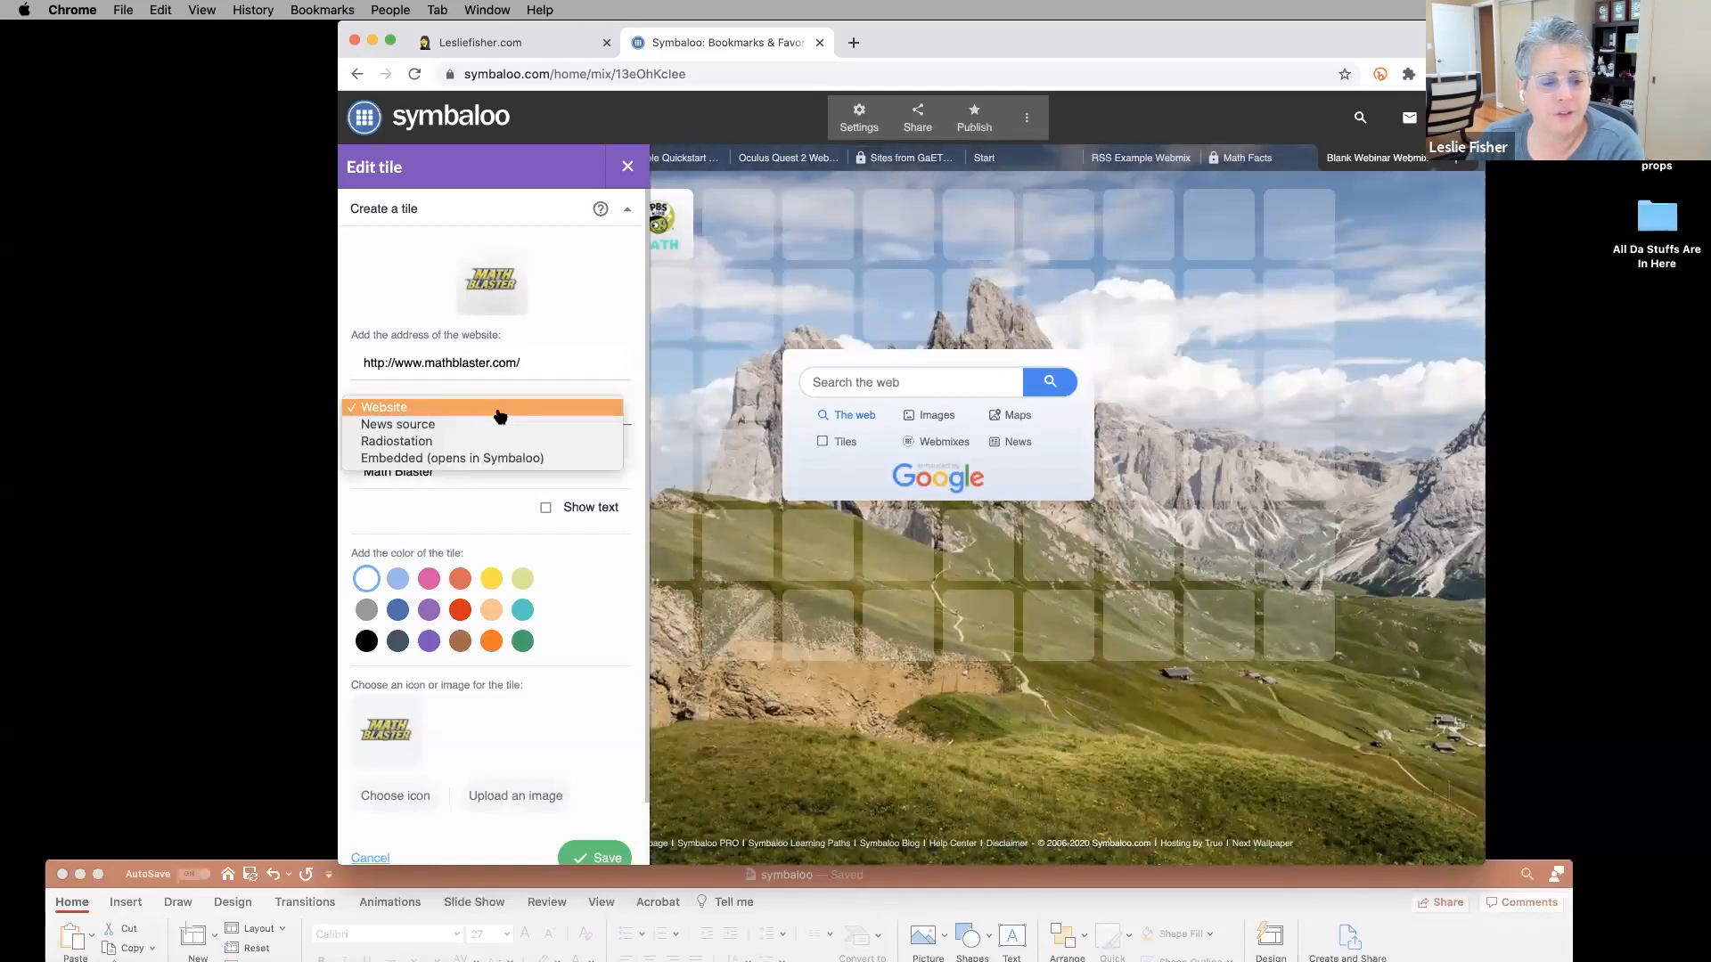
click(379, 407)
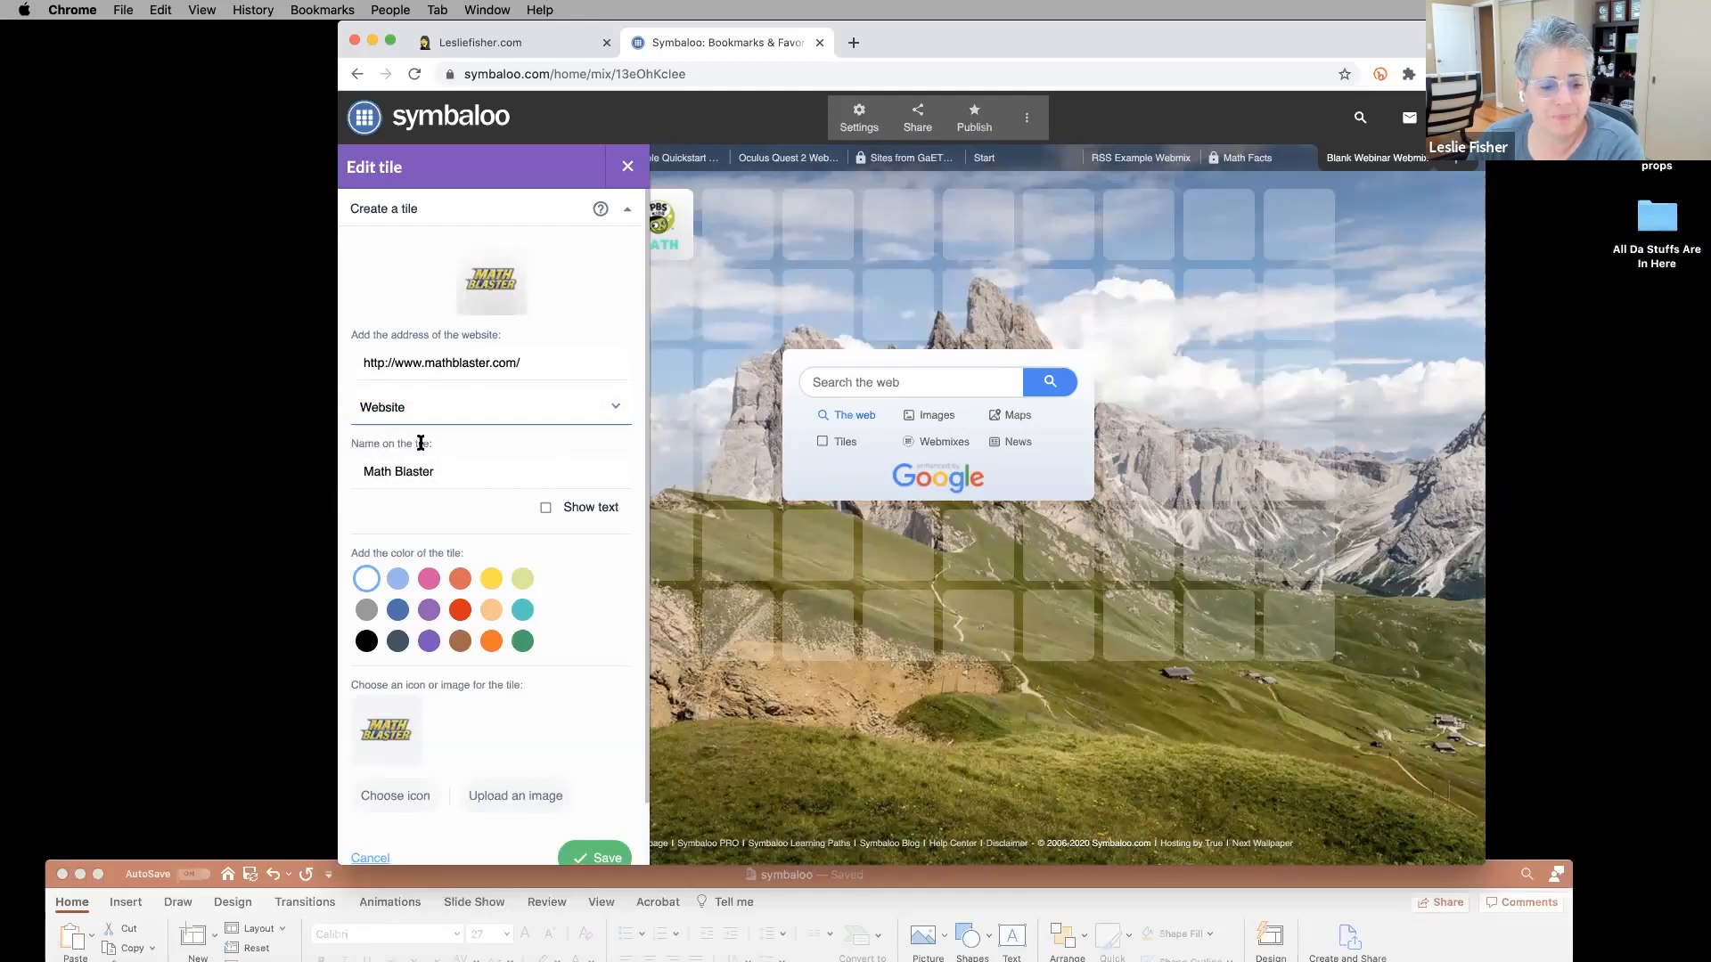
click(443, 479)
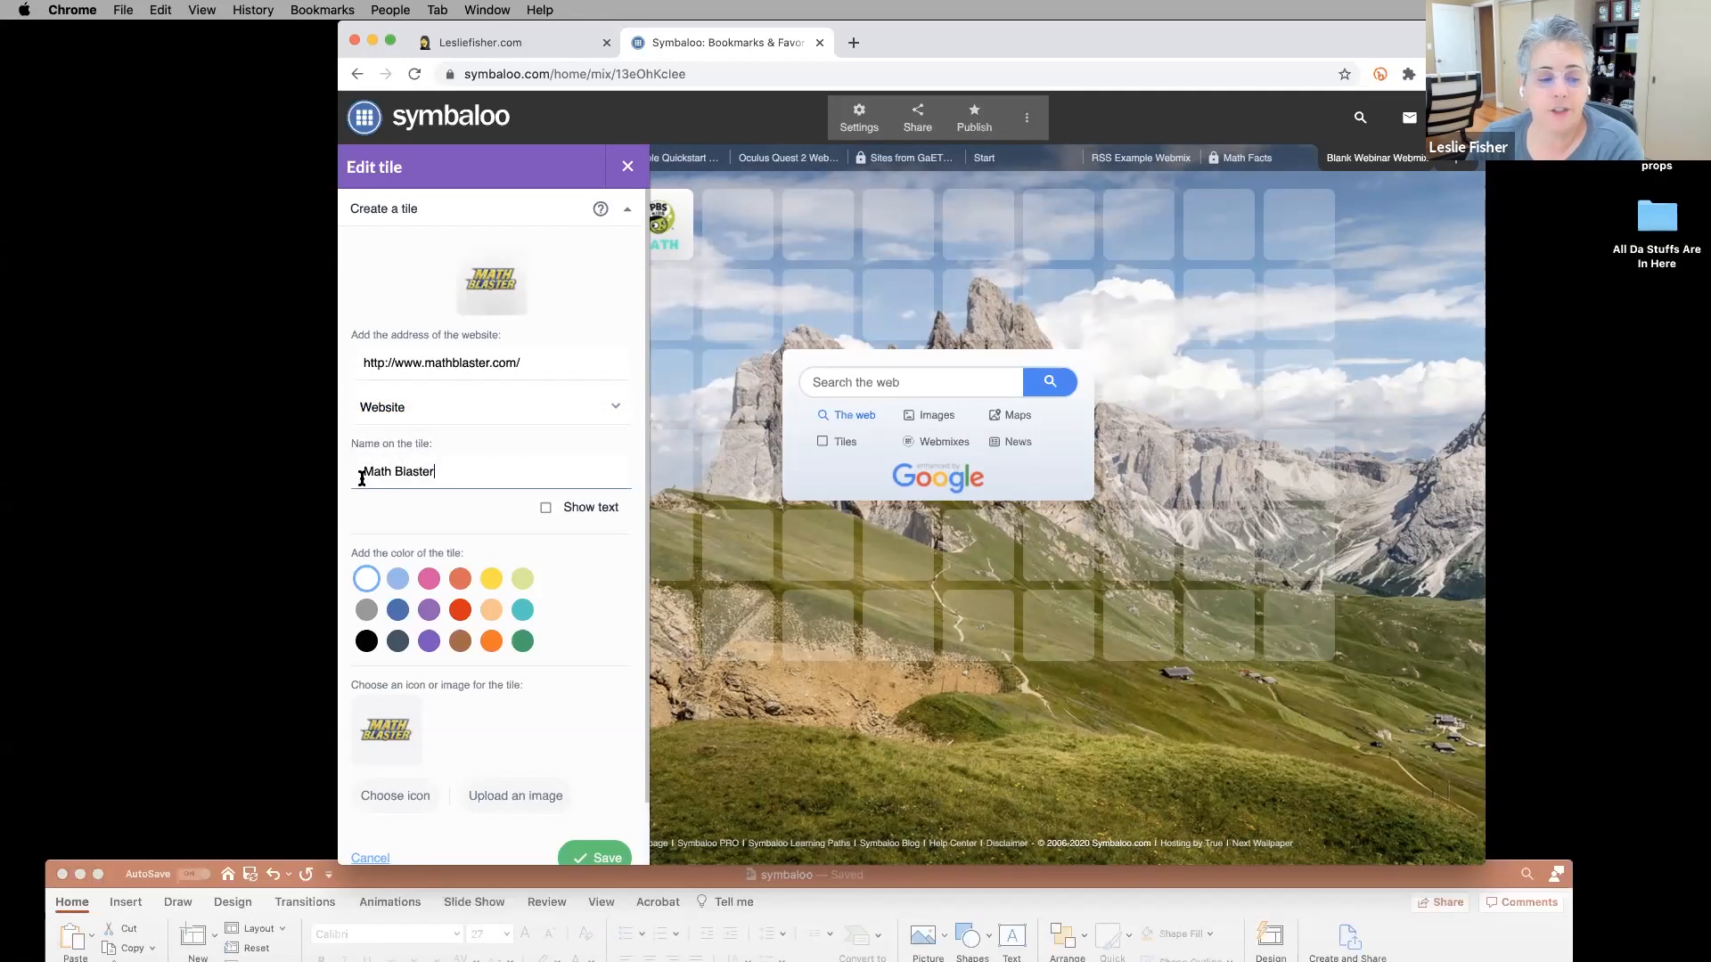
triple_click(355, 466)
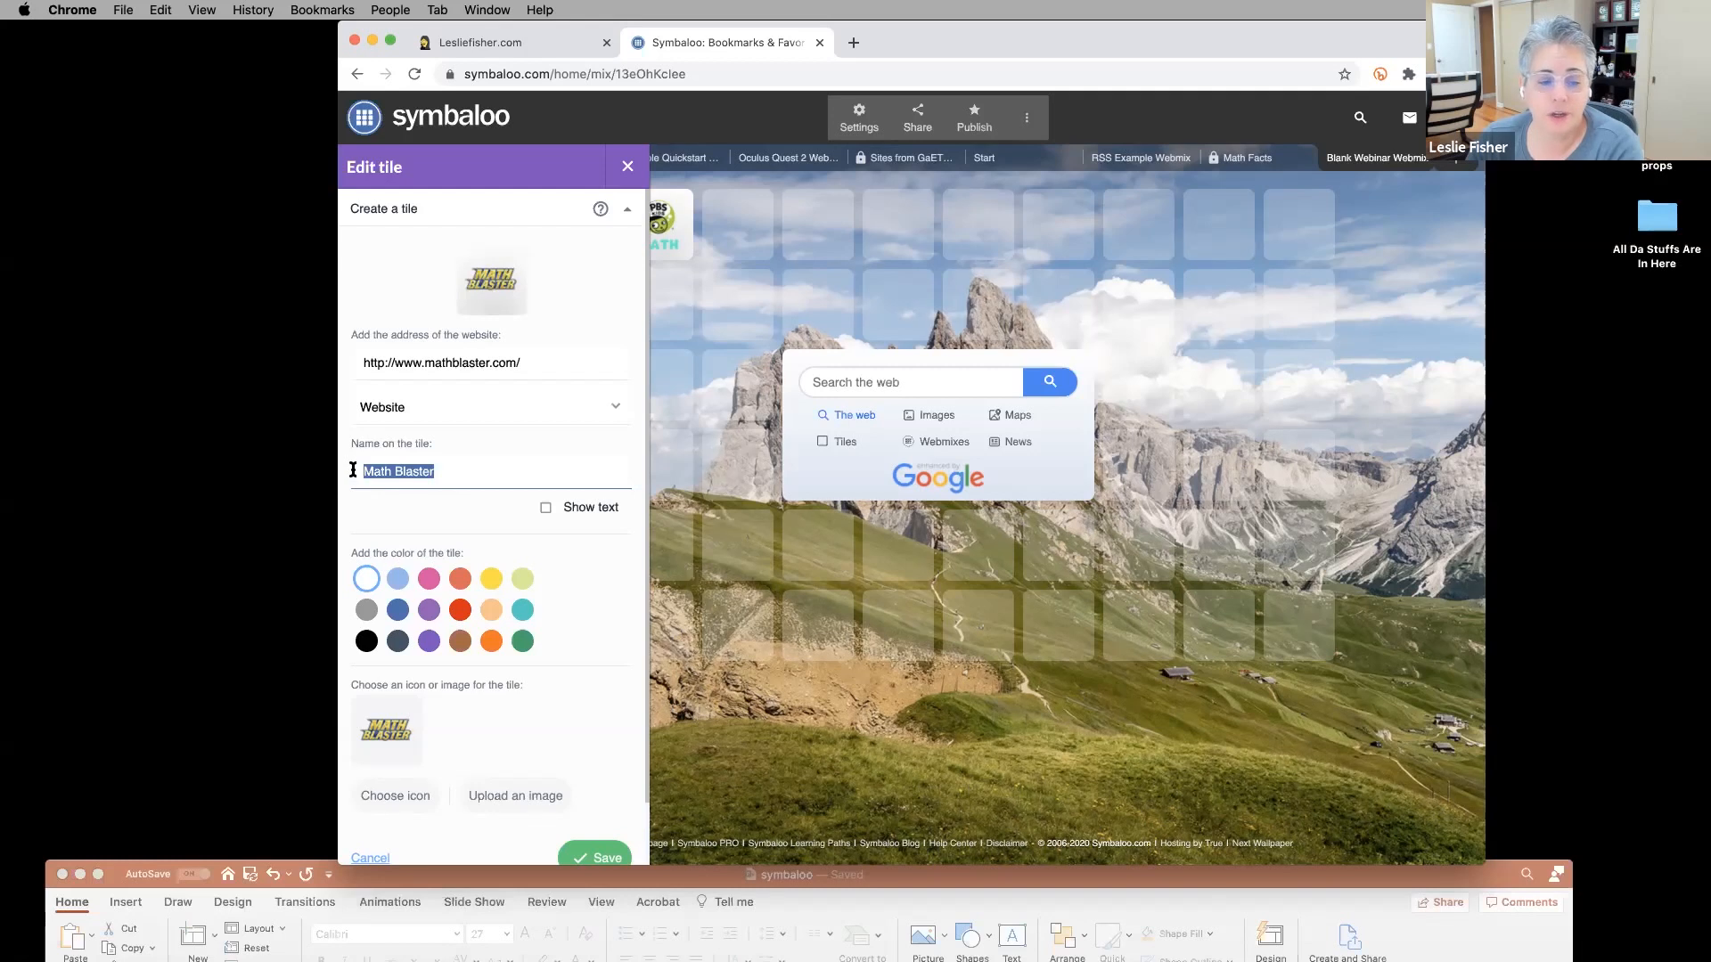
Set the Math Blaster tile colour to the darker purple swatch and save the tile.
click(459, 613)
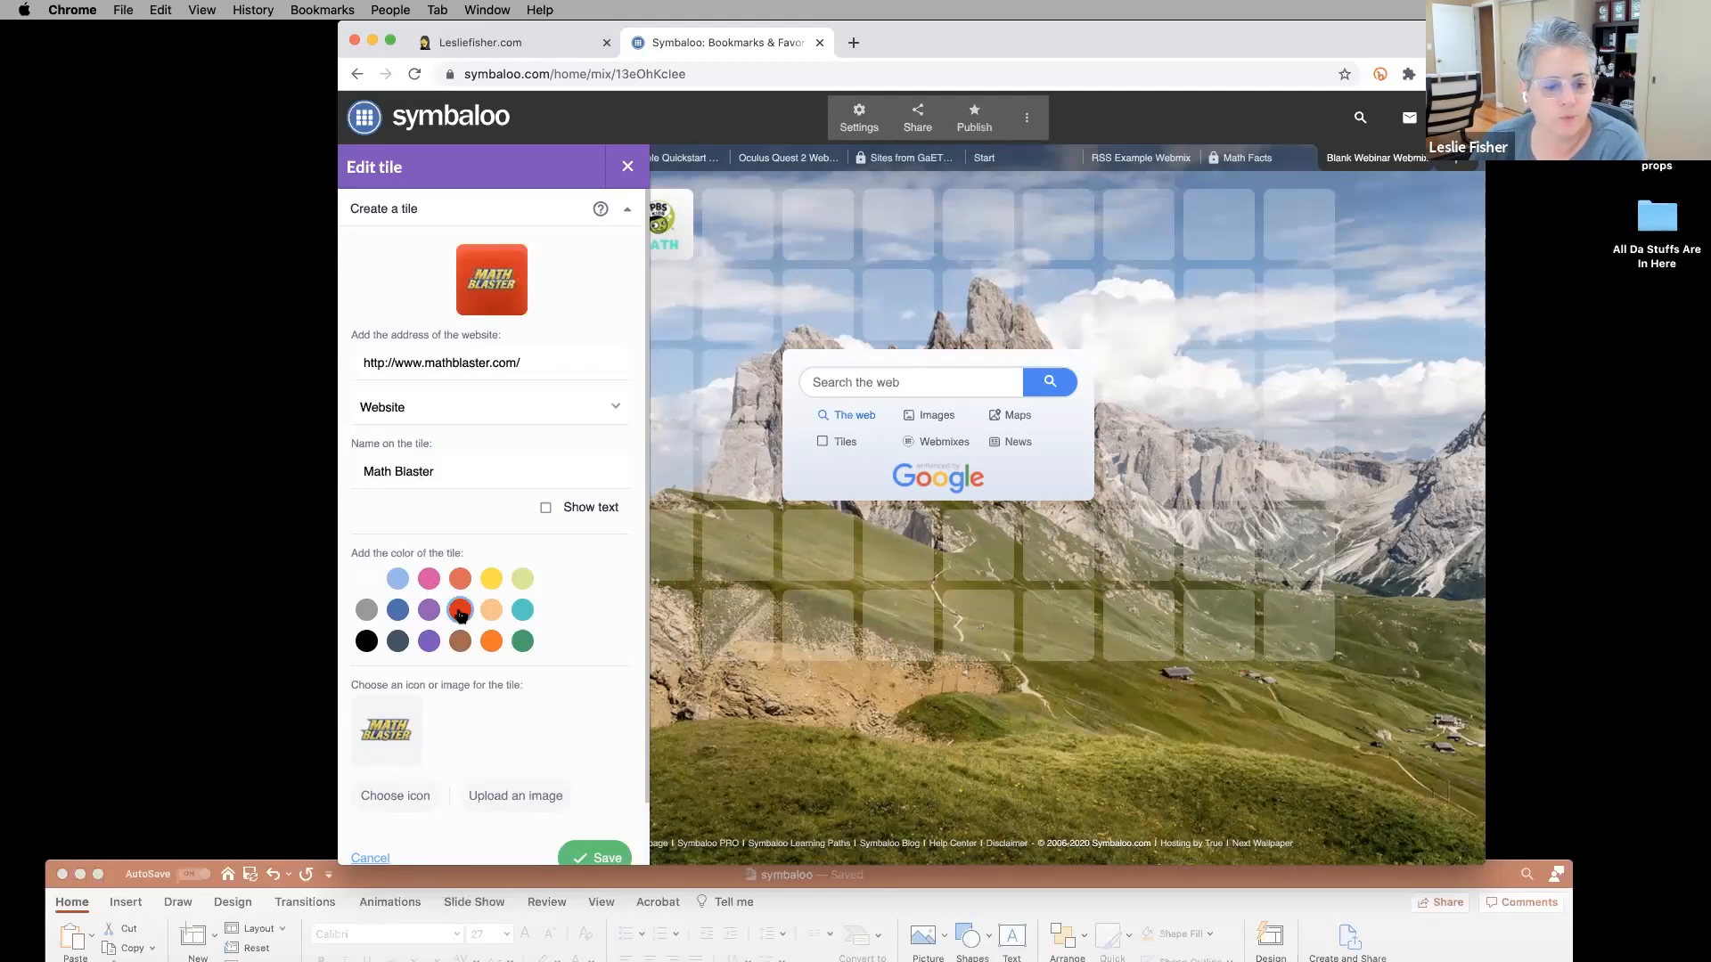
click(428, 579)
click(428, 610)
click(428, 640)
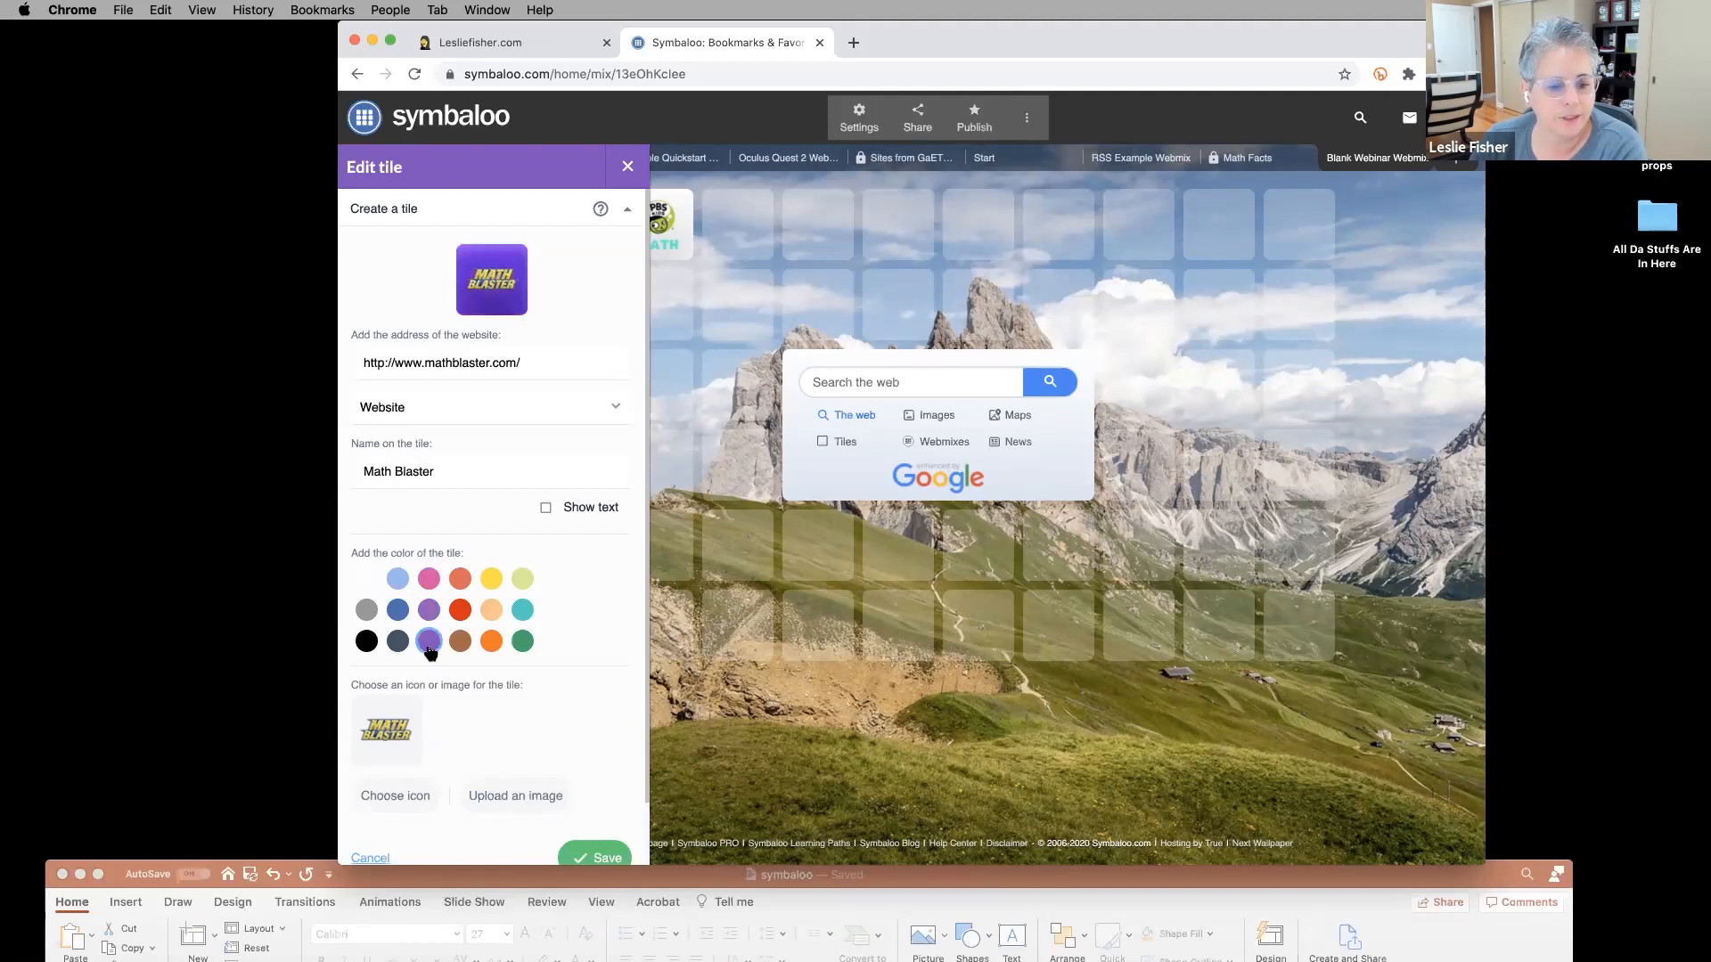
scroll(523, 550, down, 2)
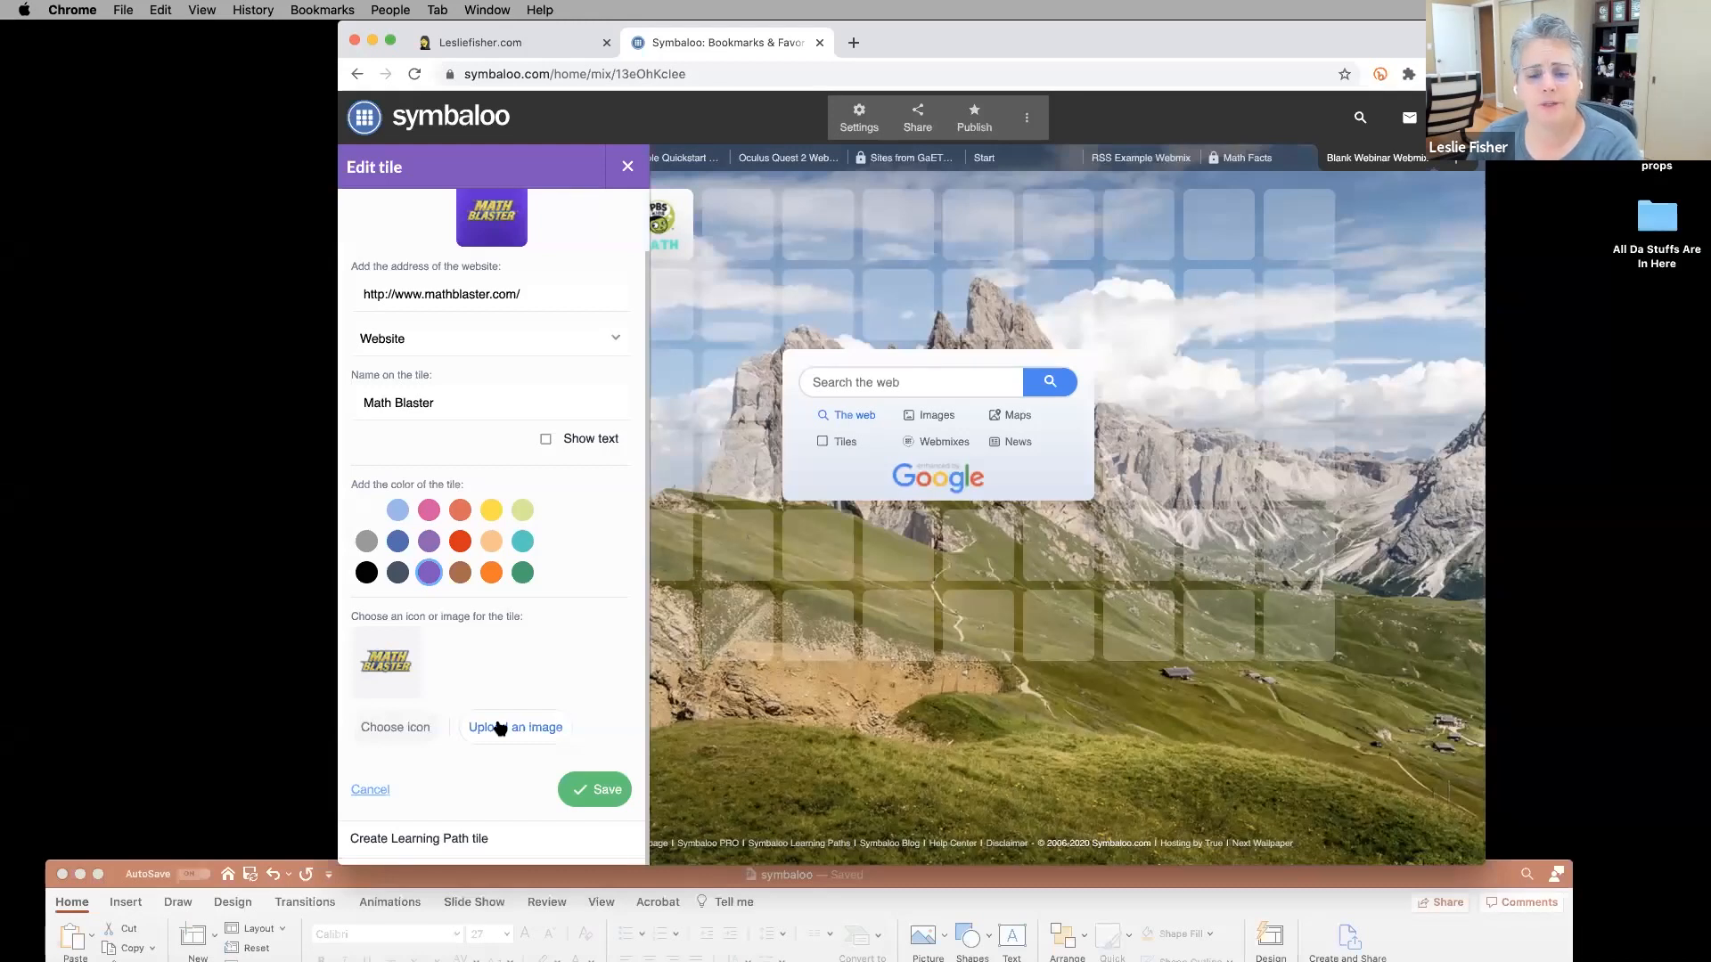
click(604, 792)
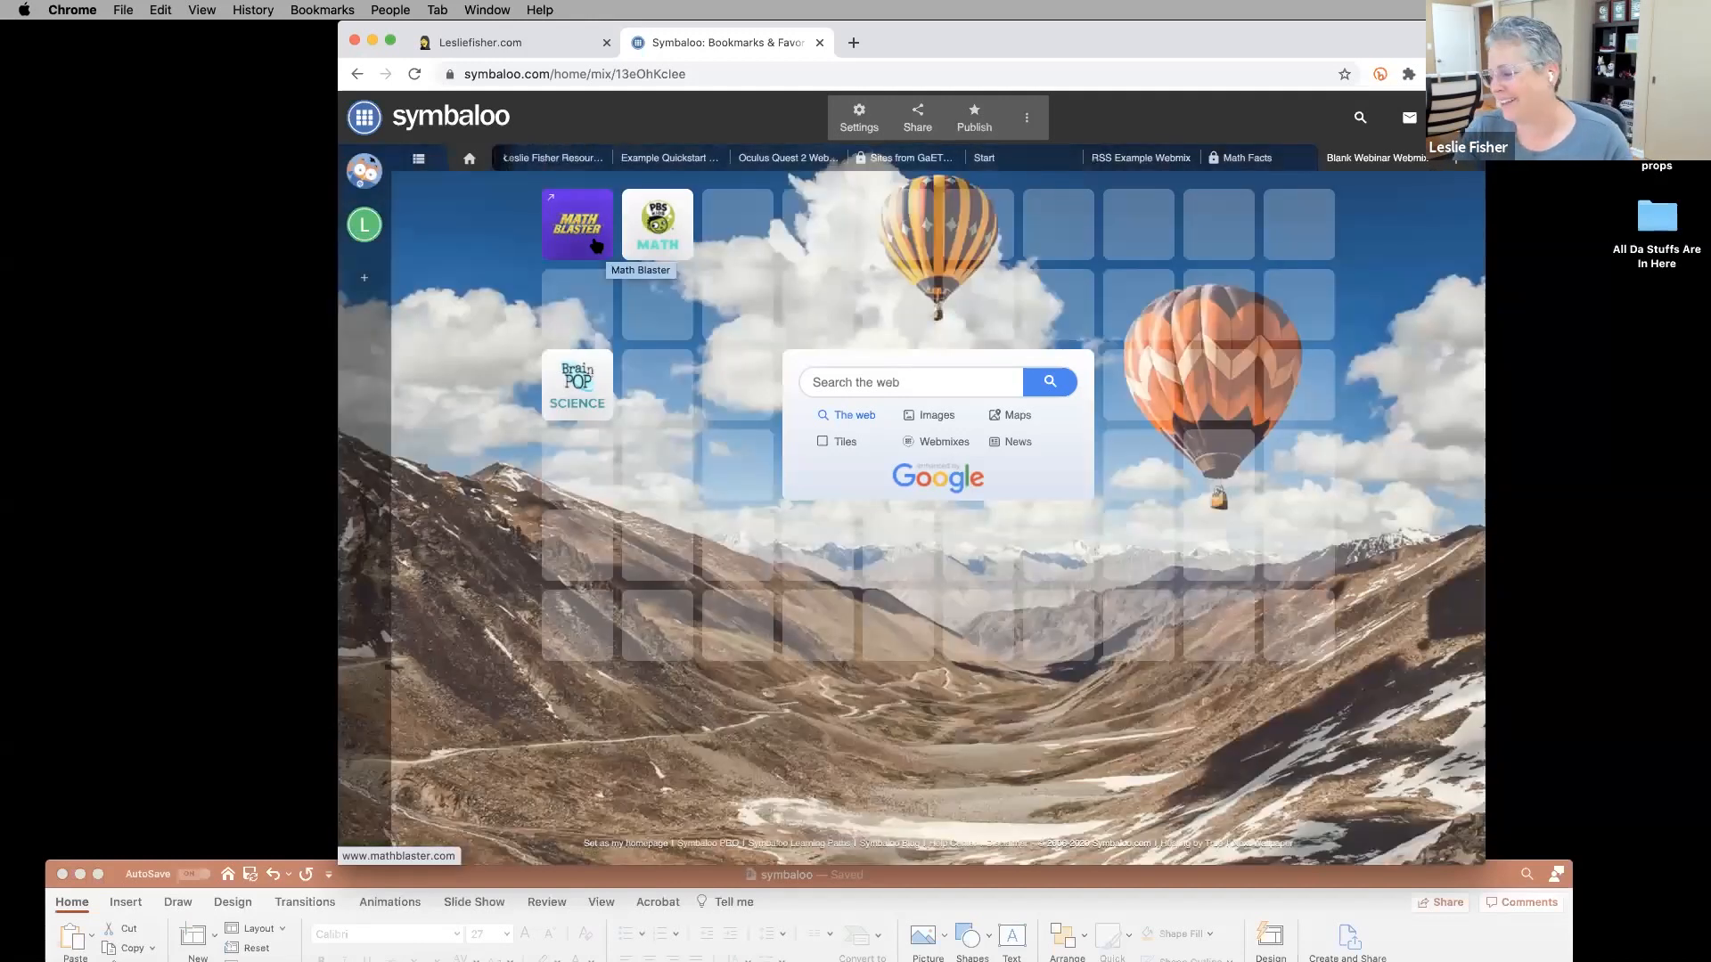
right_click(597, 245)
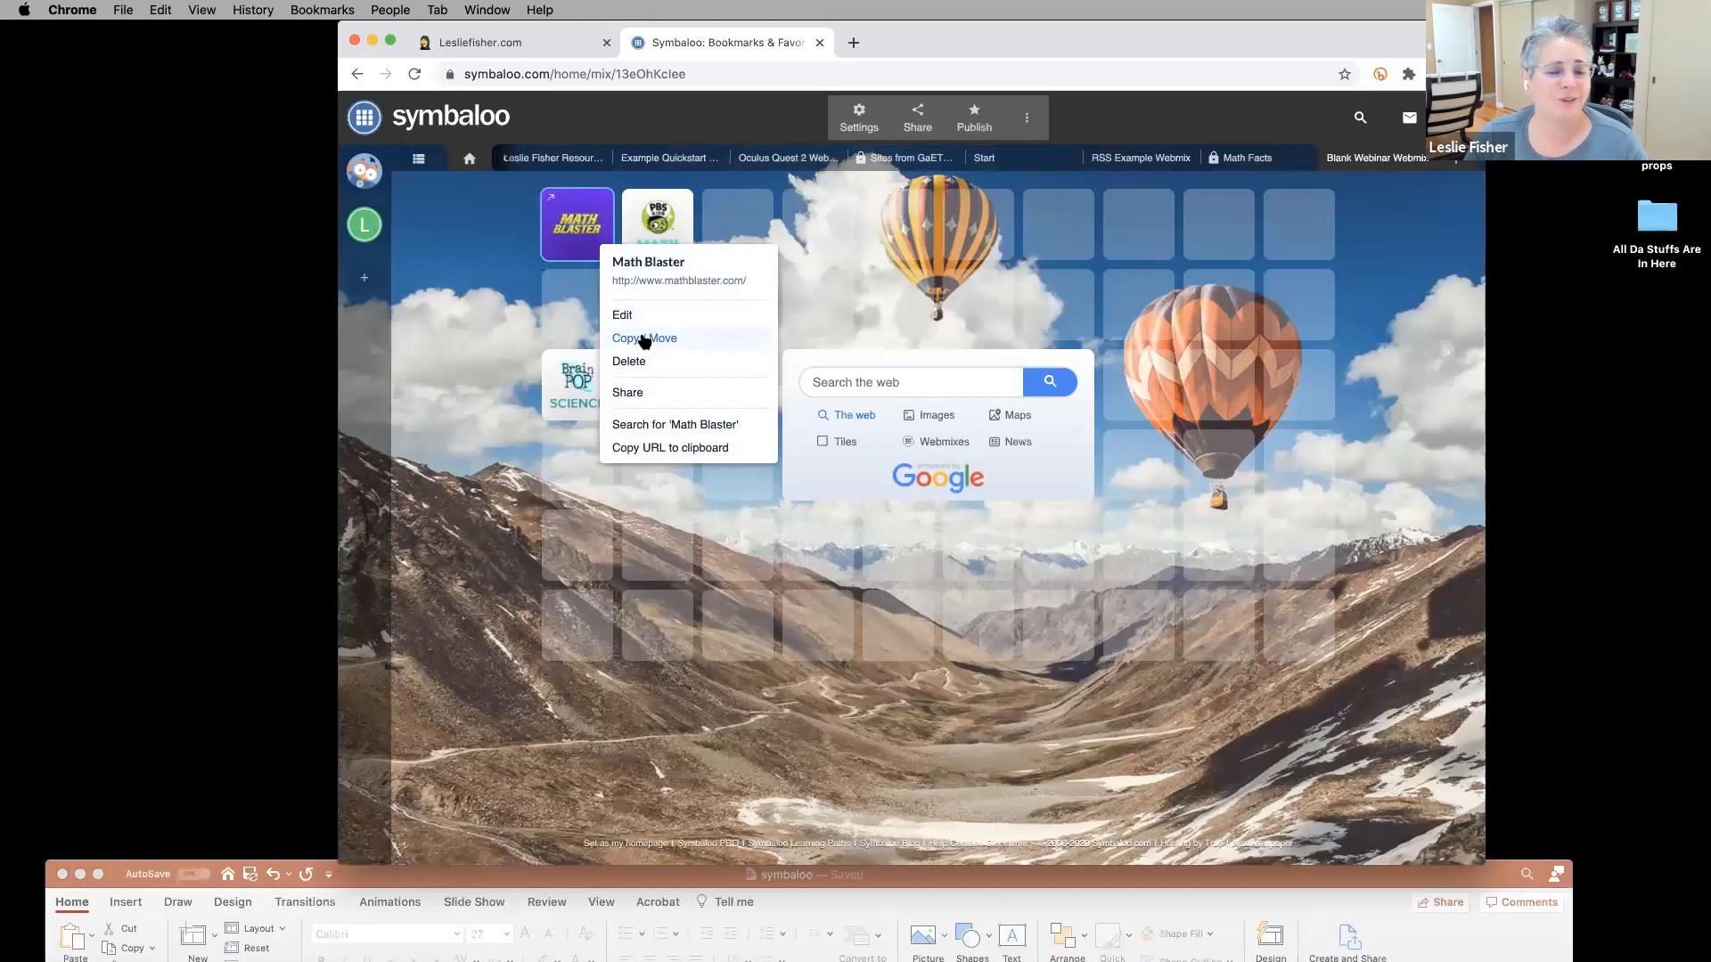
click(643, 340)
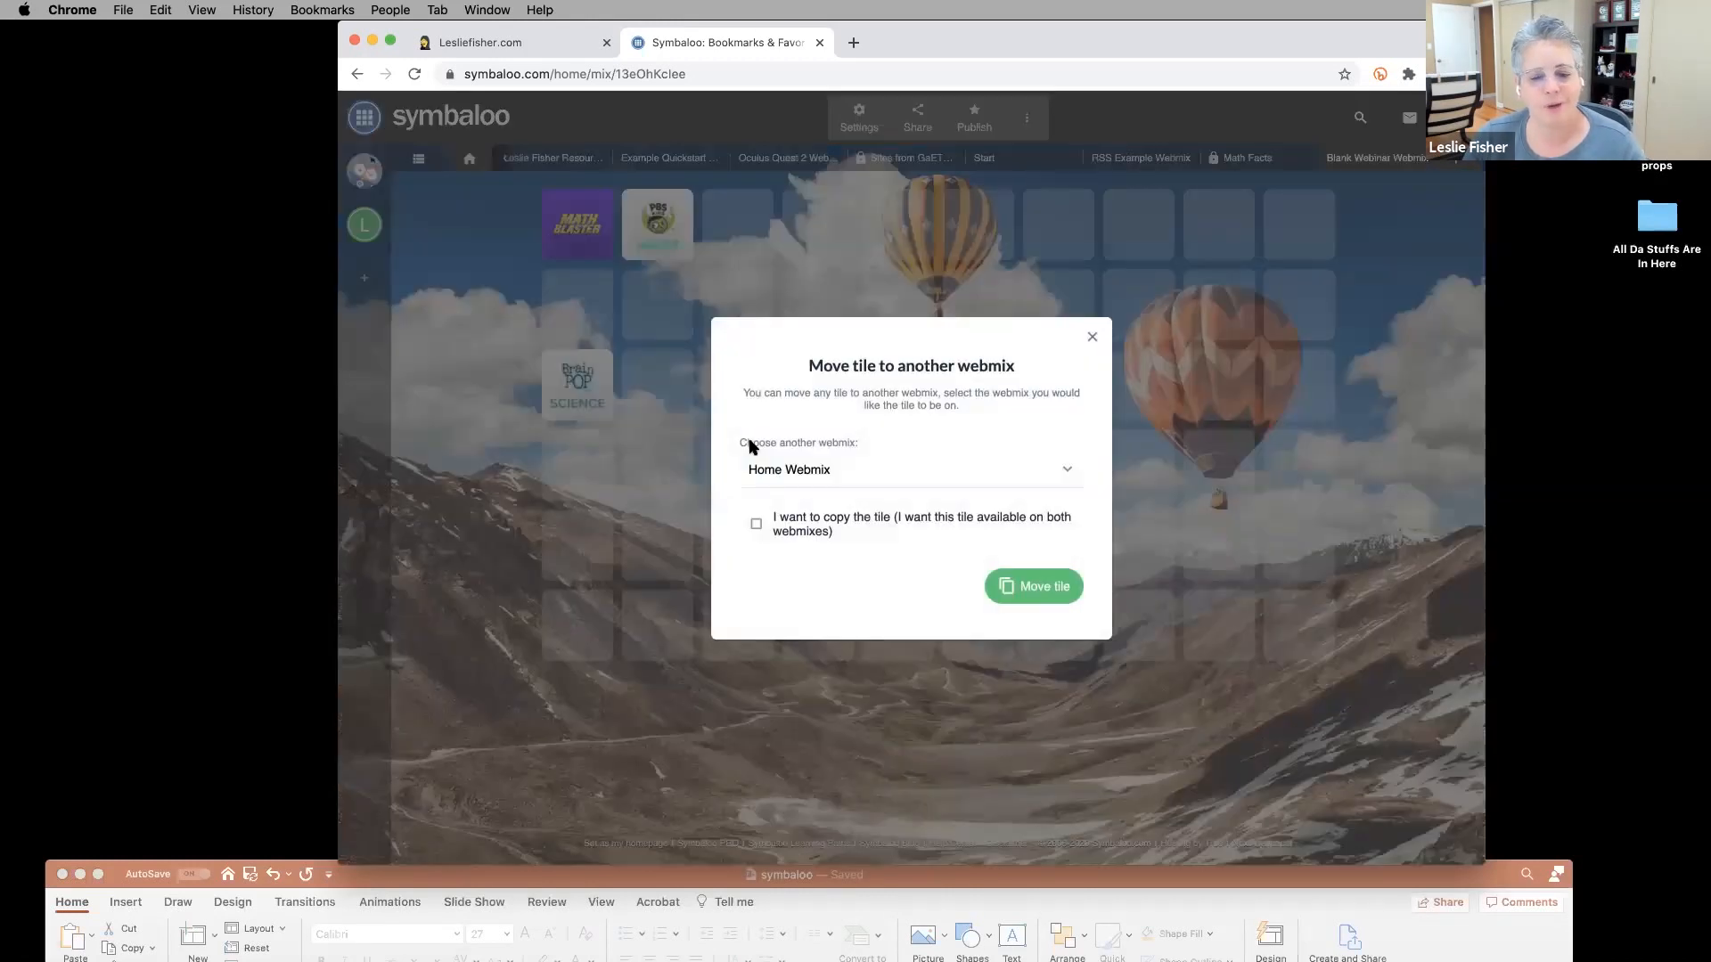
click(785, 479)
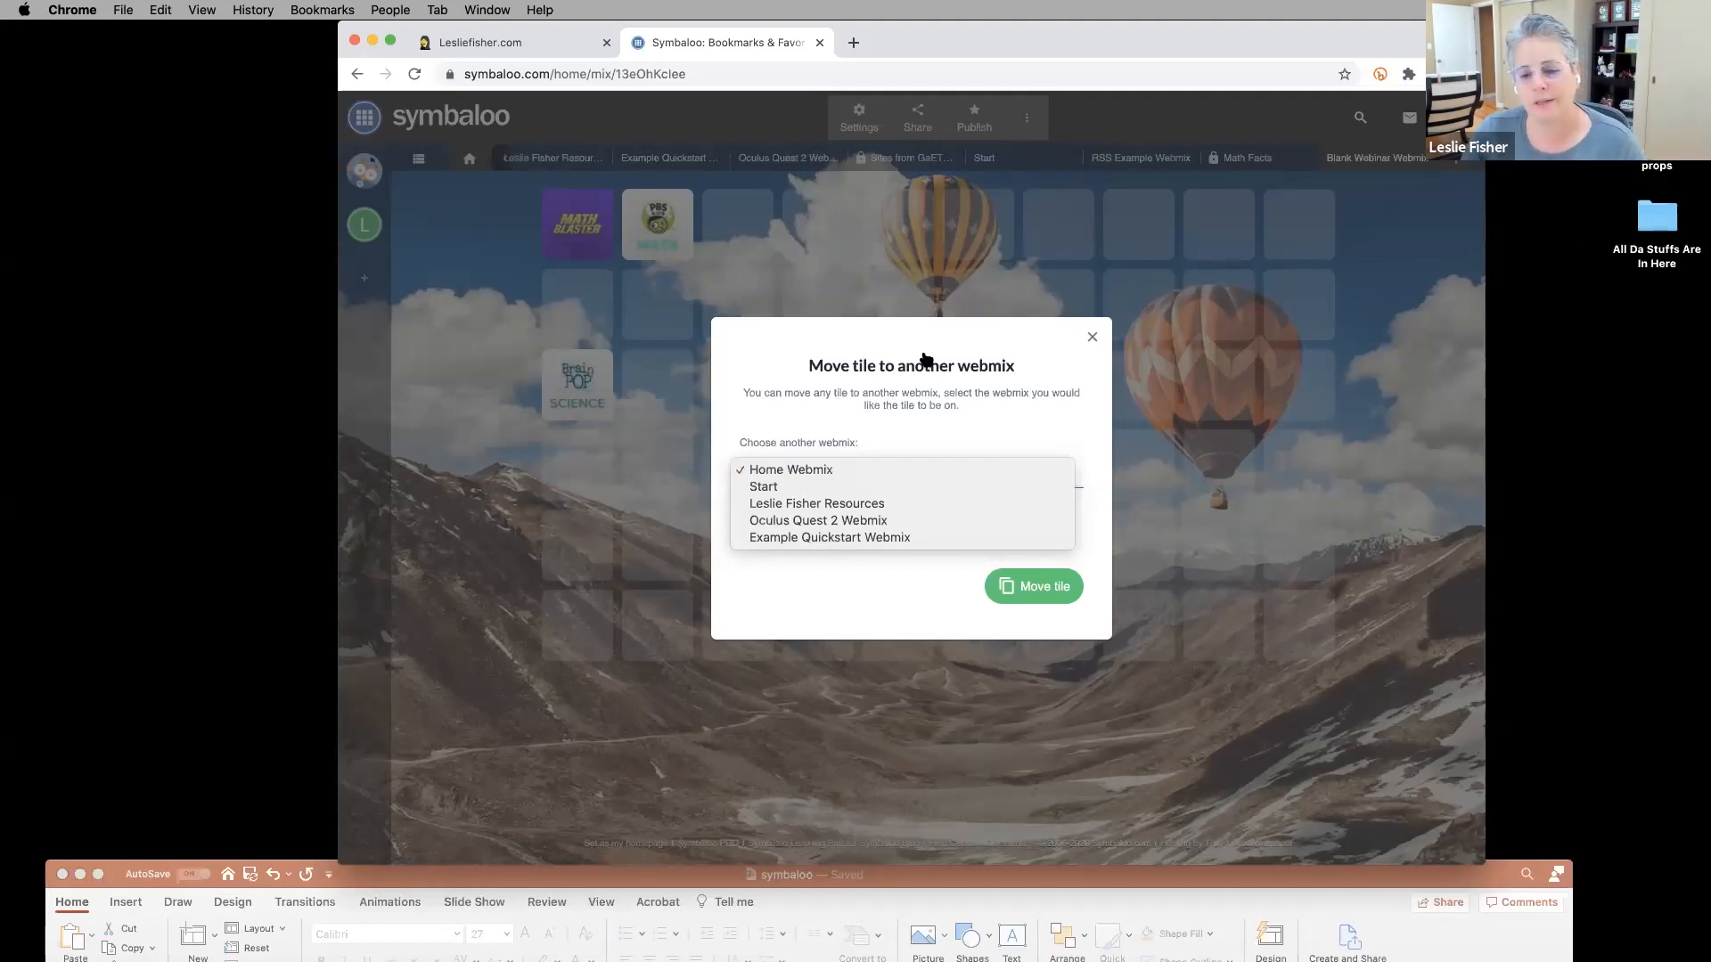
click(1092, 340)
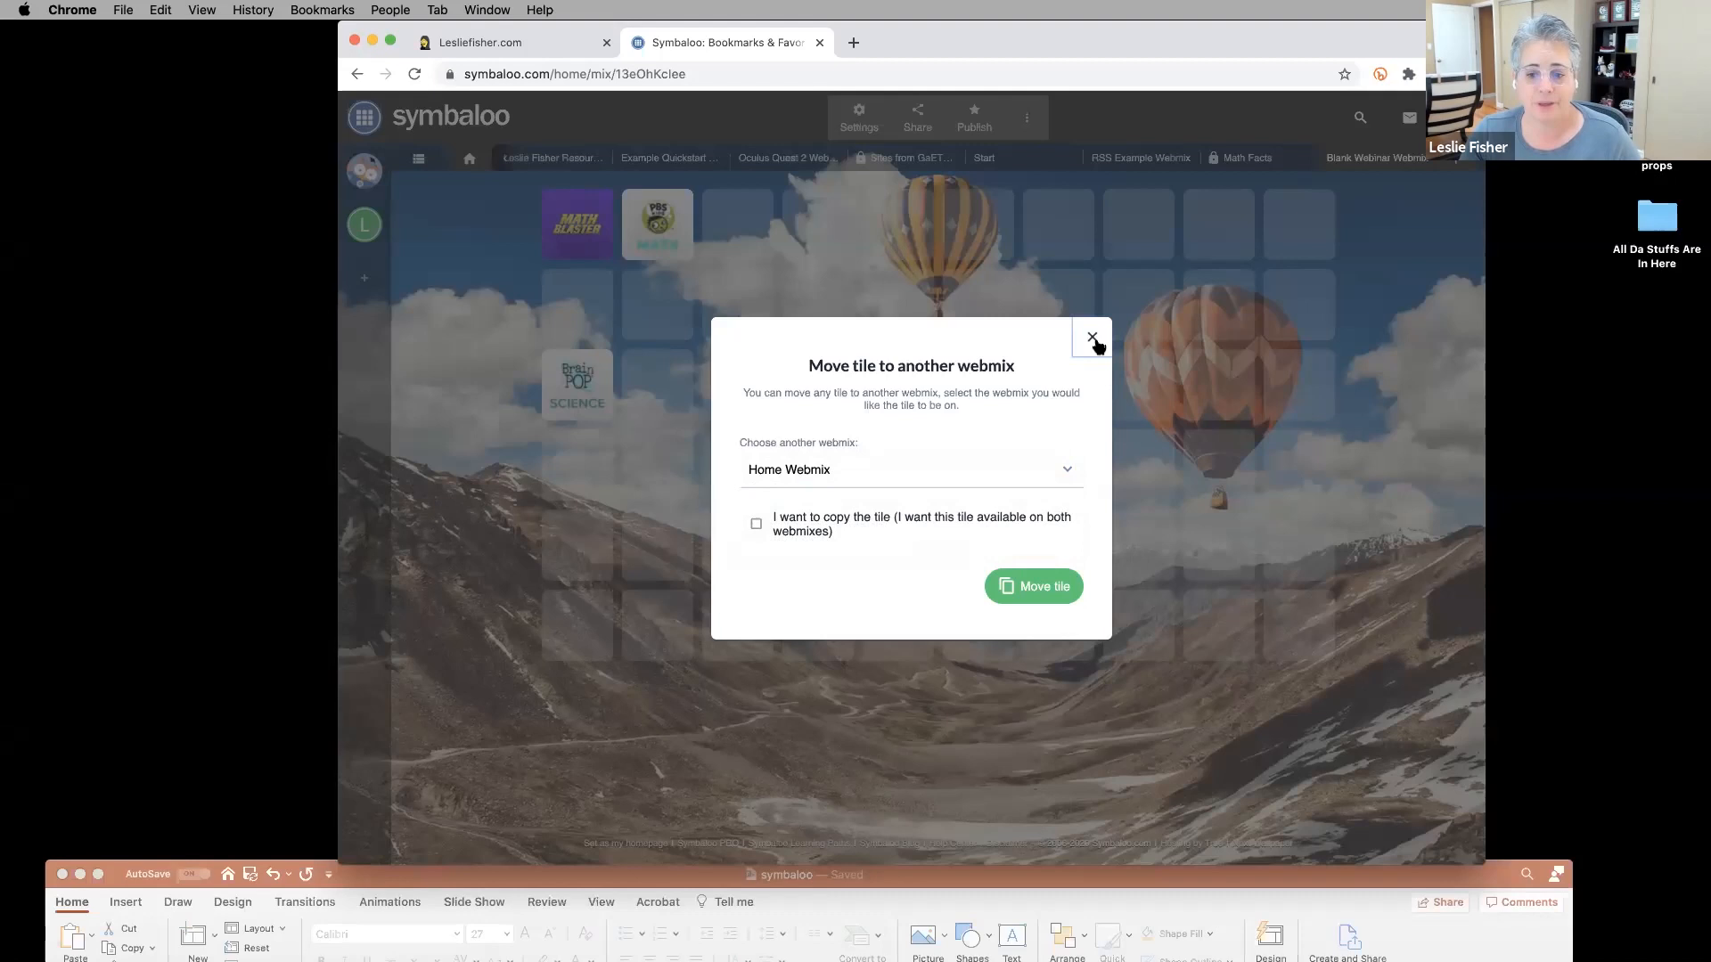
click(1094, 344)
right_click(583, 233)
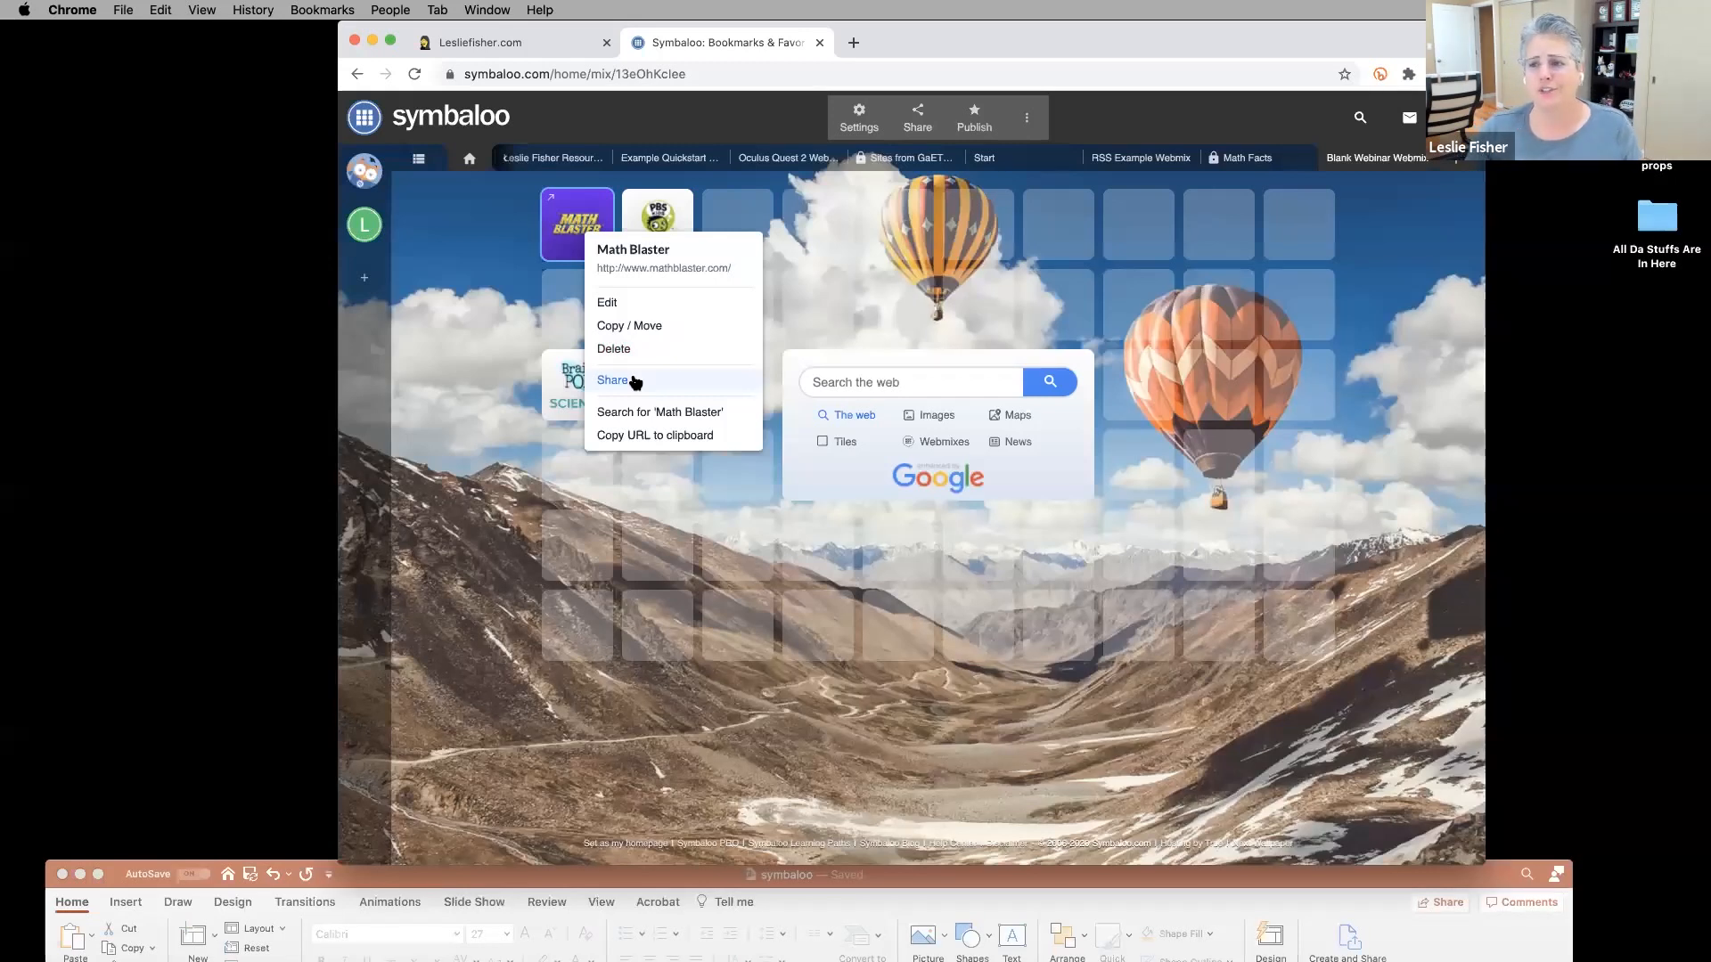
click(636, 381)
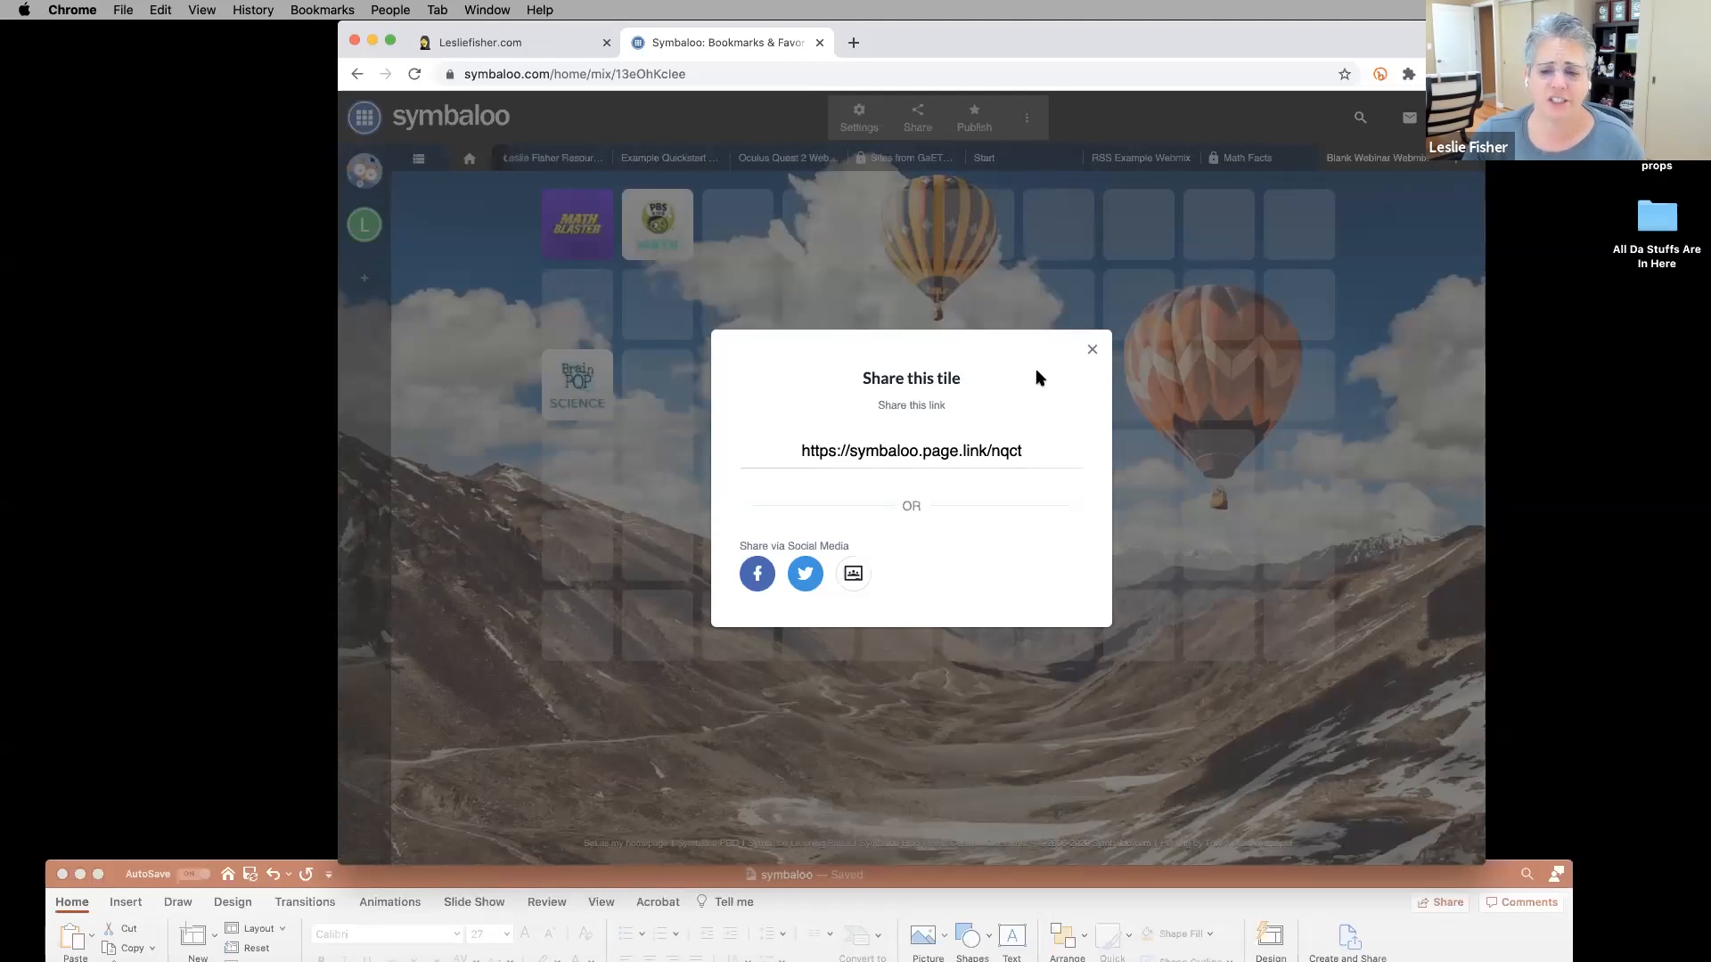
click(1092, 349)
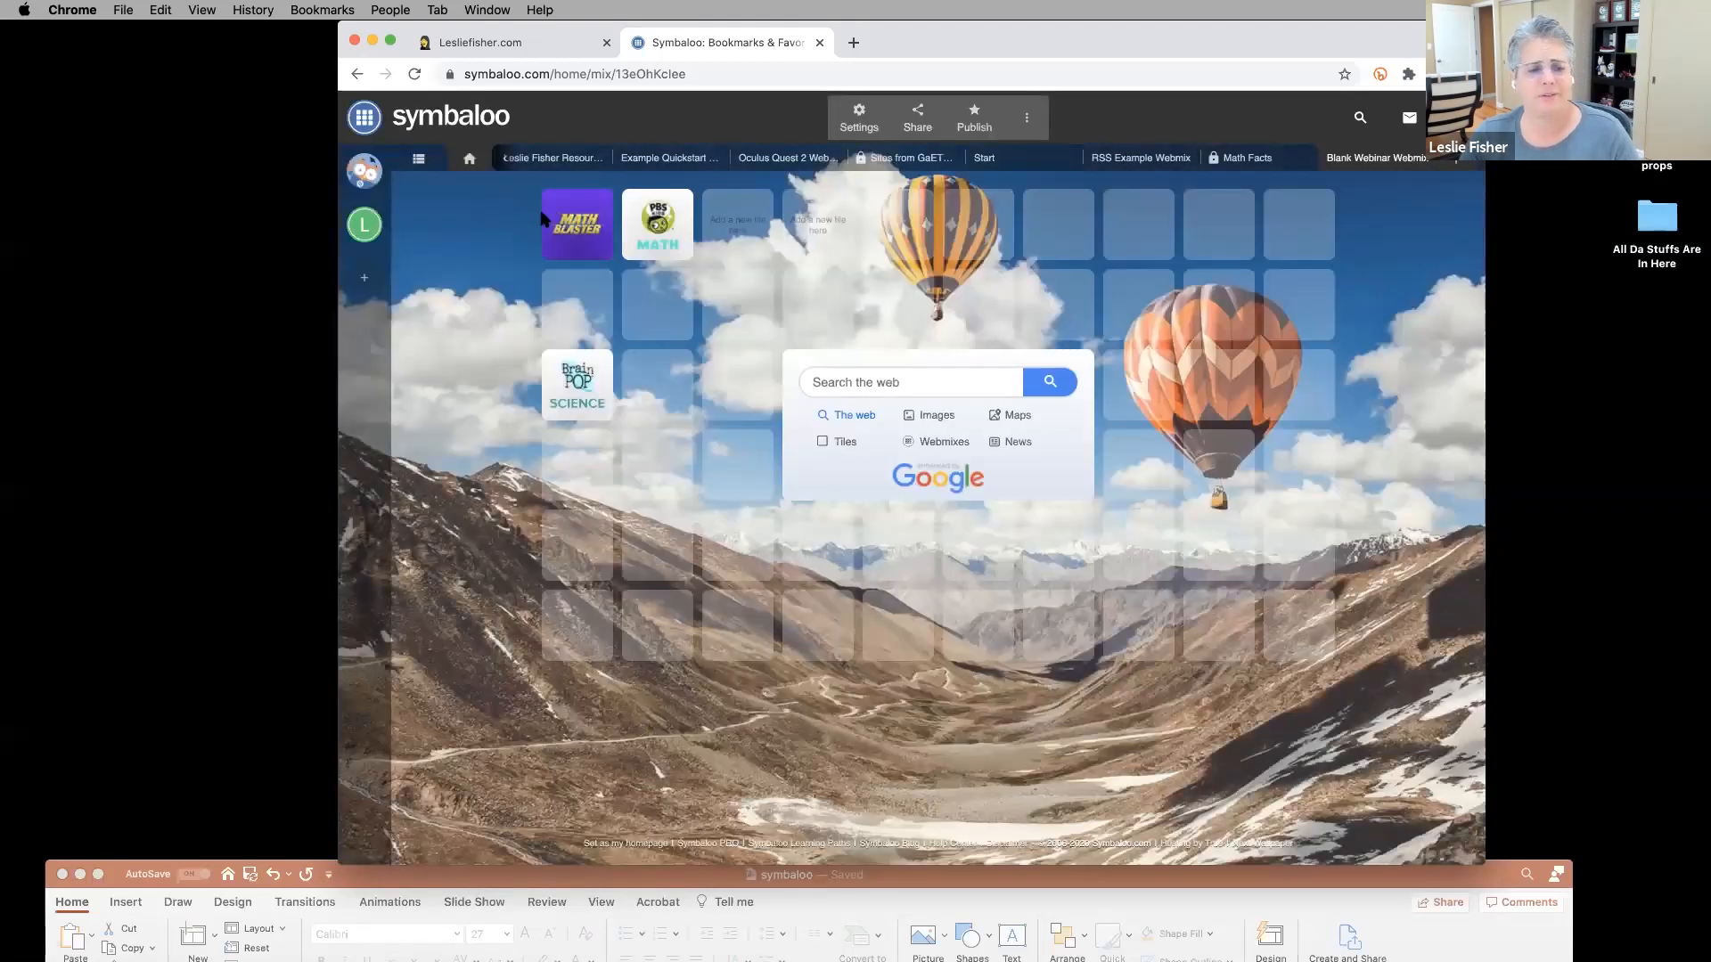
Check the Math Blaster tile options and webmix settings, then maximize PowerPoint on the Tiles slide.
right_click(561, 227)
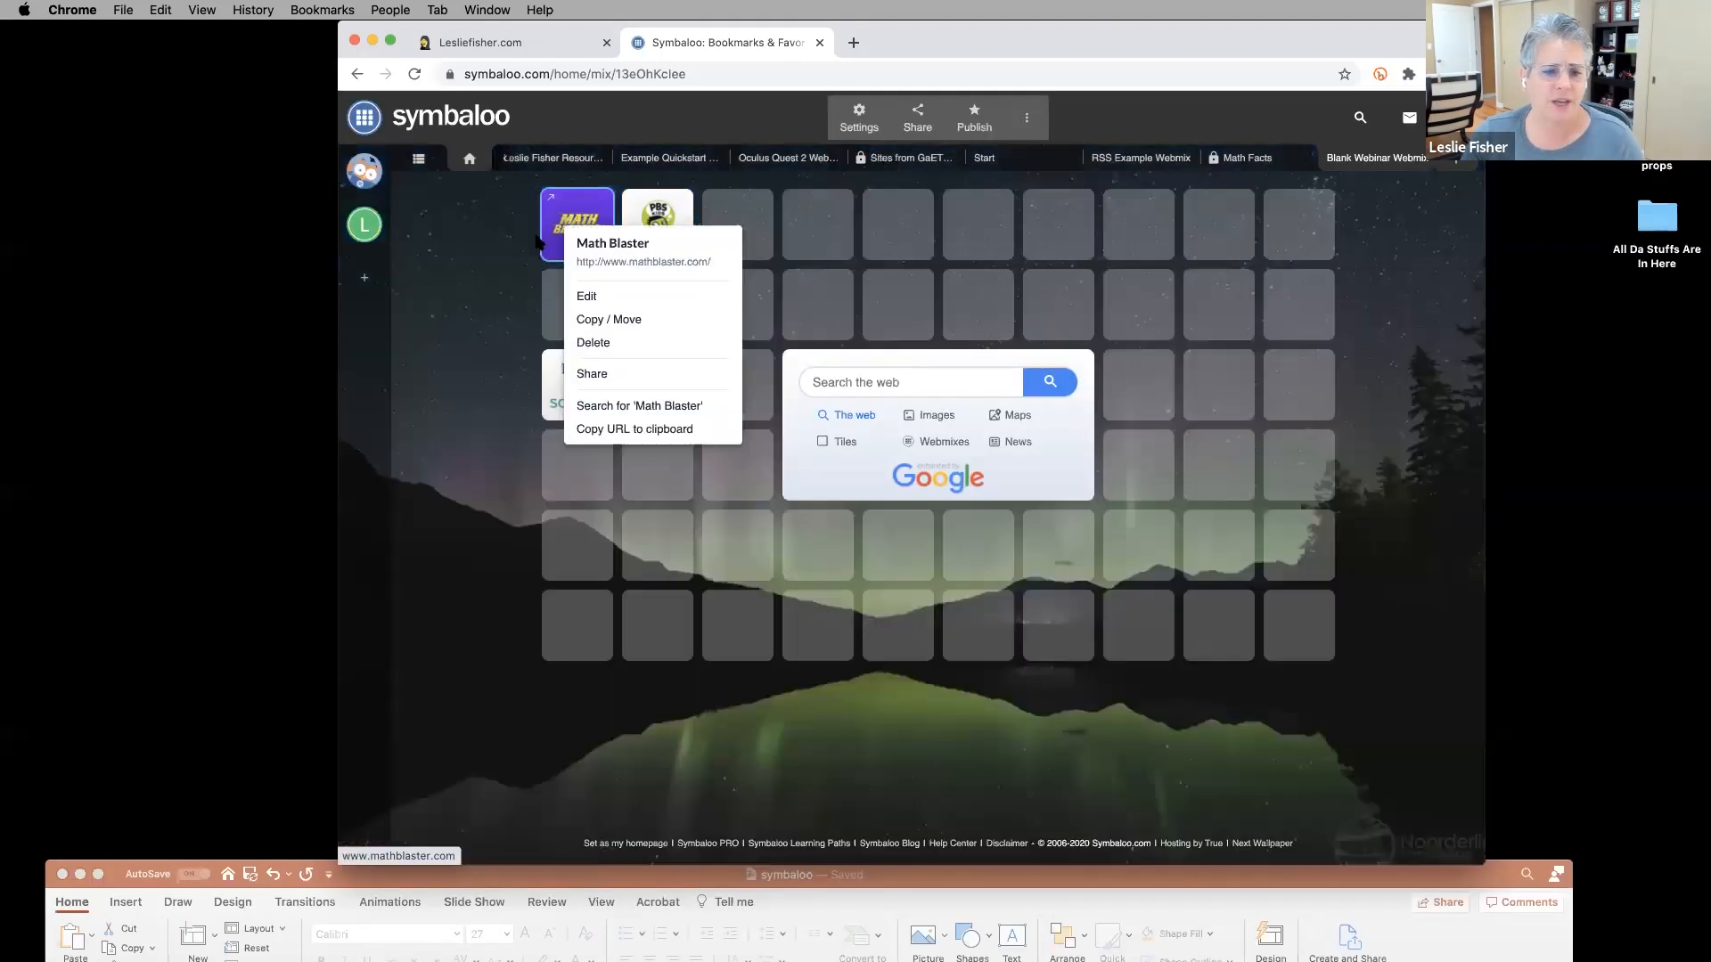
click(496, 257)
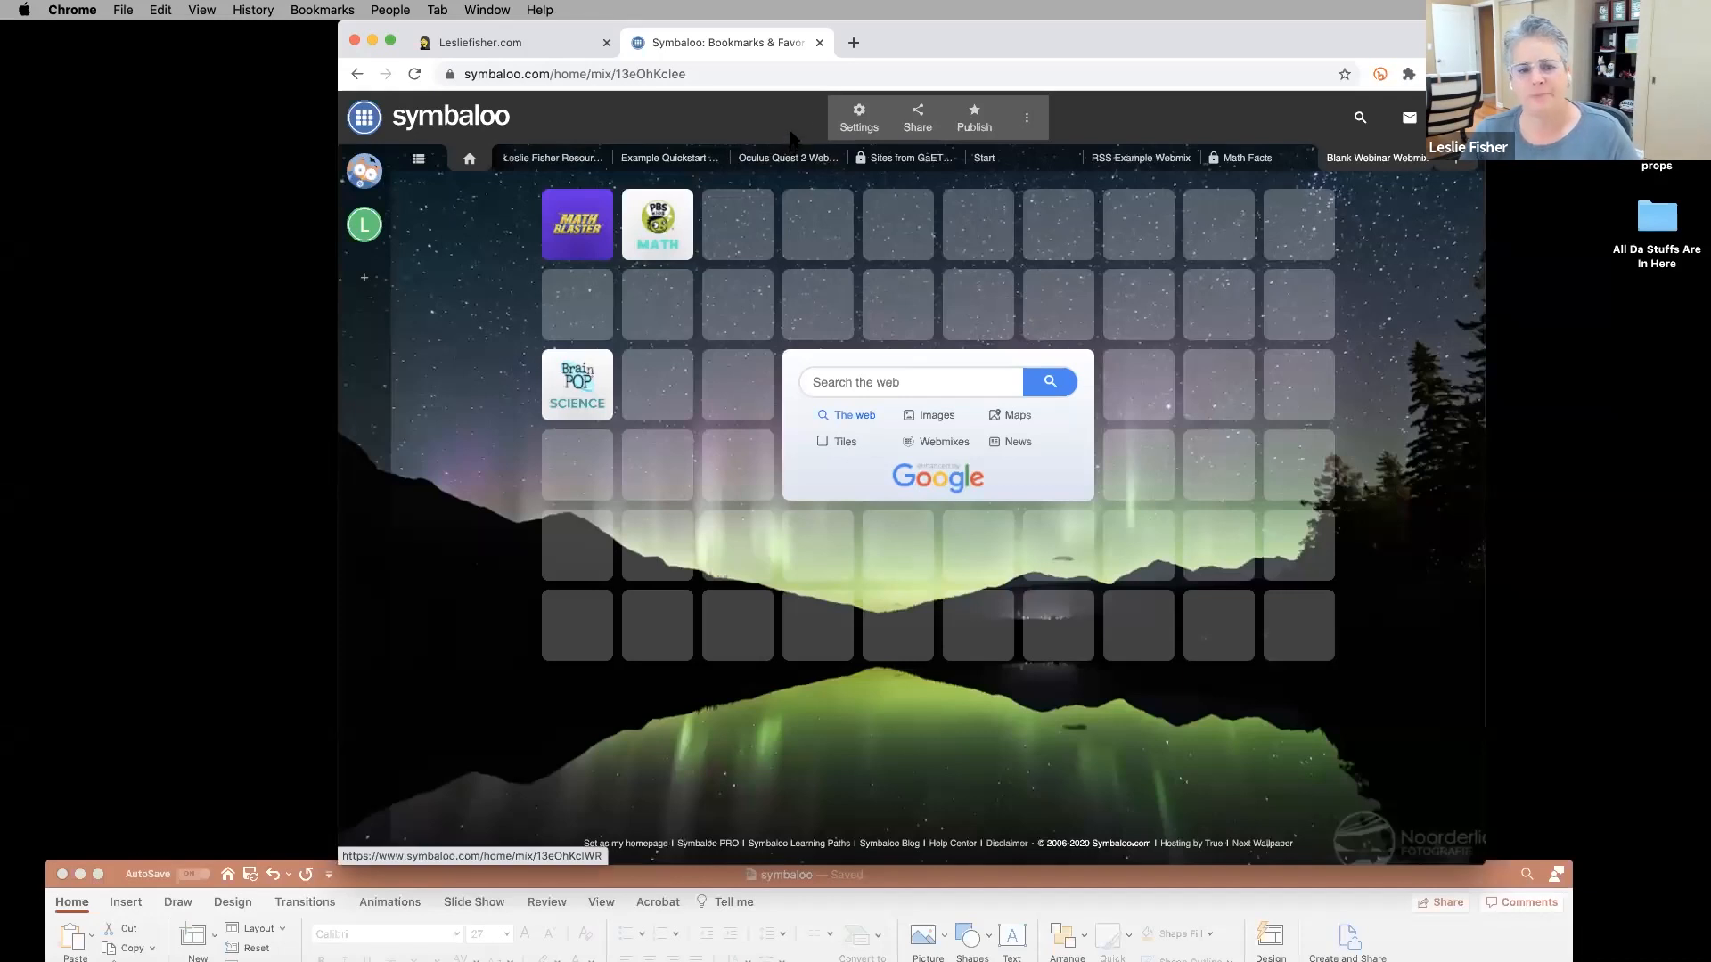
click(869, 121)
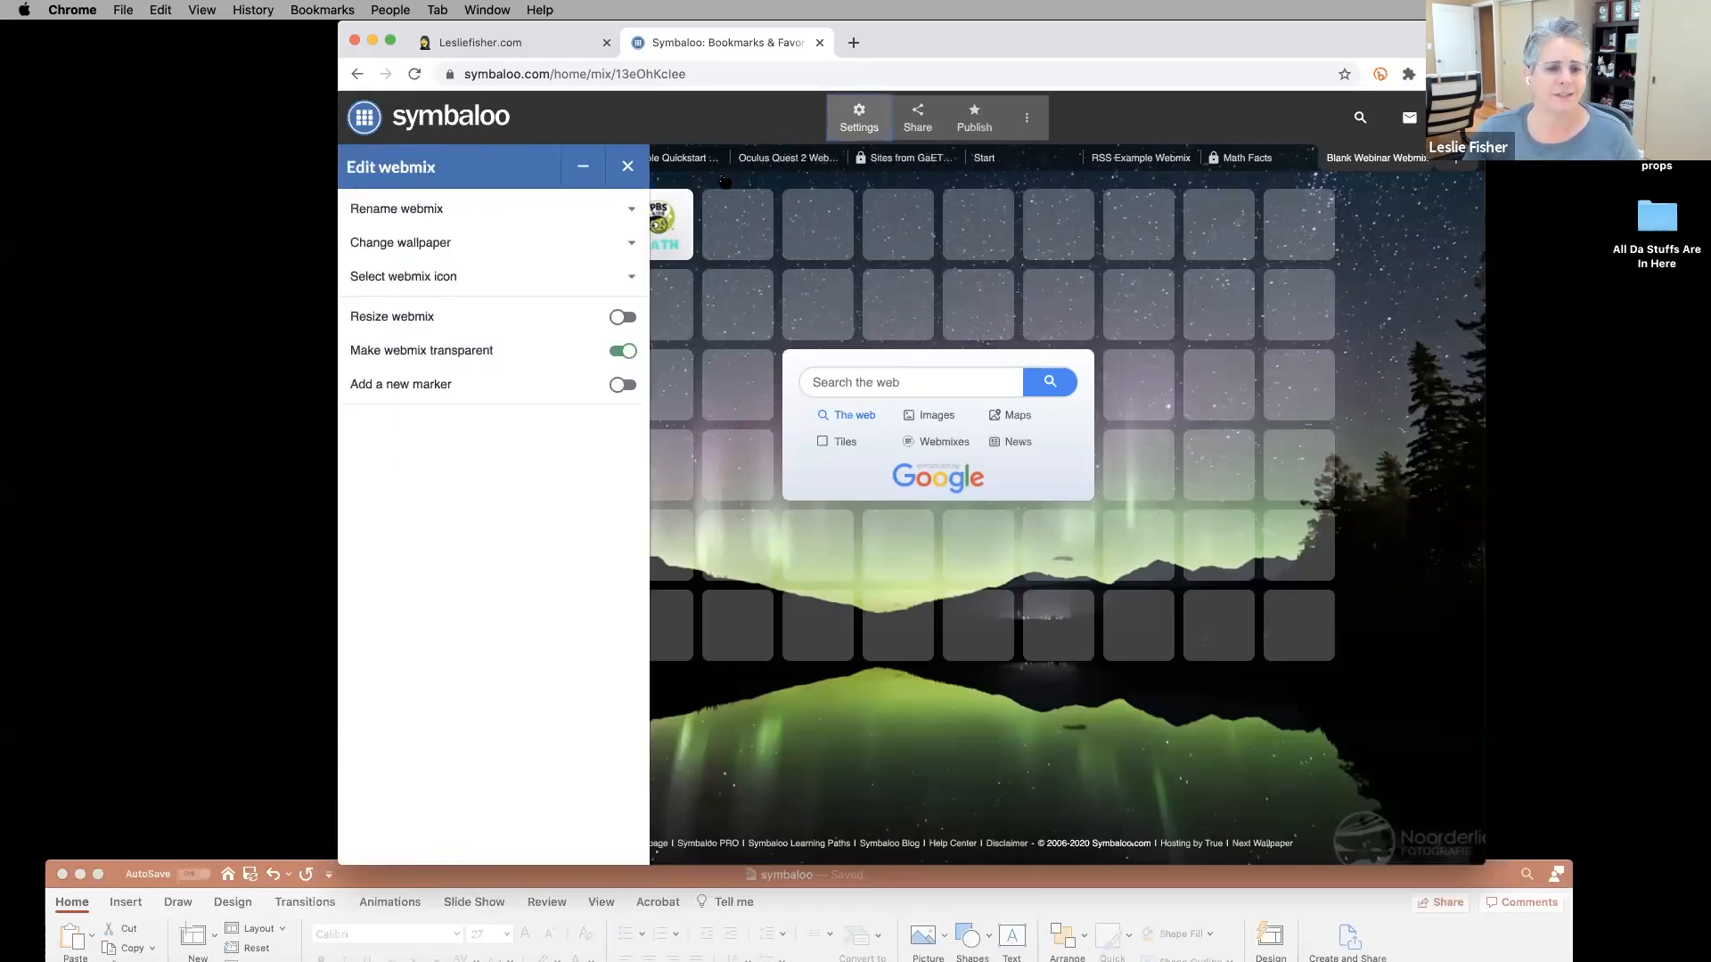
click(628, 166)
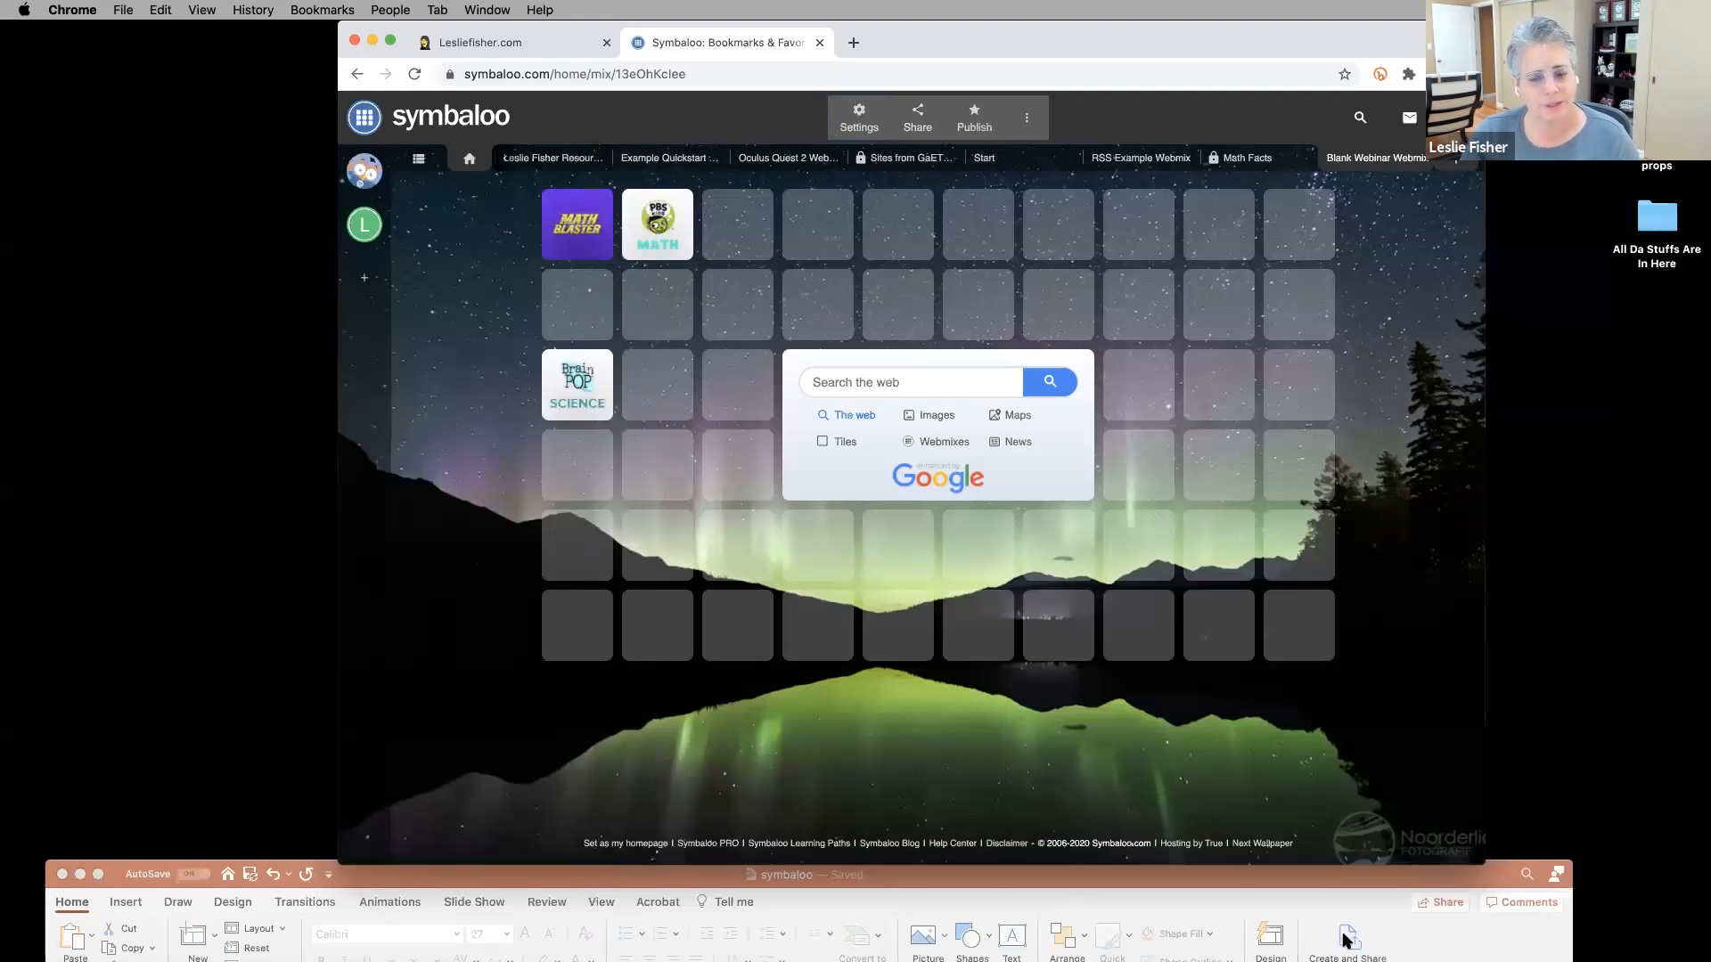
double_click(1421, 878)
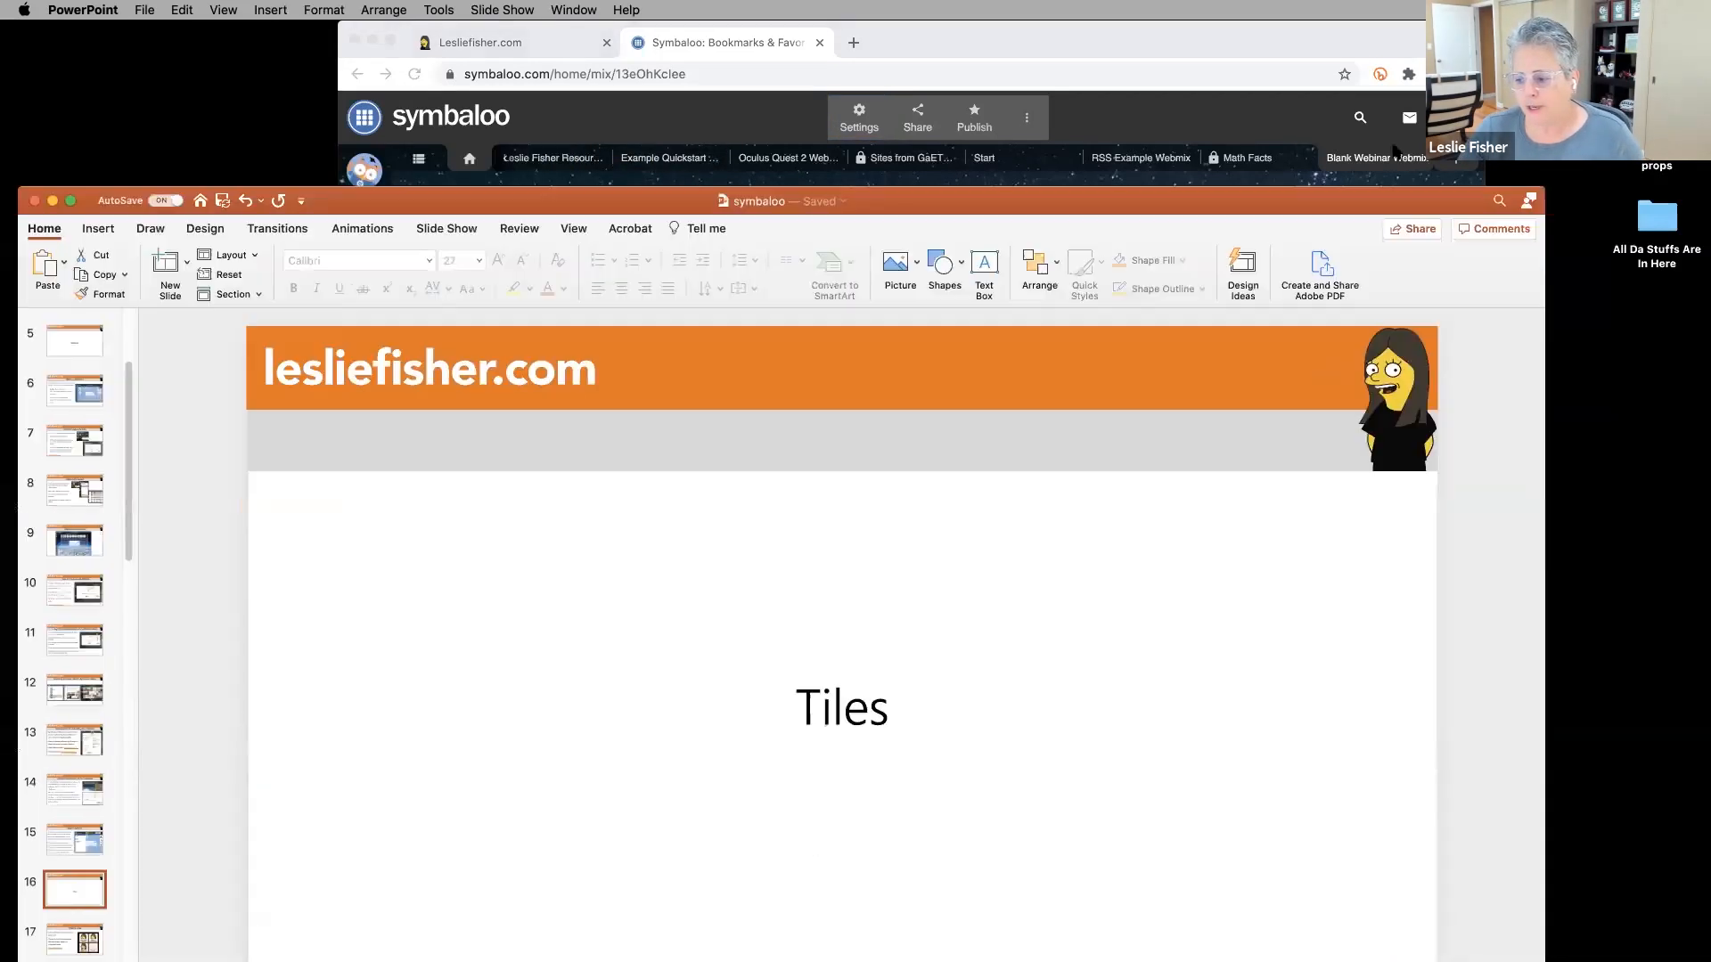
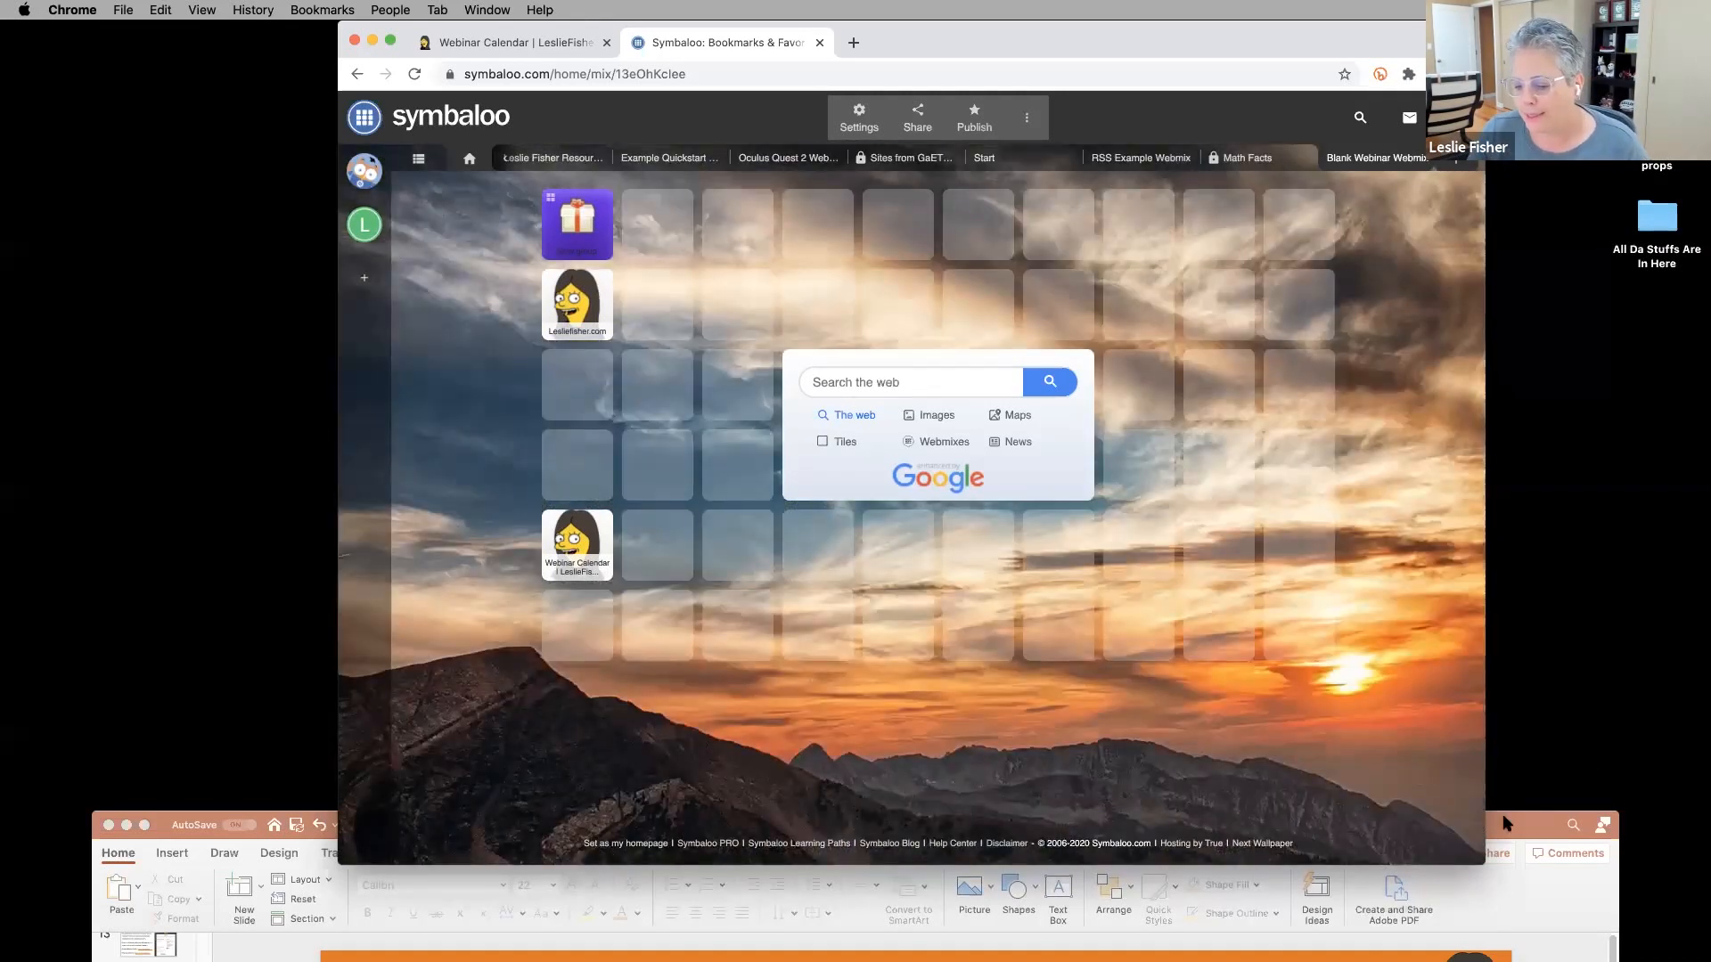
Bring the PowerPoint deck in front of Symbaloo, showing slide 26 'Sorry, Files Cannot Be Tiles'.
drag(1507, 824, 1514, 35)
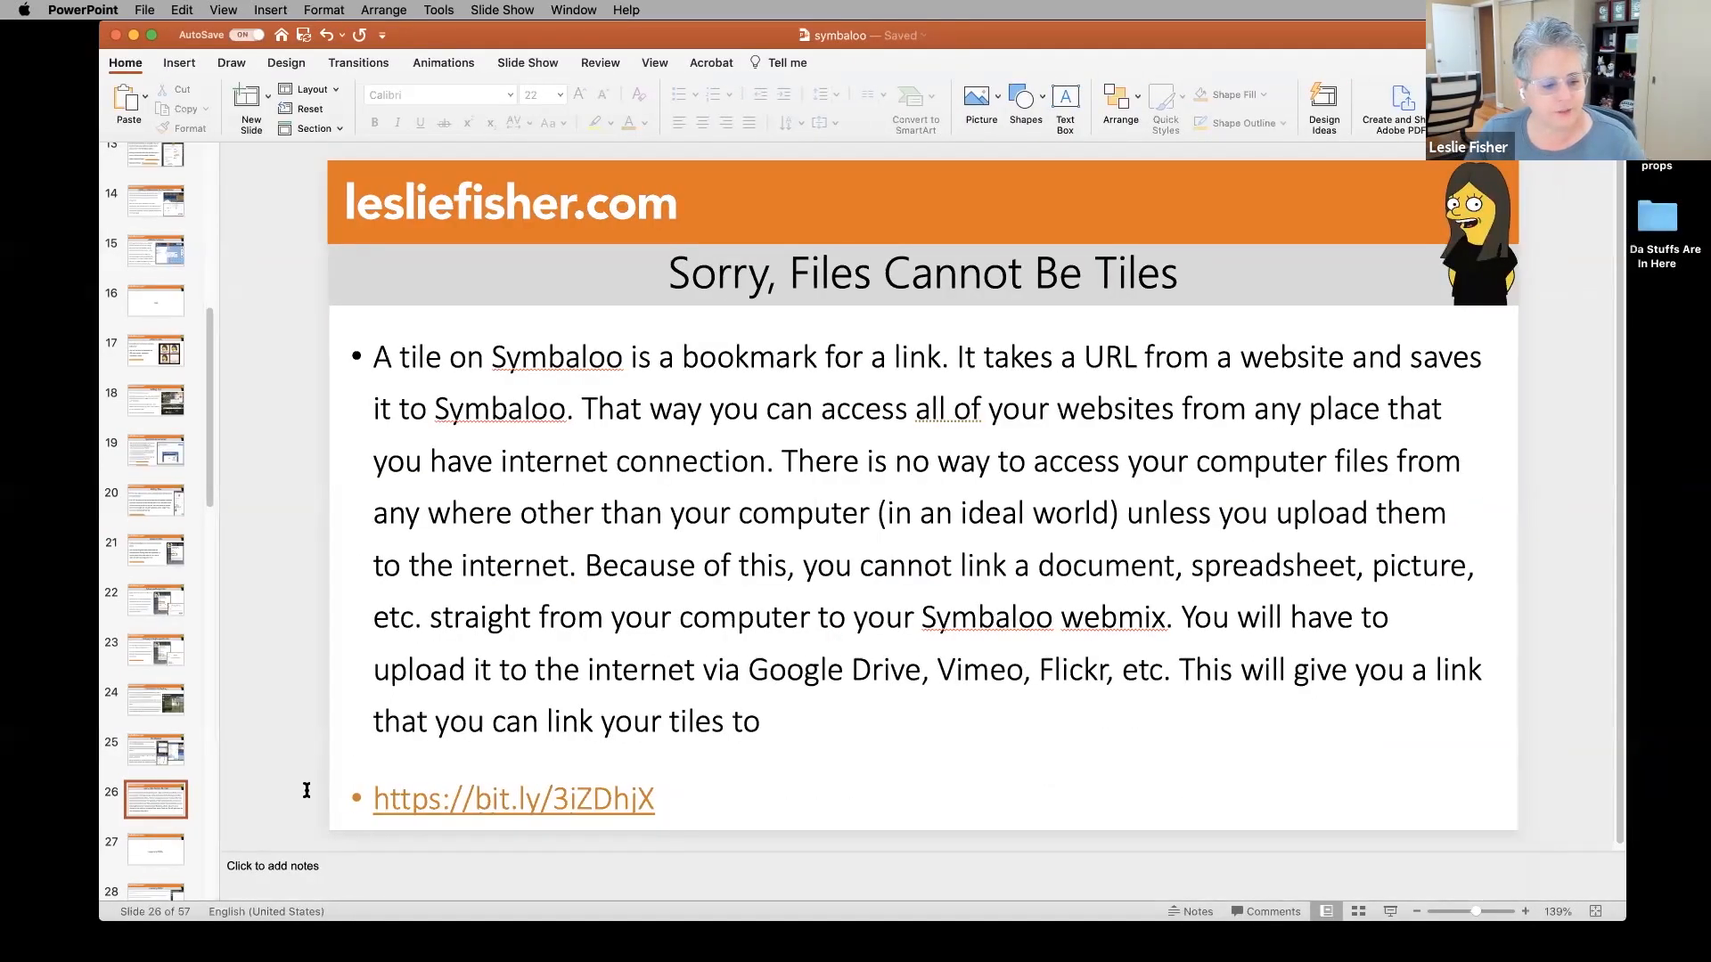
Go to slide 27 'Learning Paths', then move PowerPoint aside to reveal the Symbaloo webmix.
click(157, 856)
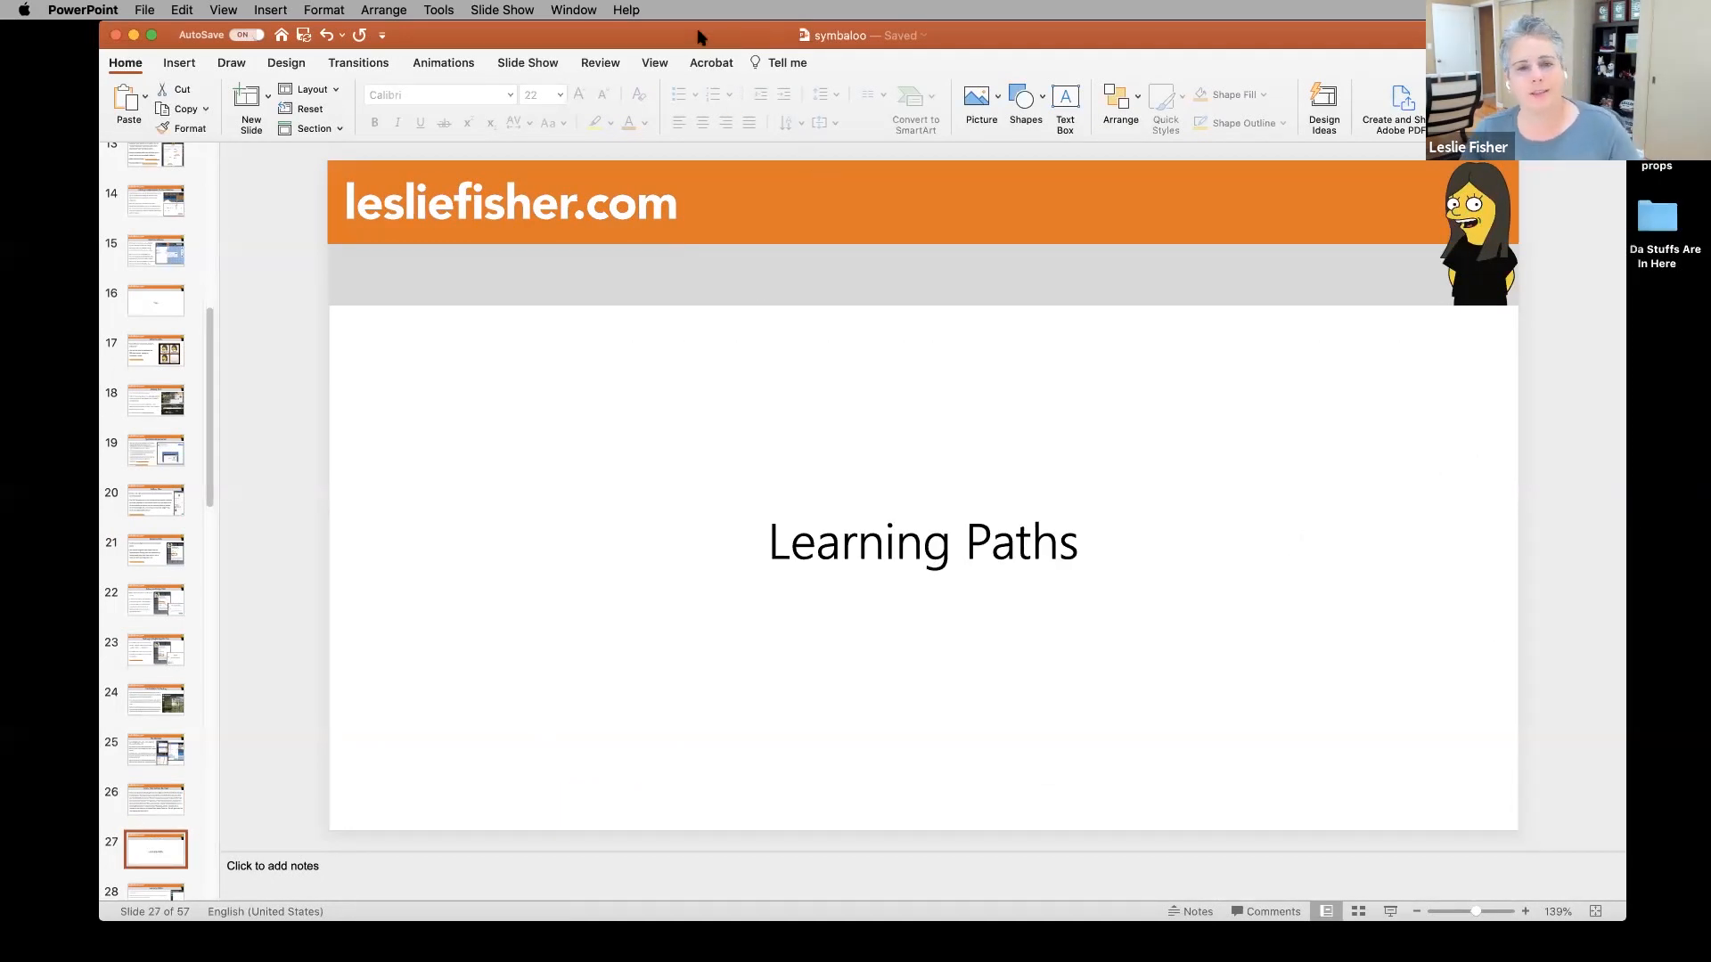
drag(697, 36, 716, 961)
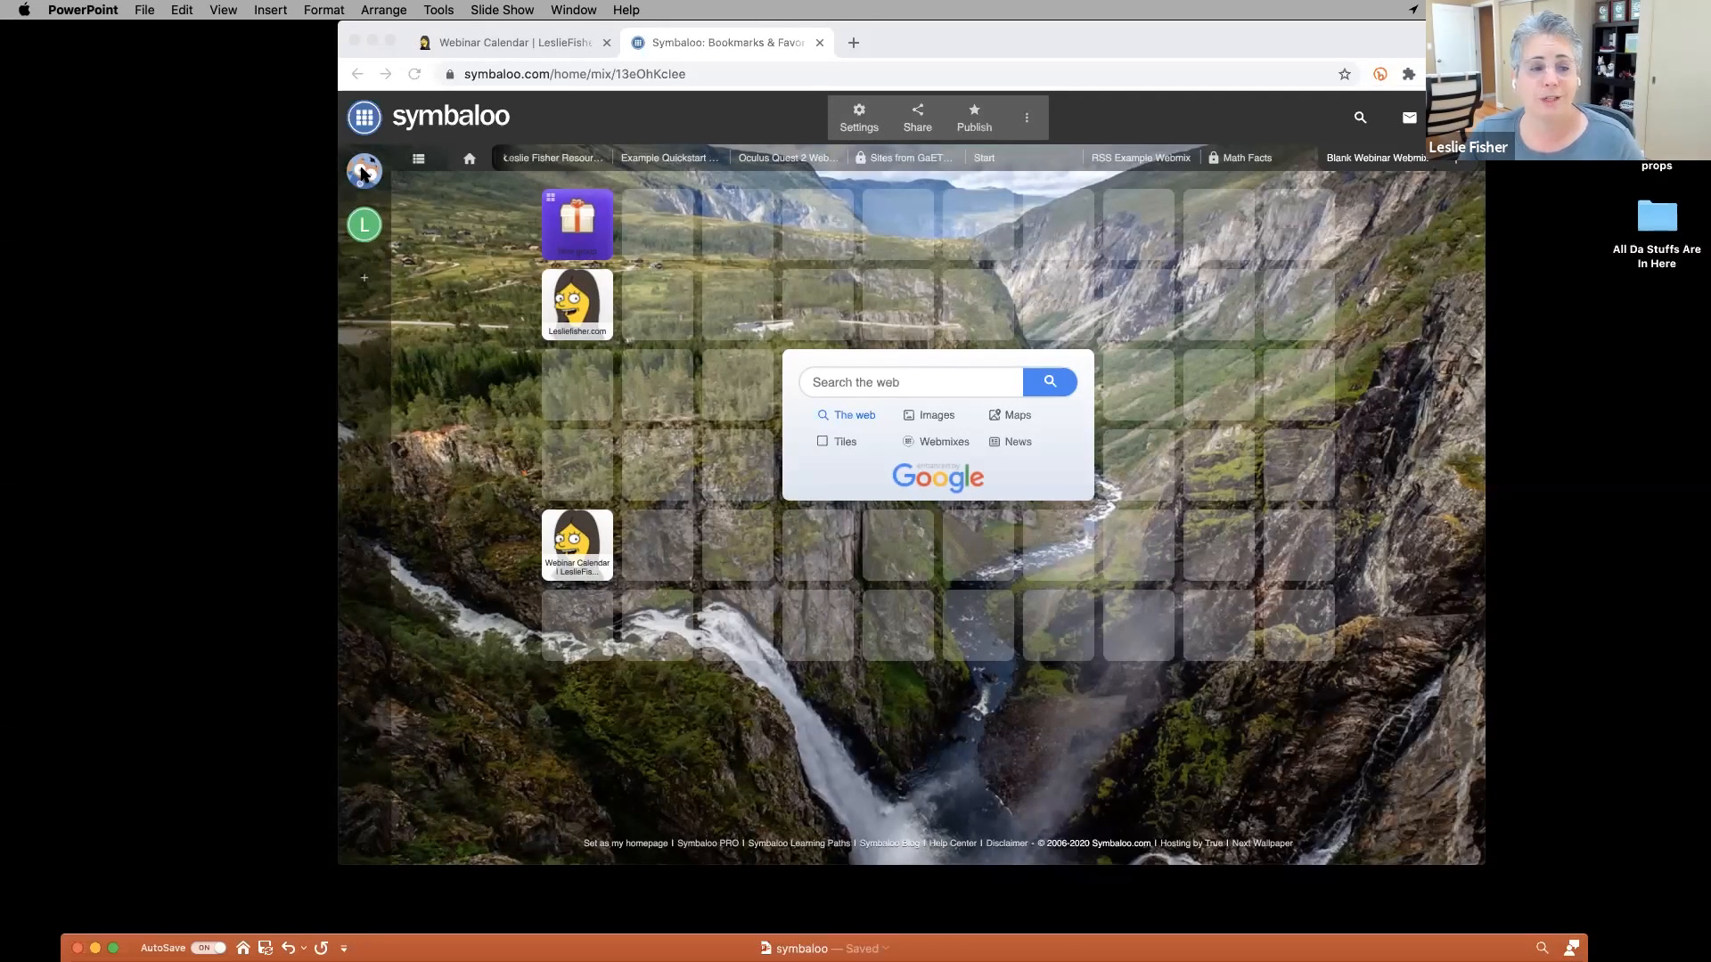
Open Learning Paths from the sidebar, choose Create Learning Path, and sign in with the teacher account.
click(363, 171)
click(362, 172)
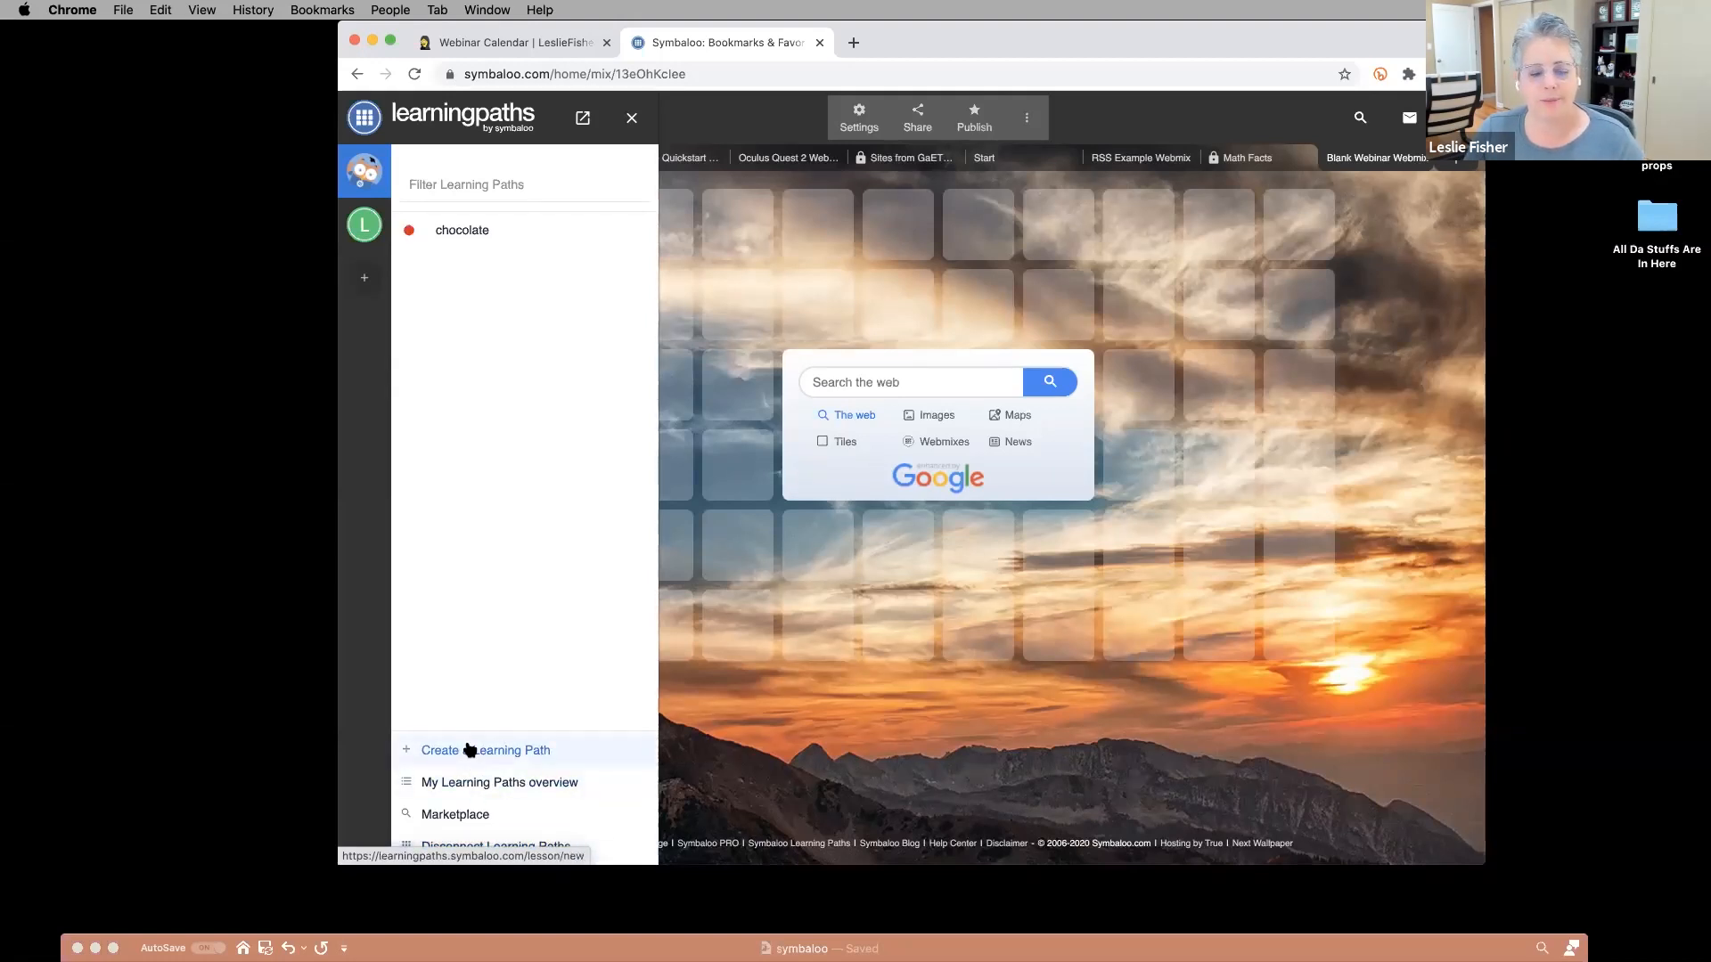
click(469, 750)
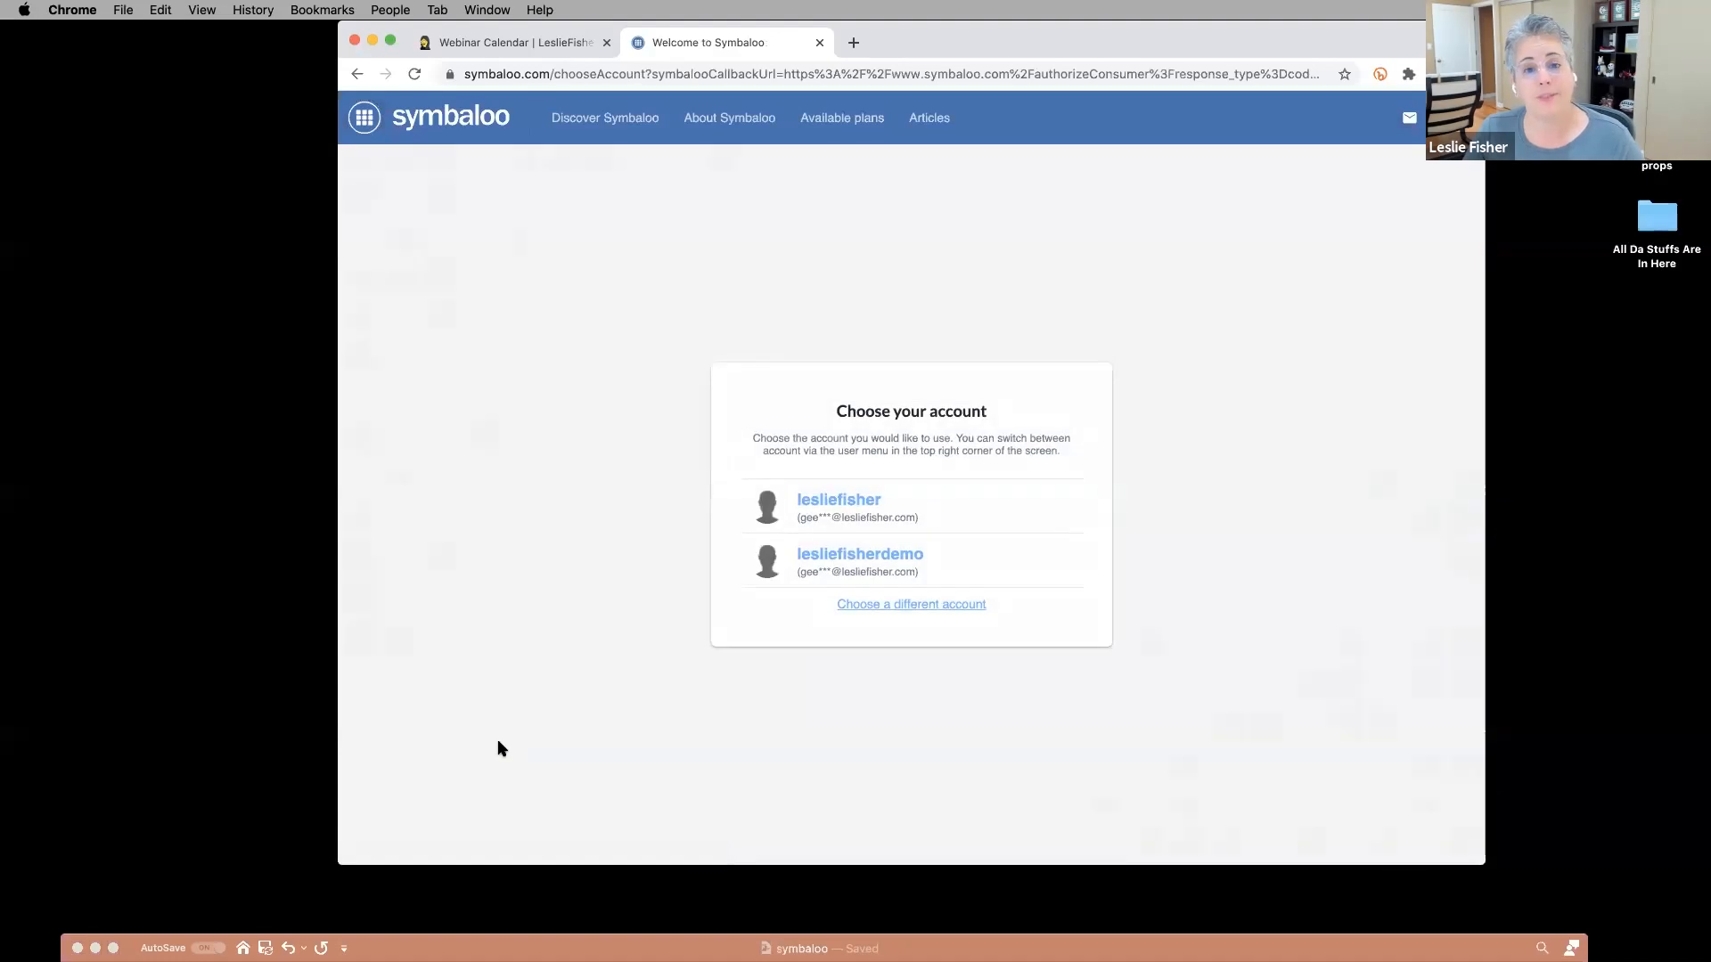
click(814, 511)
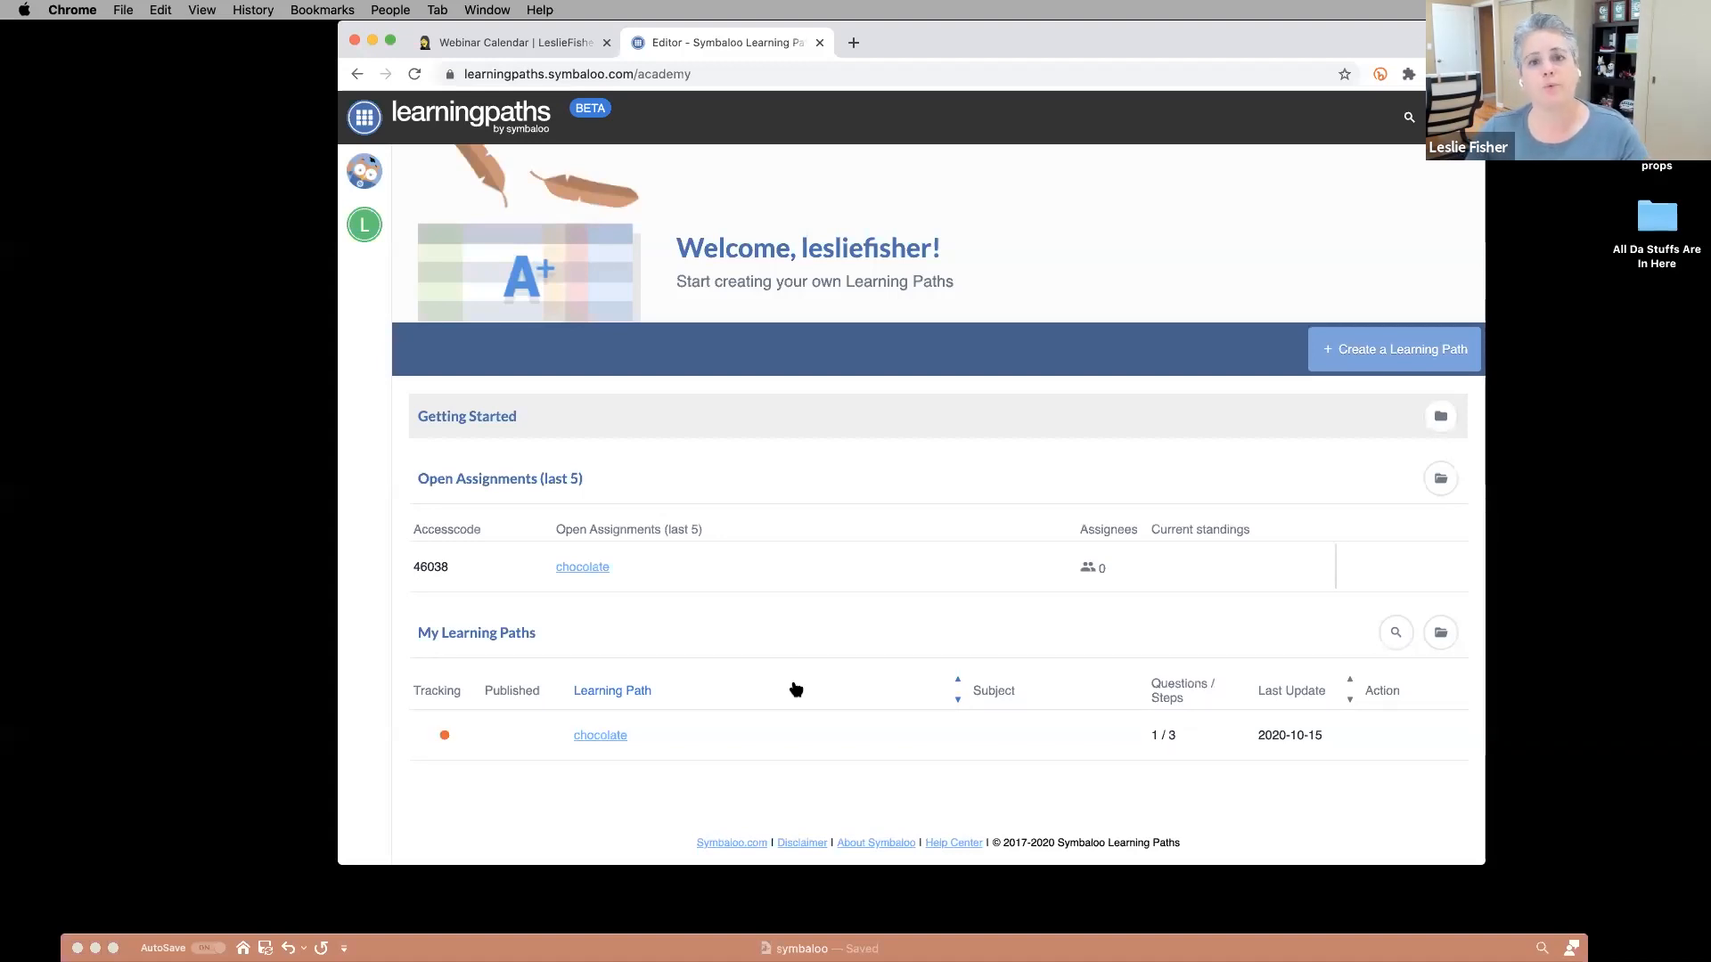
Start a new learning path and enter 'The Floor is Lava' as its subject.
click(1396, 355)
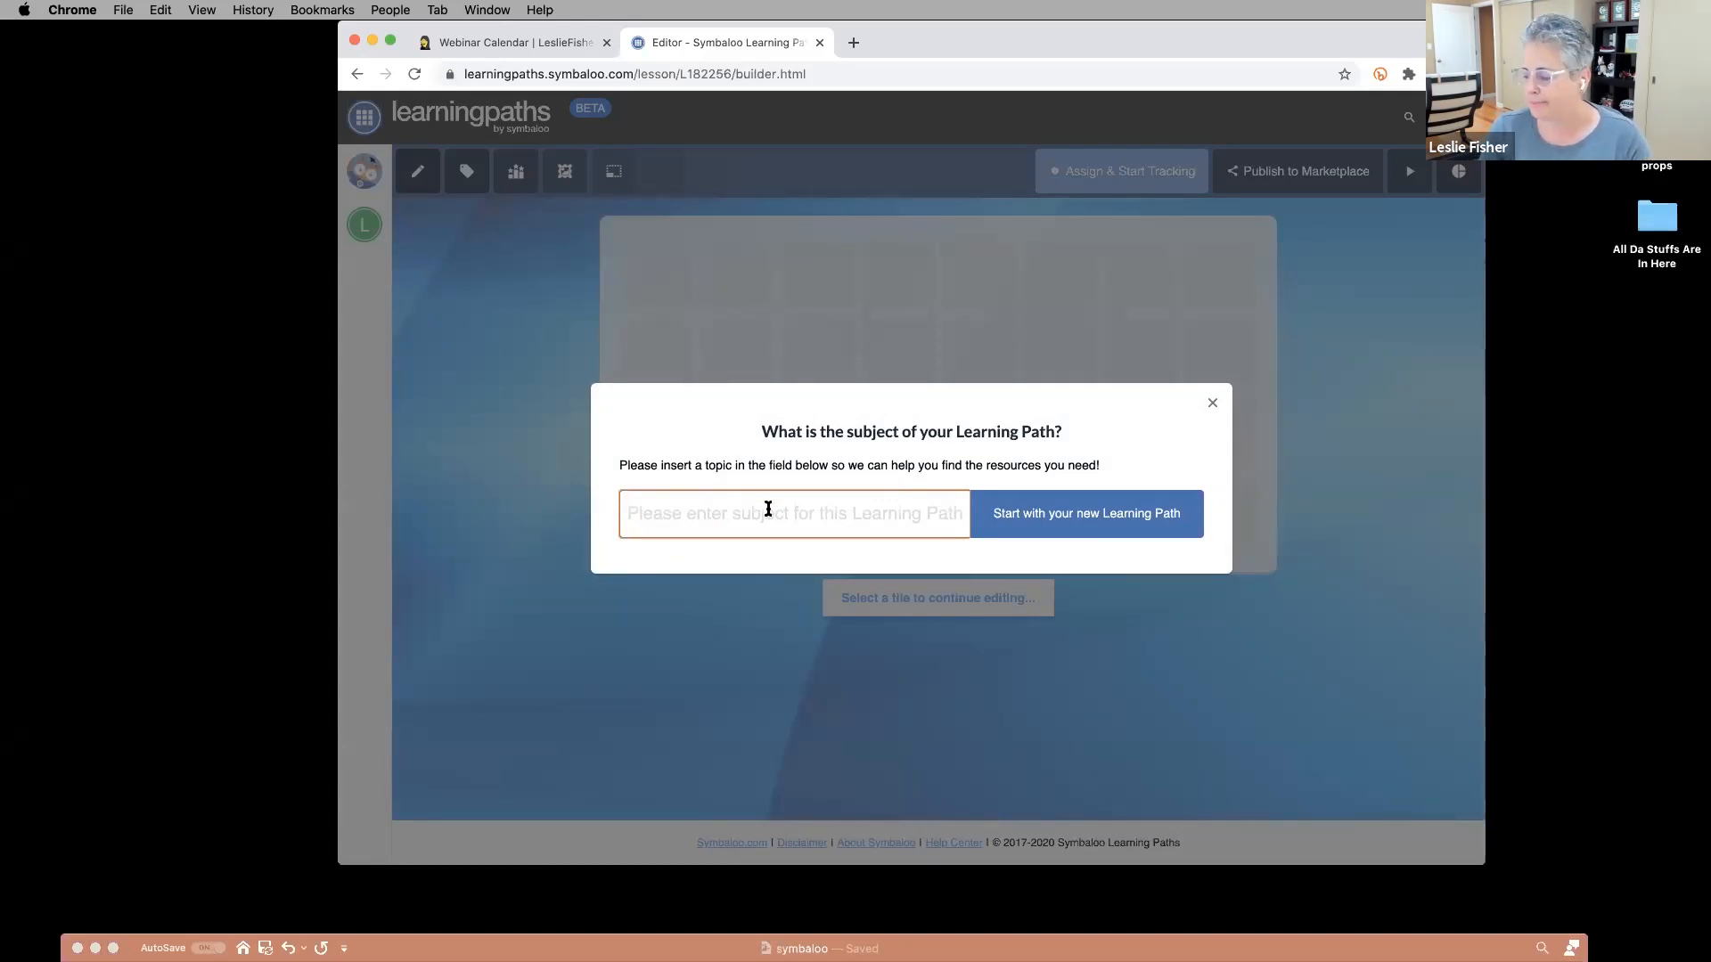
text(f)
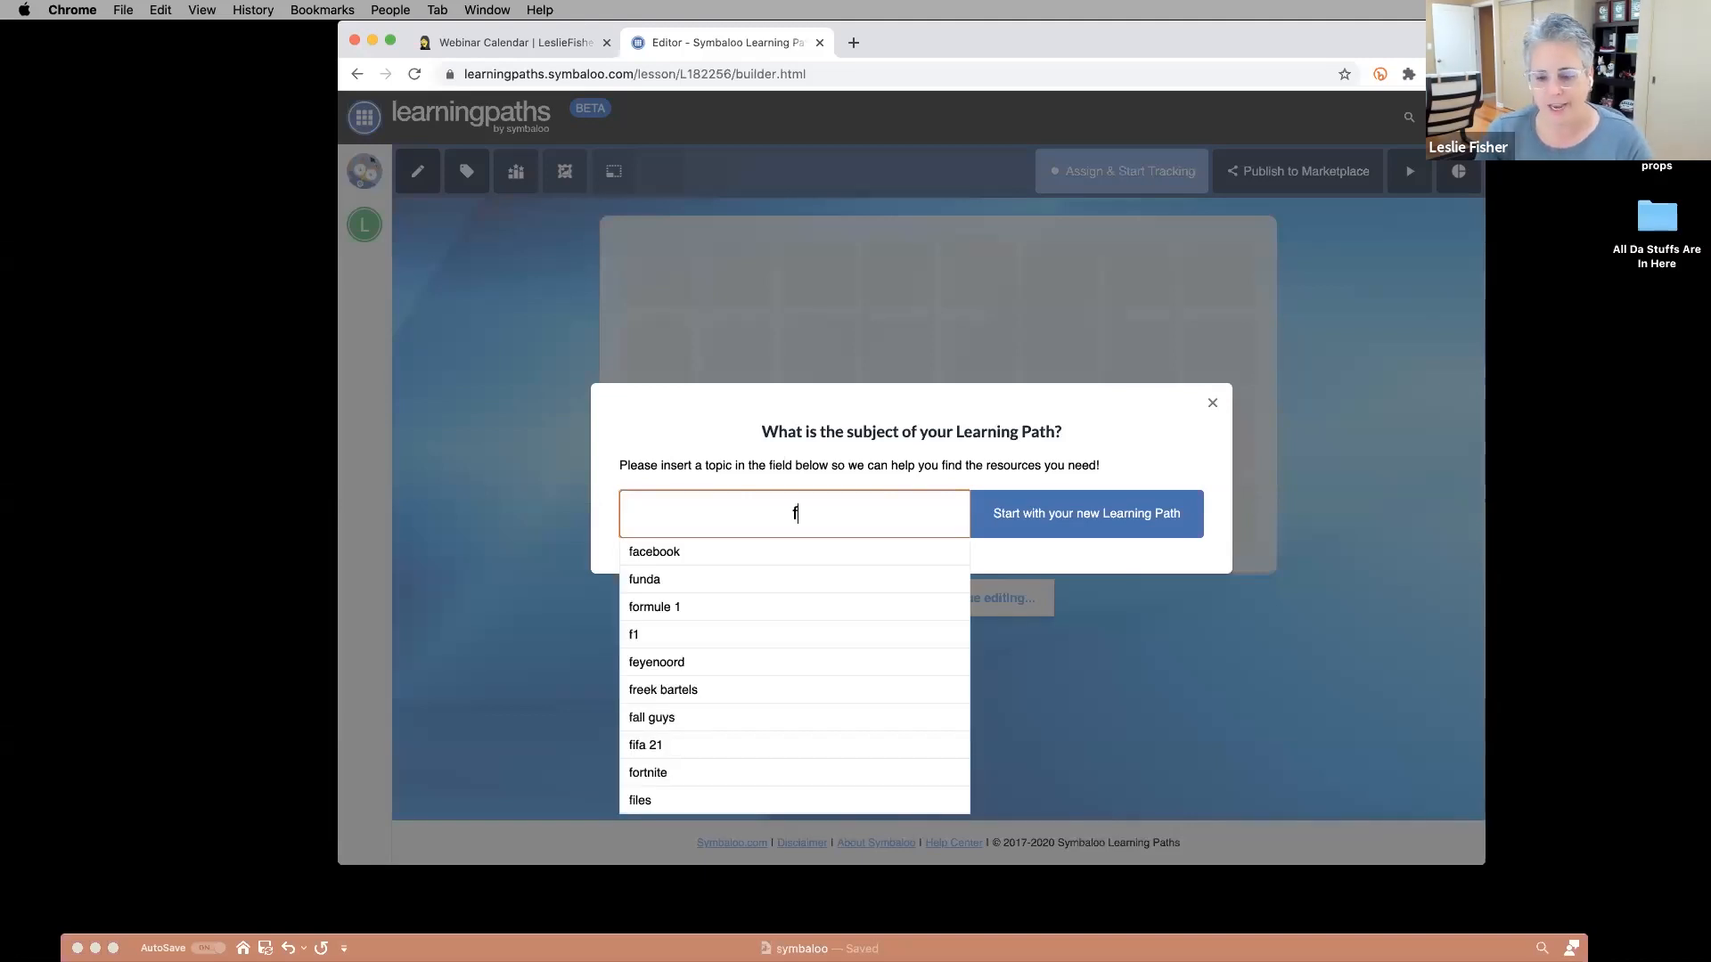
key(BackSpace)
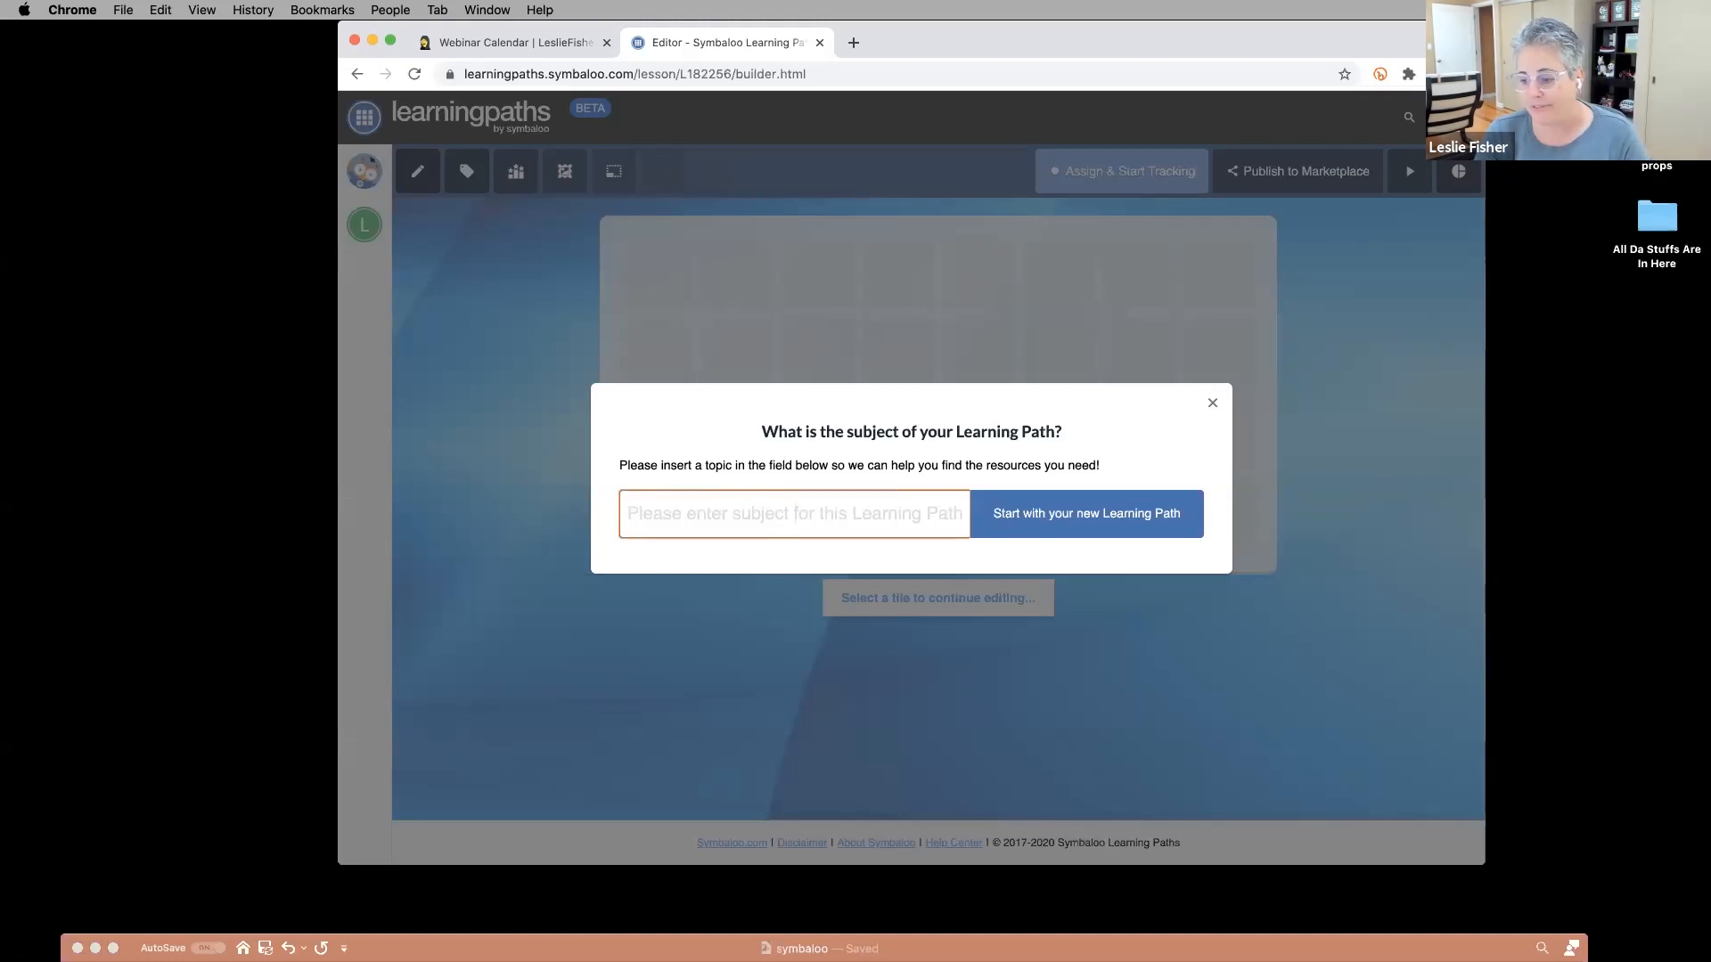
text(Lava)
key(BackSpace)
key(BackSpace)
key(BackSpace)
key(BackSpace)
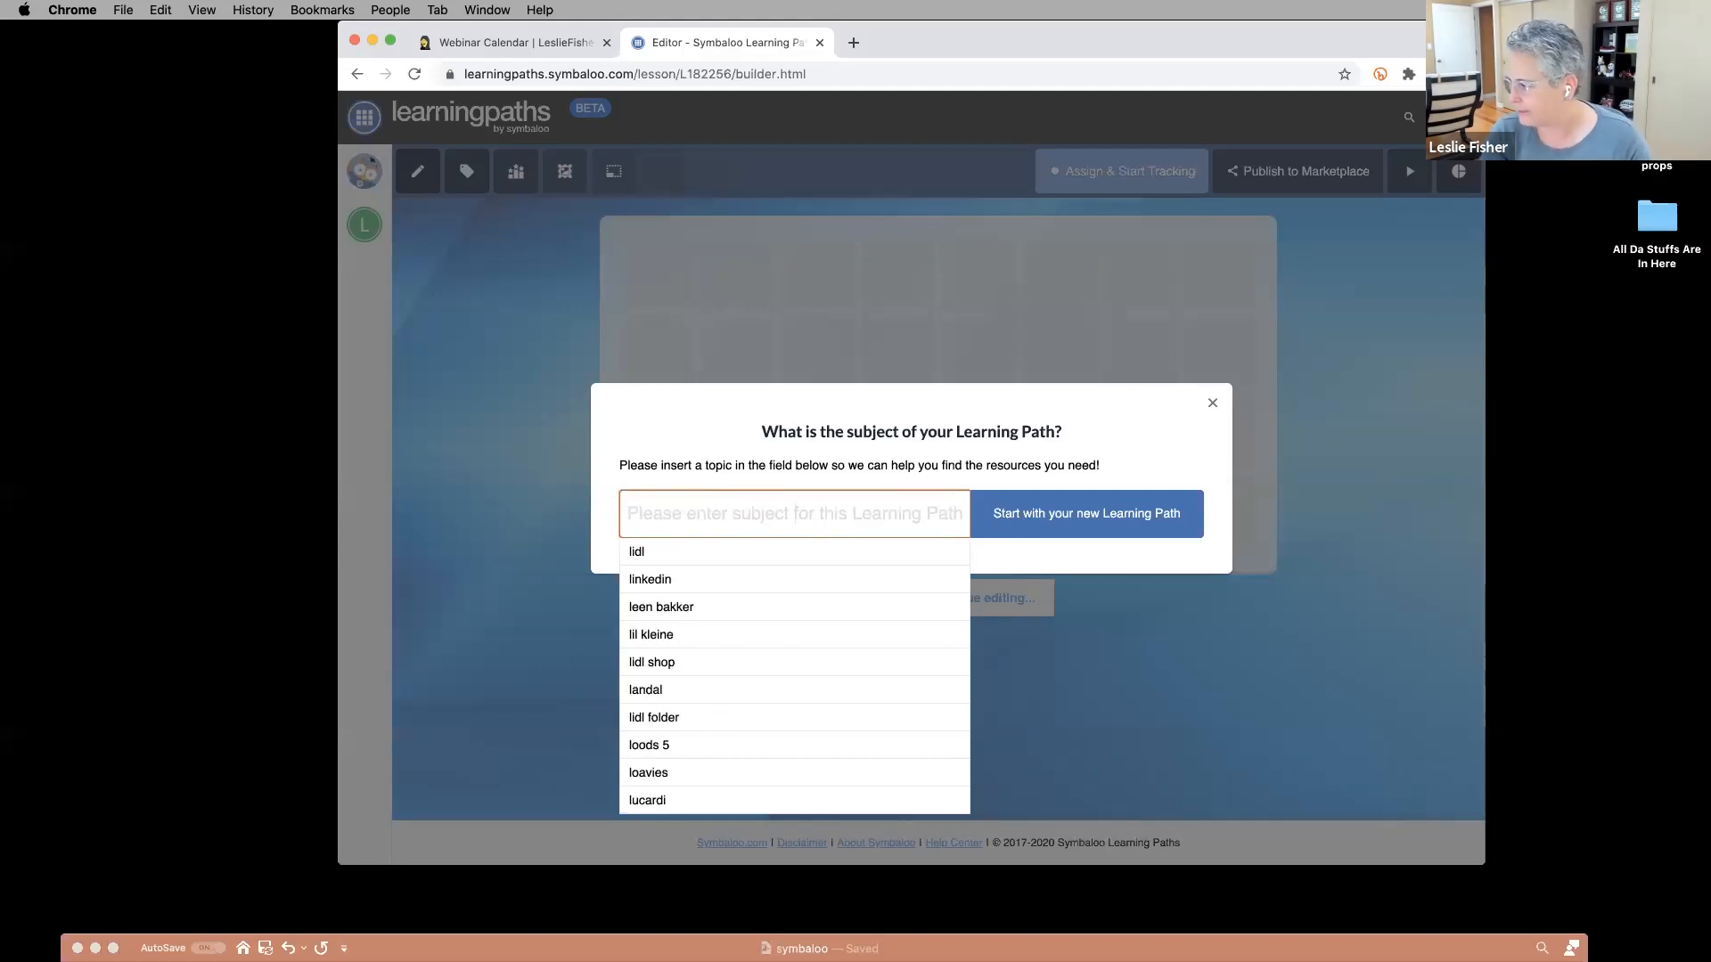
text(The)
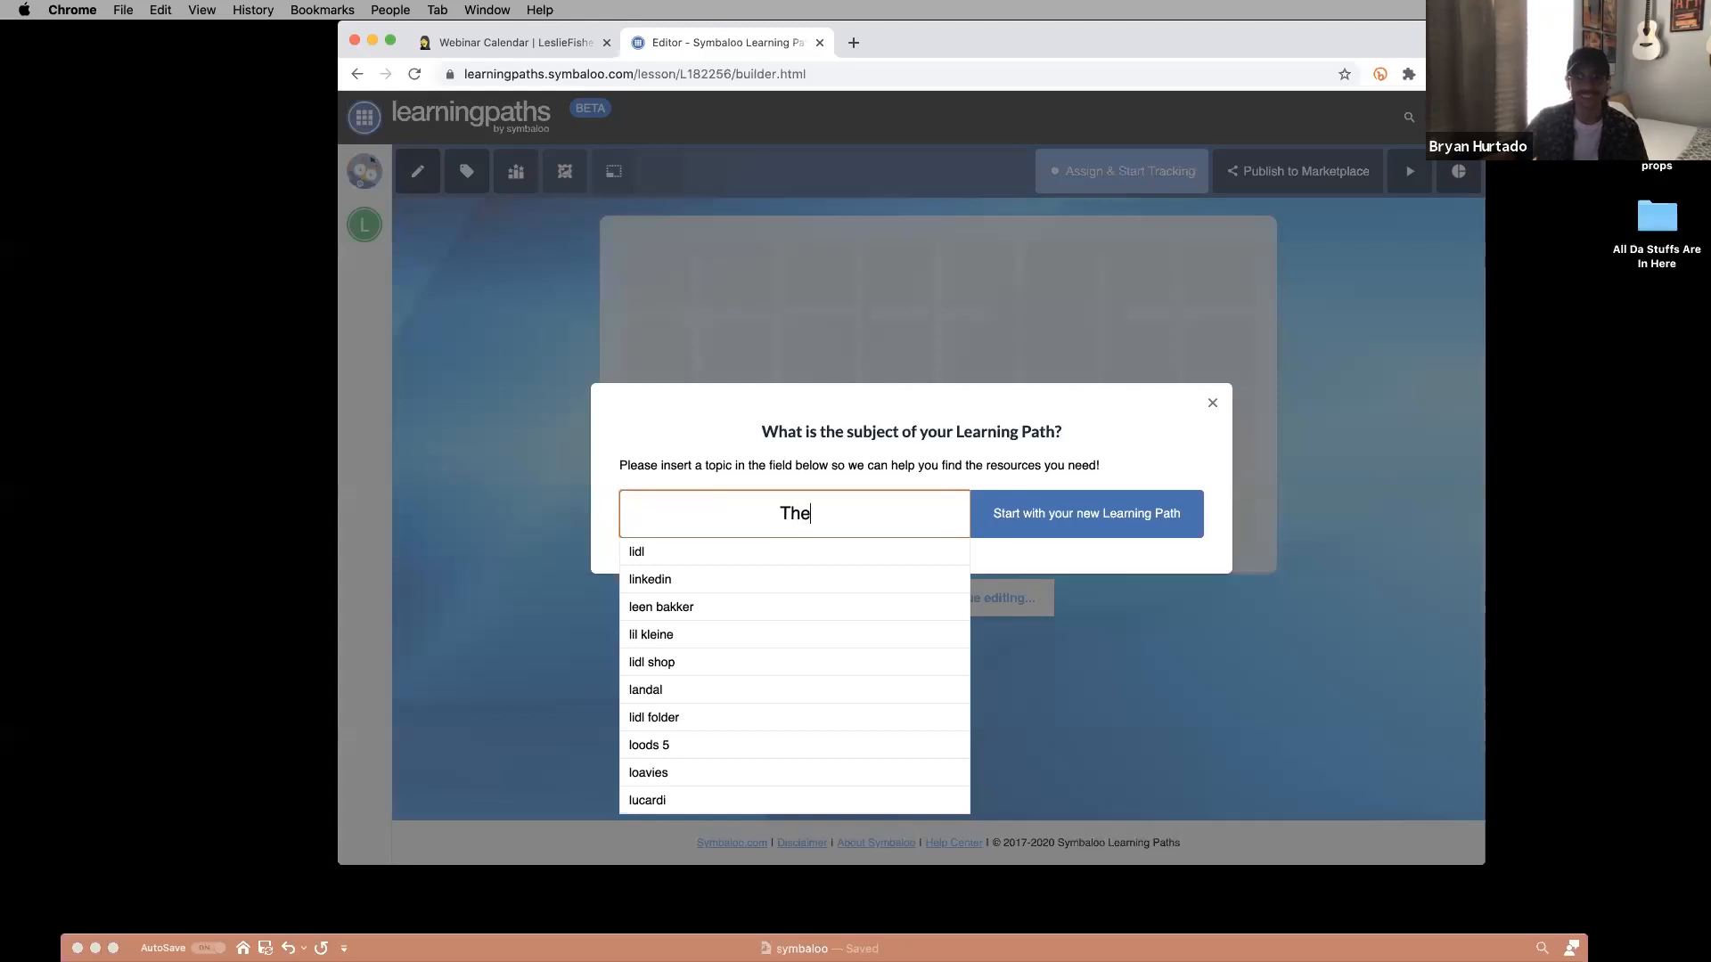
text( Floor is Lava)
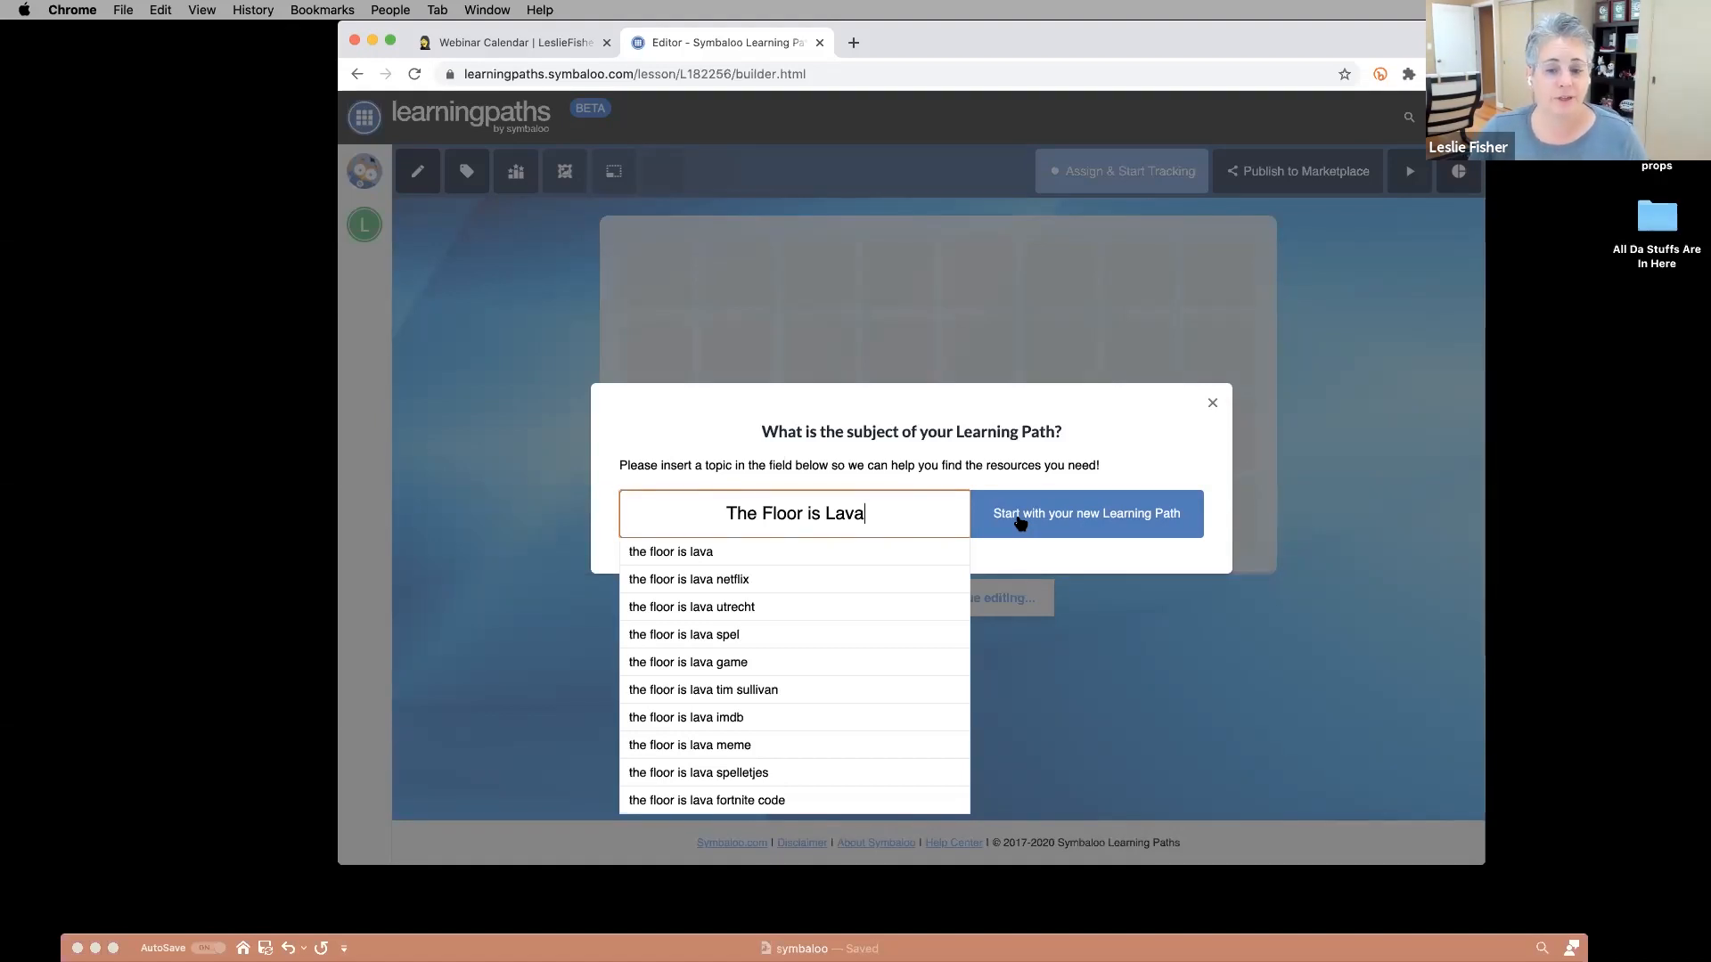
Begin the path and save the 'Floor Is Lava - Wikipedia' article as its first tile.
click(1020, 523)
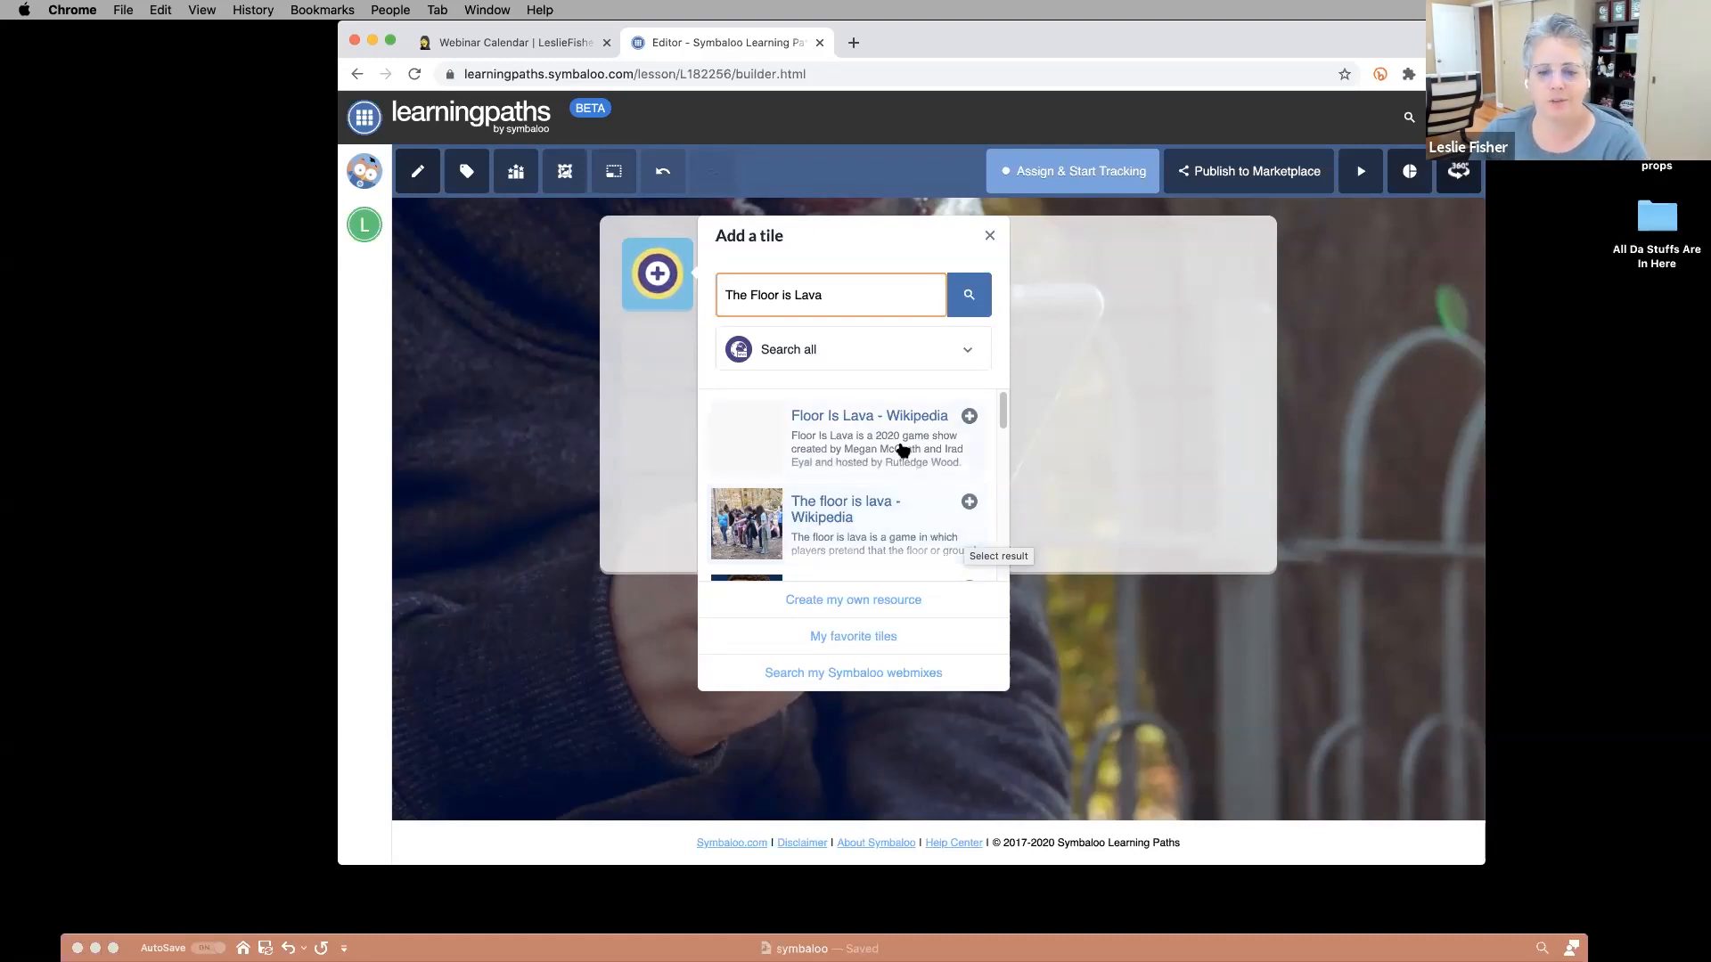
scroll(900, 445, down, 5)
scroll(895, 445, down, 8)
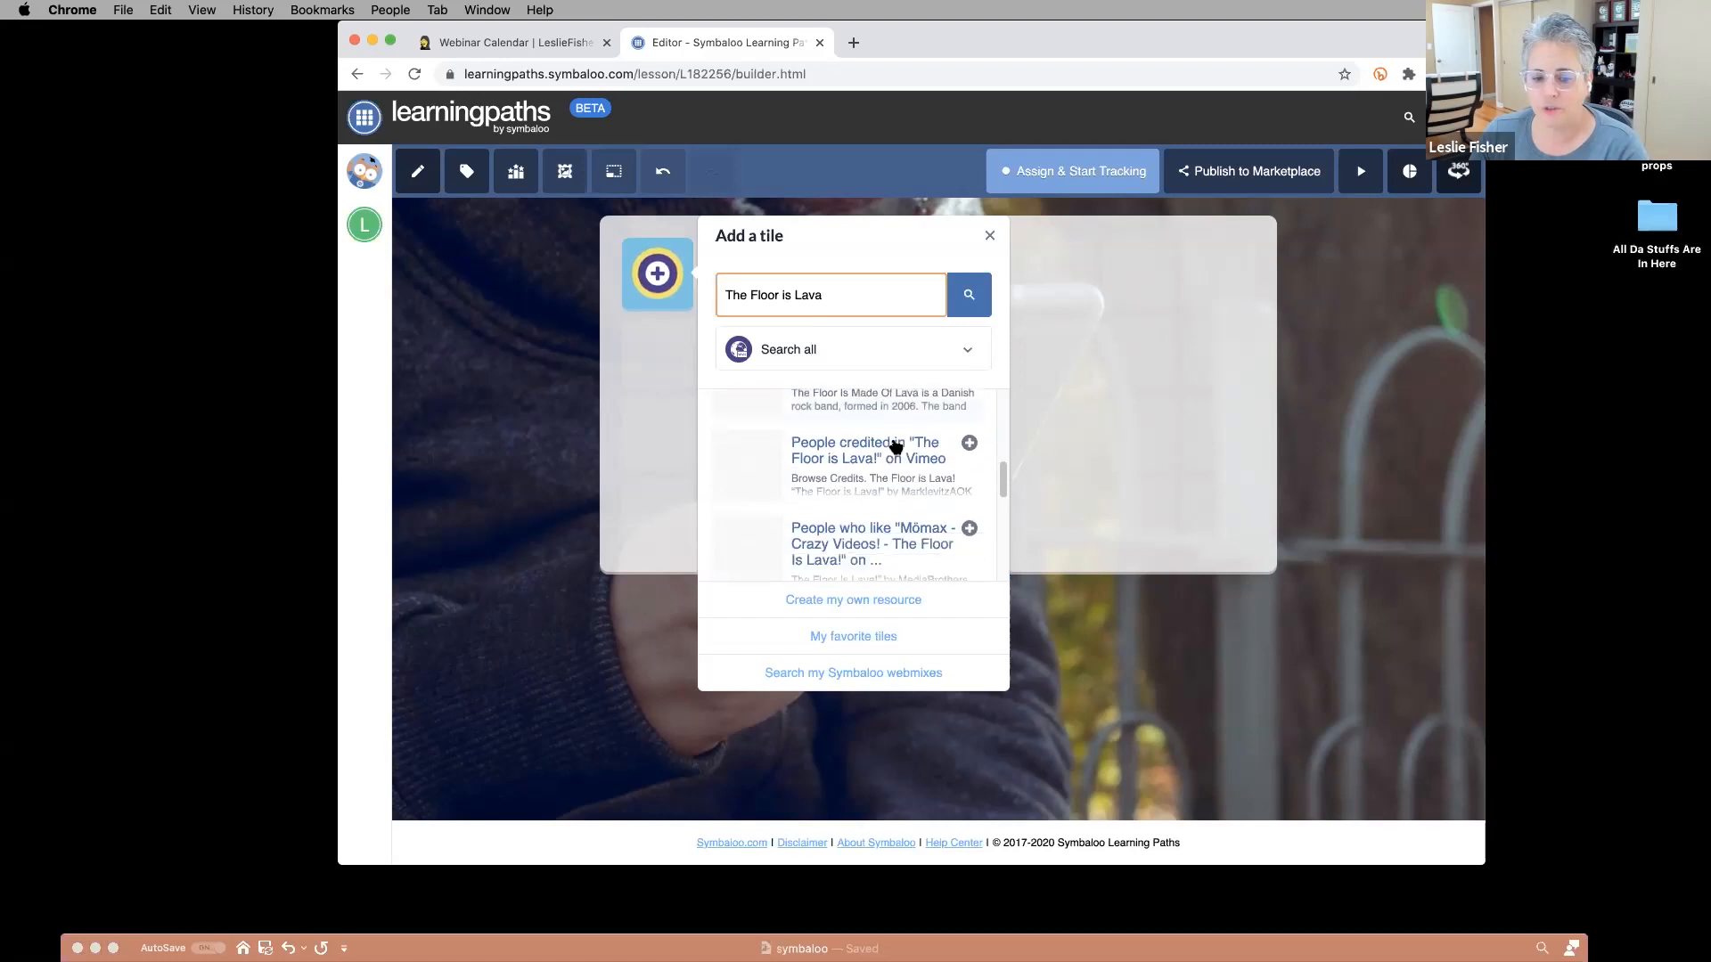
scroll(895, 445, down, 2)
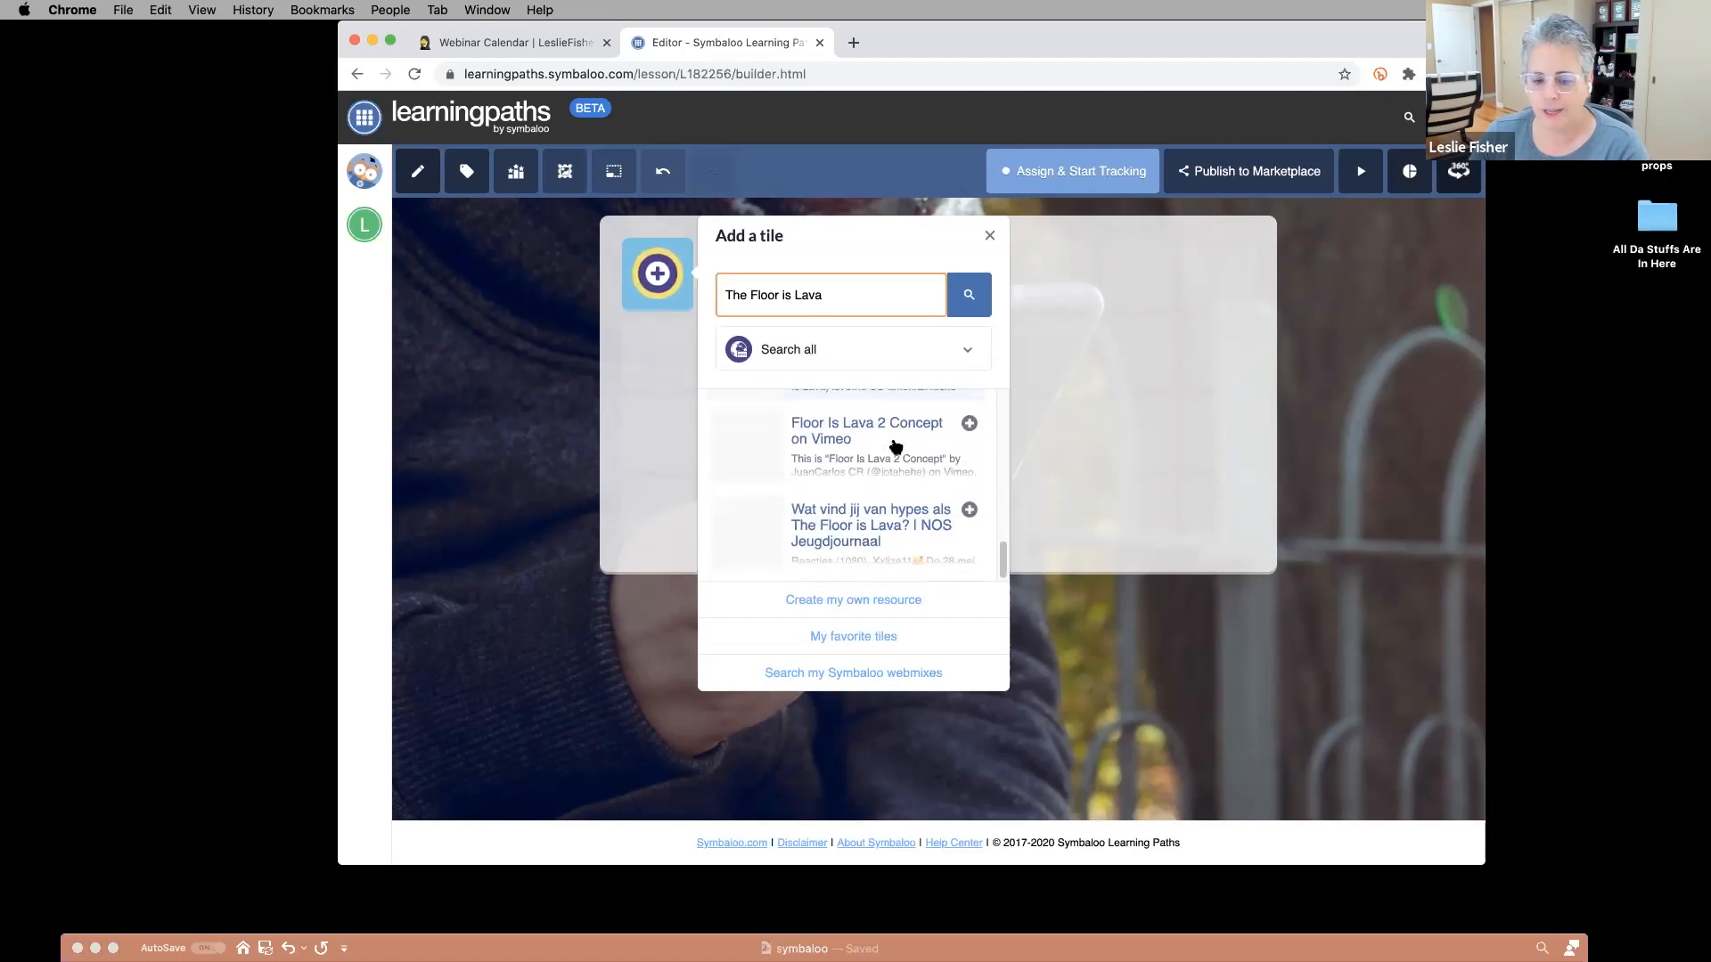
scroll(897, 447, up, 6)
scroll(897, 447, up, 8)
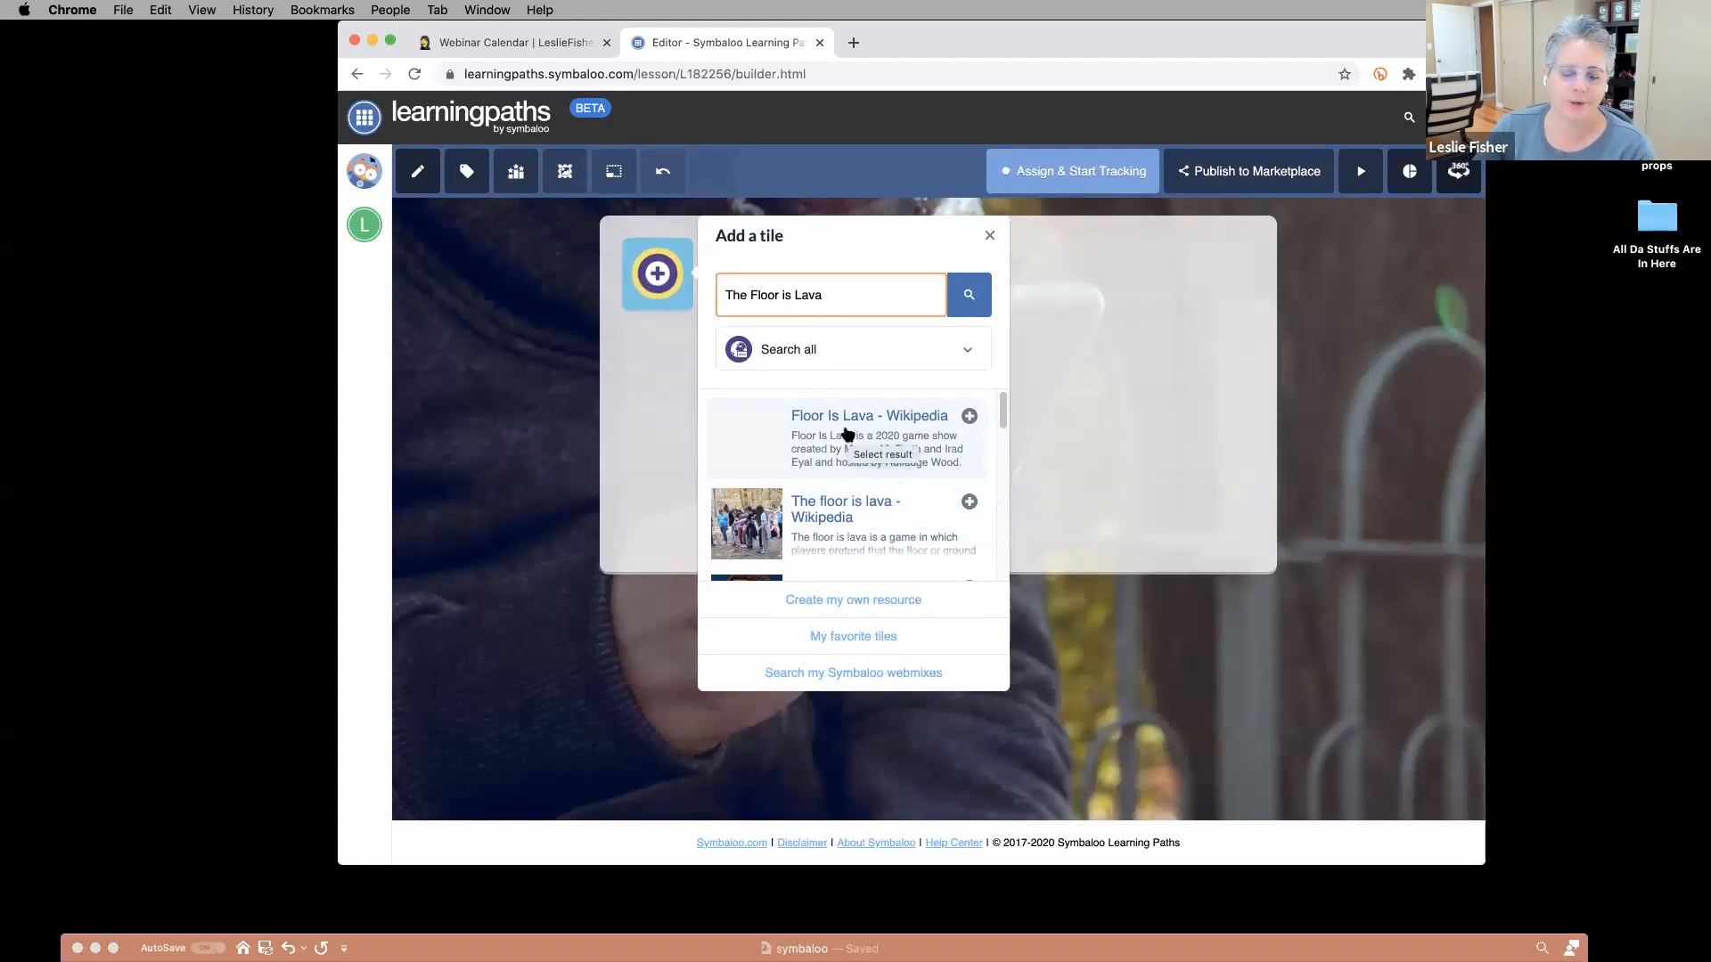
click(846, 434)
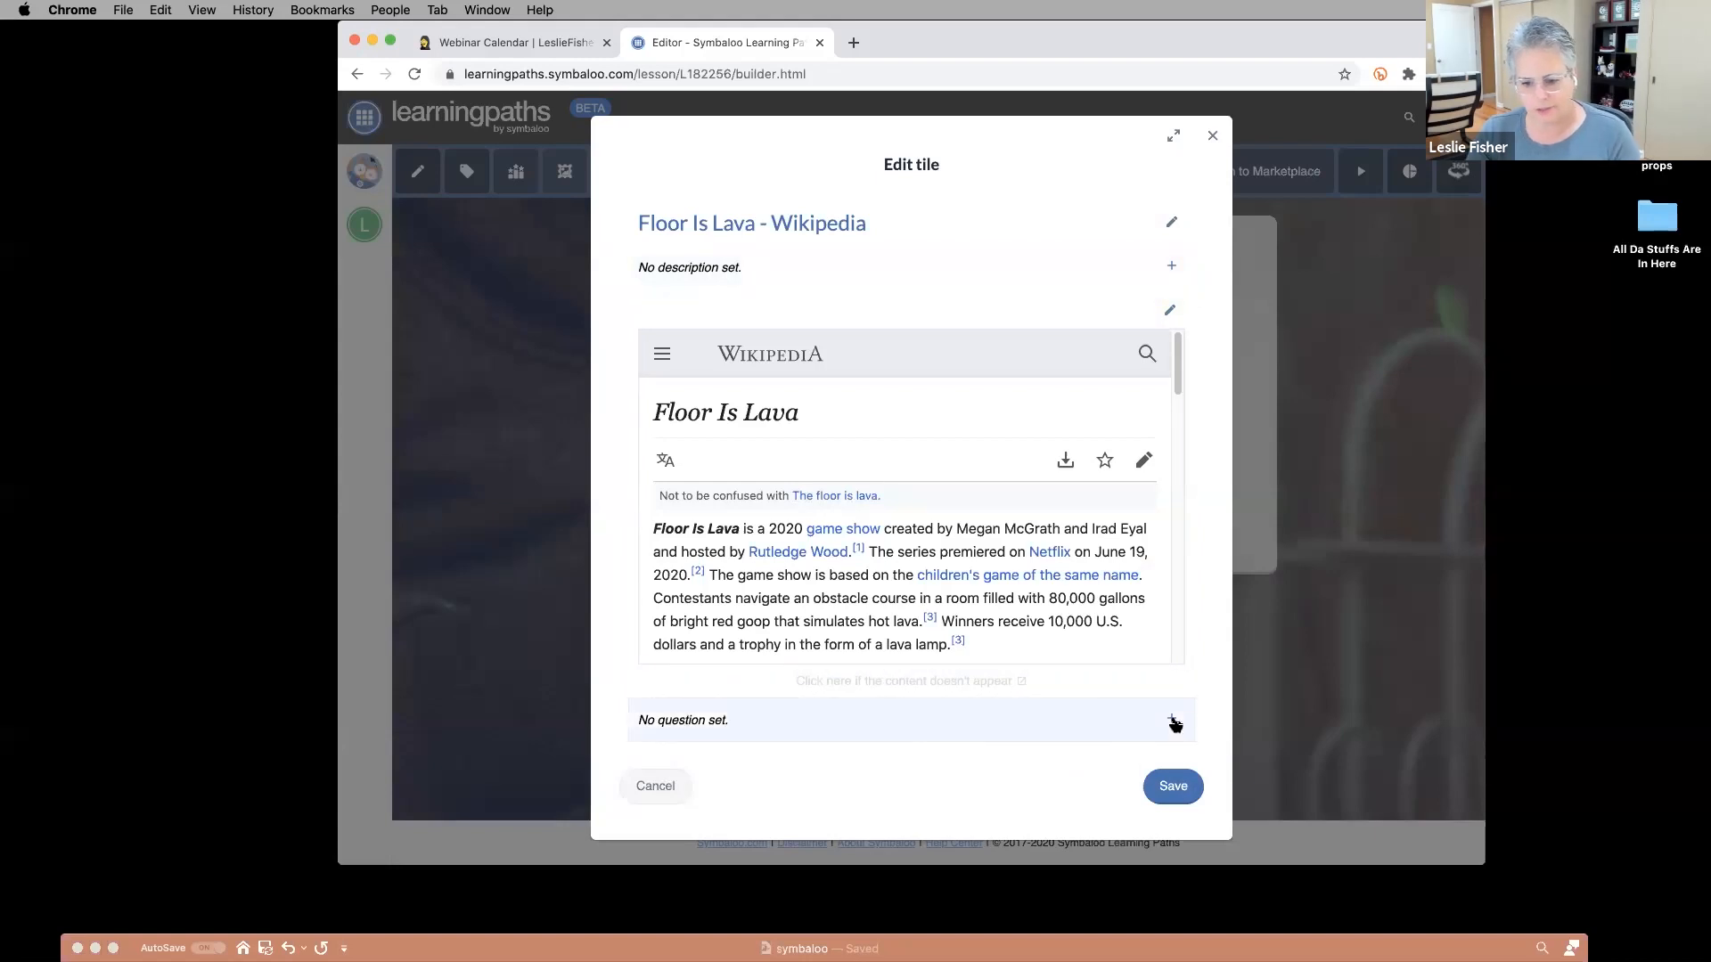
click(1172, 787)
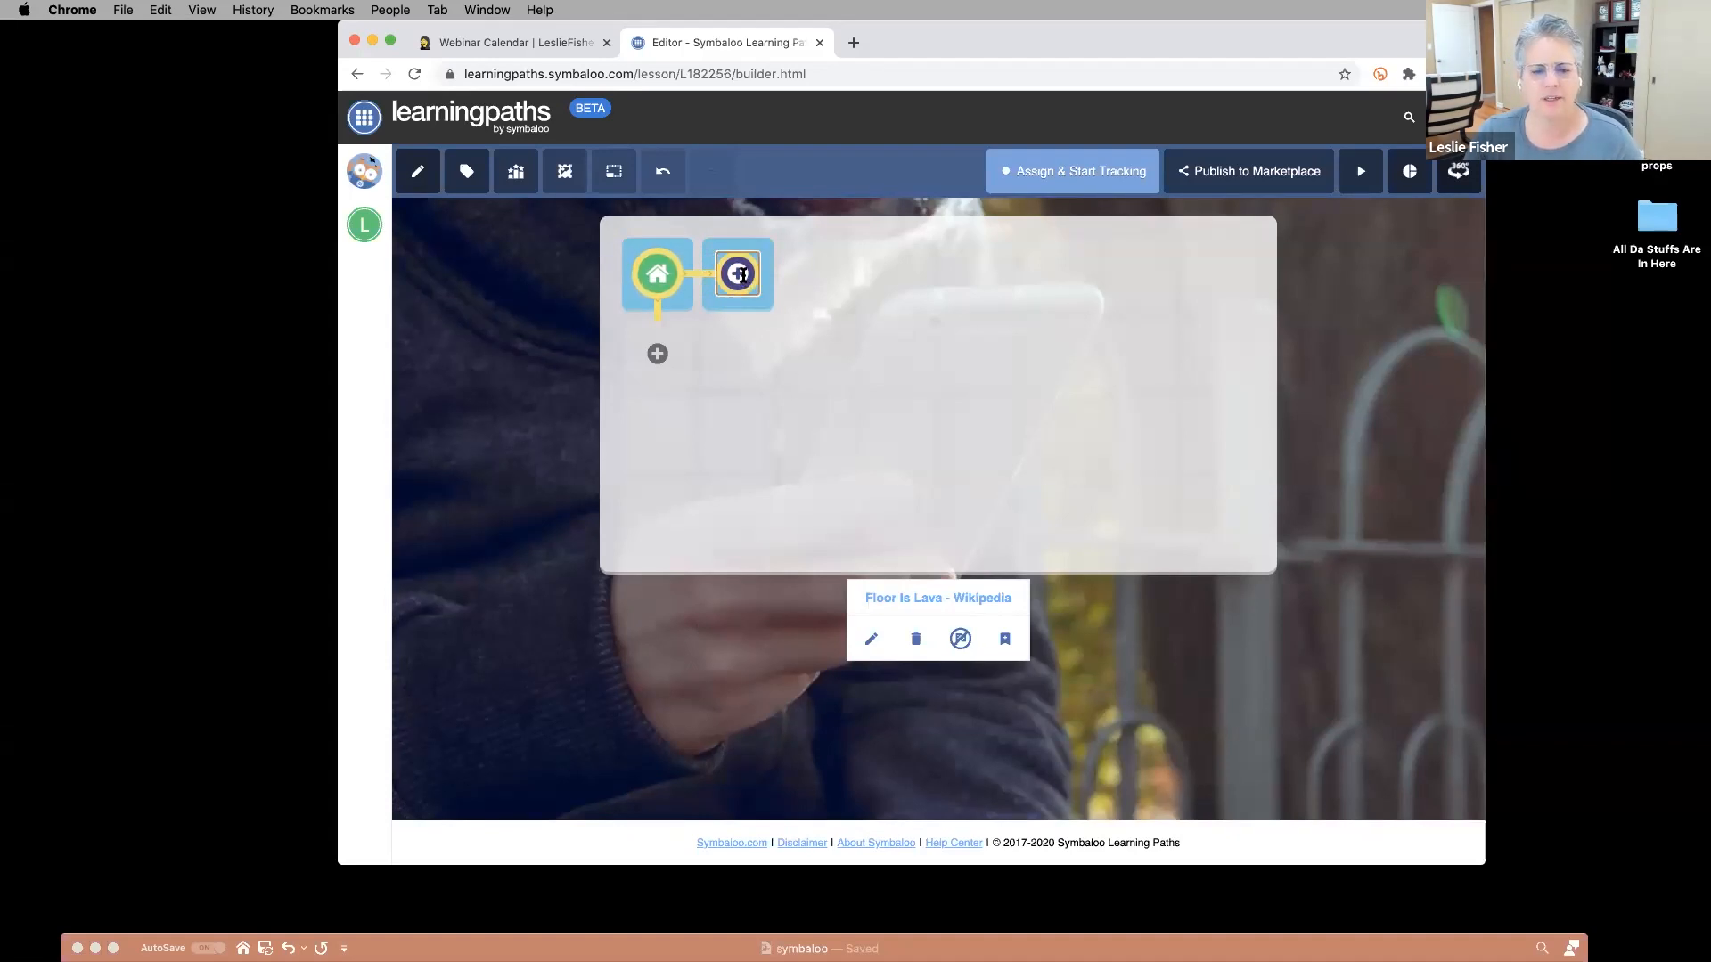
Search the tile resources for 'Lava' and limit the results to videos.
click(740, 274)
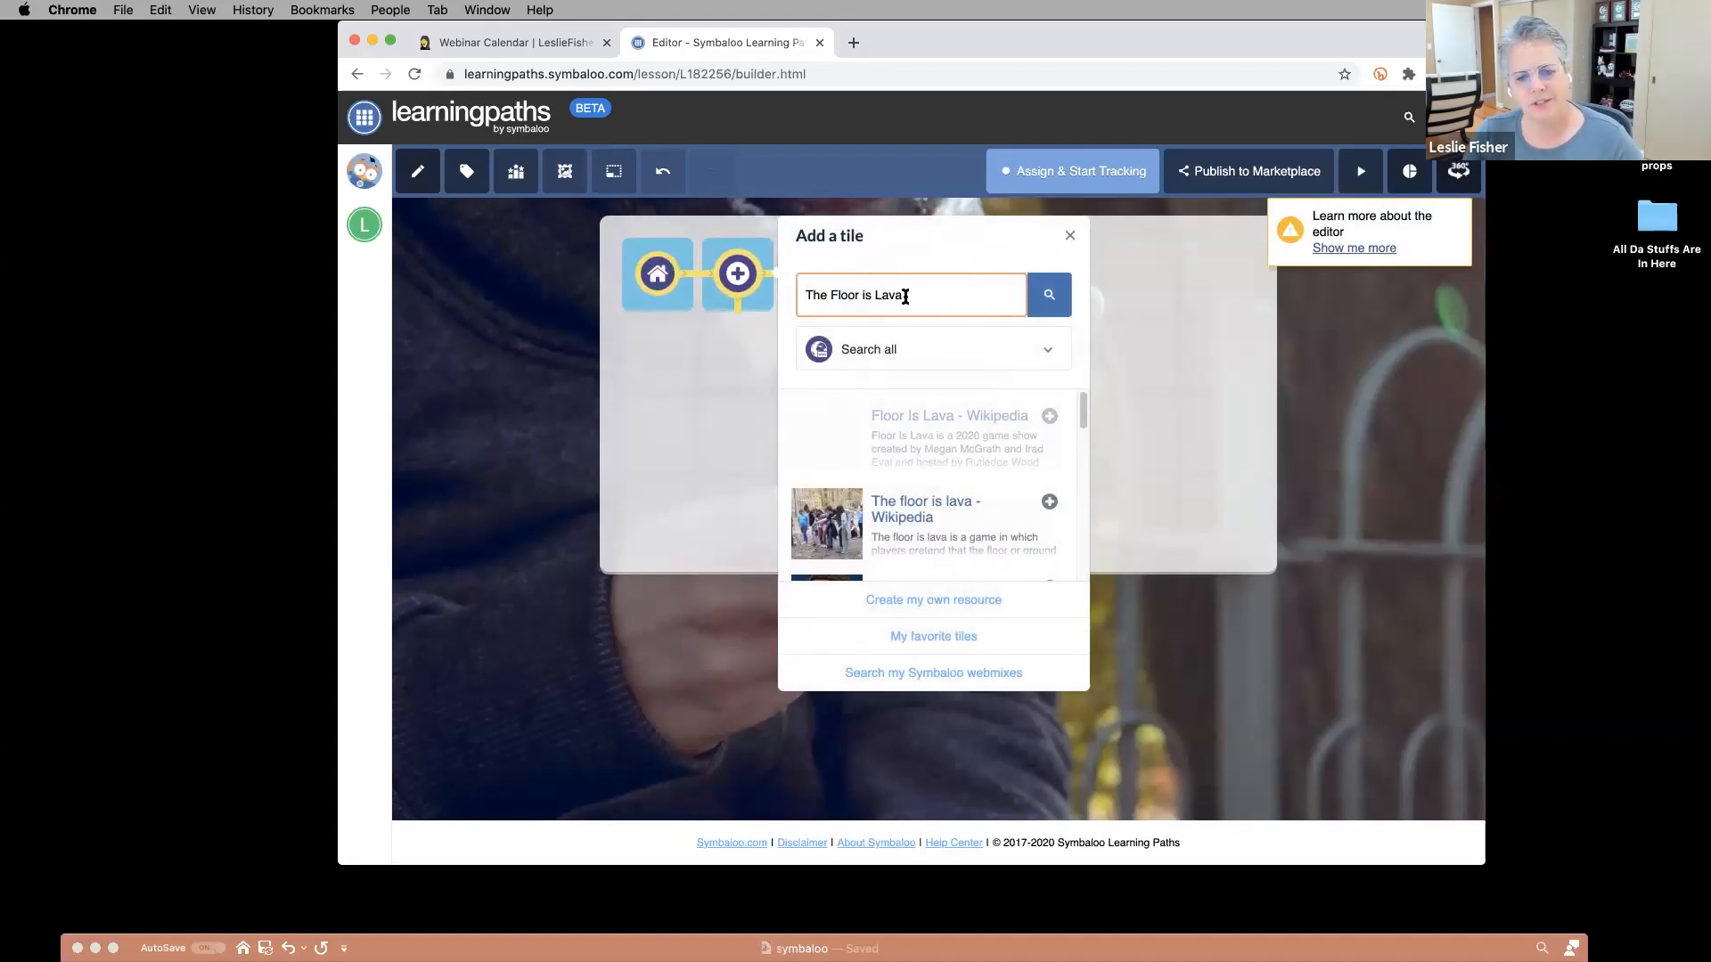
drag(904, 295, 764, 294)
text(Lsva)
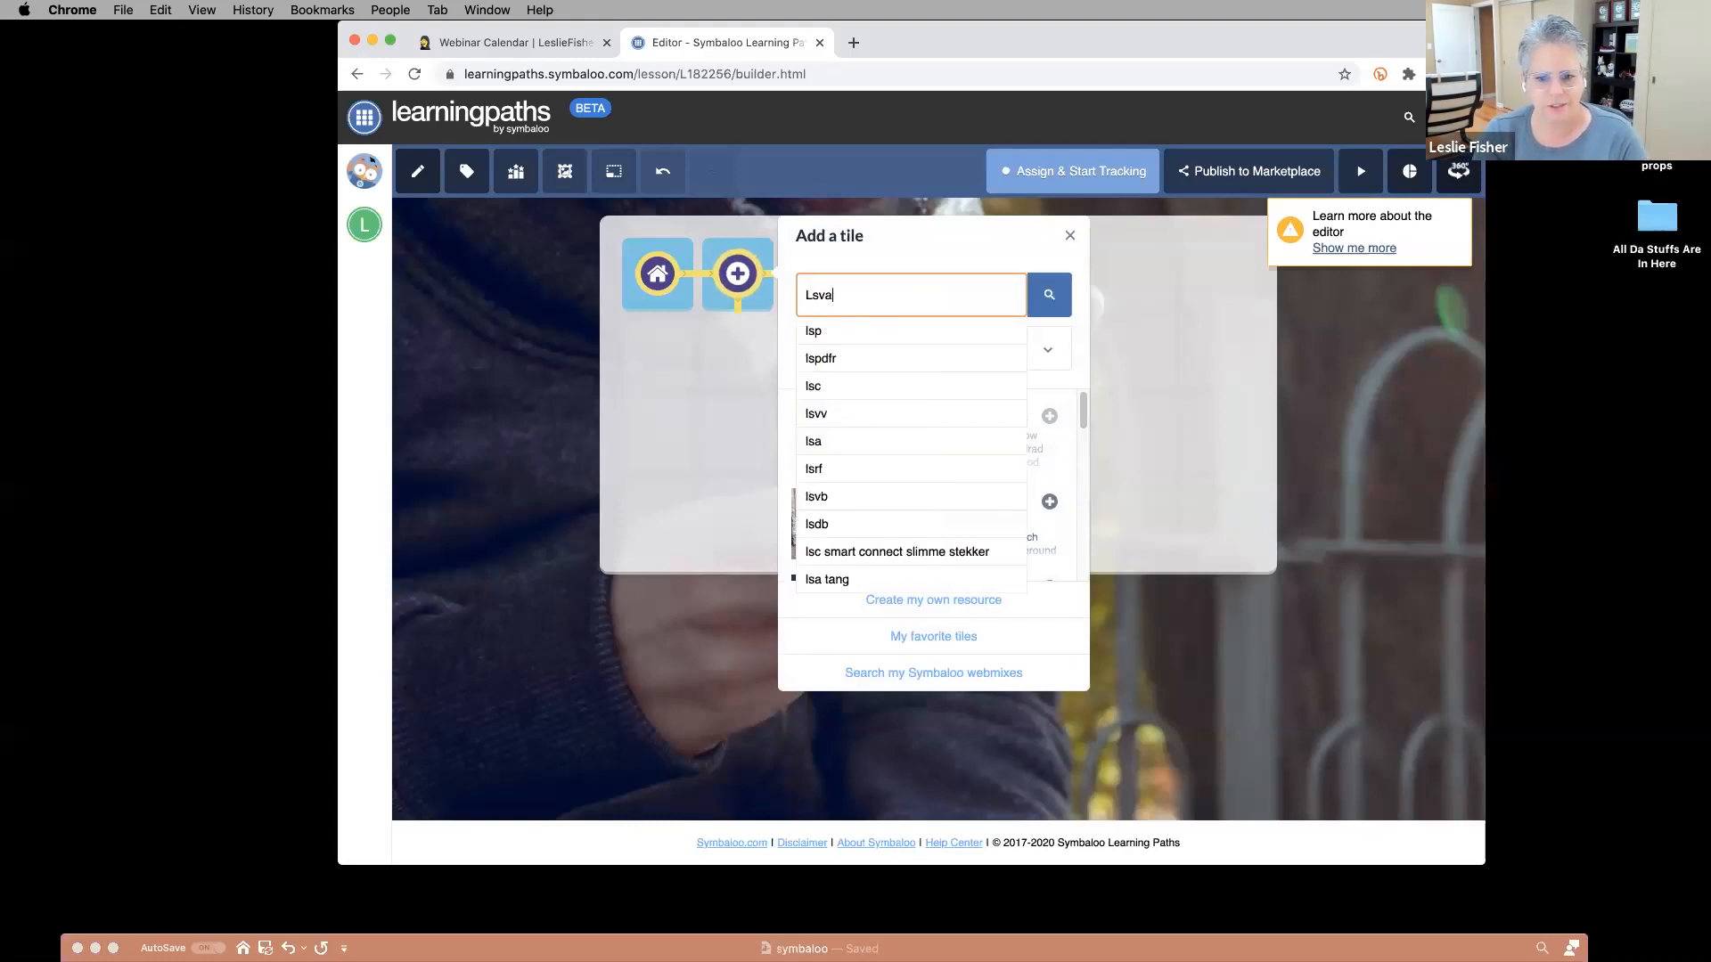
text(va)
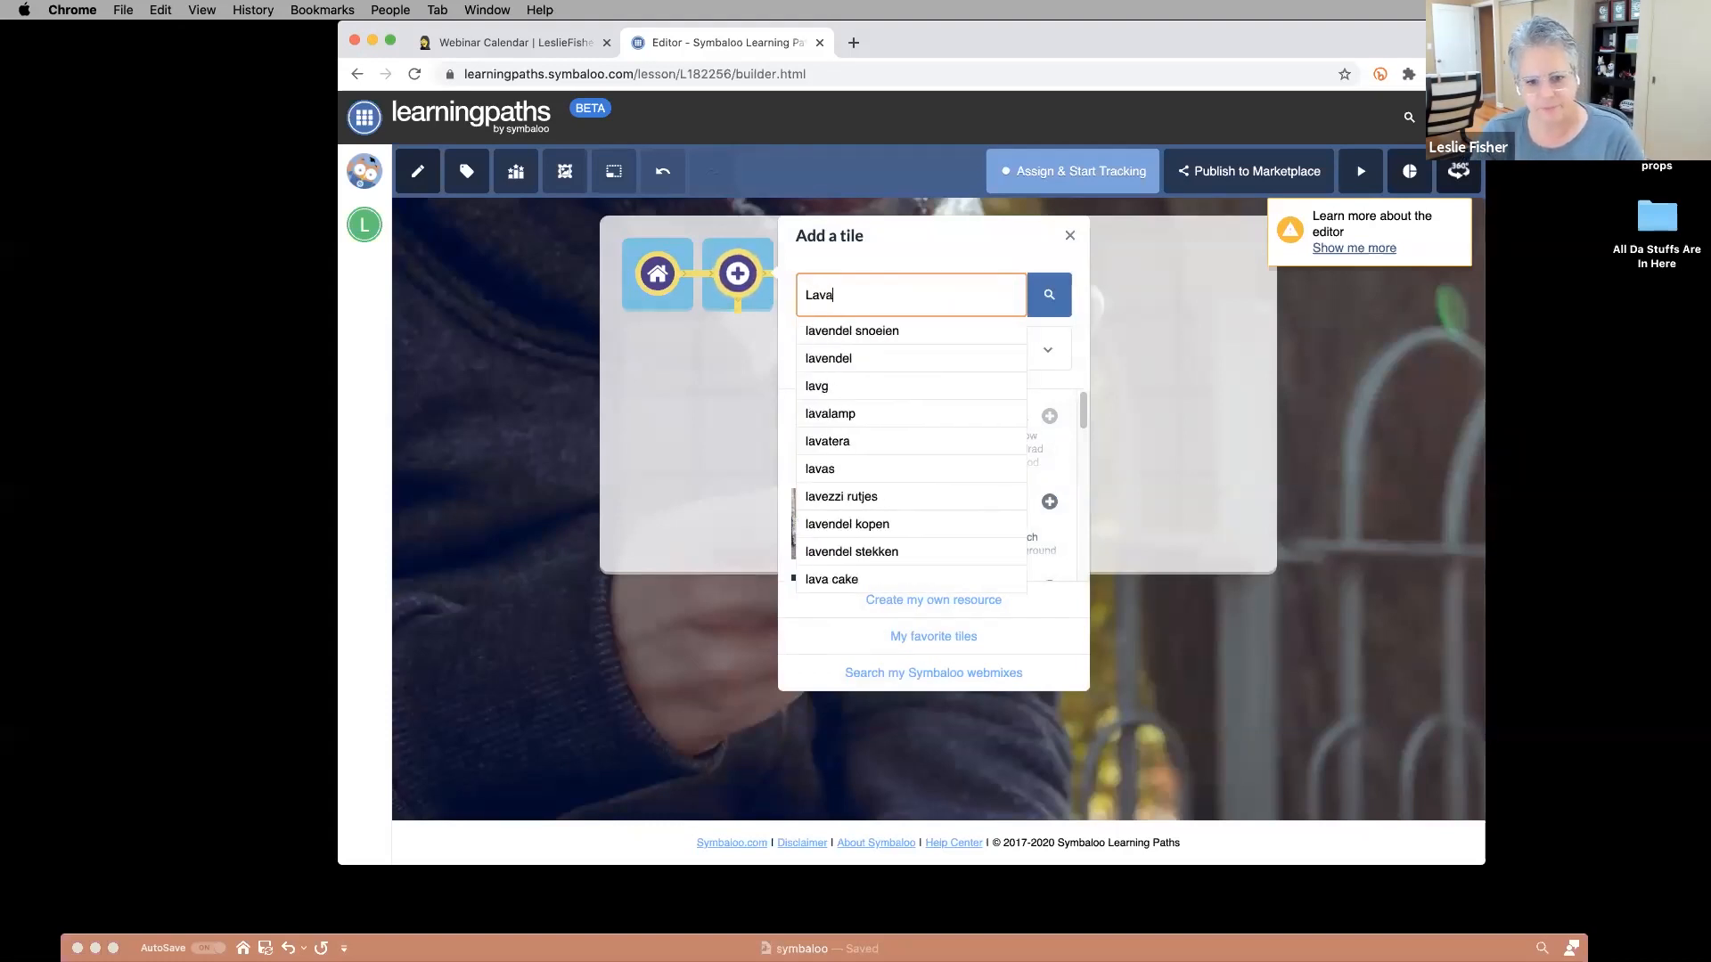
key(Return)
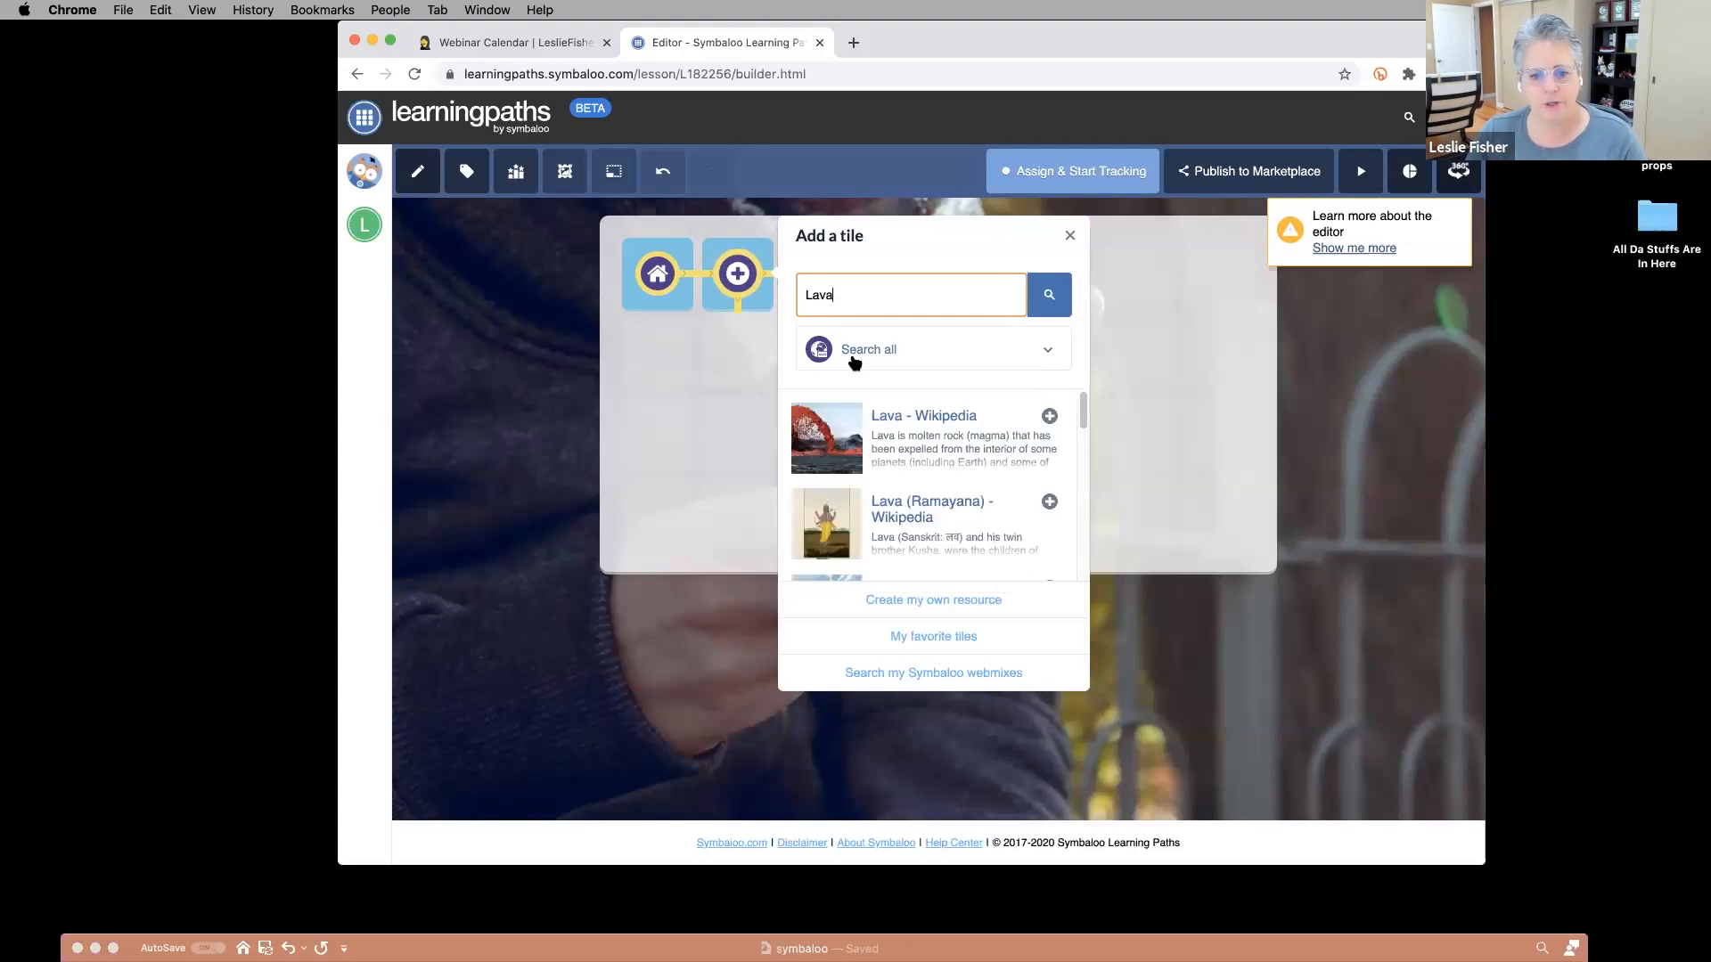
scroll(917, 440, down, 2)
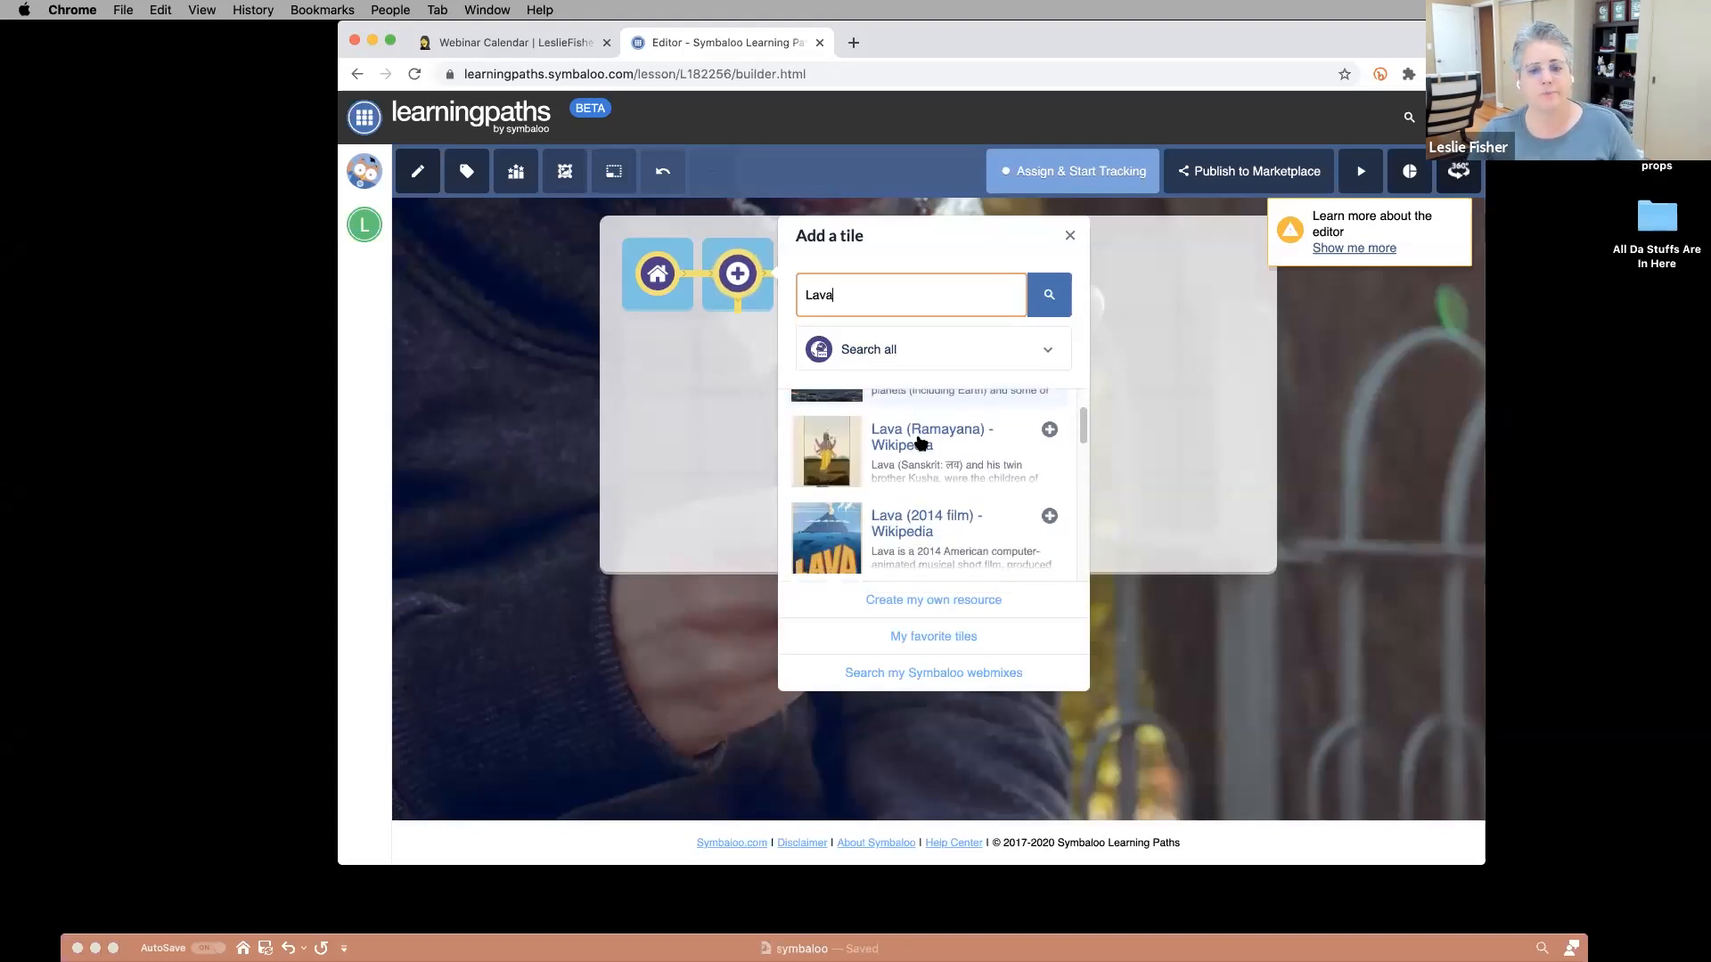
scroll(915, 428, up, 2)
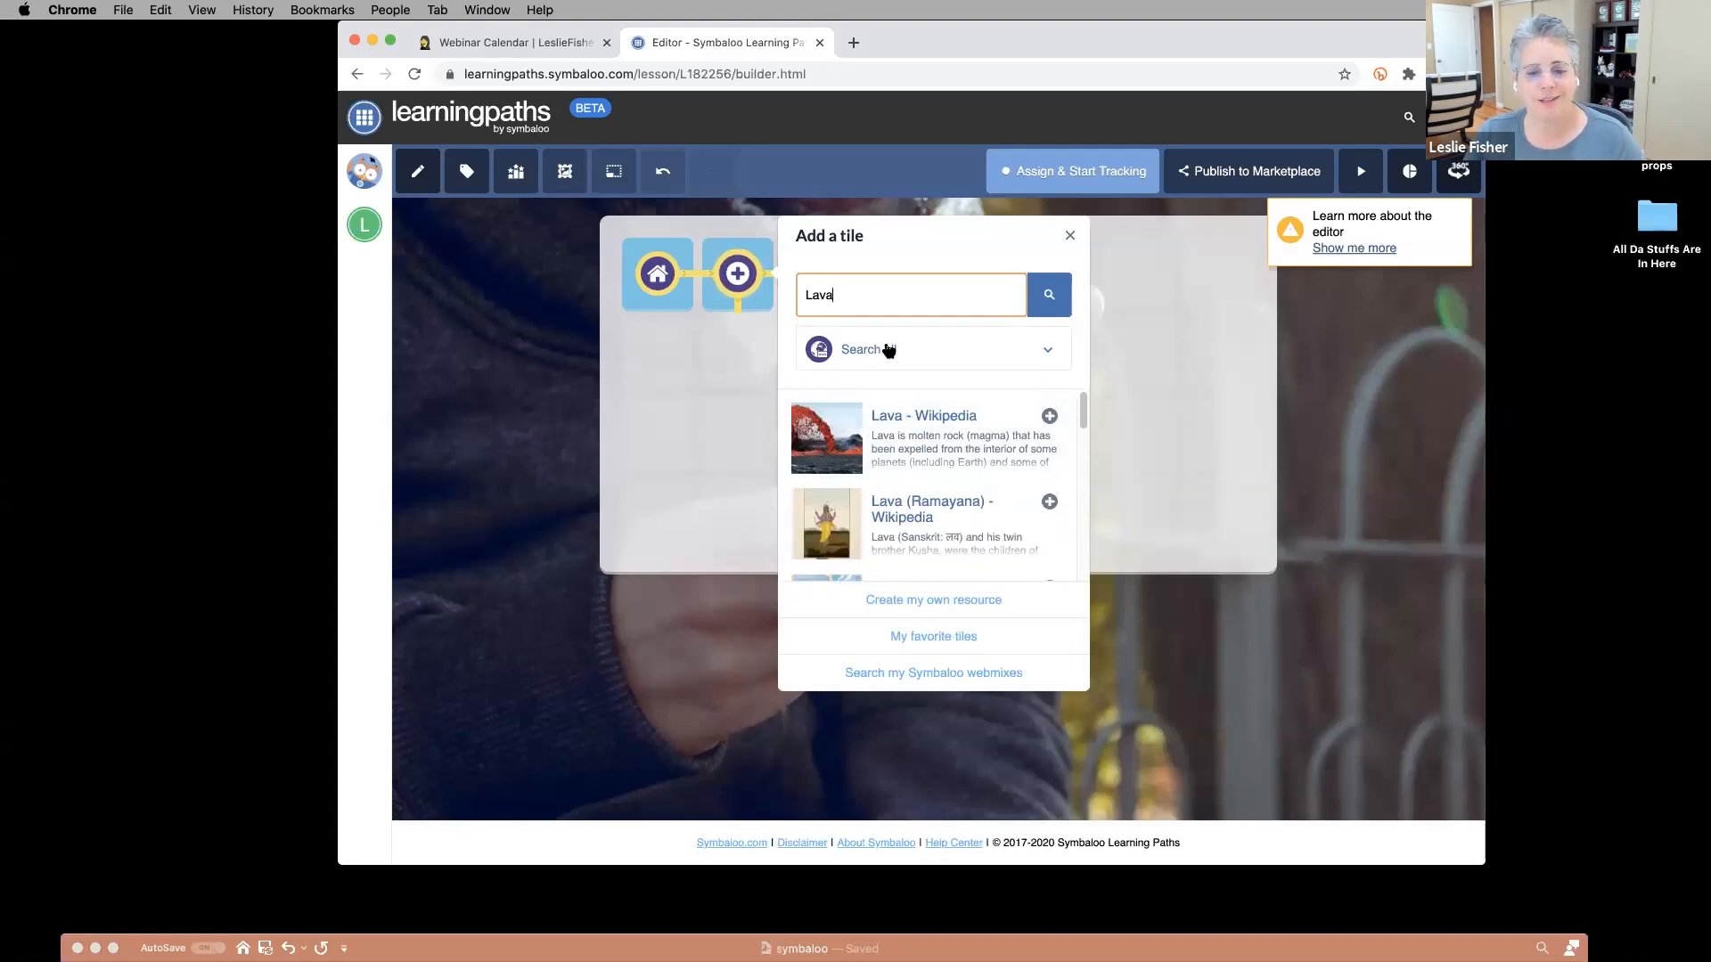
click(888, 350)
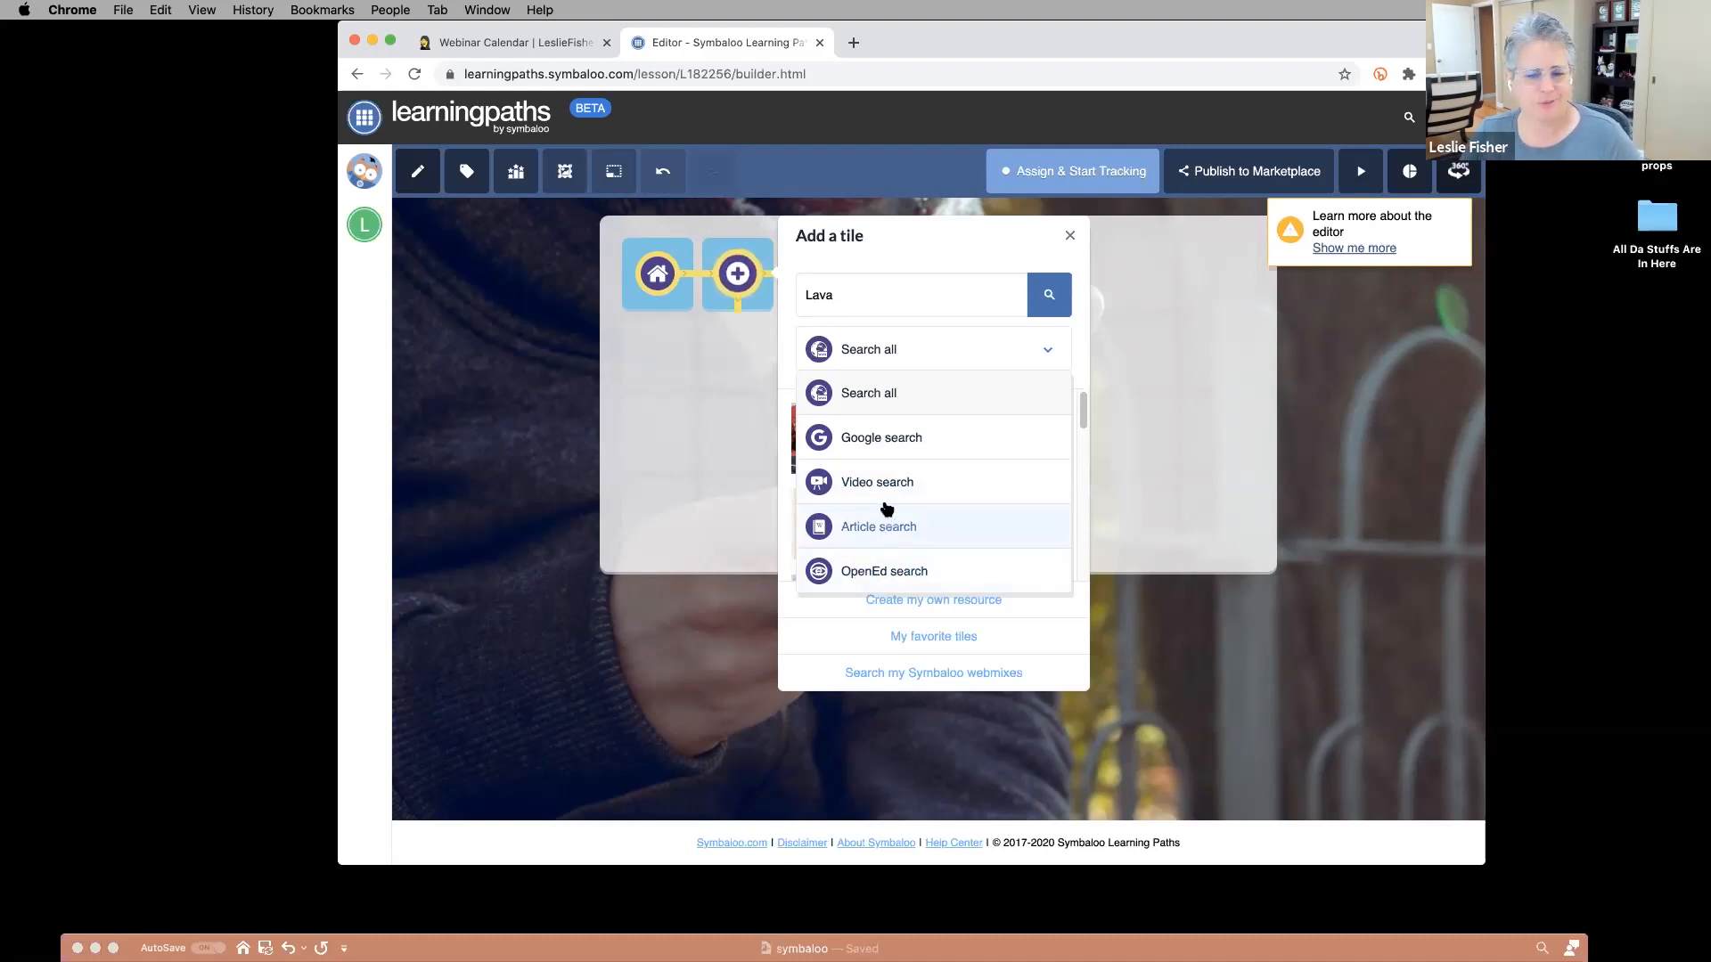
click(874, 483)
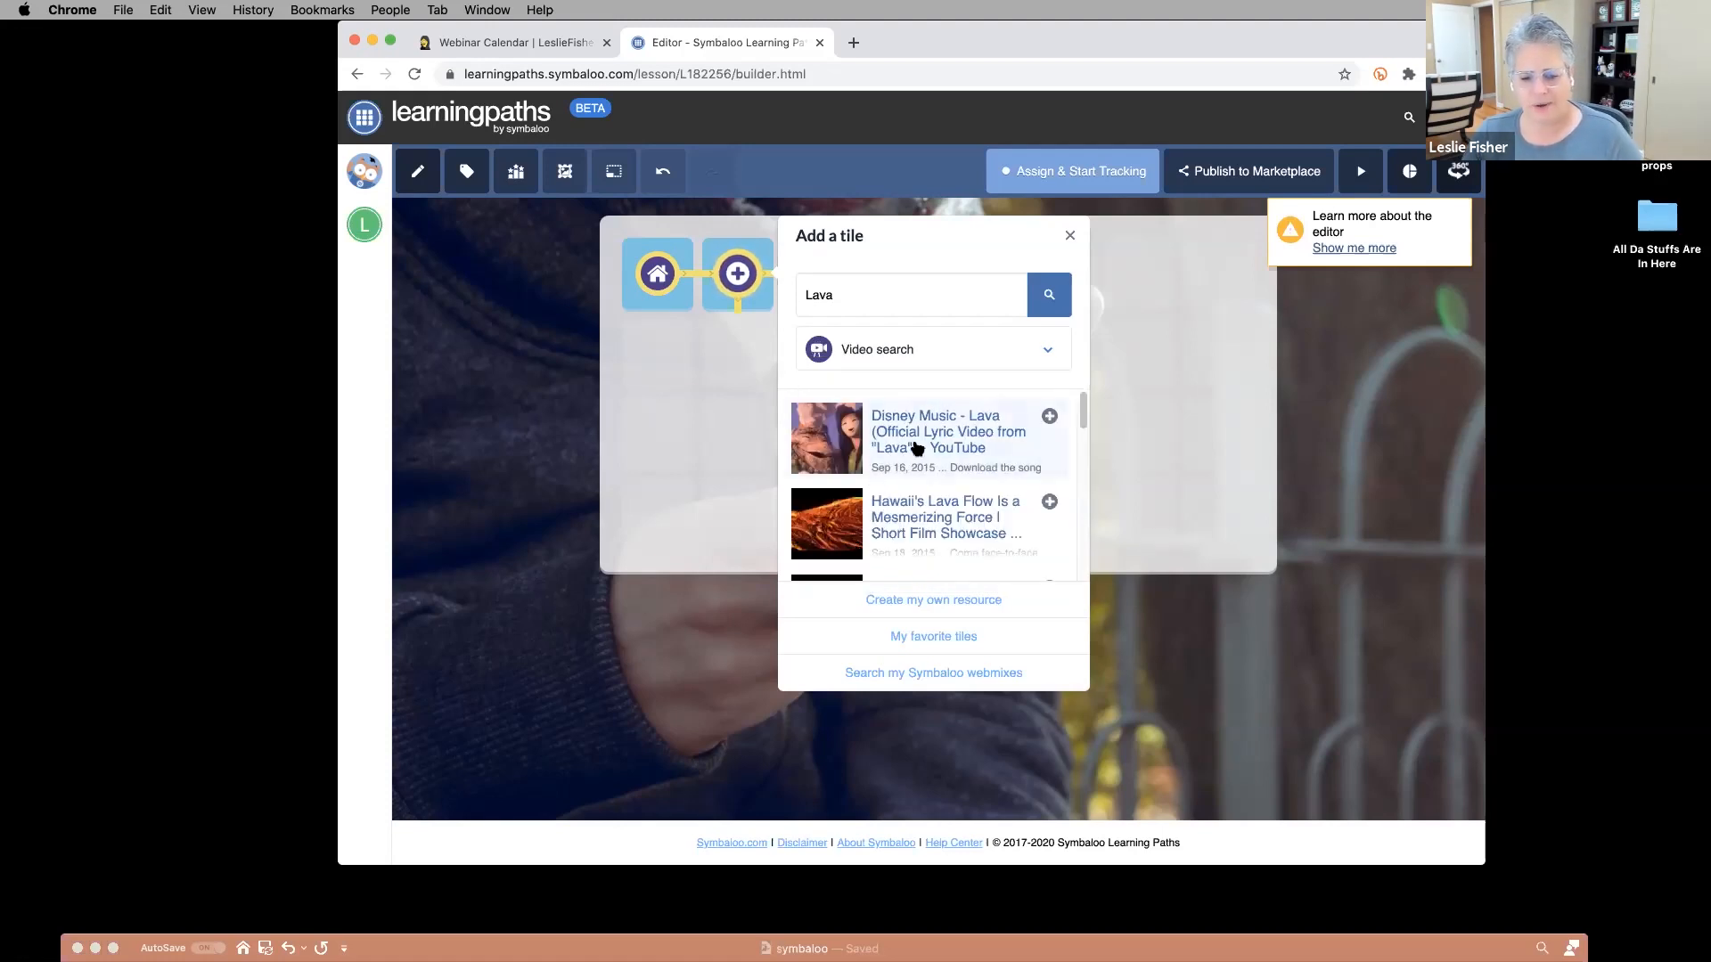
Save the 'Hawaii's Lava Flow Is a Mesmerizing Force' video as the next tile.
scroll(915, 452, down, 3)
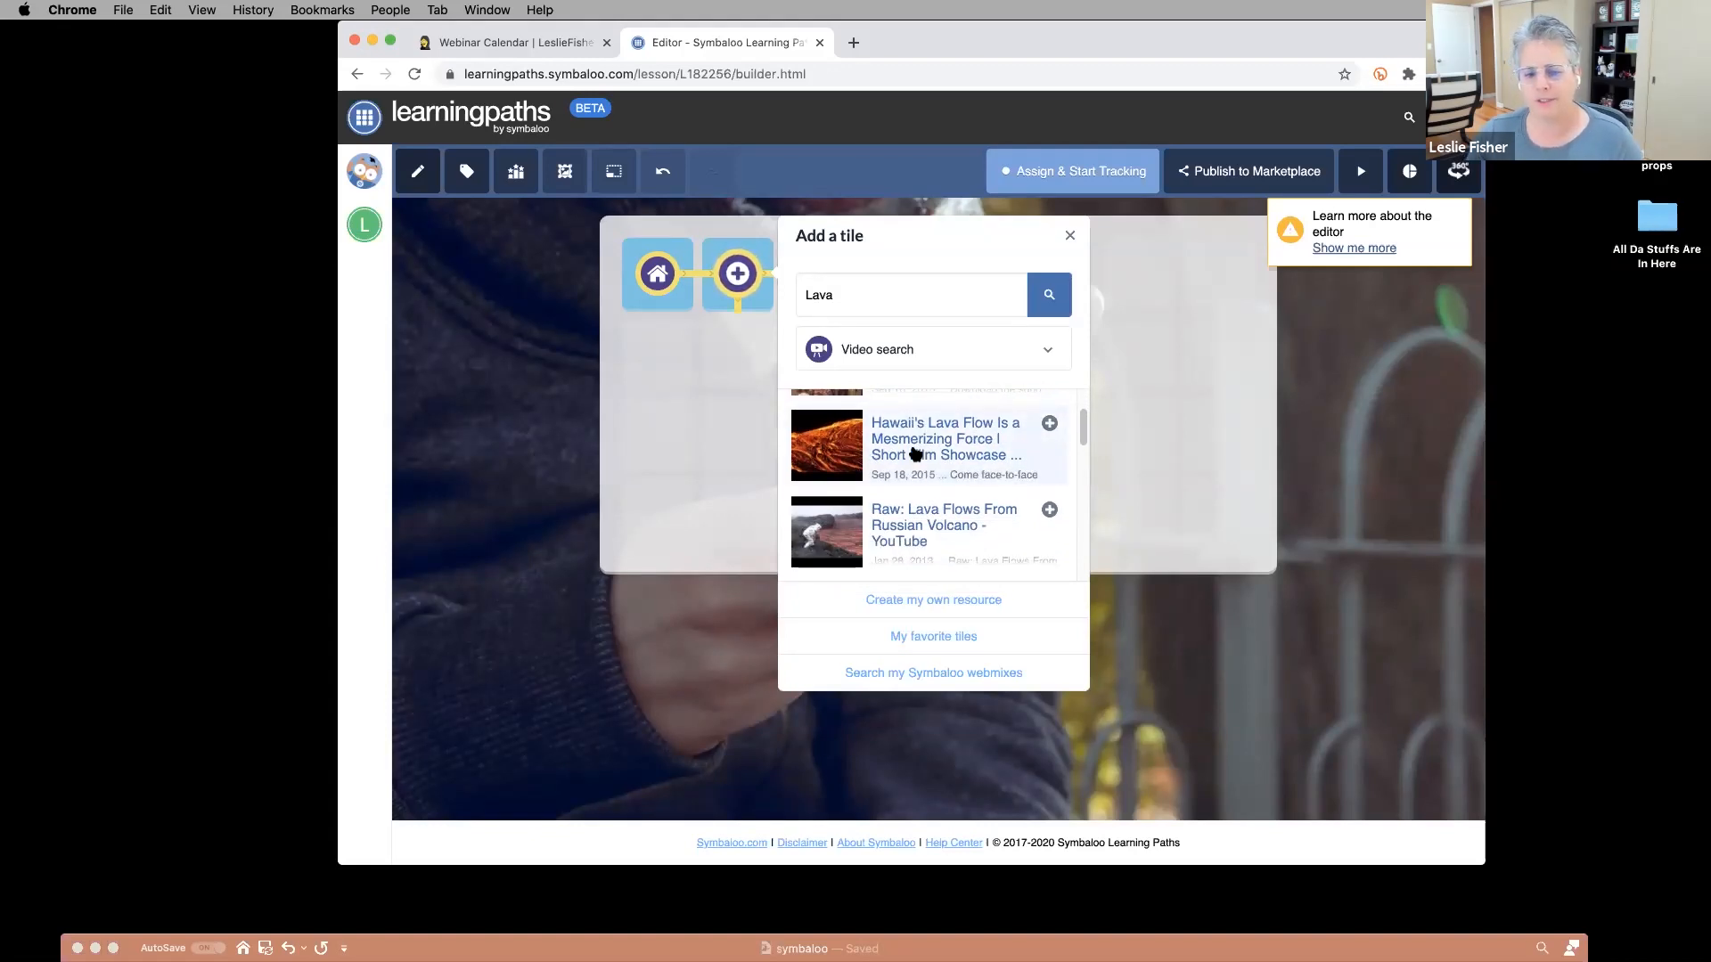
click(912, 453)
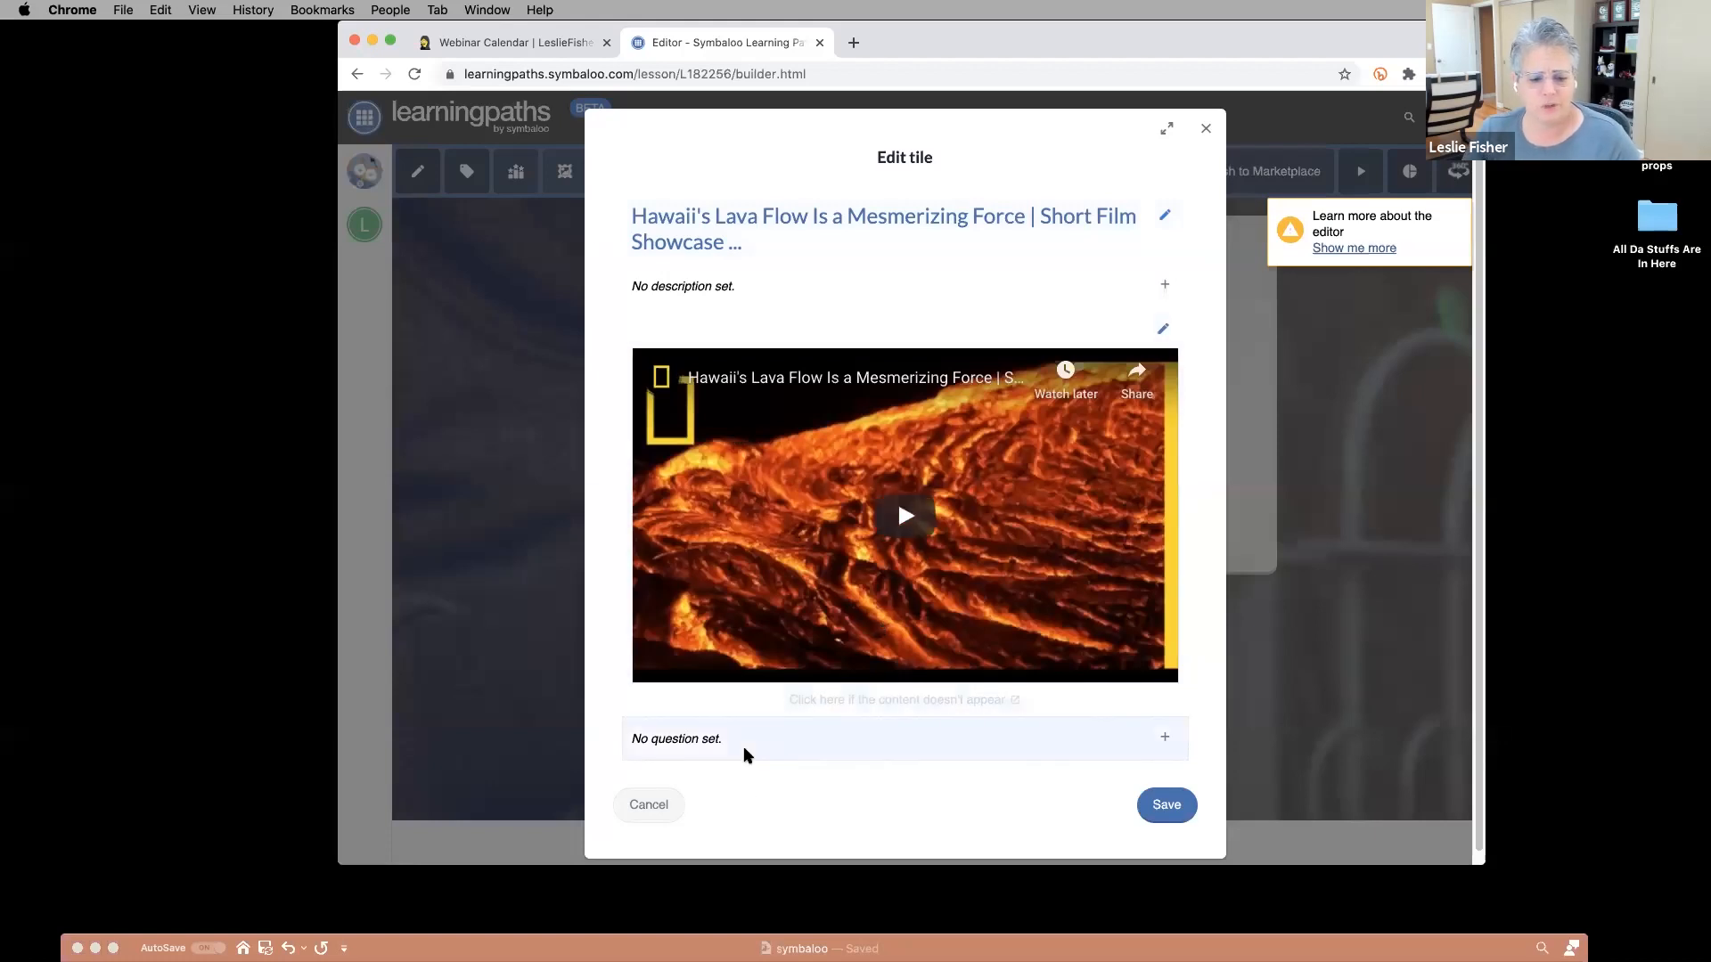
scroll(707, 738, down, 1)
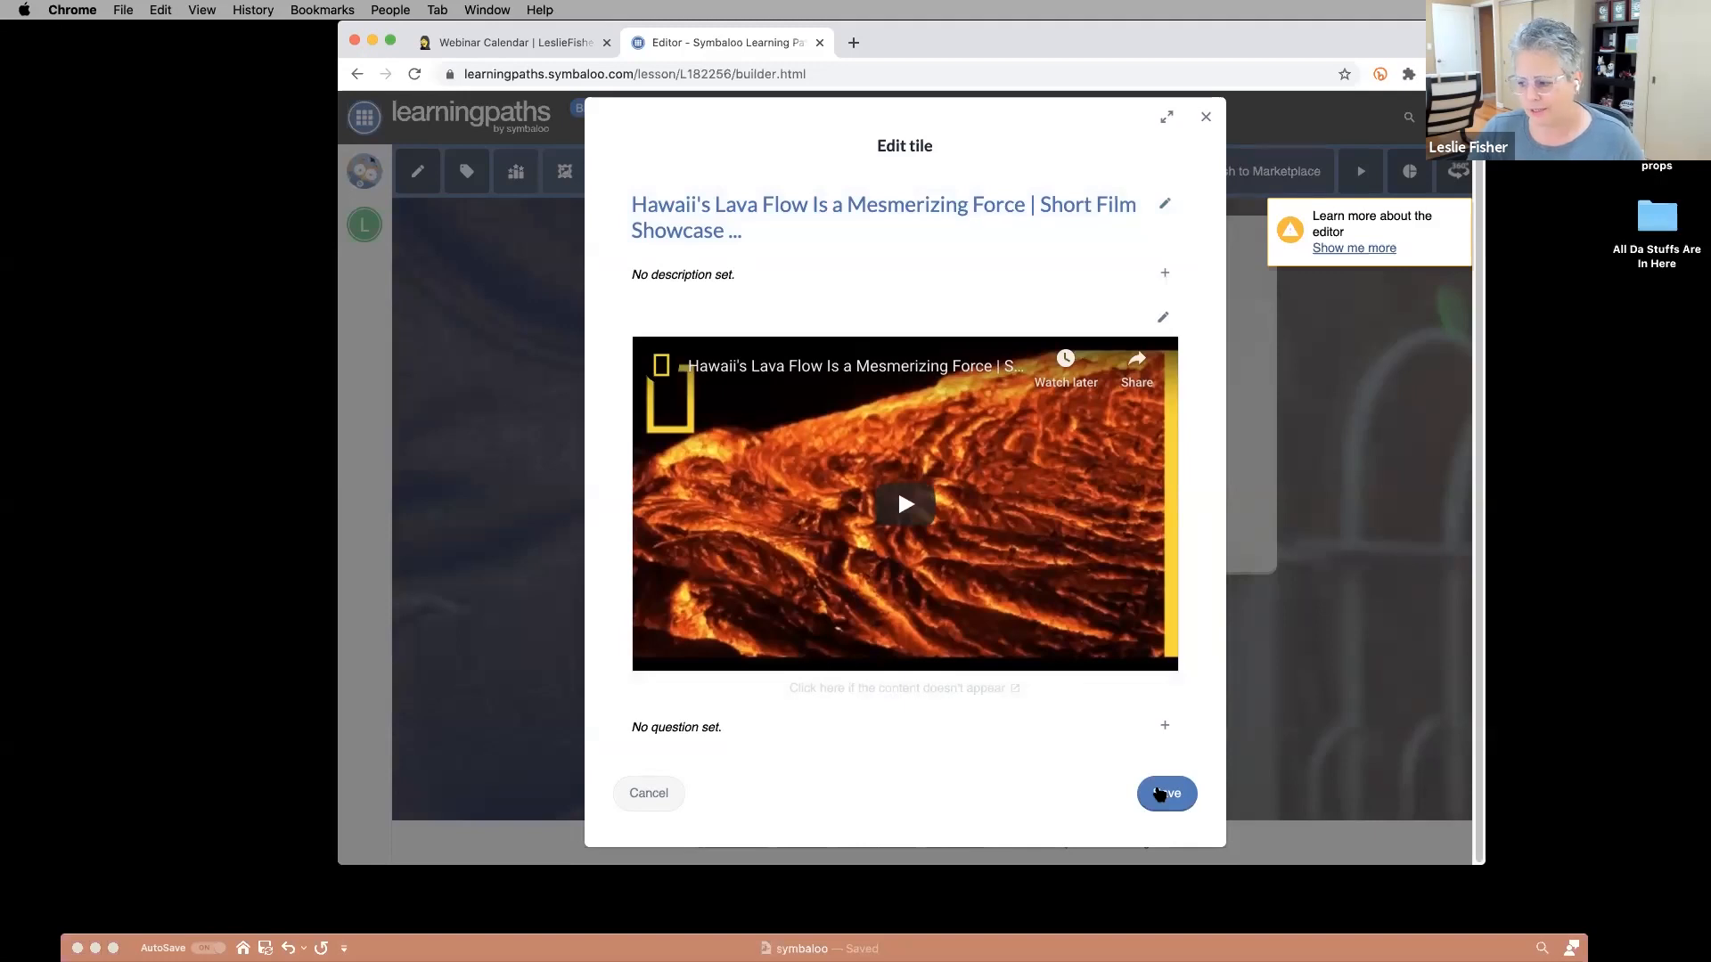
click(1163, 793)
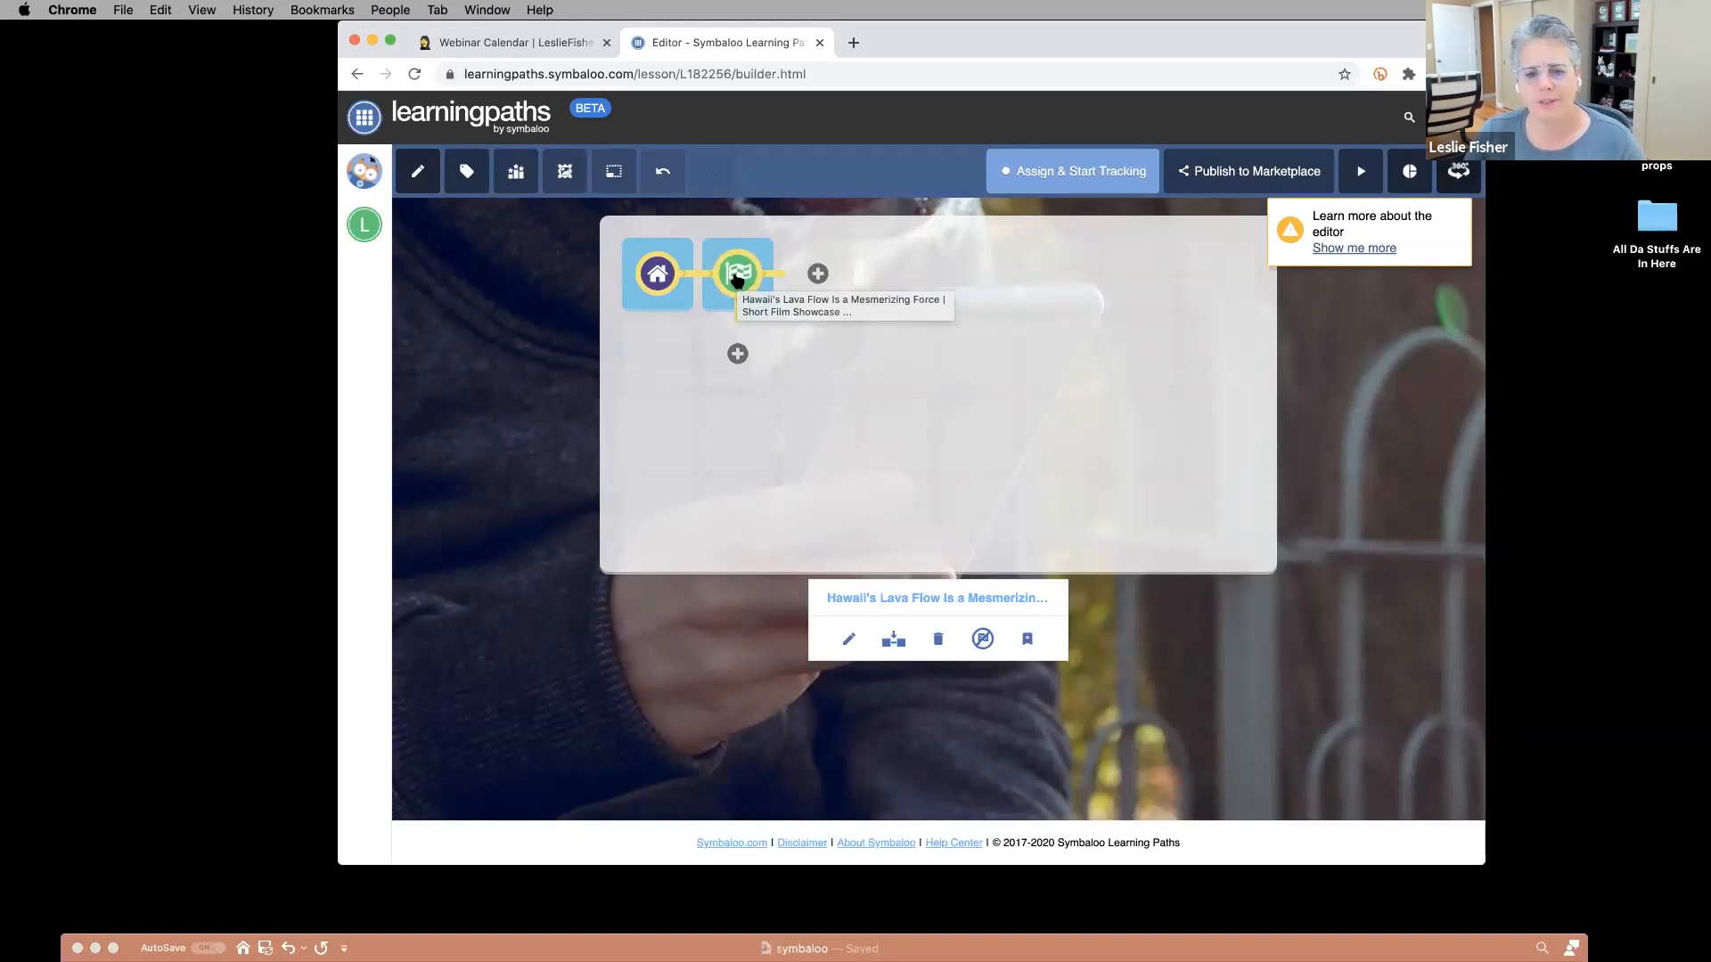
Create a custom resource tile titled 'I love lava!' with a short description.
click(818, 273)
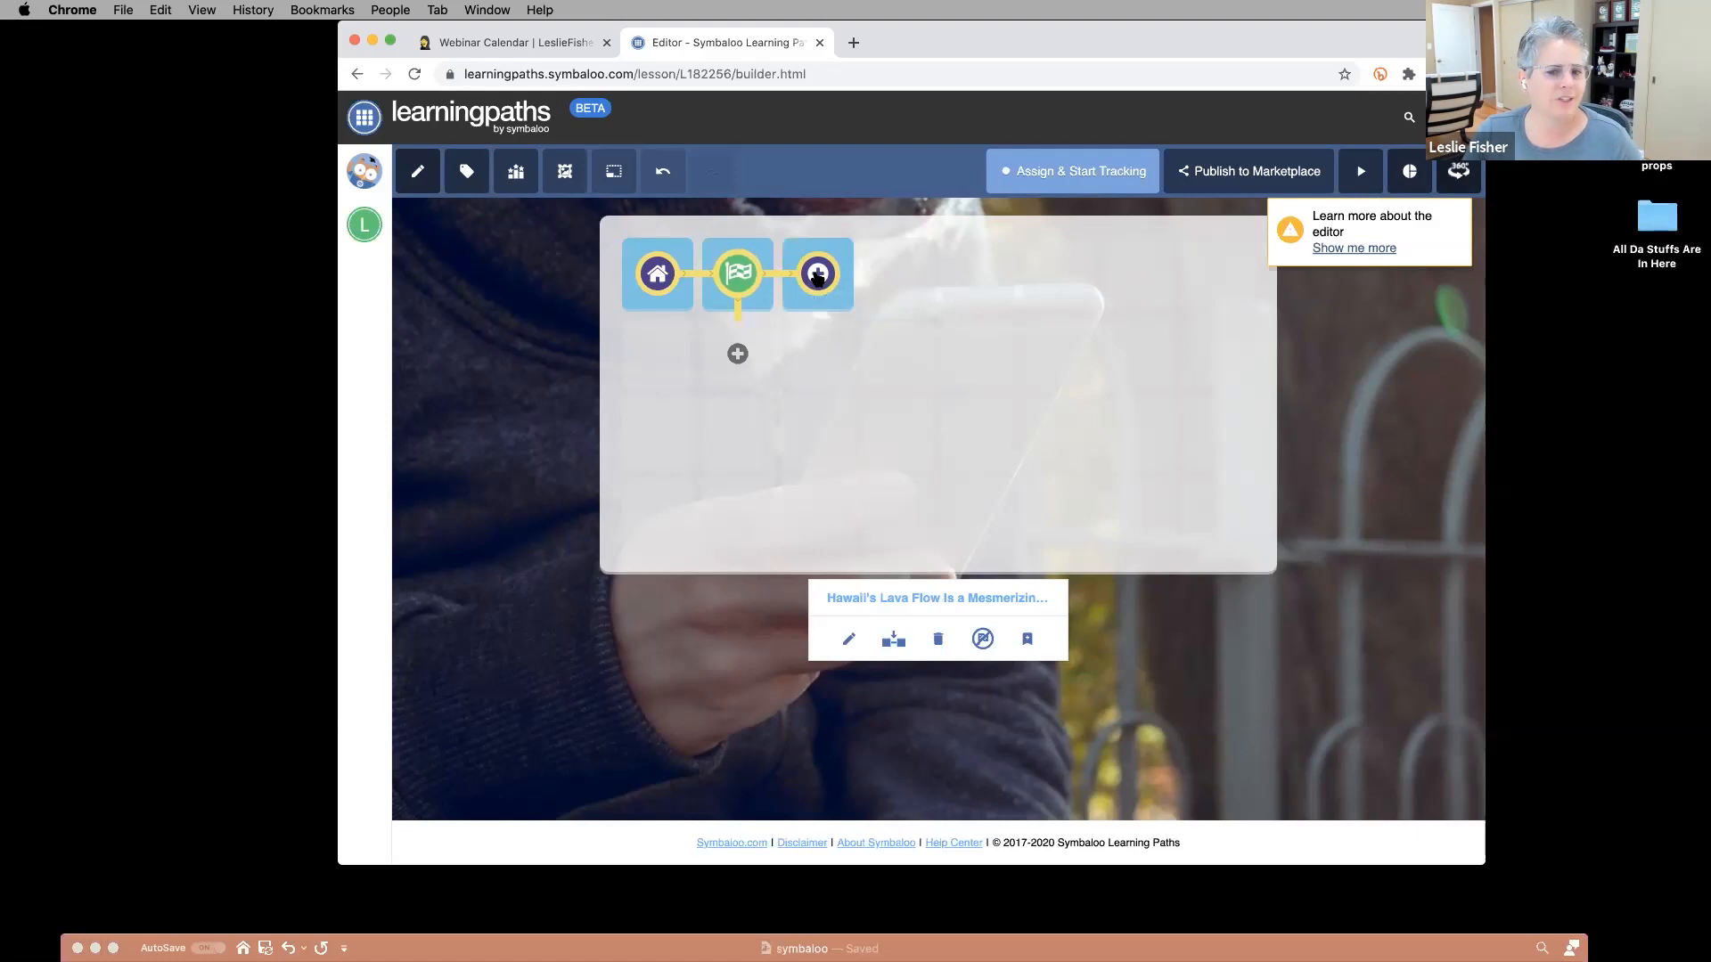
click(818, 273)
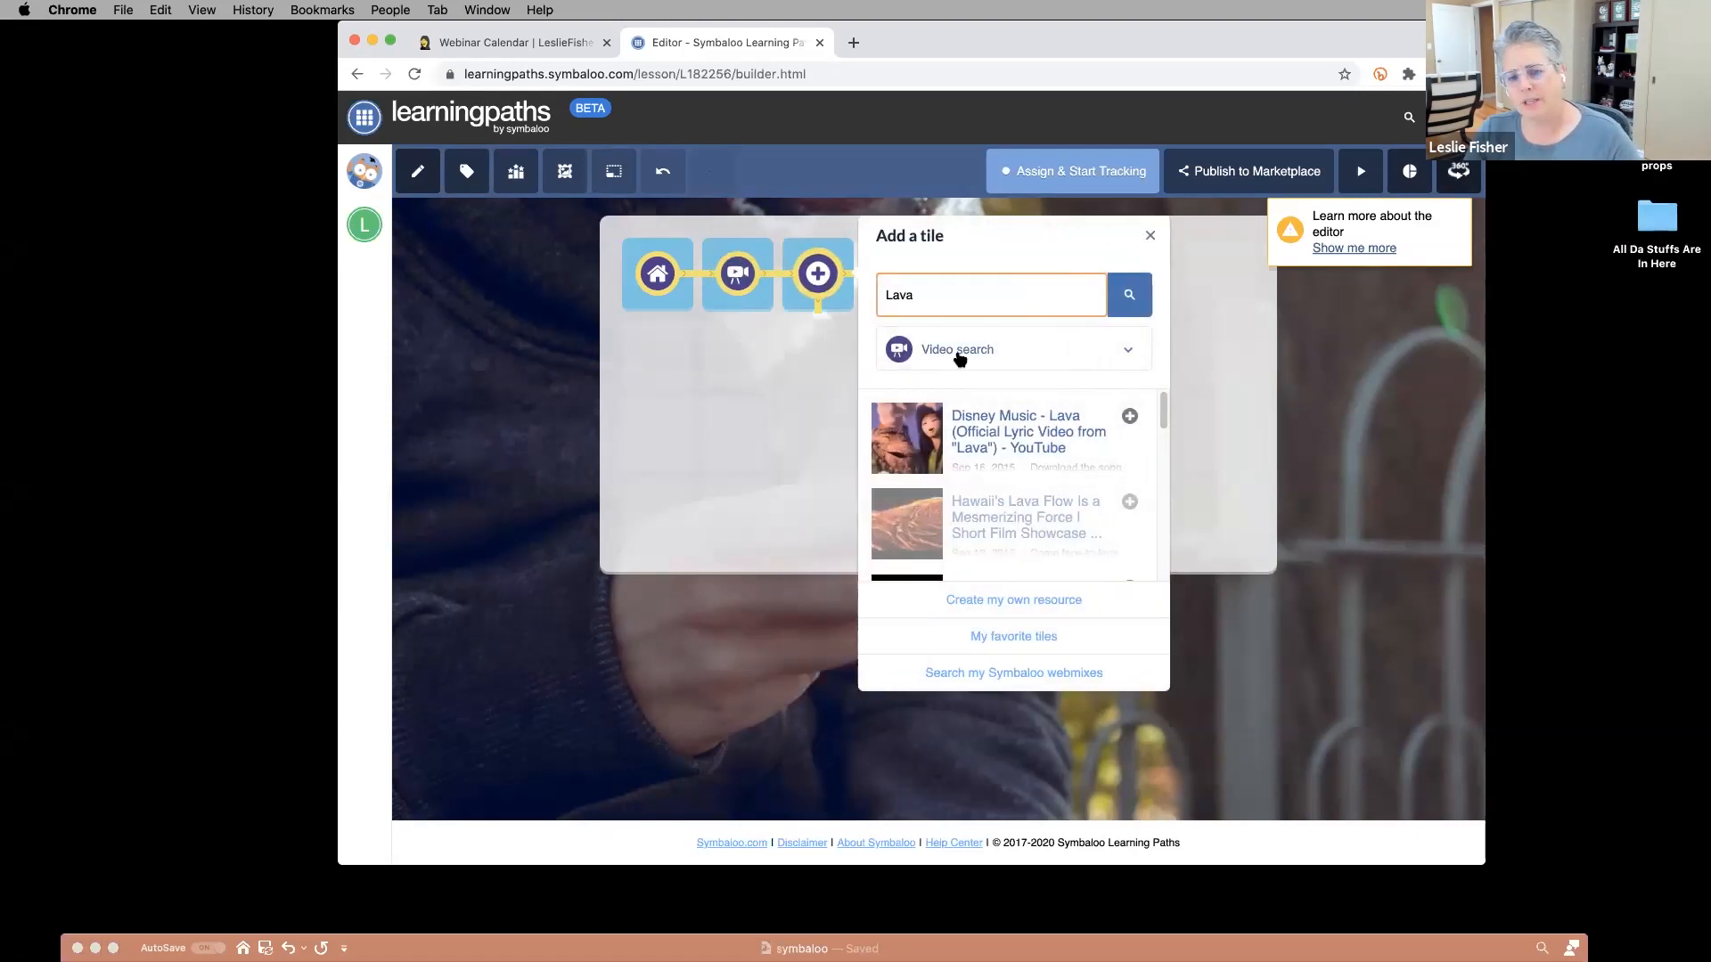
click(960, 359)
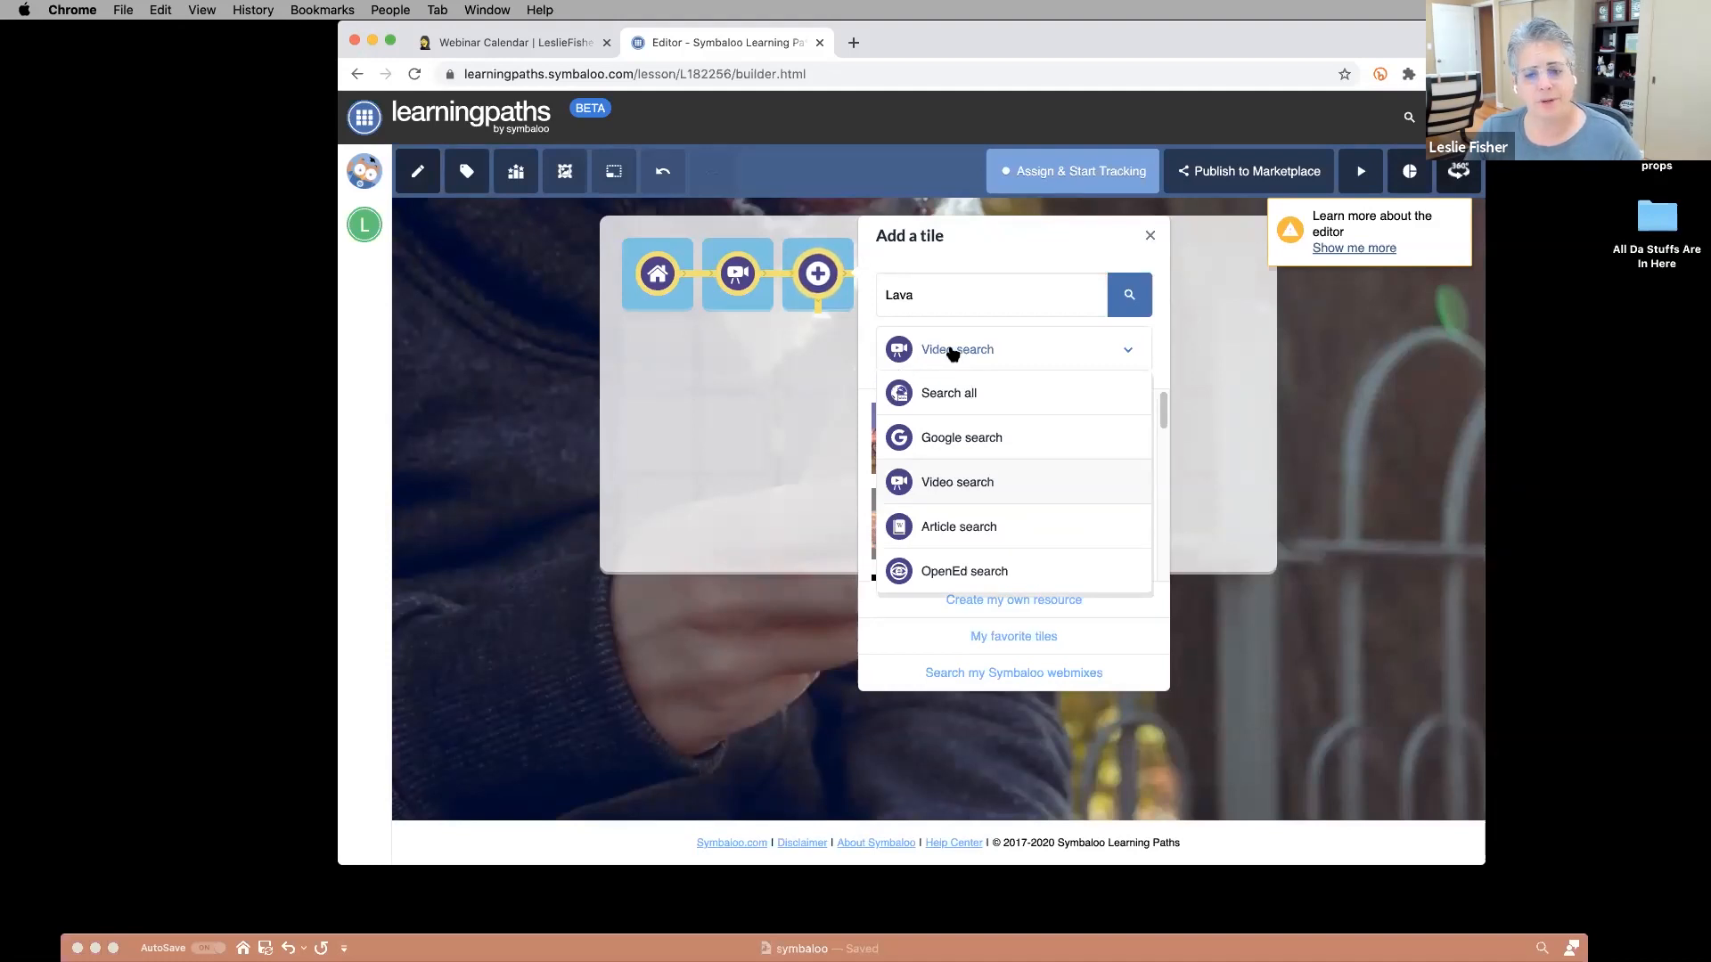
click(954, 354)
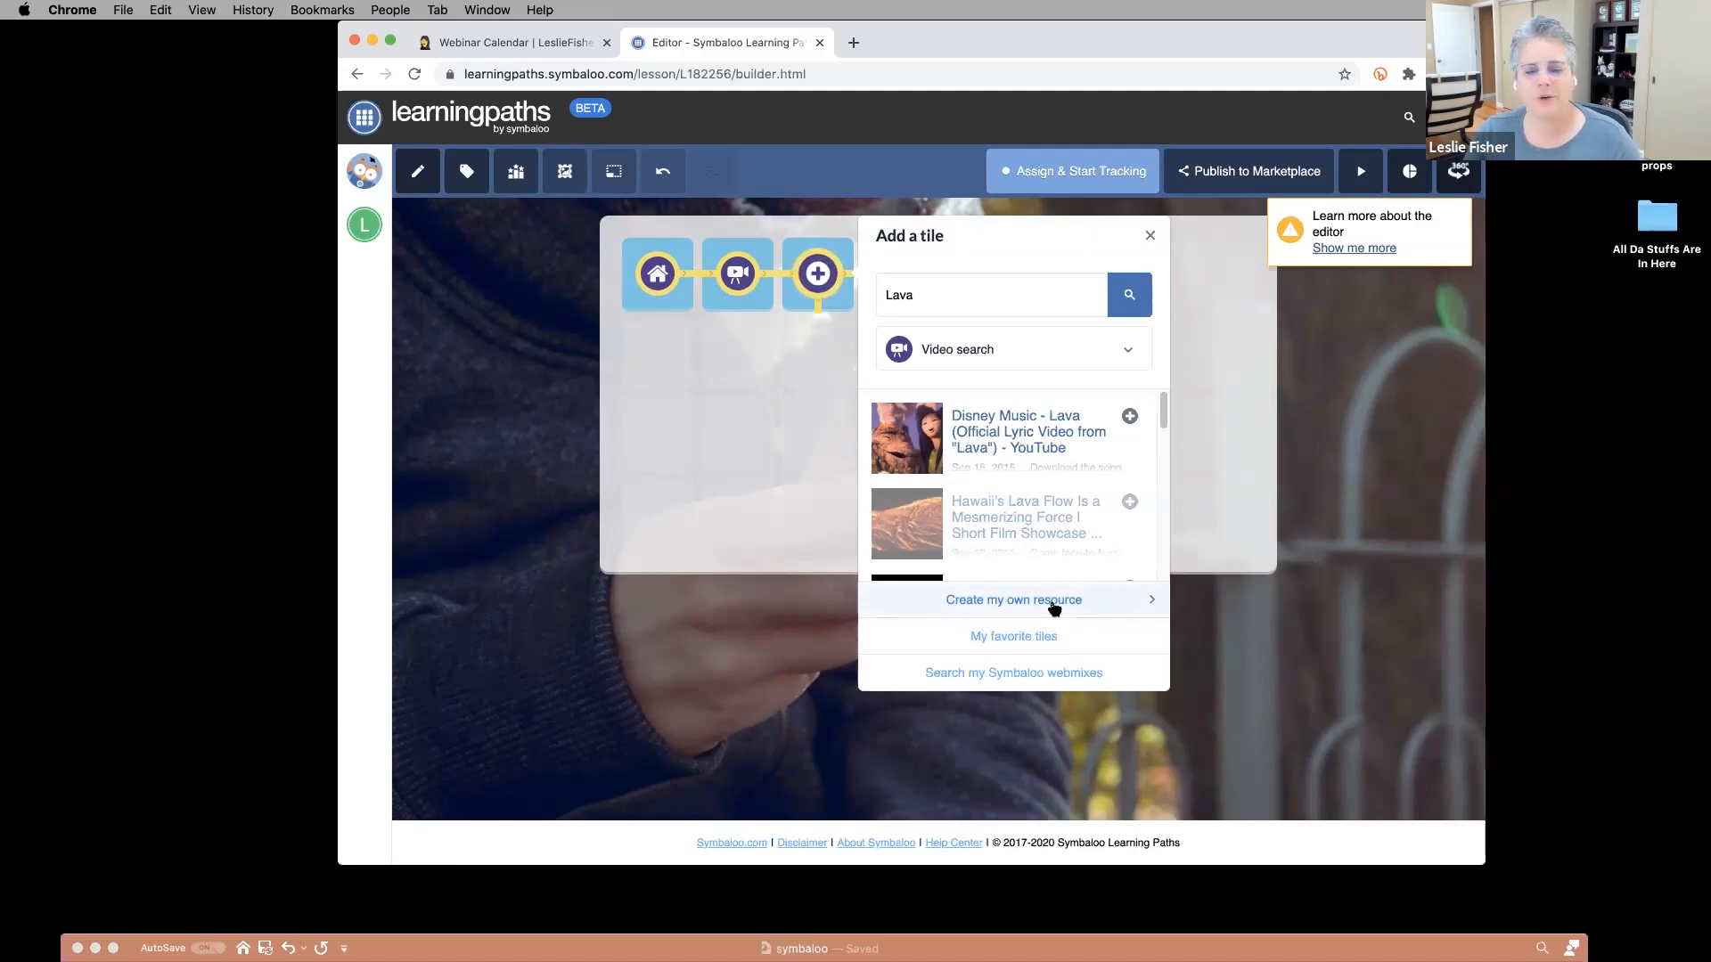
click(1054, 603)
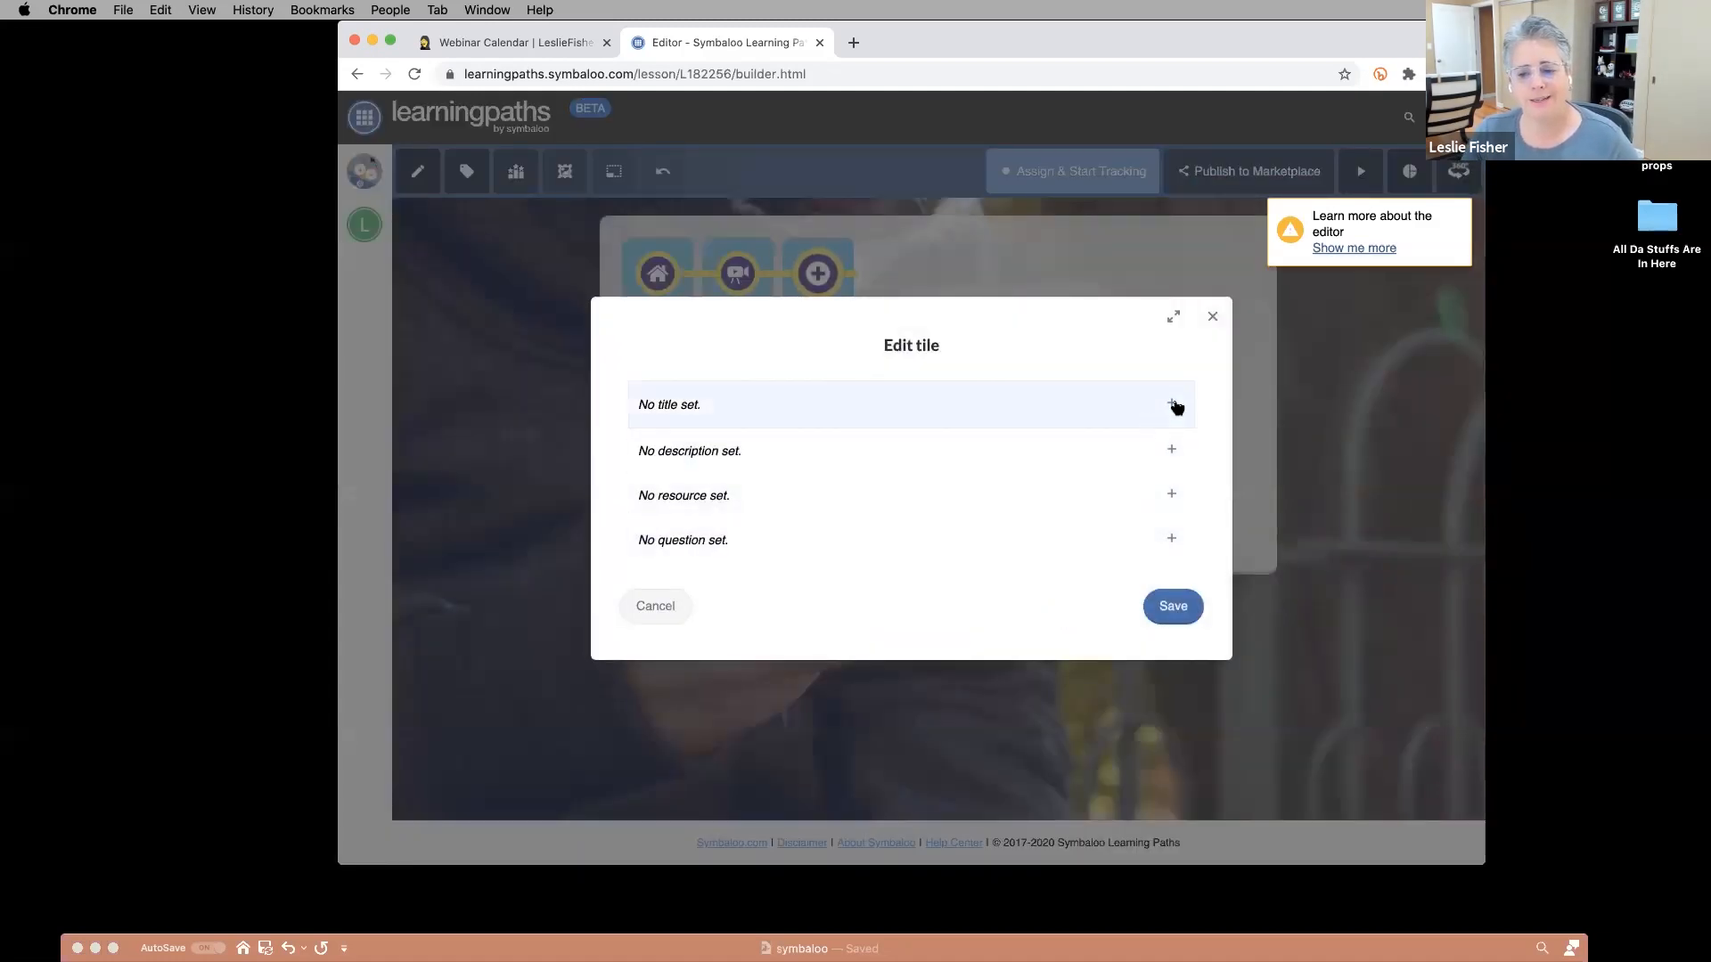
click(1172, 405)
text(I love lava!)
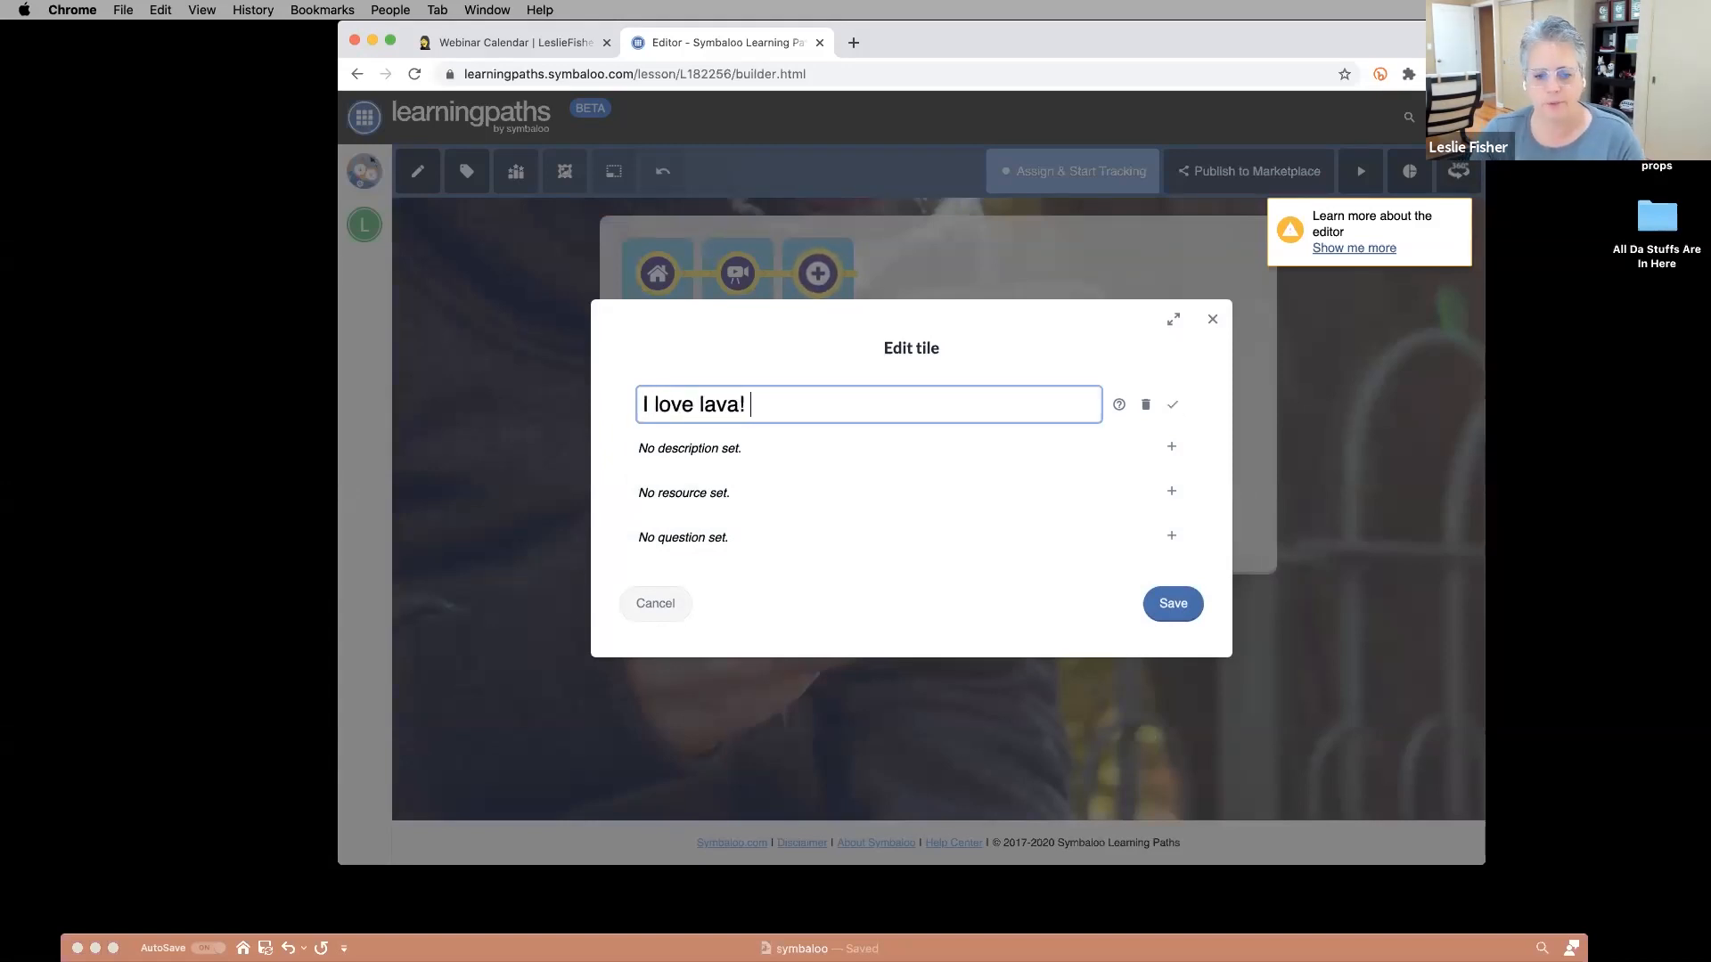
click(1156, 445)
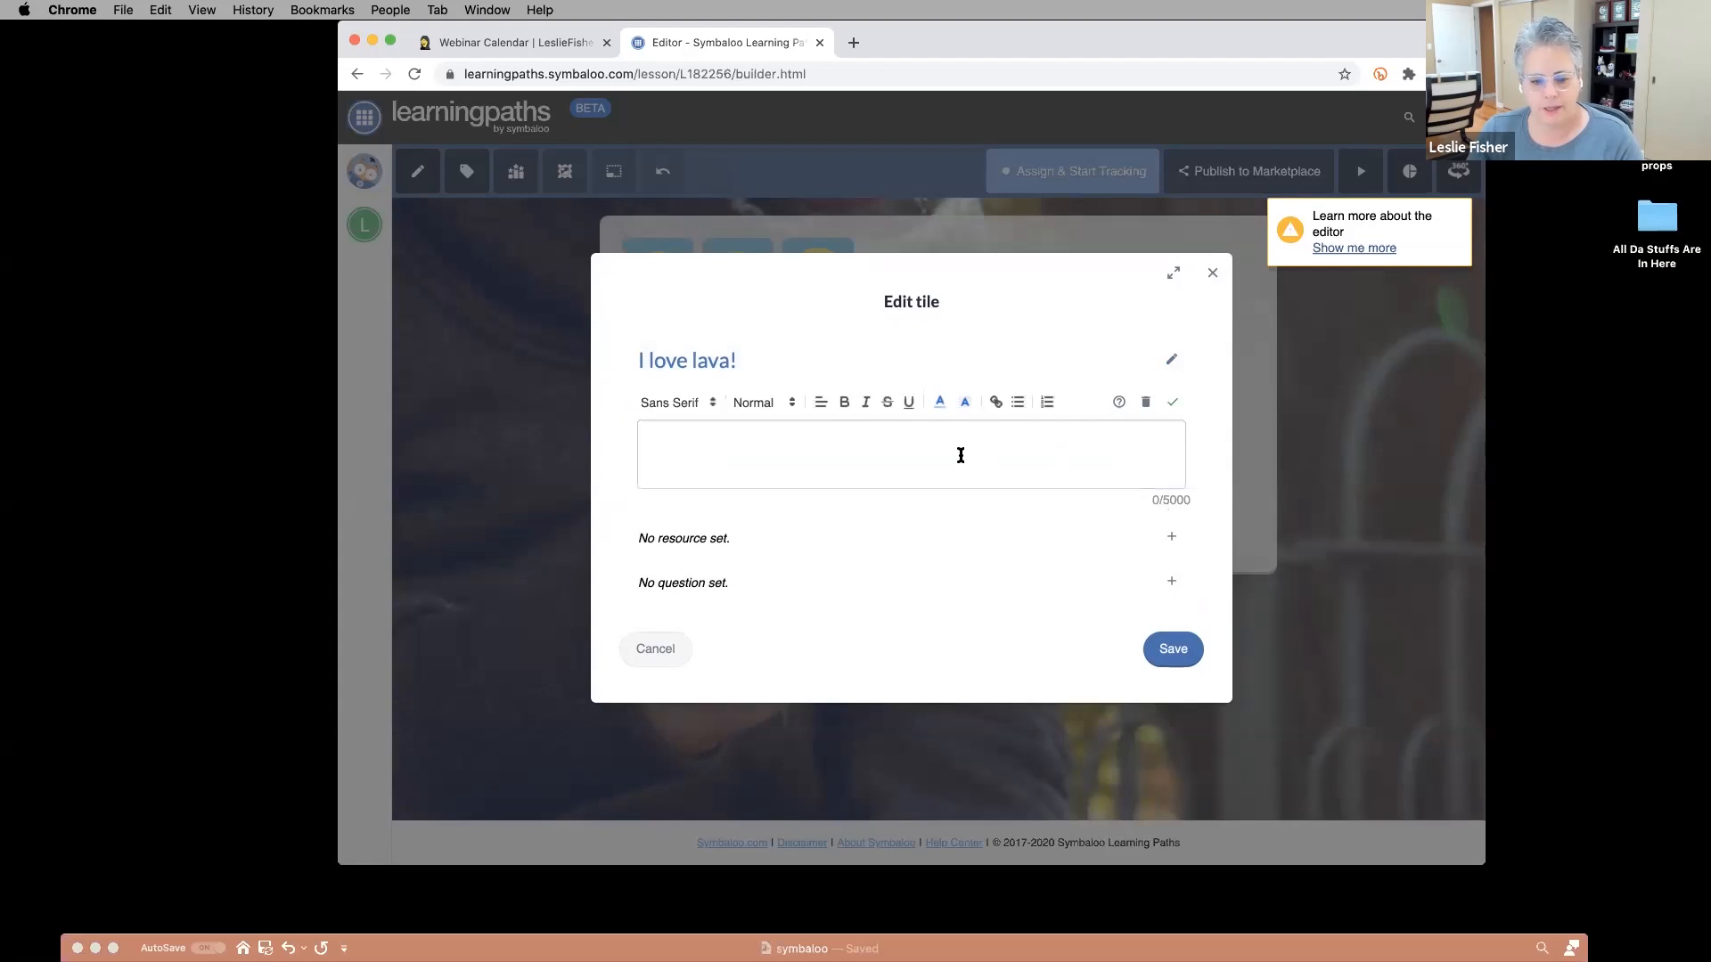
text(Leslie is being silly)
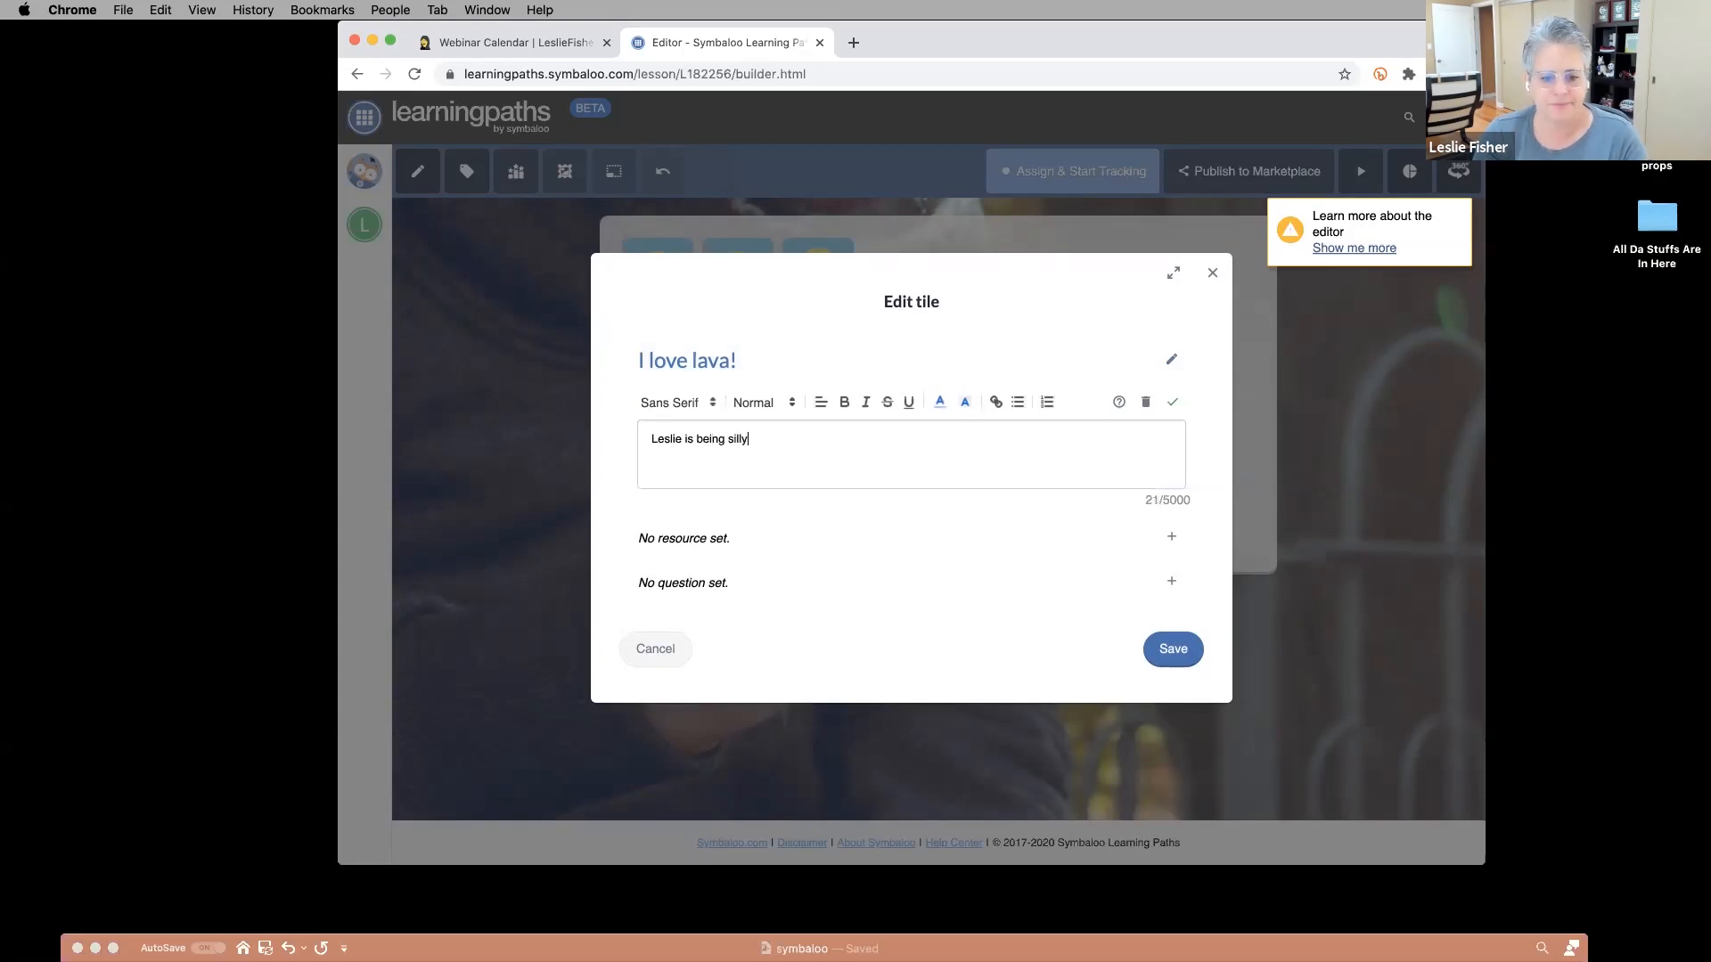
Attach the blog tile from the resources webmix as its resource, then add a fourth tile.
click(1172, 537)
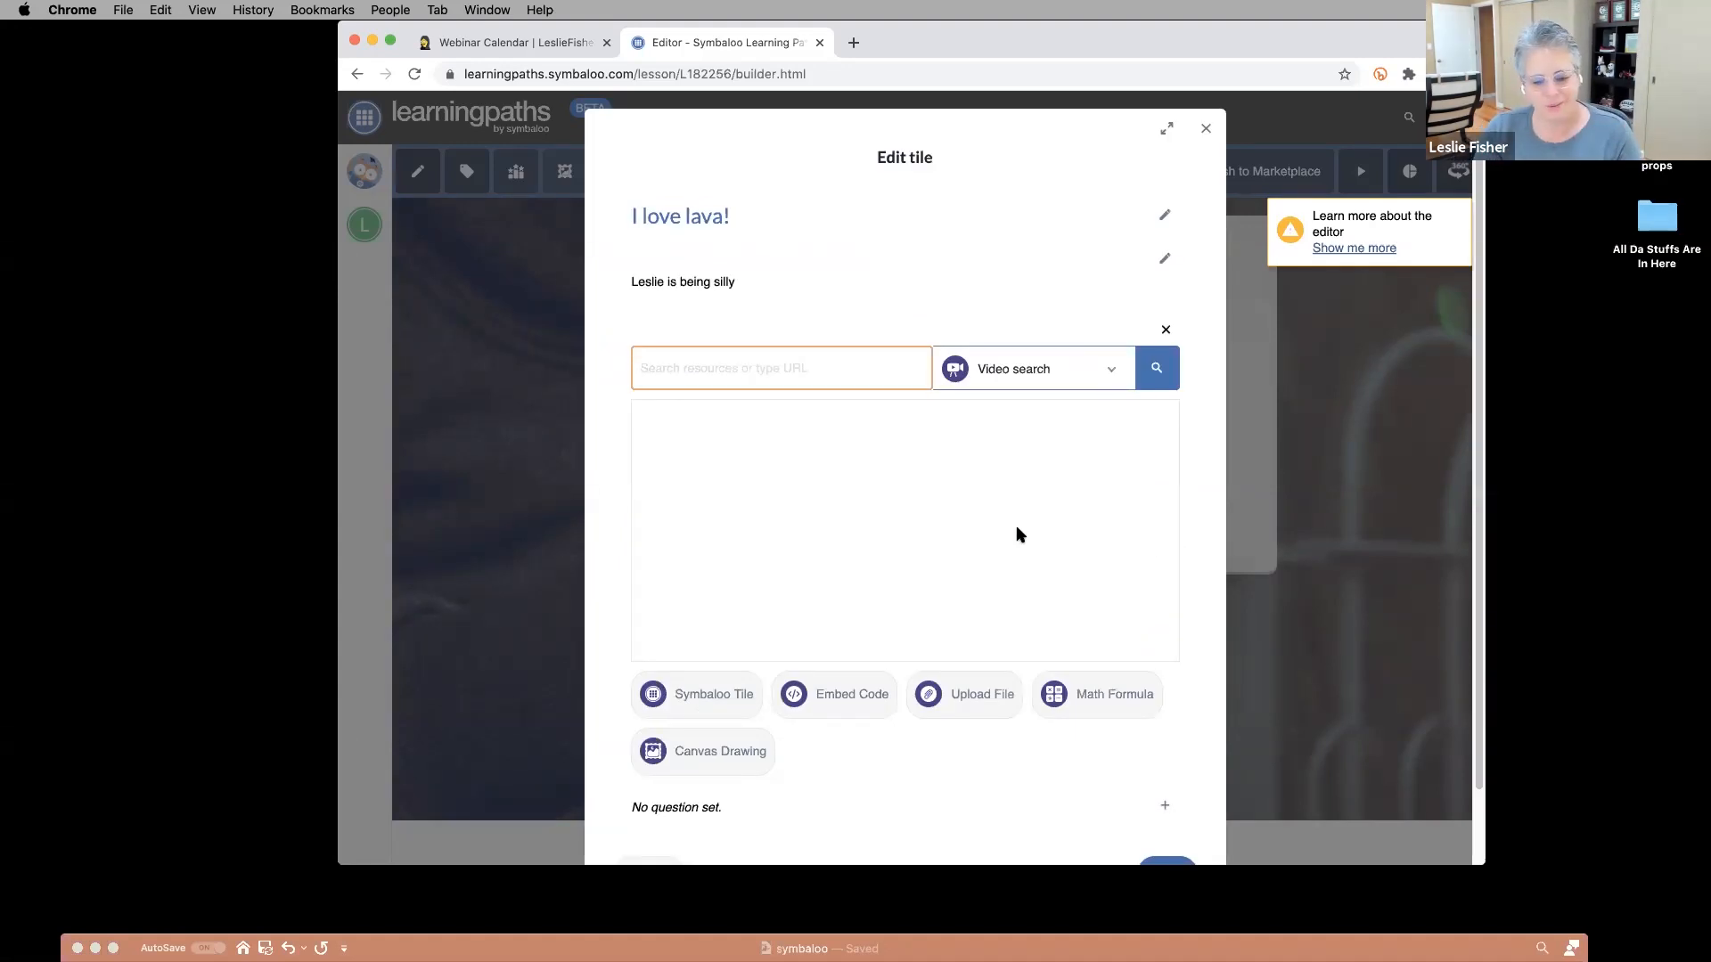
click(731, 694)
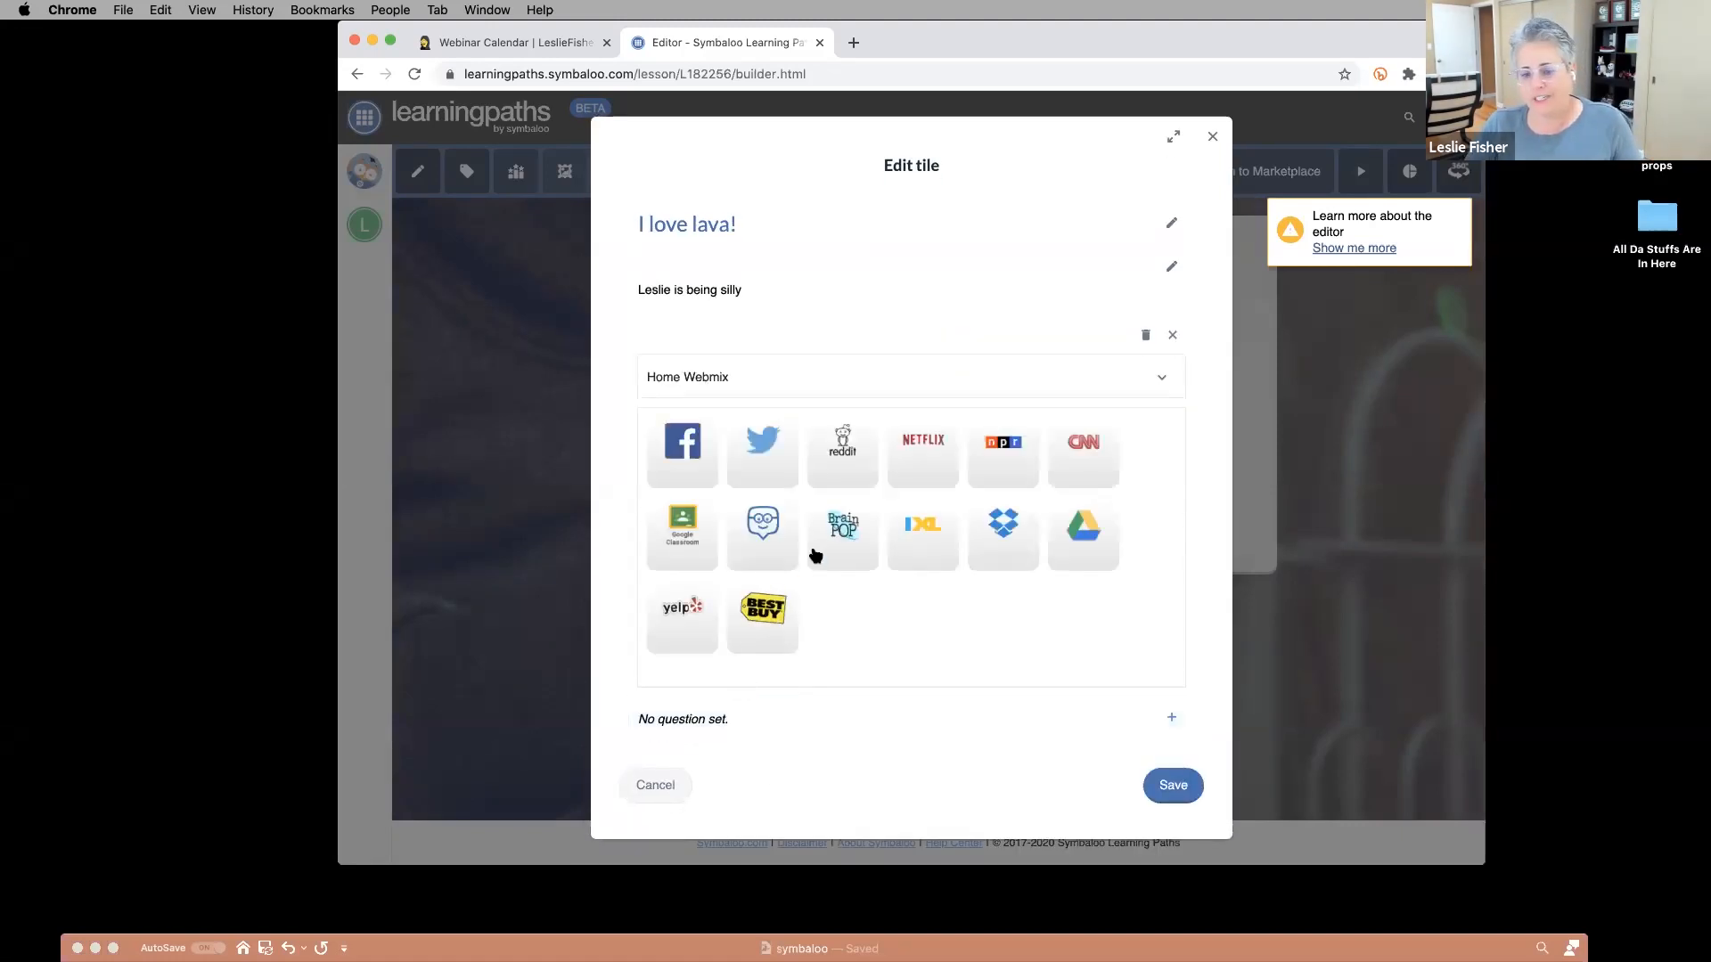
click(752, 382)
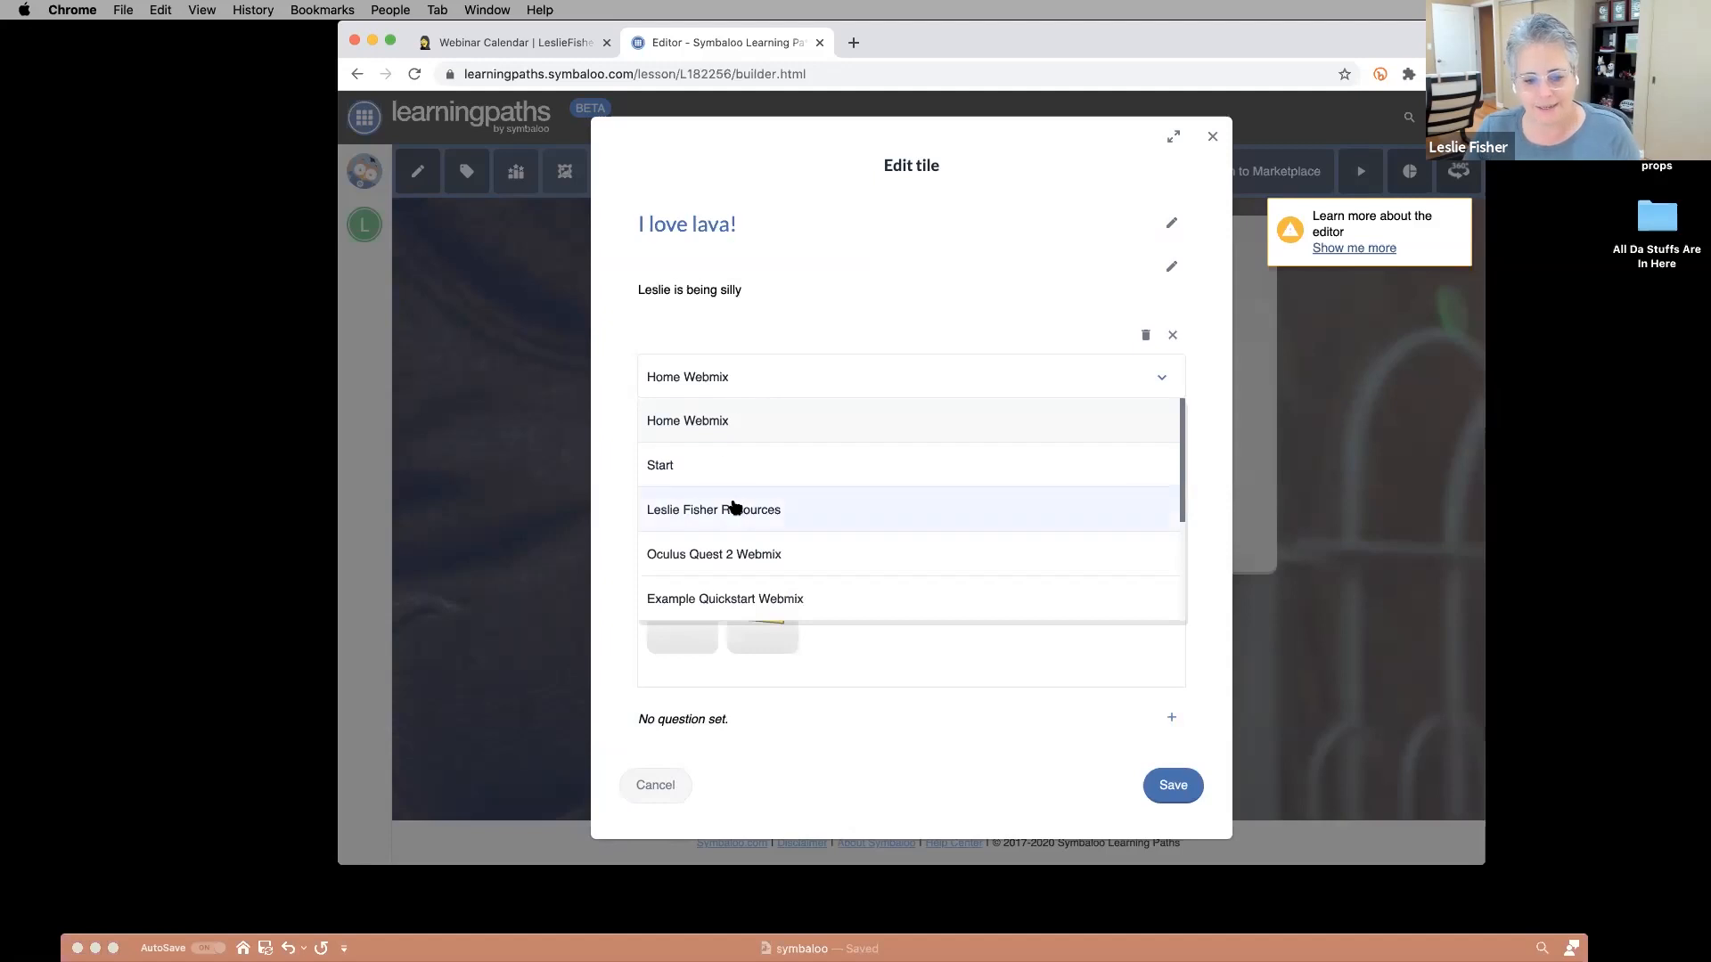
click(733, 508)
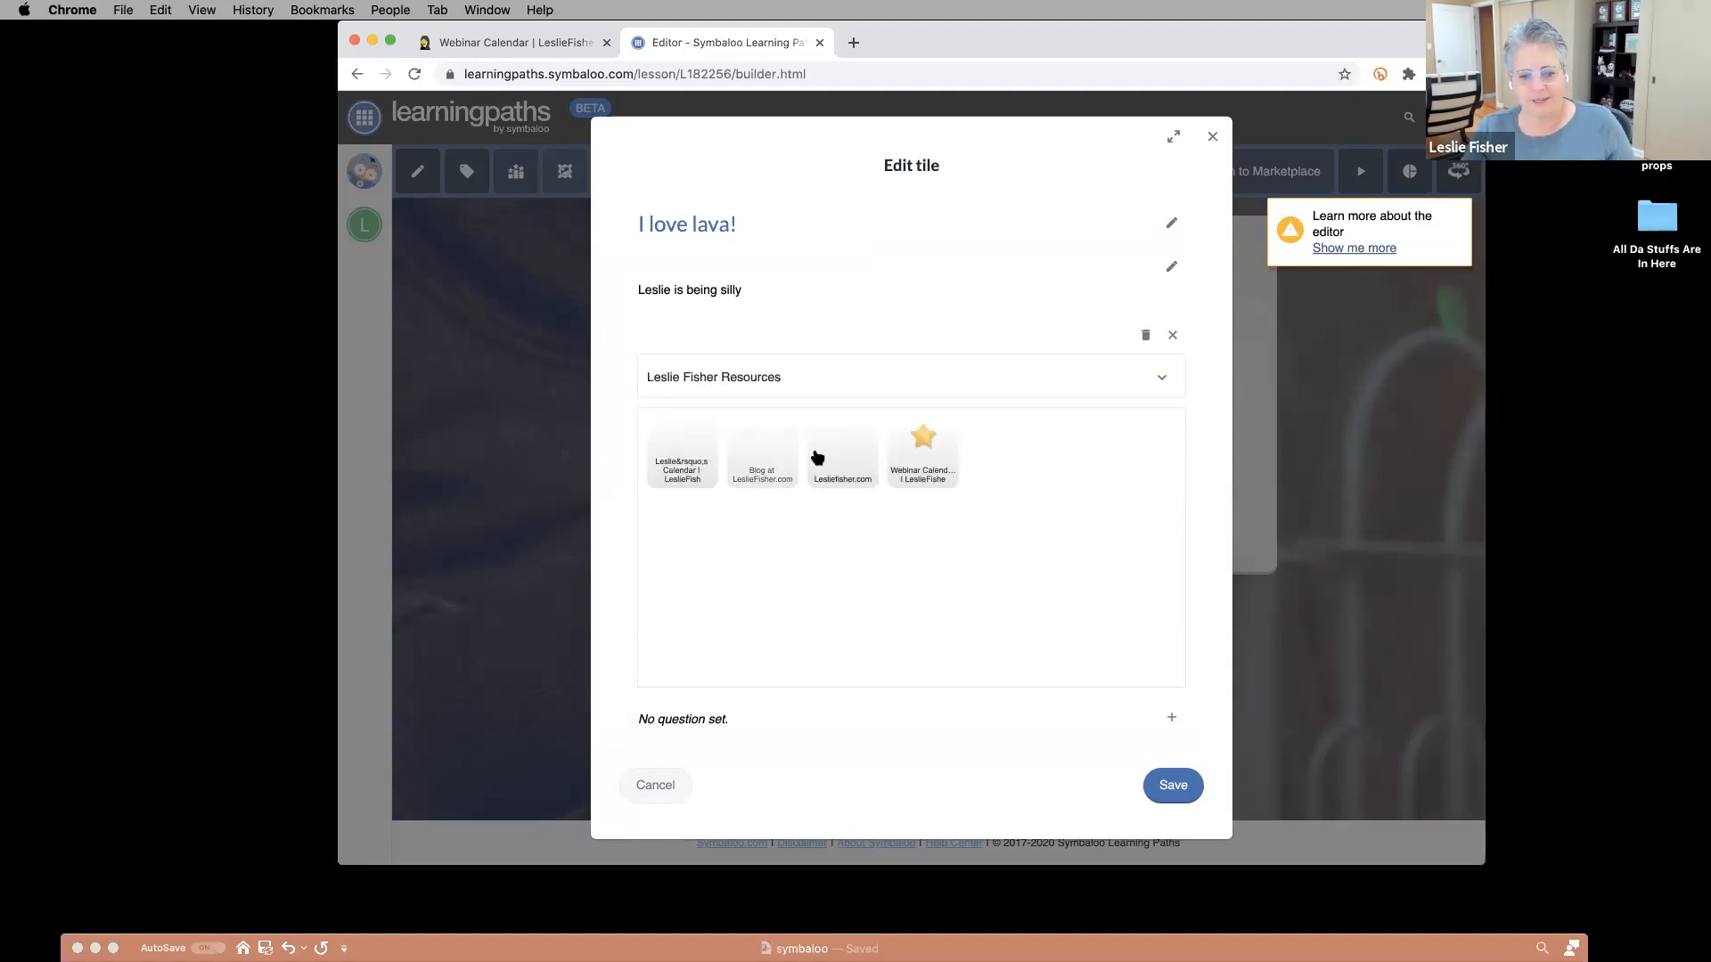
click(757, 455)
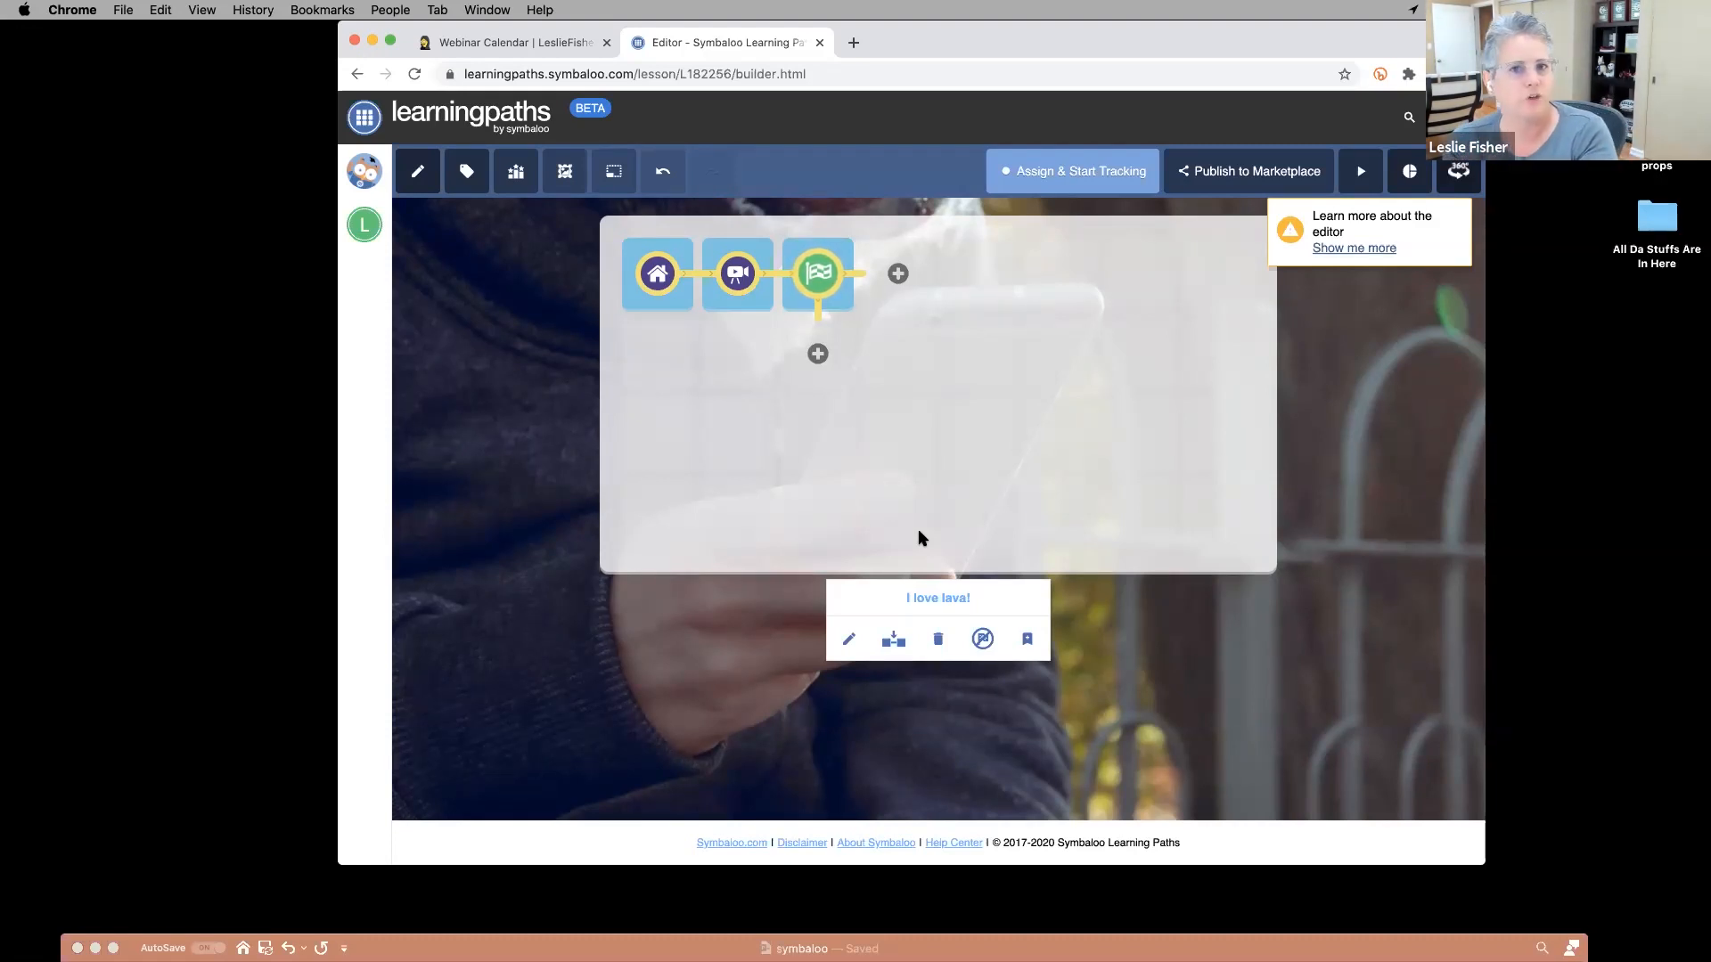
click(898, 273)
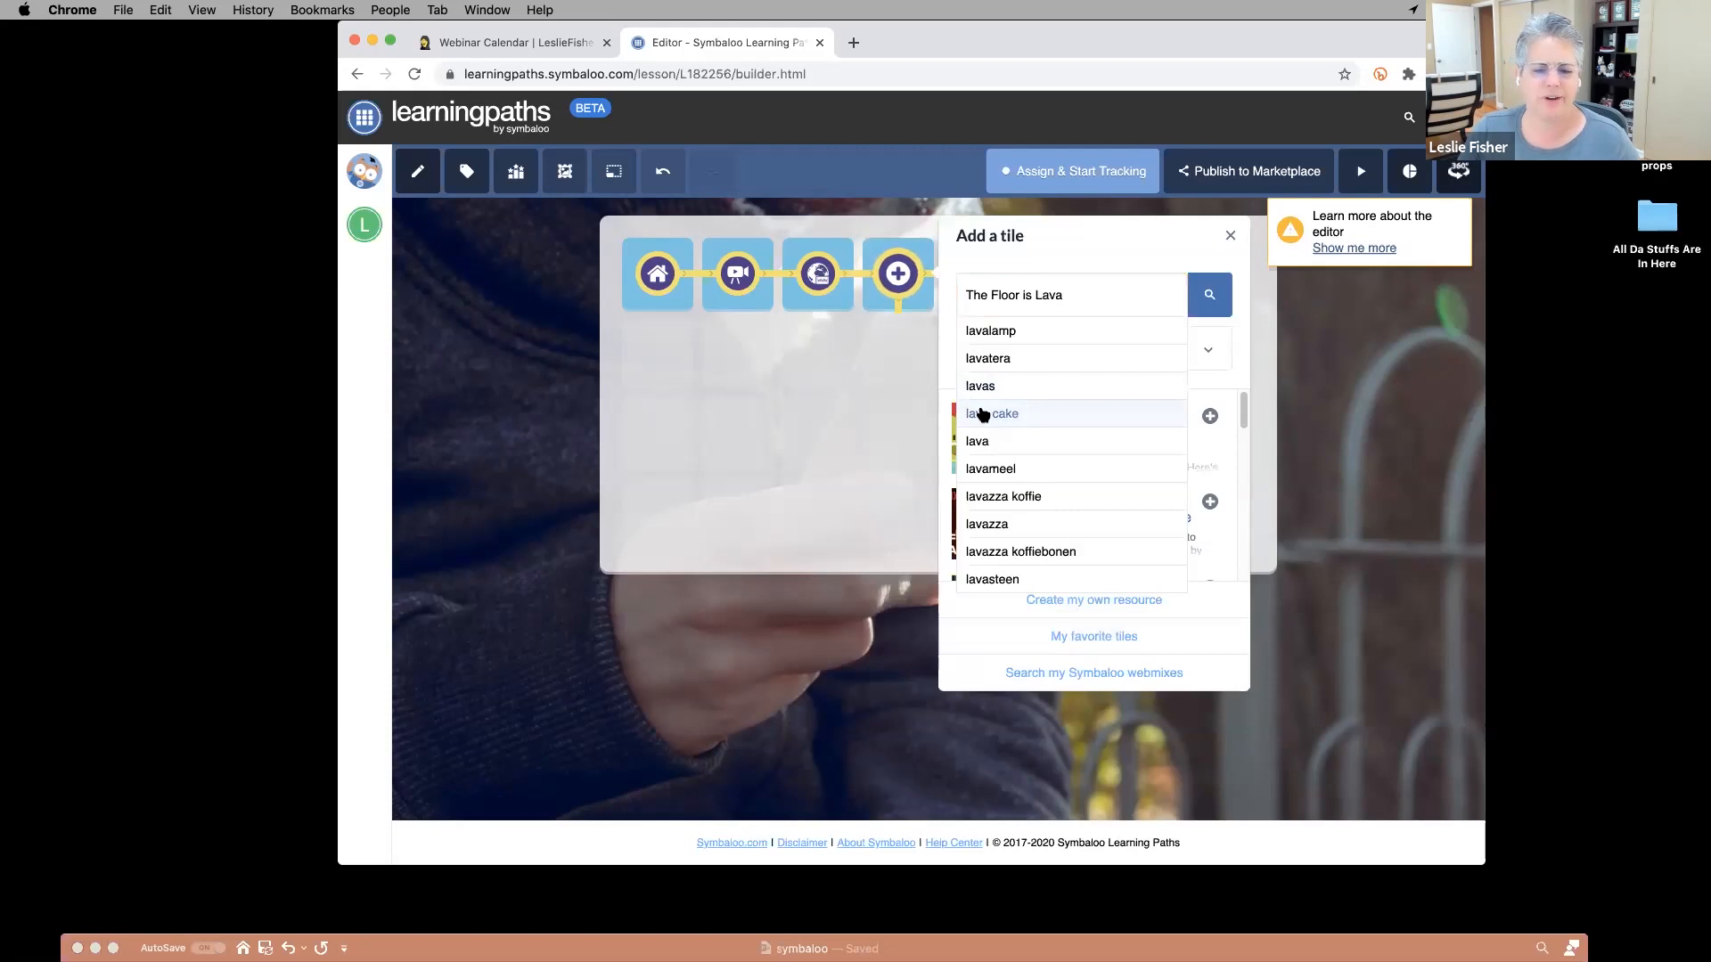
Search videos for 'lava cake' and pick the 'How to Make Chocolate Lava Cakes Recipe' video.
click(1015, 413)
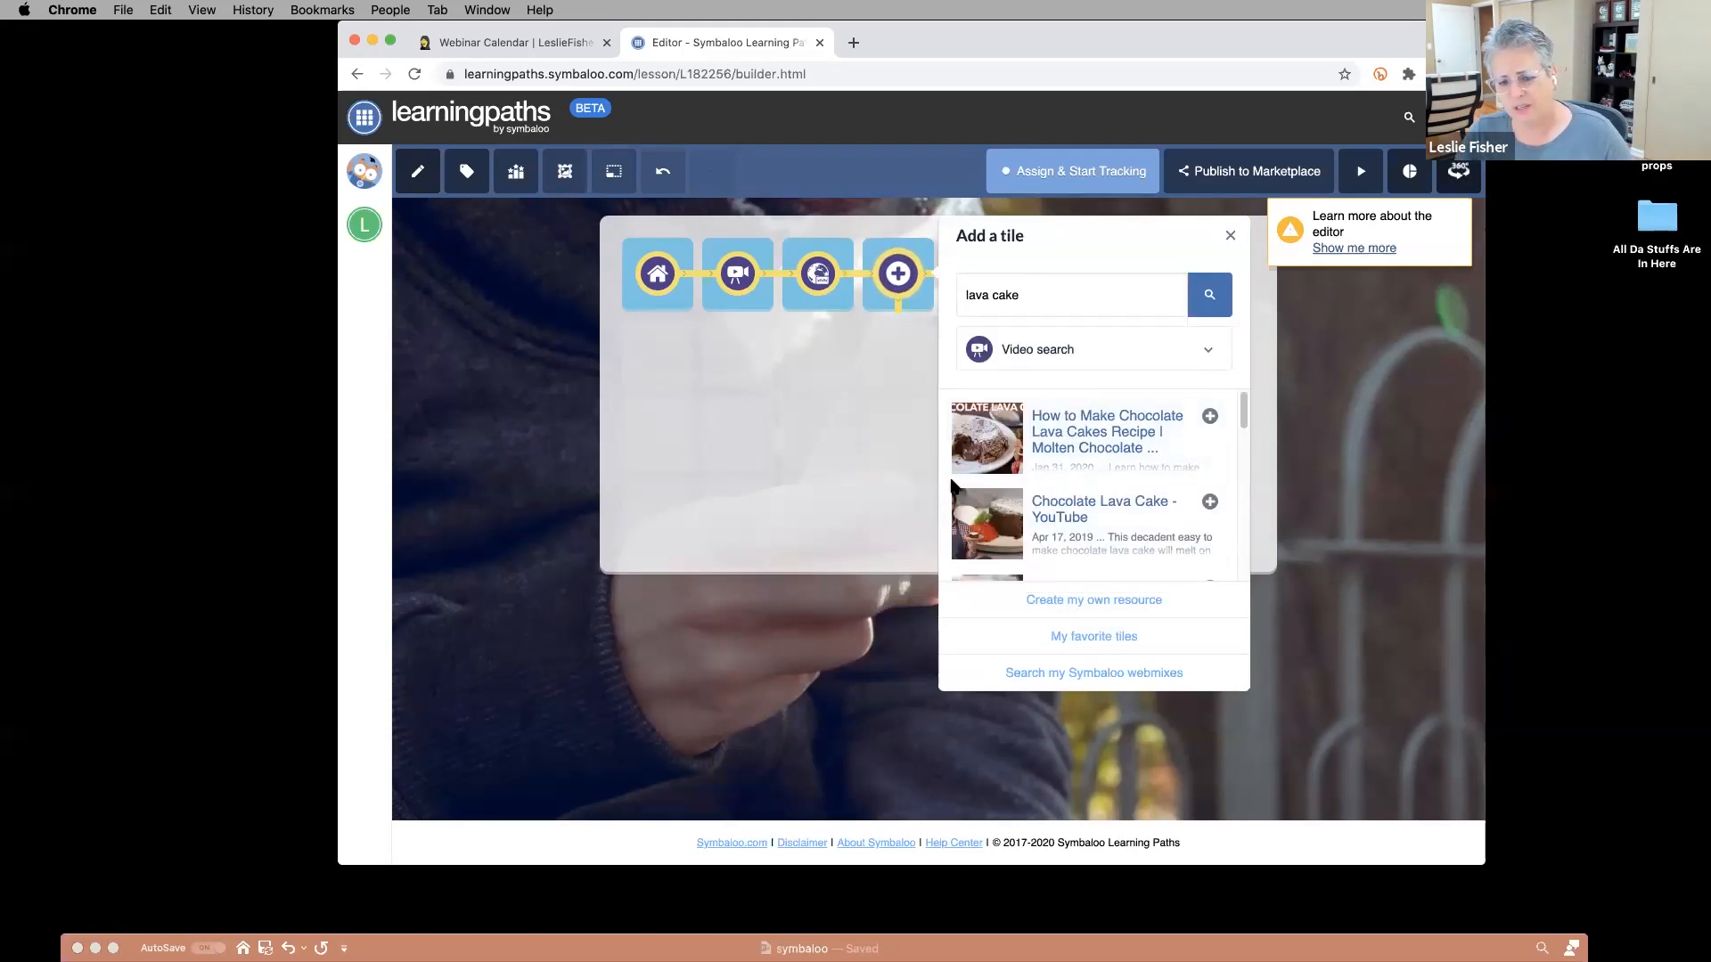
click(1063, 433)
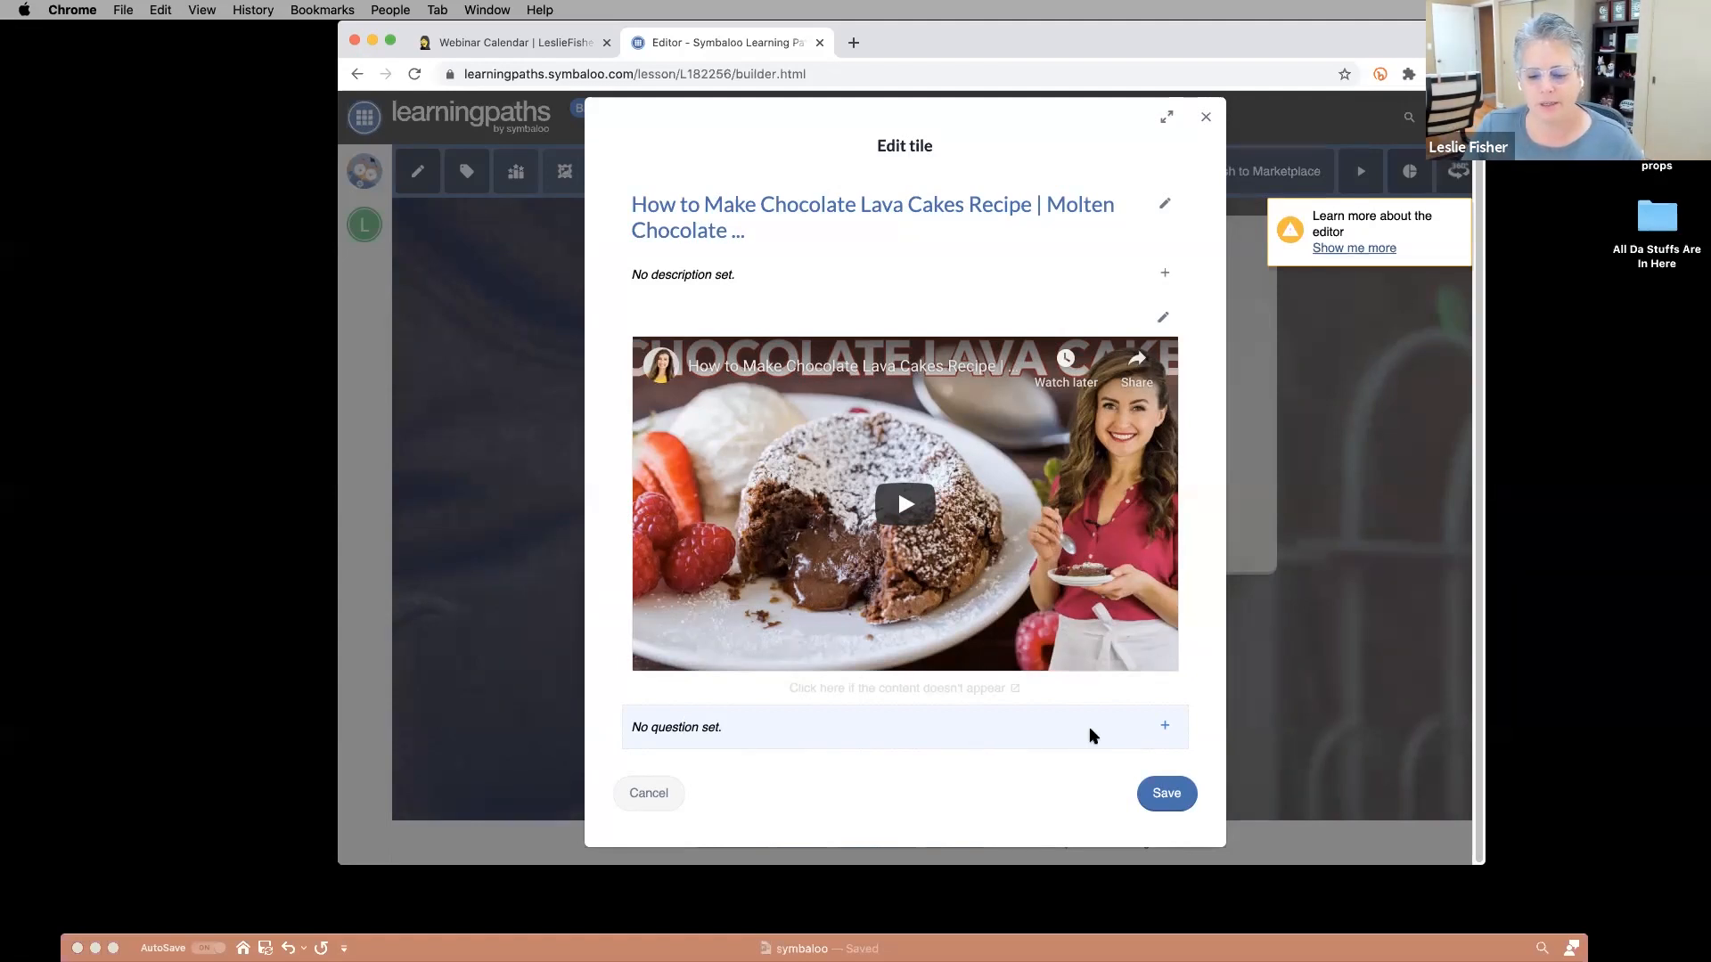
Add a quiz question asking the main ingredient of a chocolate lava cake.
click(1167, 730)
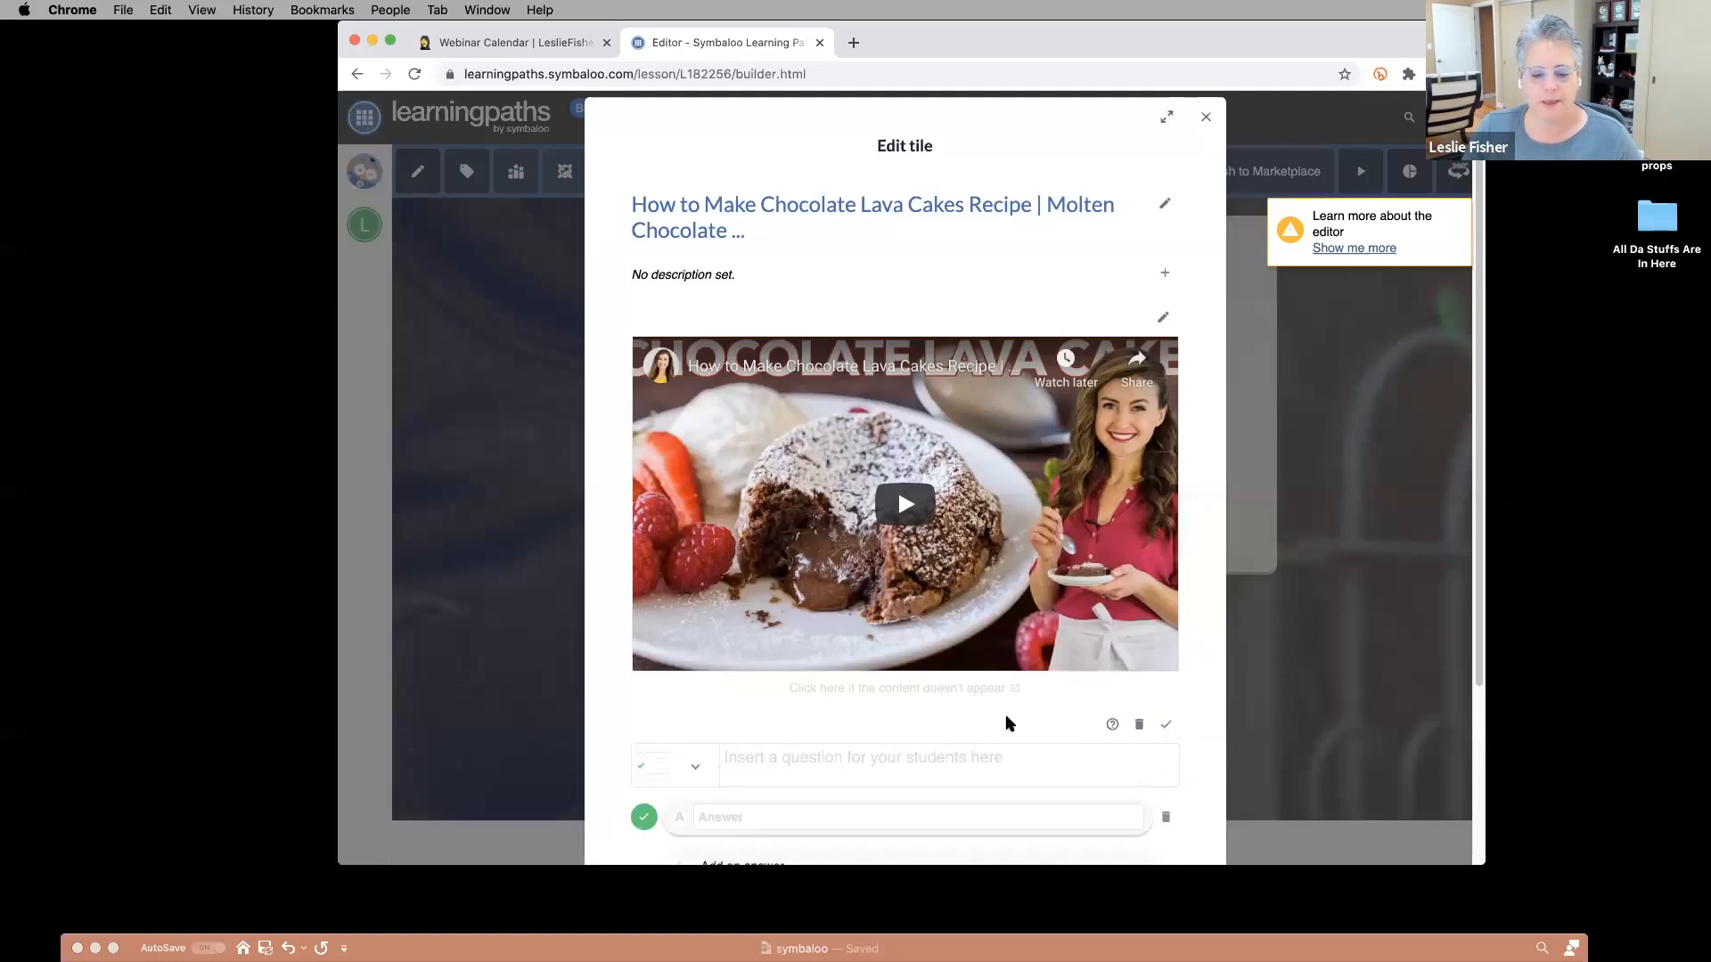
click(820, 745)
text(What is the main ingredient of)
key(BackSpace)
key(BackSpace)
text(in a )
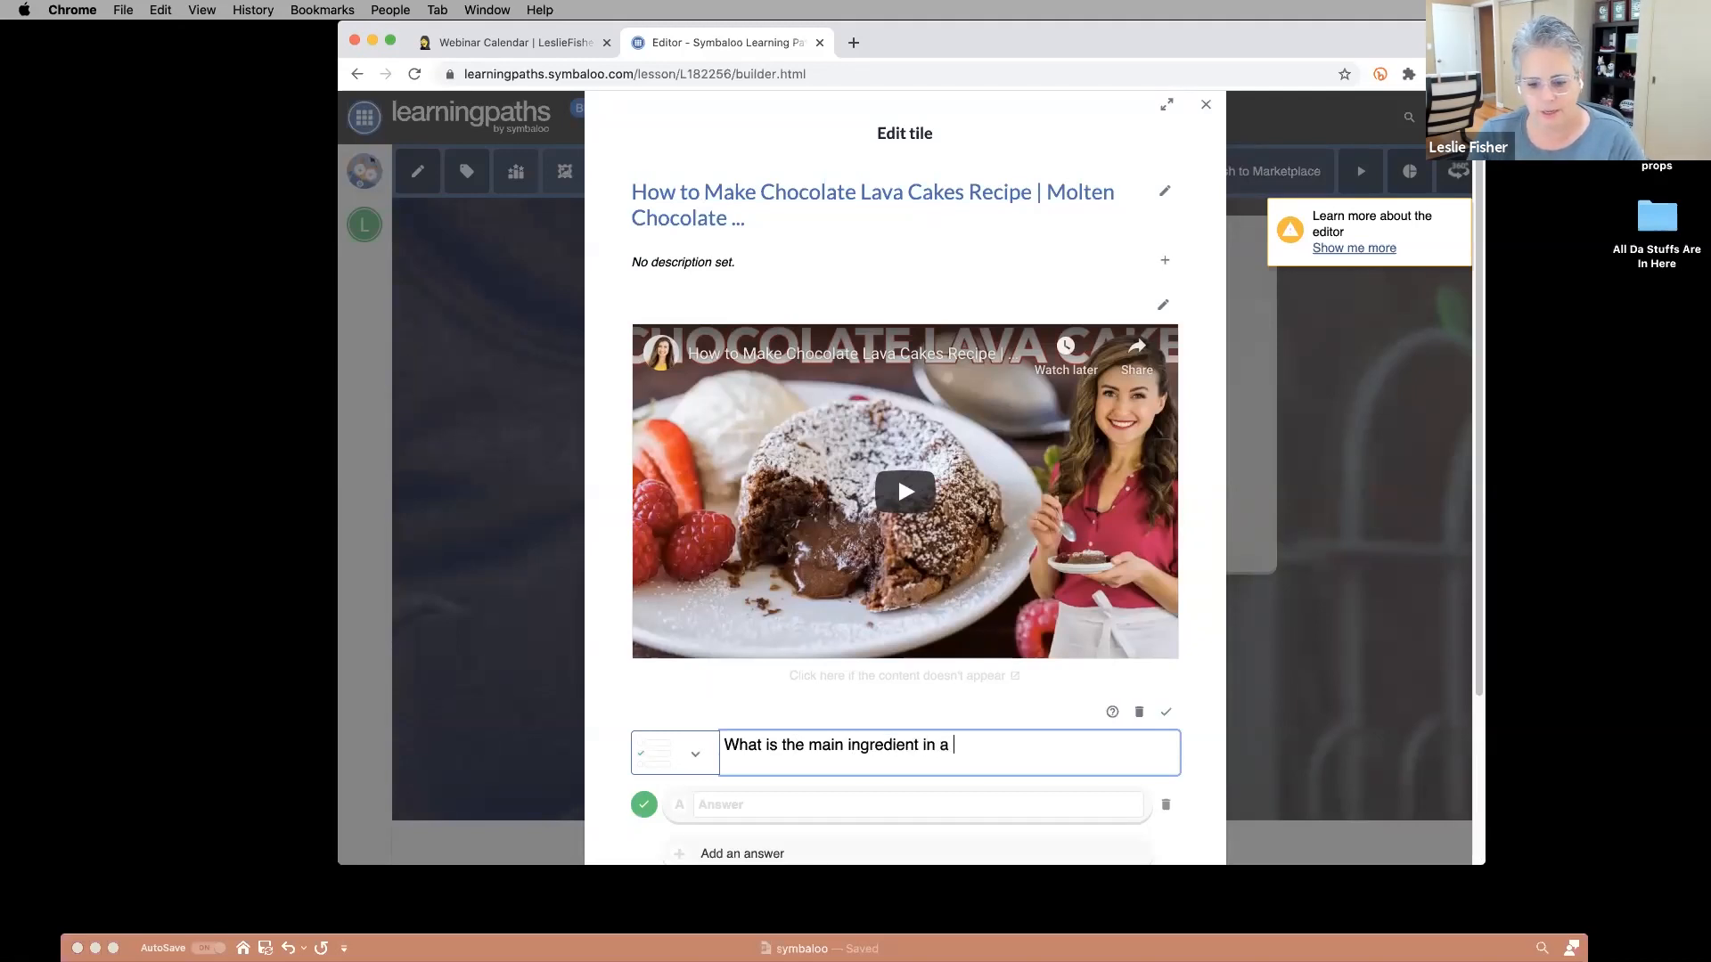
text(chocolate lava cake?)
scroll(779, 722, down, 5)
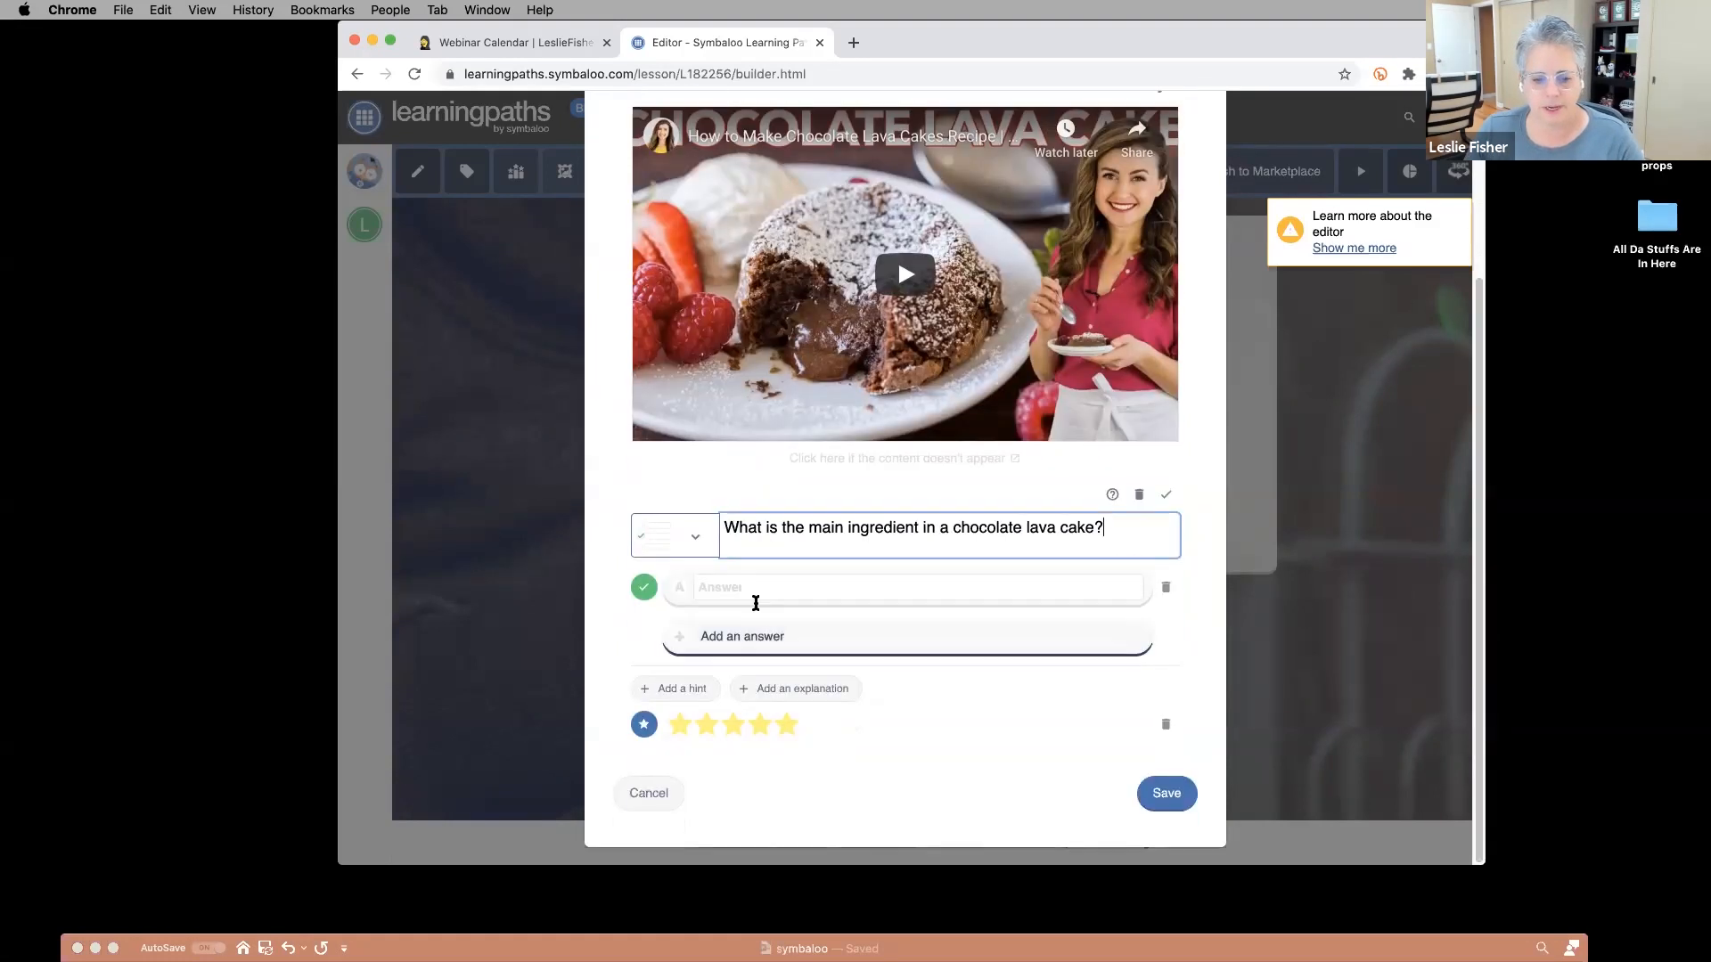
Enter the answer options Chocolate, Sugar and Flour.
click(756, 603)
text(Choco)
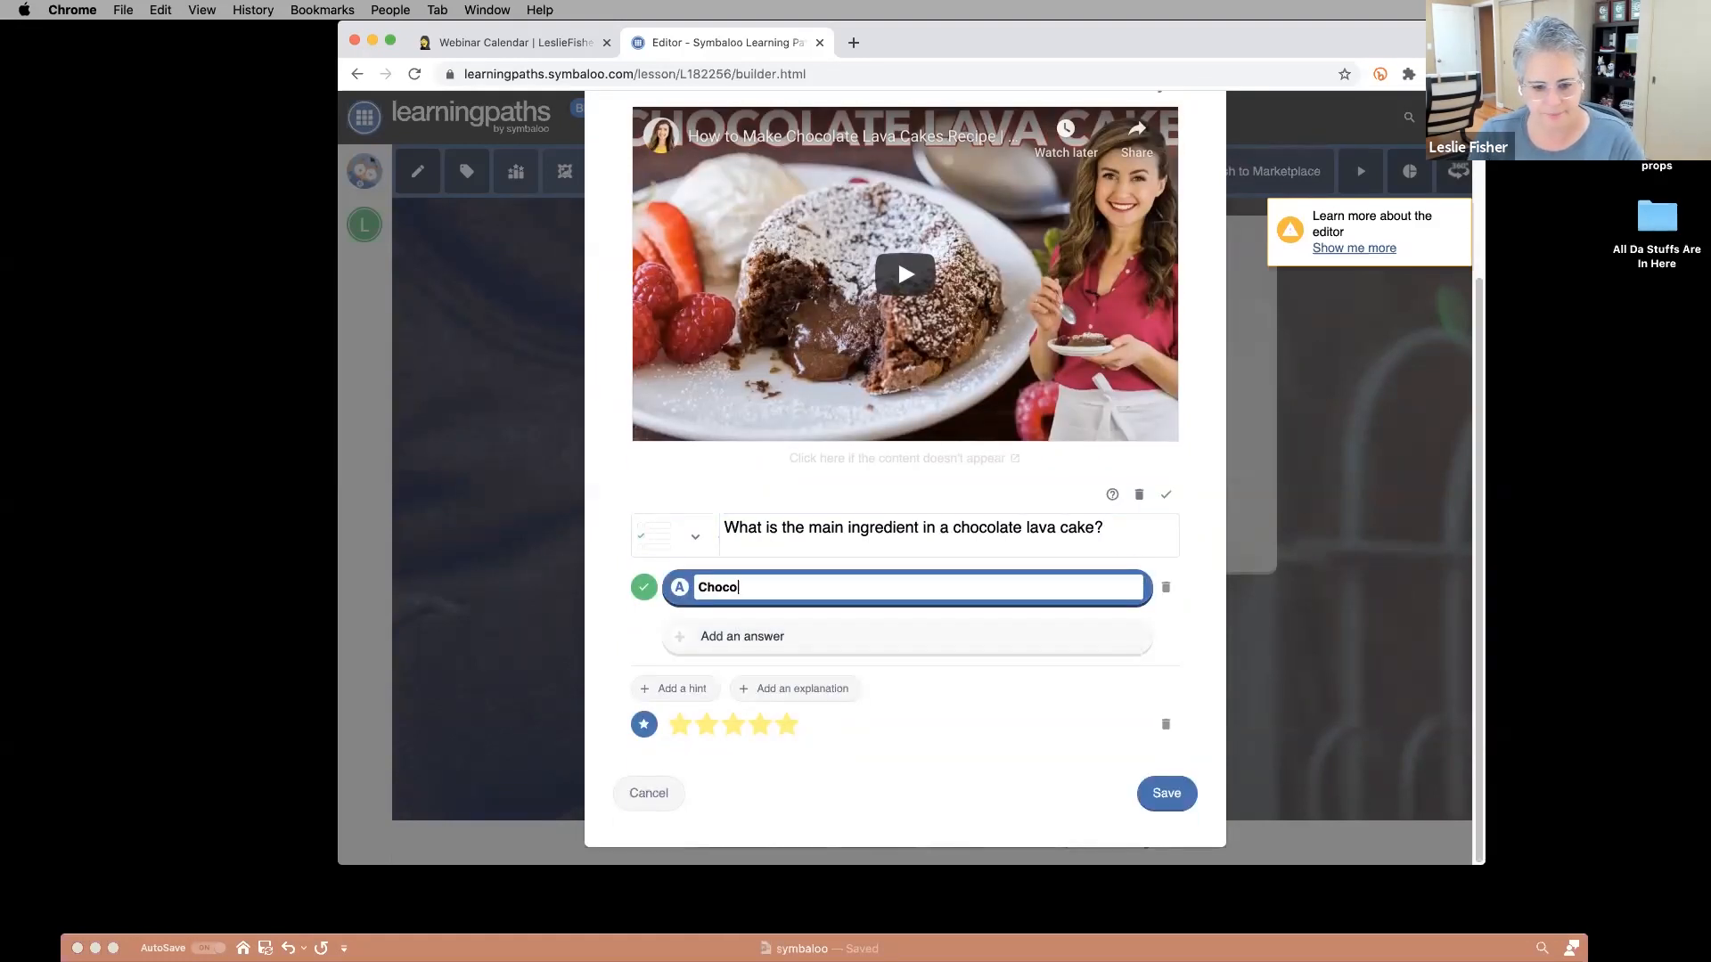
text(late)
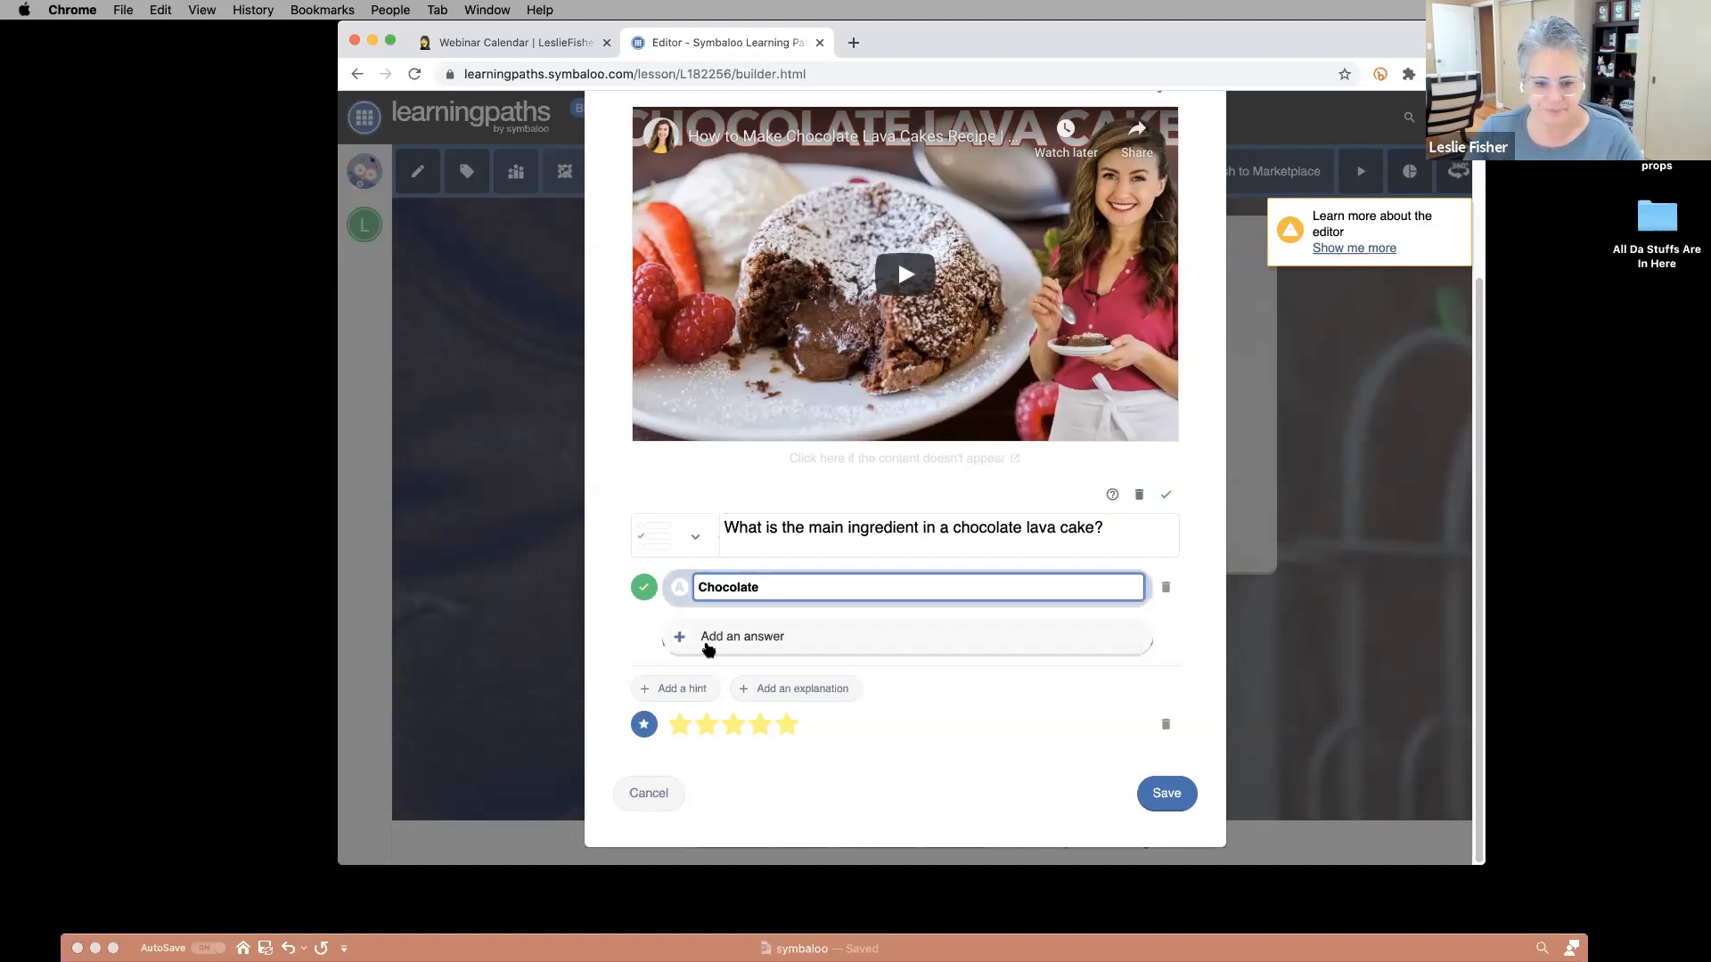
click(726, 637)
click(718, 590)
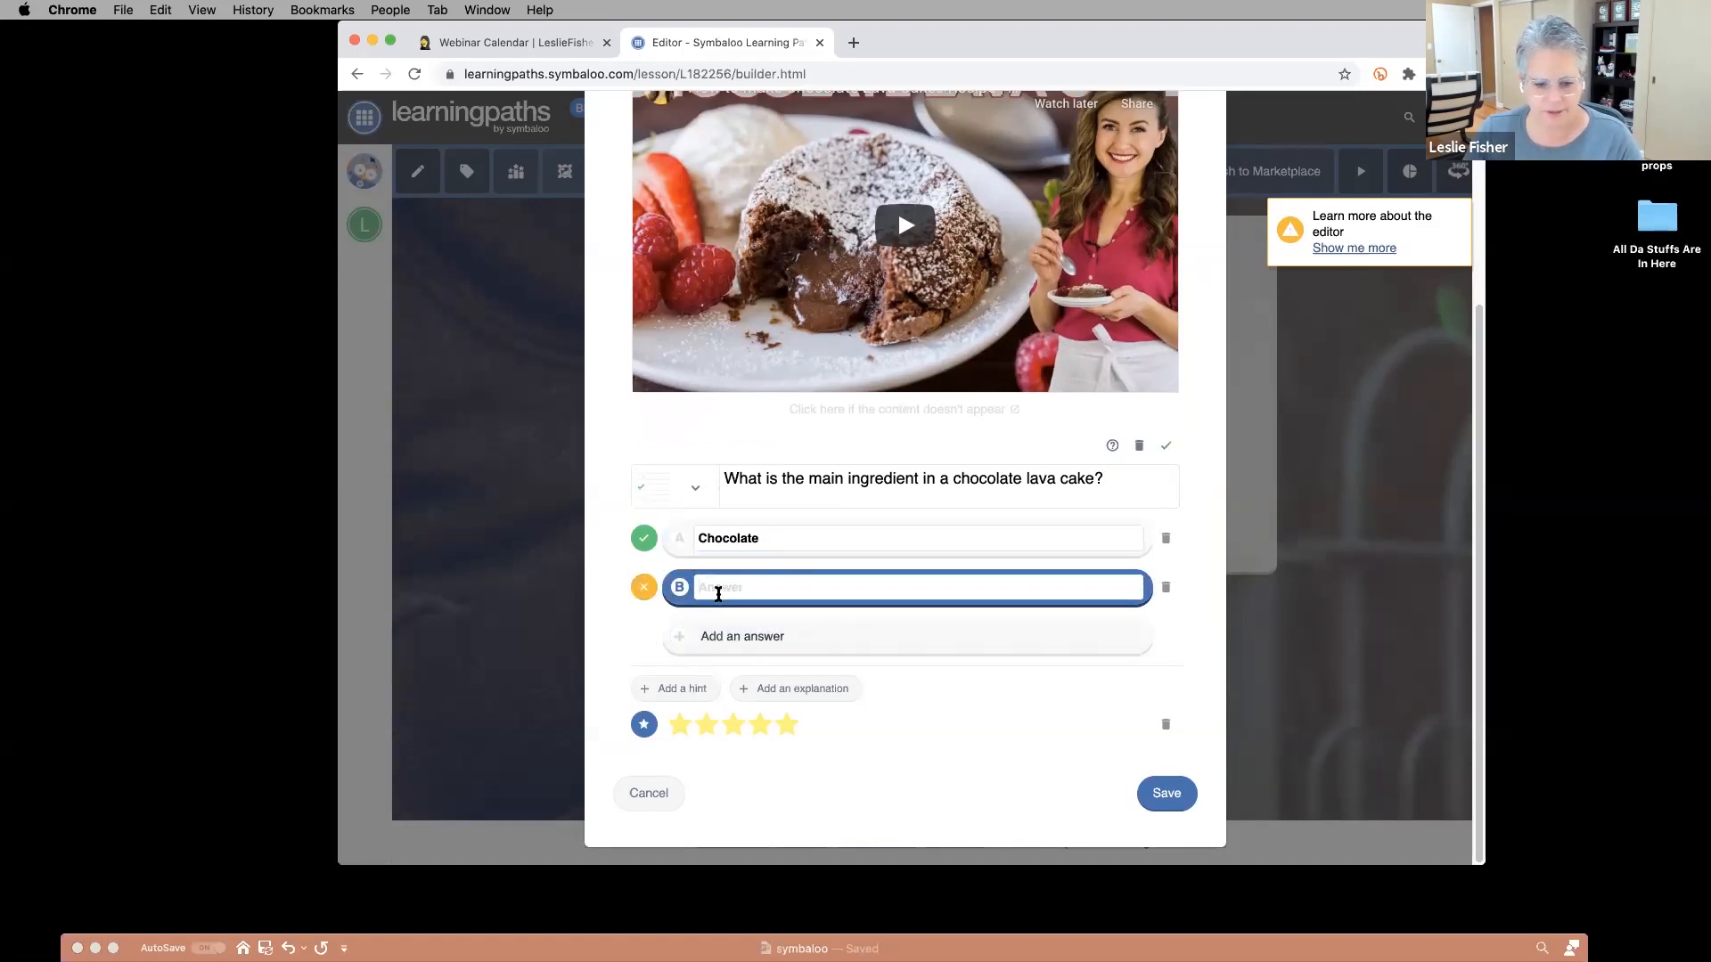
text(Sugar)
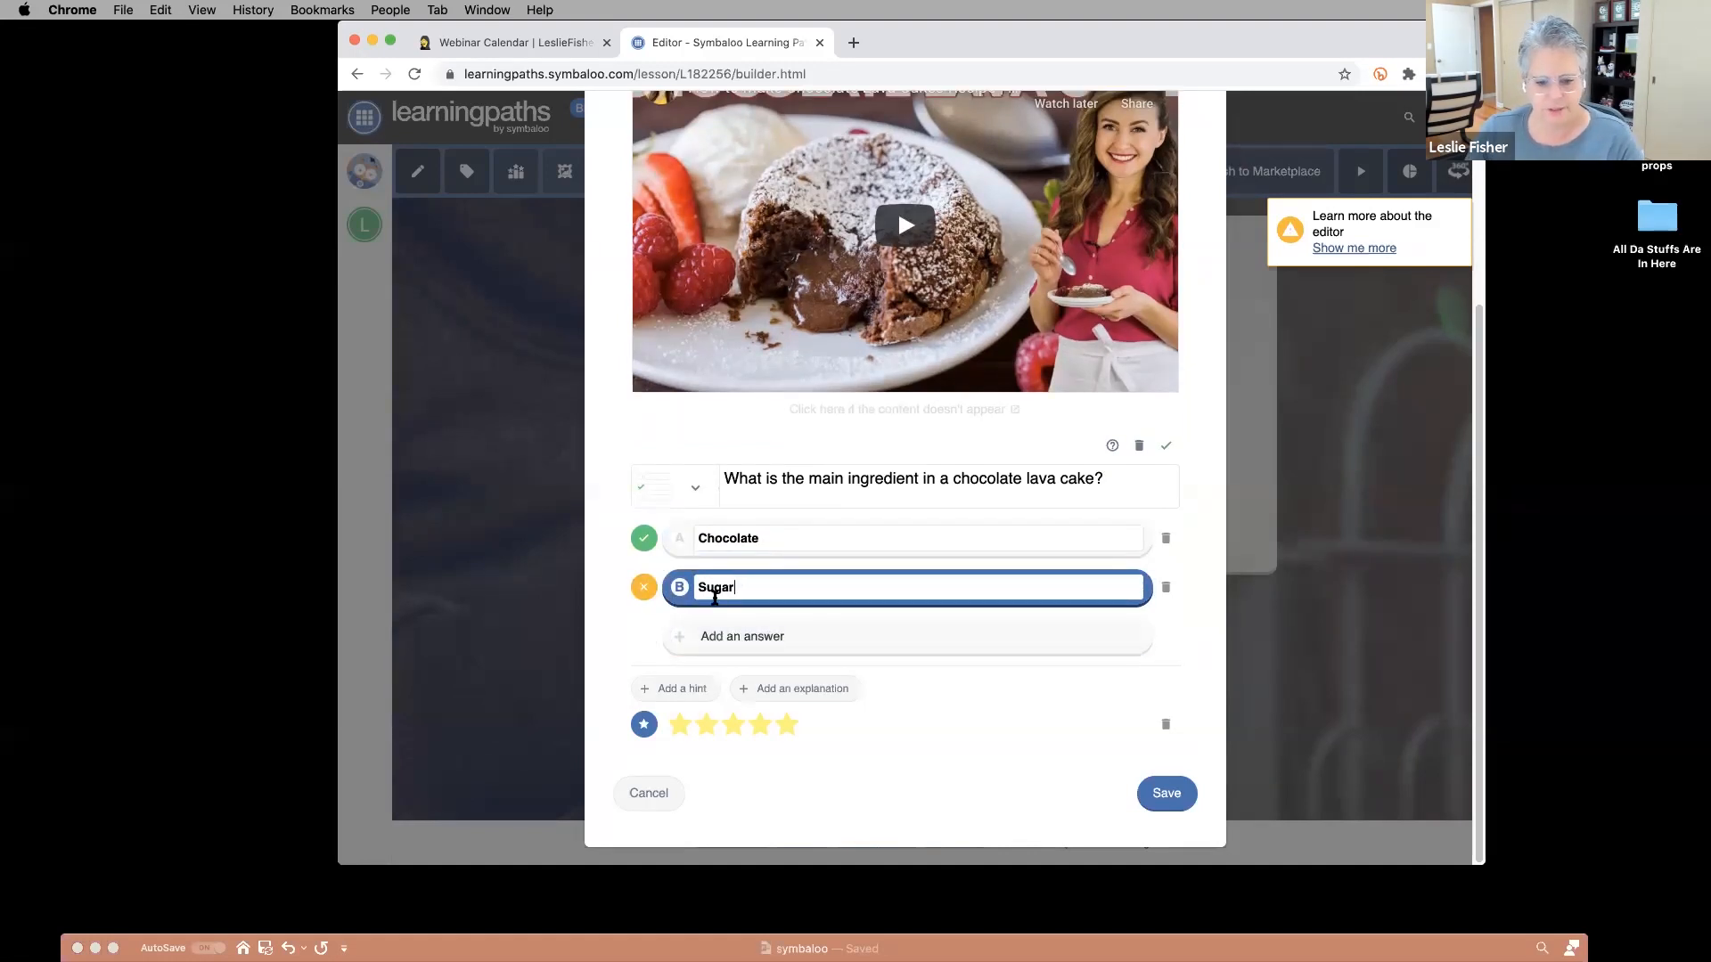
click(735, 636)
click(727, 588)
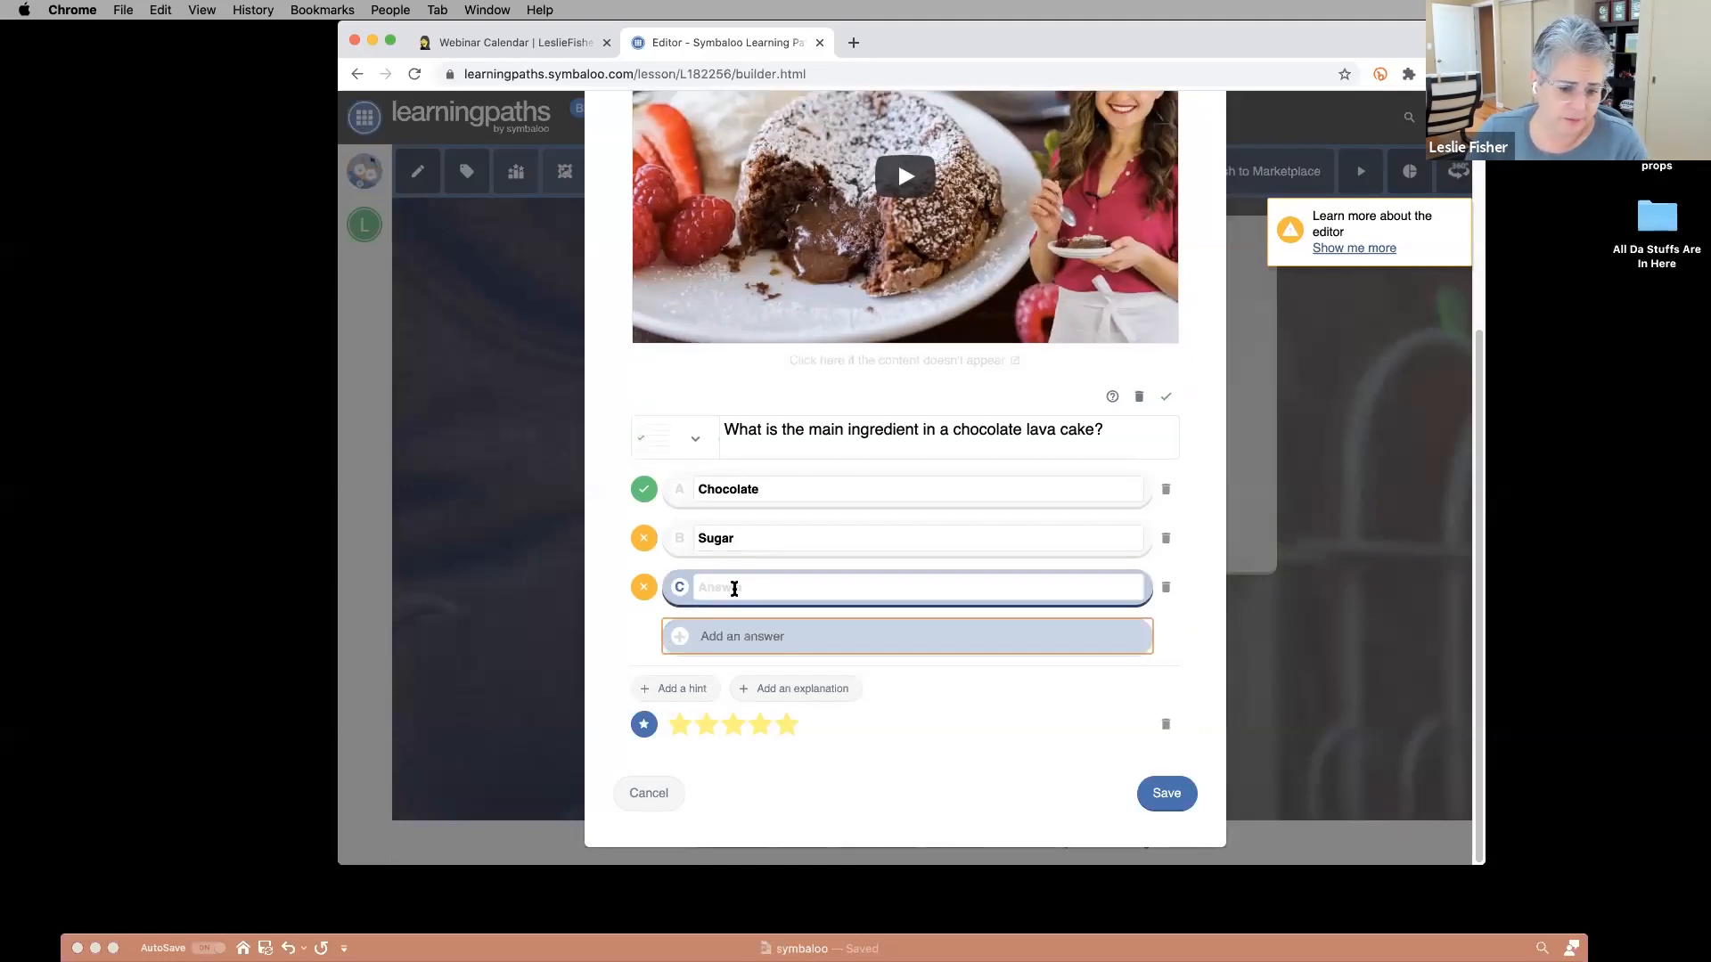
text(Flour)
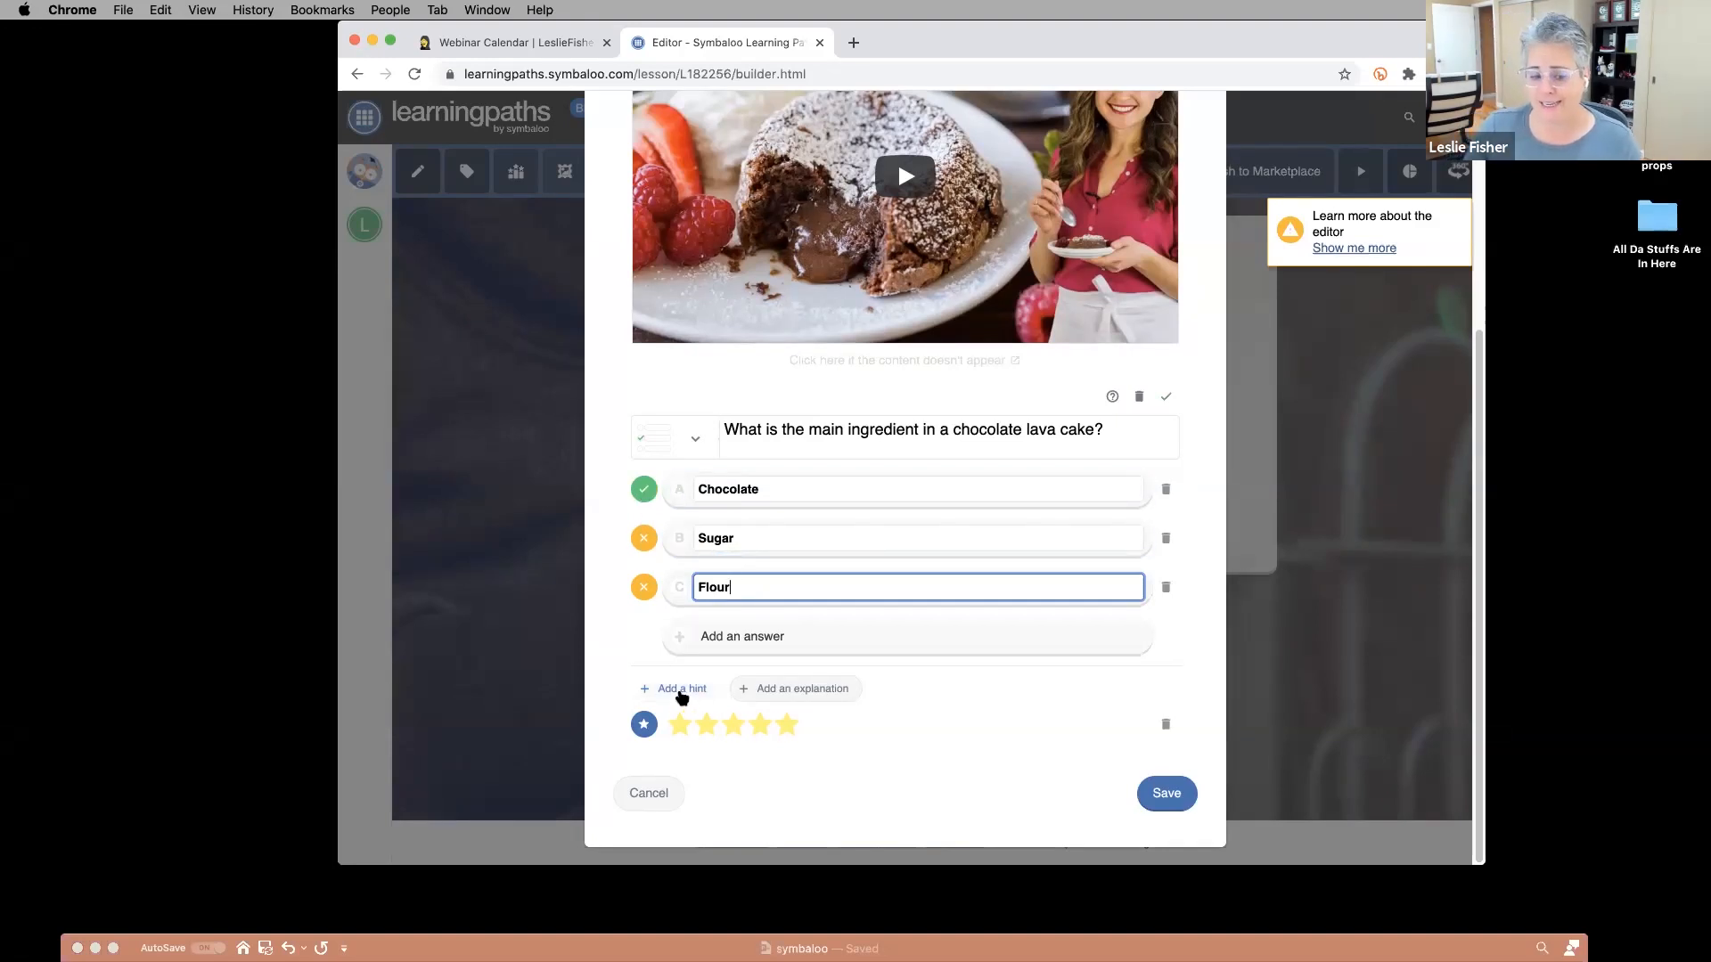
Add the hint 'It's in the name' and explanation 'blah blah blah', then save the tile.
click(682, 691)
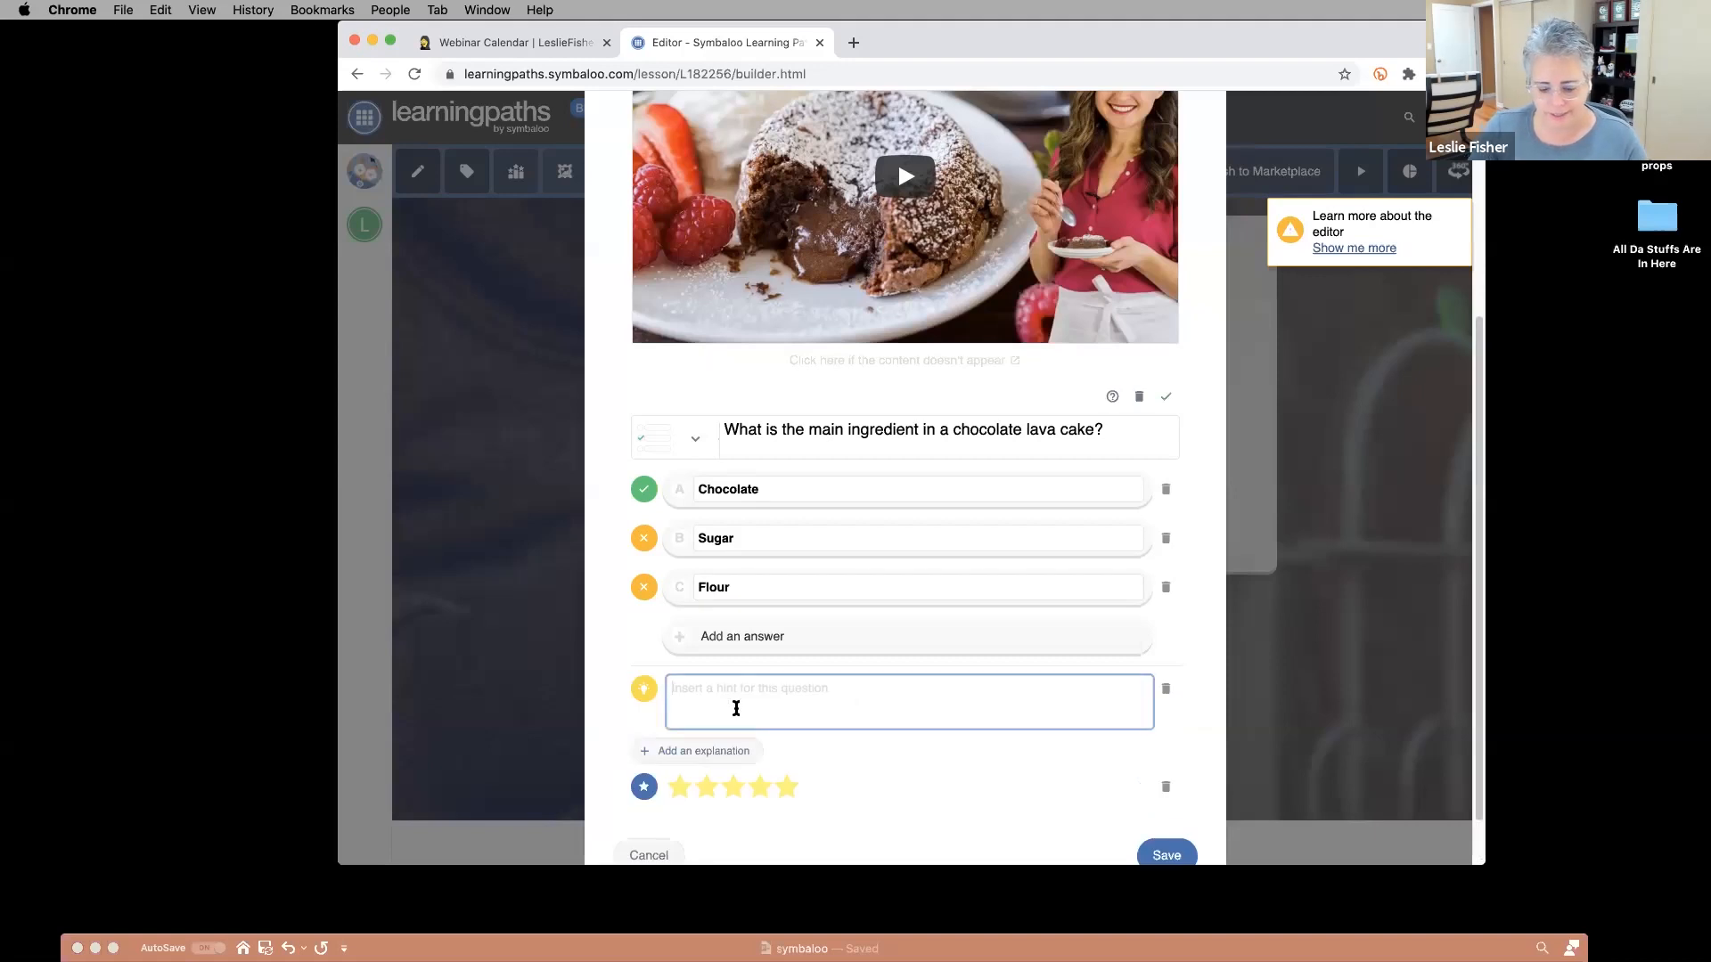
text(It's in the name)
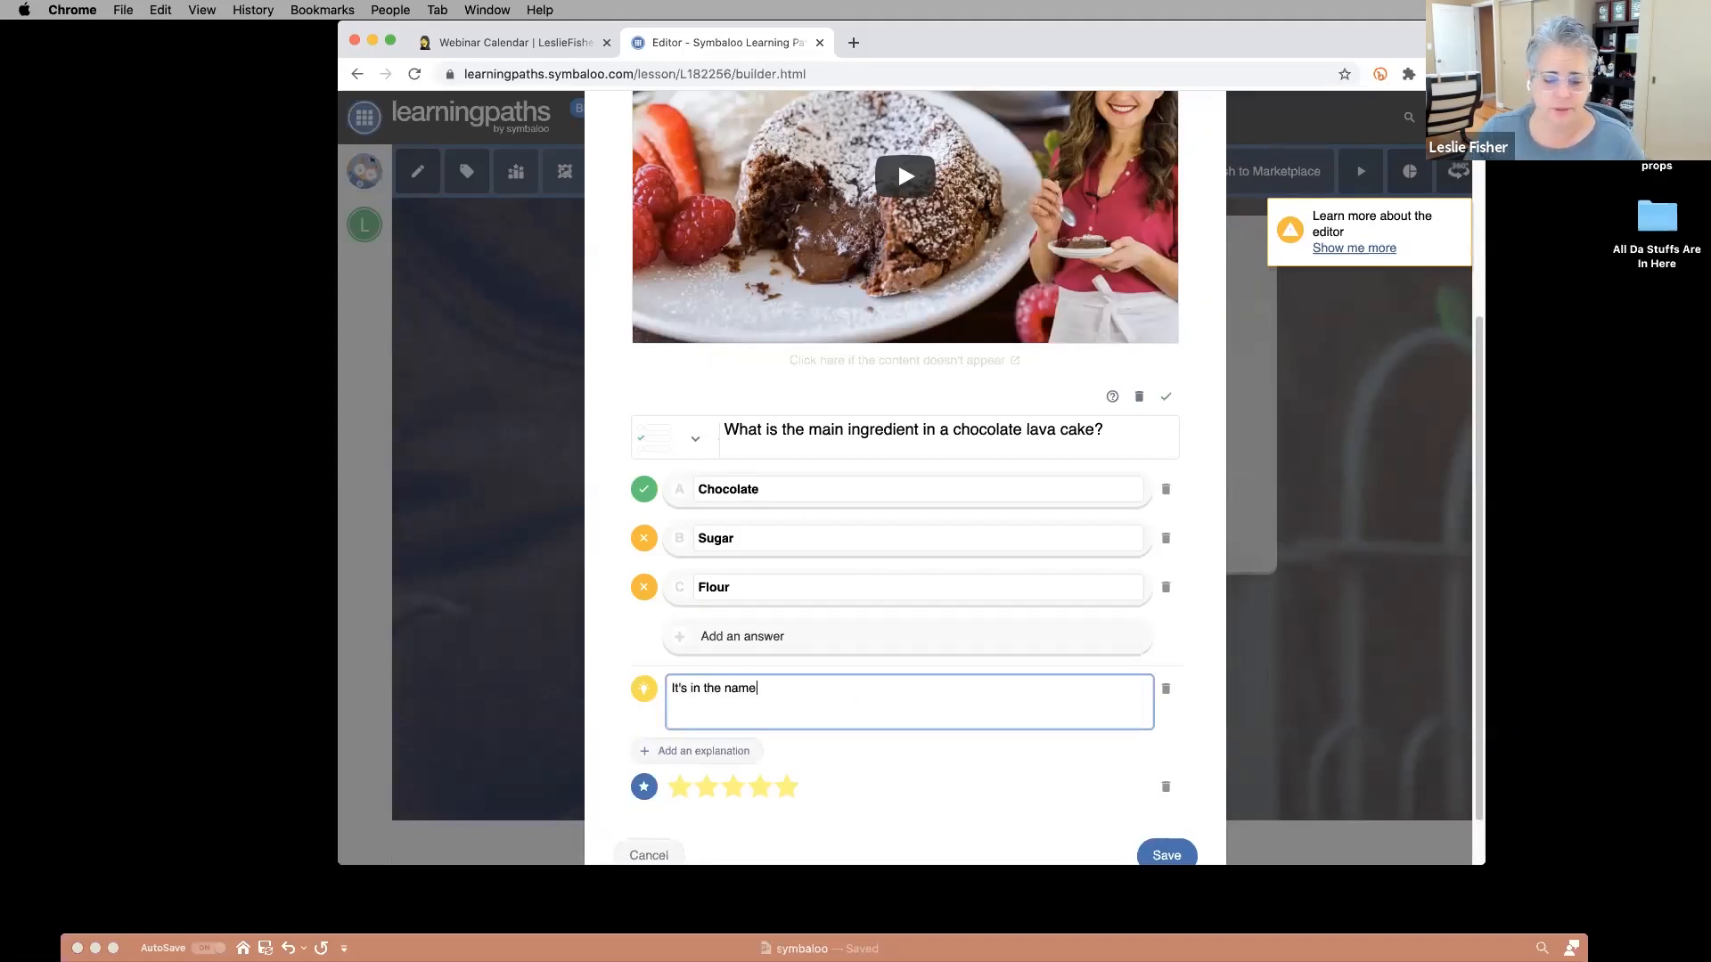
click(705, 751)
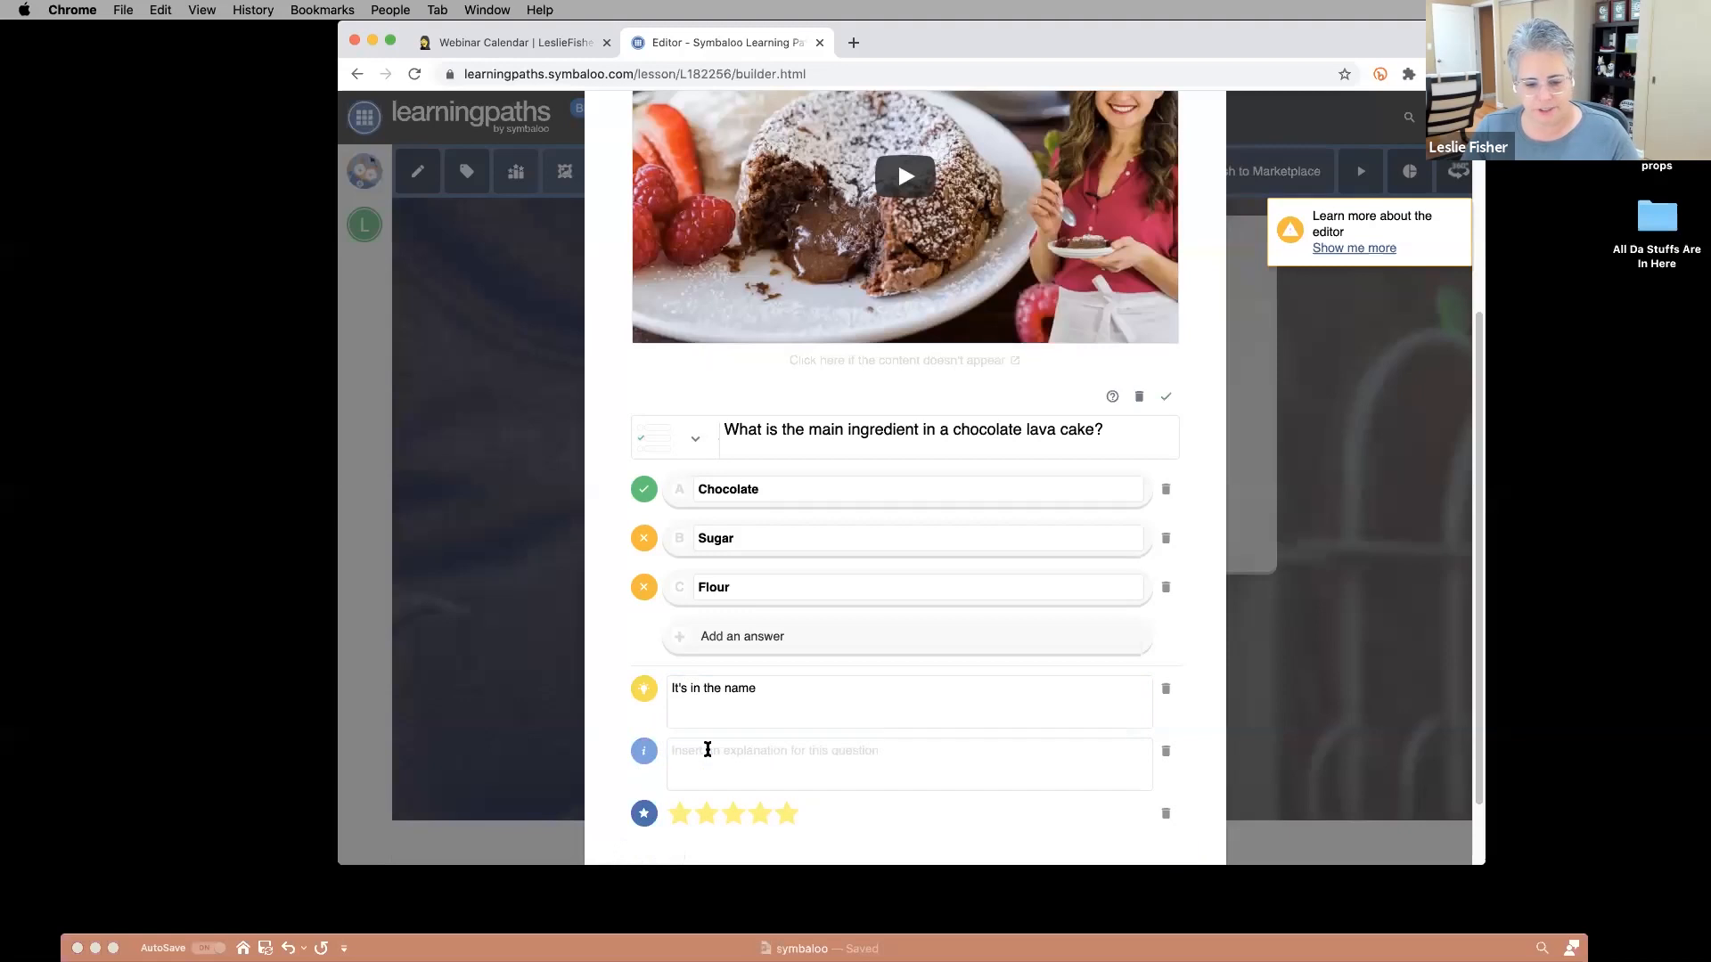
text(b)
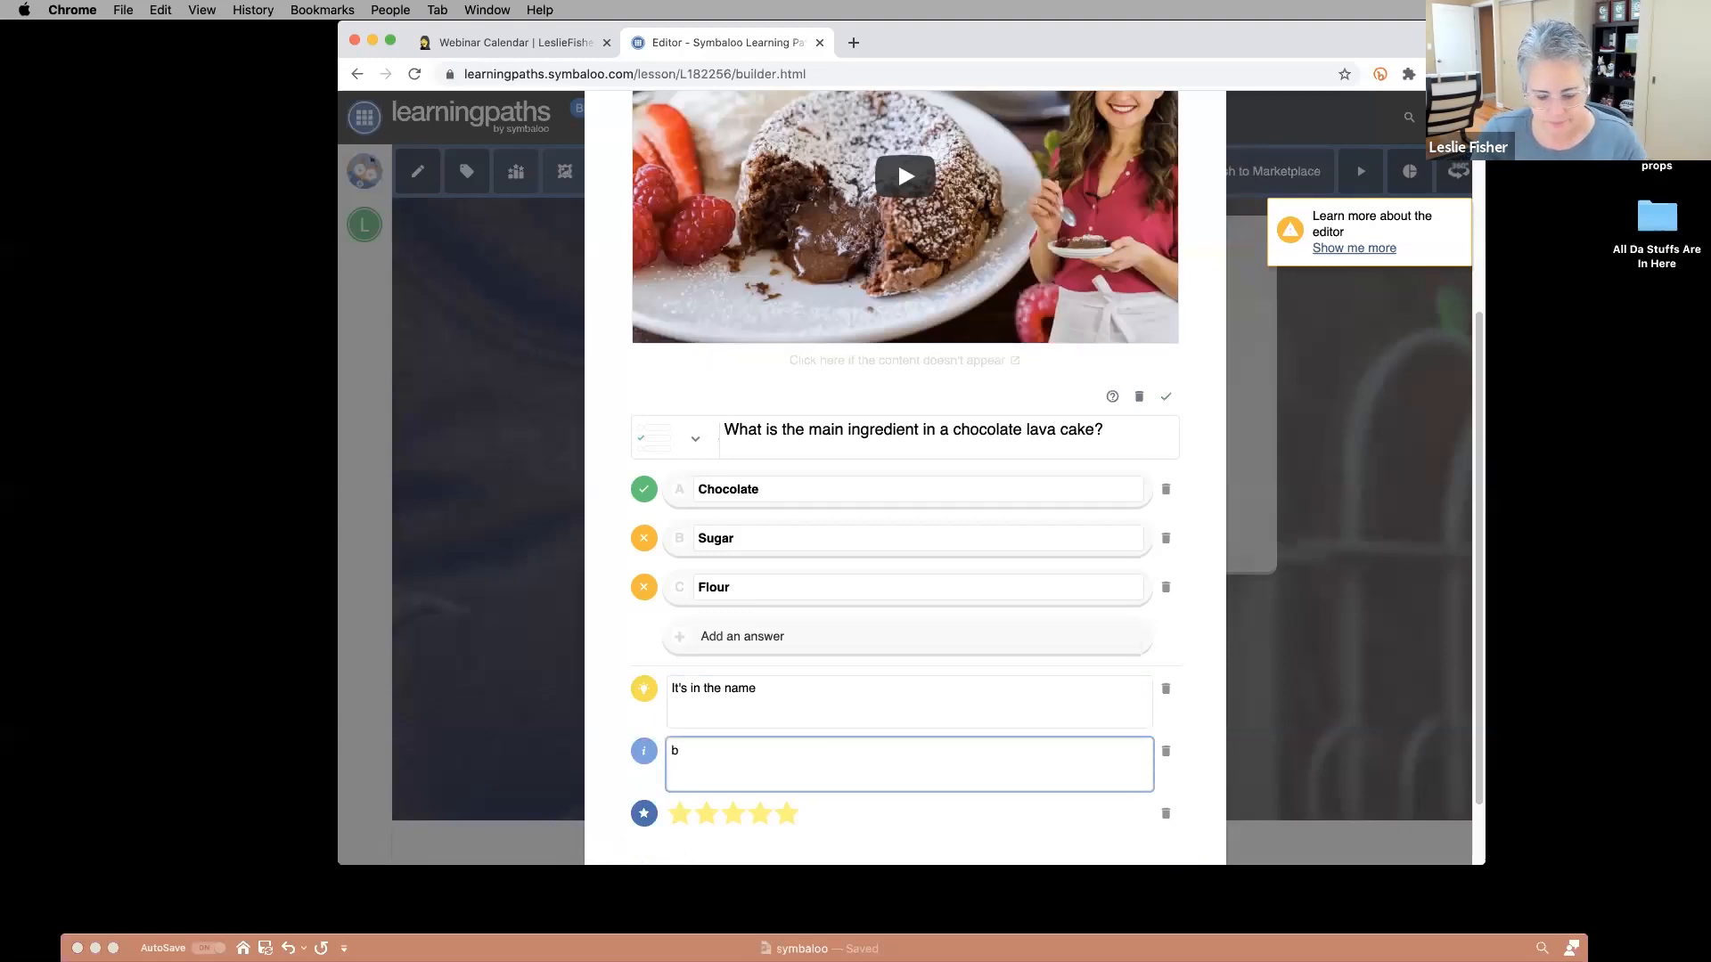
text(lah blah blah)
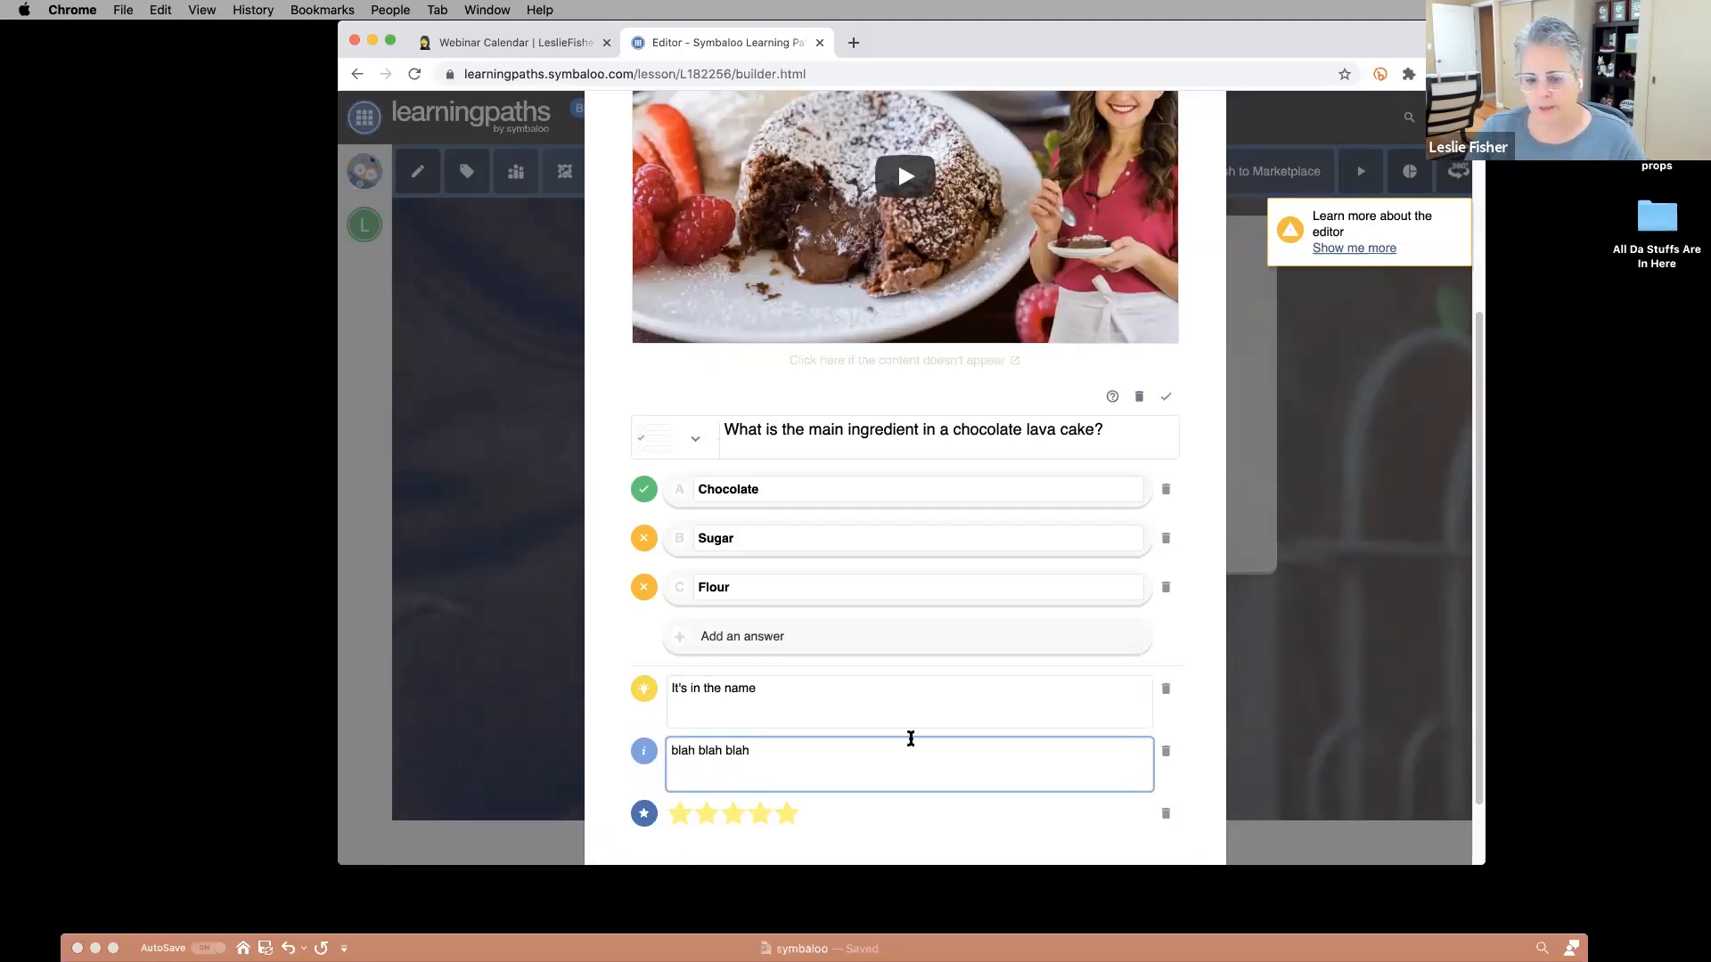
scroll(980, 718, down, 2)
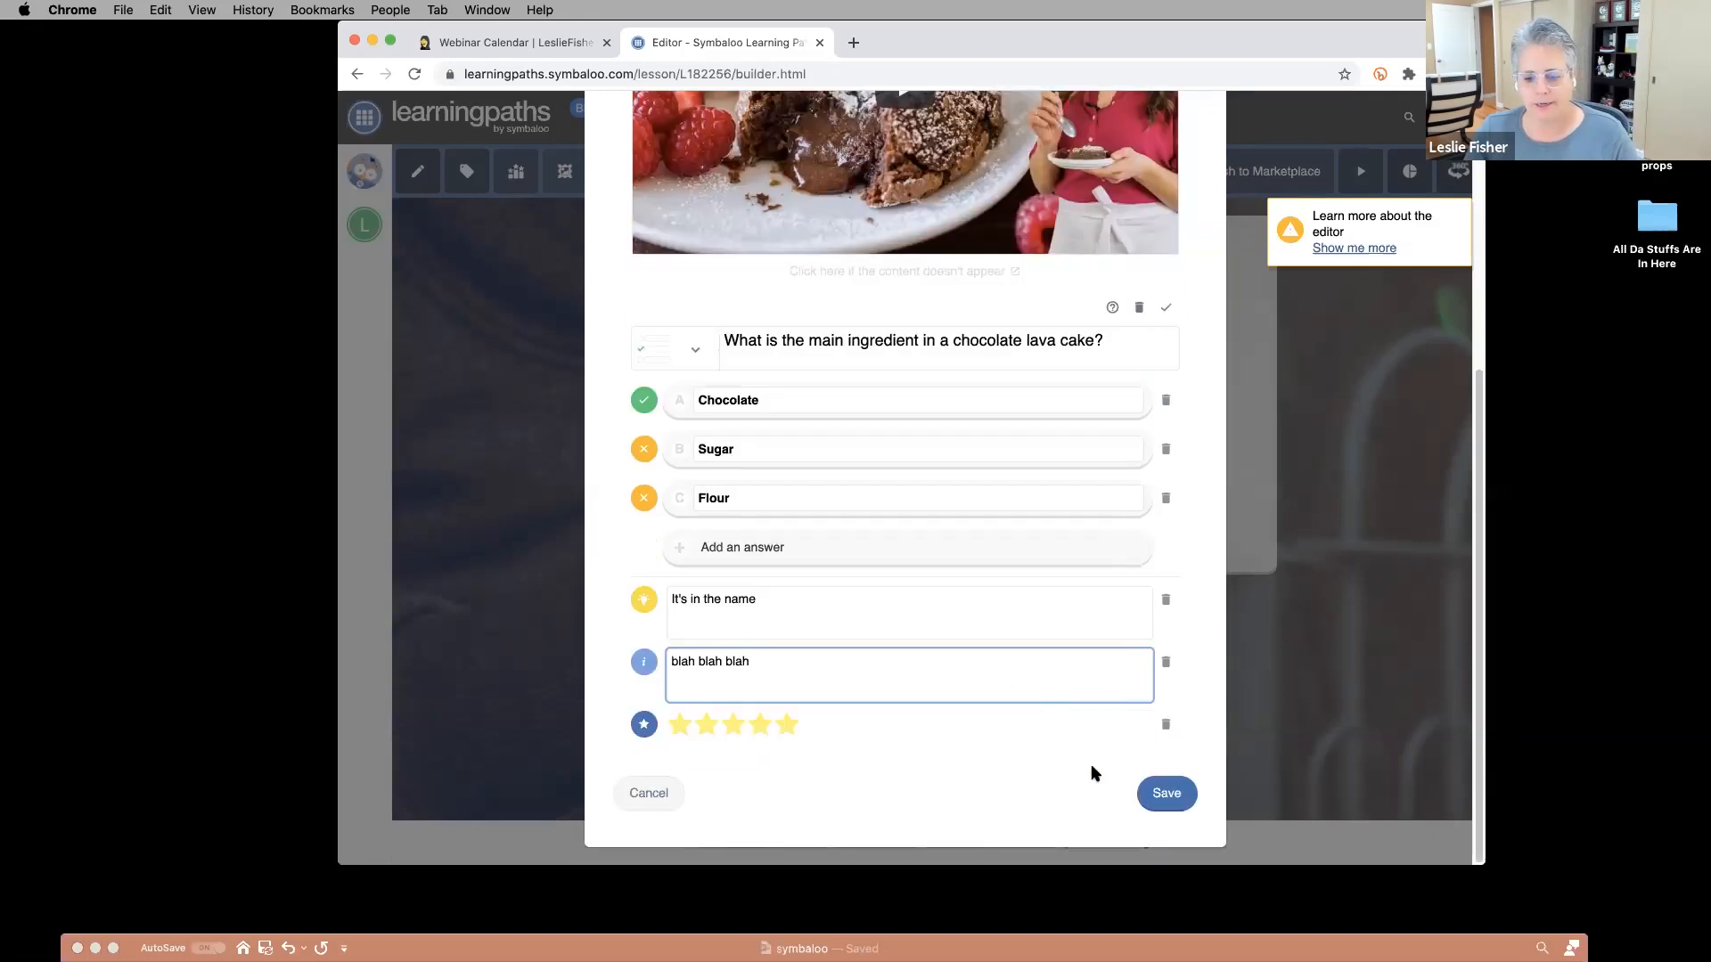
click(1163, 796)
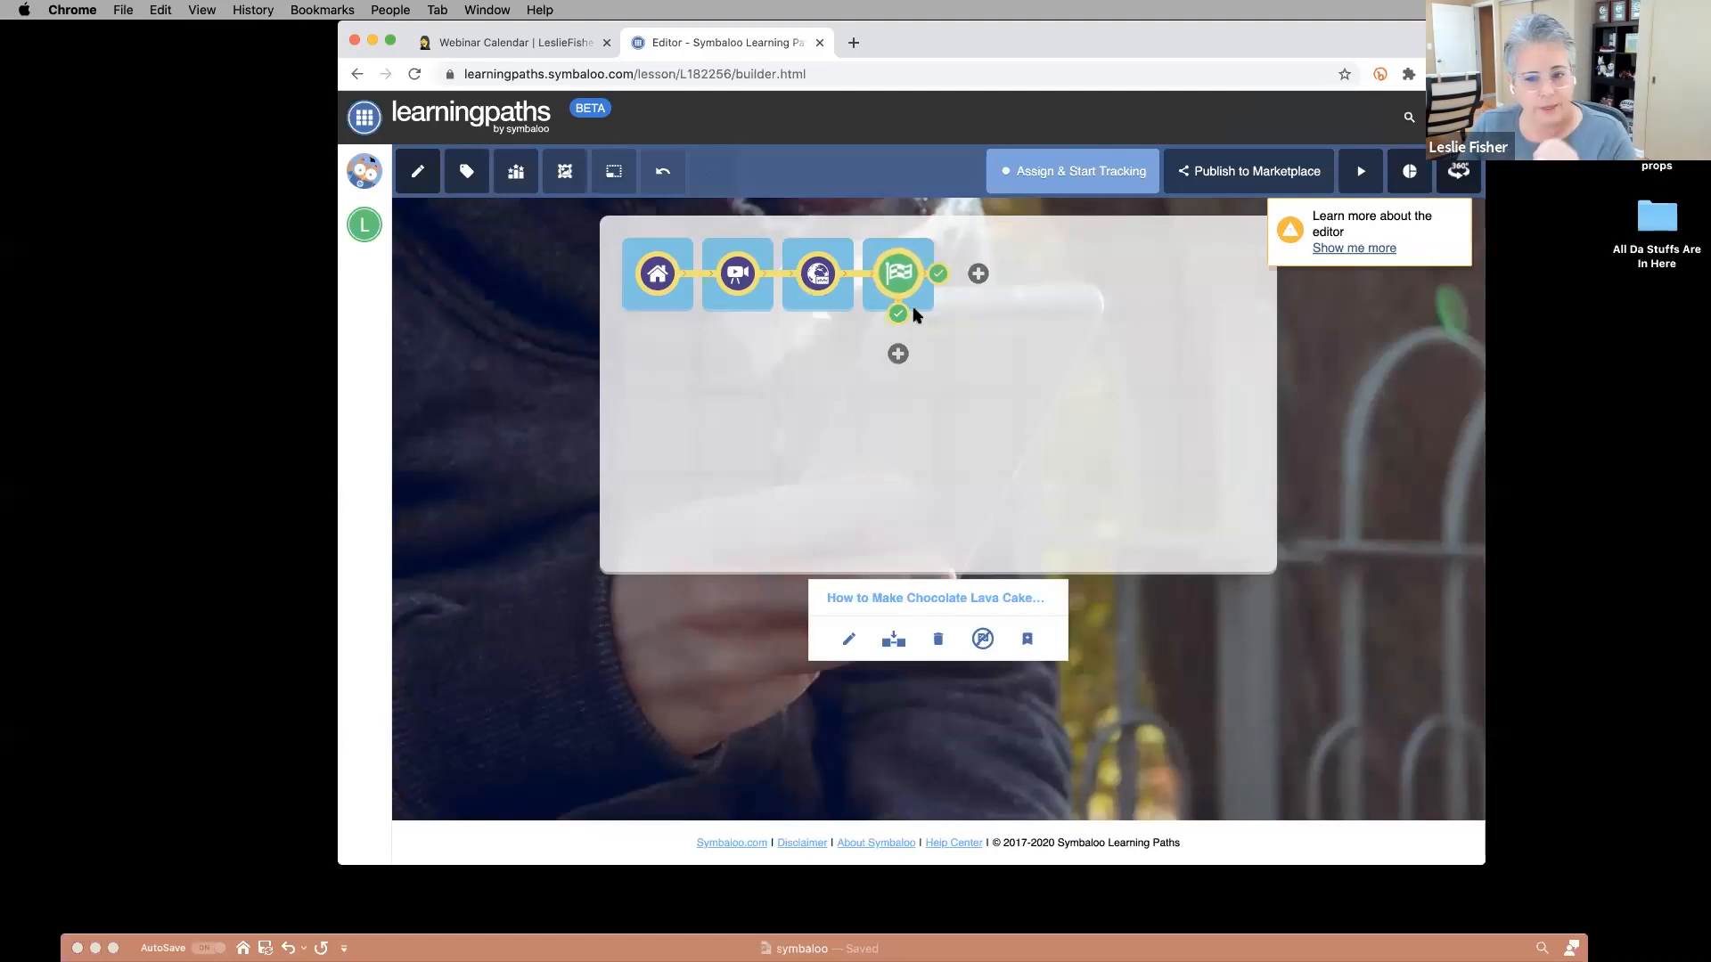
Insert a new fifth tile after the flag tile at the end of the path.
click(898, 354)
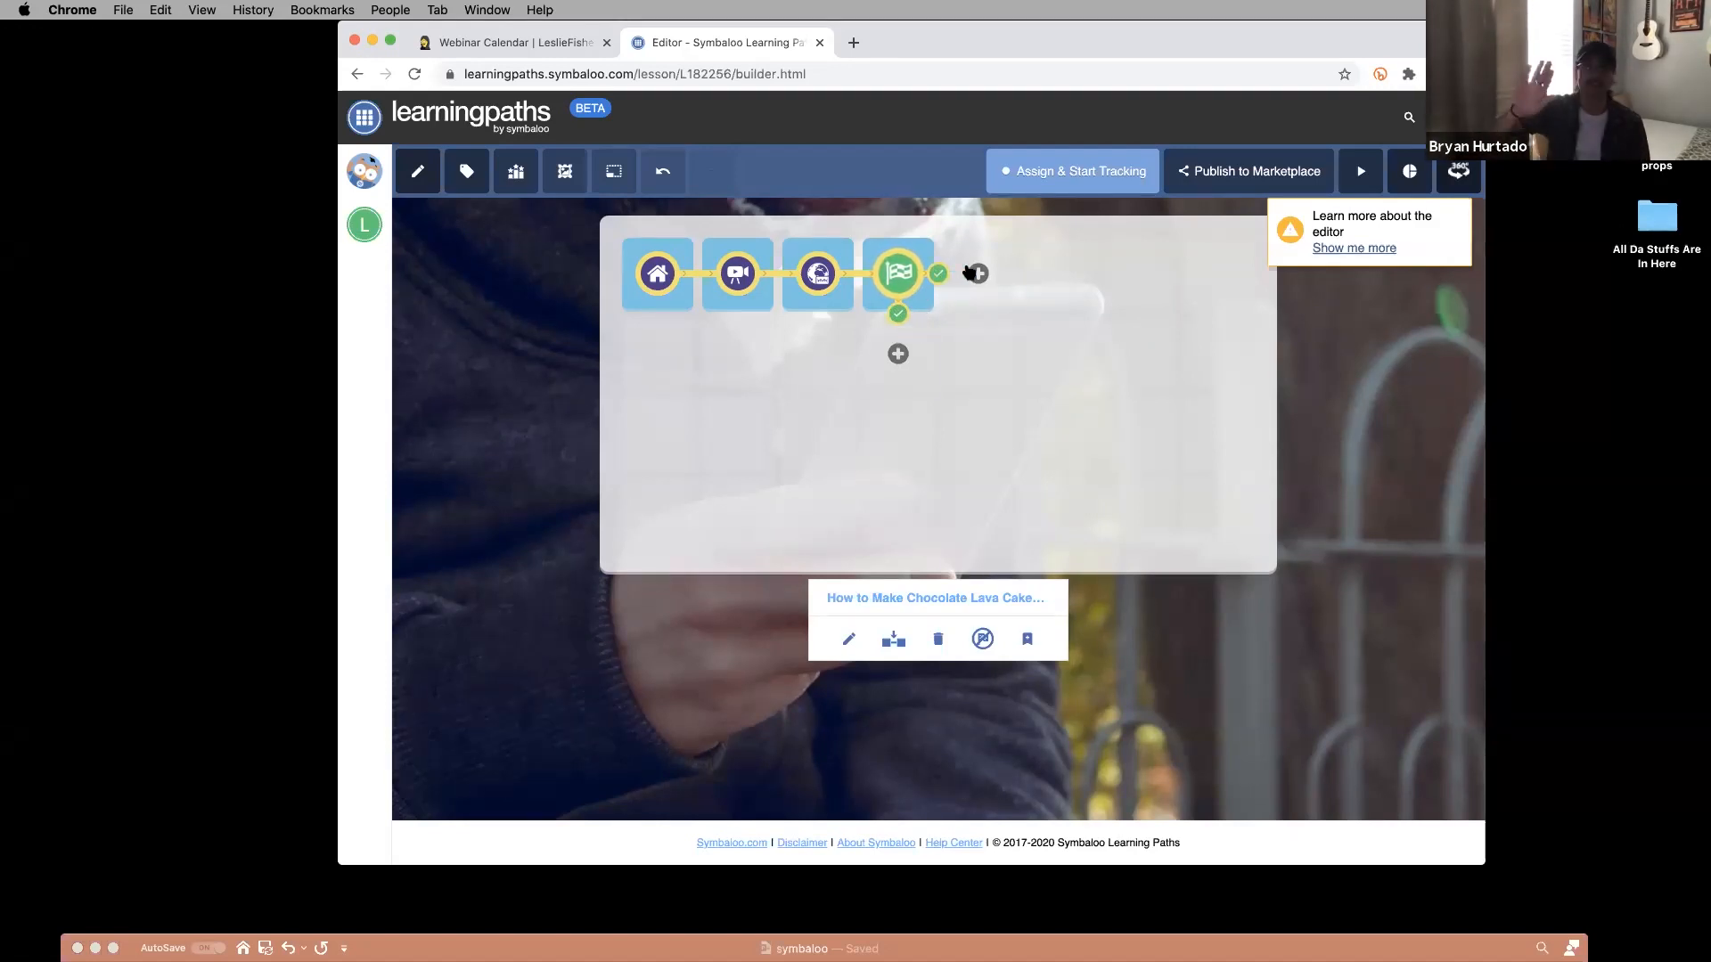
click(898, 351)
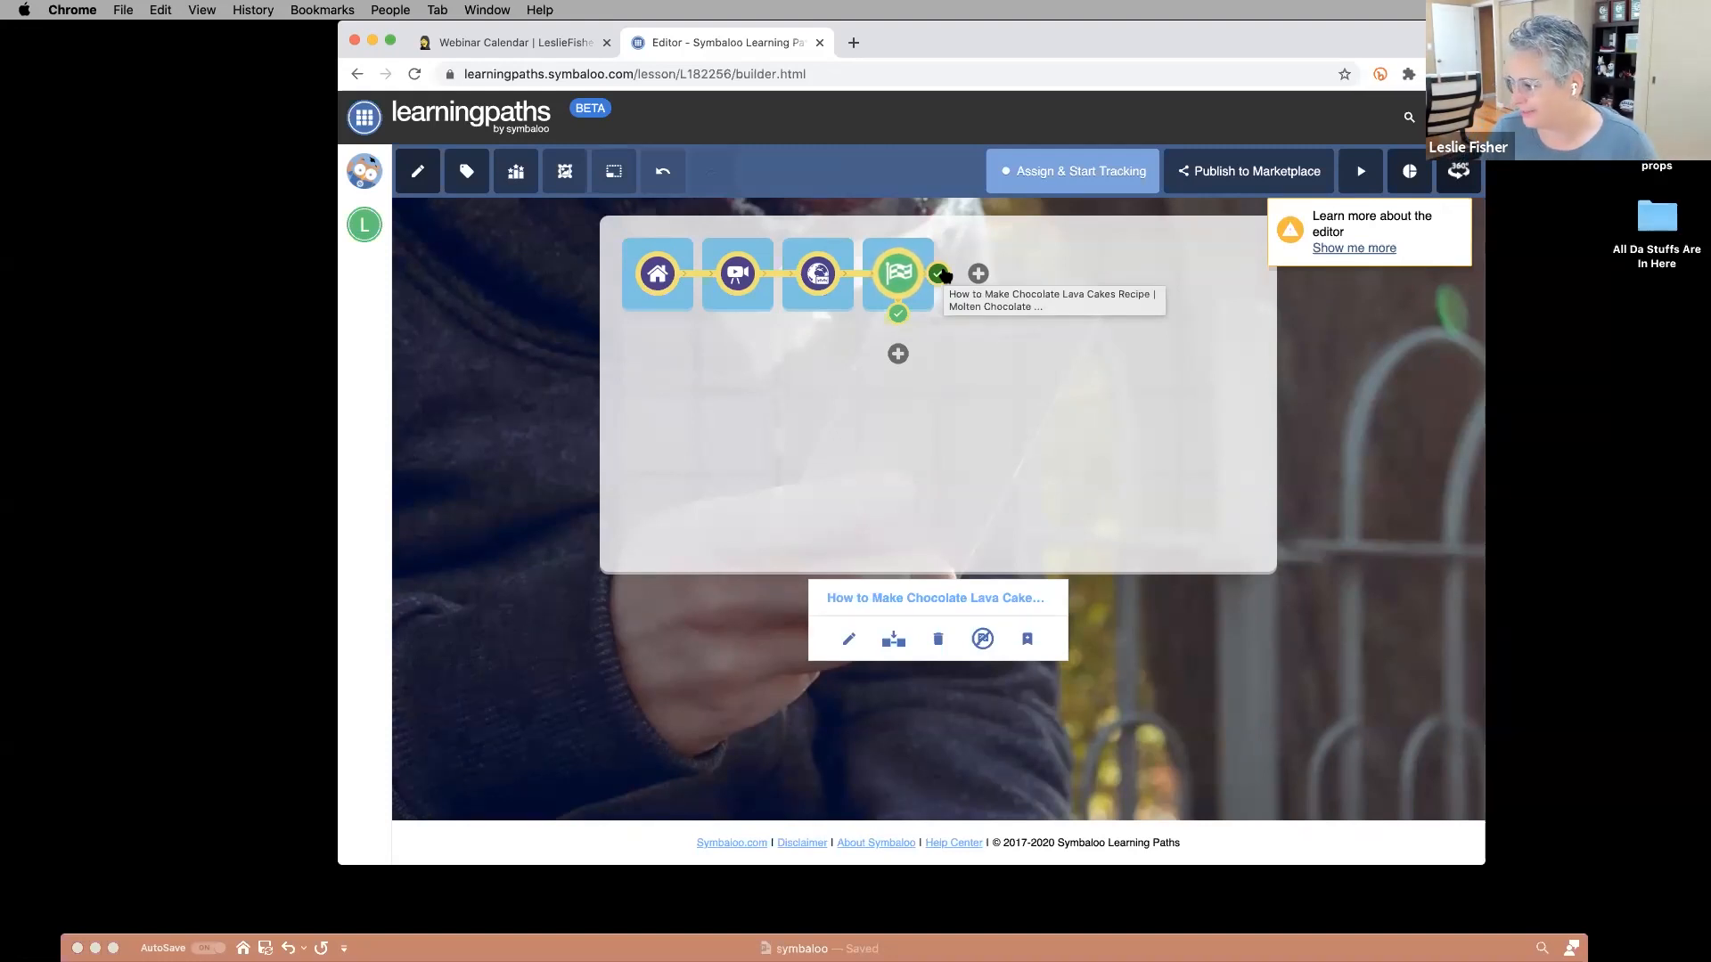
click(977, 273)
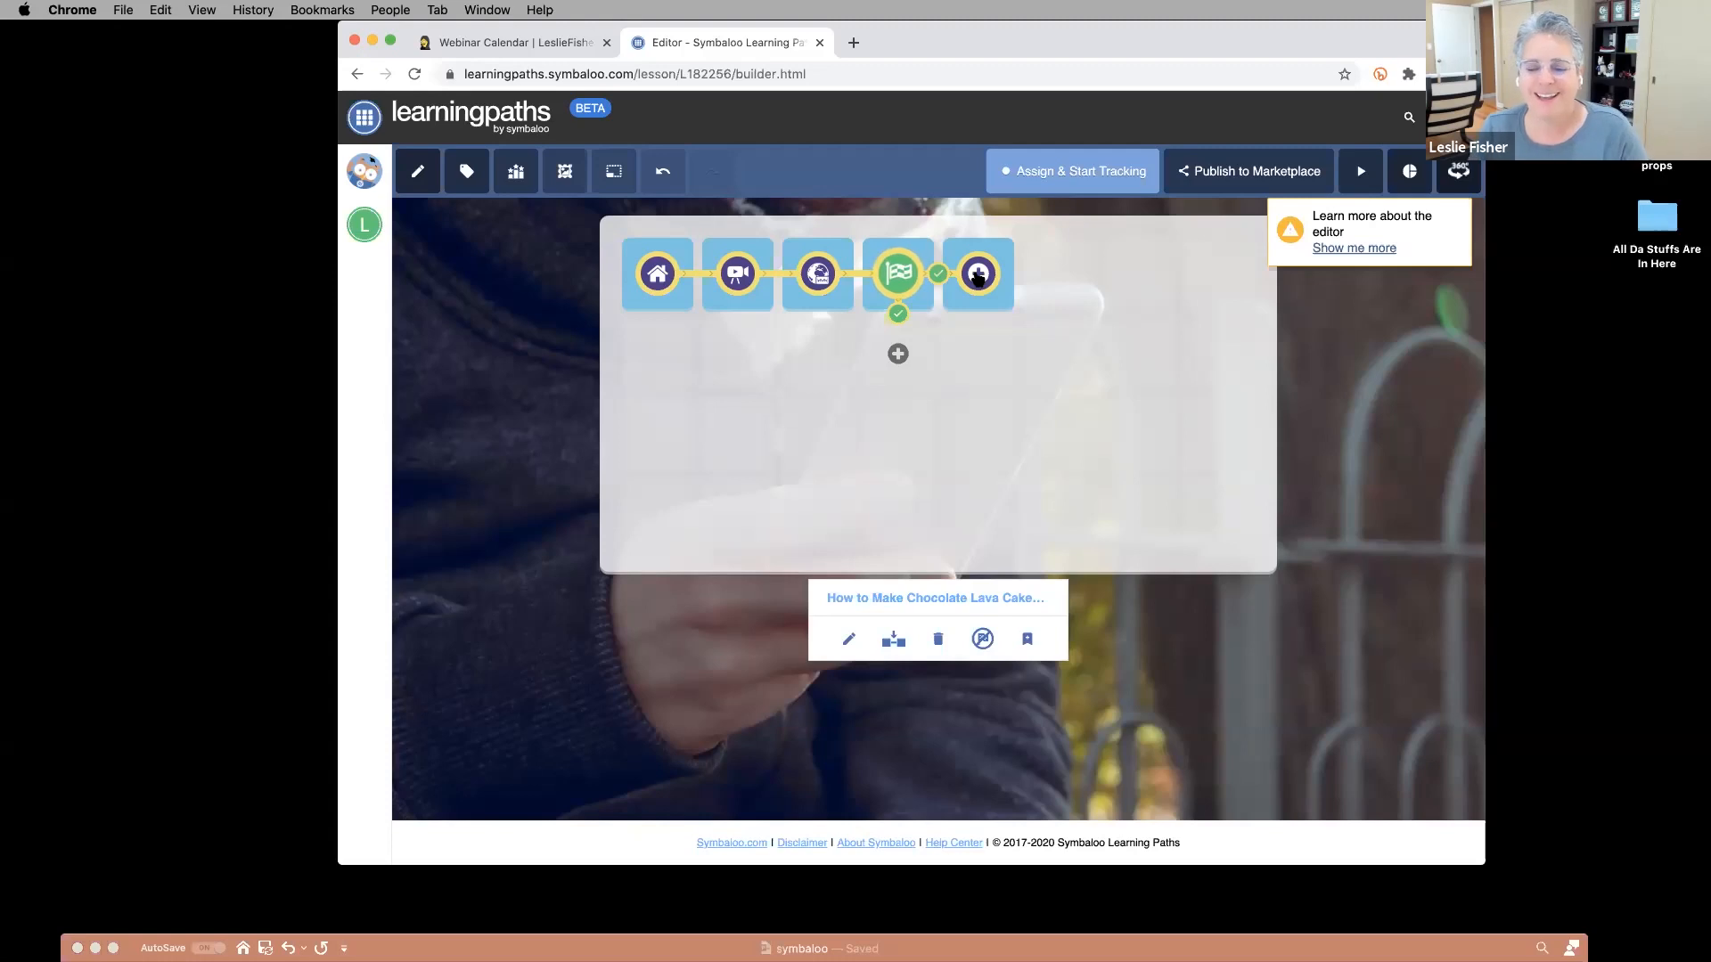
Browse the new tile's Add a tile options, switching from Video search to Search all for lava cake.
click(977, 277)
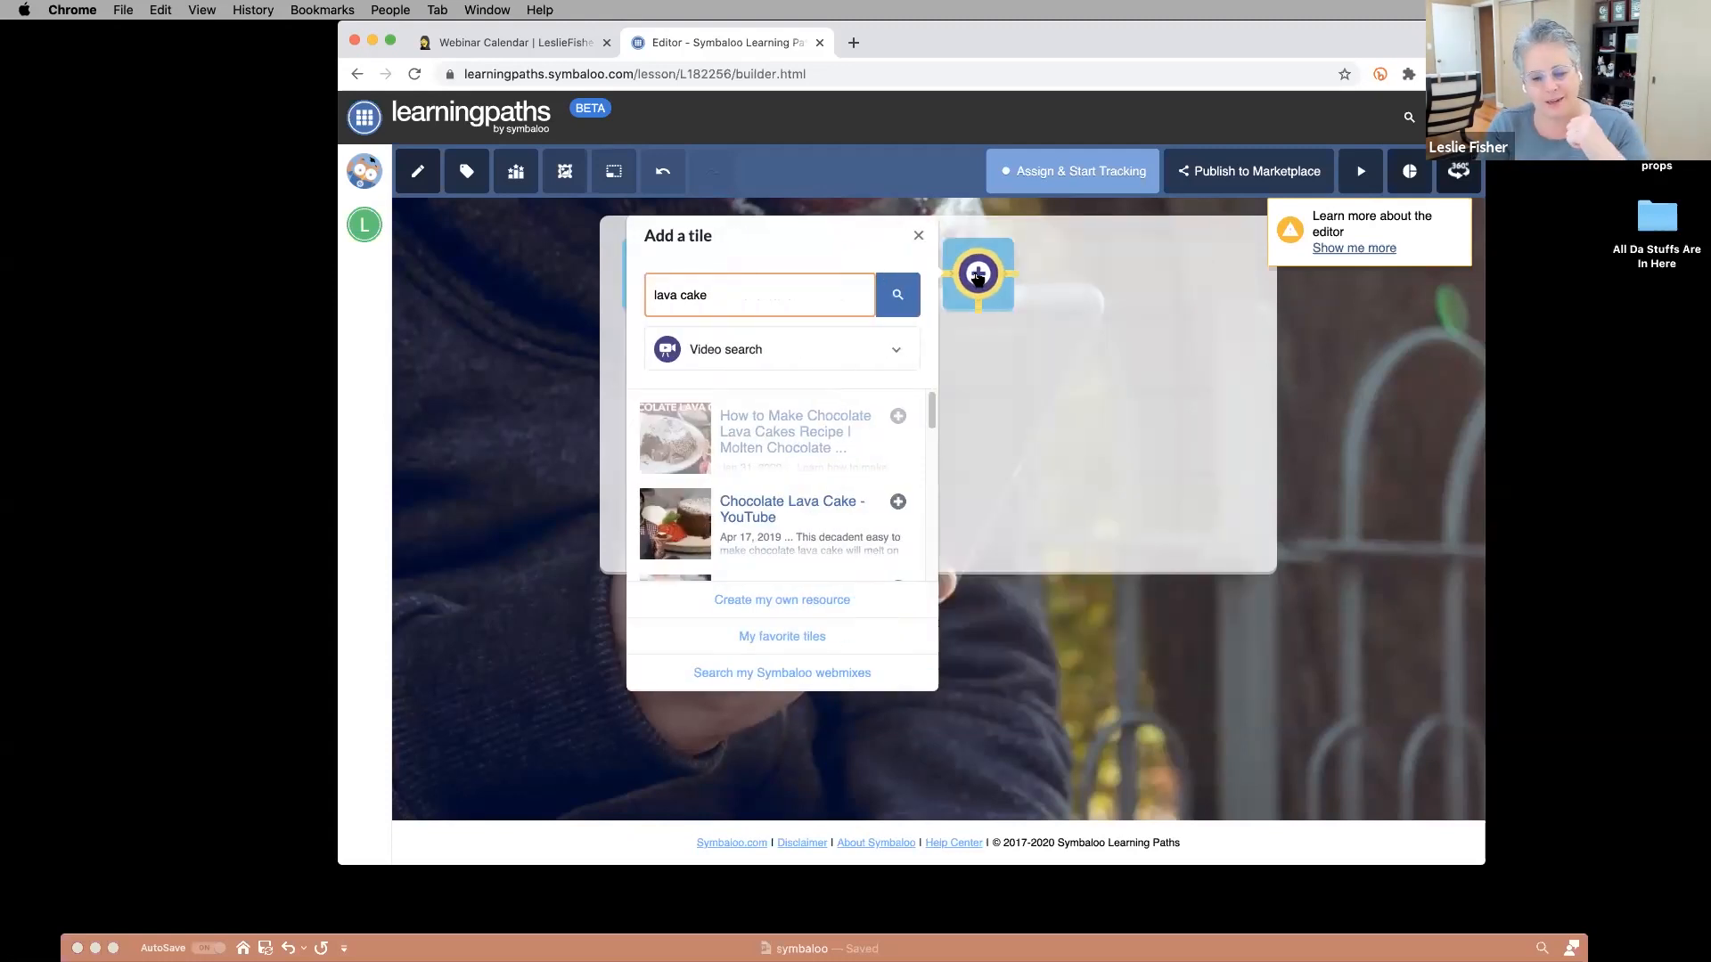
scroll(922, 495, down, 5)
scroll(918, 495, down, 3)
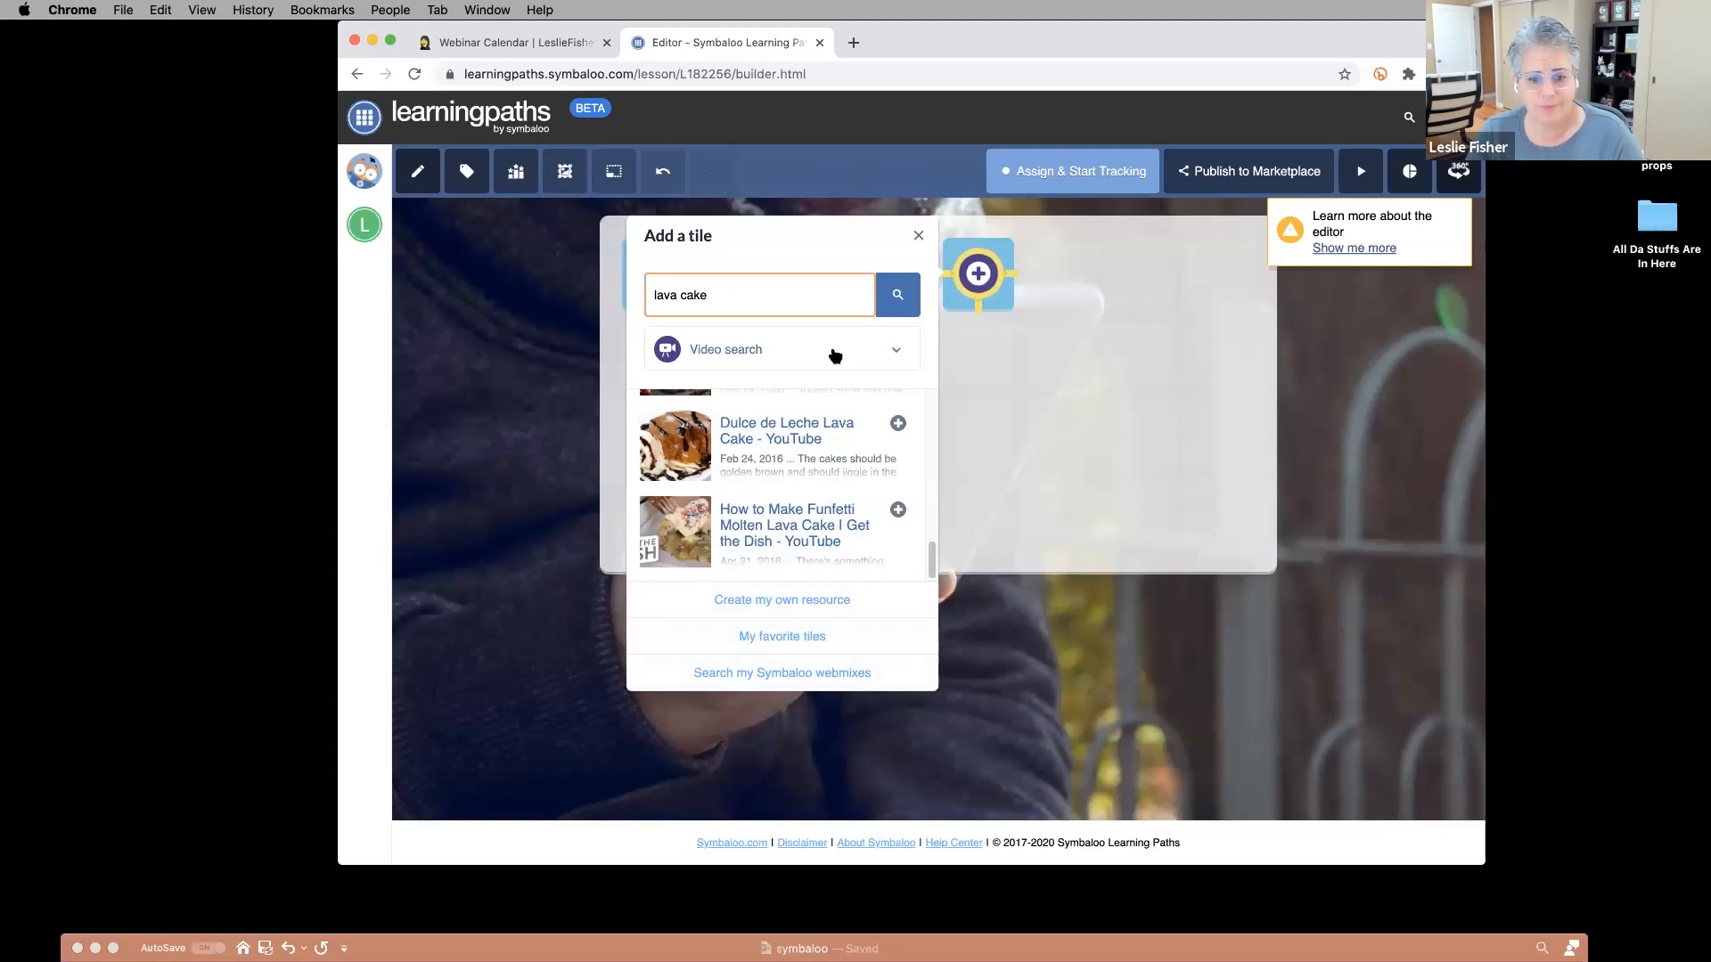
click(833, 356)
click(725, 348)
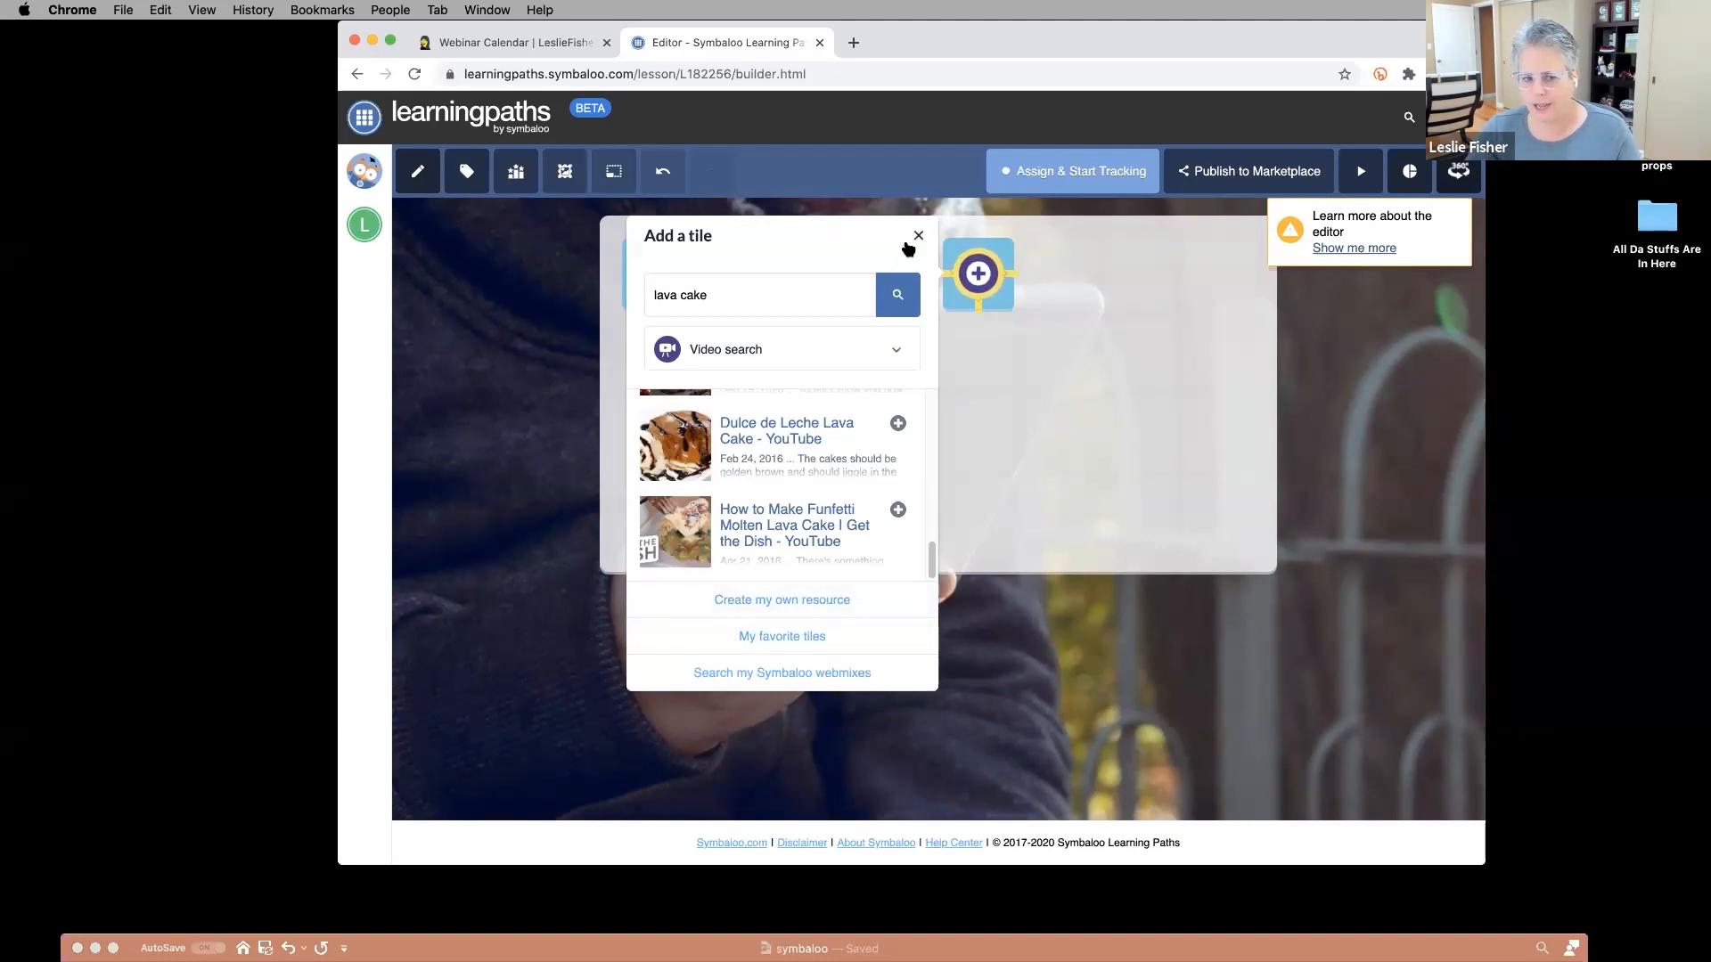
click(780, 357)
click(747, 390)
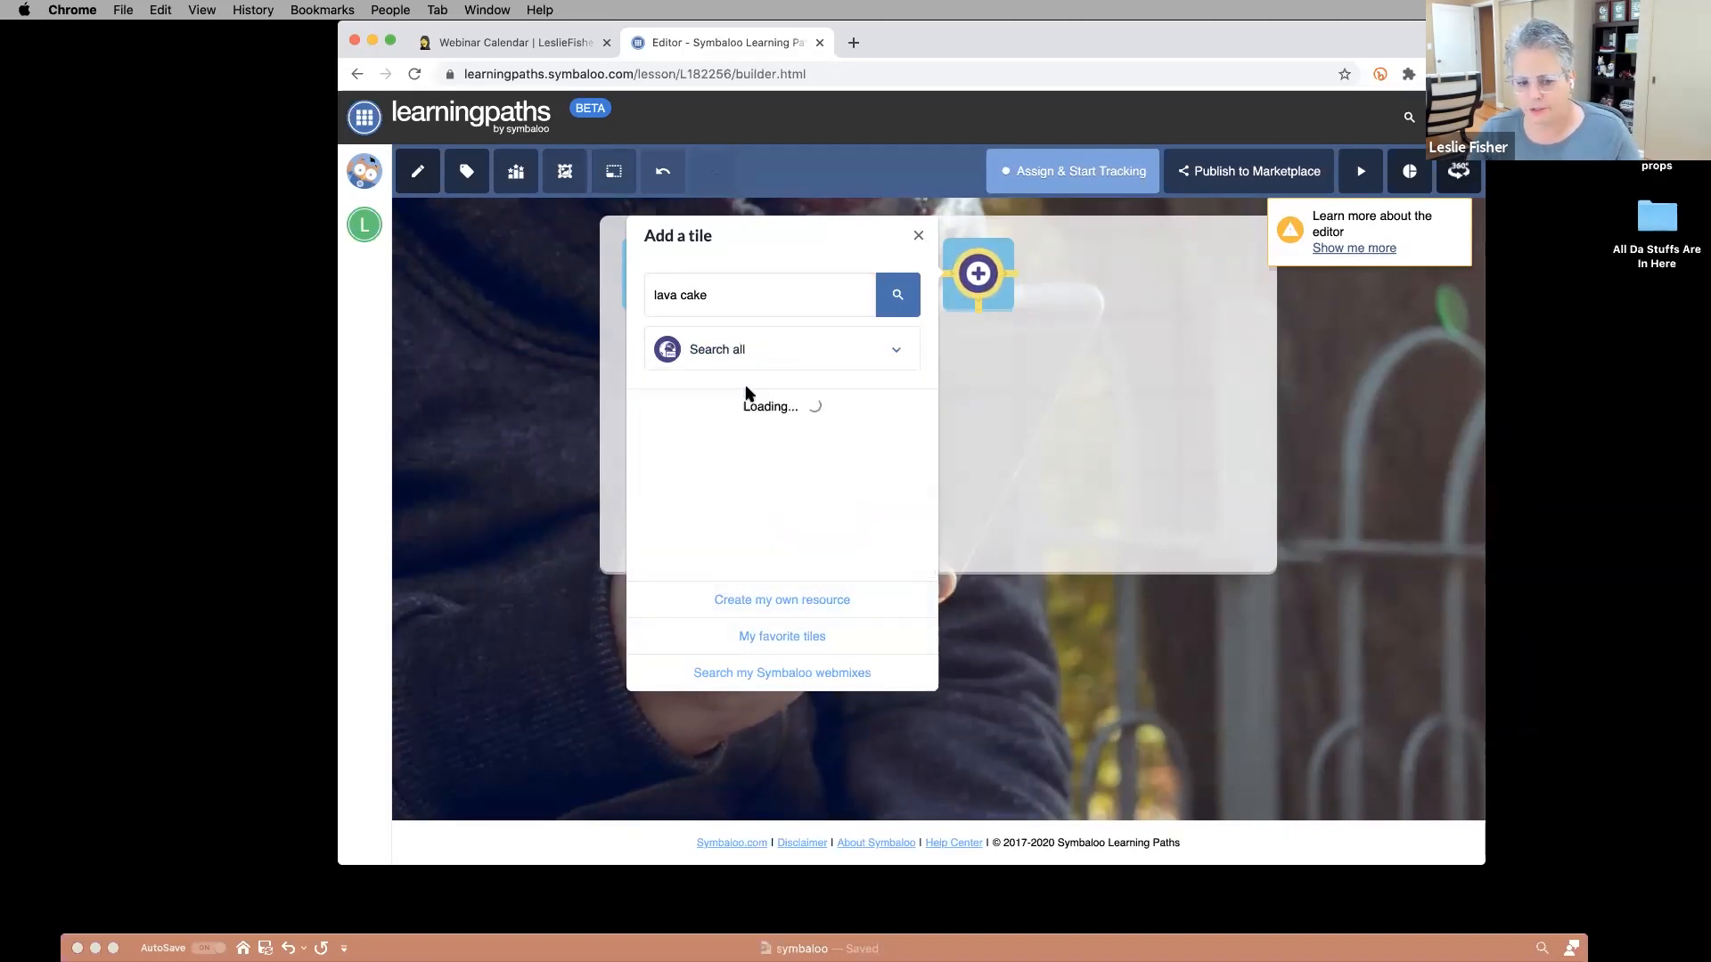
scroll(820, 477, down, 10)
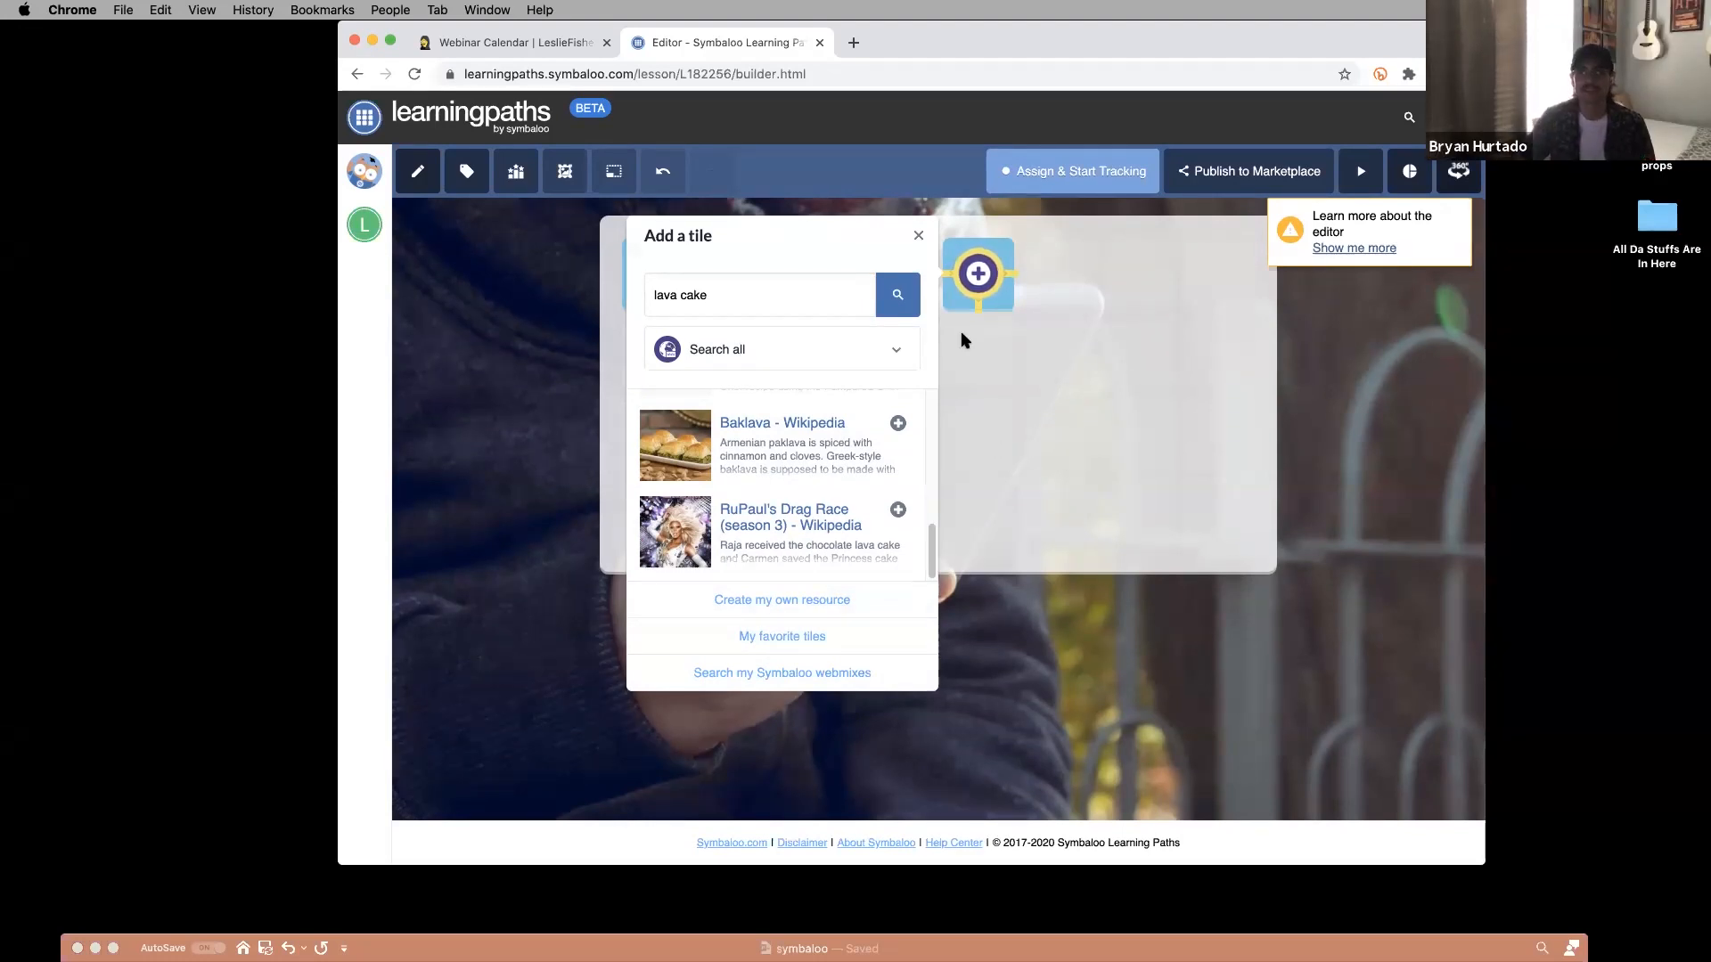
click(919, 237)
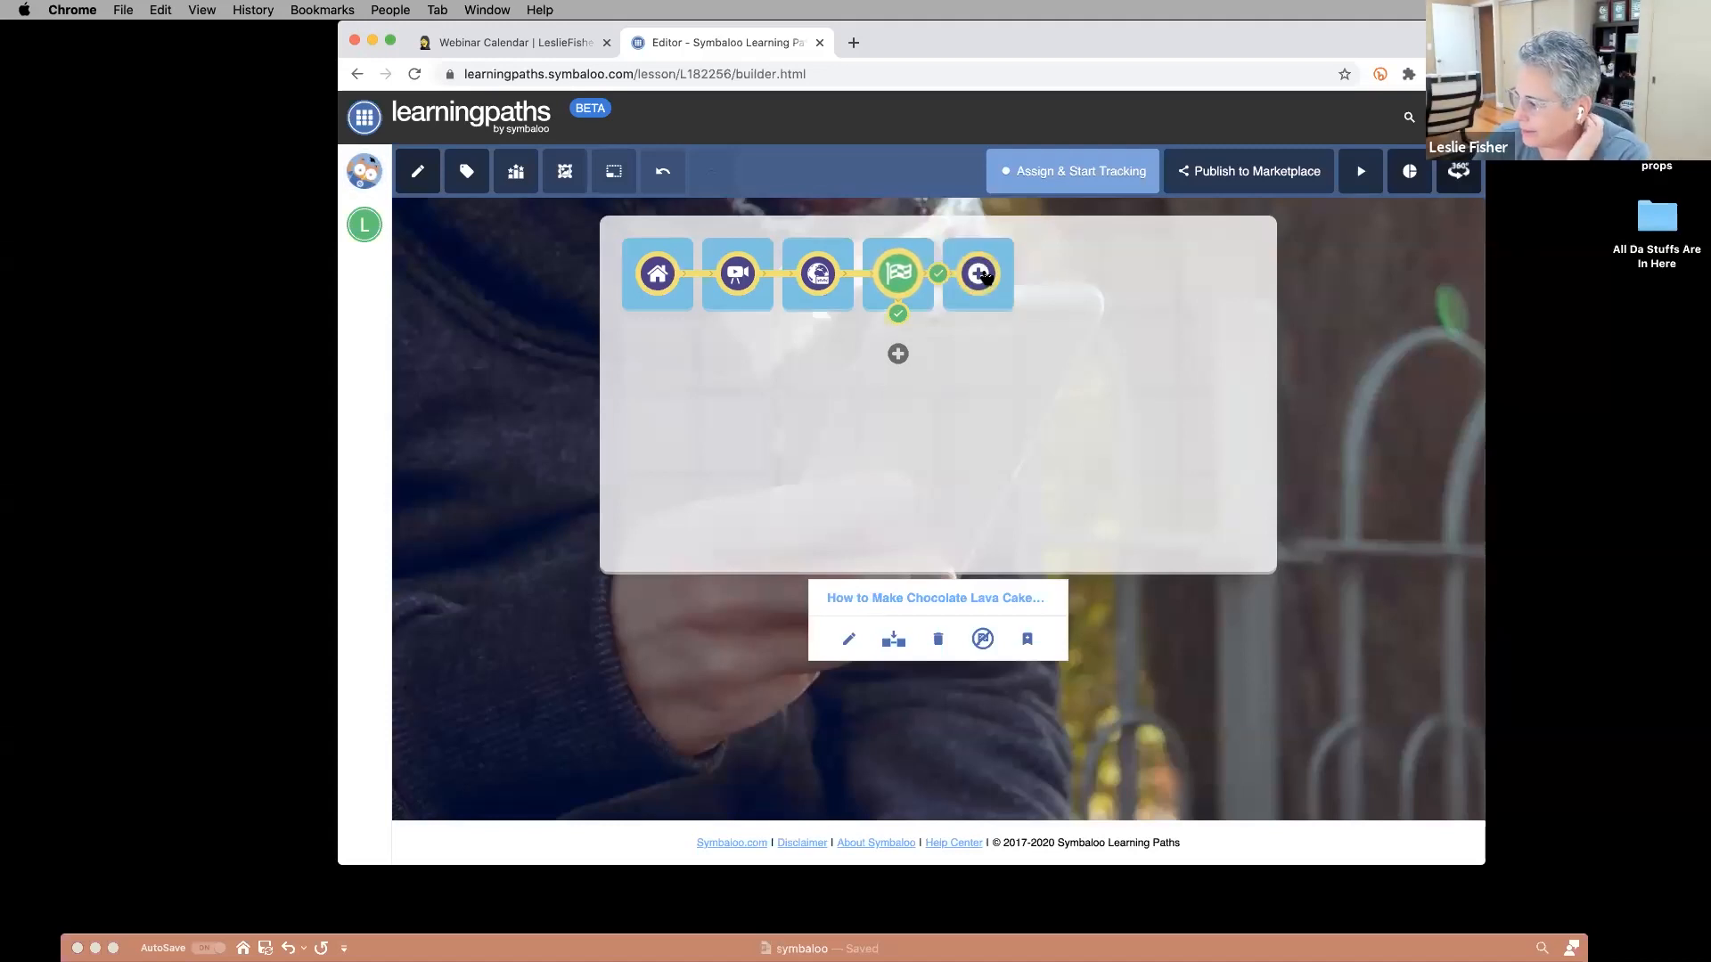
Try Create my own resource and My favorite tiles, then close the Add a tile panel.
click(980, 275)
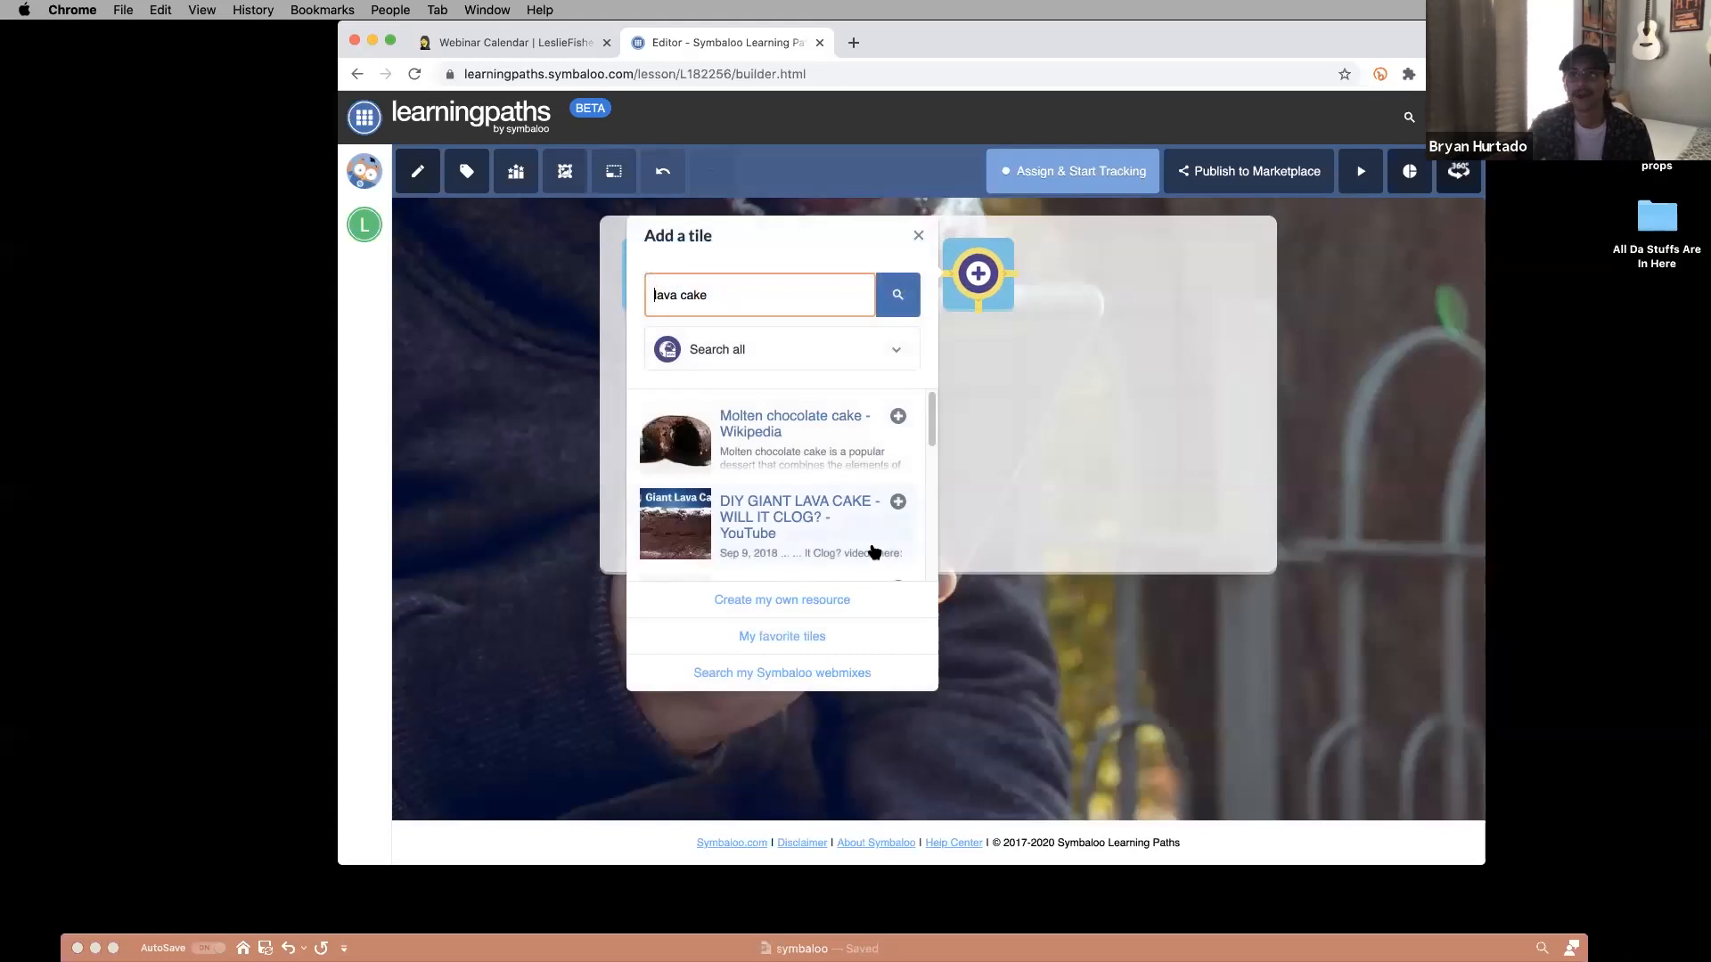
scroll(872, 542, down, 1)
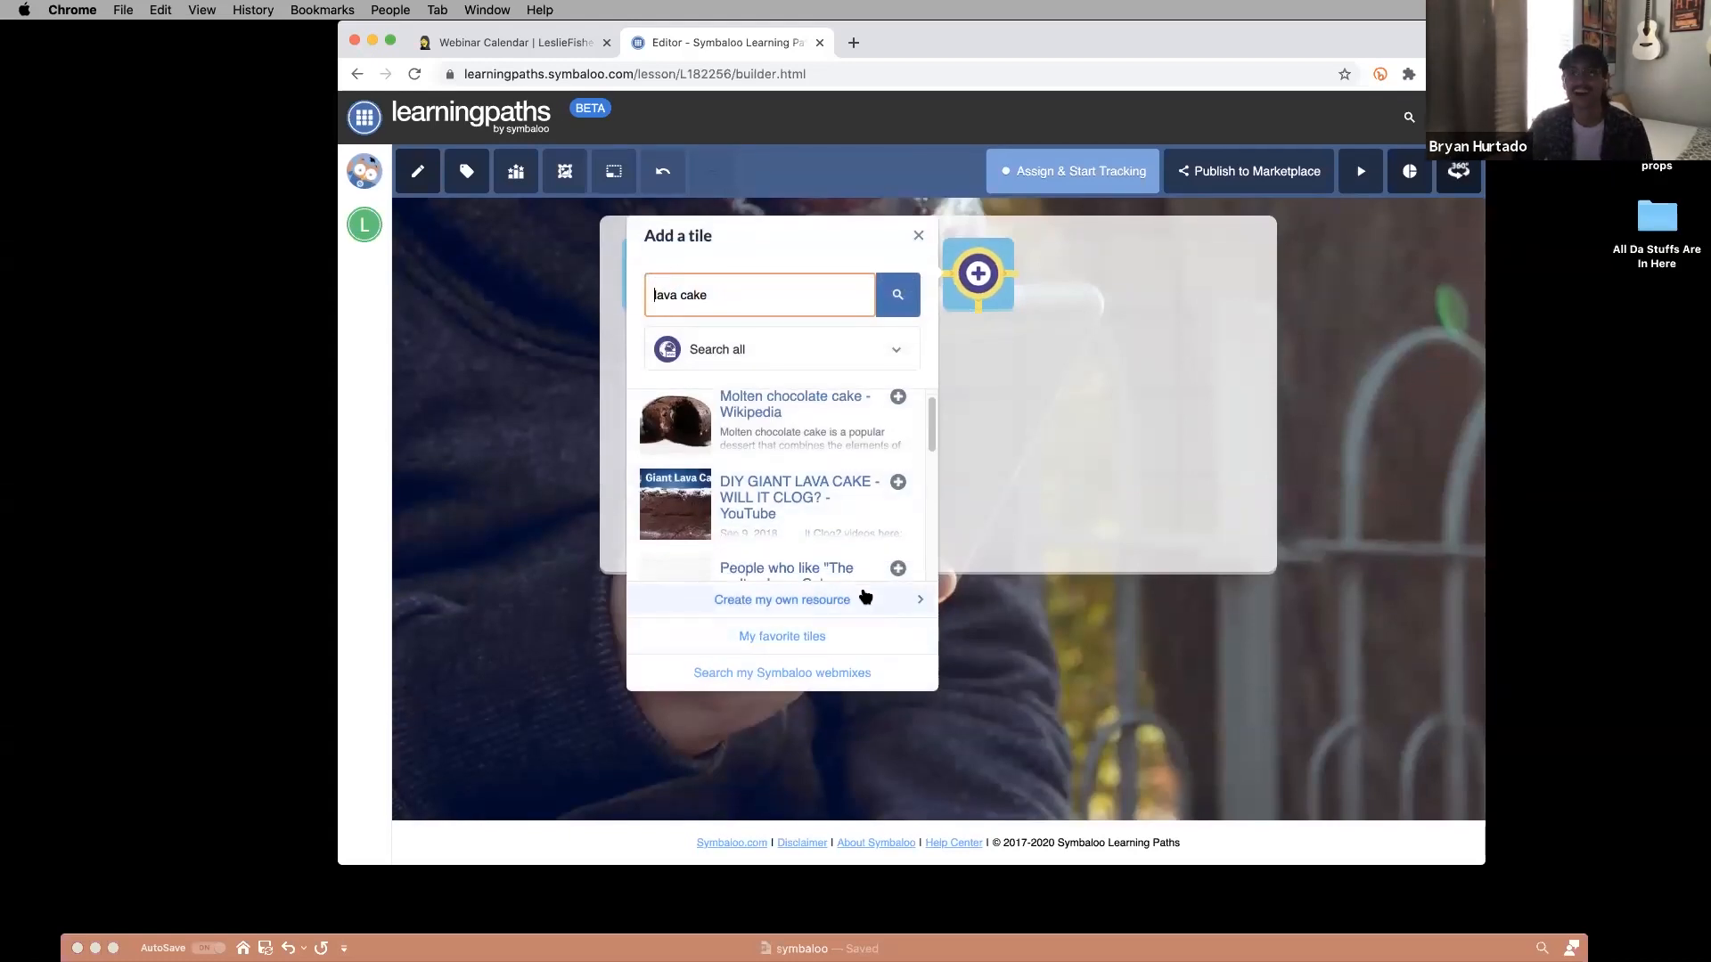
click(830, 600)
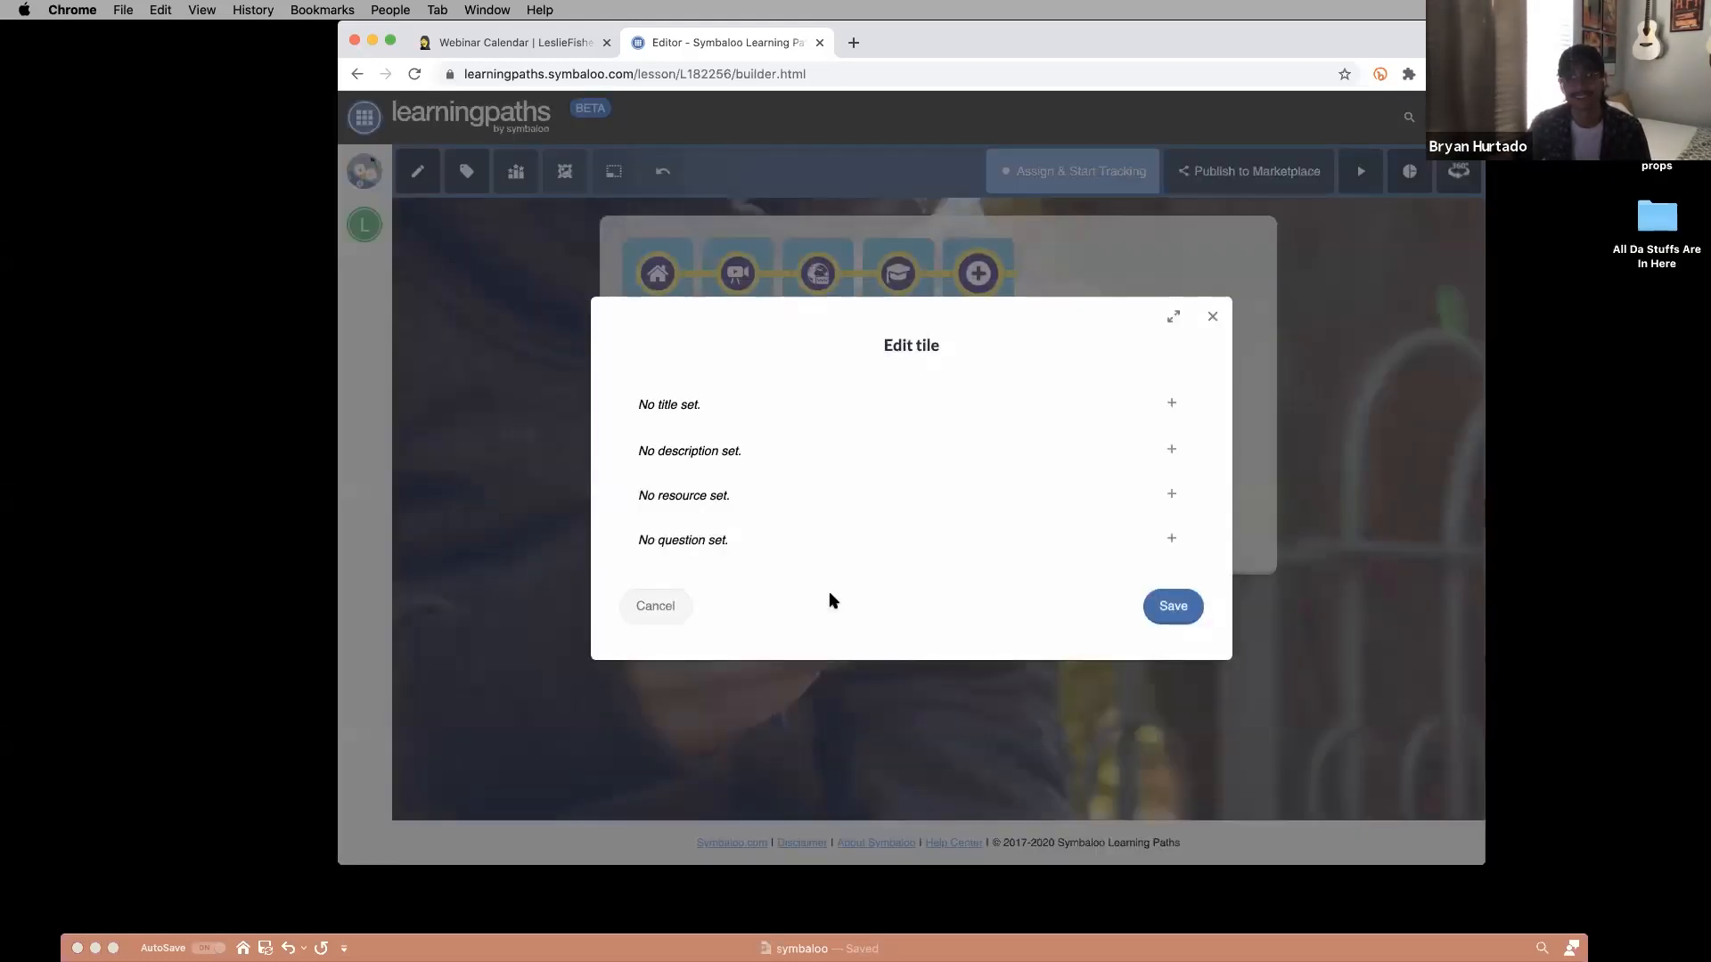
click(664, 610)
click(780, 634)
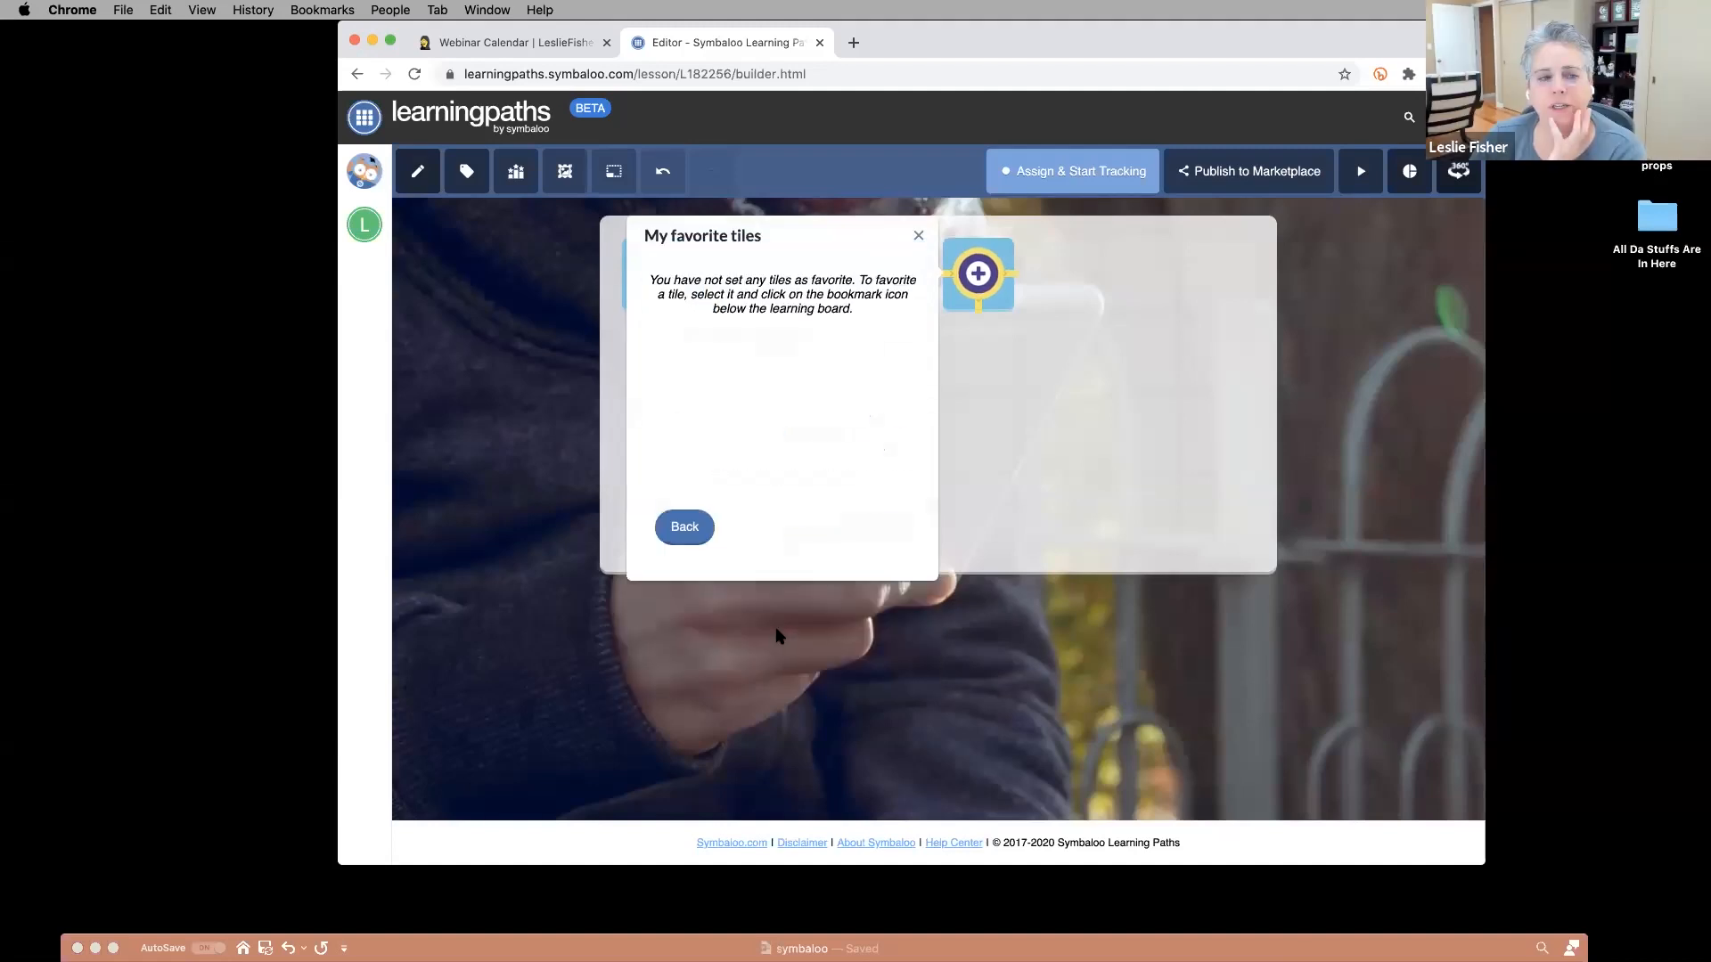
click(682, 528)
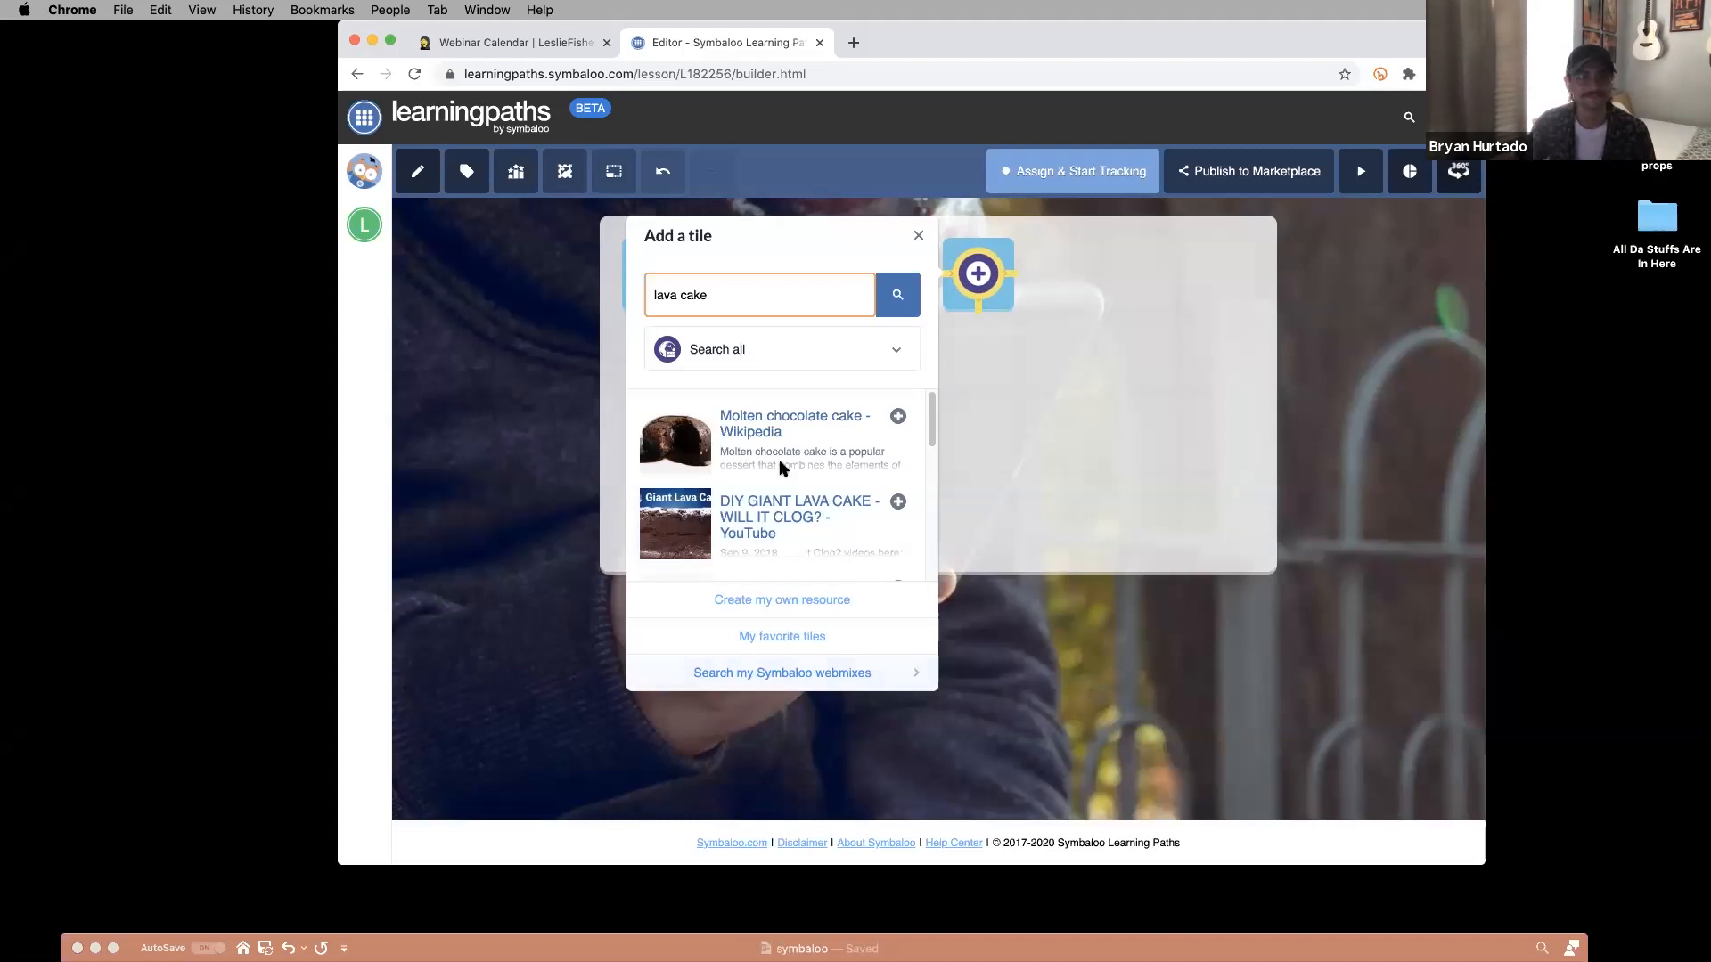
click(895, 353)
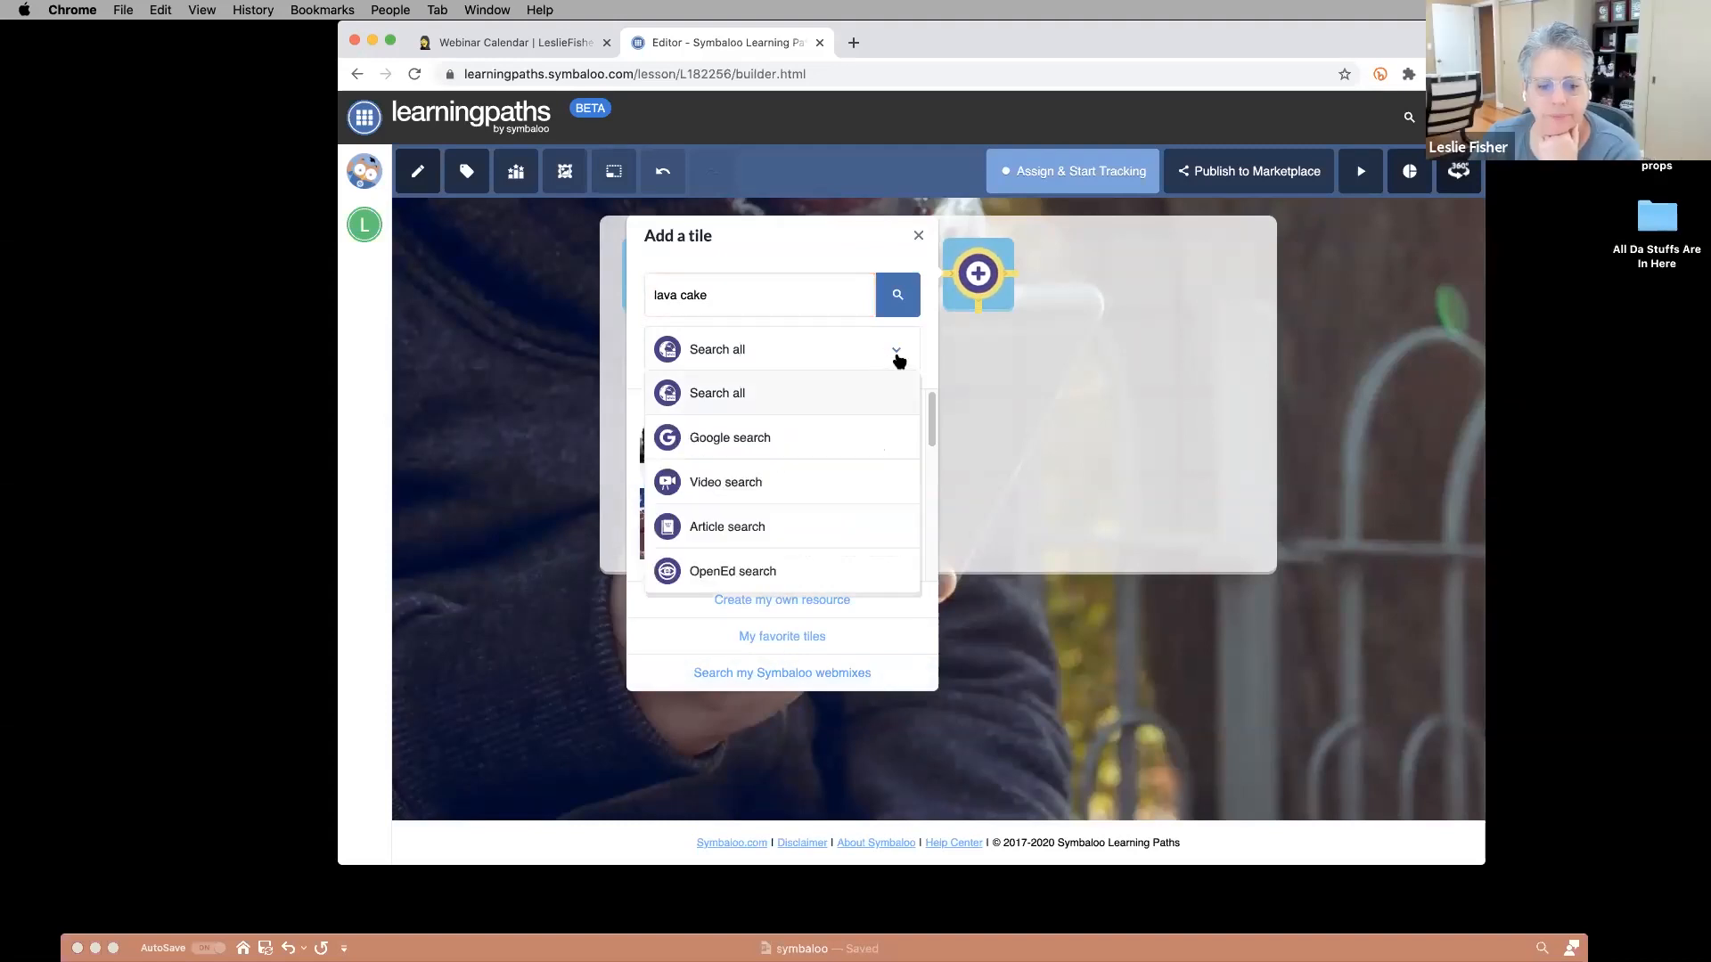
click(917, 235)
click(917, 236)
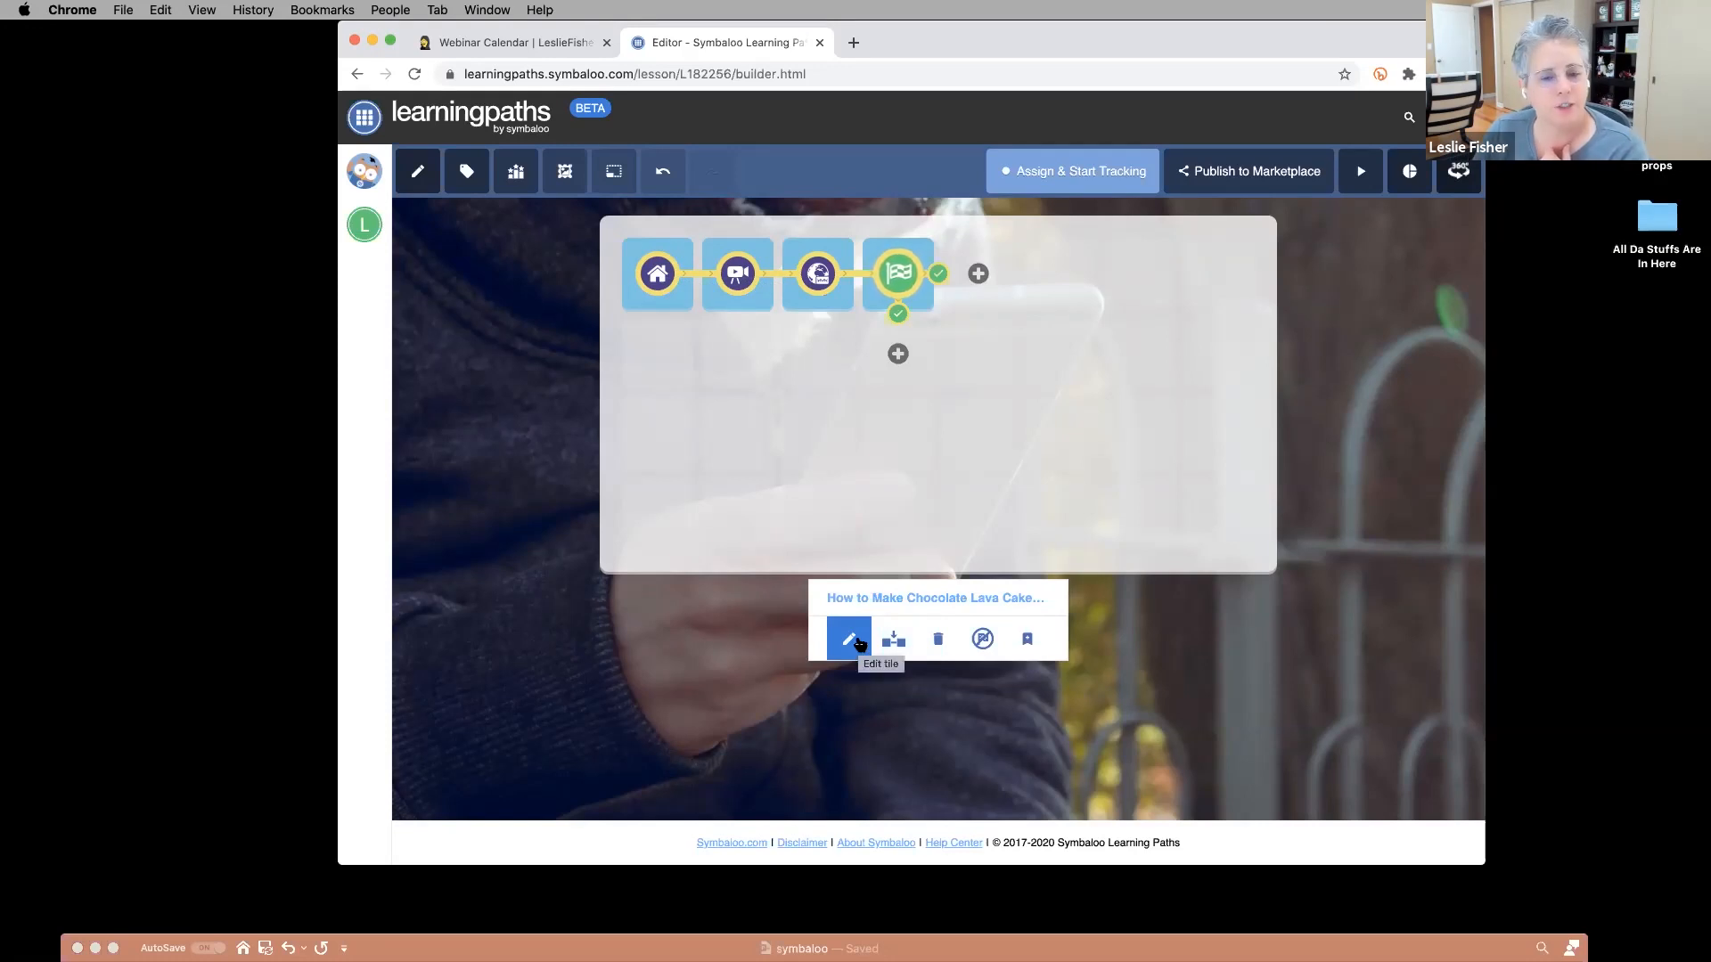
mouse_move(894, 643)
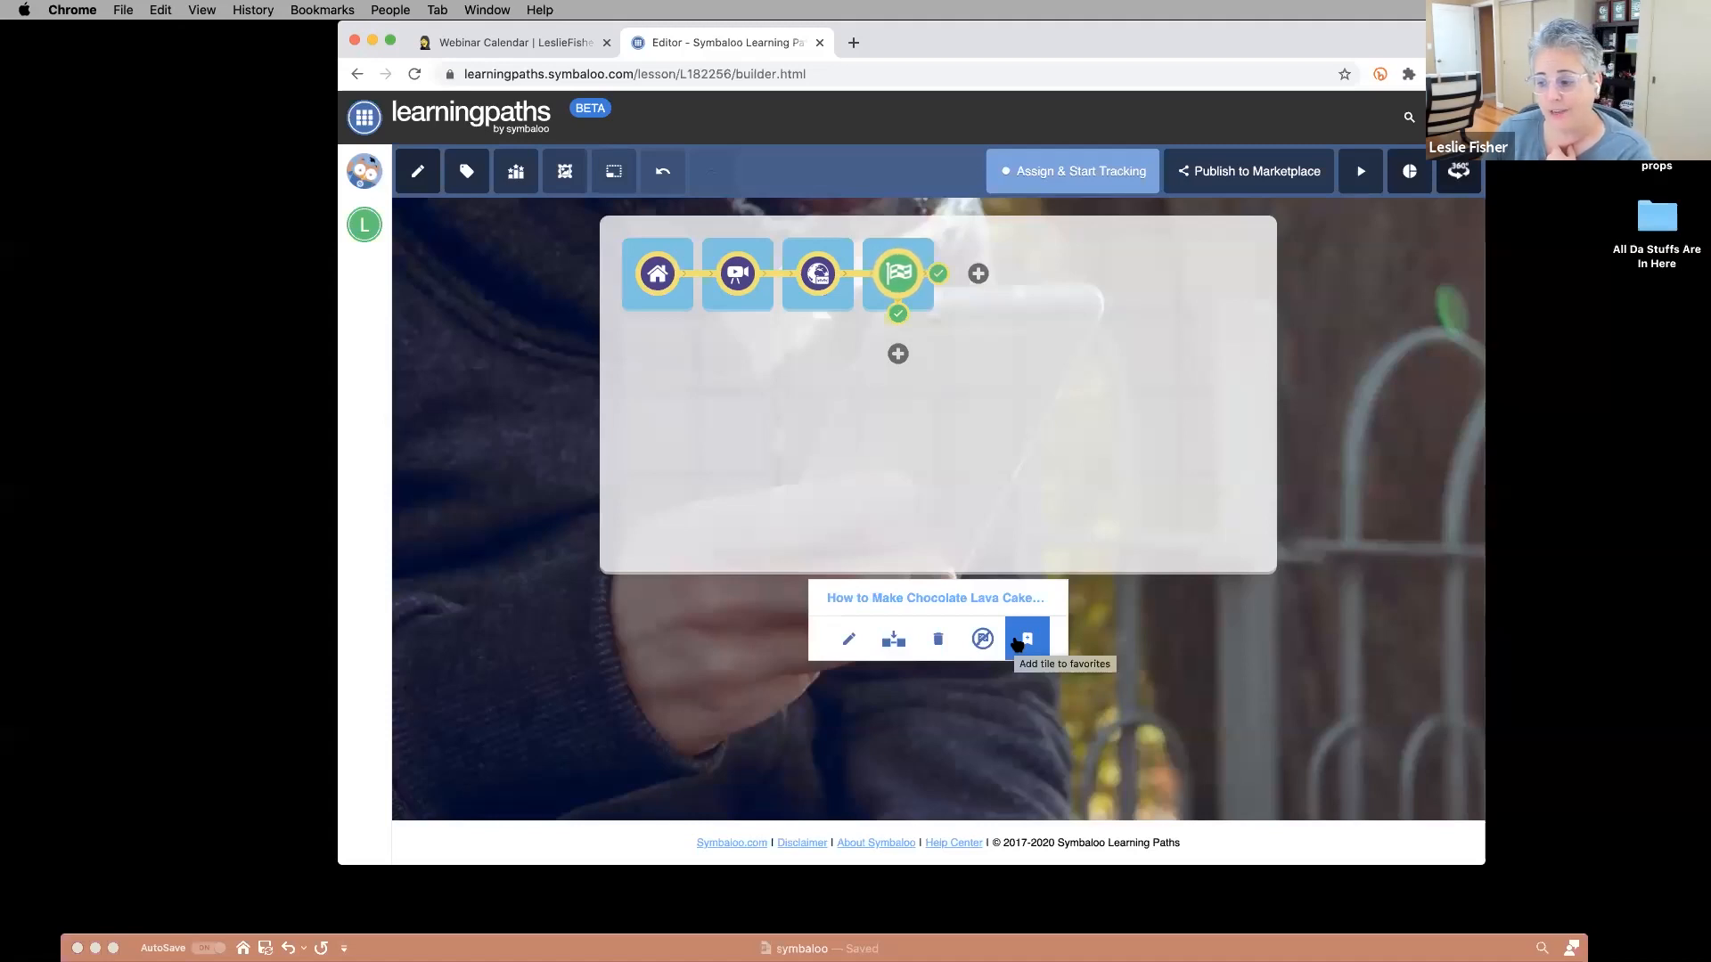
click(898, 354)
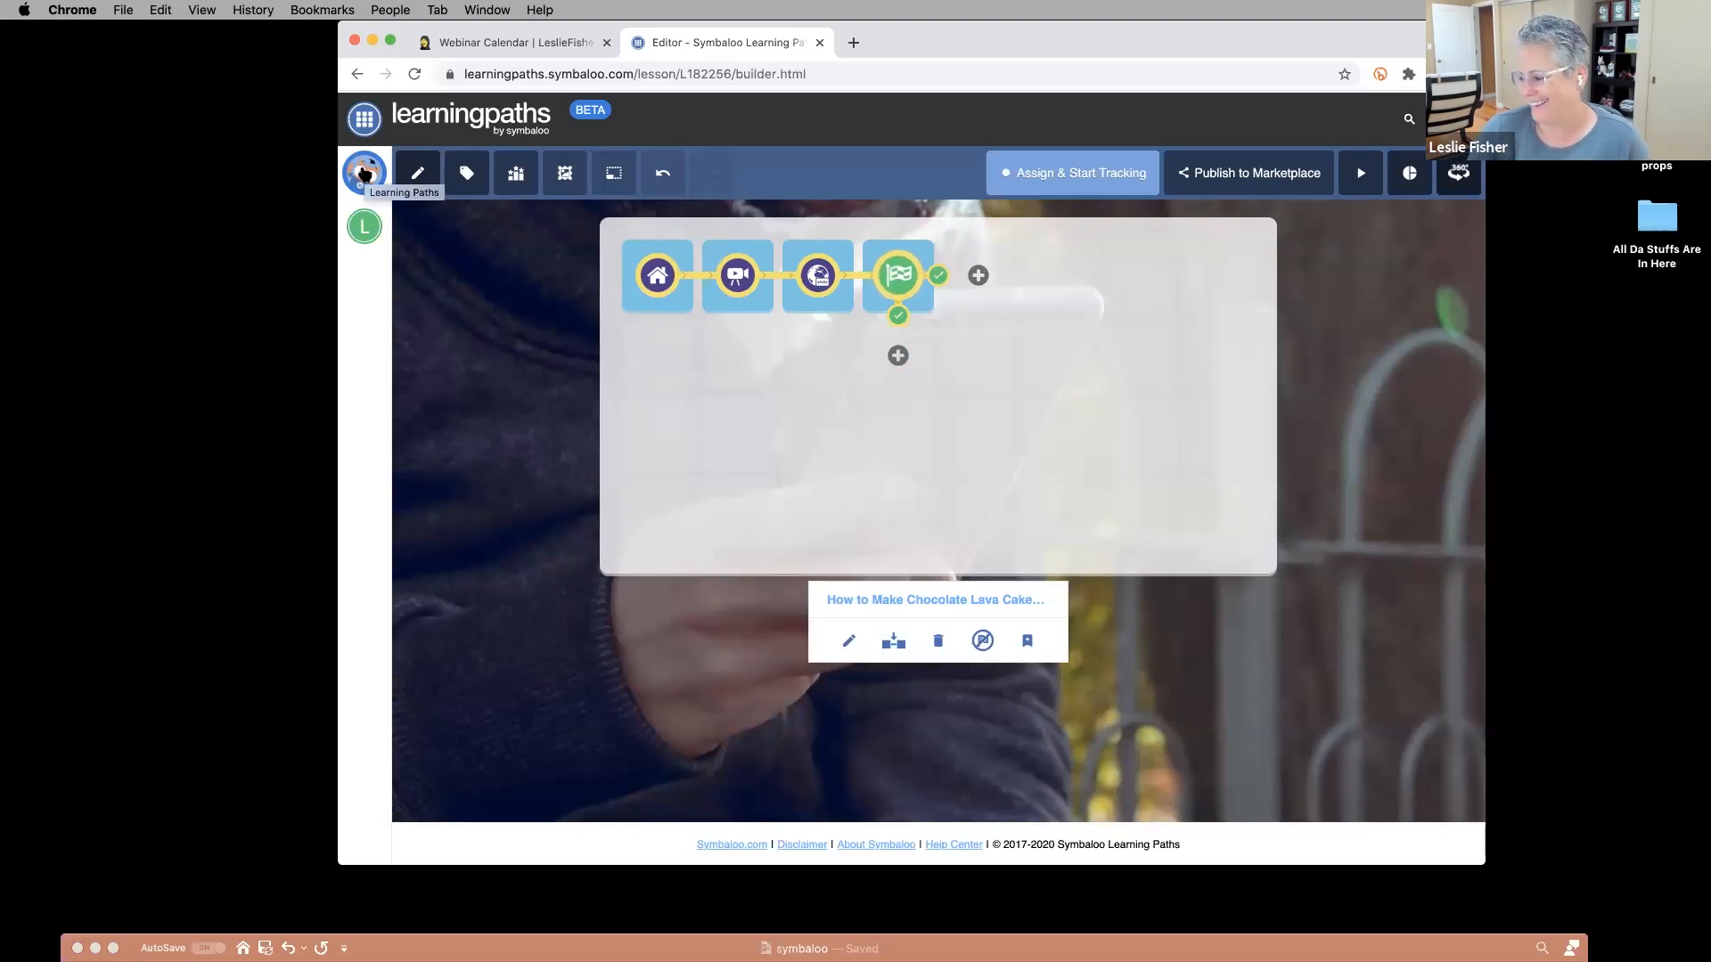
Open the Learning Paths Marketplace, filter it to Elementary (K–5), and browse the resulting paths.
click(365, 172)
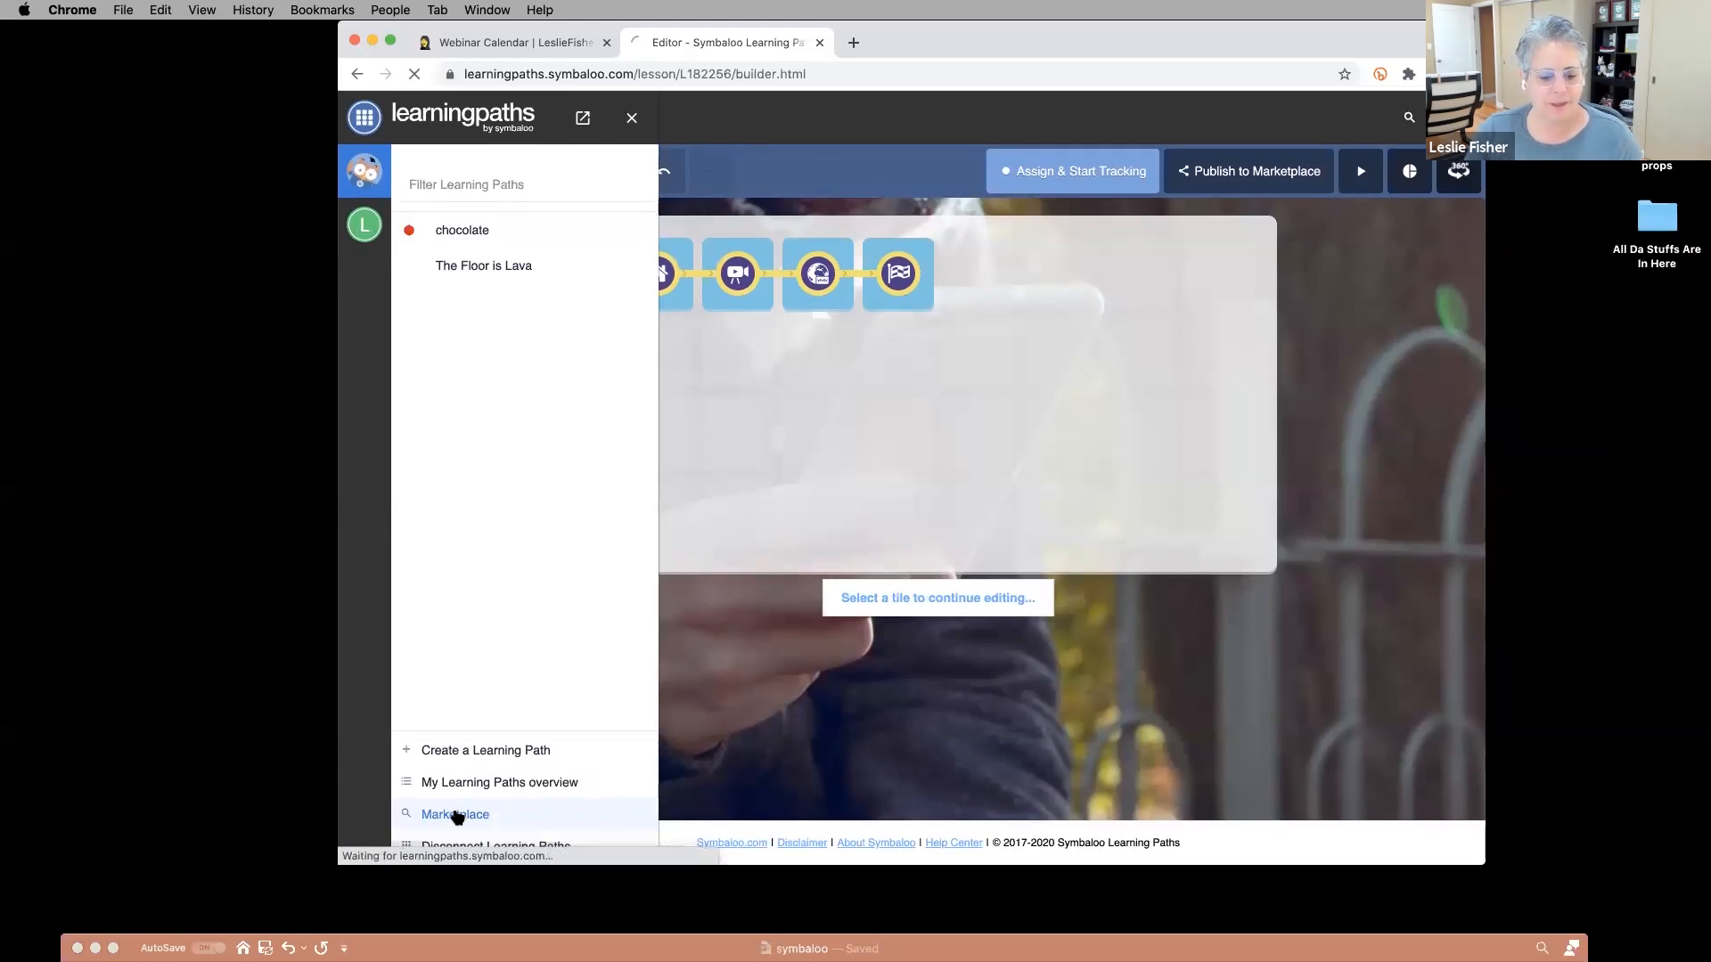
click(457, 816)
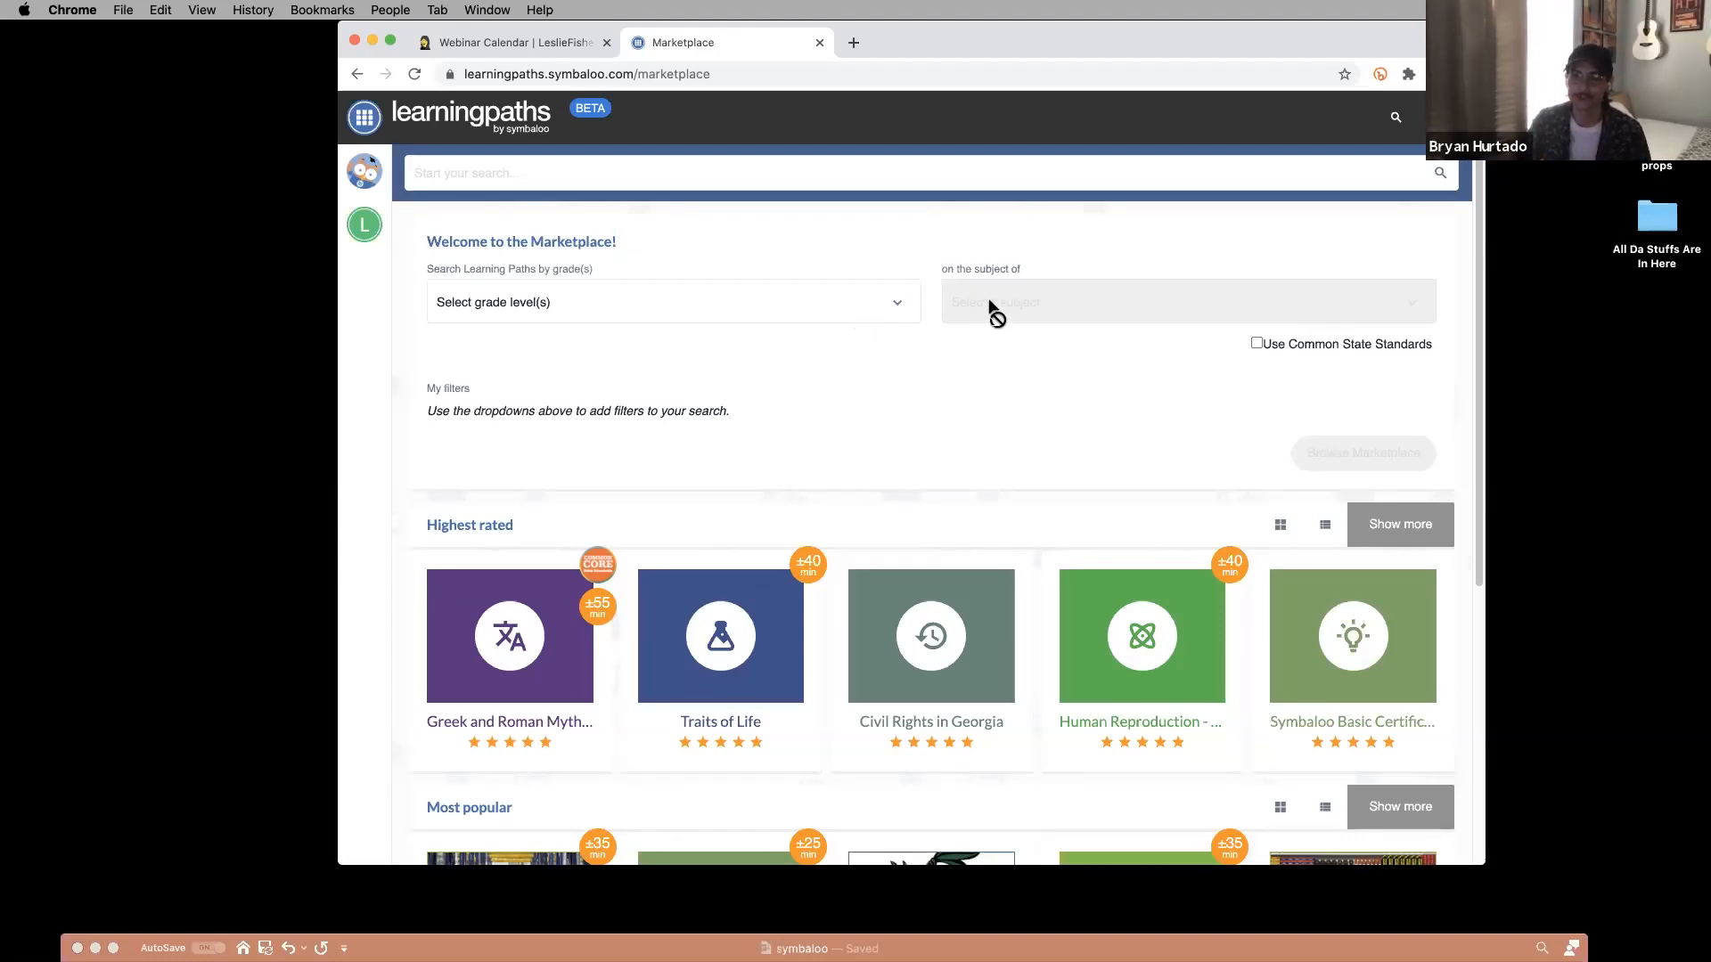
click(768, 313)
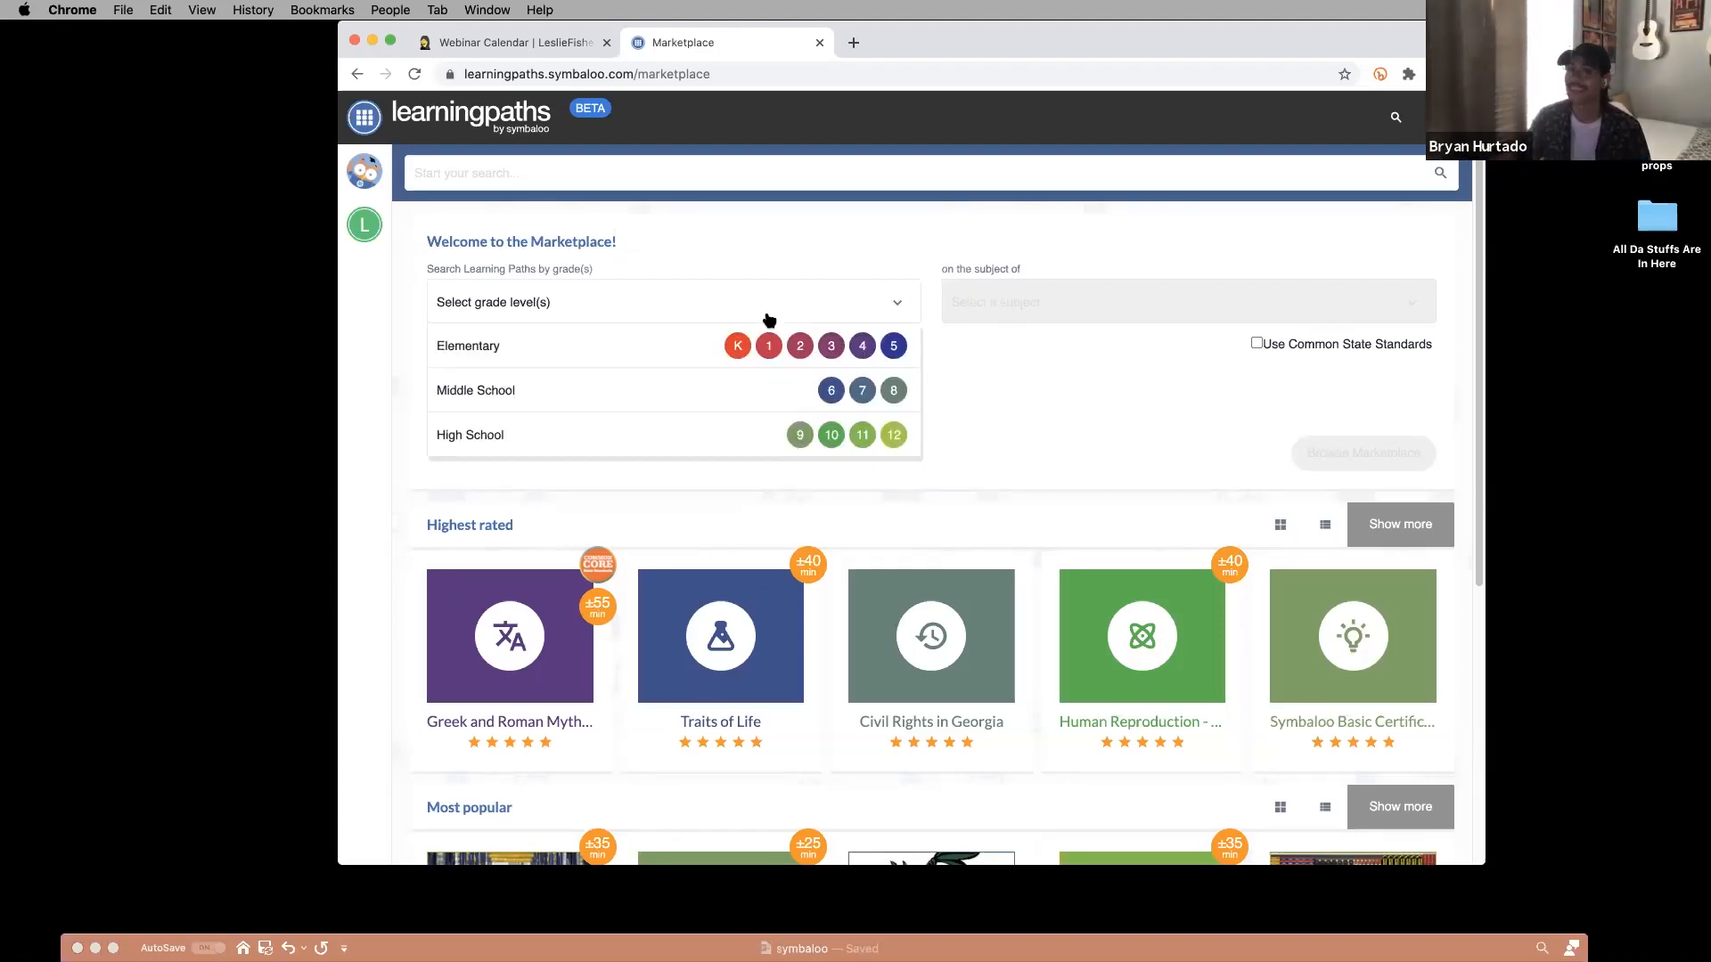
click(643, 349)
scroll(824, 442, down, 3)
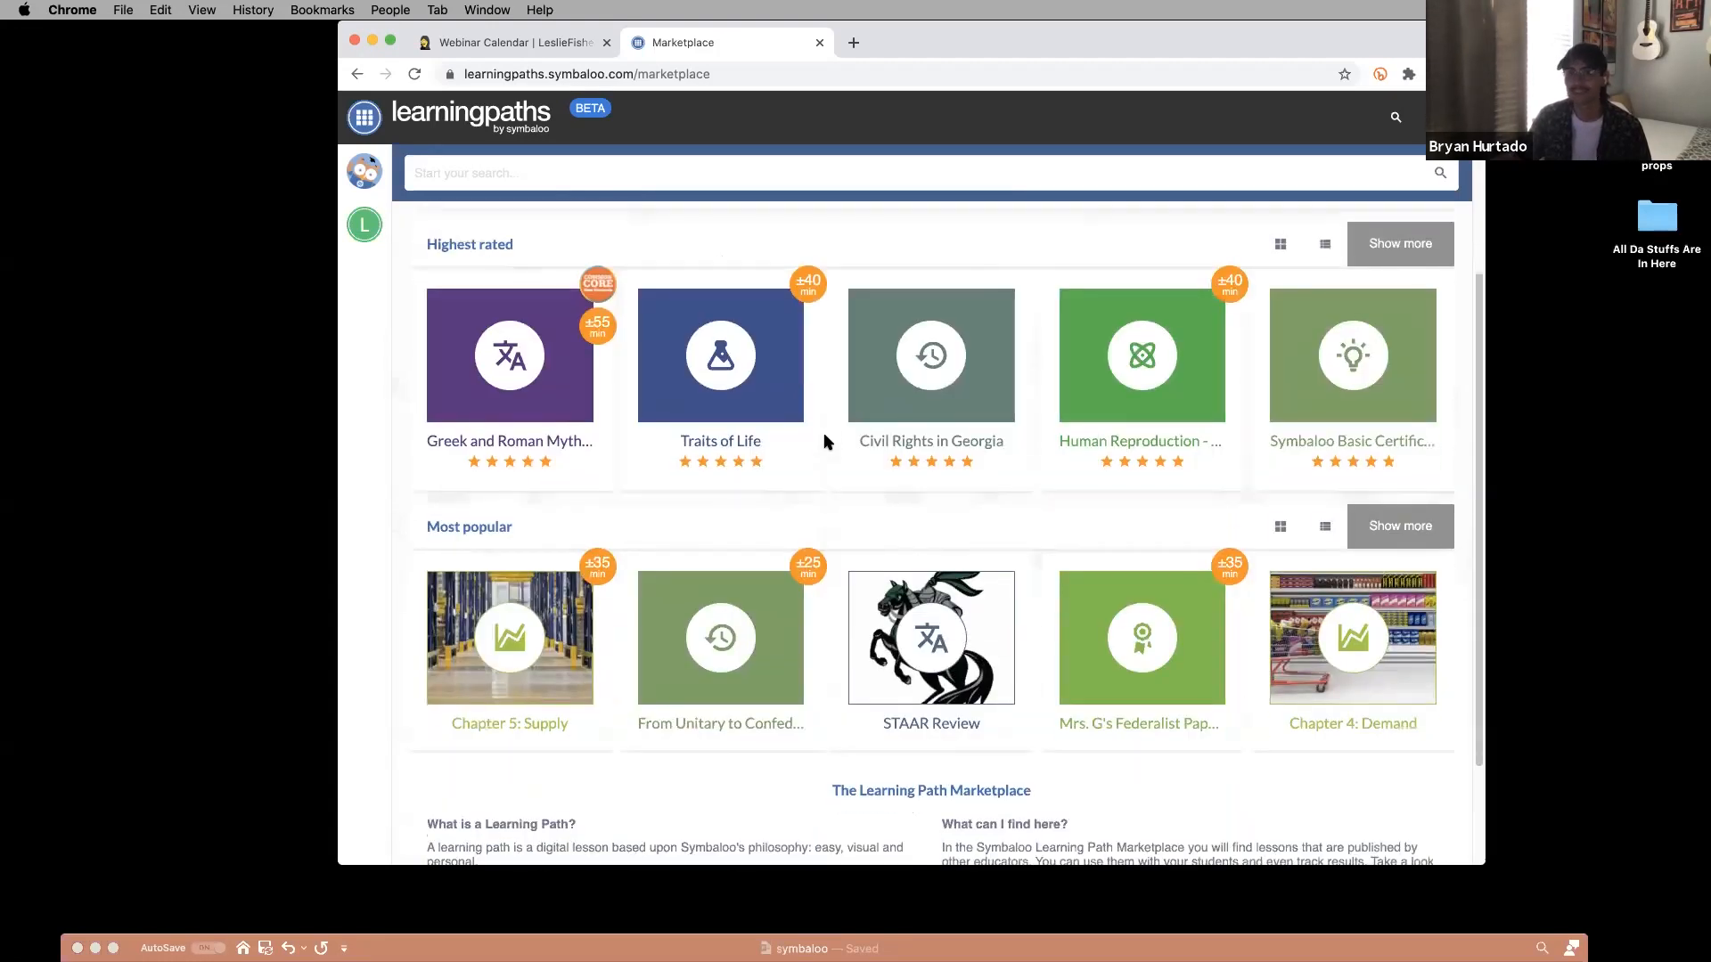
scroll(824, 442, up, 1)
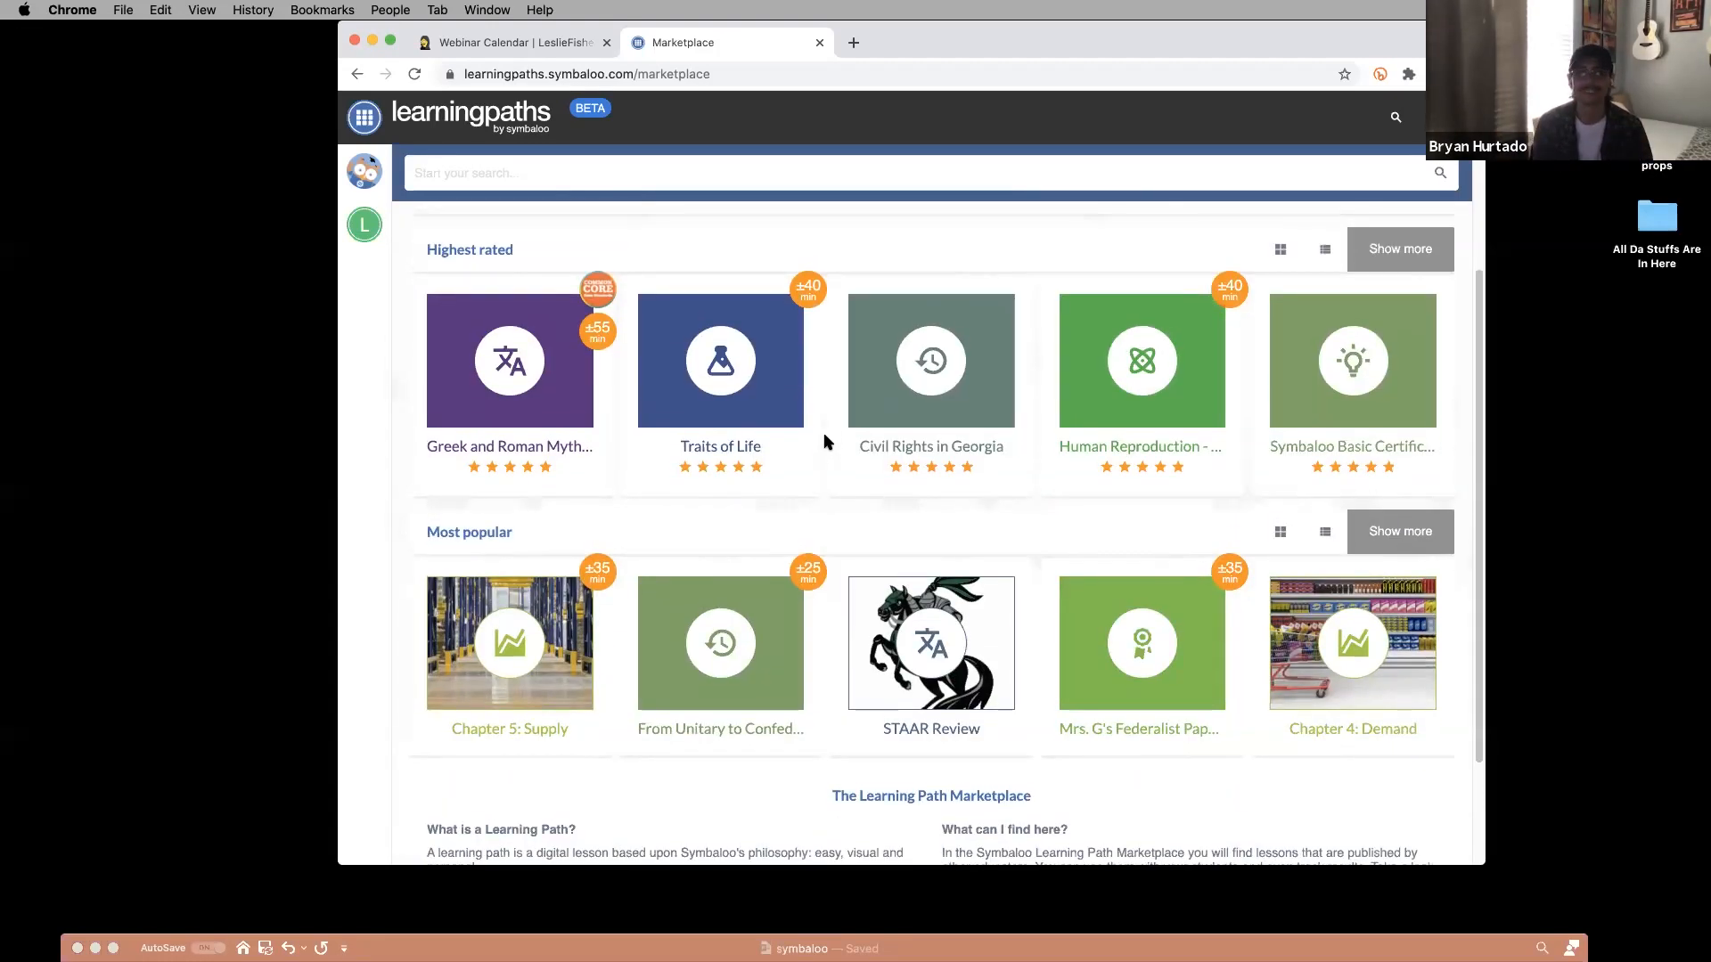
scroll(824, 442, up, 2)
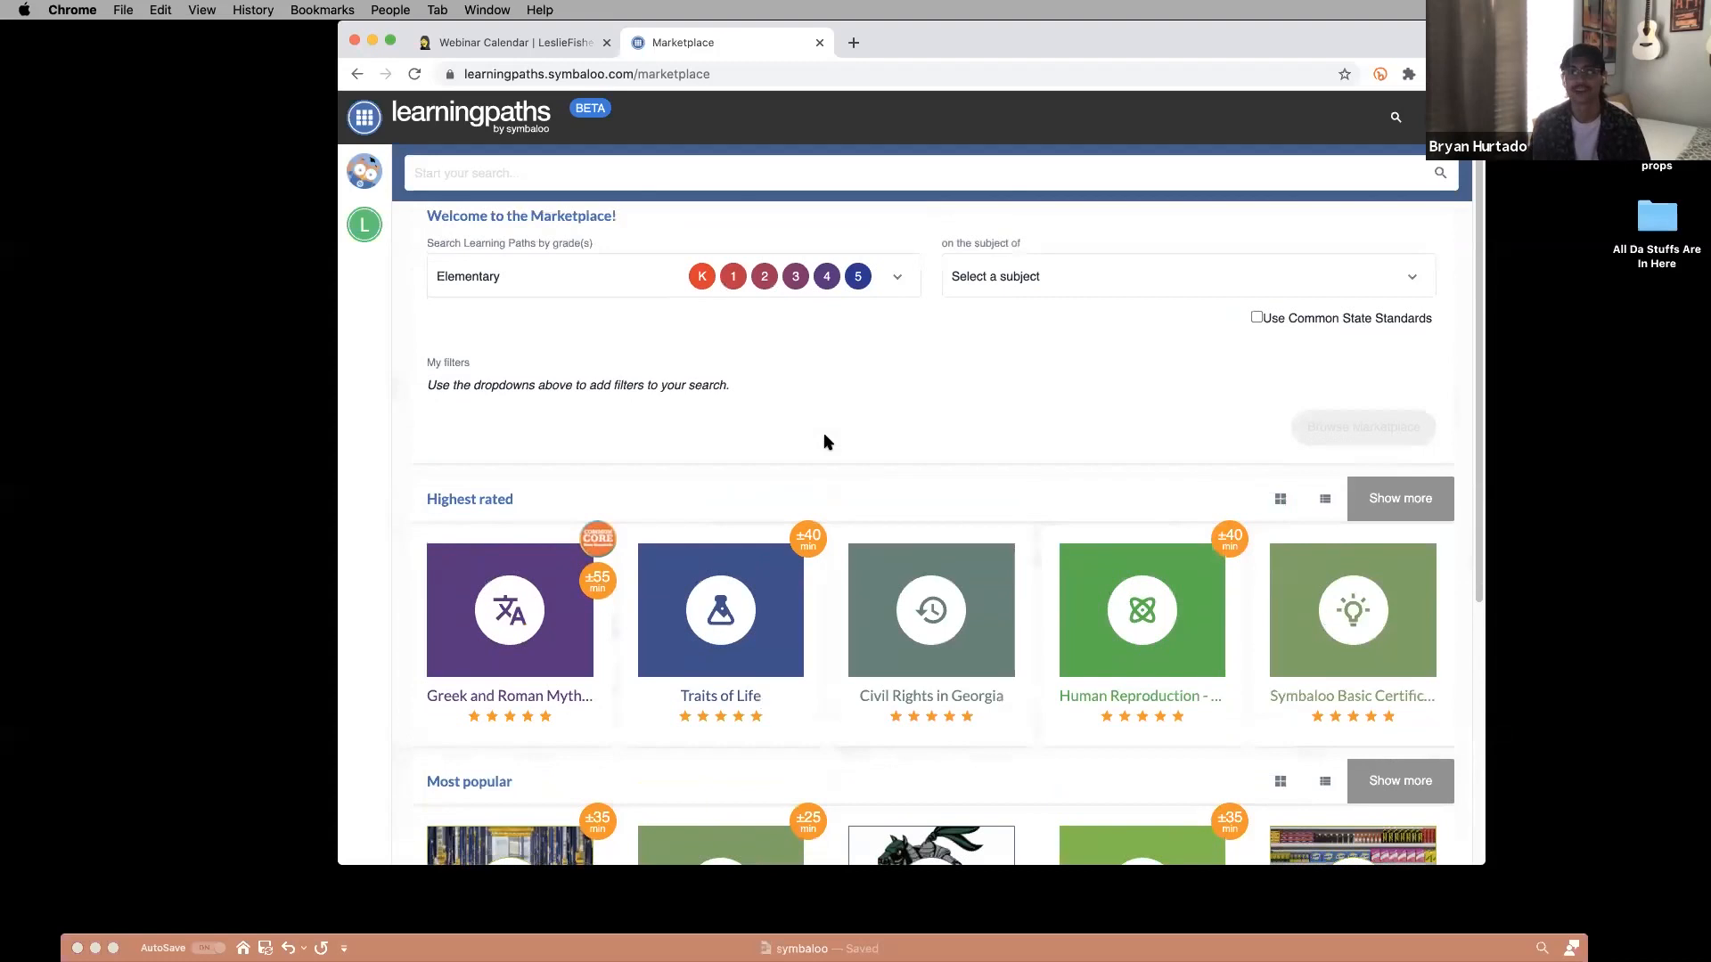
scroll(824, 442, down, 4)
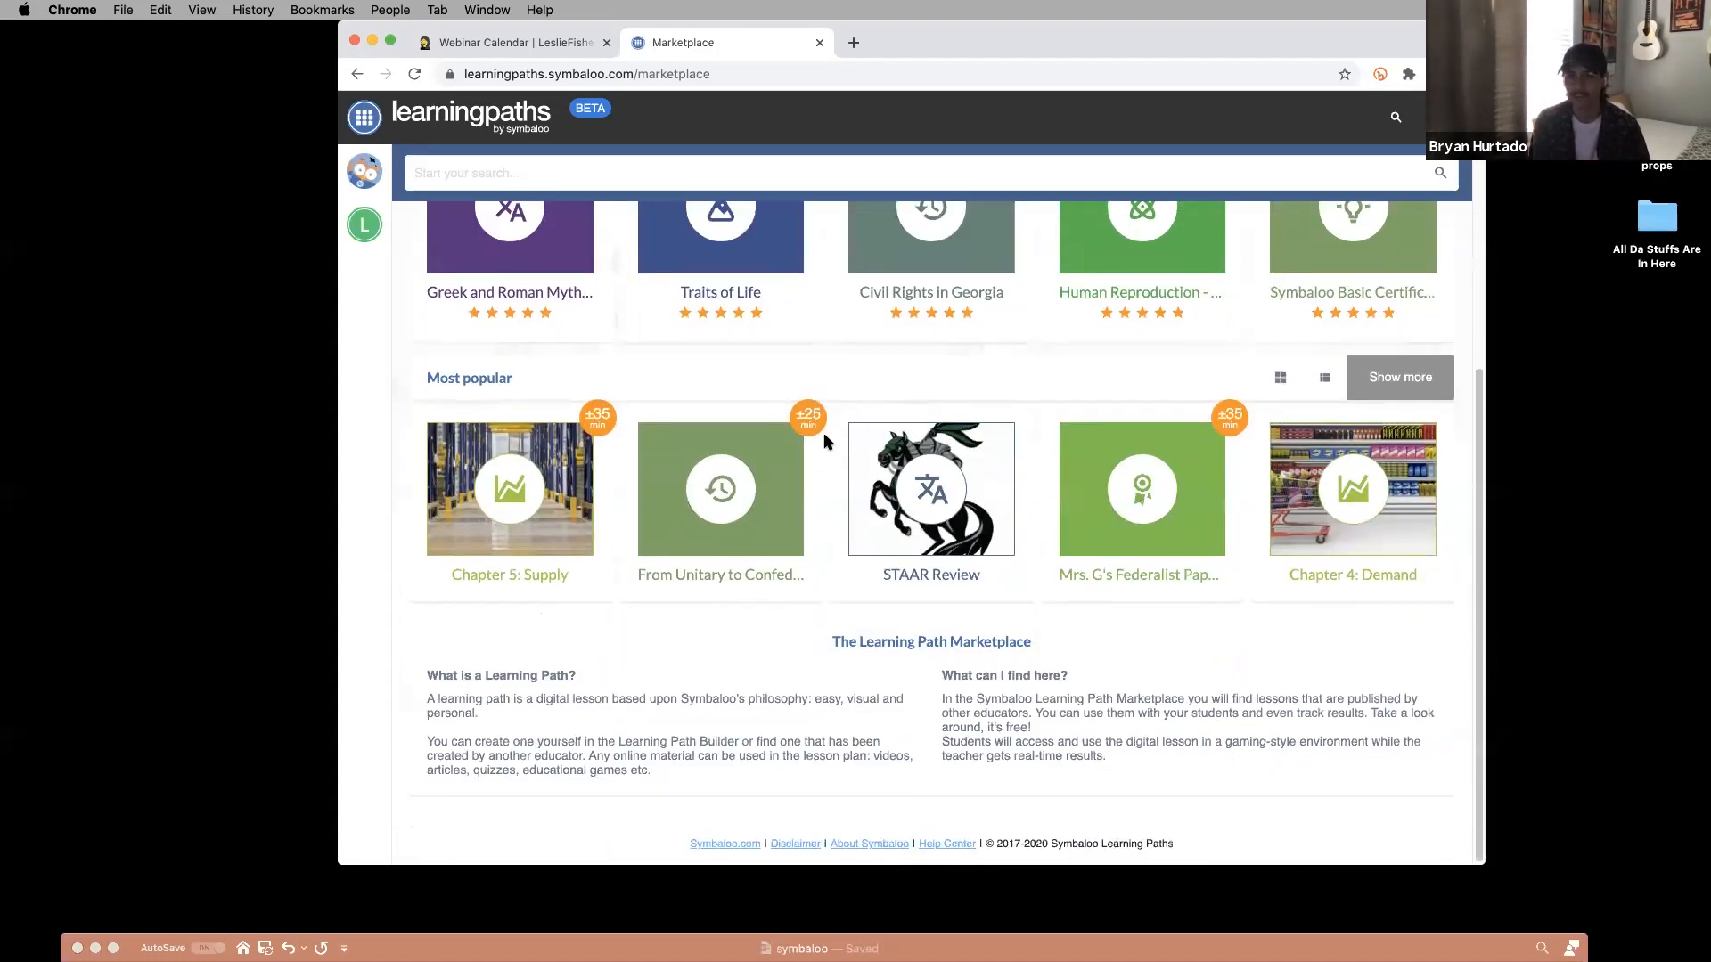
scroll(825, 442, up, 3)
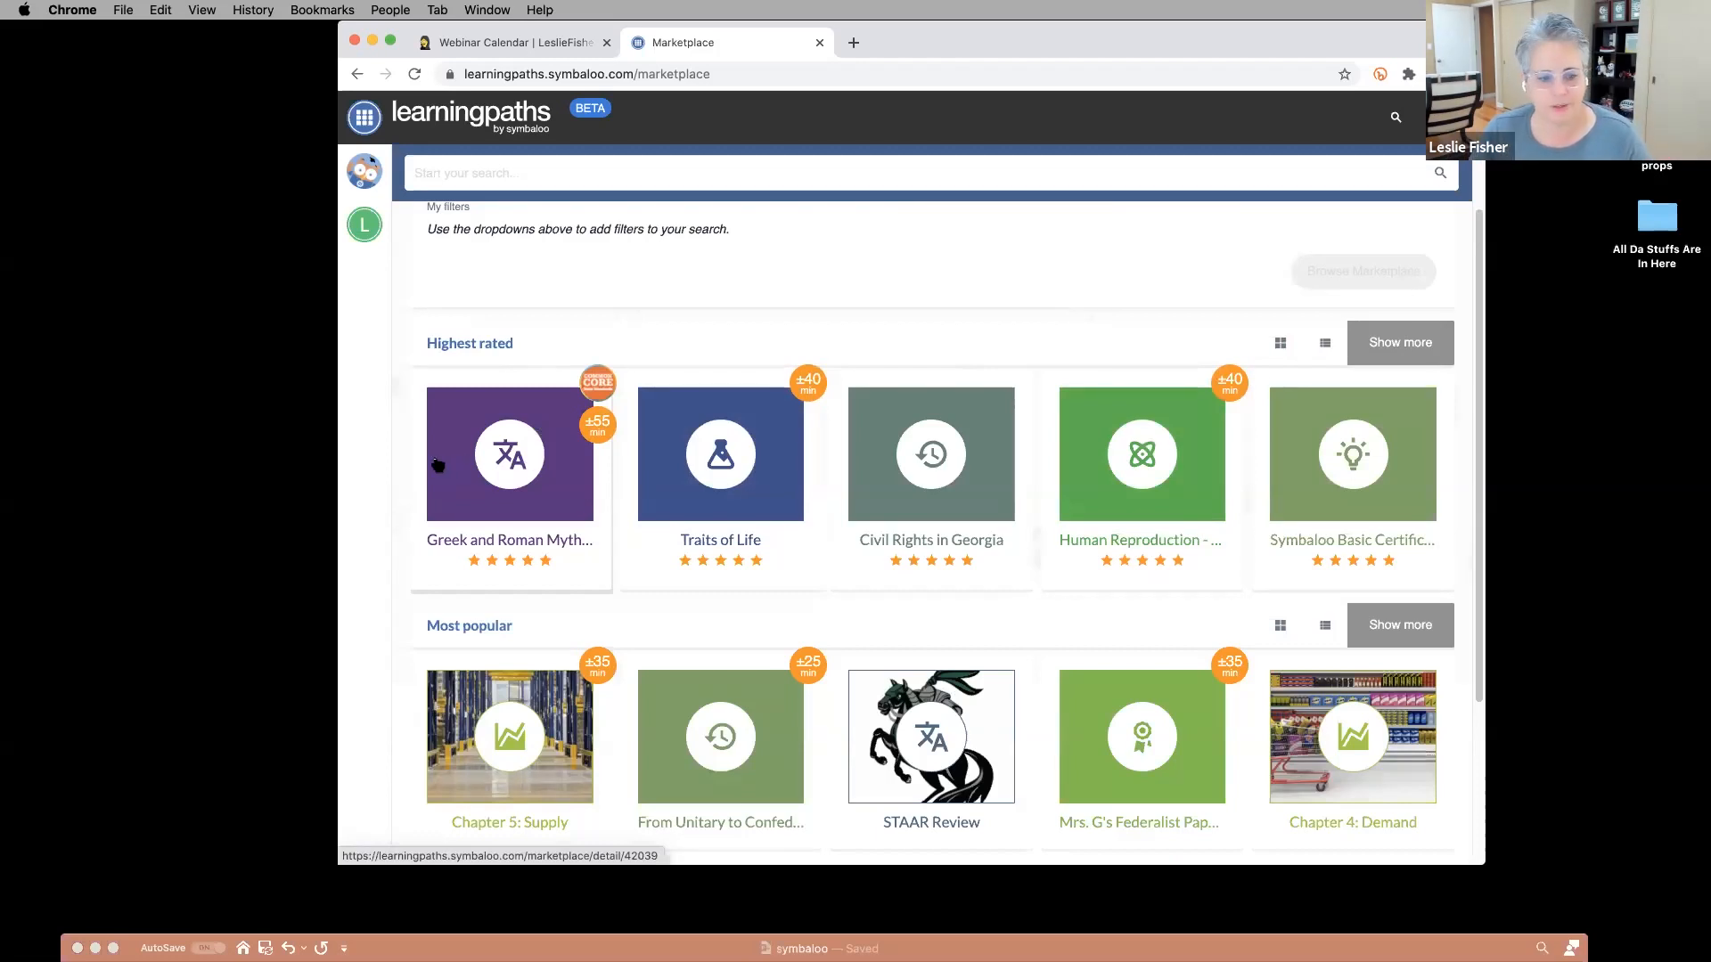
scroll(547, 533, down, 3)
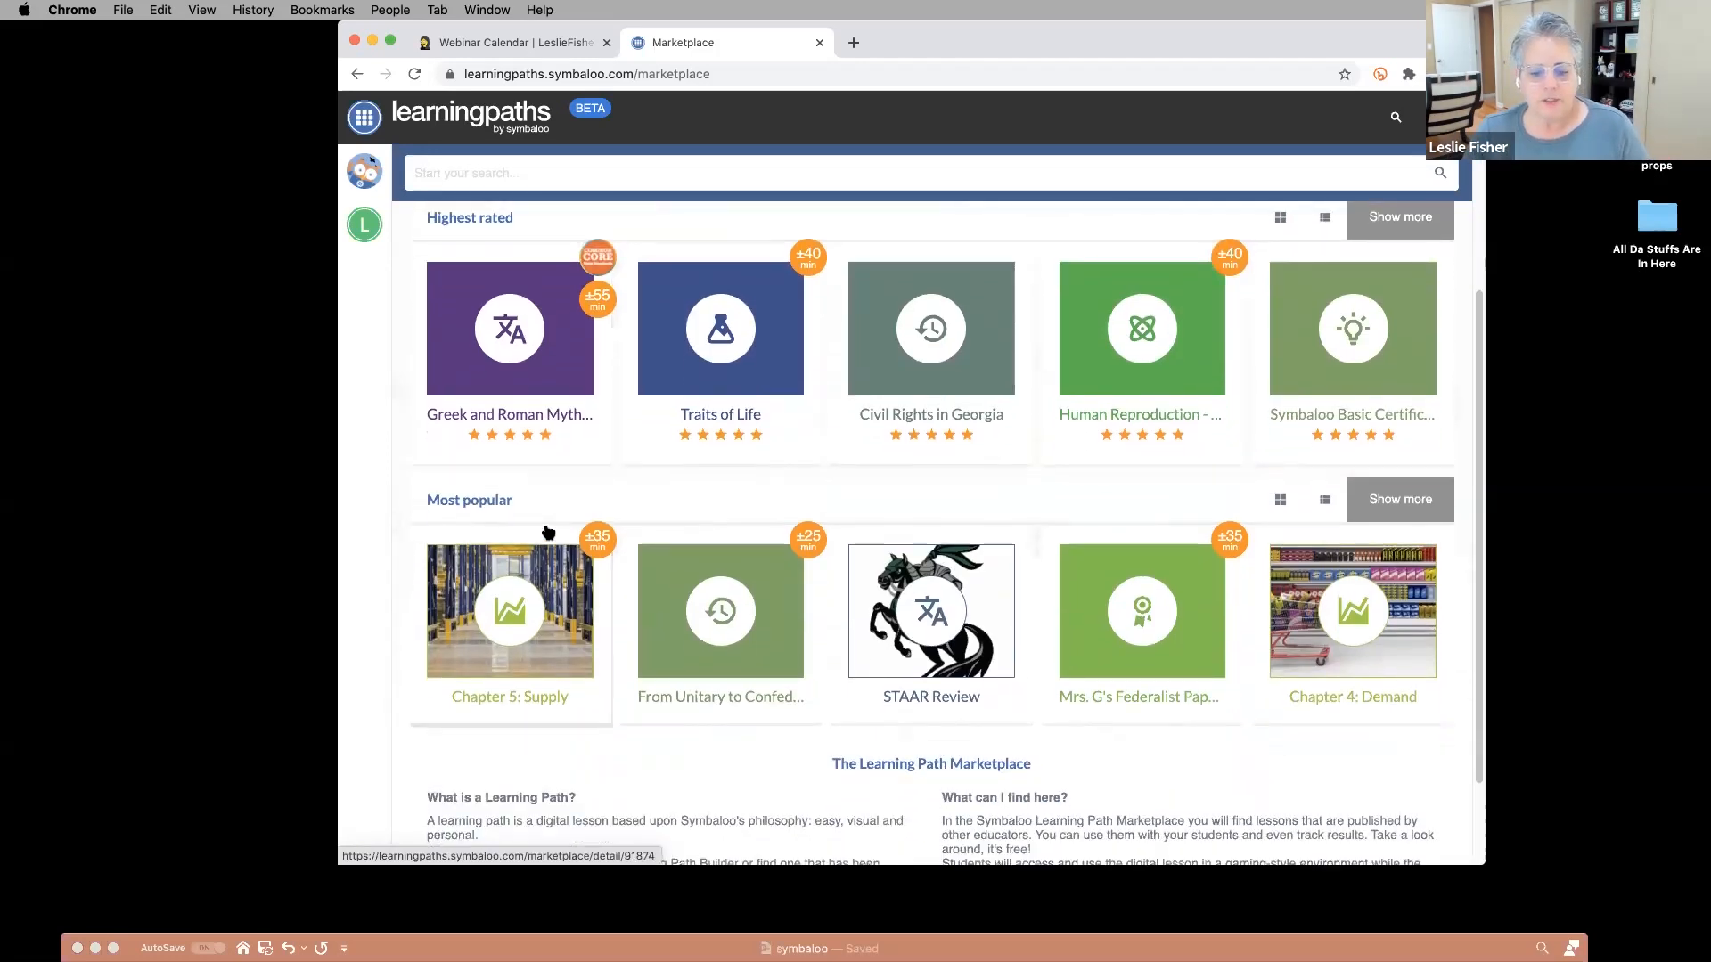
scroll(539, 534, up, 2)
Preview the Greek and Roman Mythology and Vocabulary path, then add it to my account.
click(501, 427)
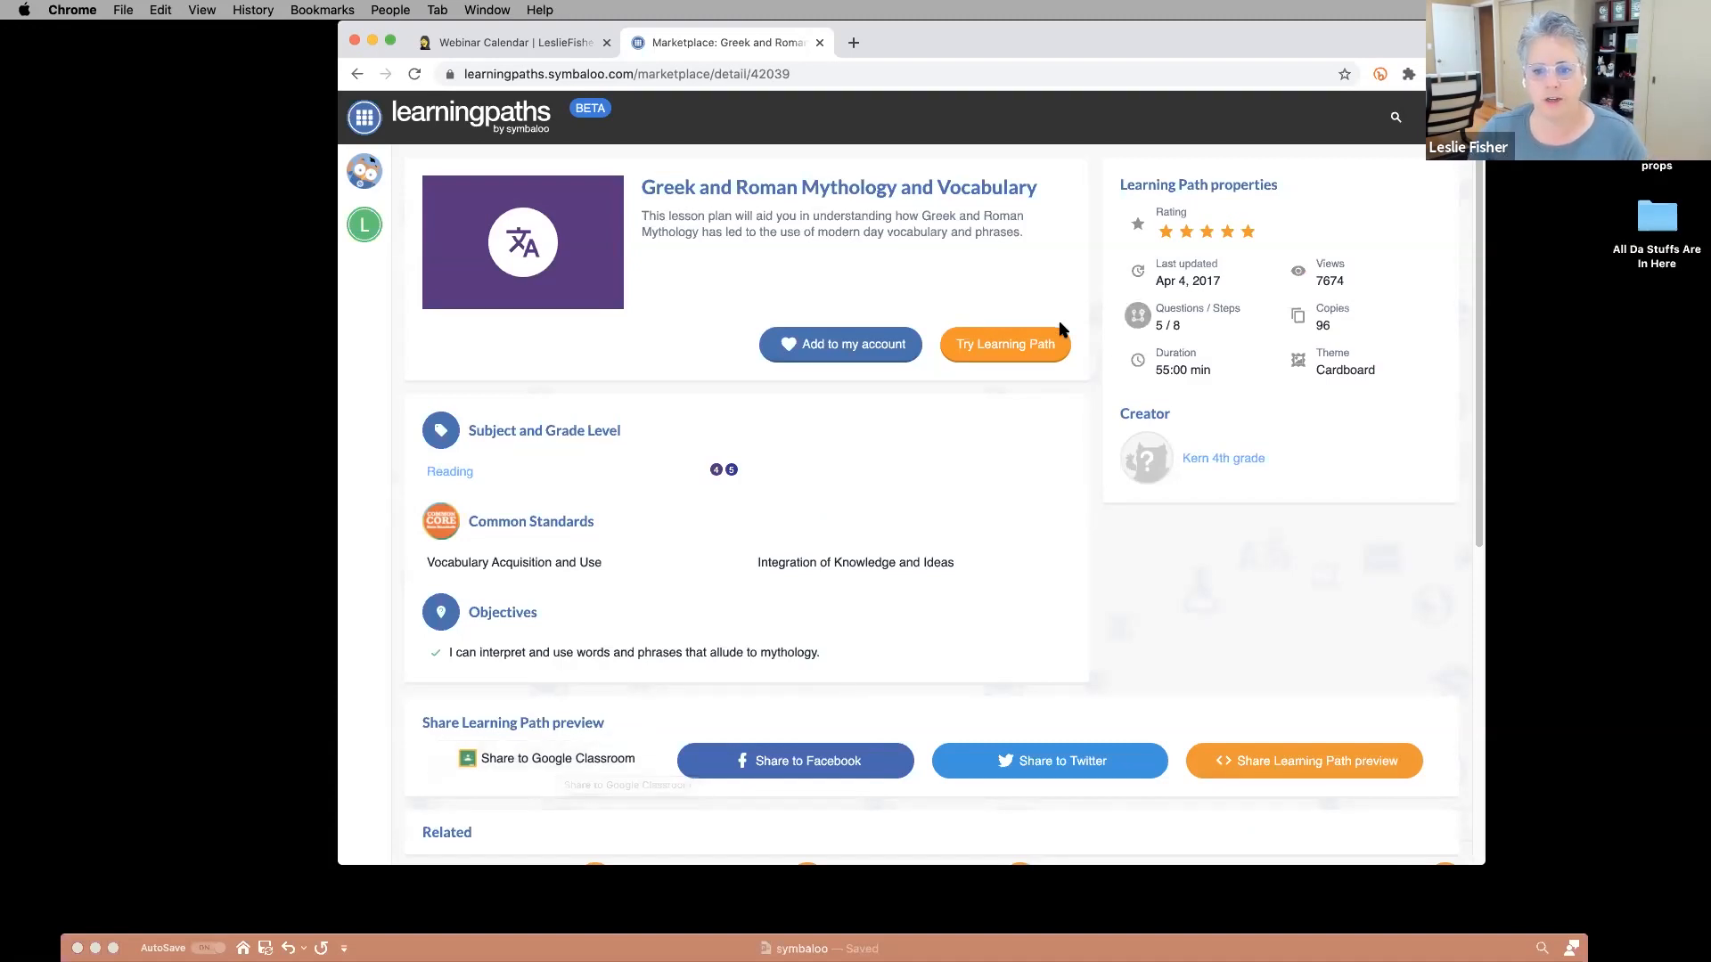
click(1016, 344)
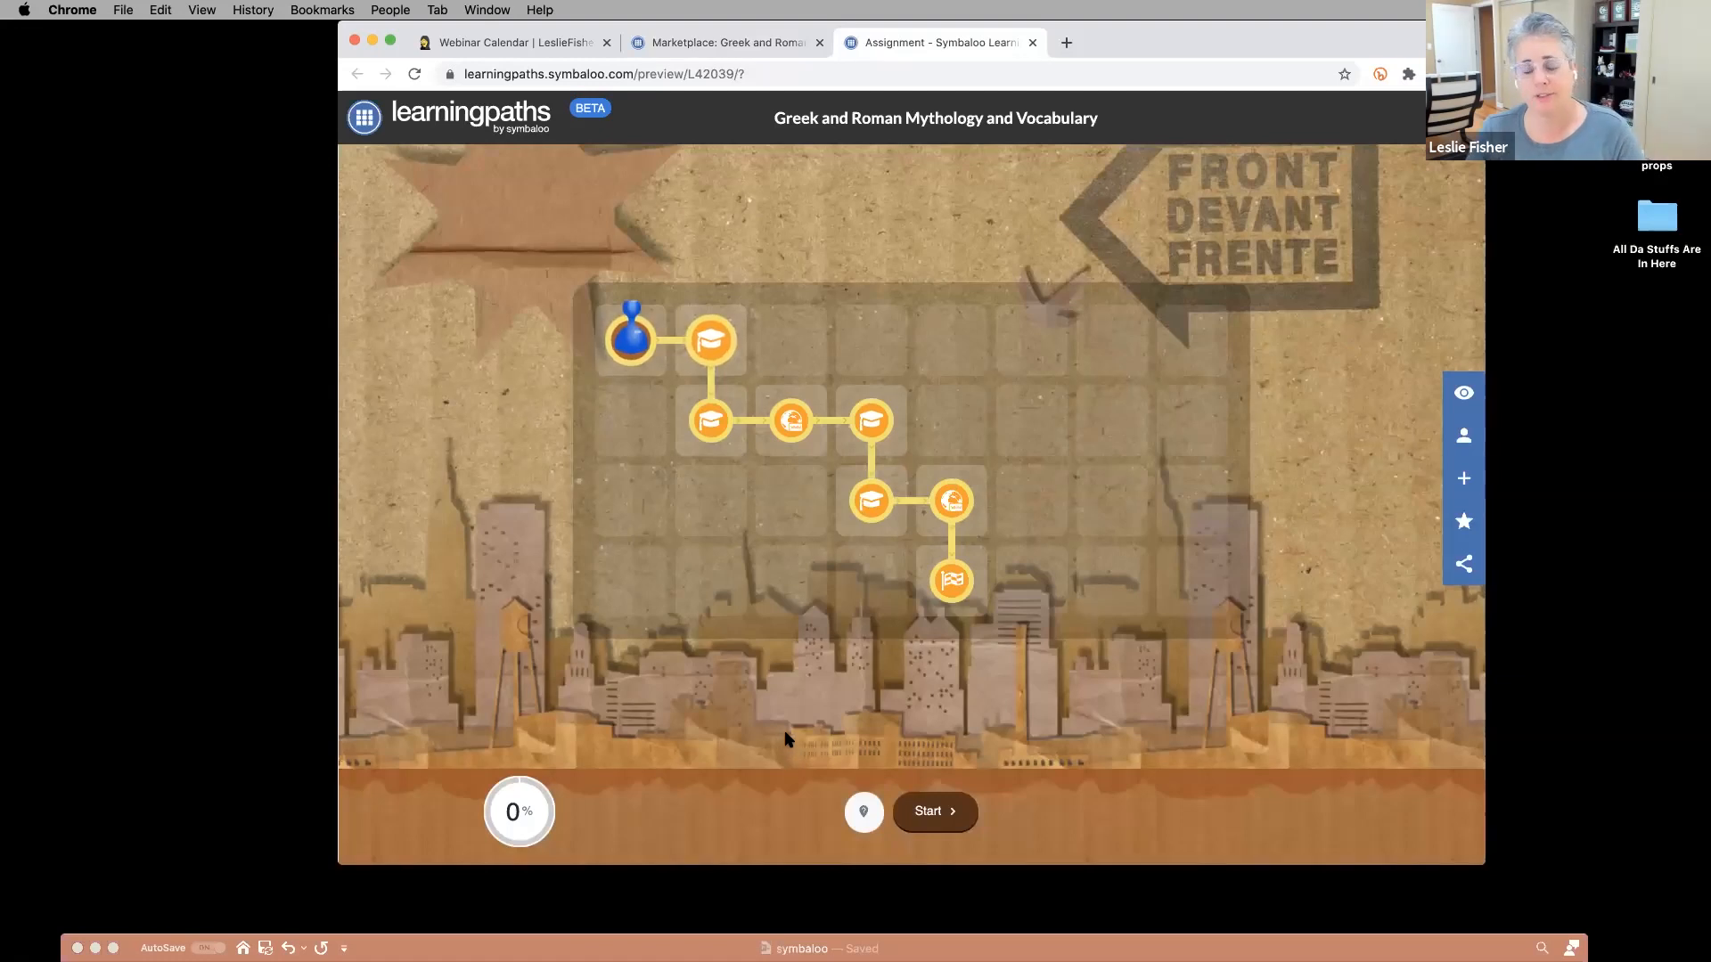
click(655, 42)
click(880, 346)
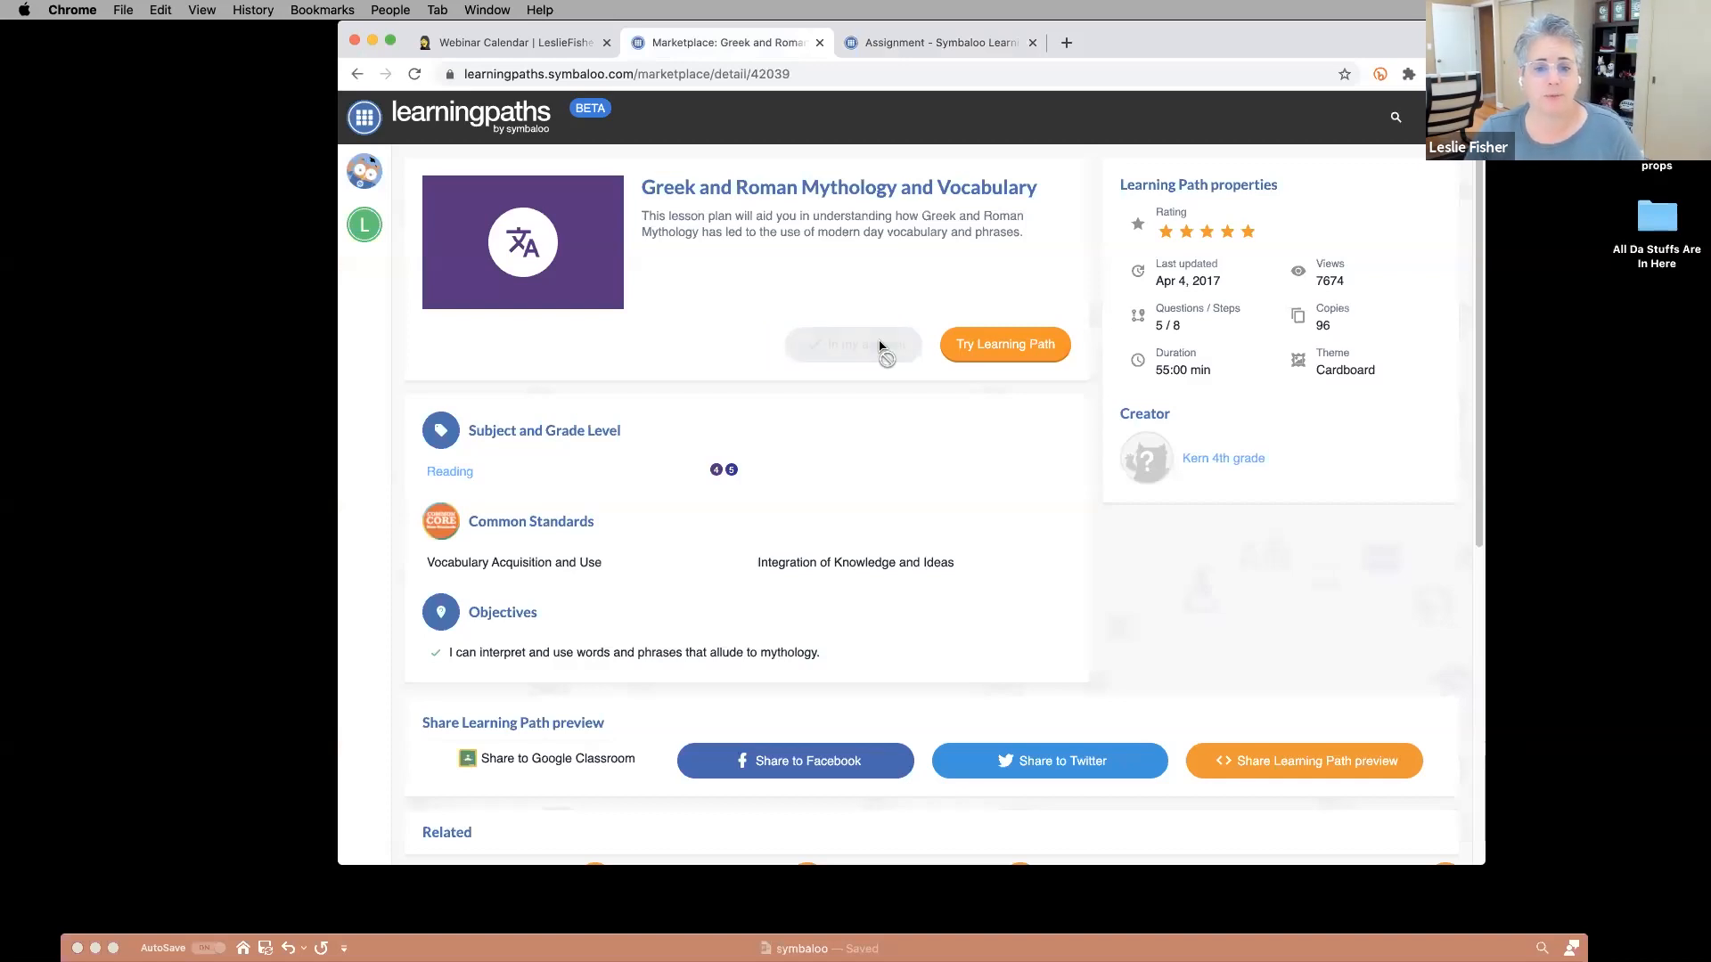
Pick The Floor is Lava from the Learning Paths sidebar to edit it.
click(383, 192)
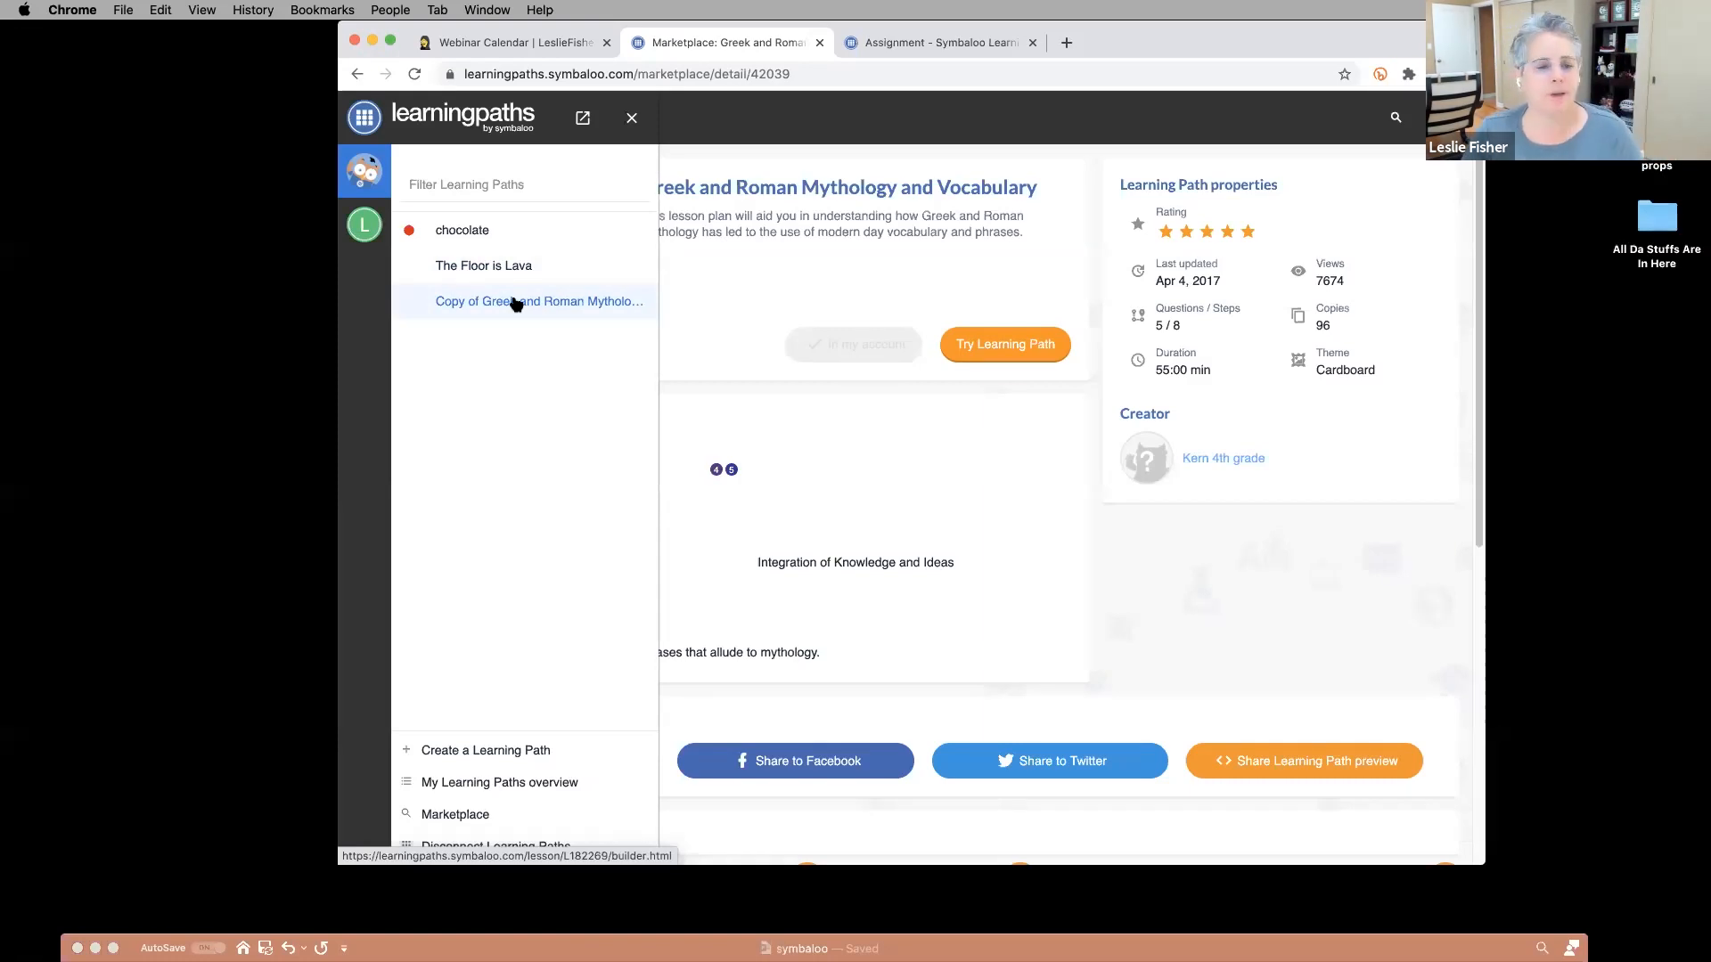
click(498, 266)
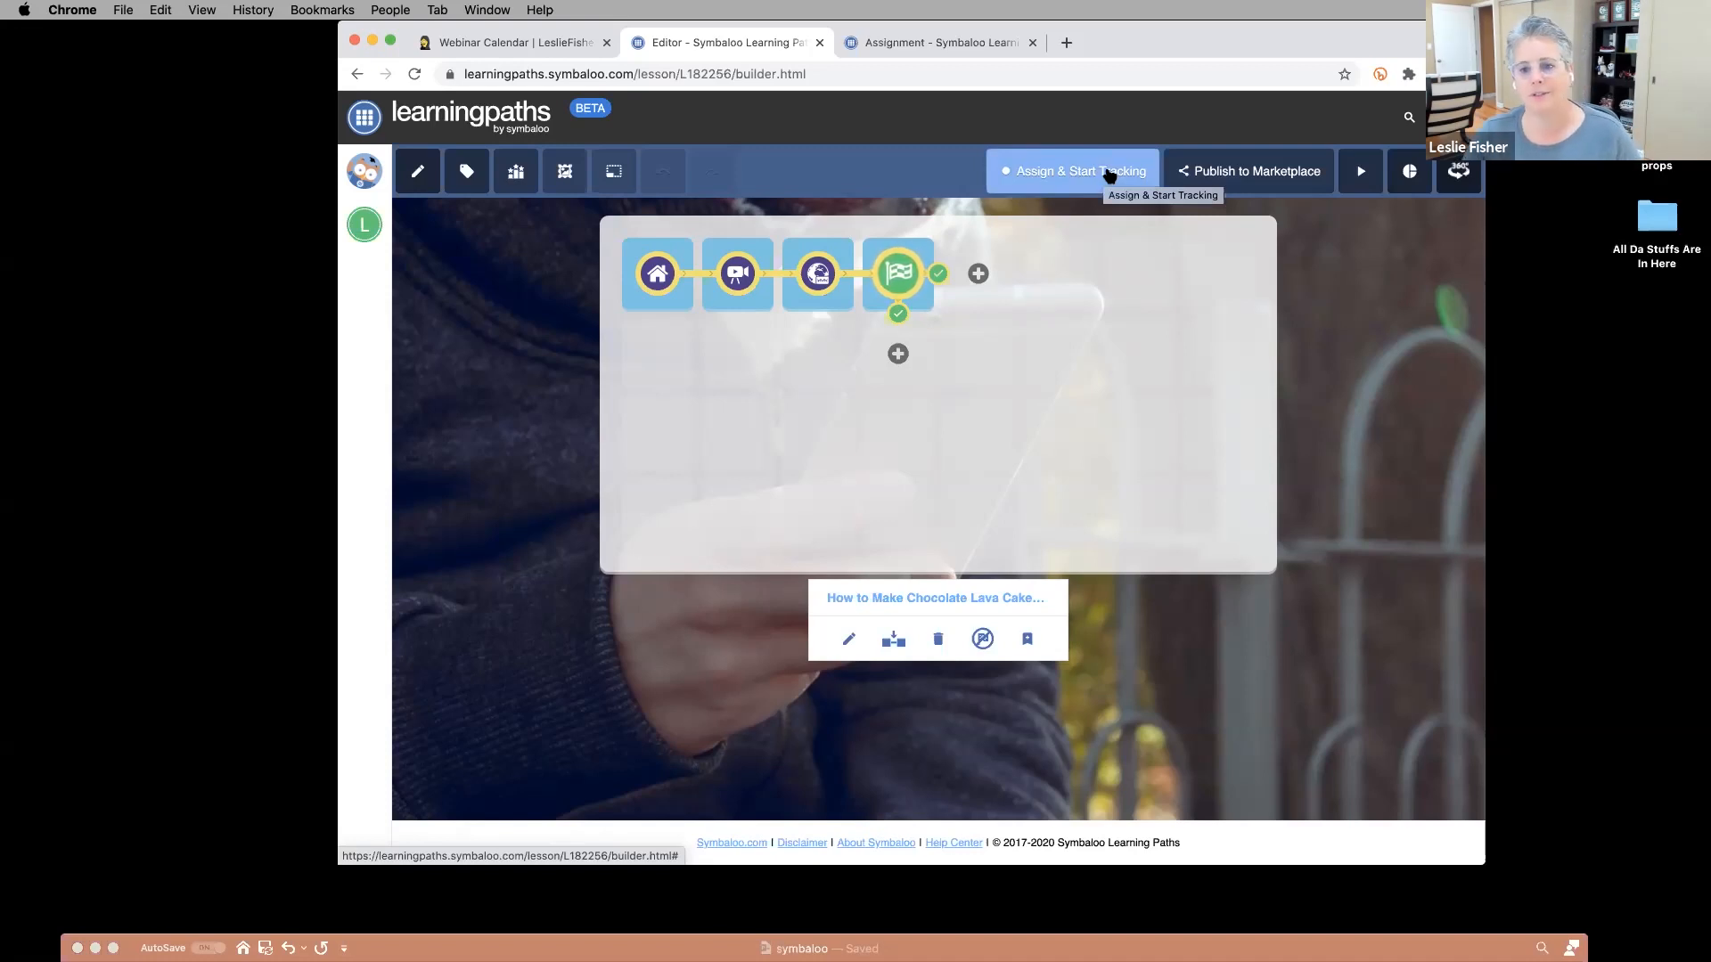
Assign The Floor is Lava with tracking, select its student share link, and close the dialog.
click(1109, 173)
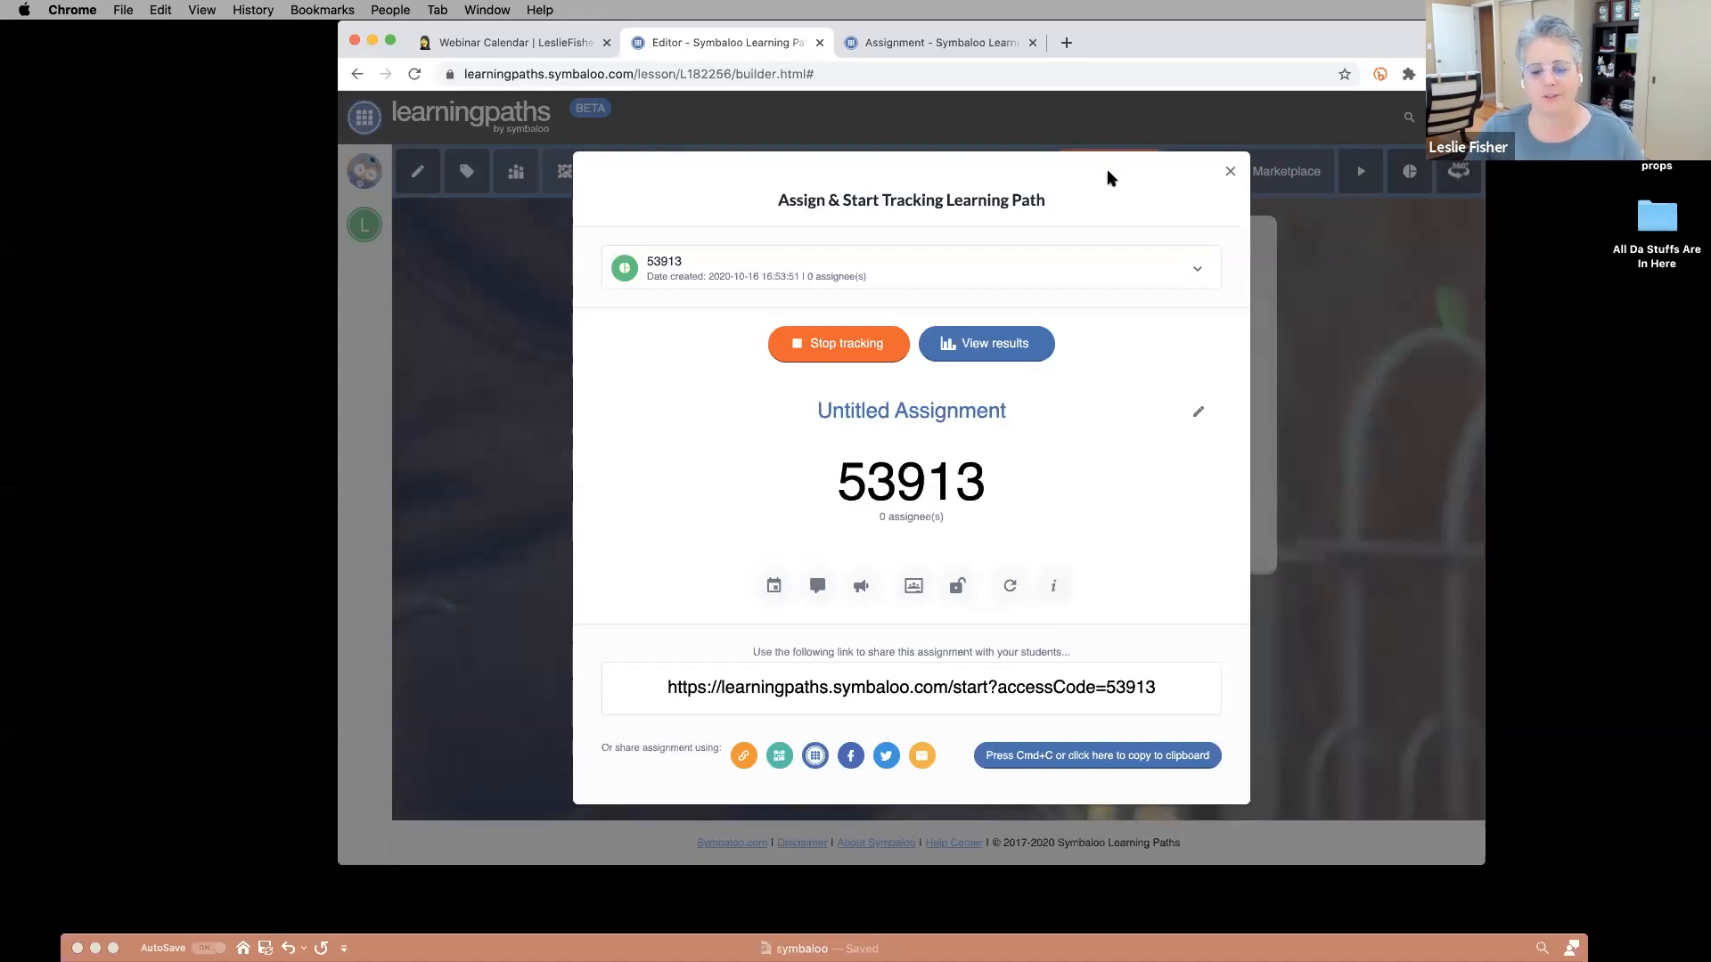
click(896, 690)
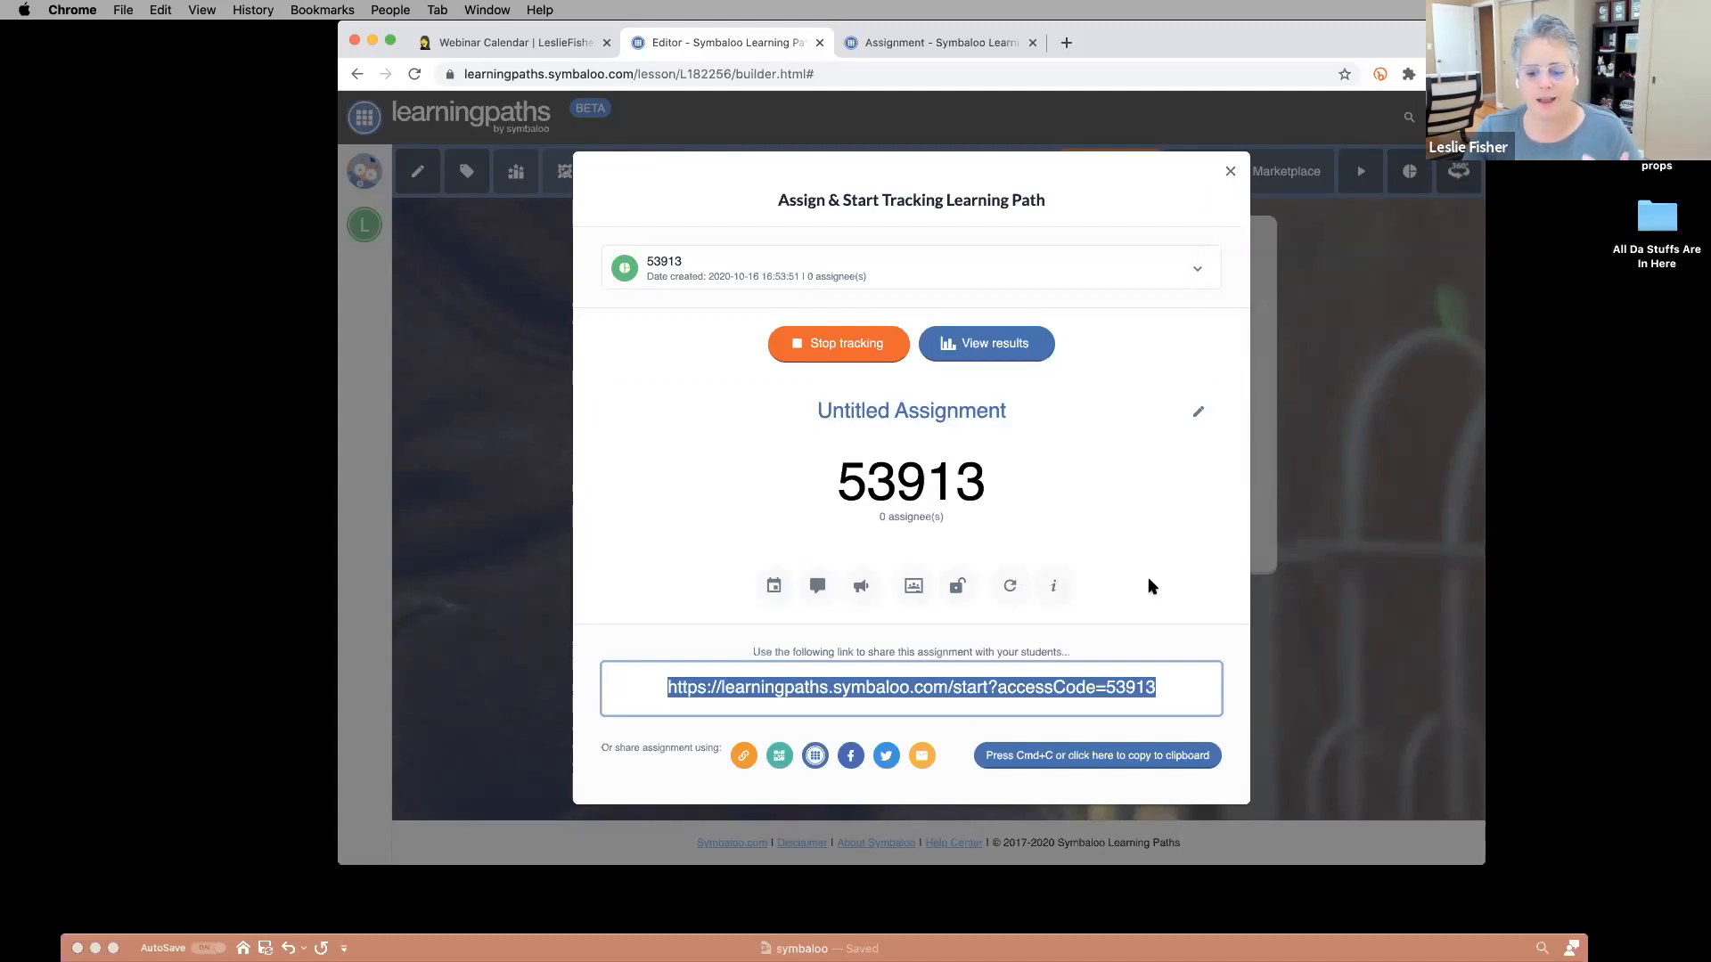
click(1231, 172)
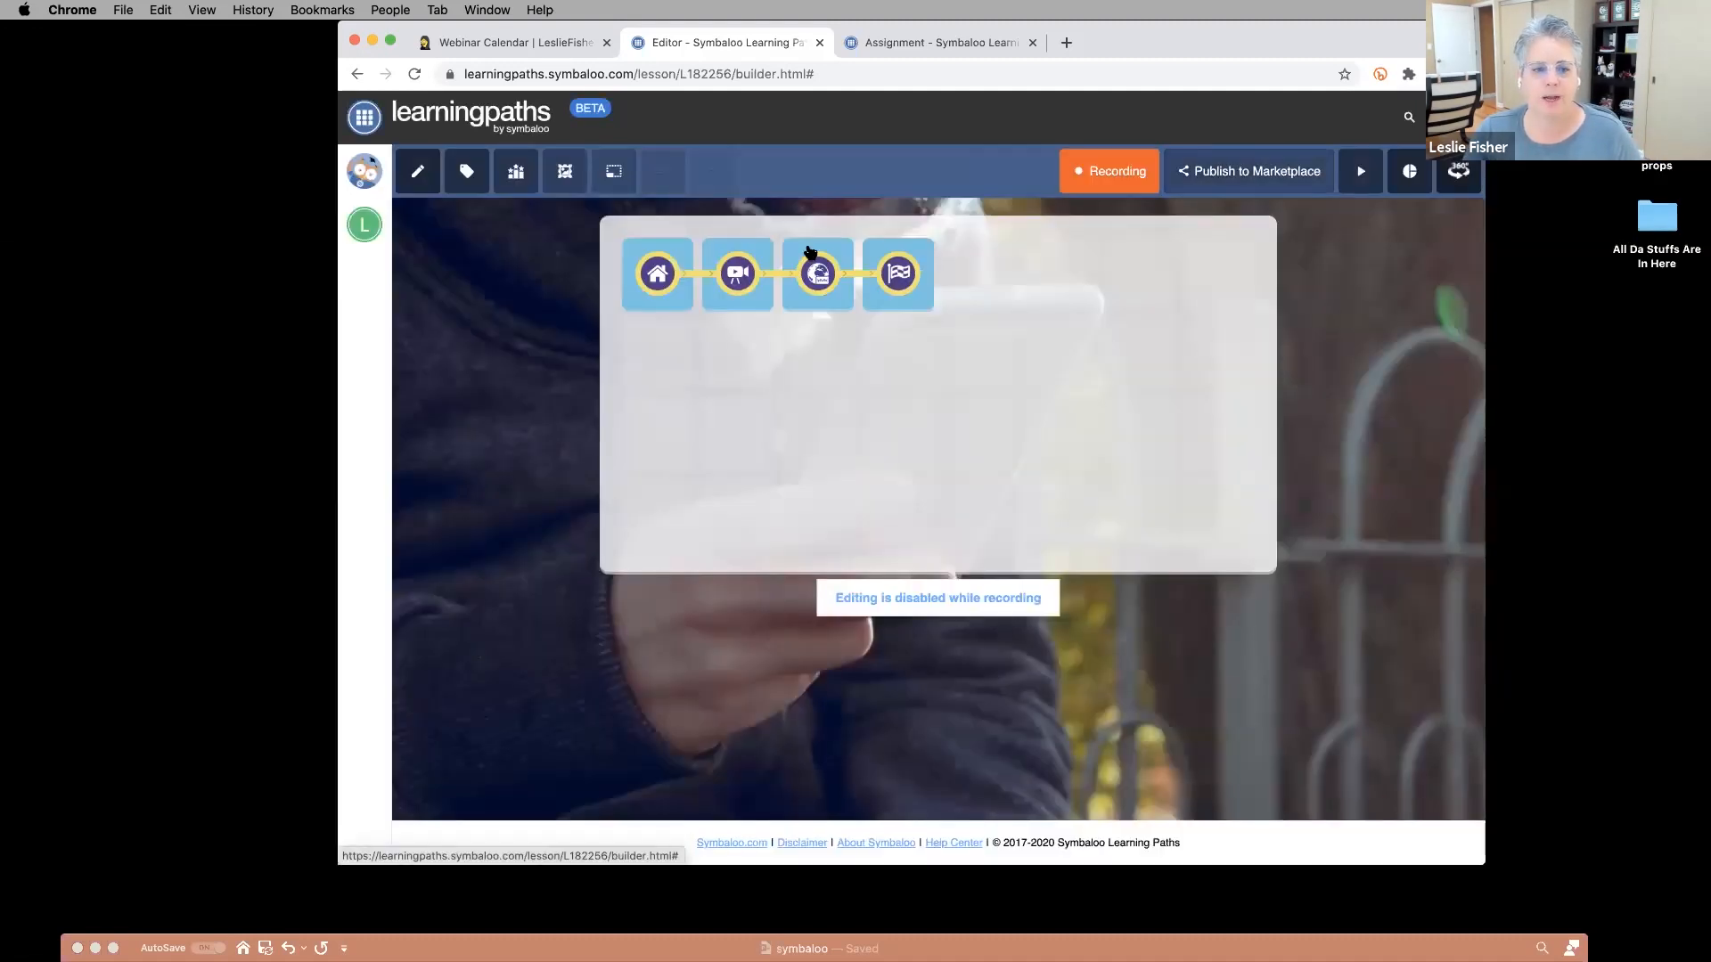
View the chocolate path's assignment results, return to its editor, then open My Learning Paths overview.
click(369, 172)
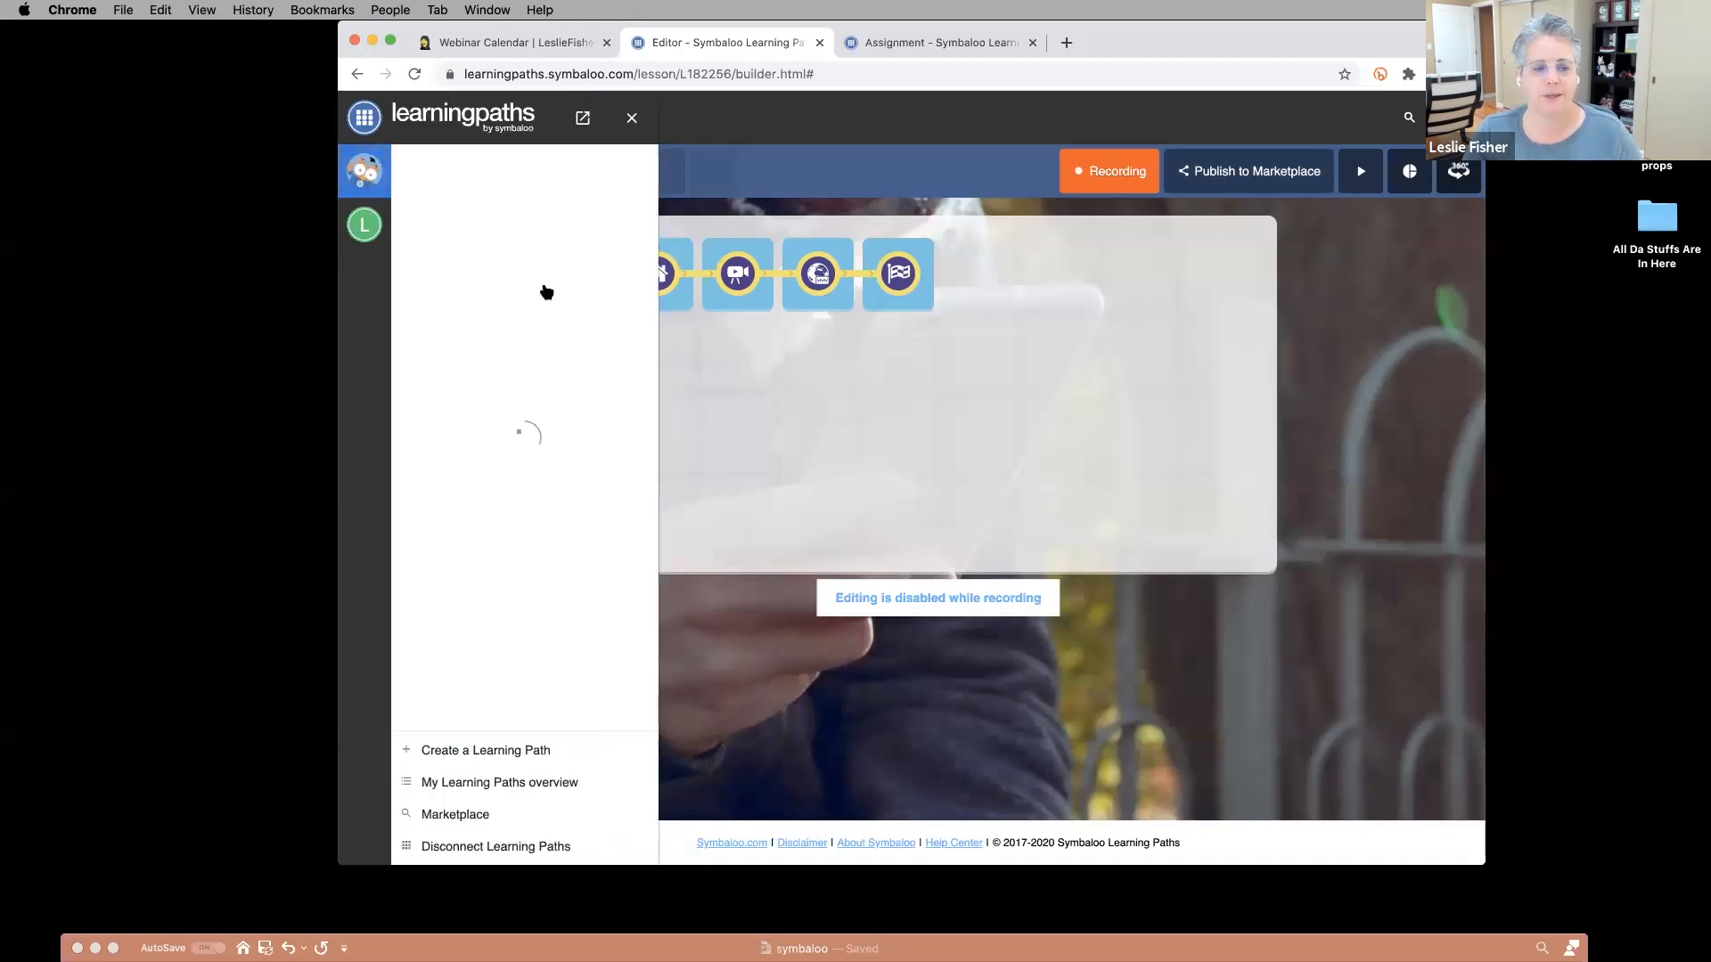
click(482, 245)
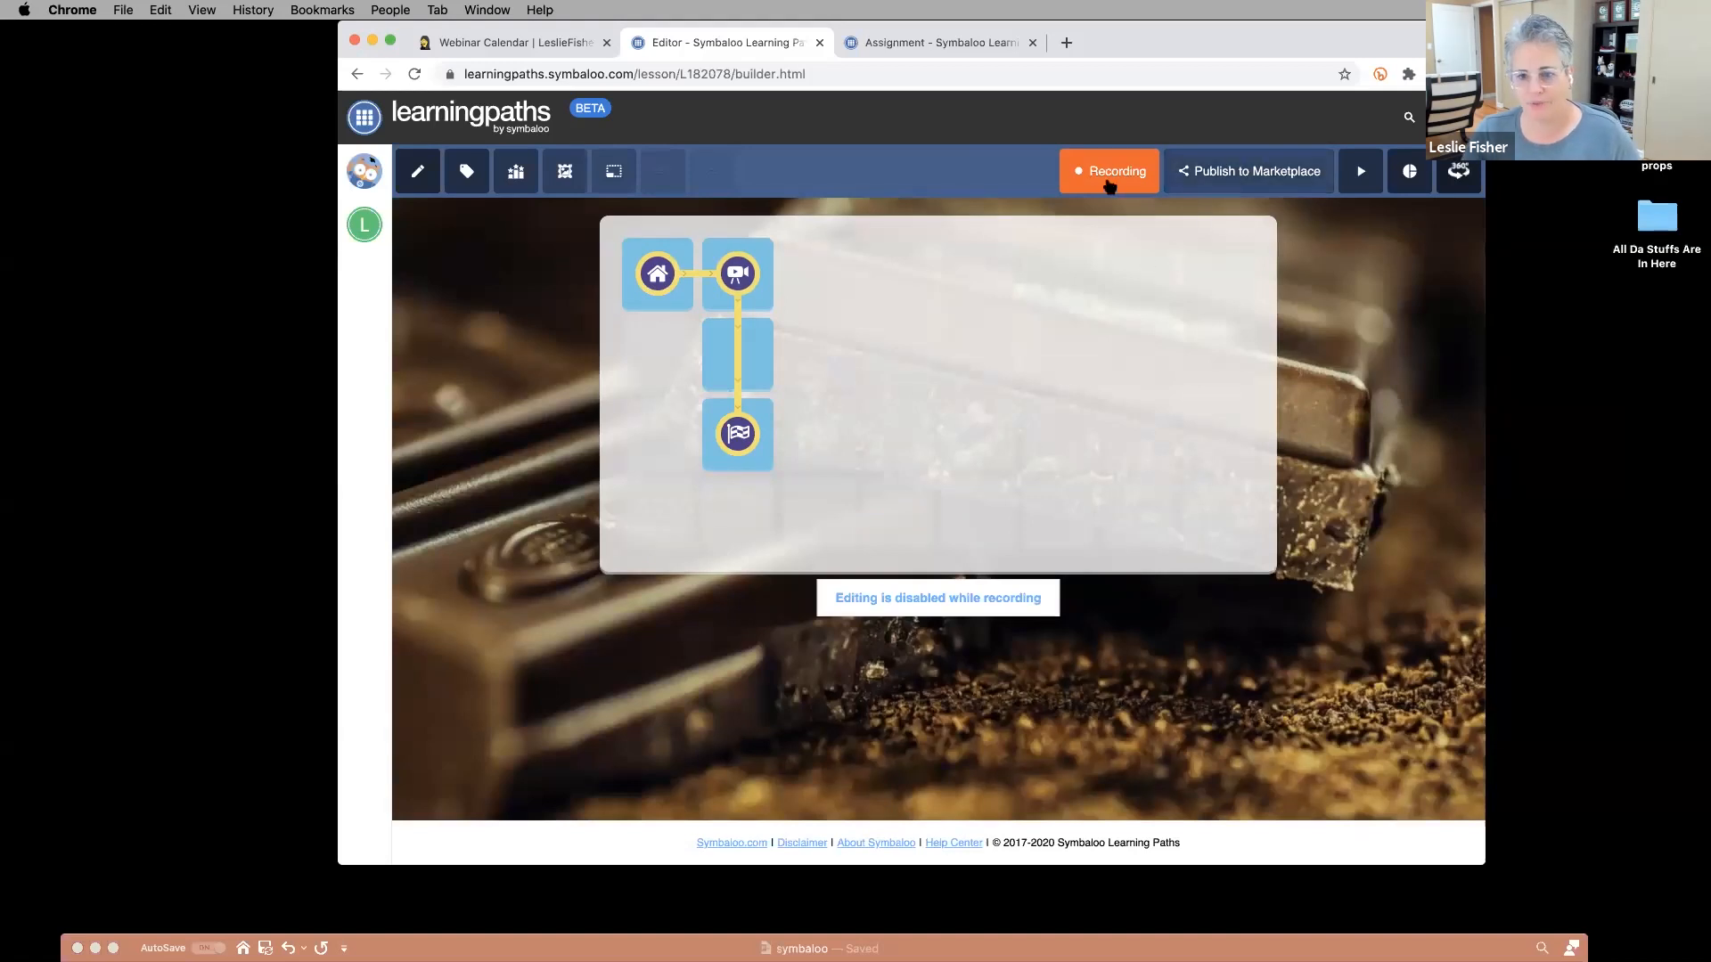
click(1406, 173)
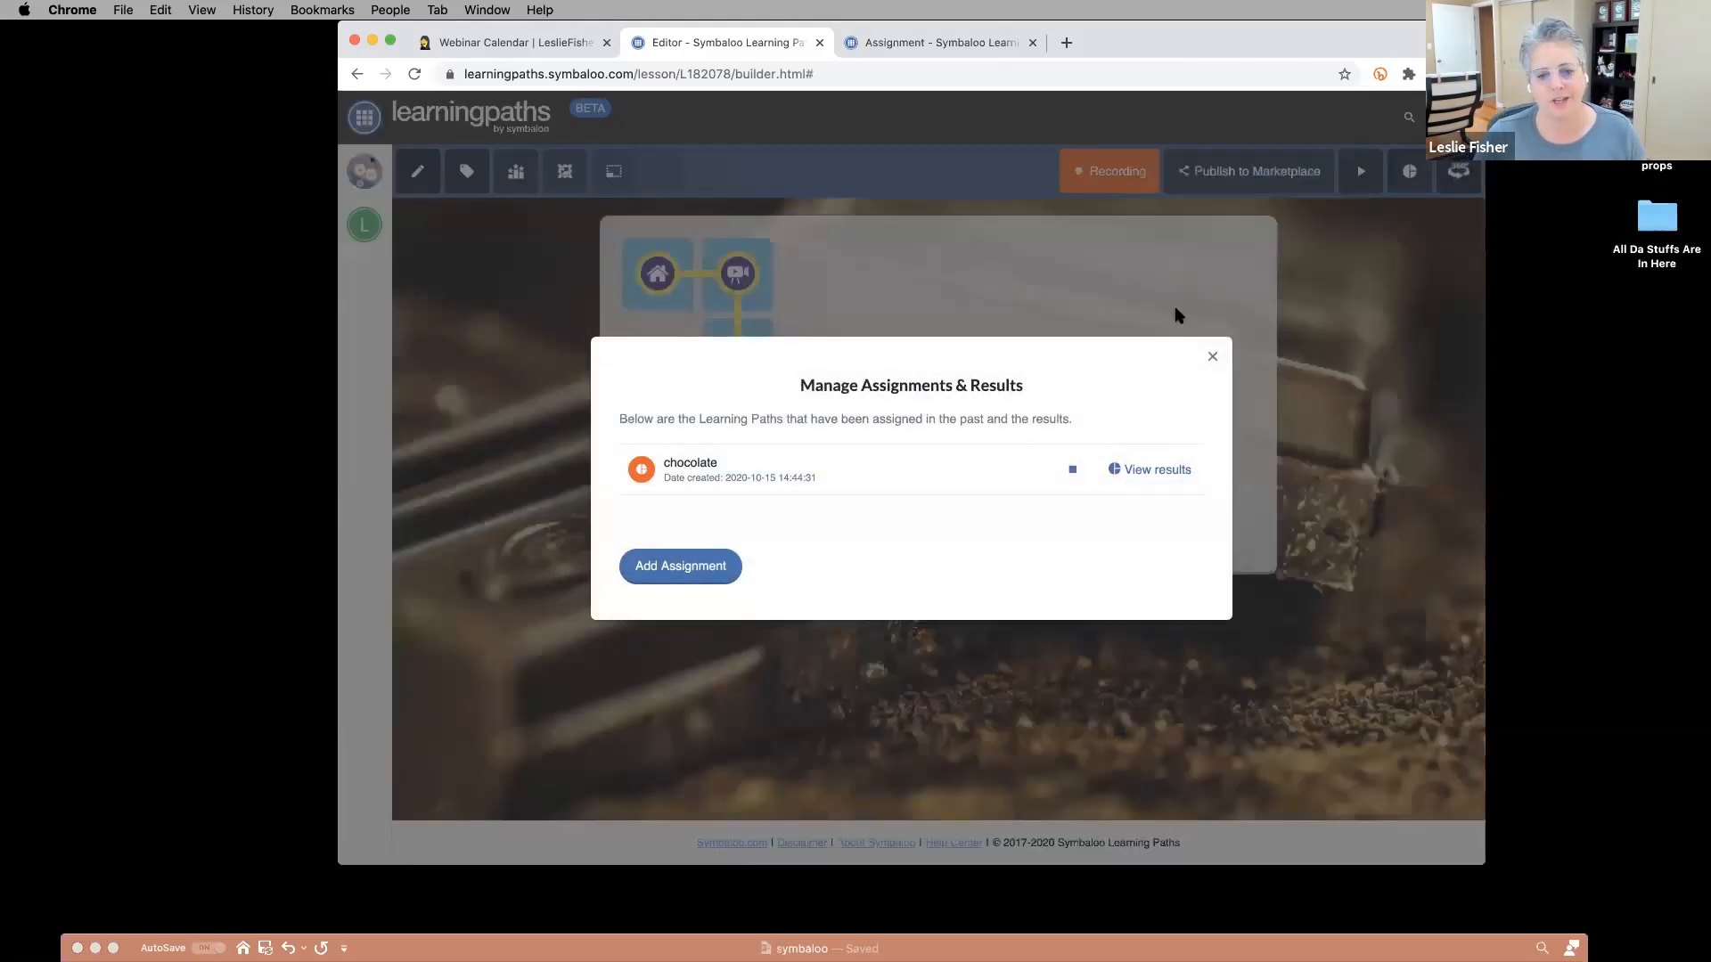
click(1155, 470)
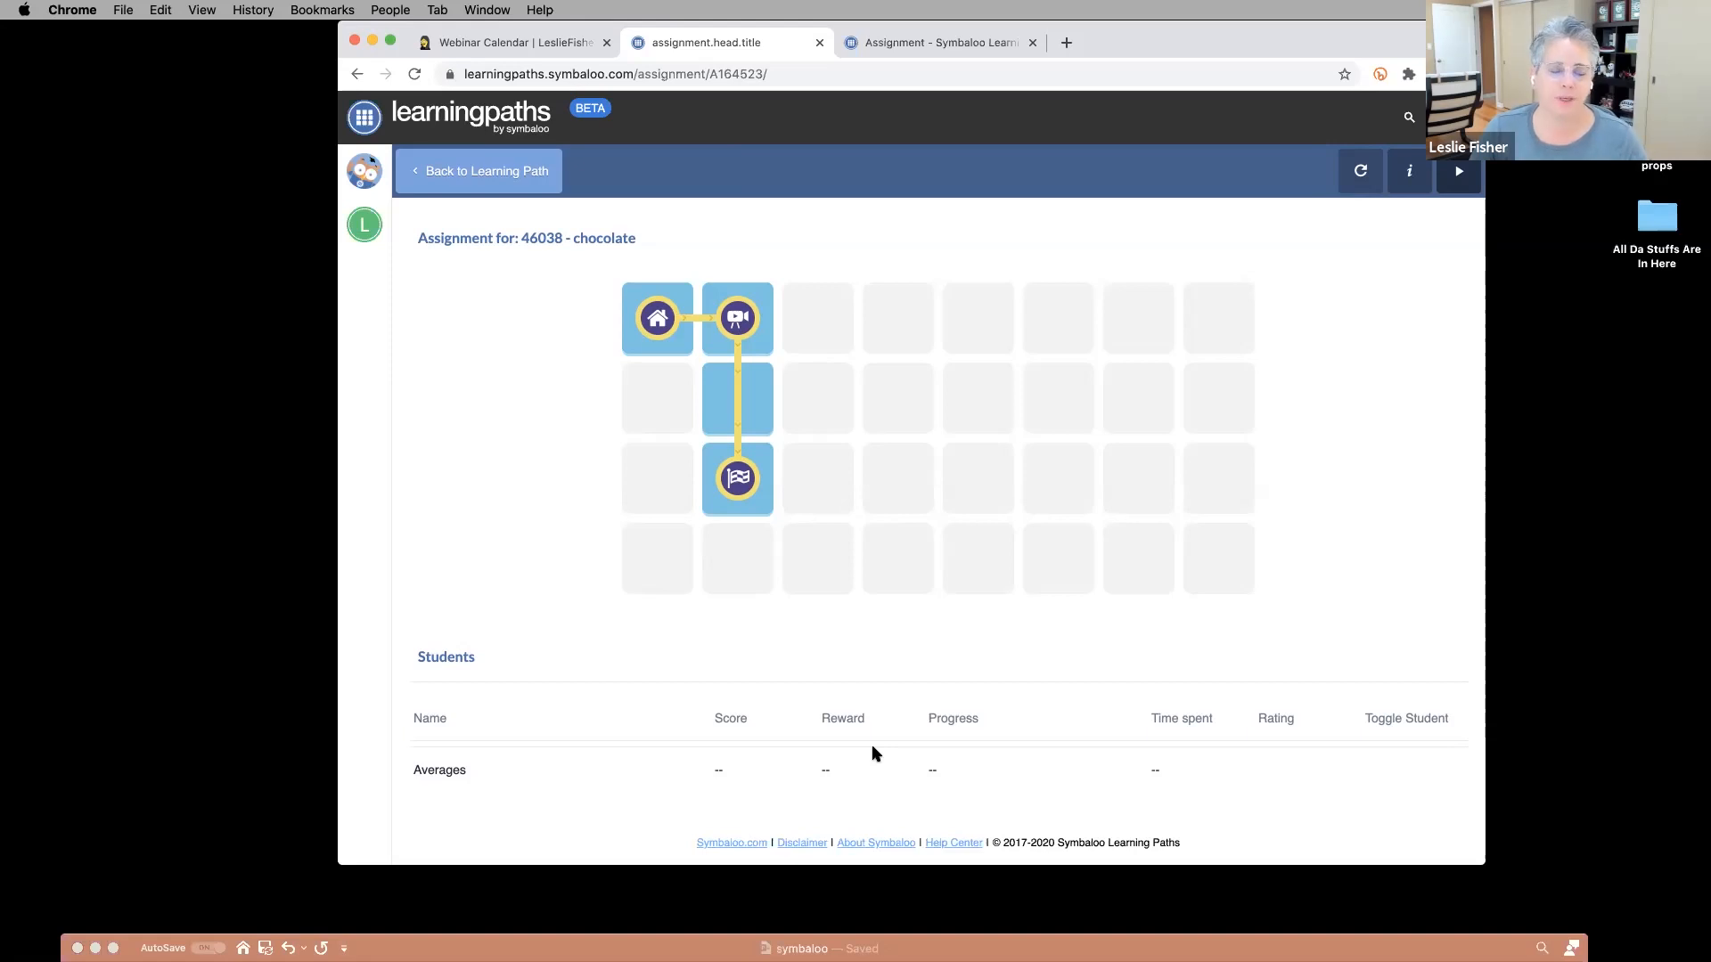
click(458, 171)
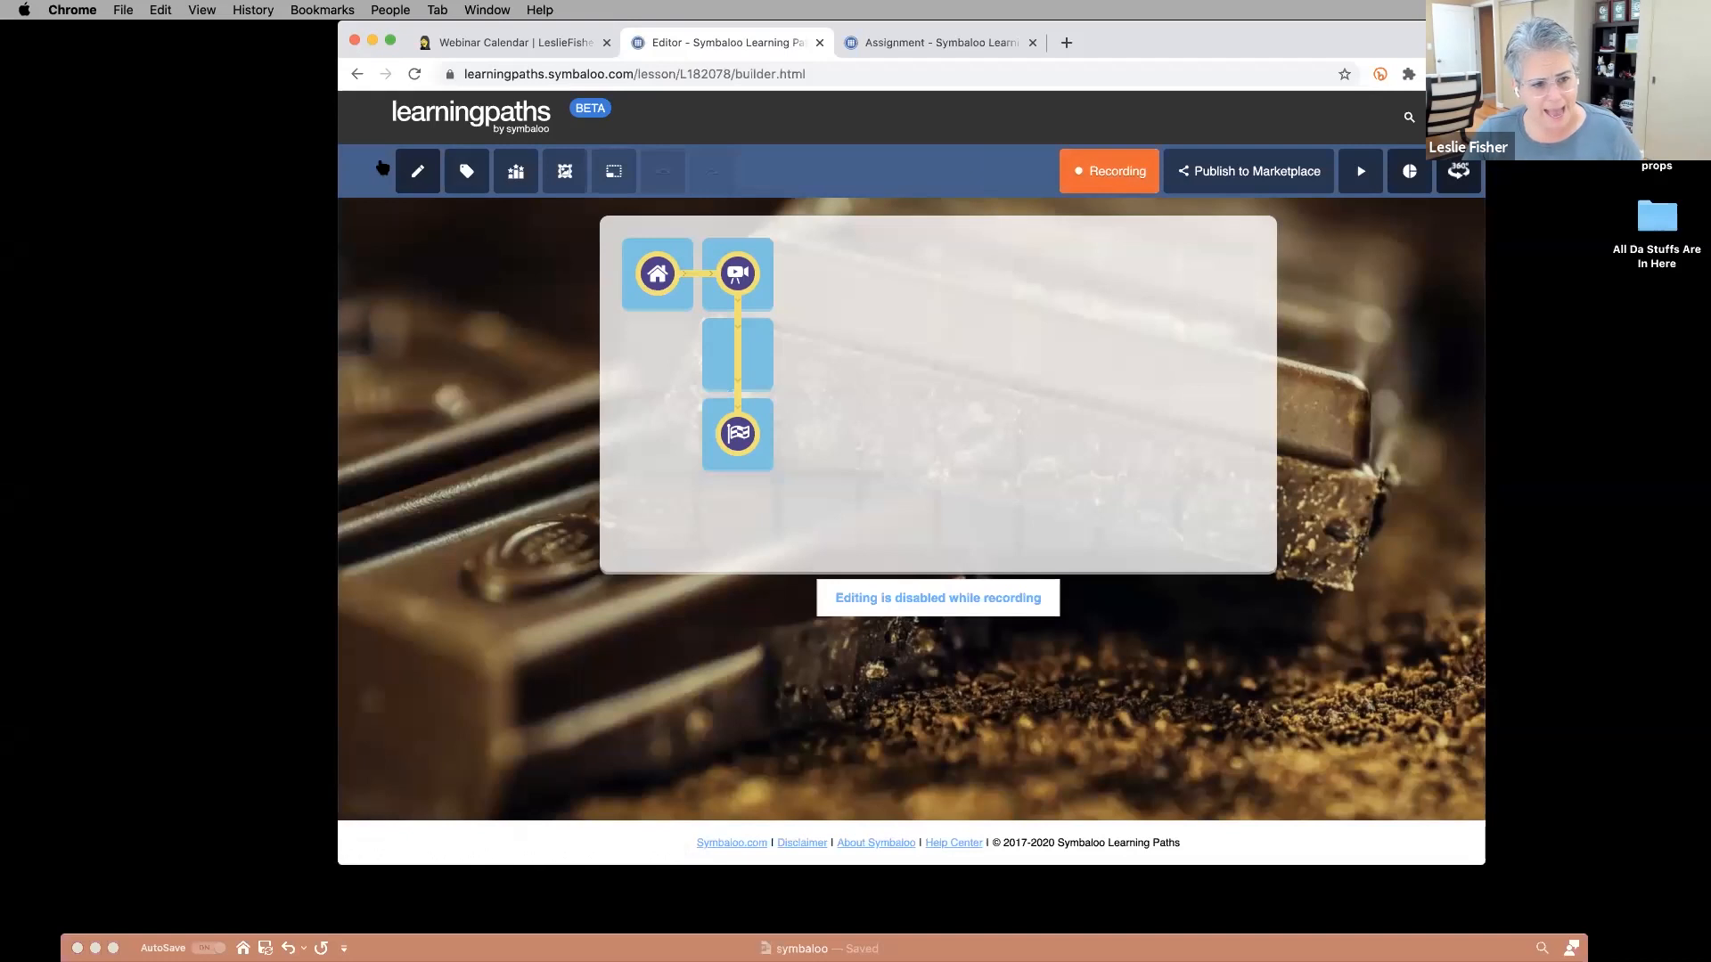
click(367, 170)
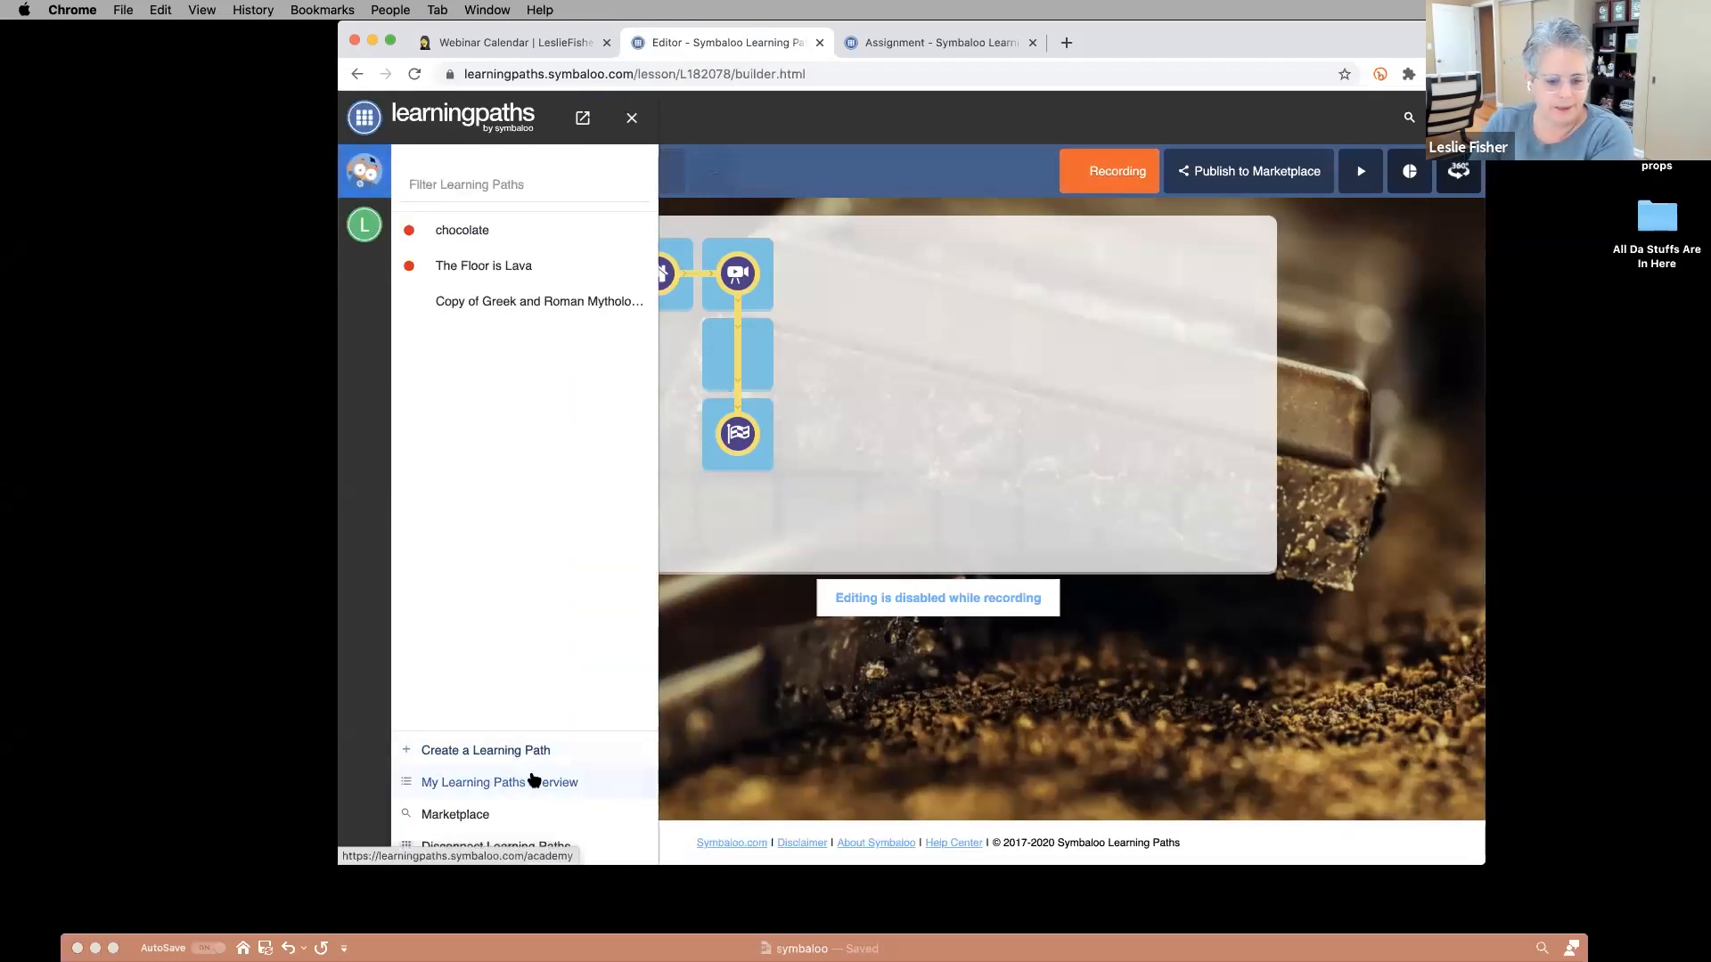
click(536, 782)
Scroll down the overview toward the Eukaryotic Cells - AP Biology assignment results.
scroll(647, 539, down, 3)
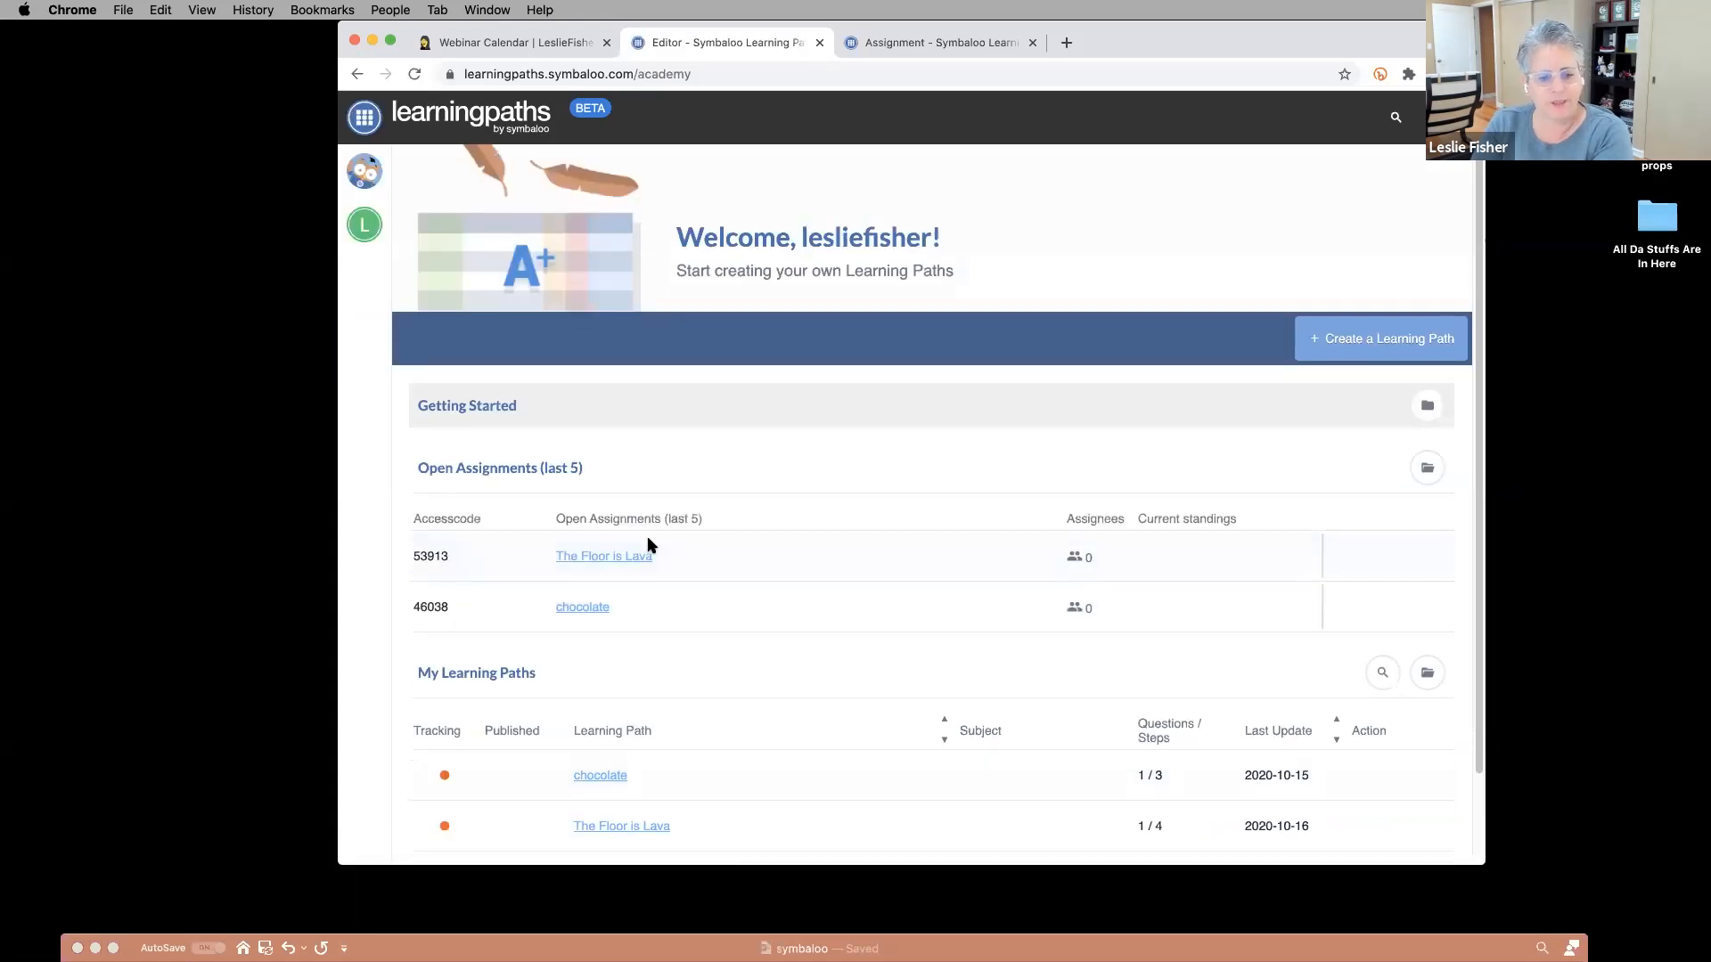
scroll(783, 501, down, 1)
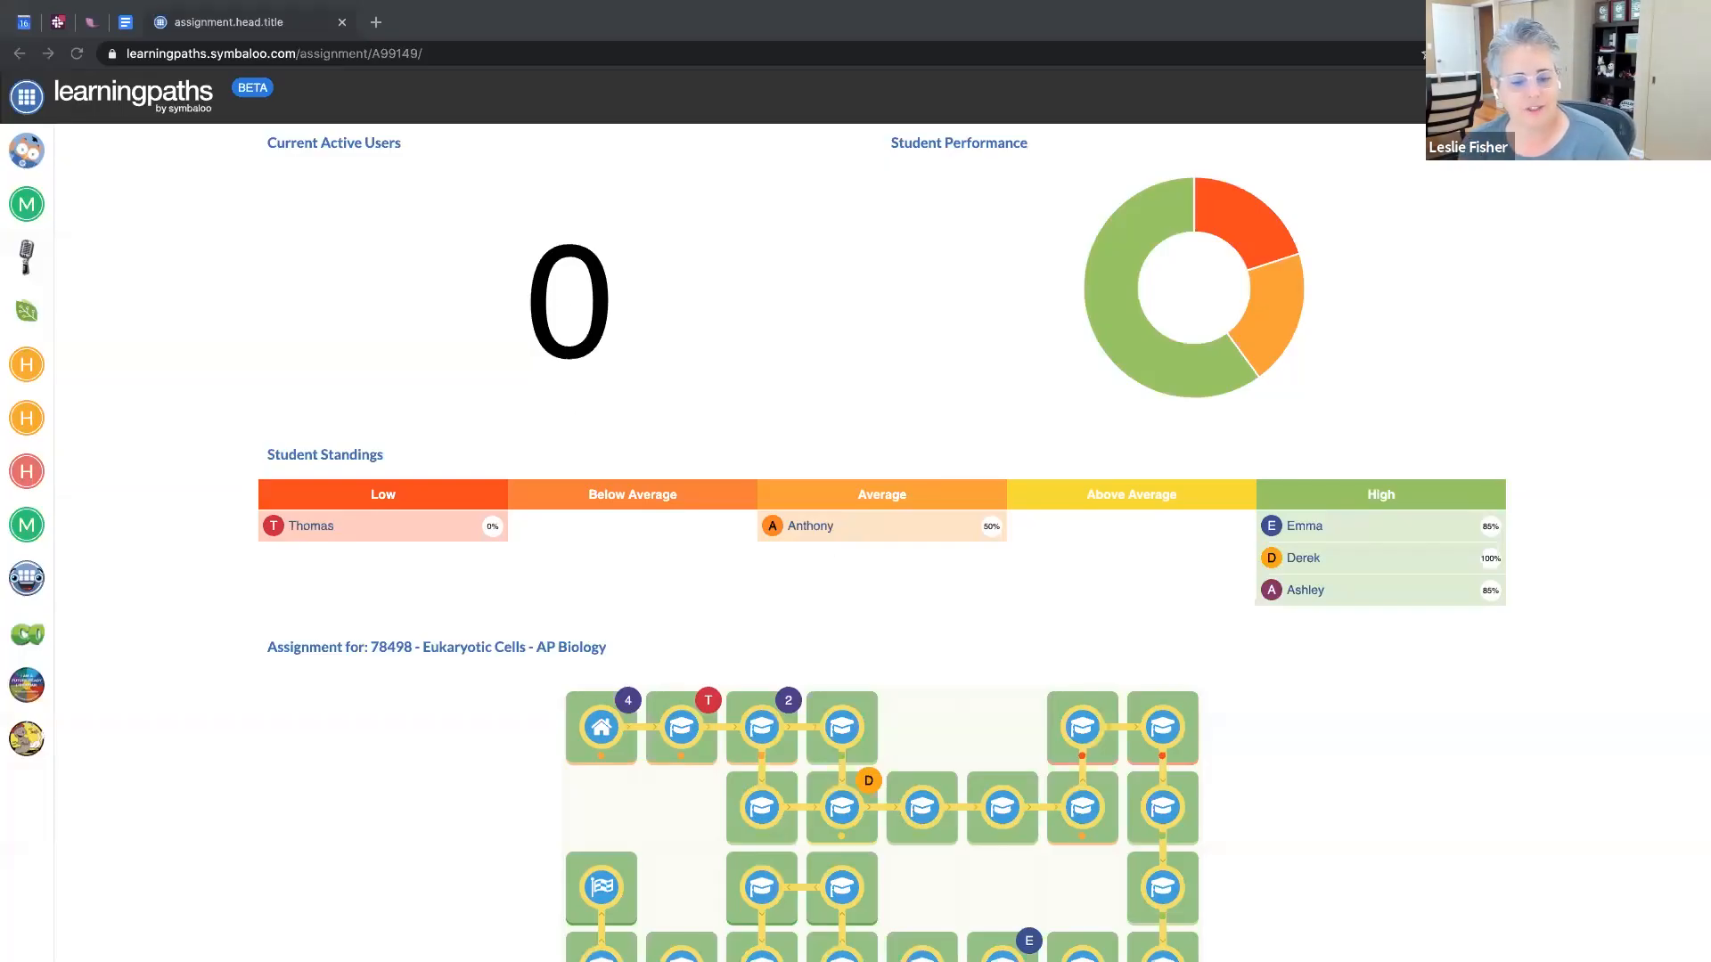
scroll(949, 474, up, 3)
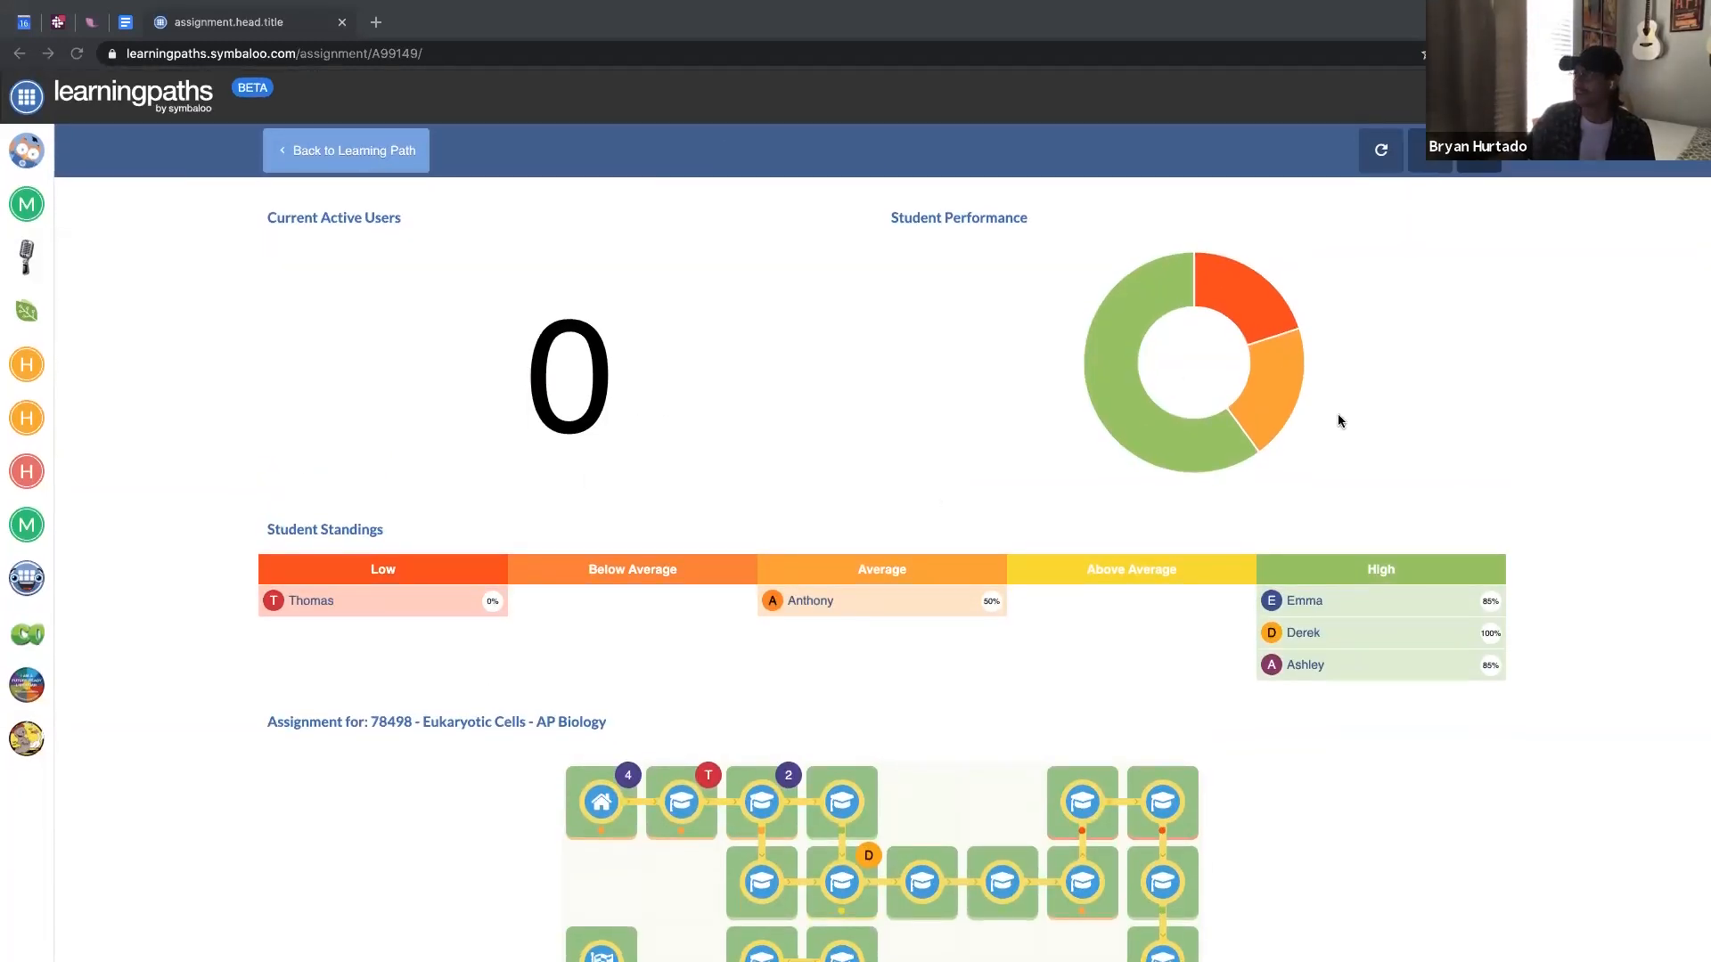
scroll(764, 419, down, 1)
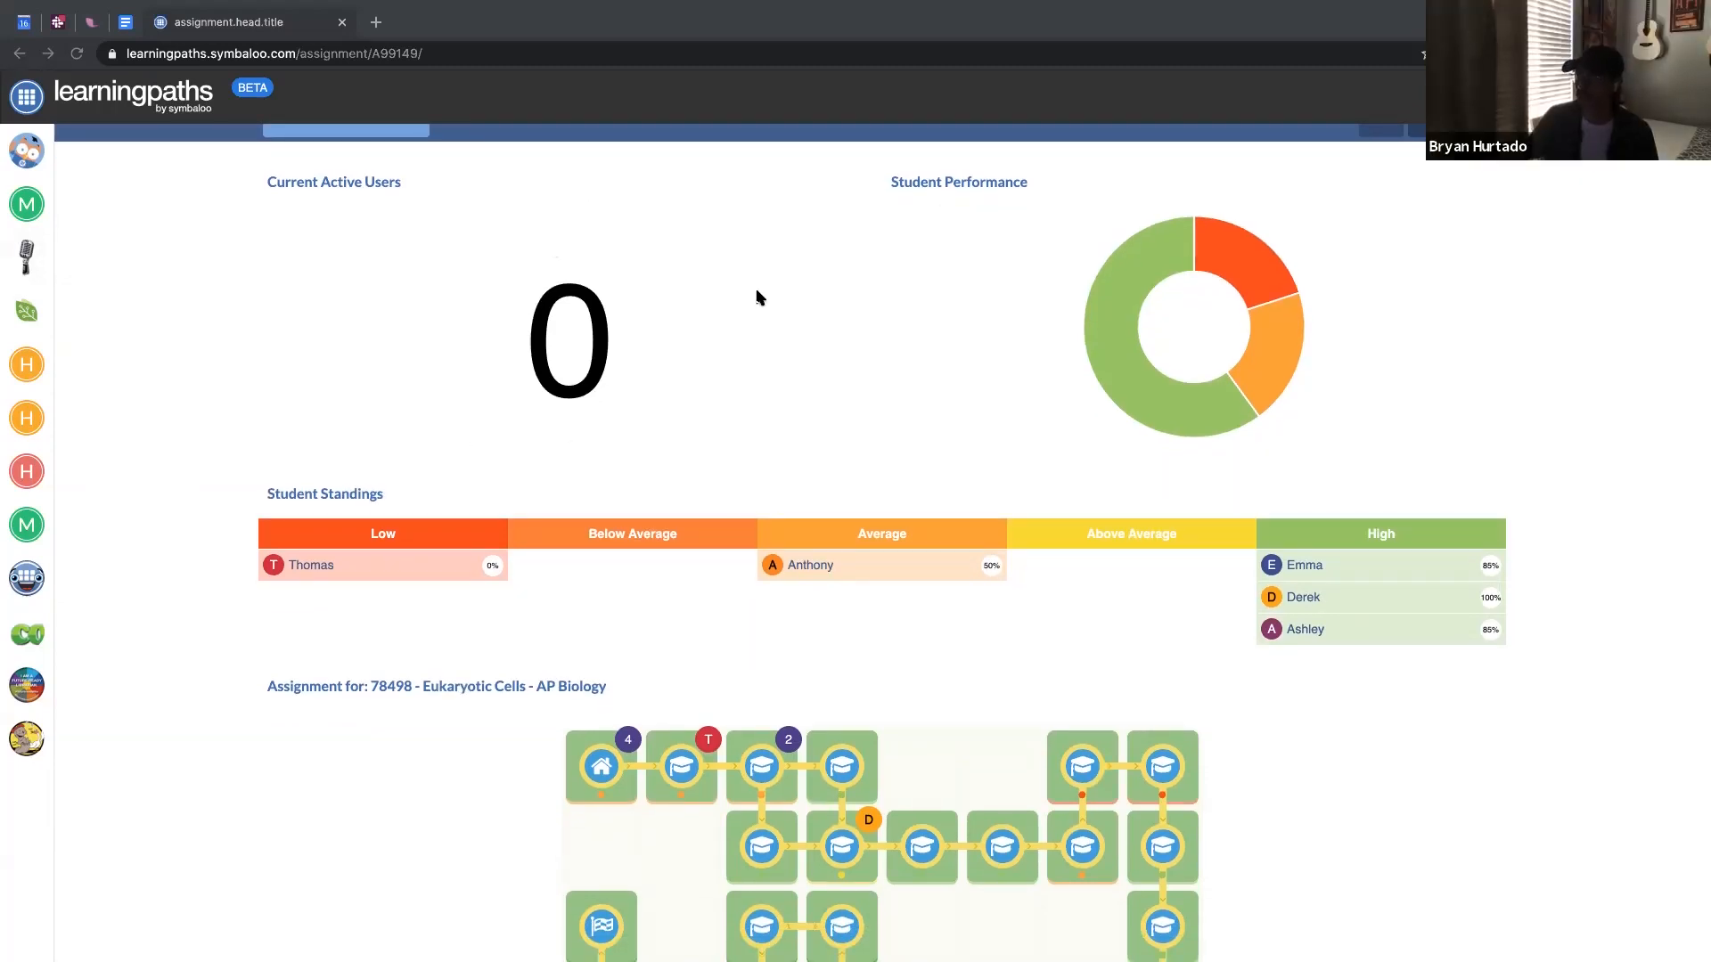
click(1132, 247)
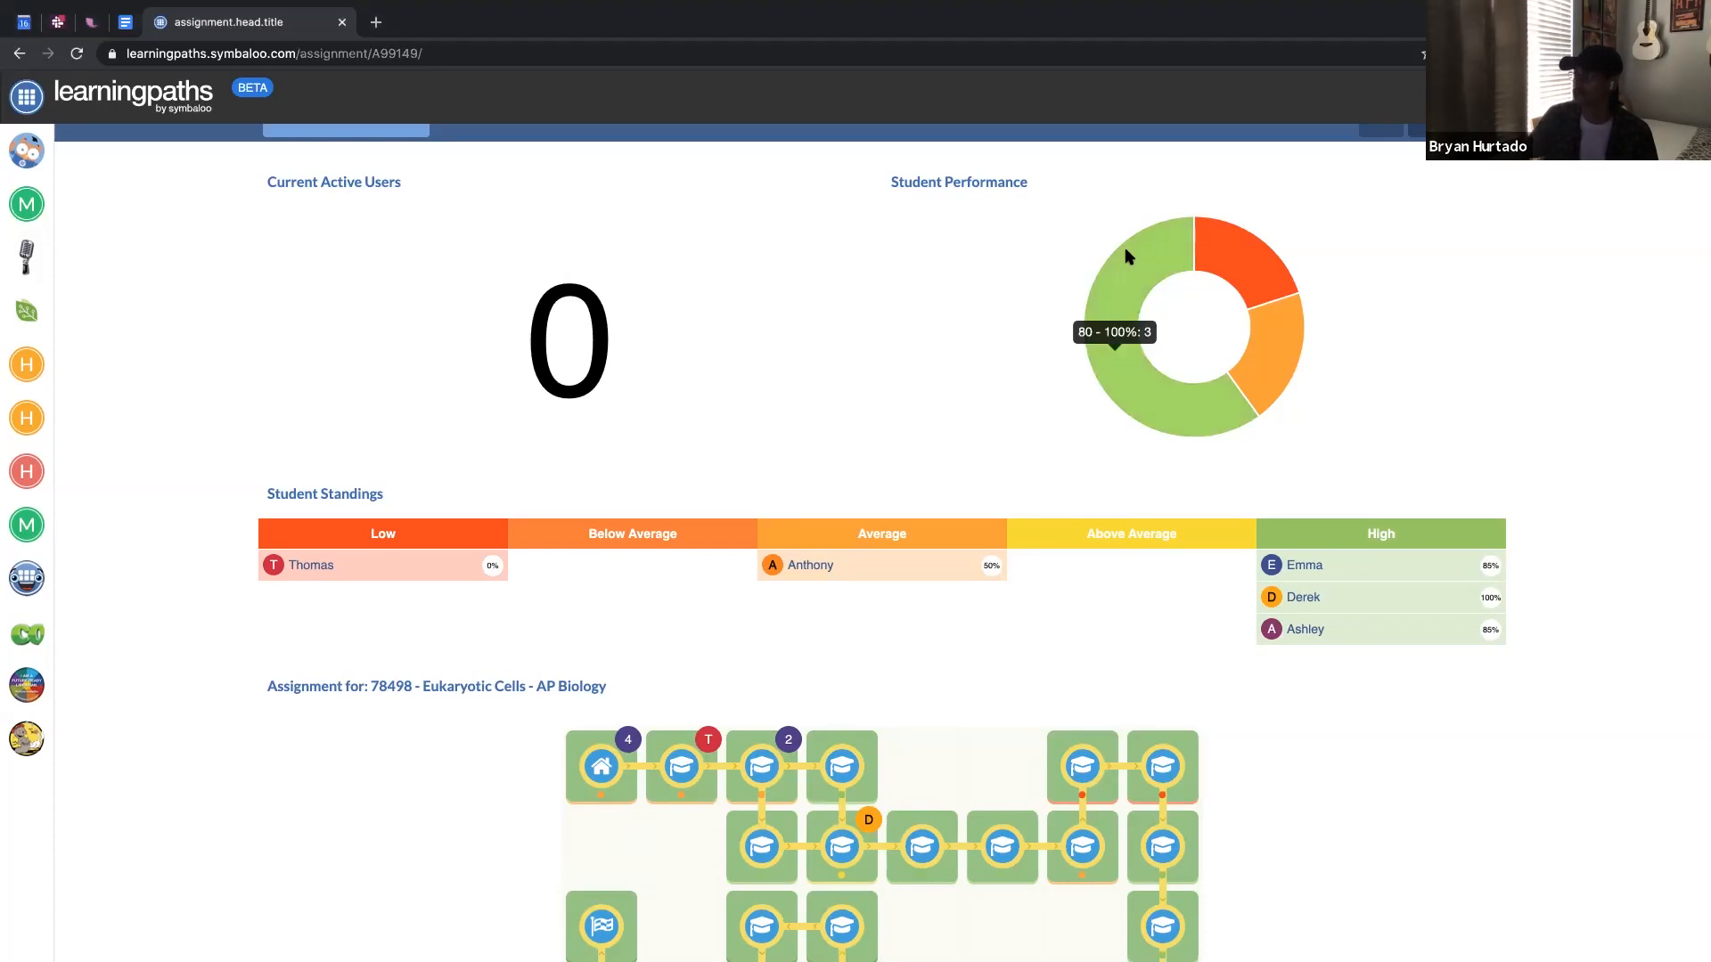
mouse_move(1202, 240)
scroll(1234, 254, down, 1)
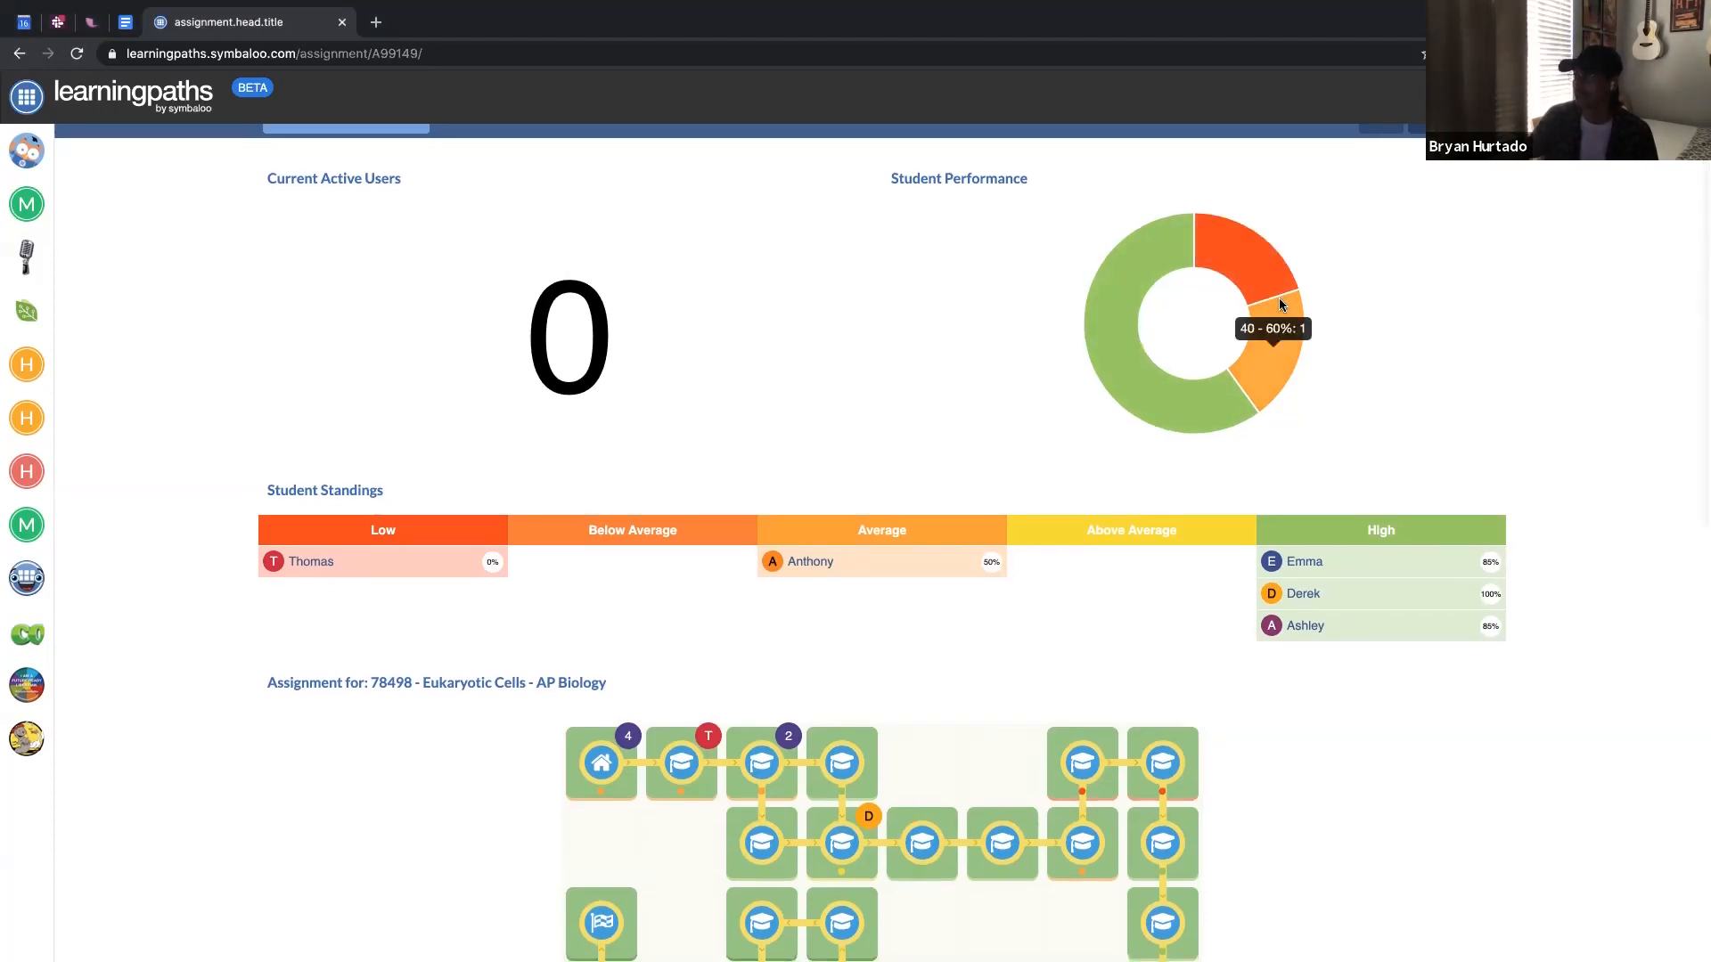
mouse_move(1209, 392)
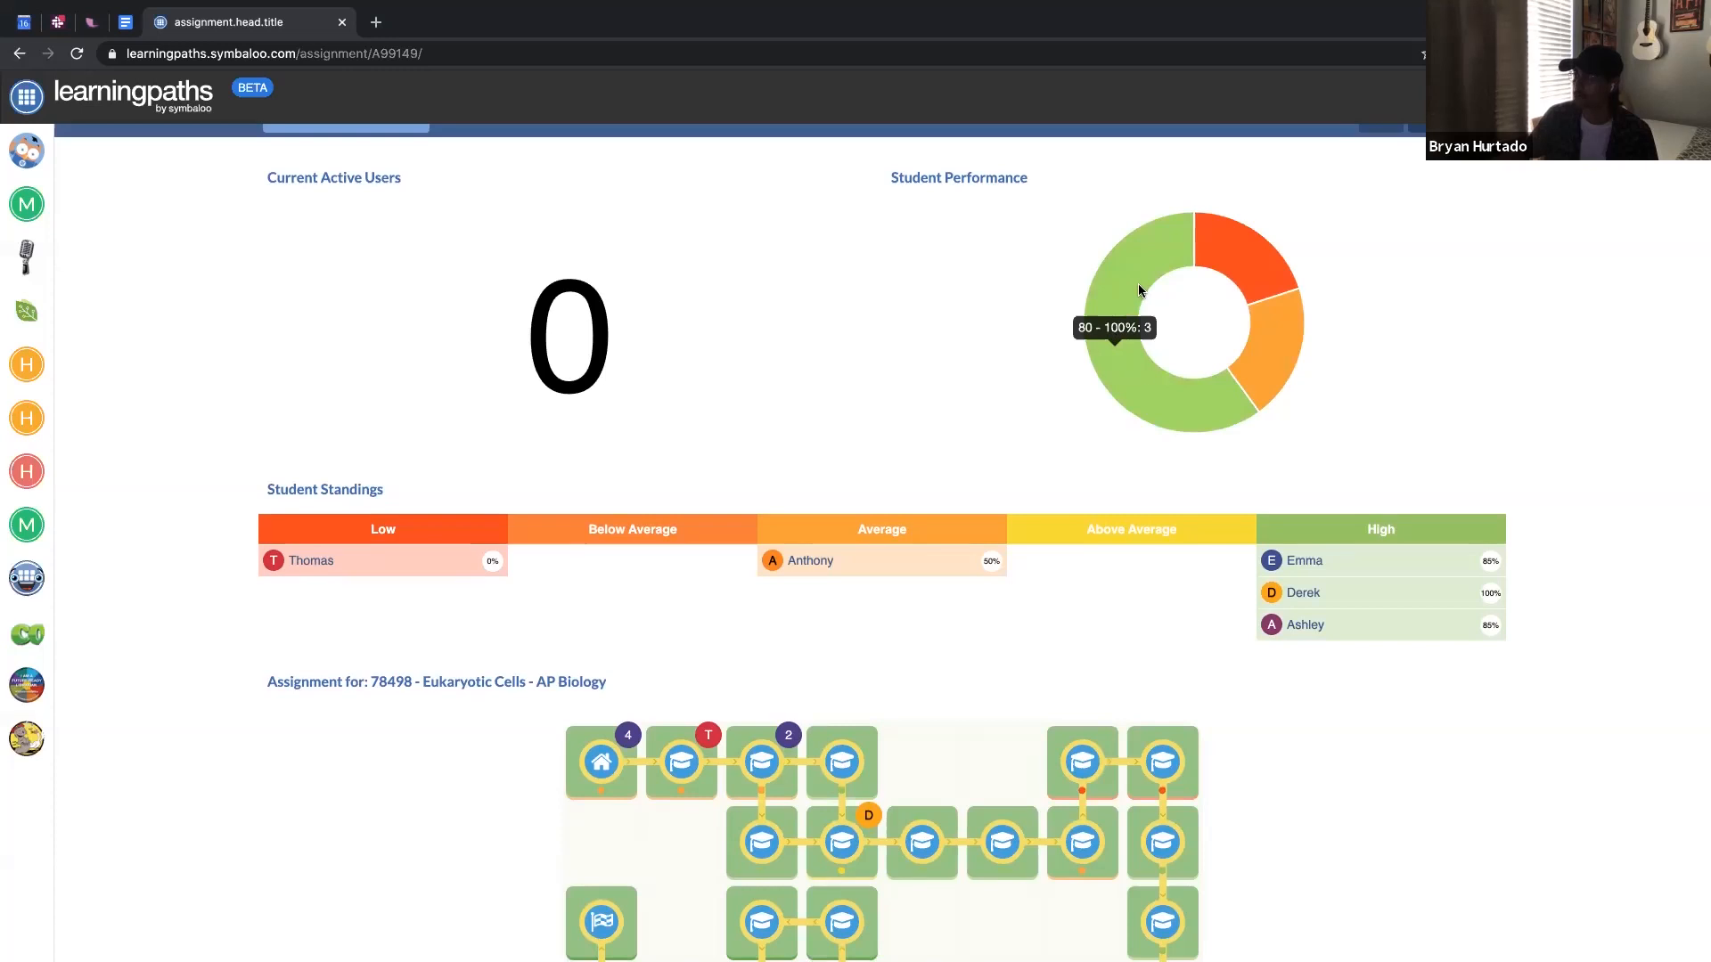
scroll(599, 356, down, 3)
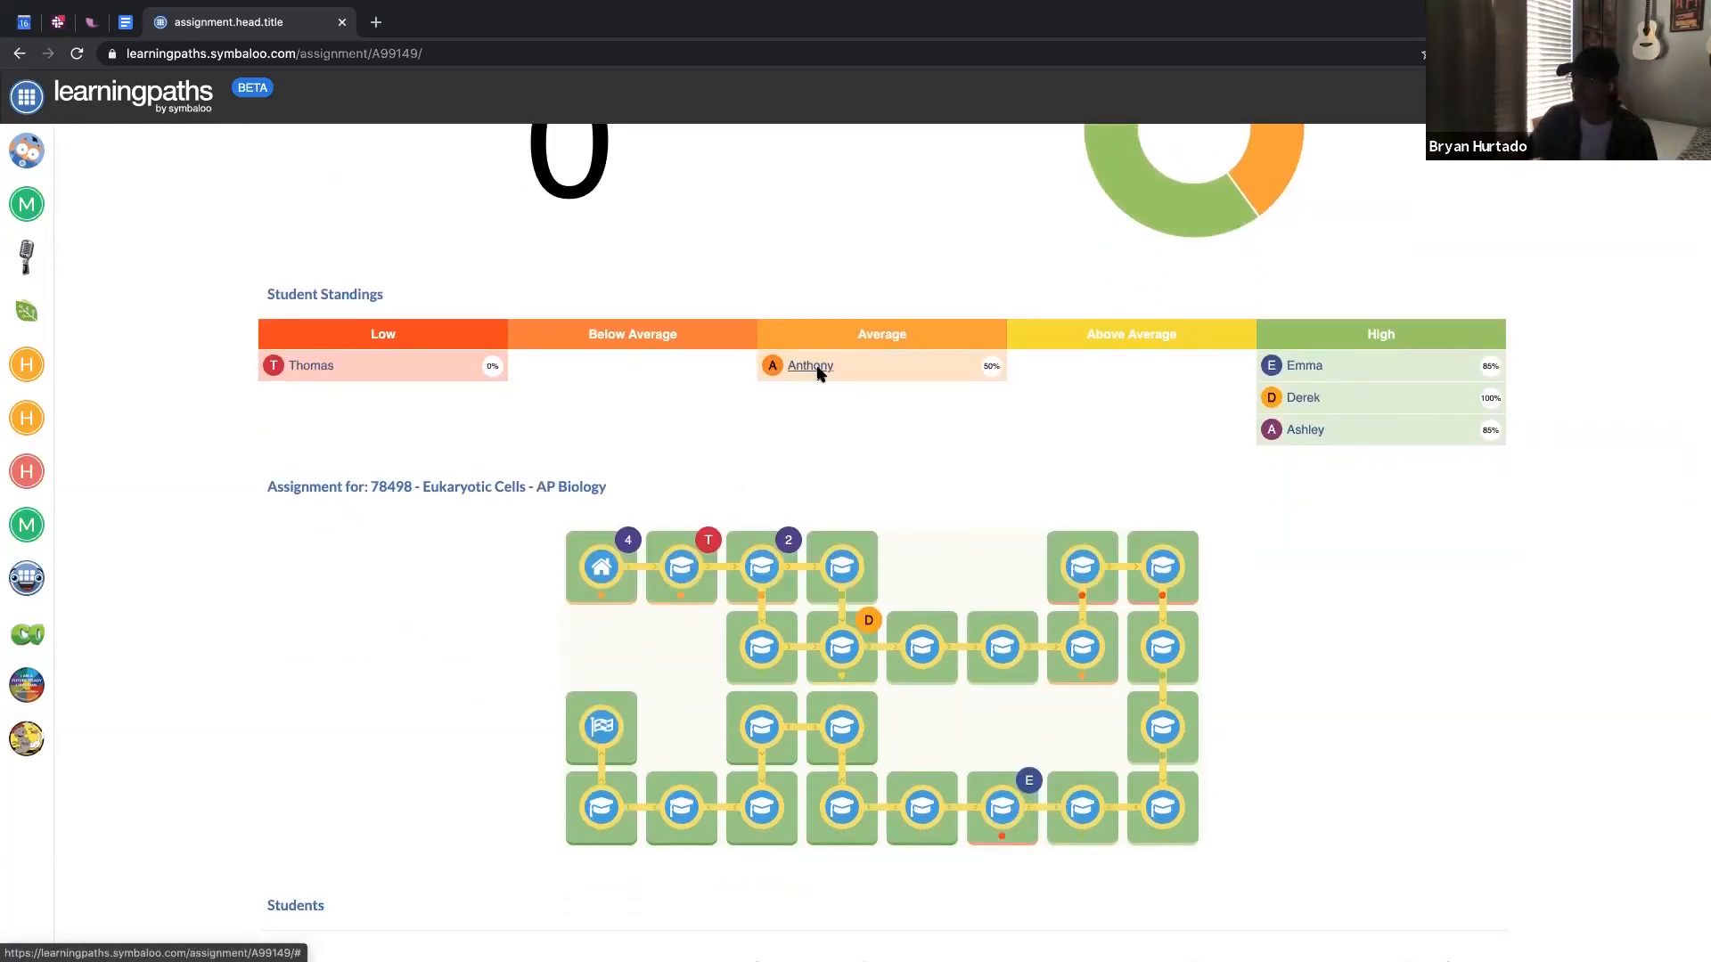
scroll(1092, 462, down, 3)
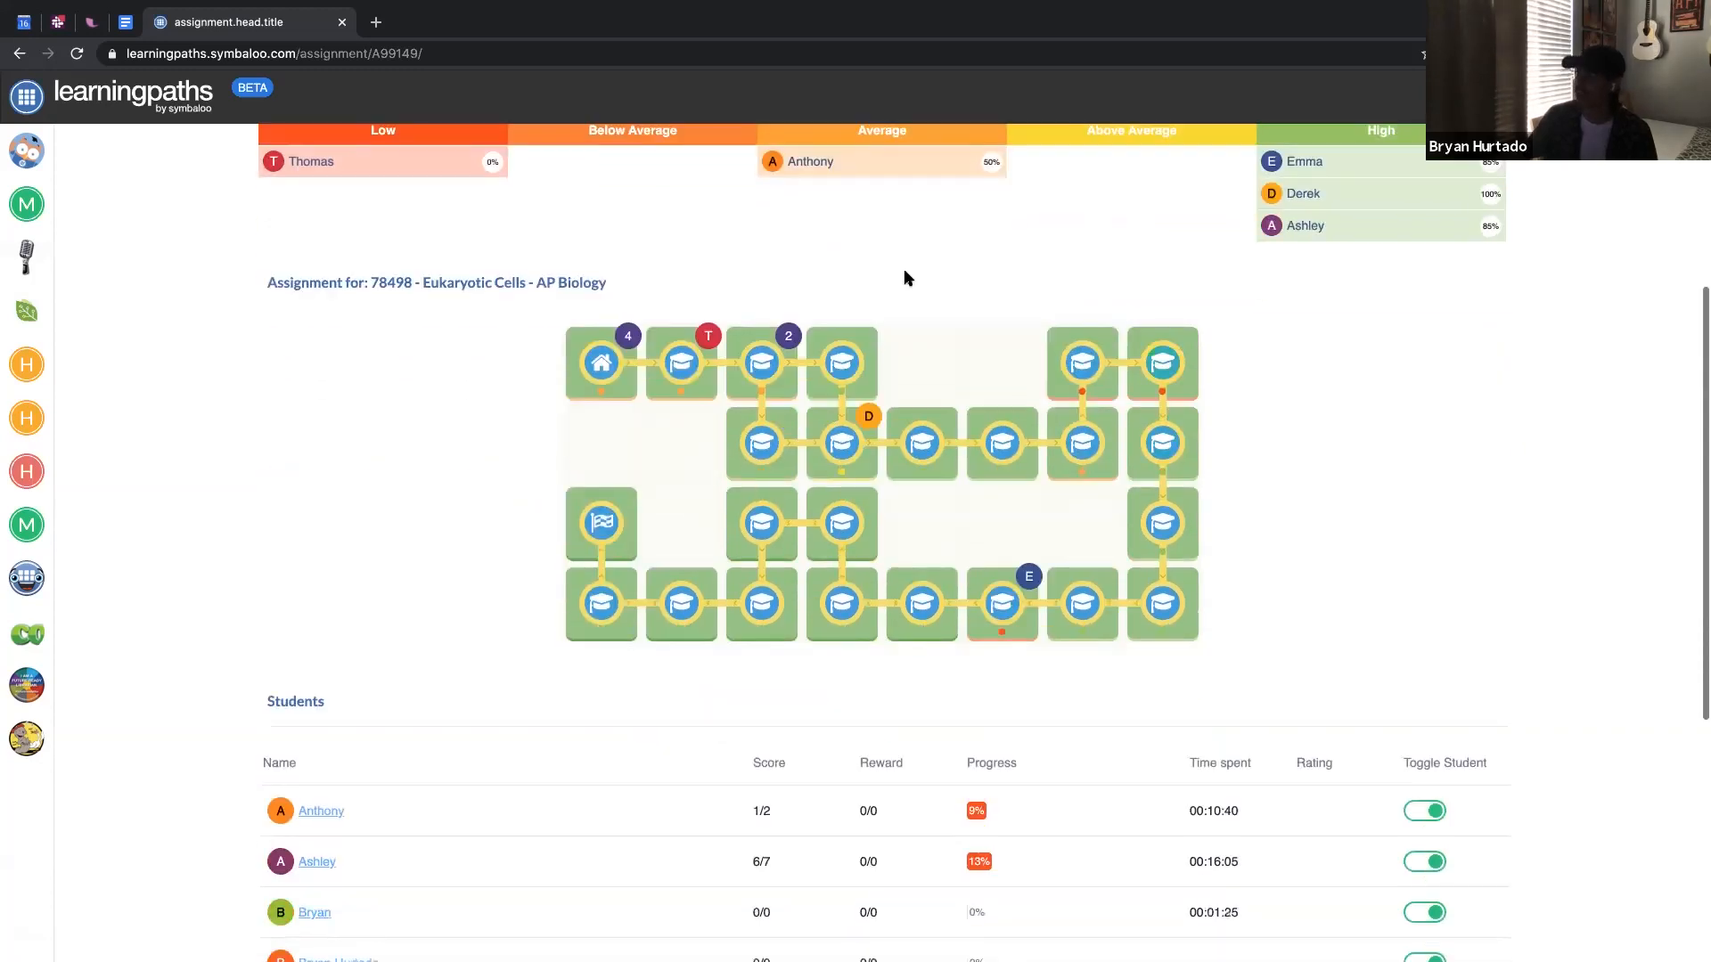
mouse_move(631, 382)
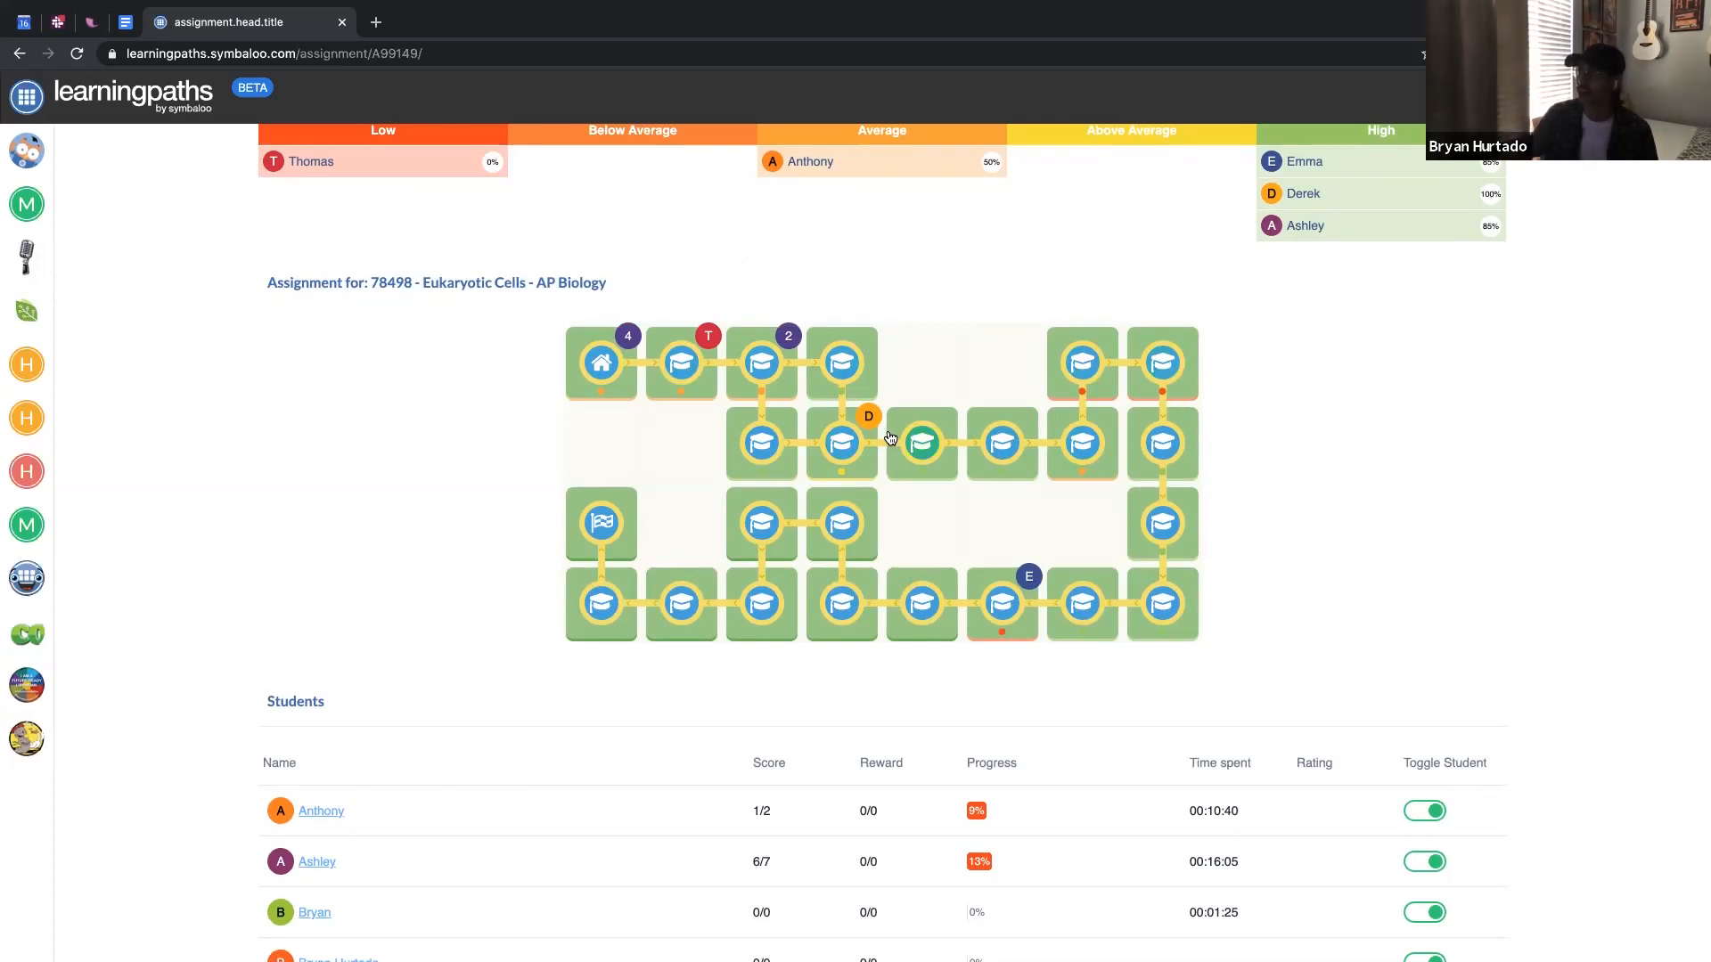
mouse_move(869, 419)
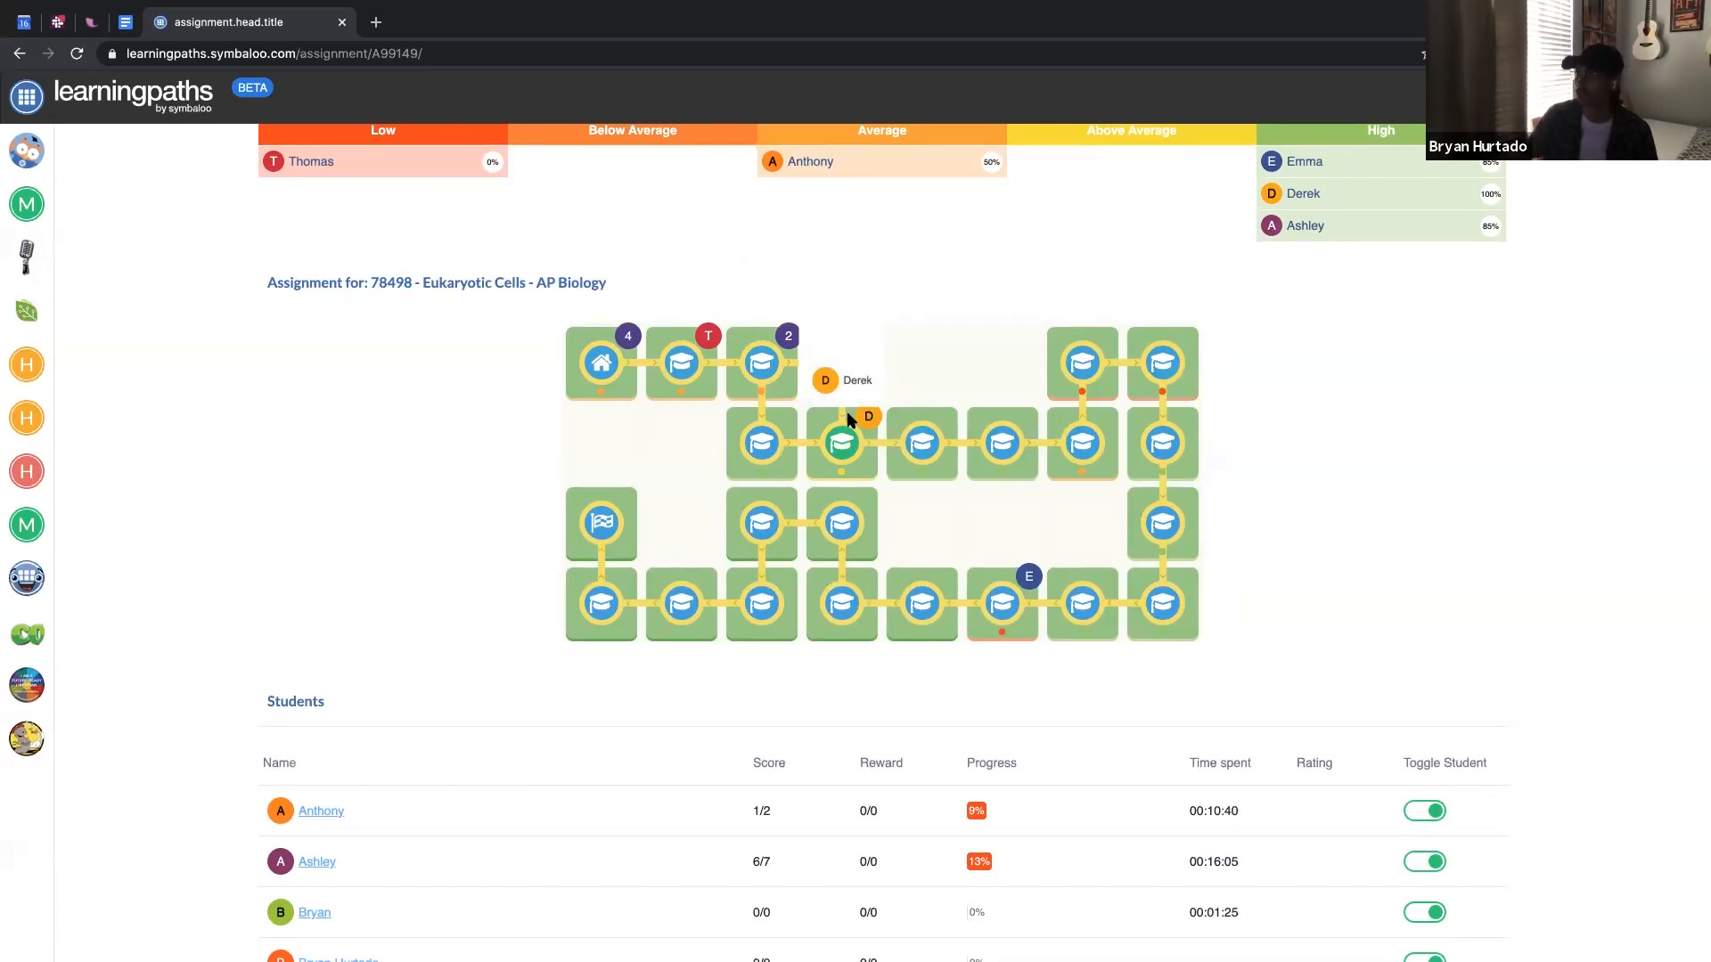
mouse_move(711, 339)
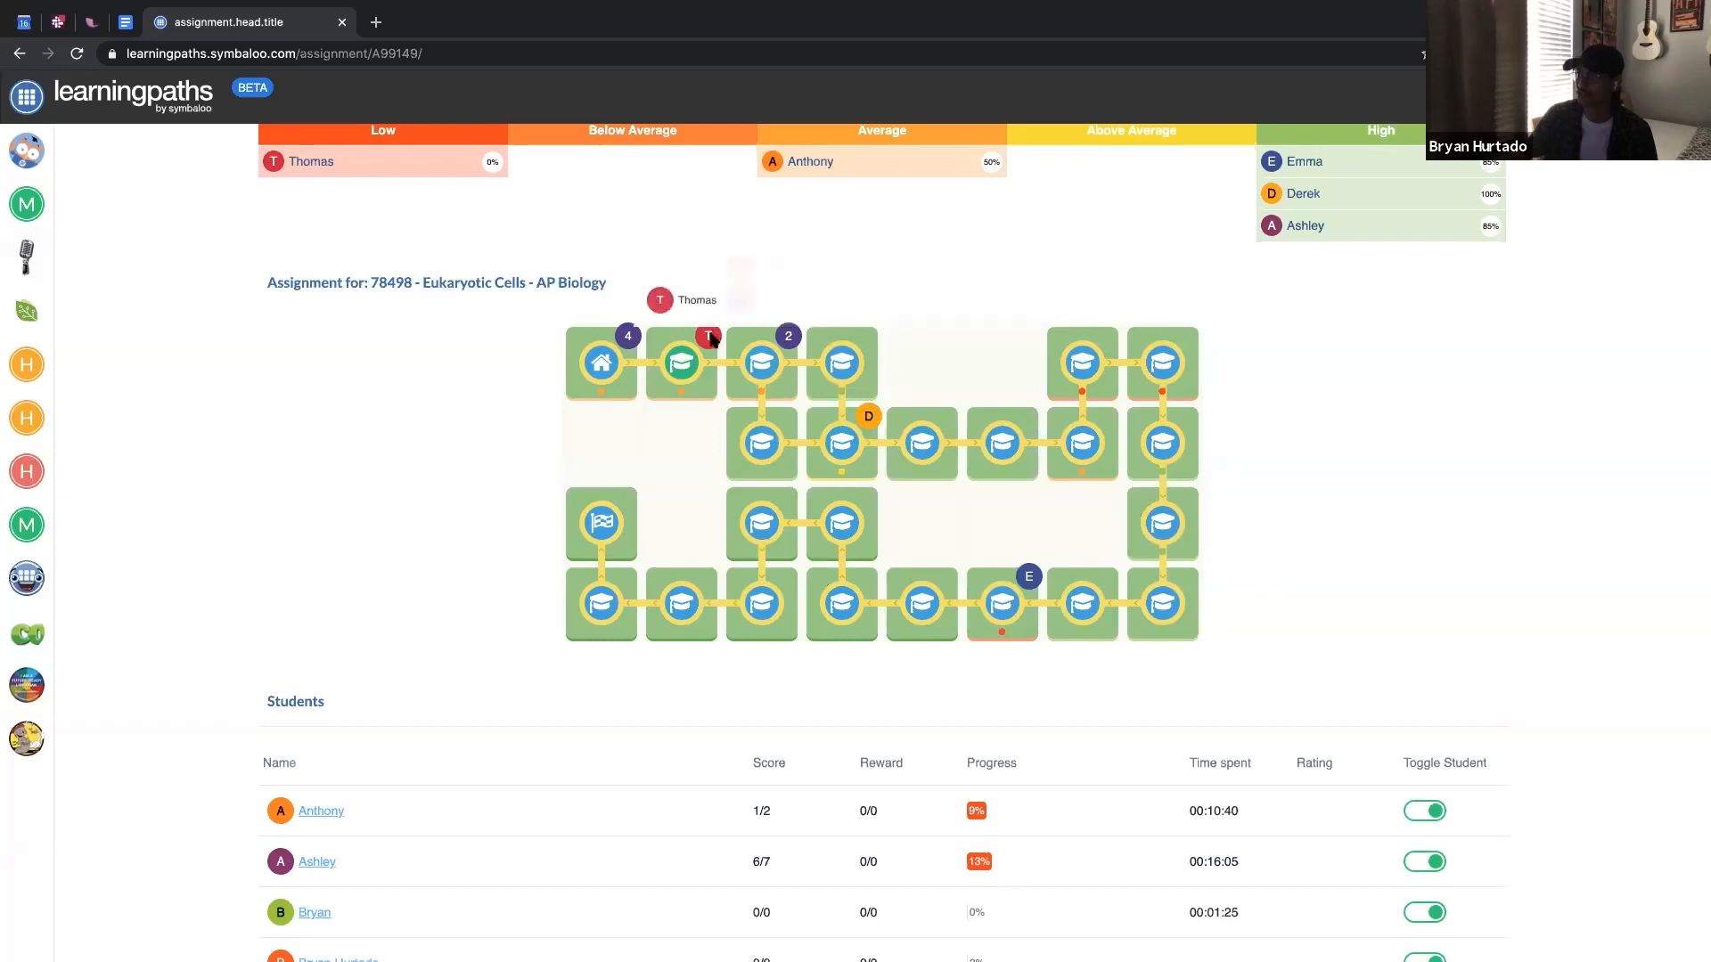
click(763, 365)
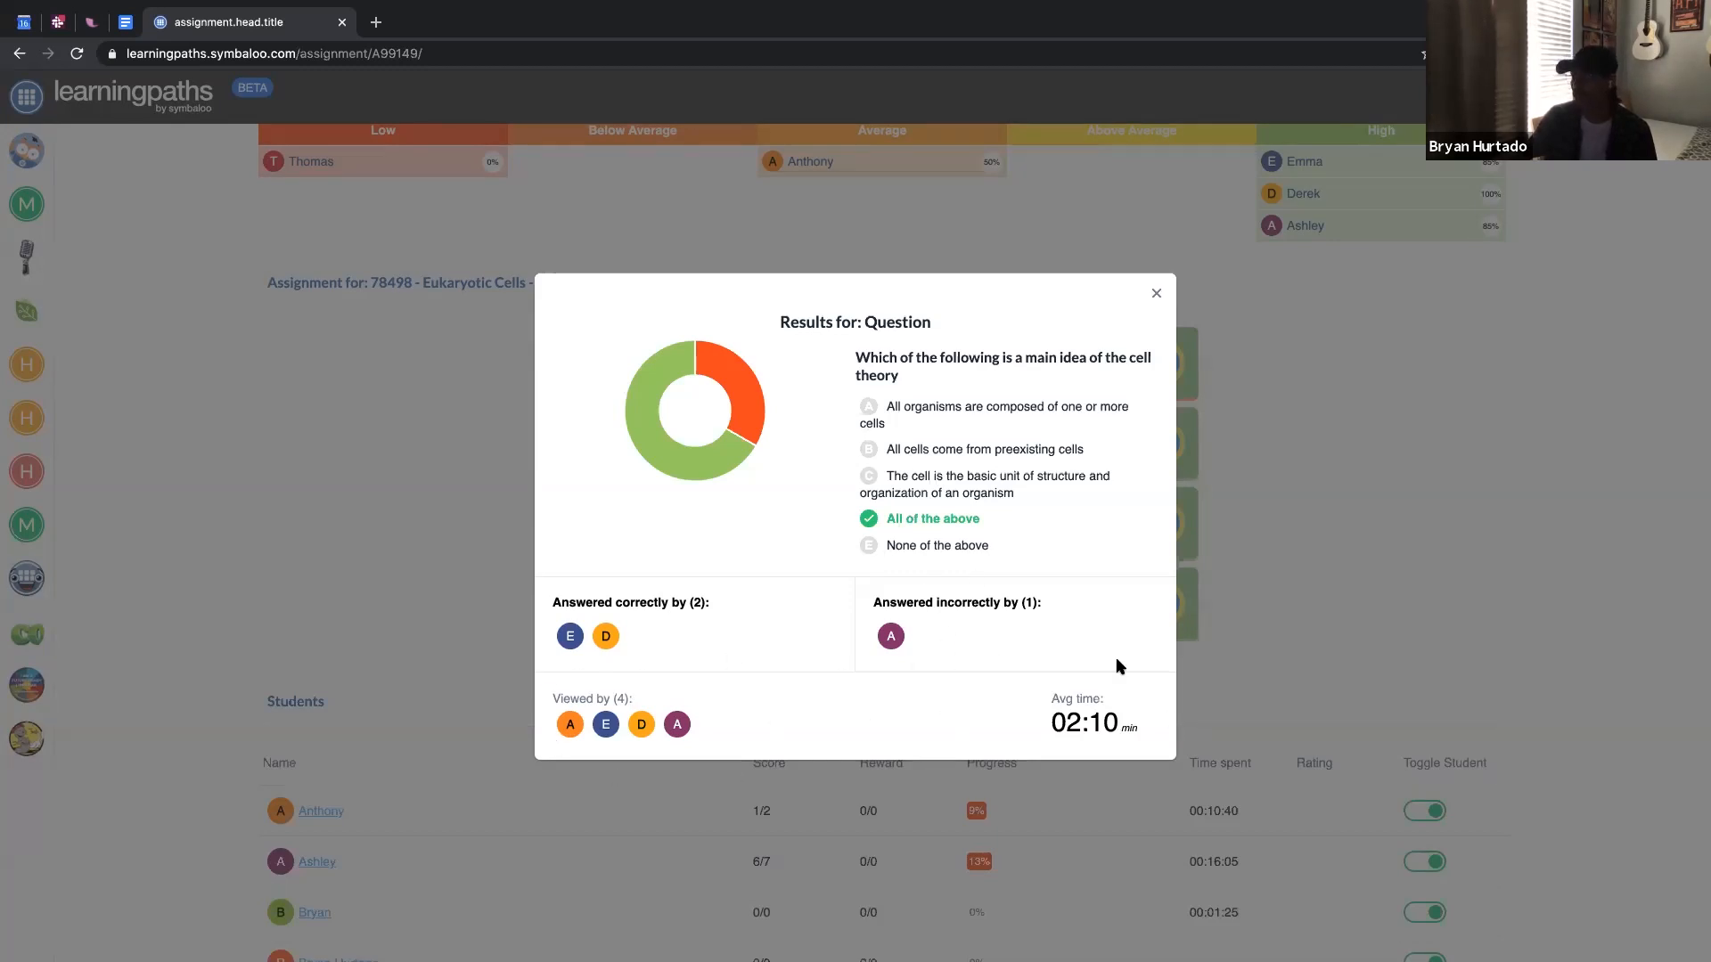
click(1159, 292)
scroll(849, 603, down, 5)
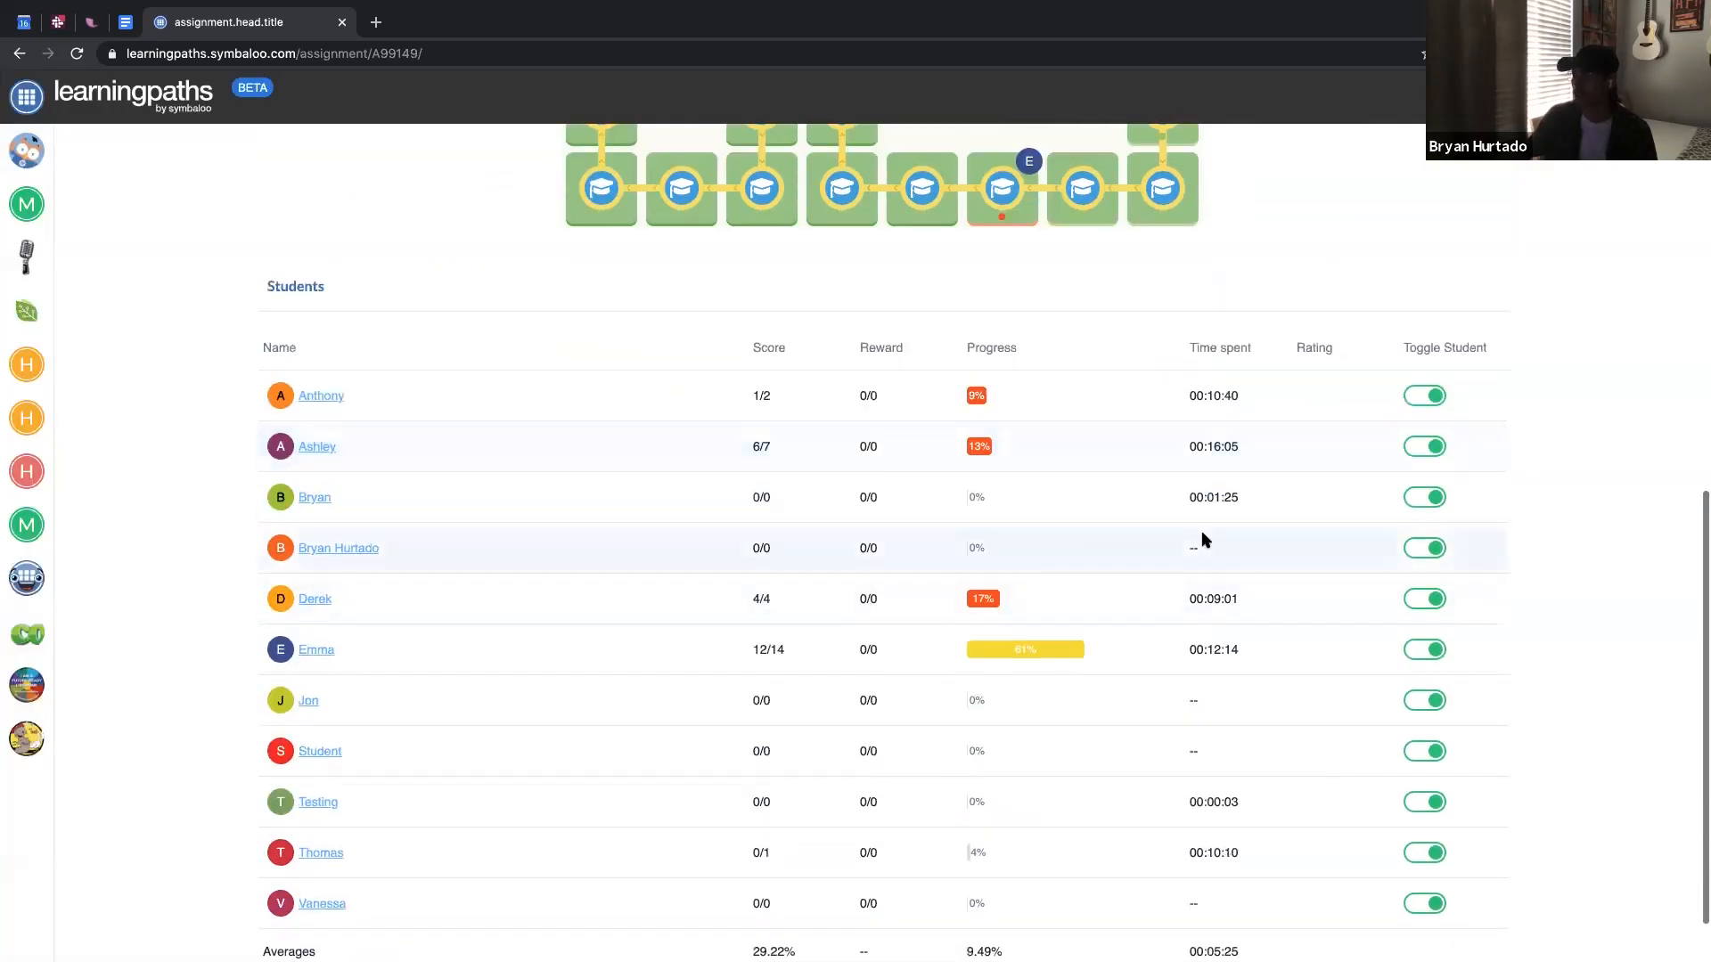
Toggle off the first five students in the Students table so averages exclude them.
scroll(1202, 540, down, 1)
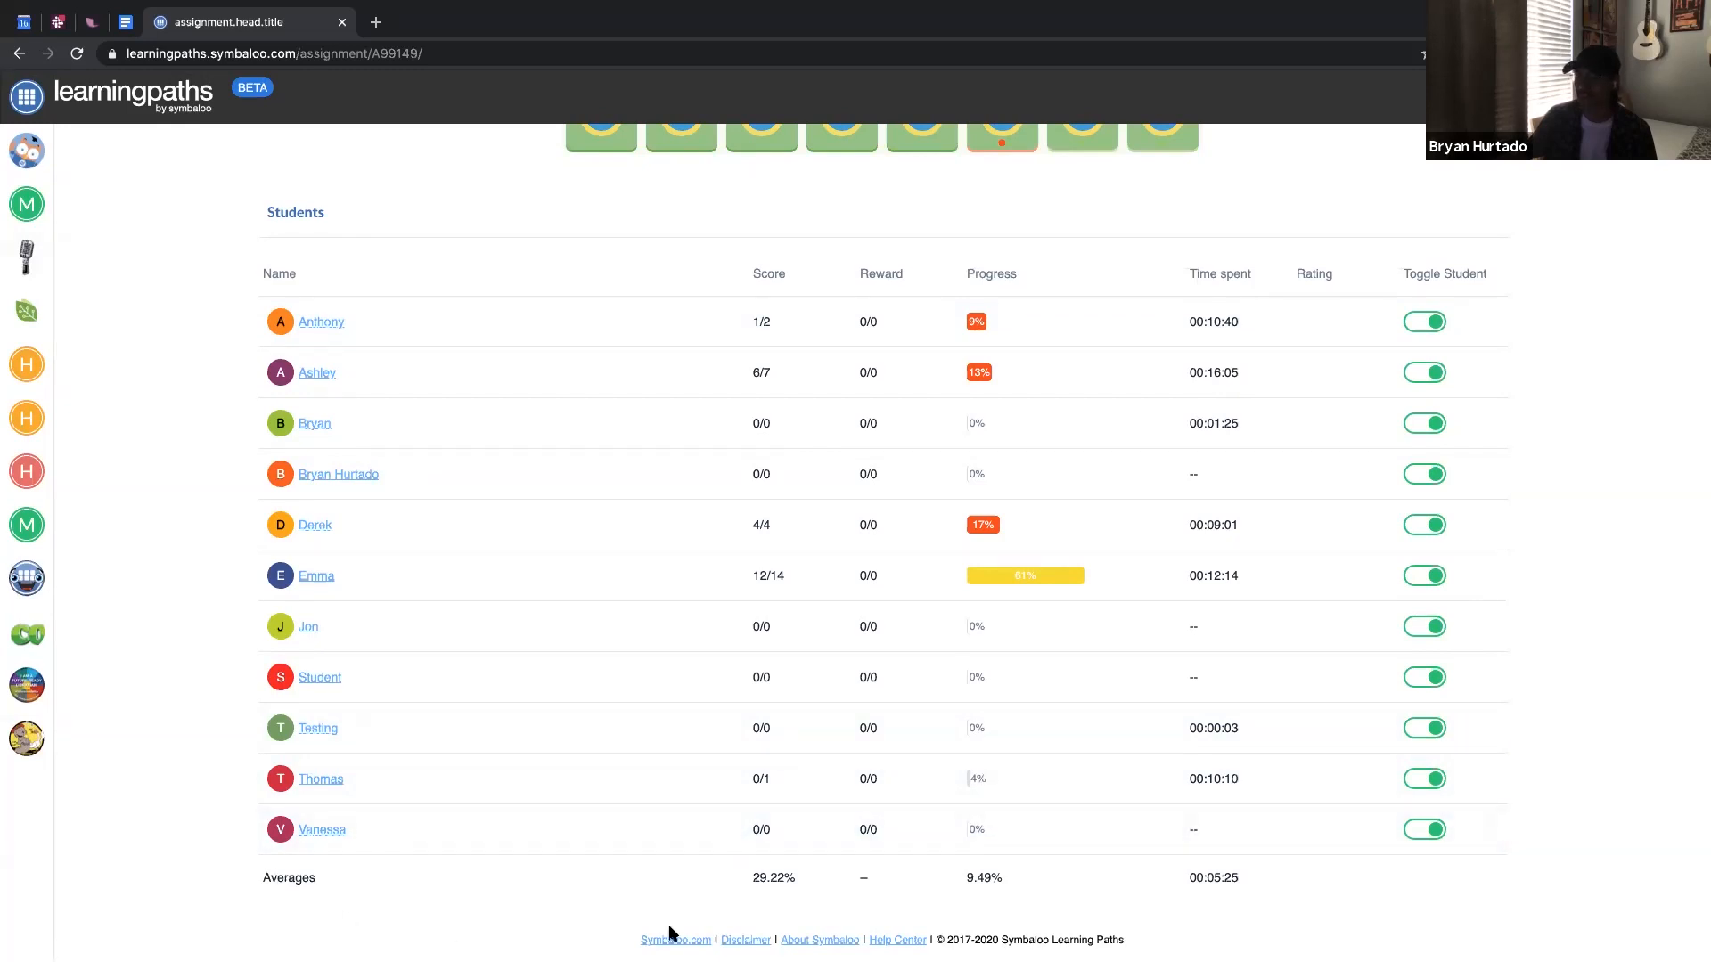
click(1424, 322)
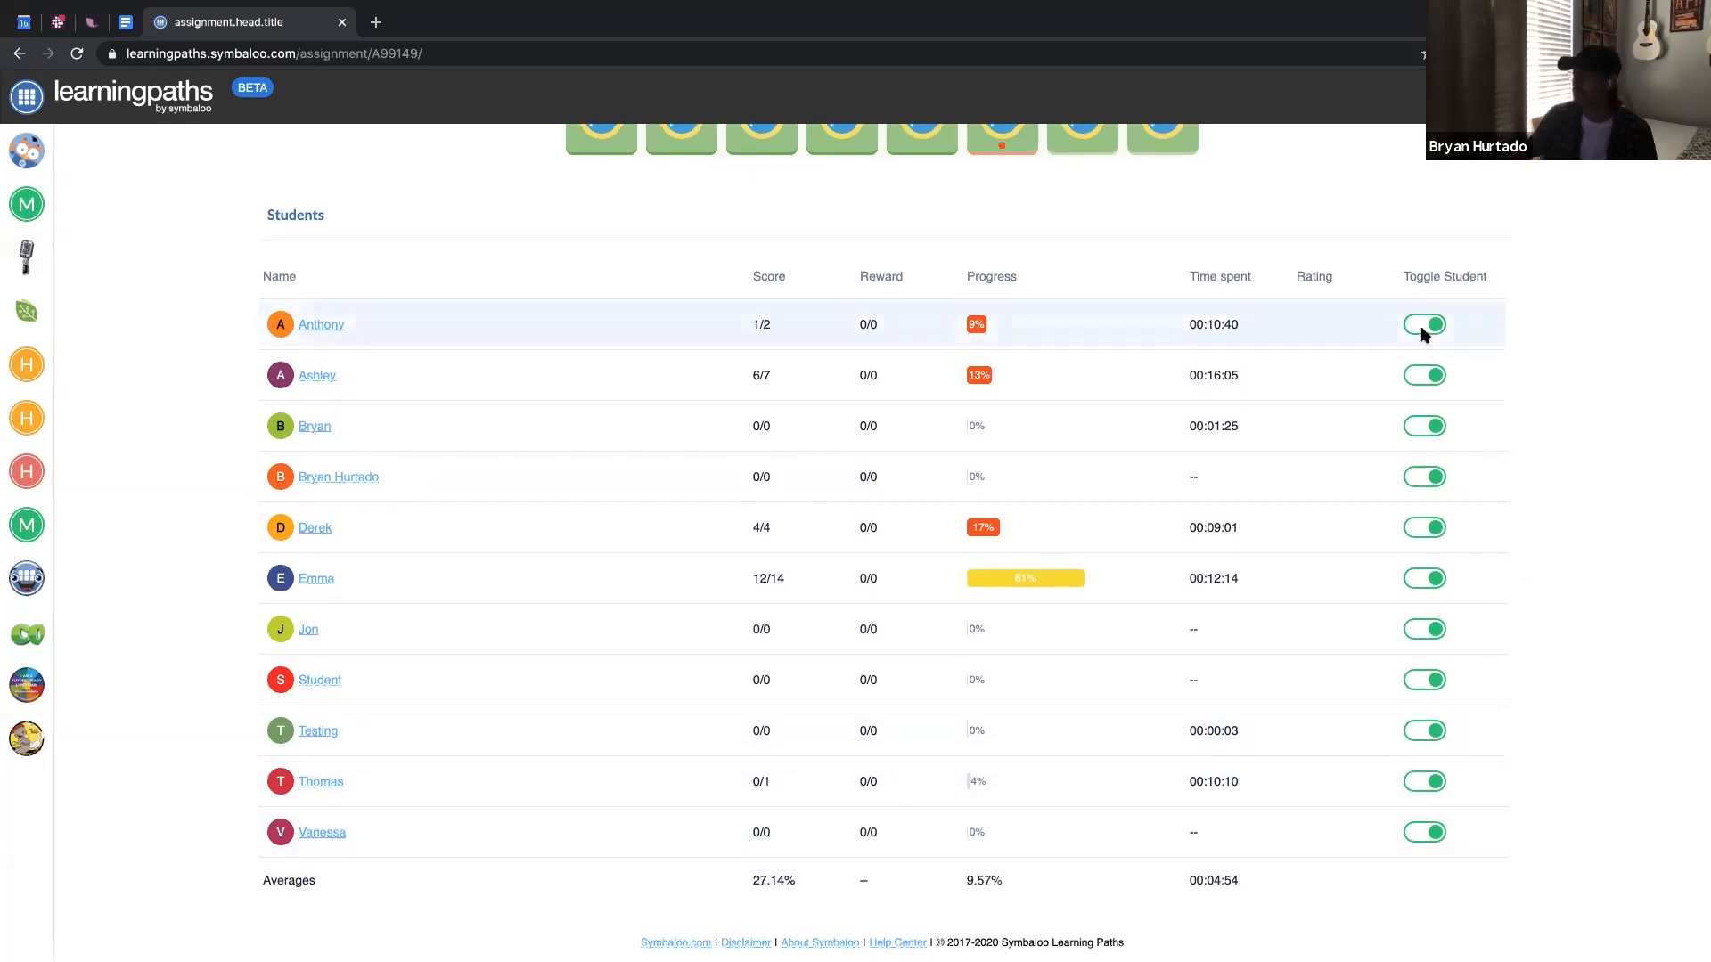
click(1424, 372)
click(1427, 427)
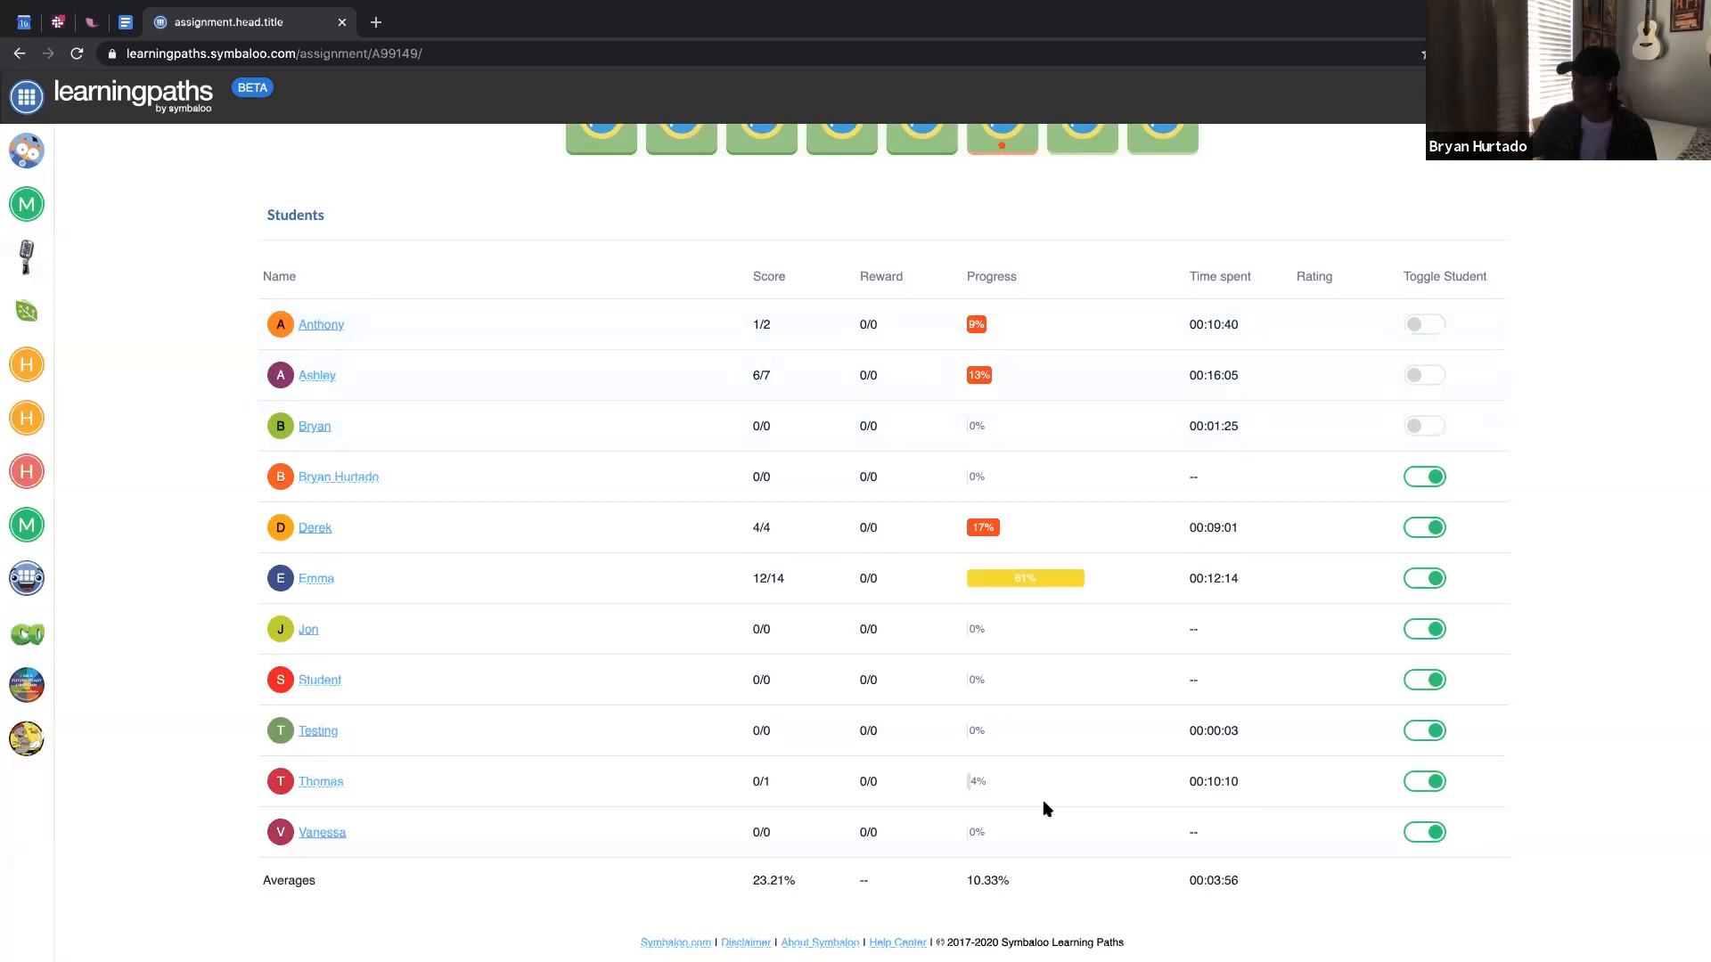
click(1425, 477)
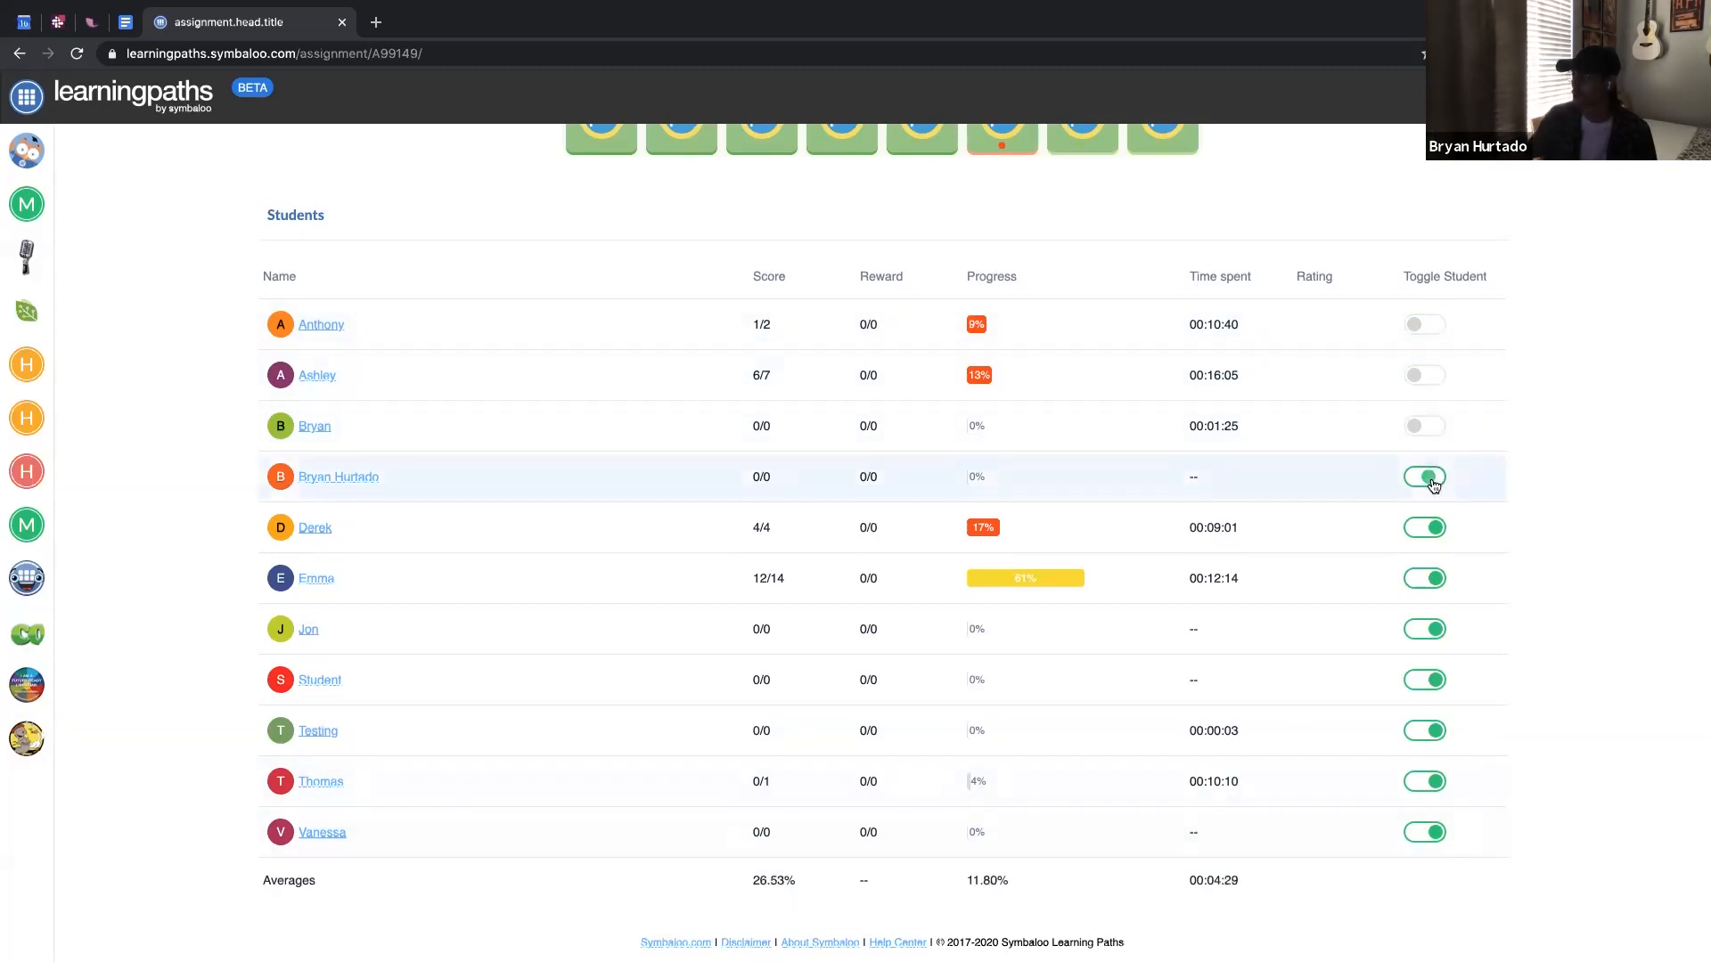
click(1425, 527)
scroll(1138, 547, up, 8)
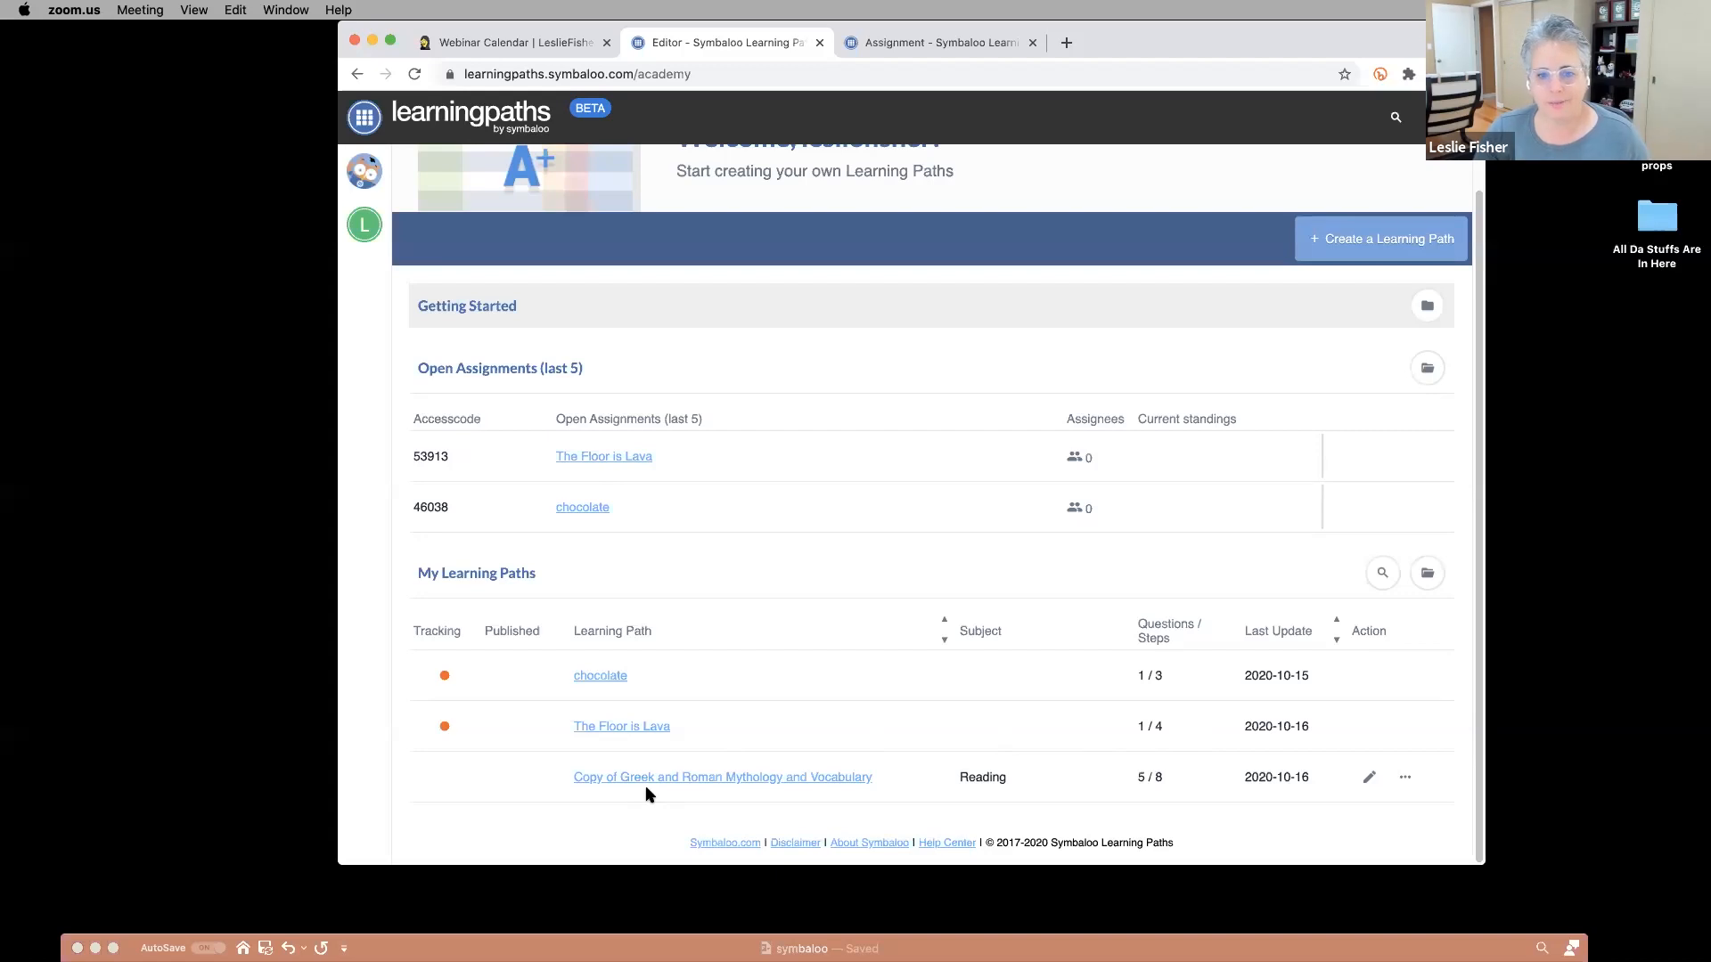
click(1070, 47)
click(1067, 44)
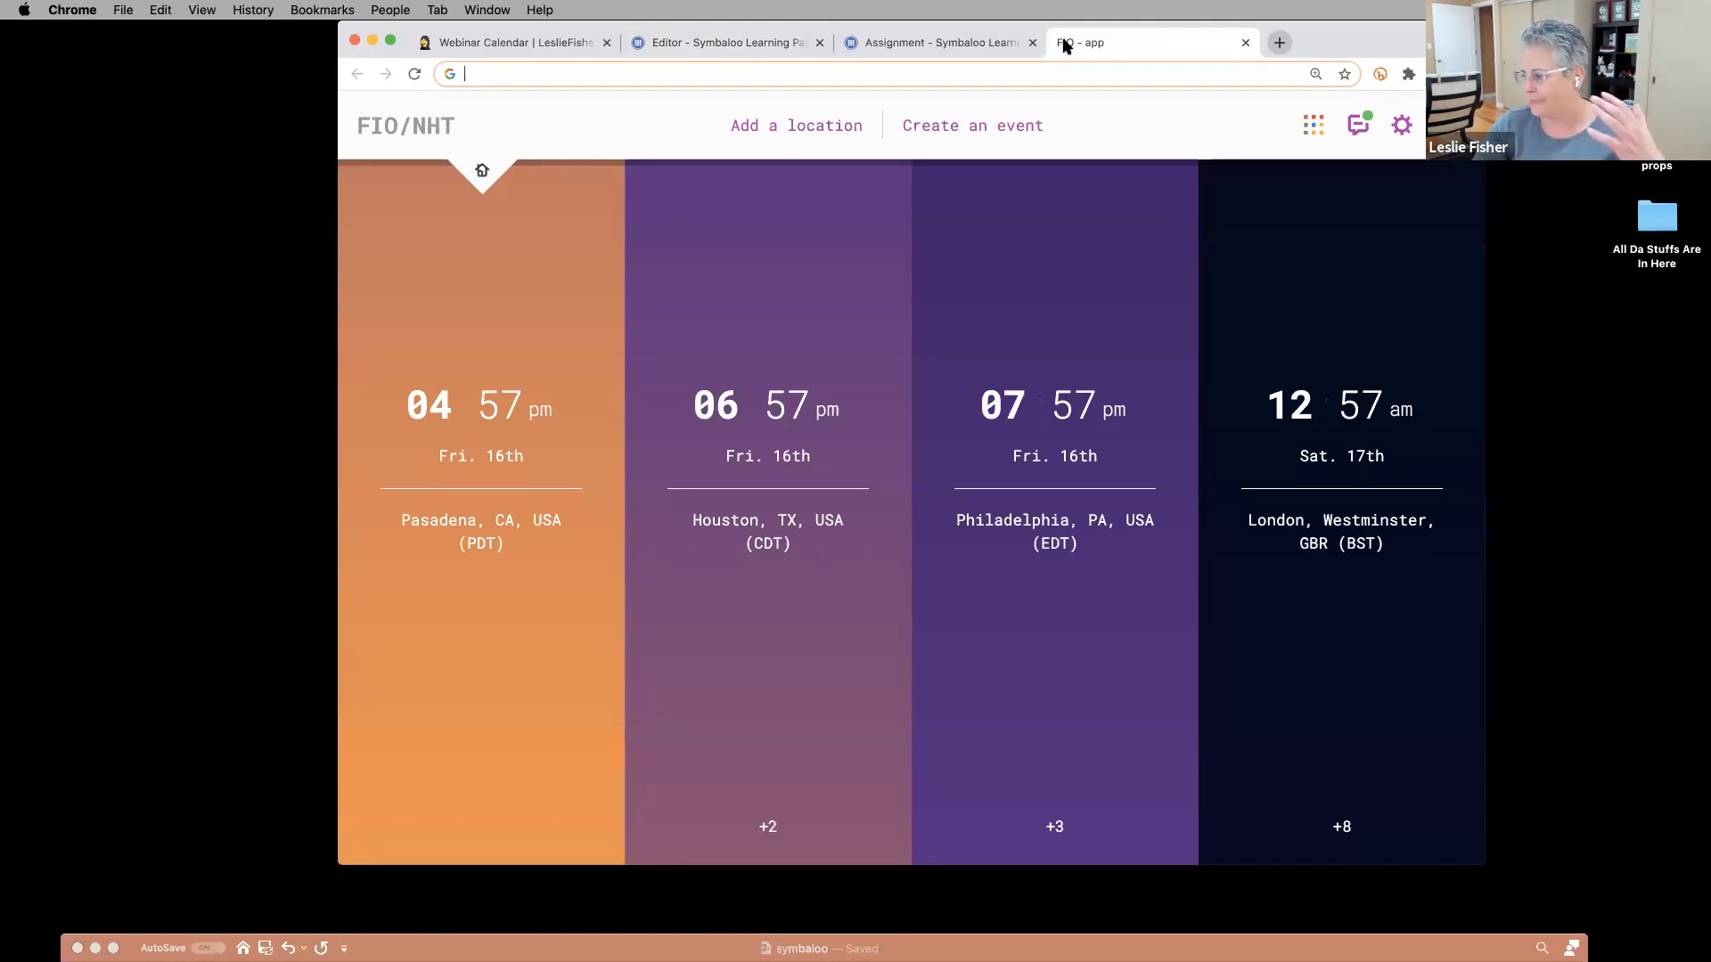
click(731, 43)
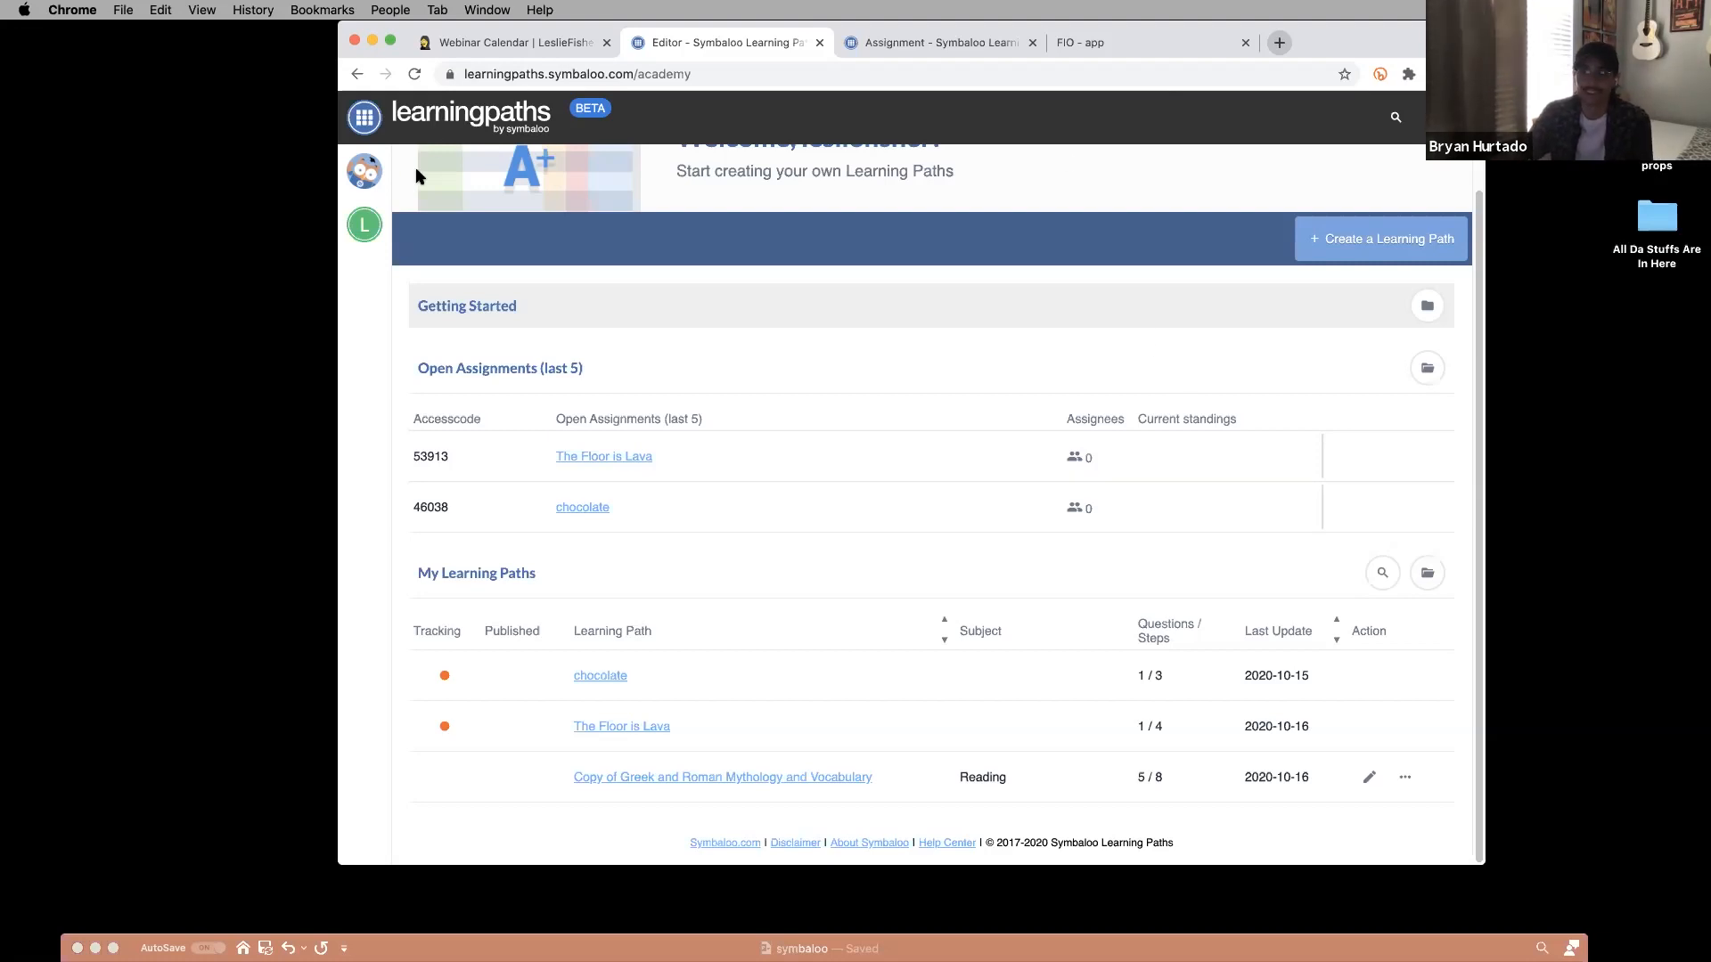
Bring PowerPoint forward and open slide 39, Symbaloo Pro, from Slide Sorter view.
drag(938, 940, 933, 49)
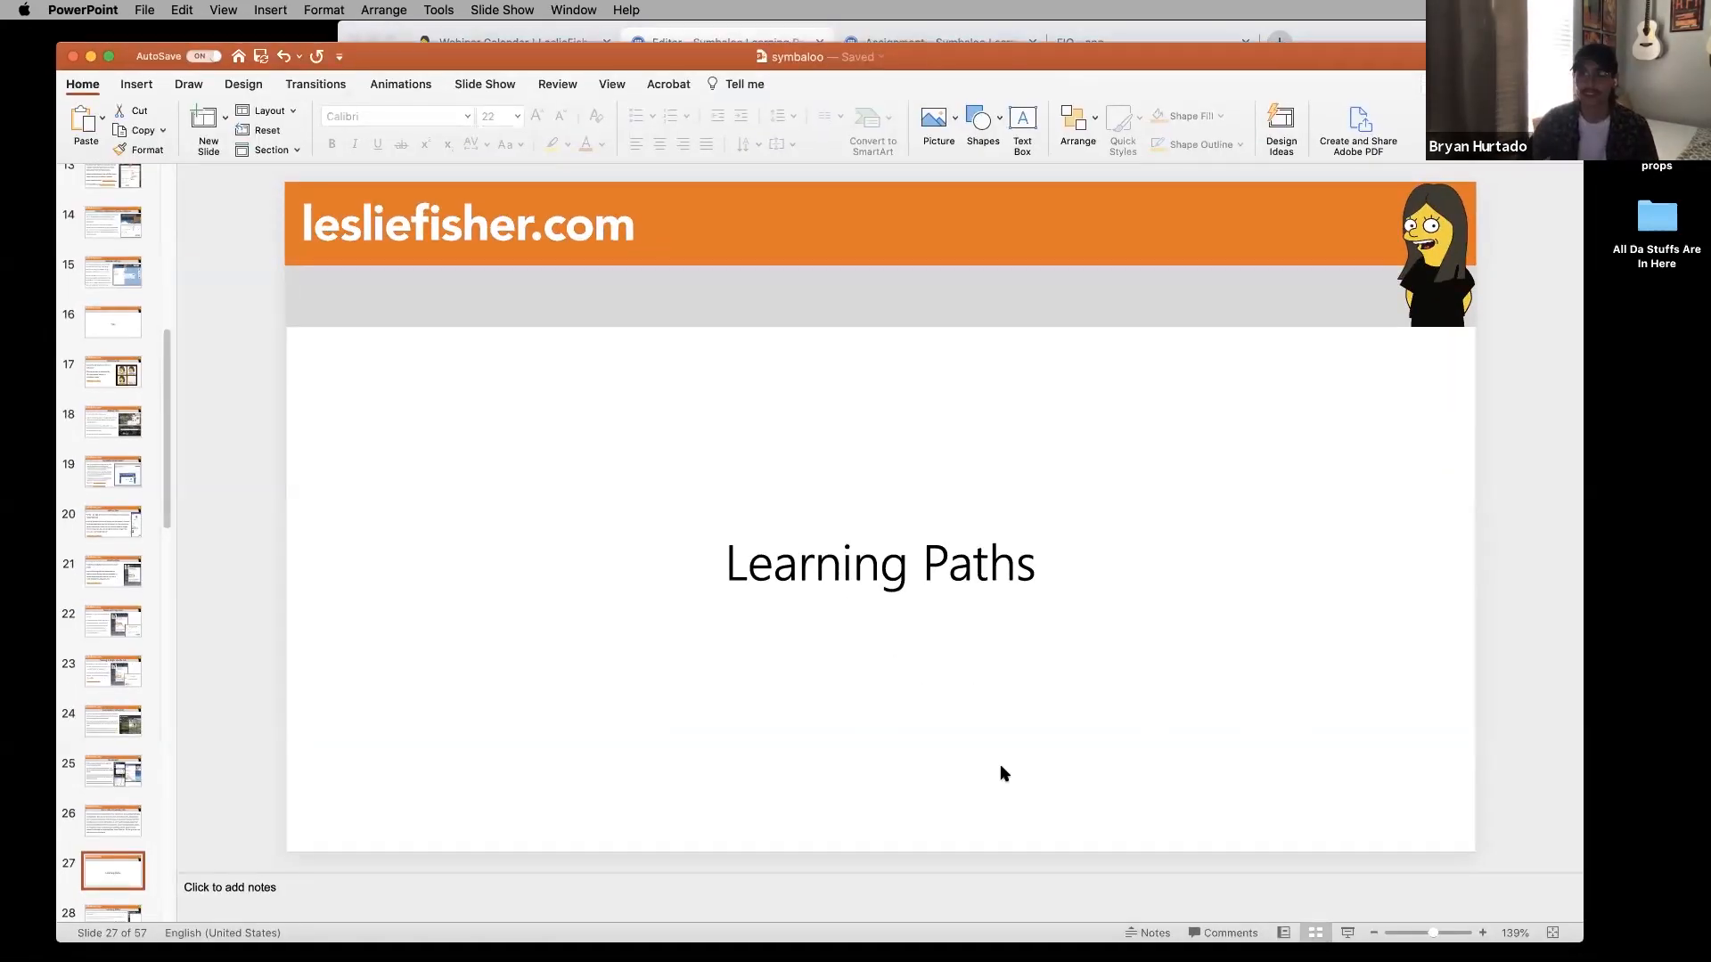
key(super+2)
scroll(669, 576, down, 4)
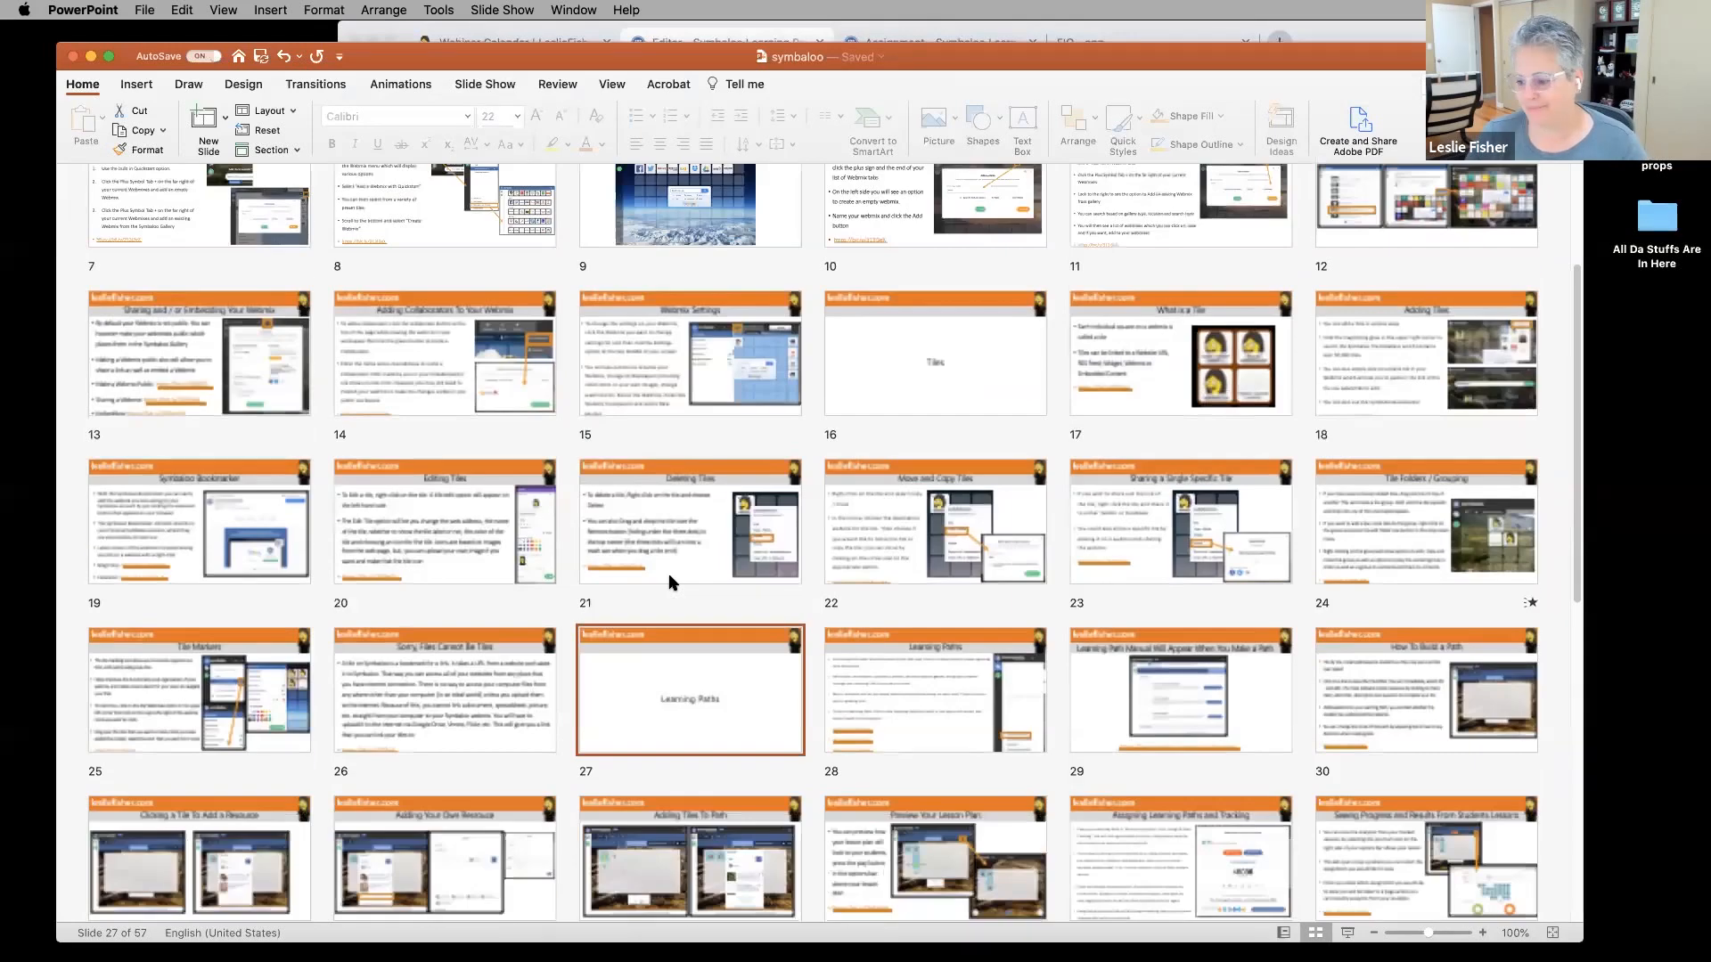
scroll(669, 576, down, 6)
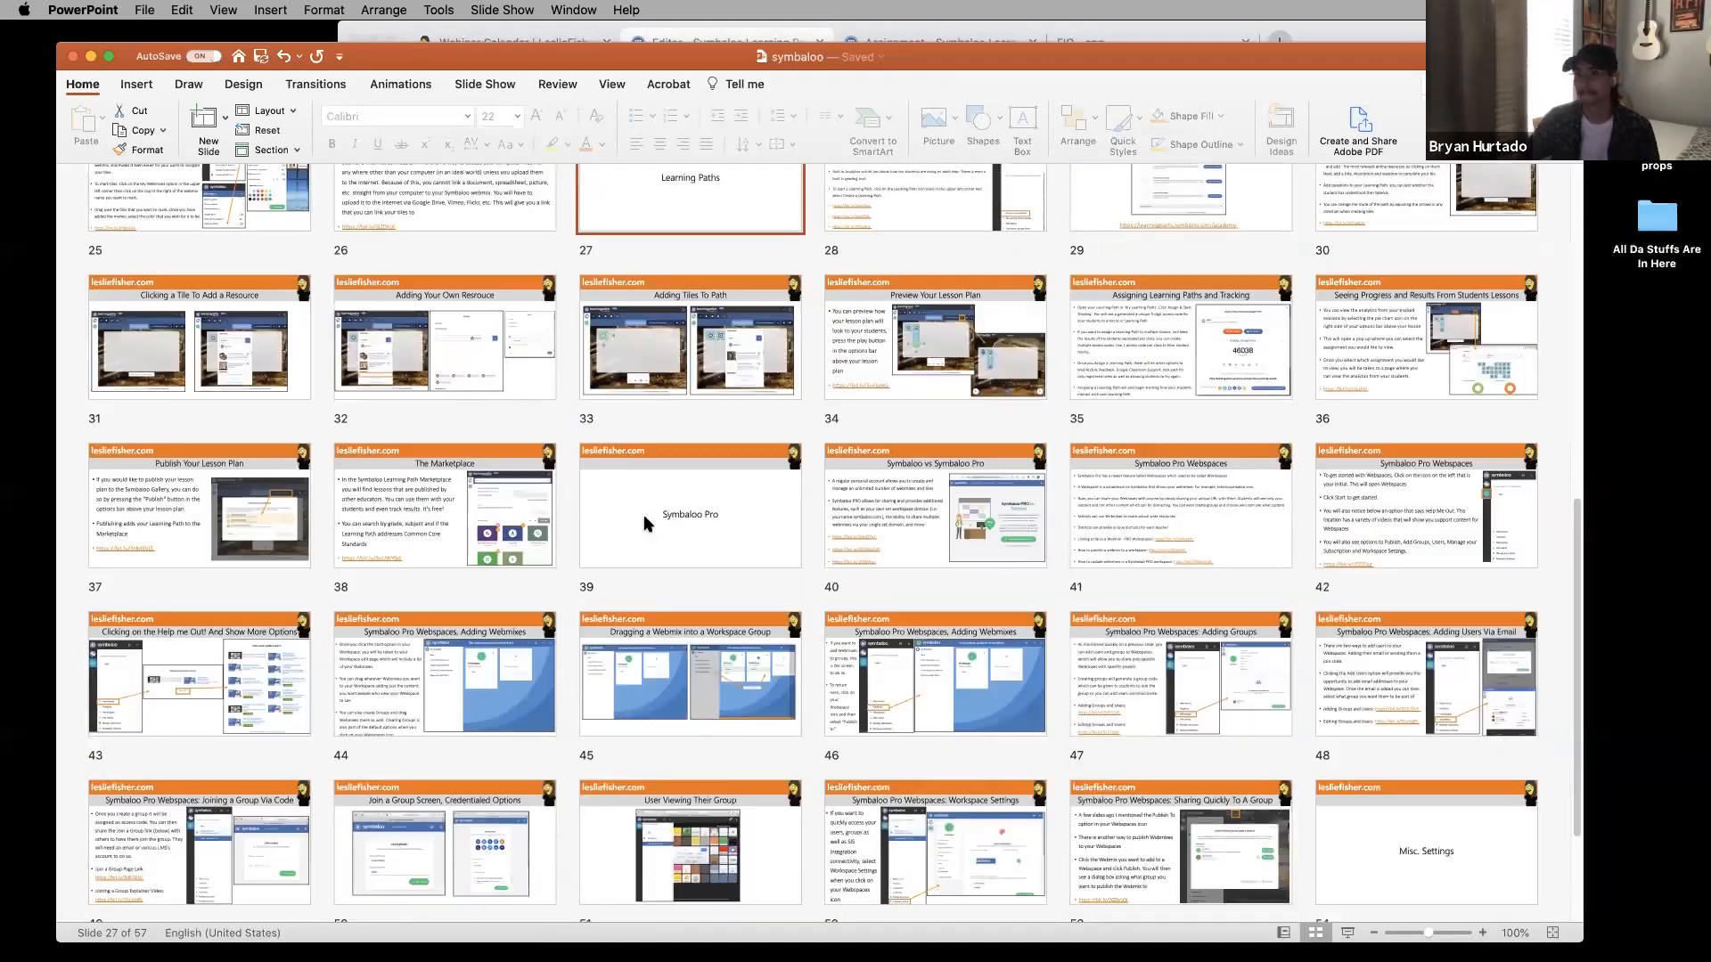
double_click(644, 515)
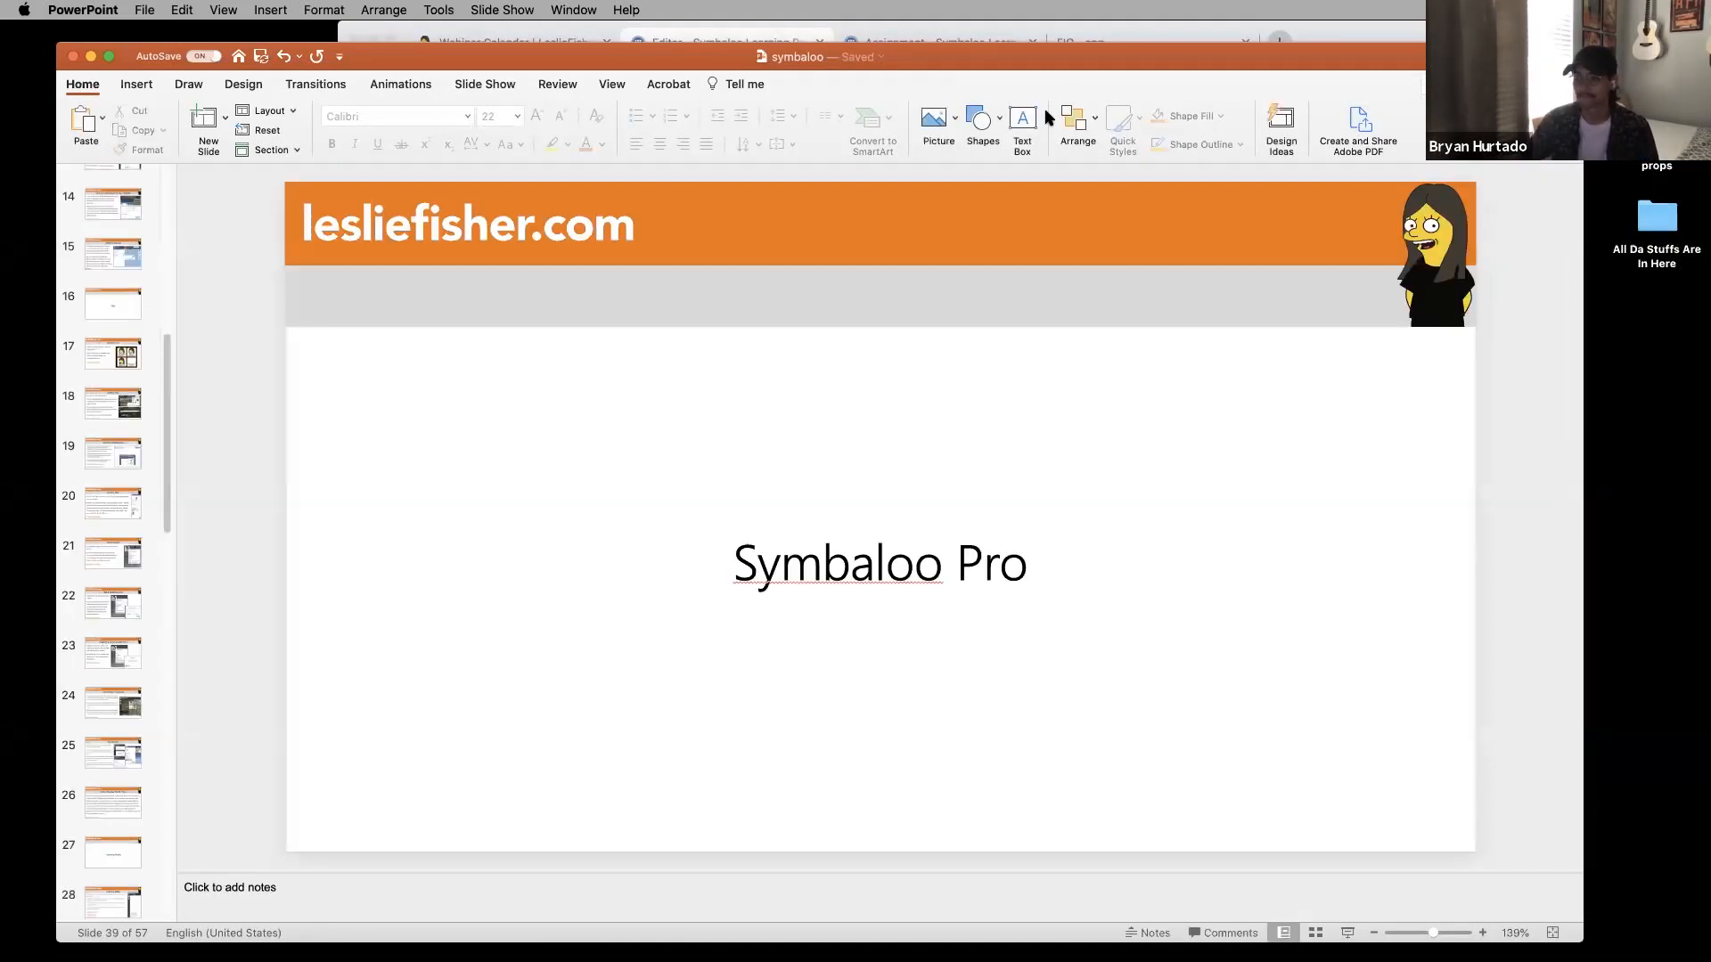
drag(1050, 63, 1054, 25)
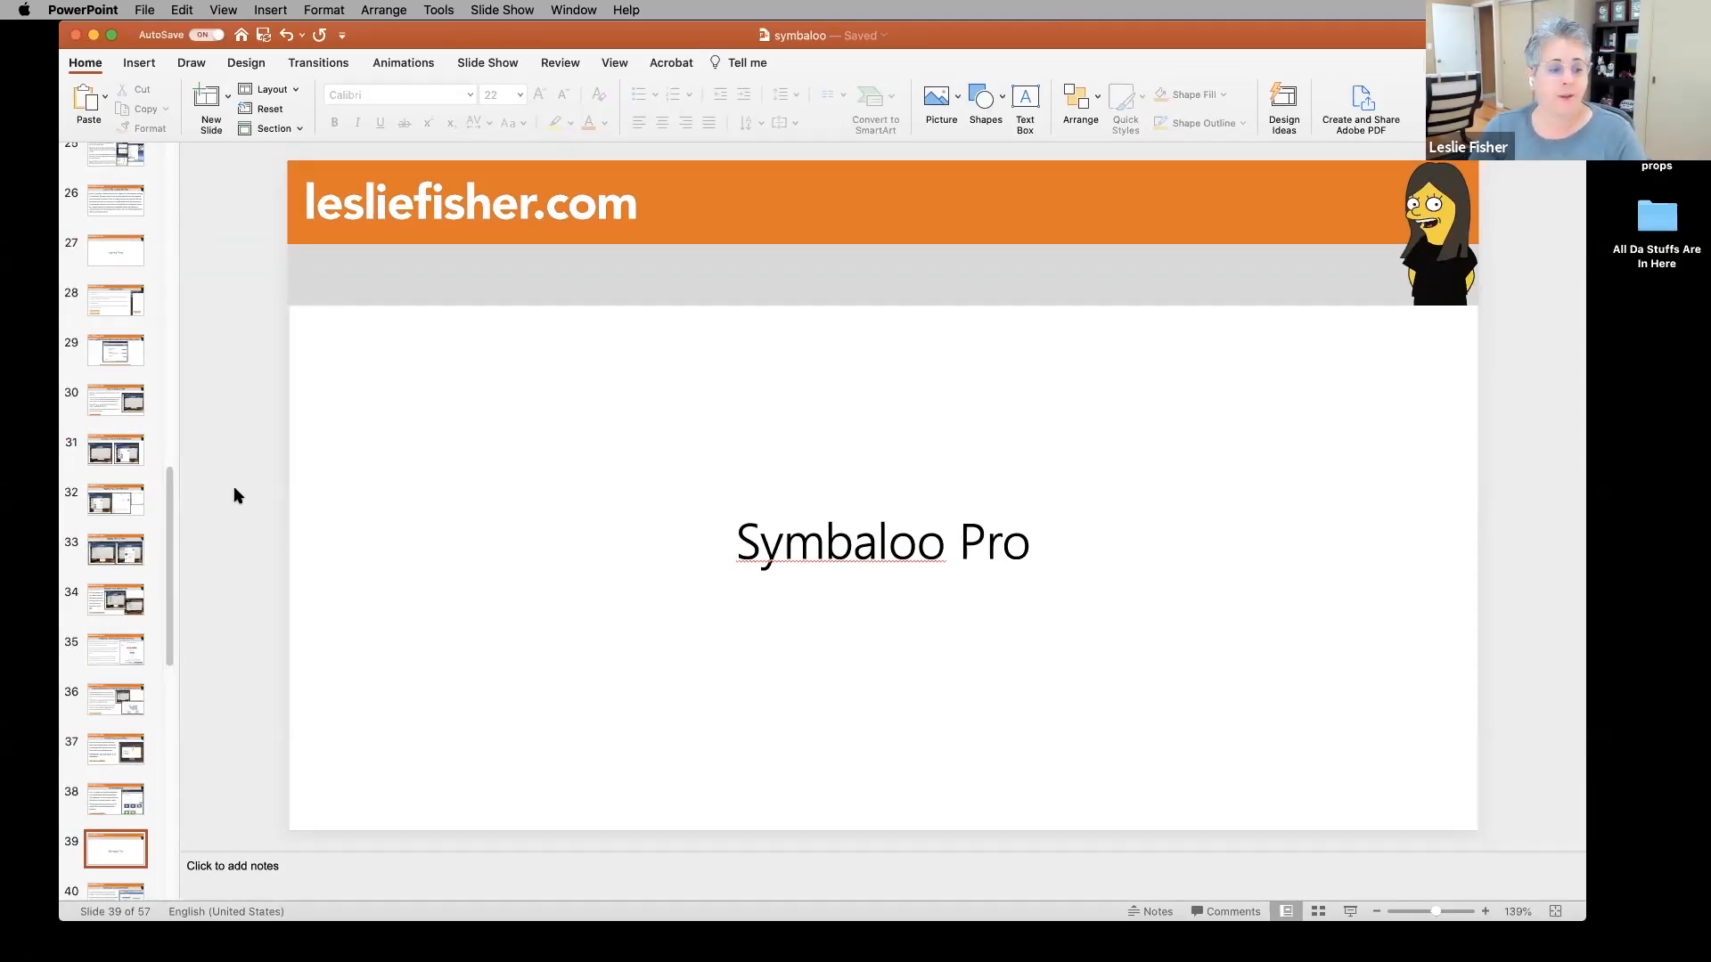
scroll(137, 485, down, 6)
scroll(136, 485, down, 1)
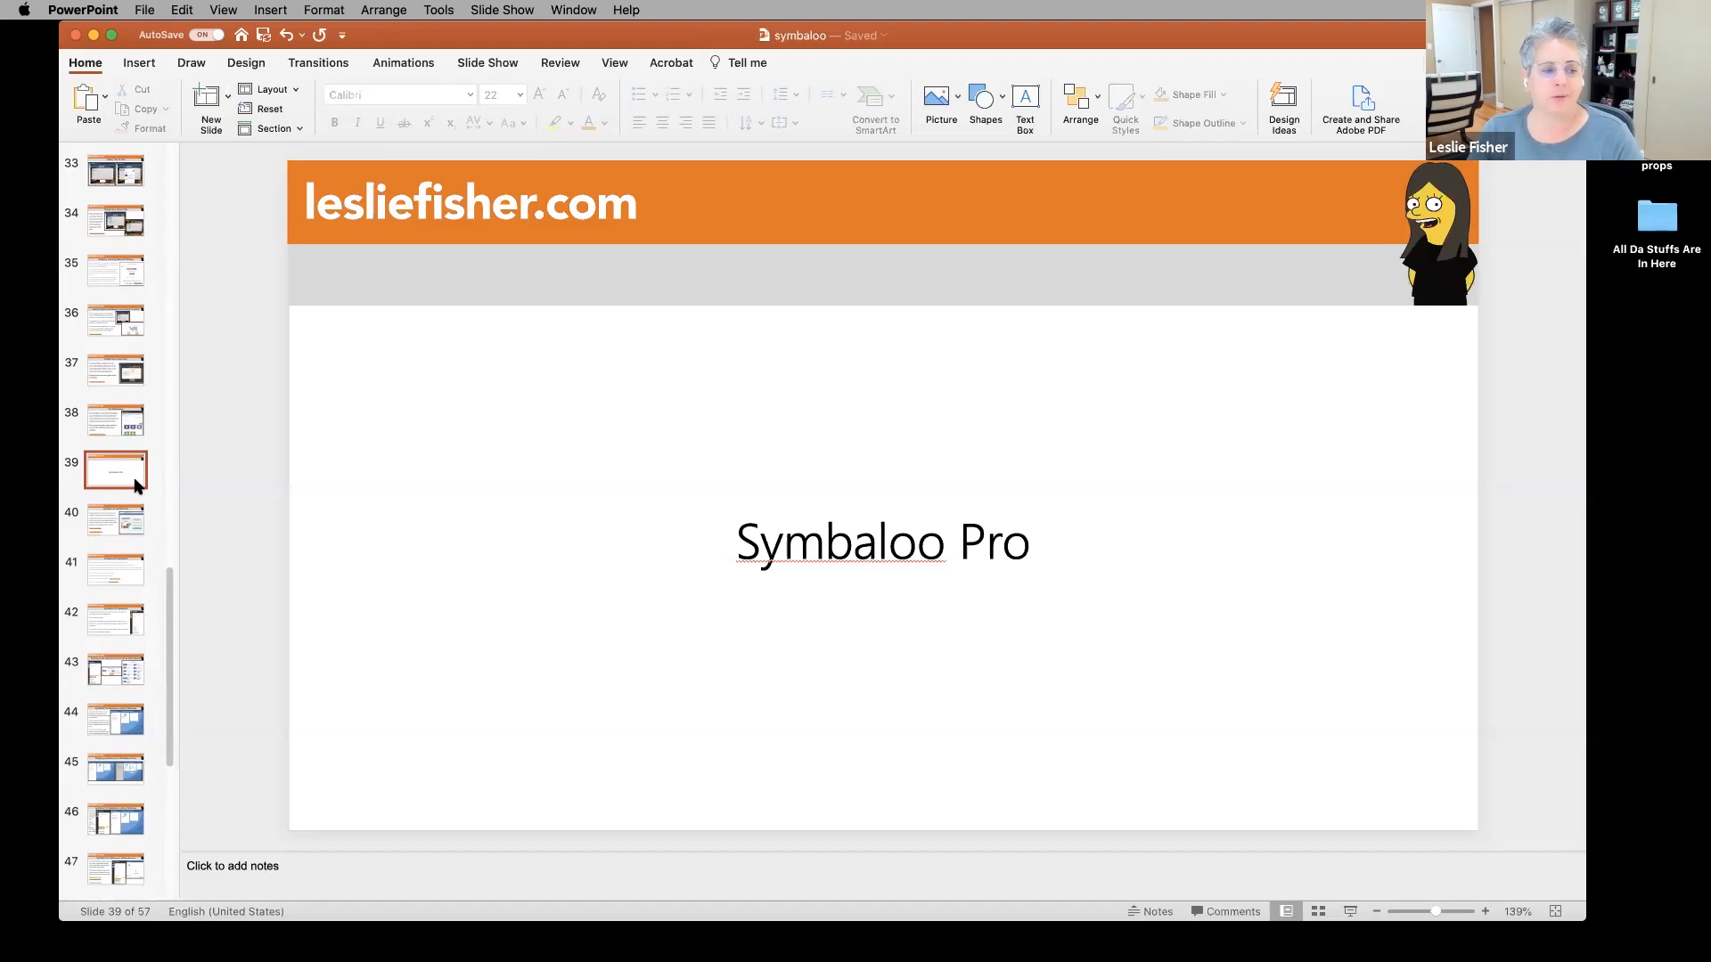
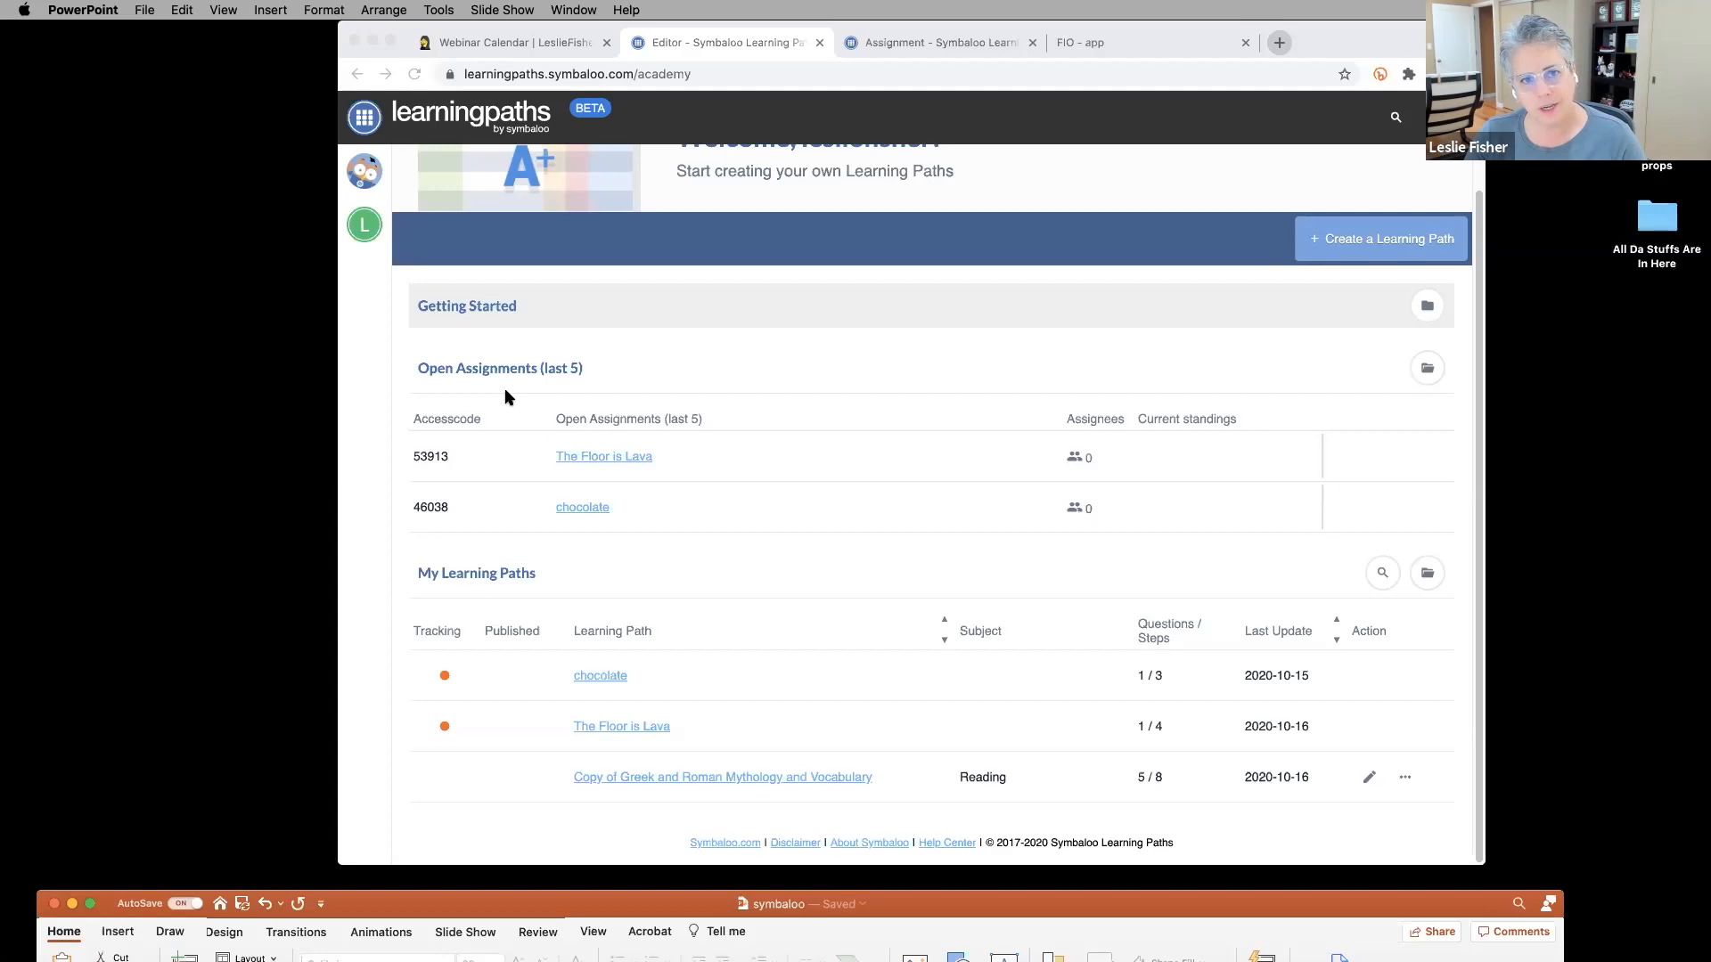
From the green L workspace panel, open the Publish to editor for webmixes and groups.
click(361, 264)
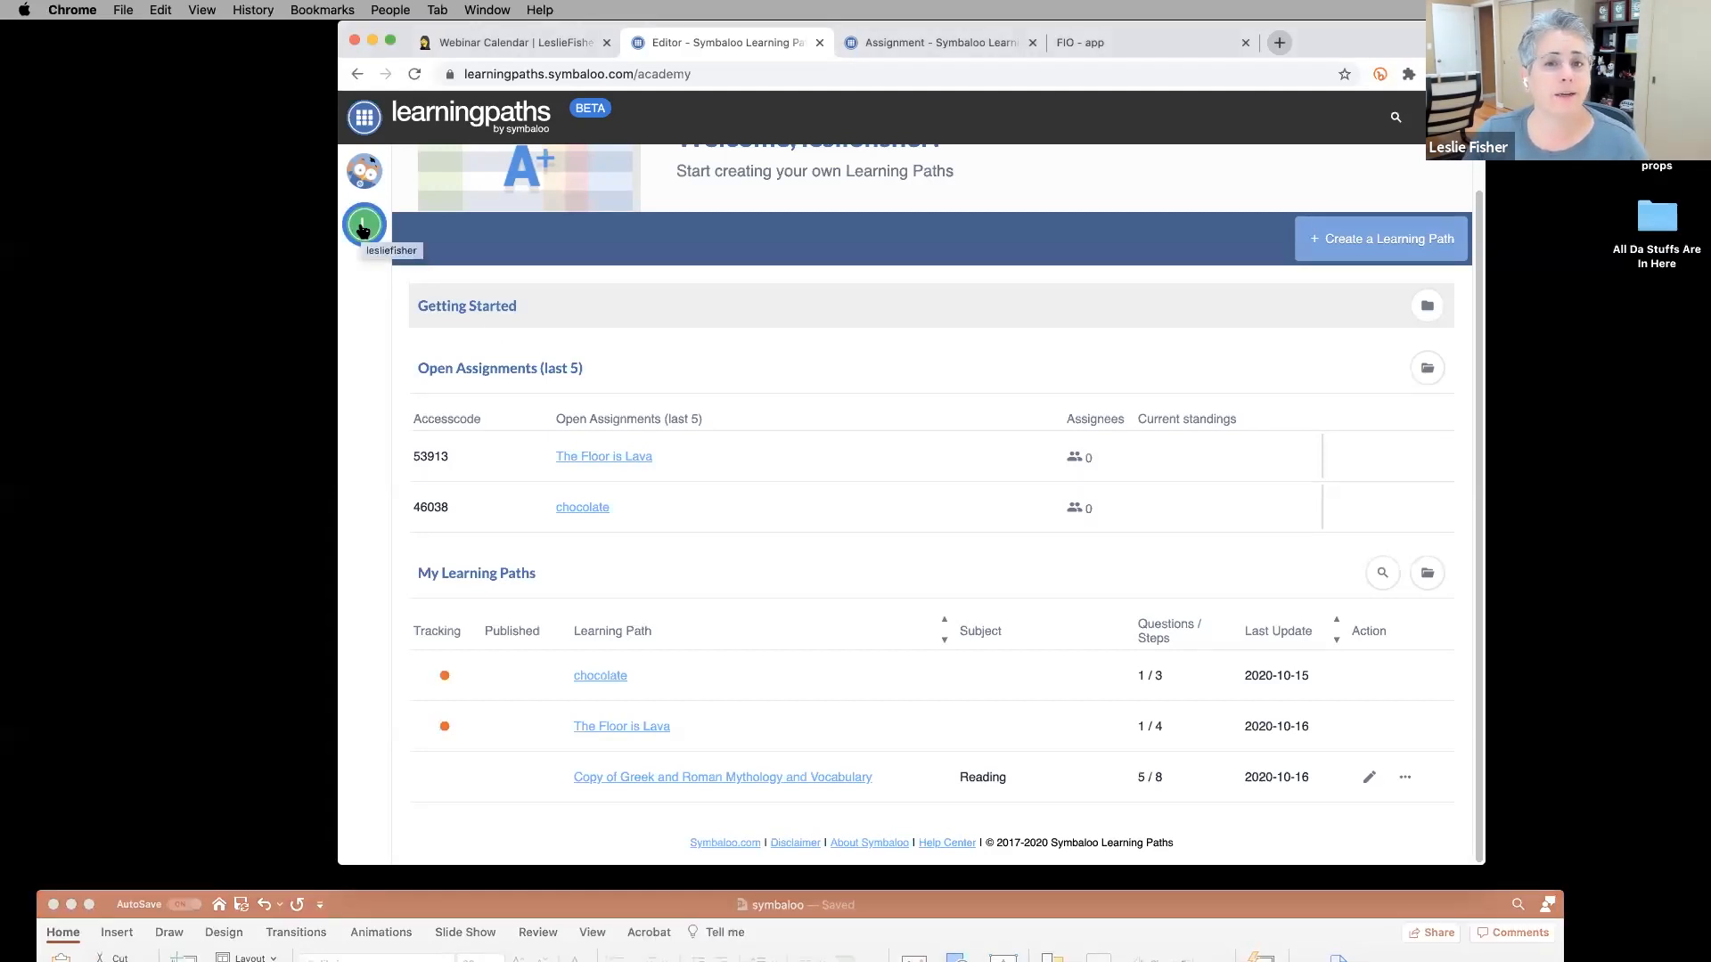
click(362, 229)
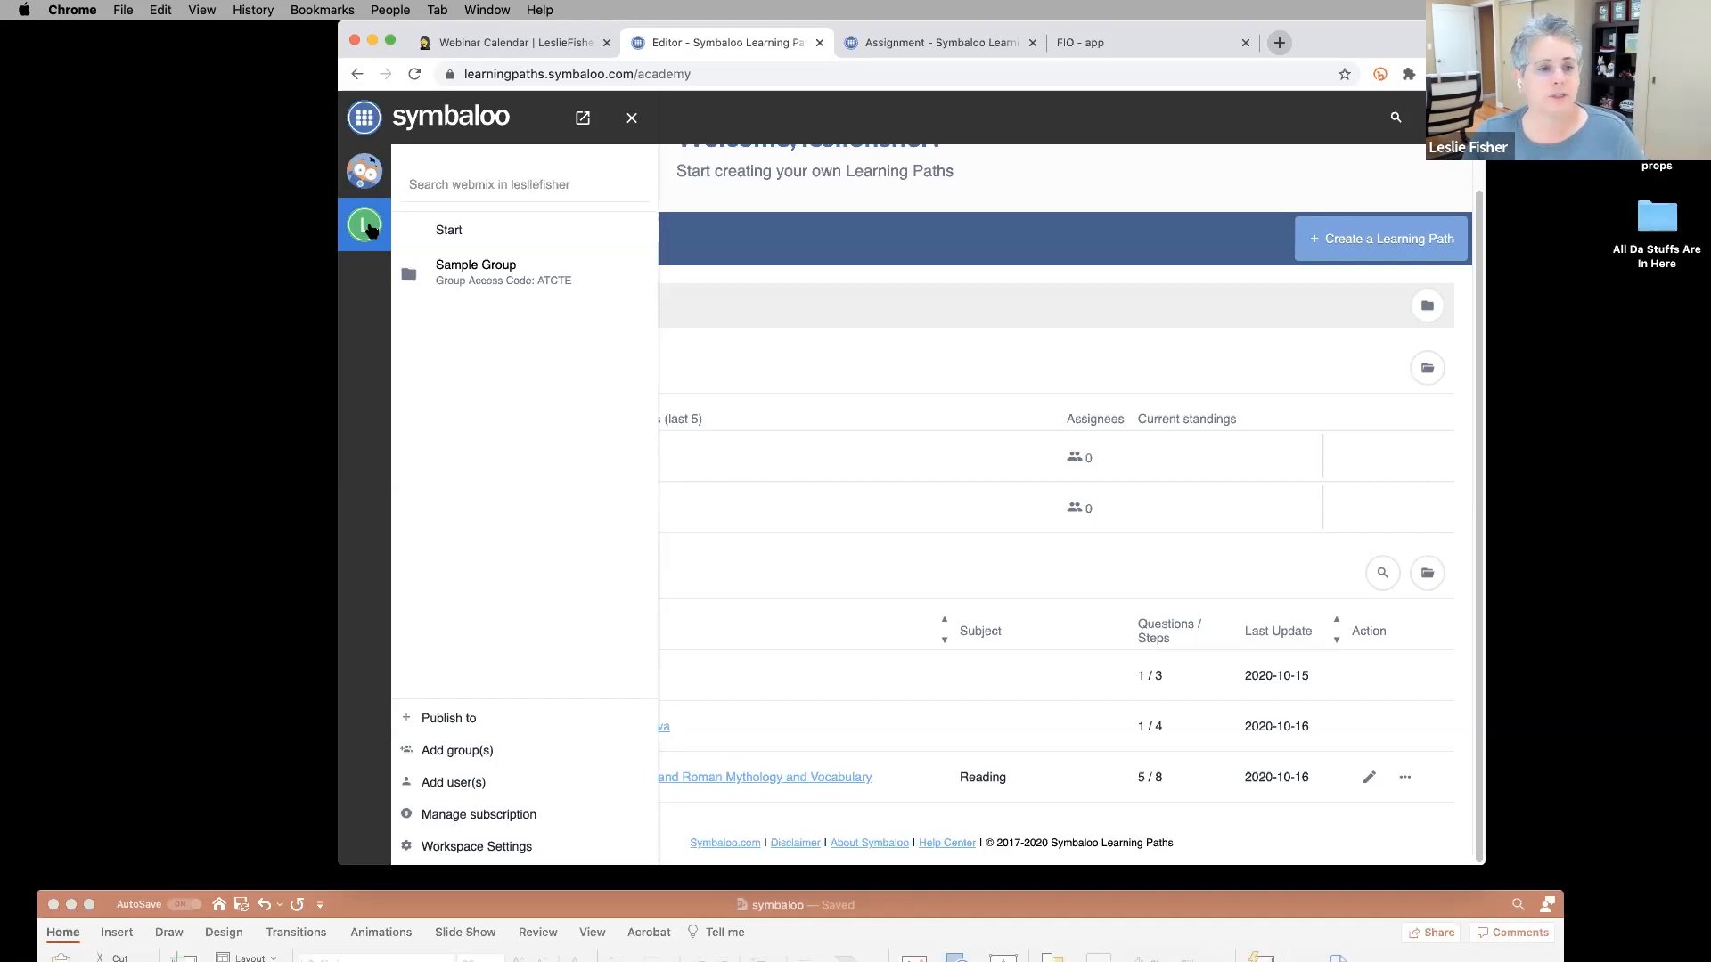
click(368, 228)
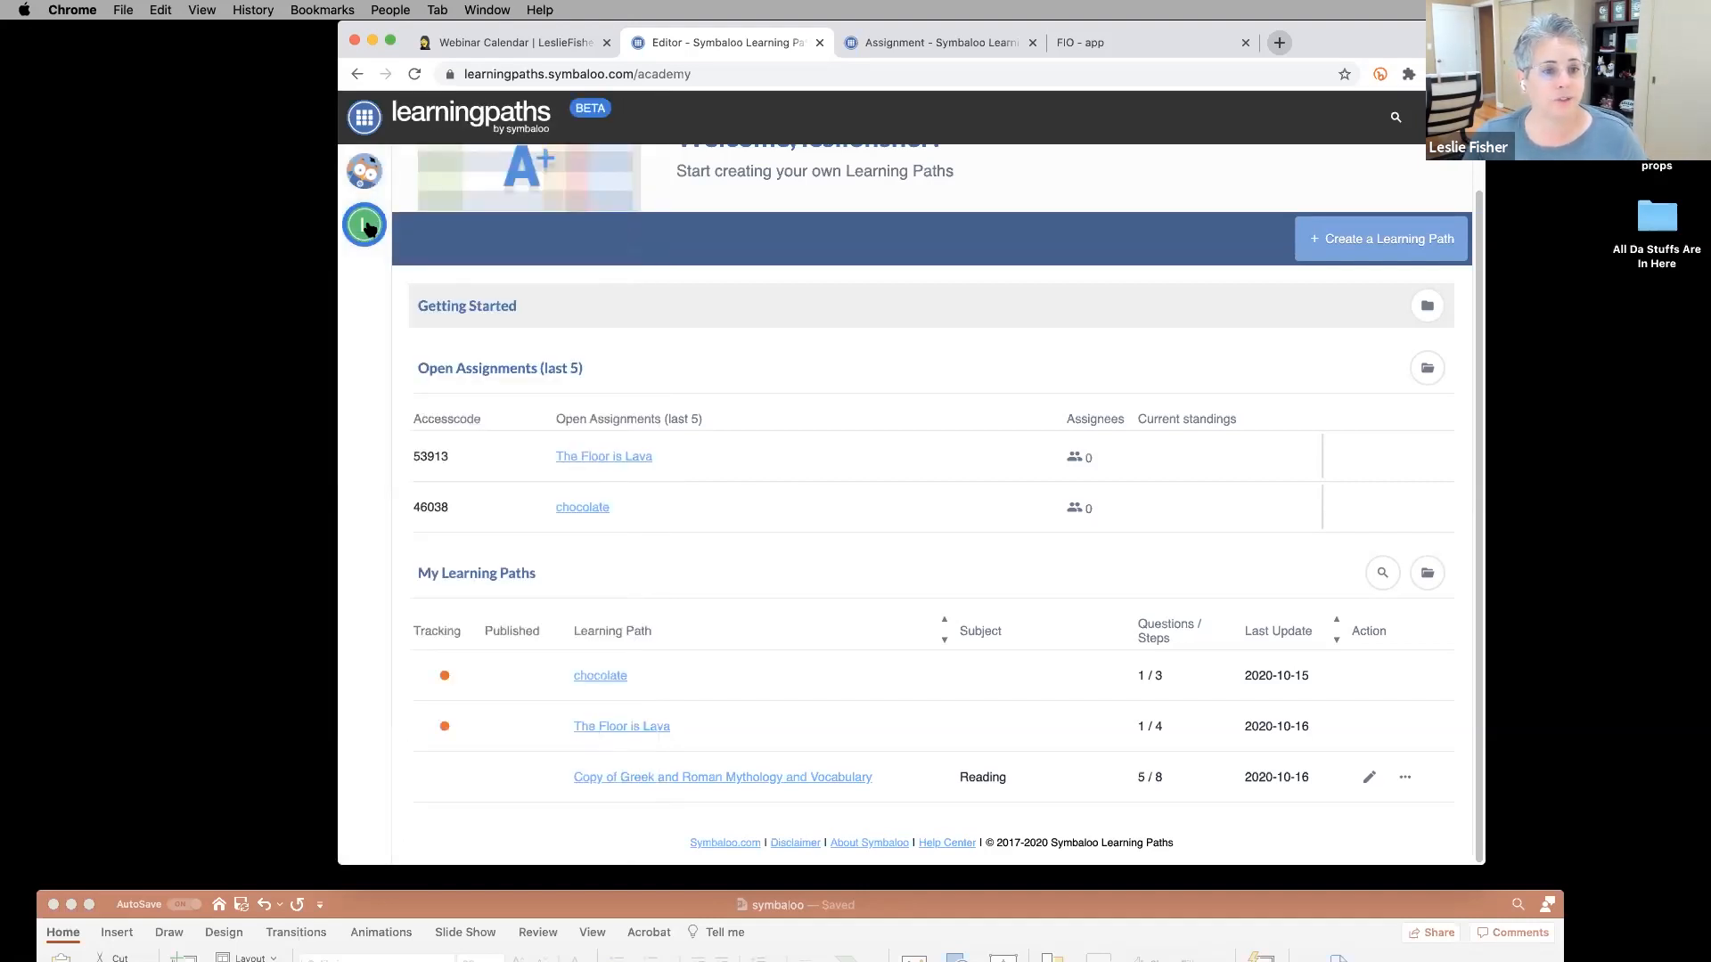
click(367, 228)
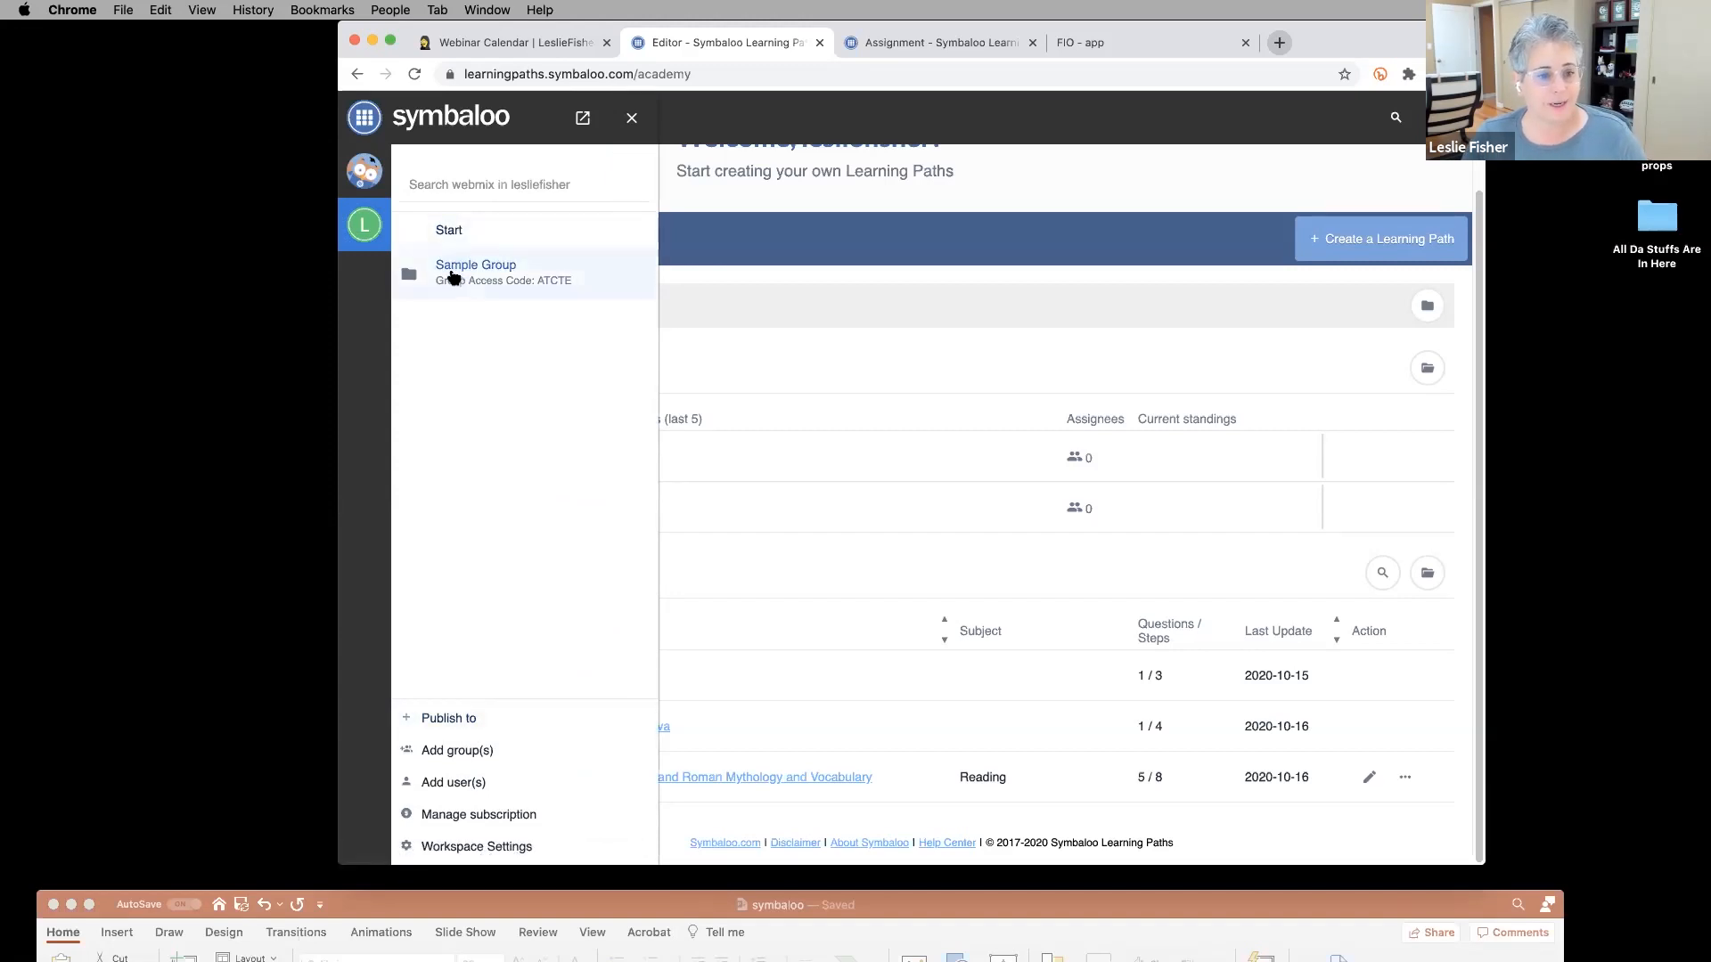
click(438, 718)
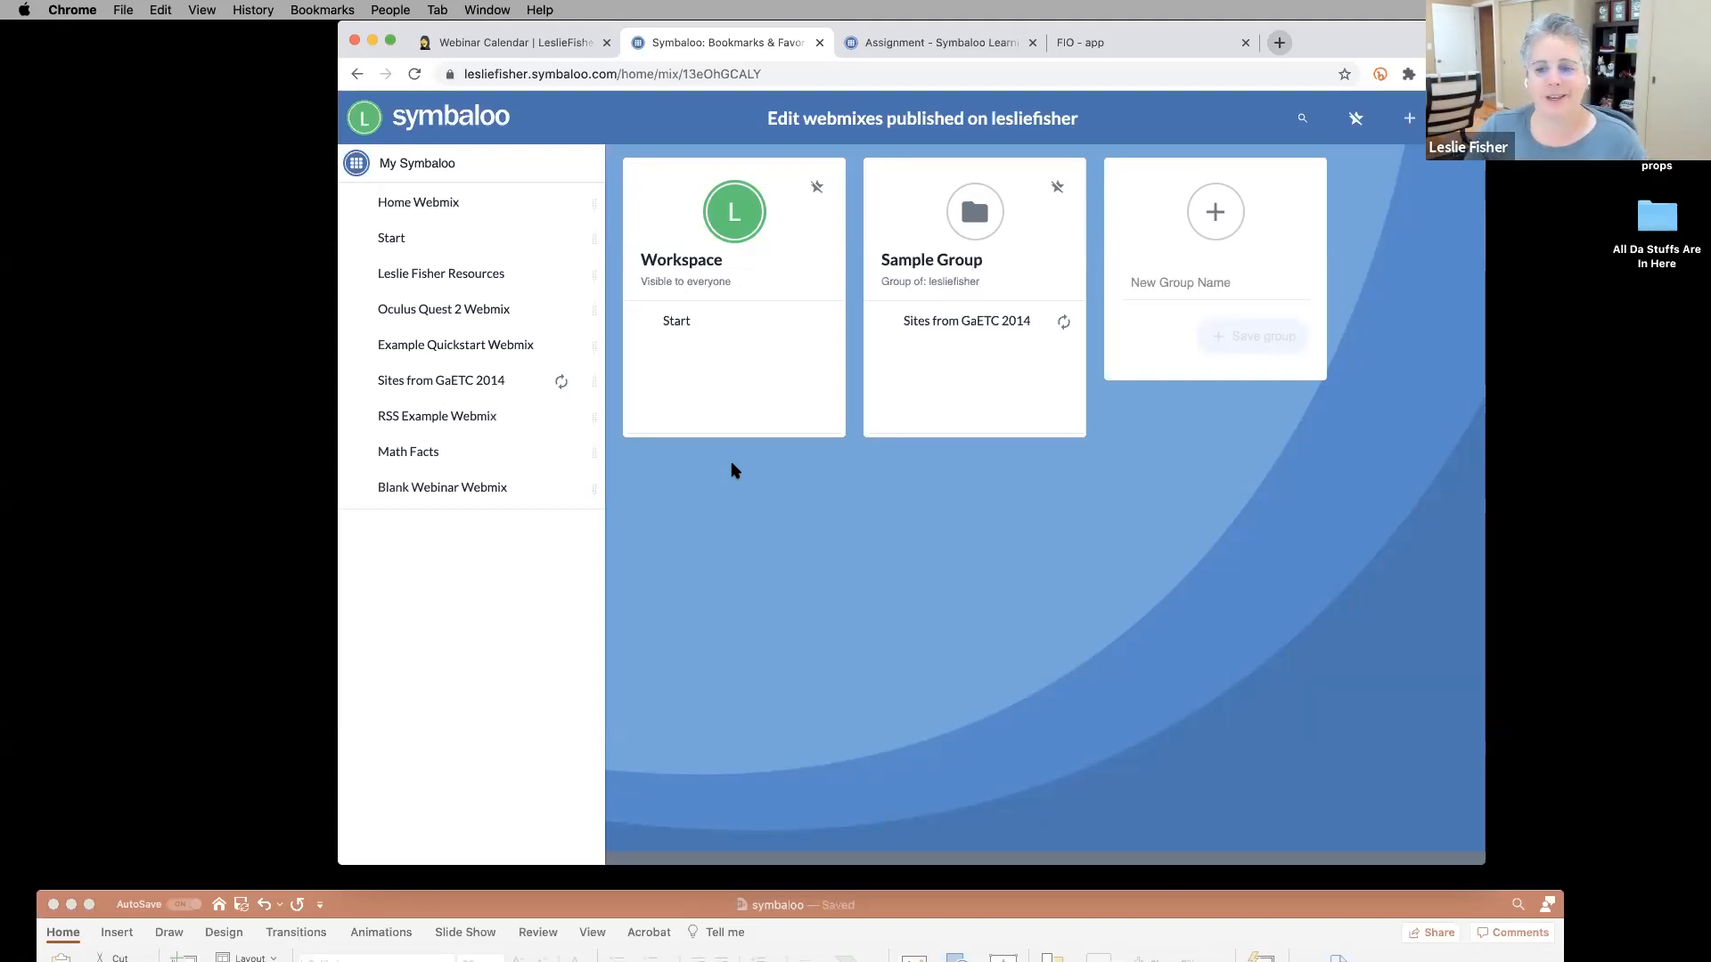
Create and save a new group named 'Webinar Group'.
click(1210, 286)
text(W)
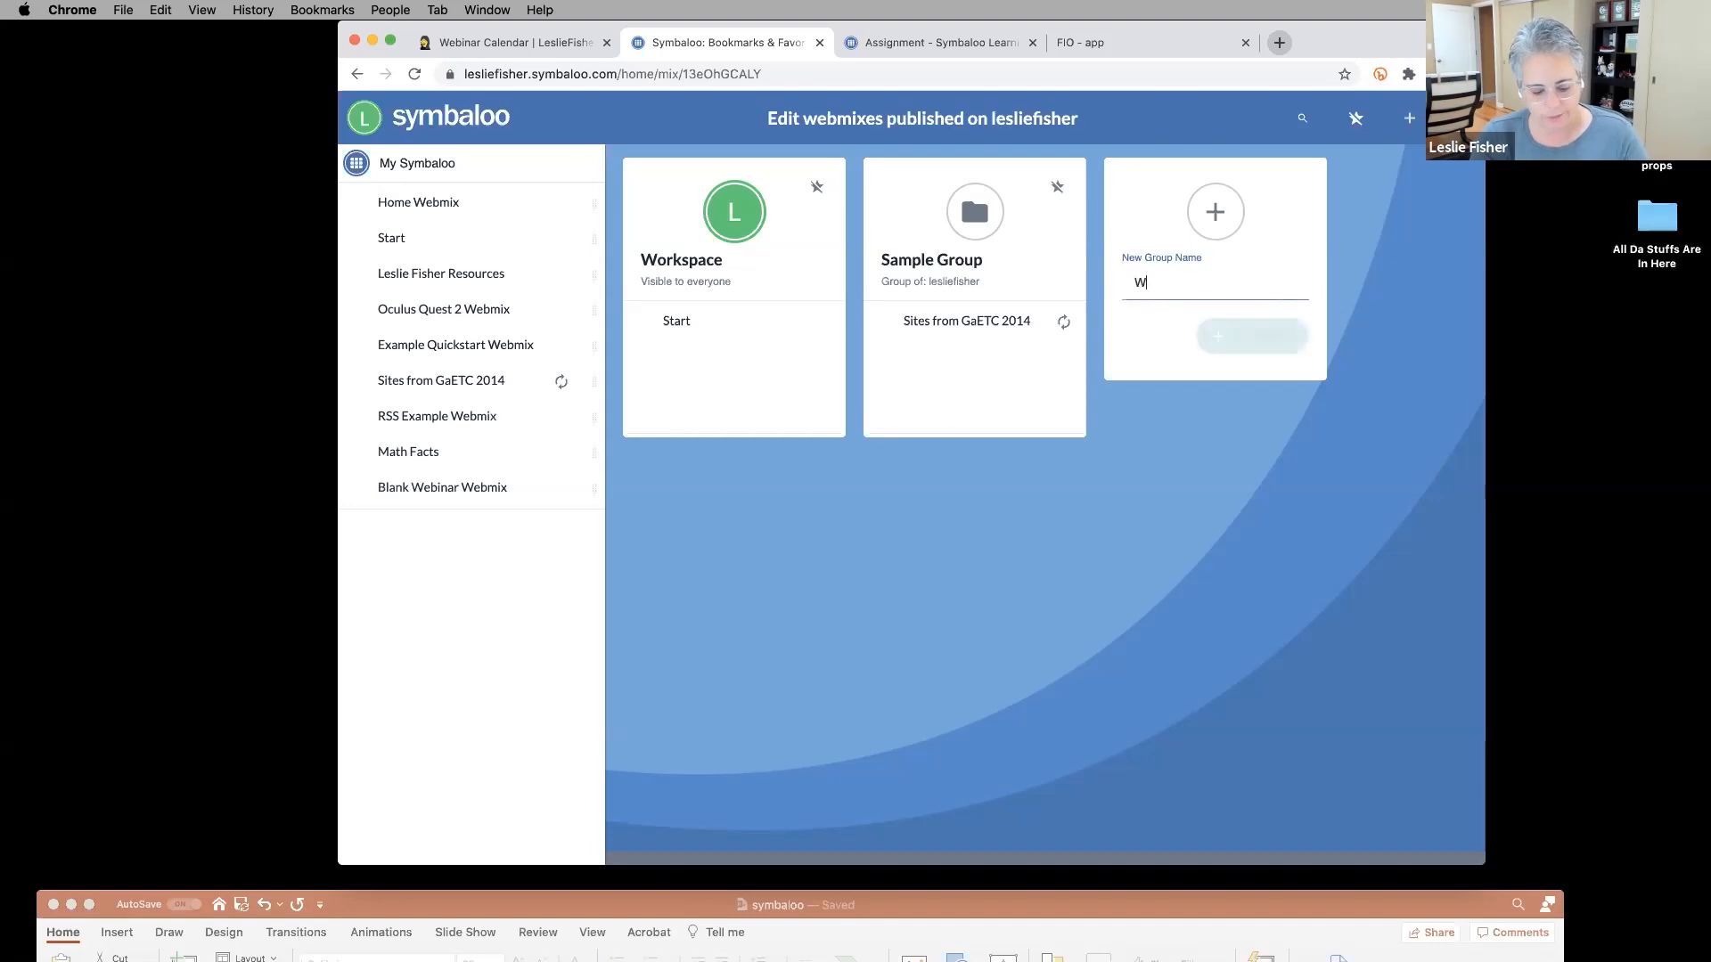
text(ebinar Group)
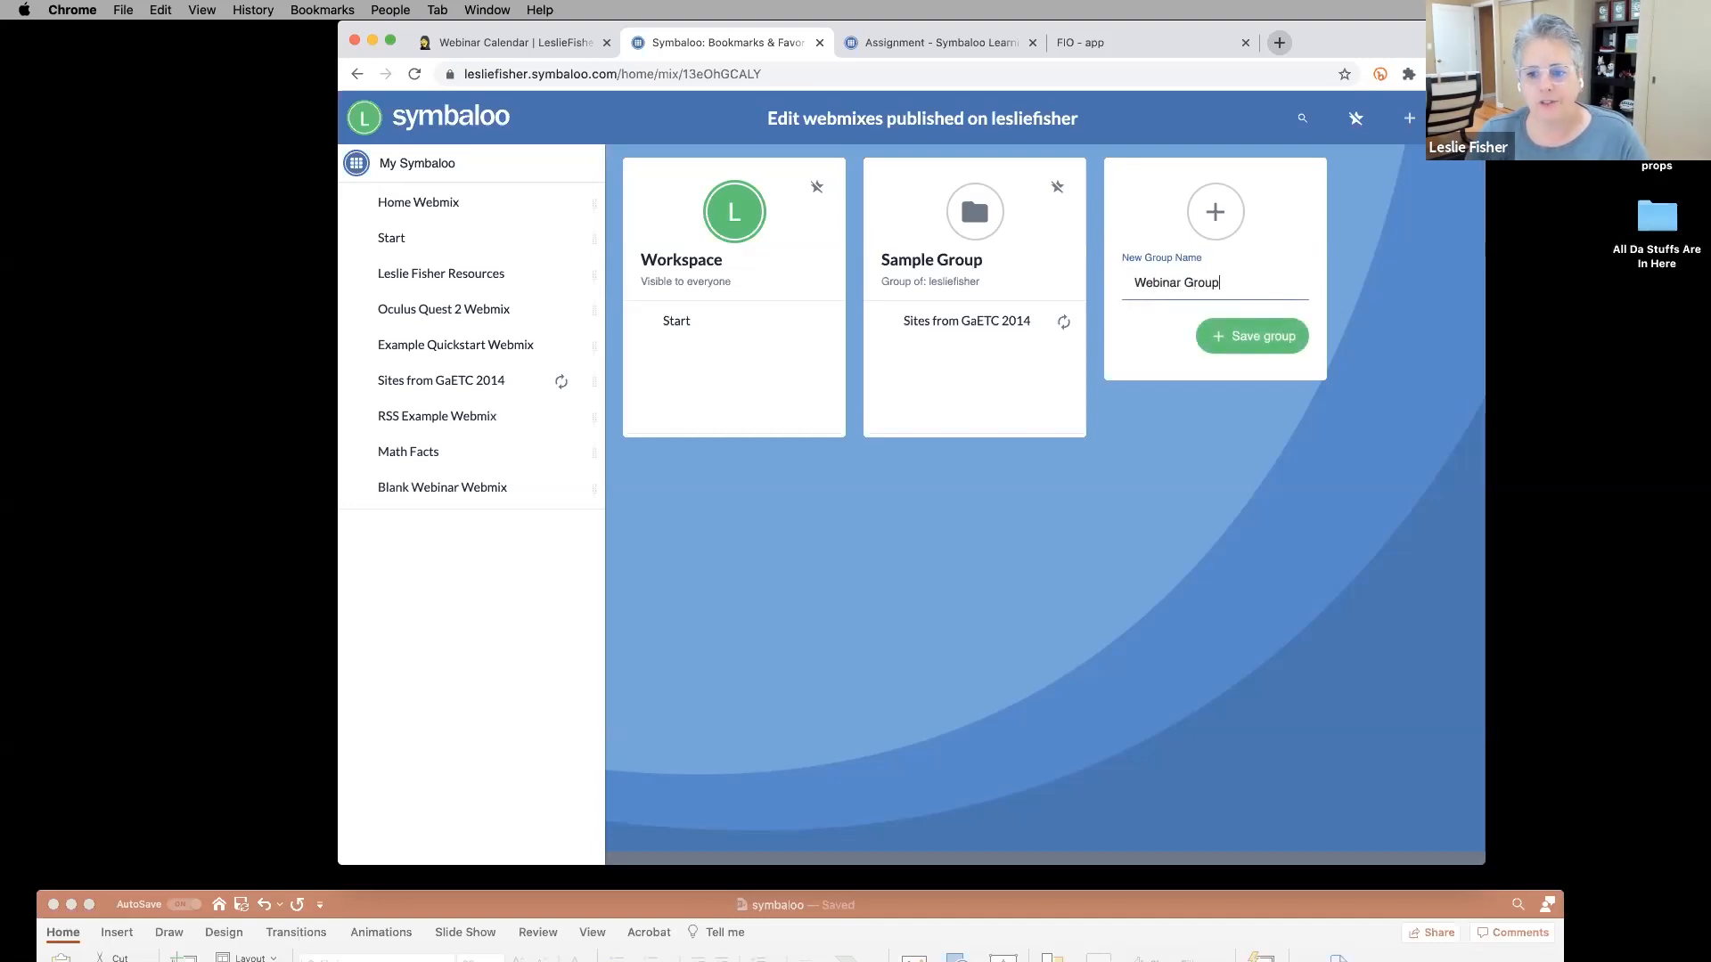
click(1230, 336)
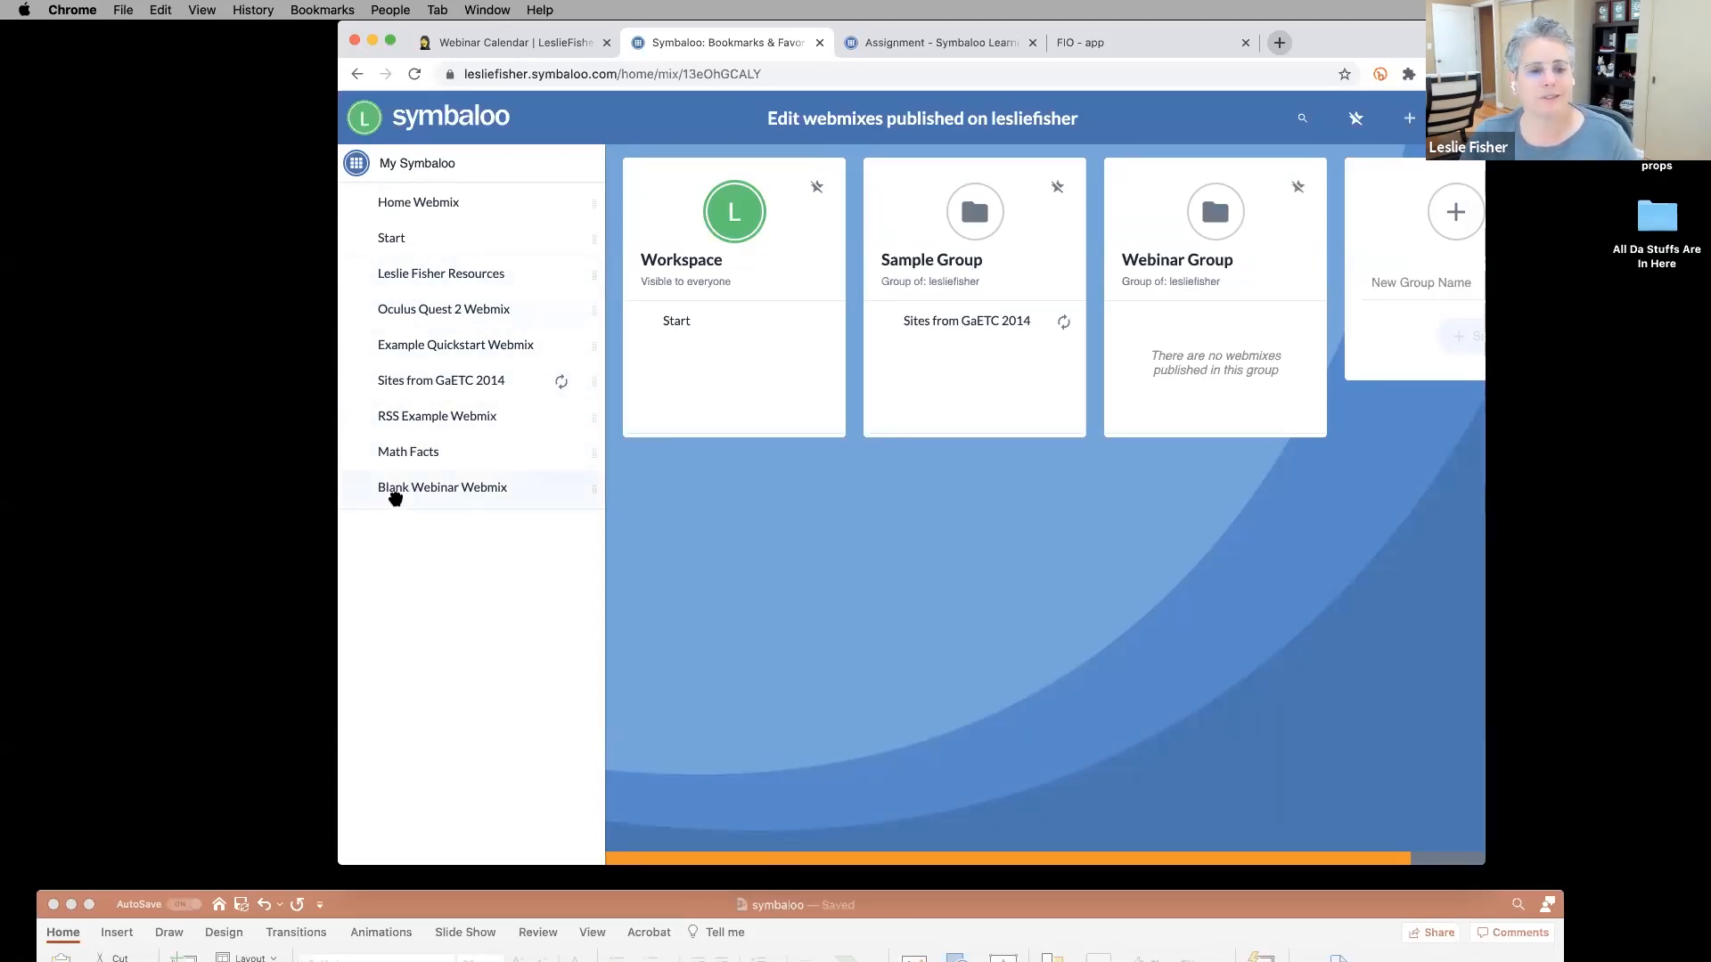
Drag Blank Webinar Webmix and Math Facts into the Webinar Group card.
drag(389, 486, 1201, 320)
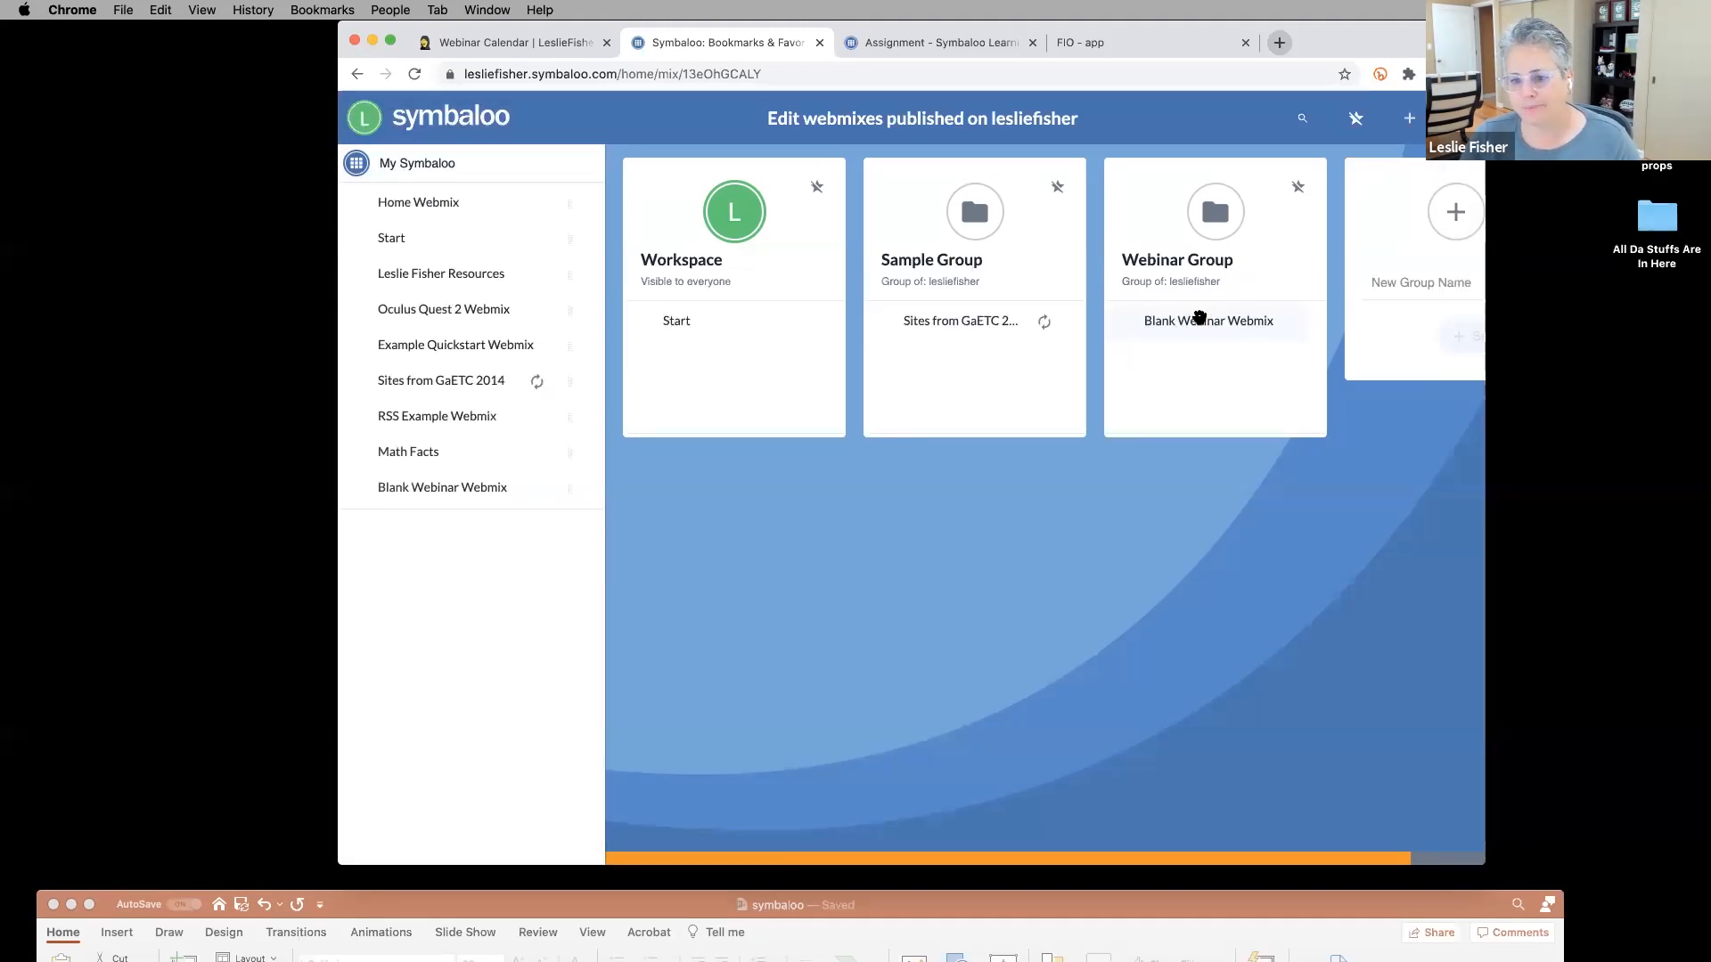
drag(413, 457, 1197, 374)
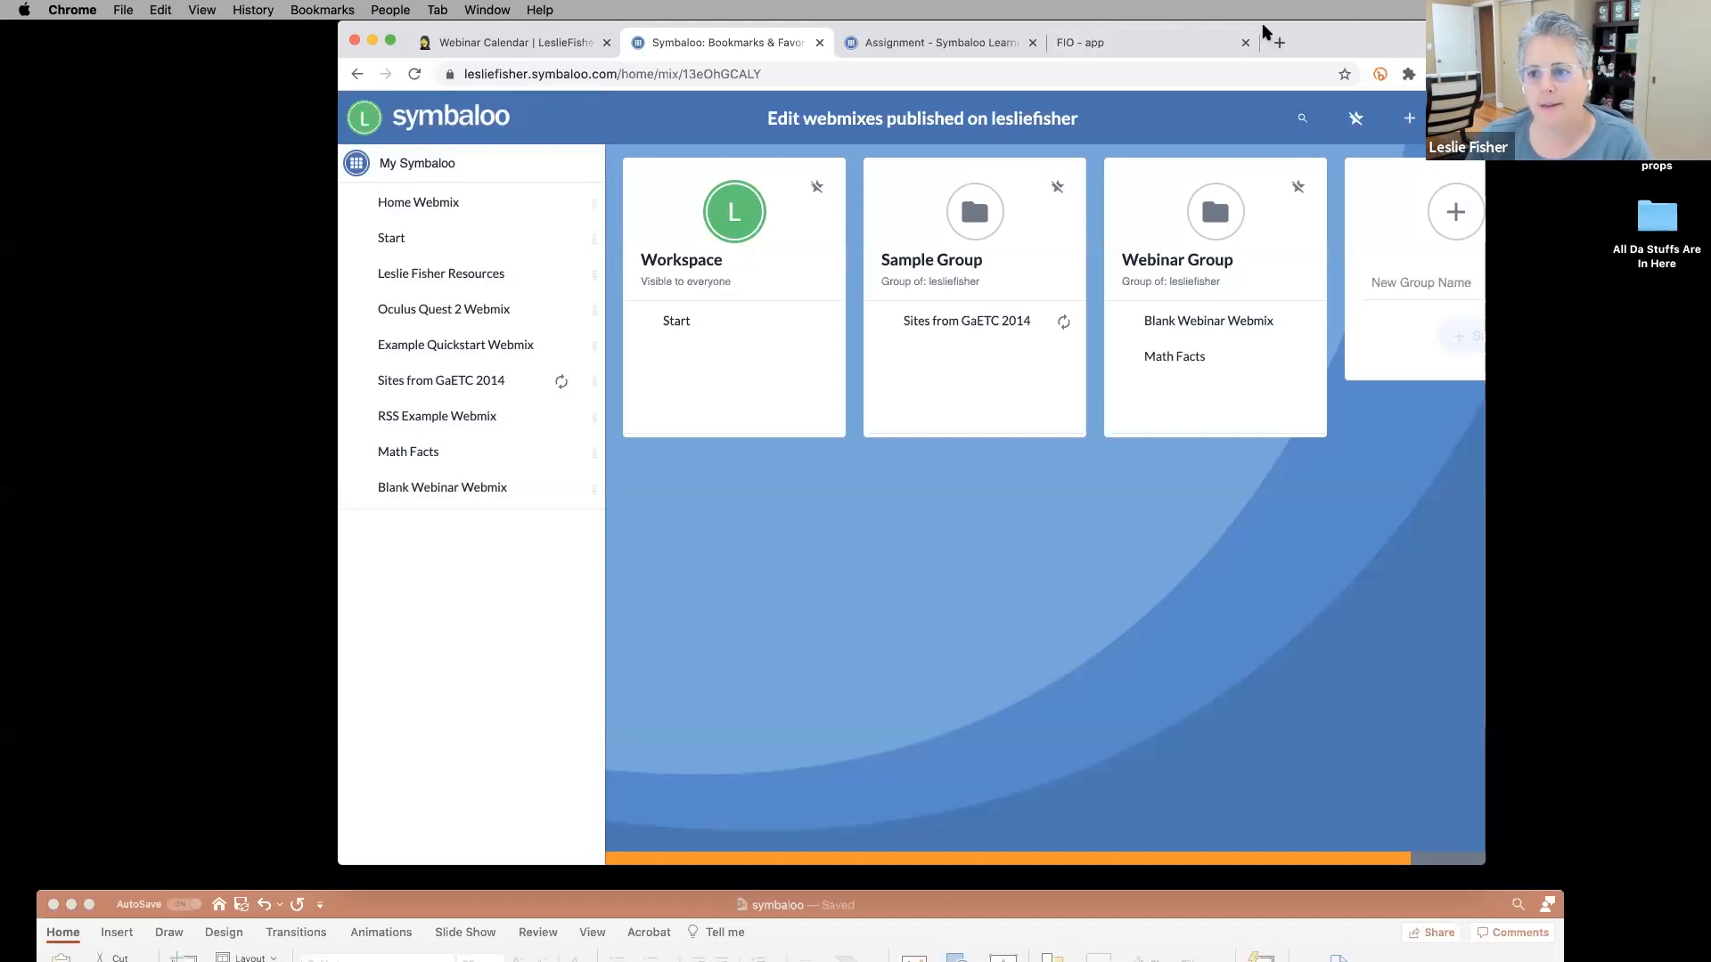
drag(1263, 32, 1174, 31)
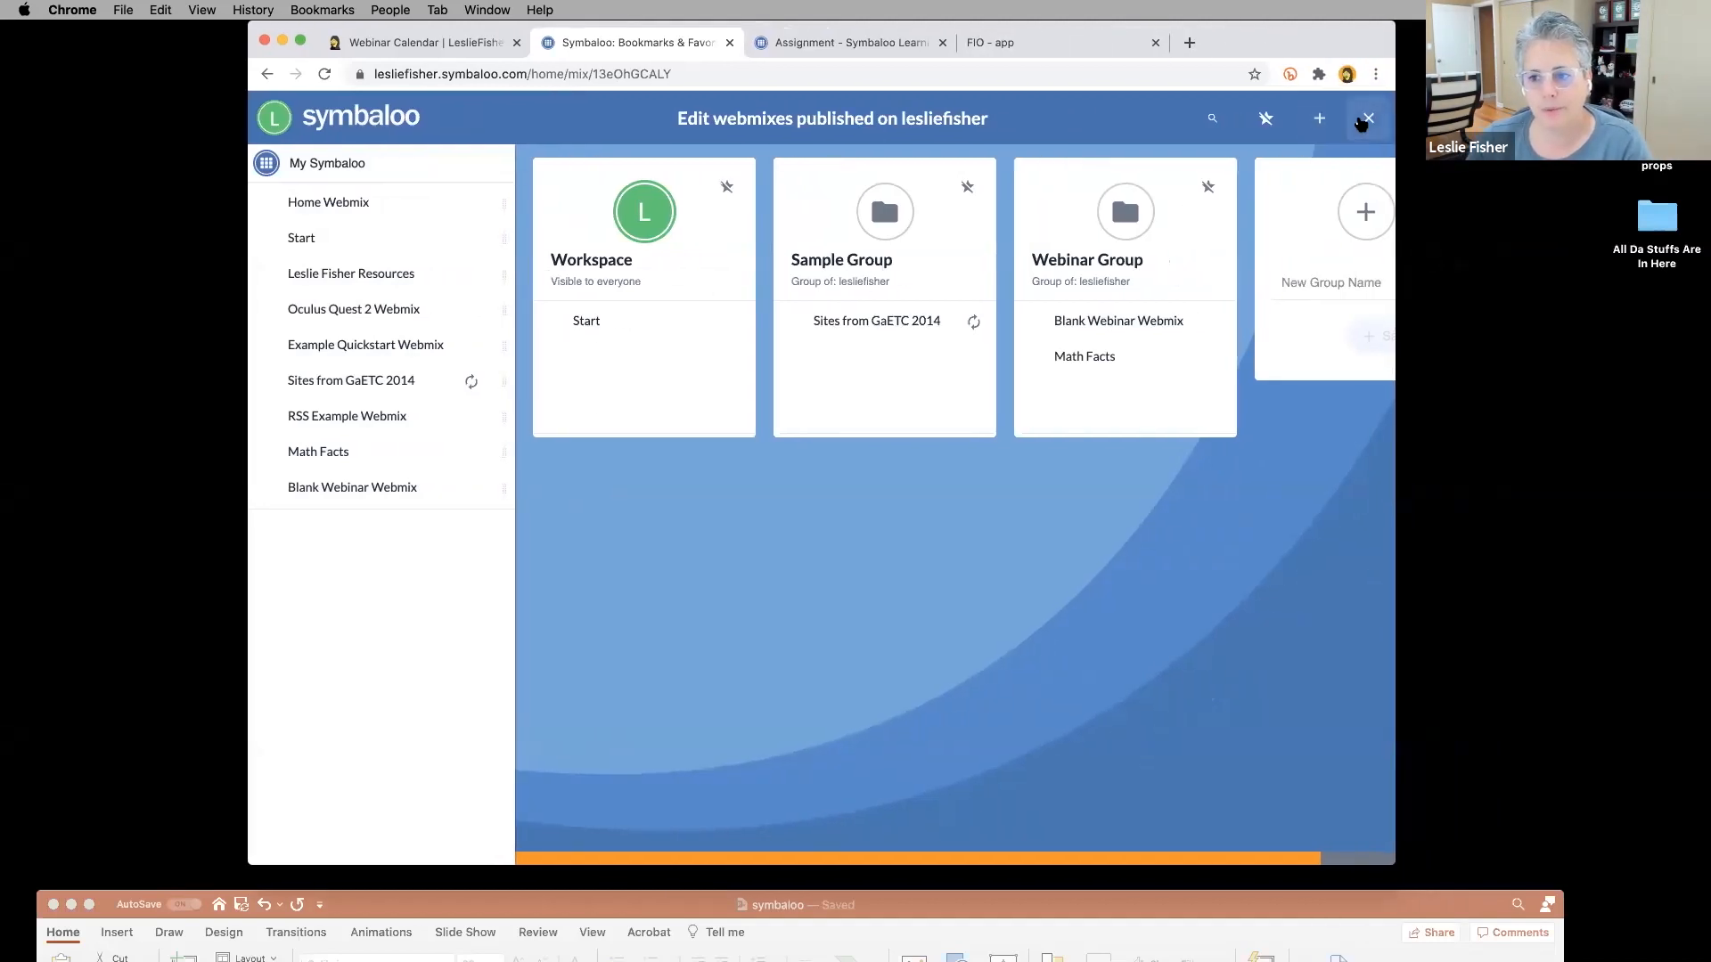
Close the publishing editor and open the workspace user page's invite form.
click(1367, 119)
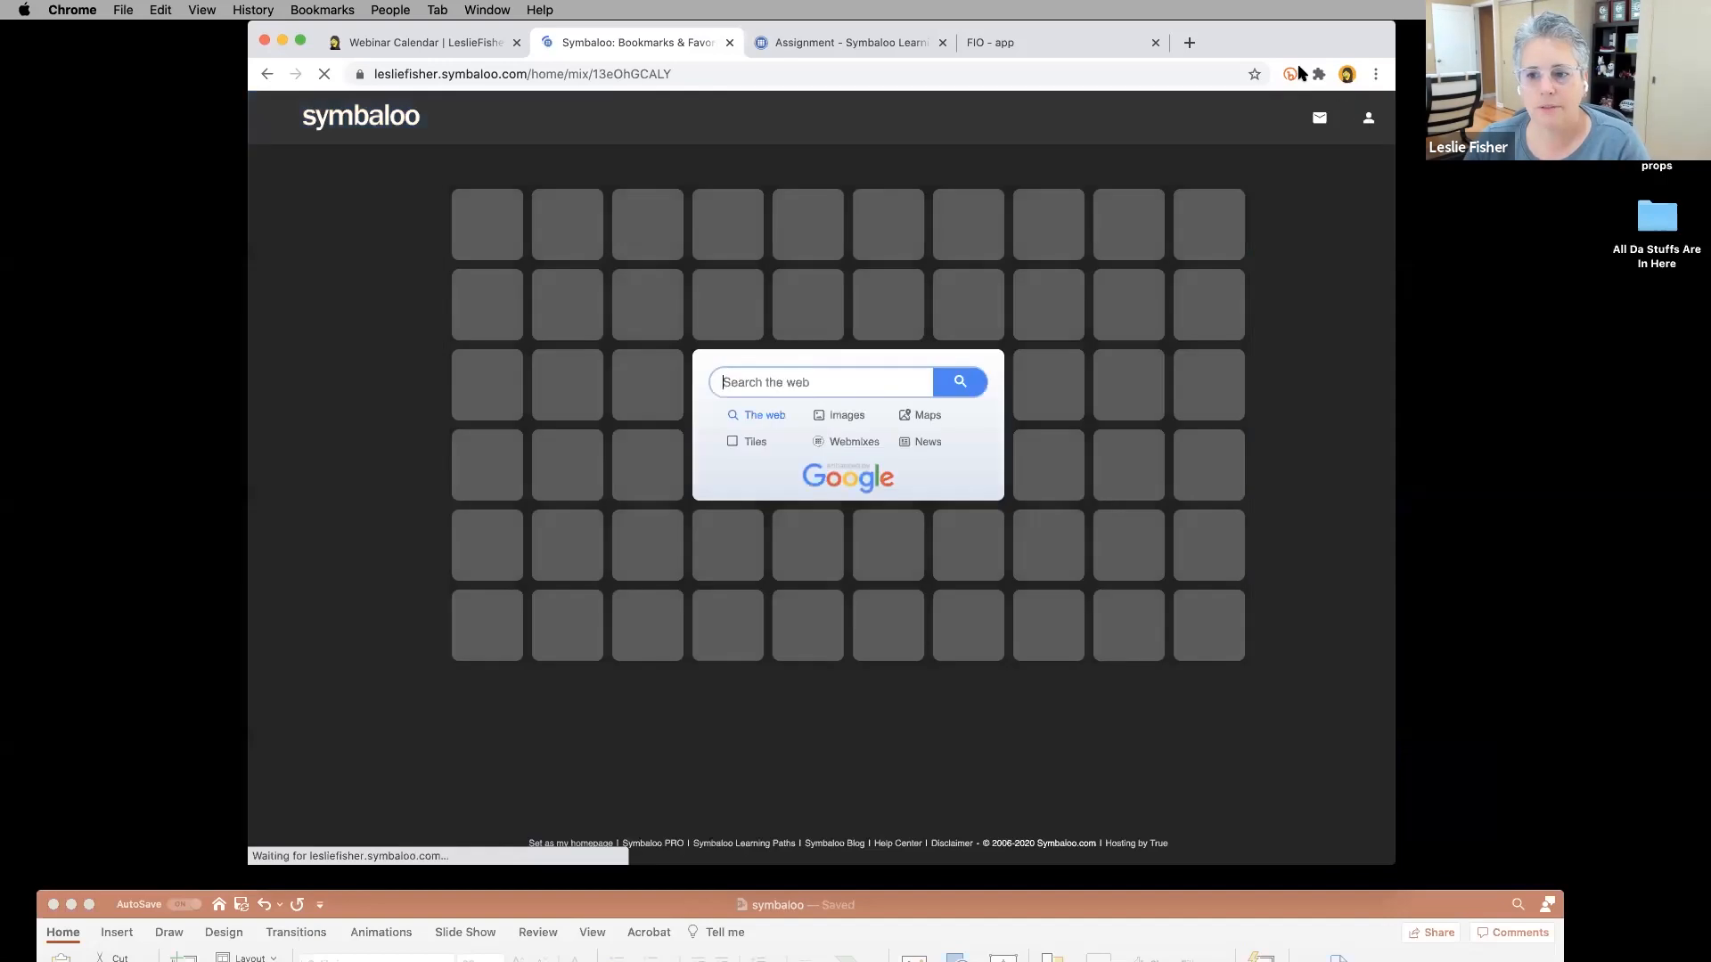
drag(1269, 45, 1329, 44)
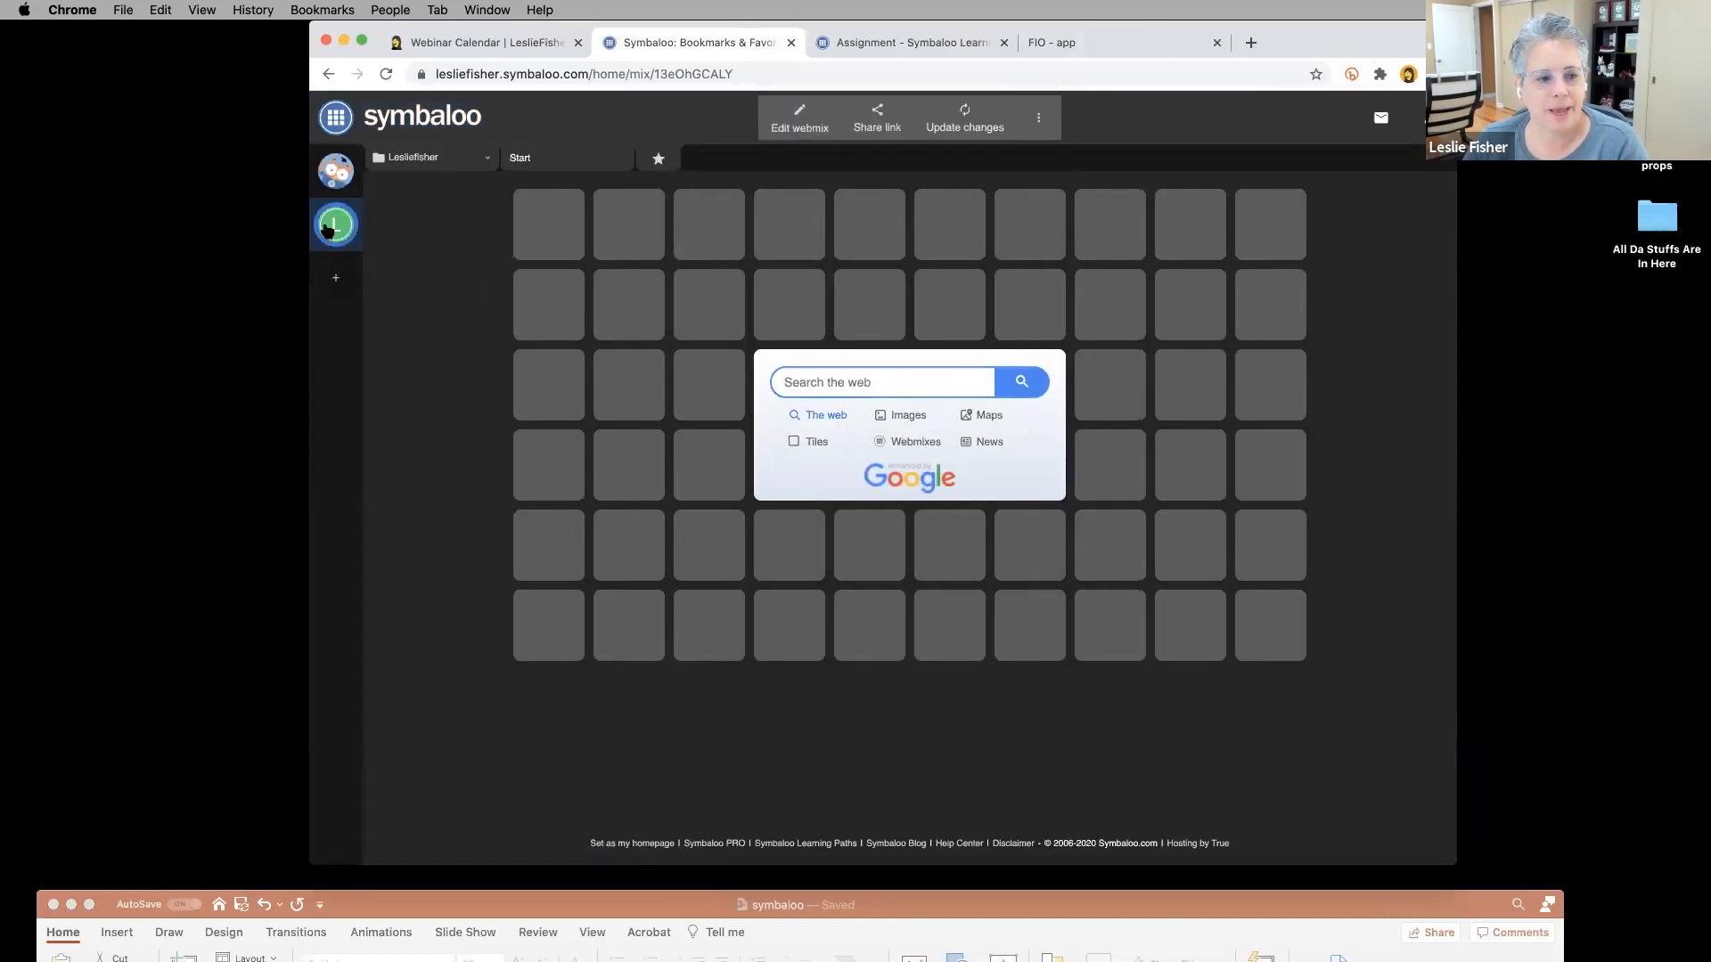
click(328, 229)
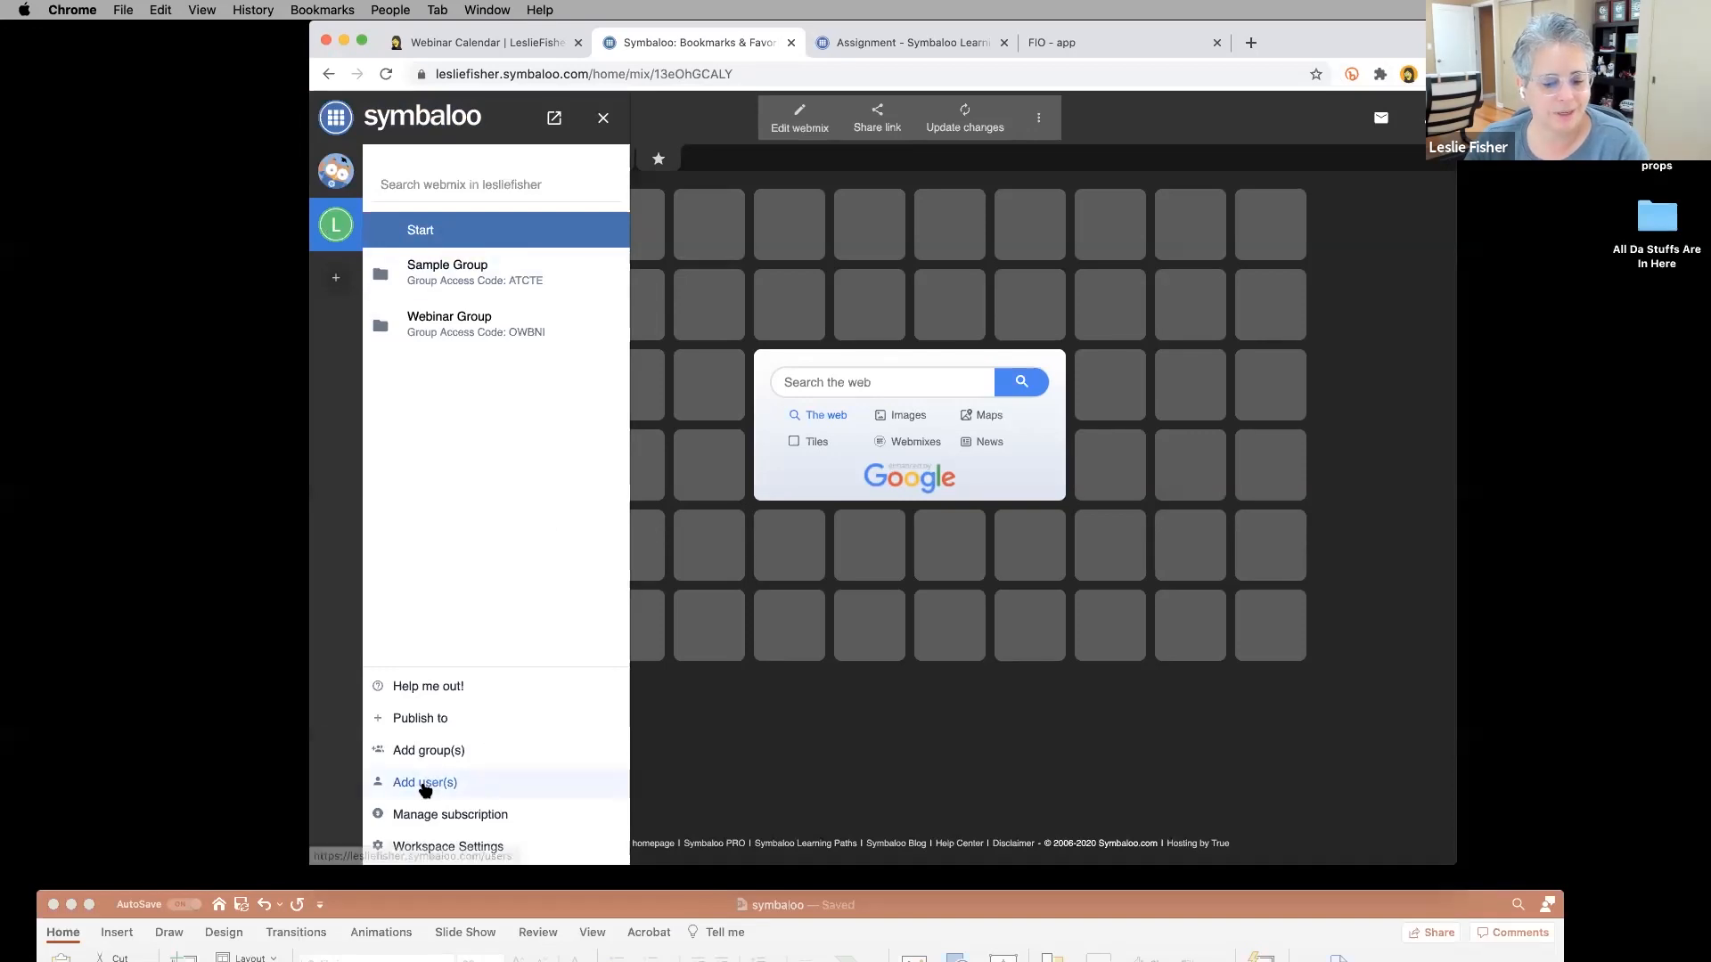
click(425, 783)
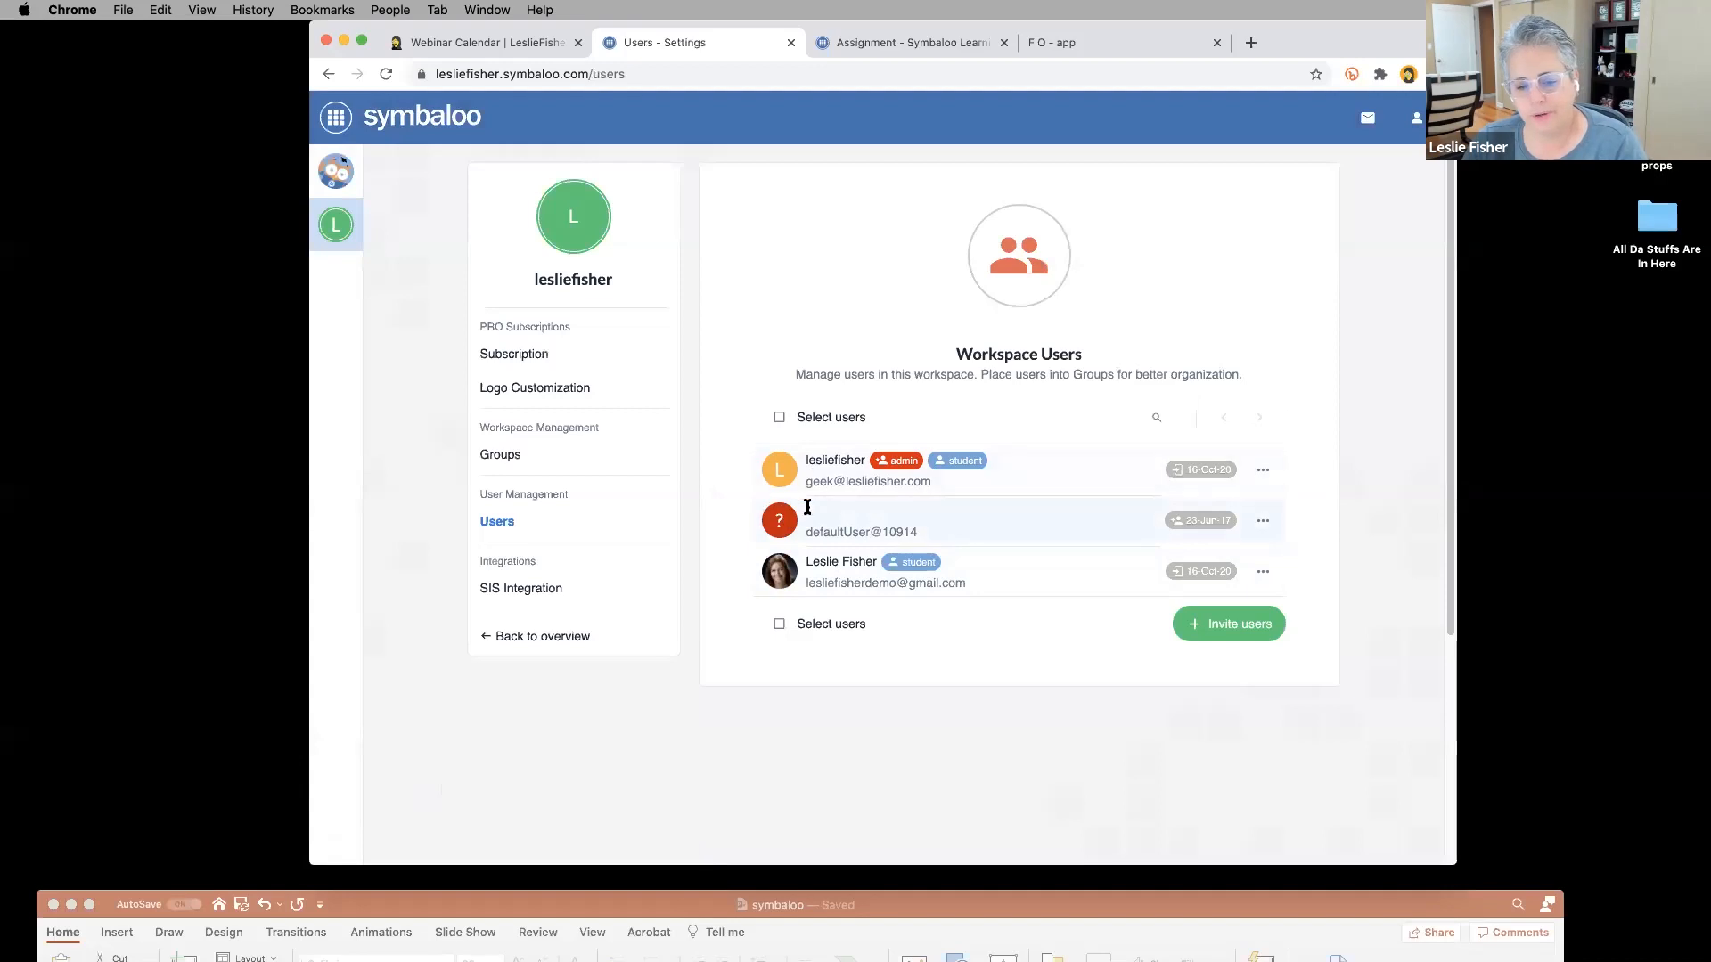
click(1239, 628)
Enter the invitee's name and e-mail address and send the workspace invitation.
click(736, 480)
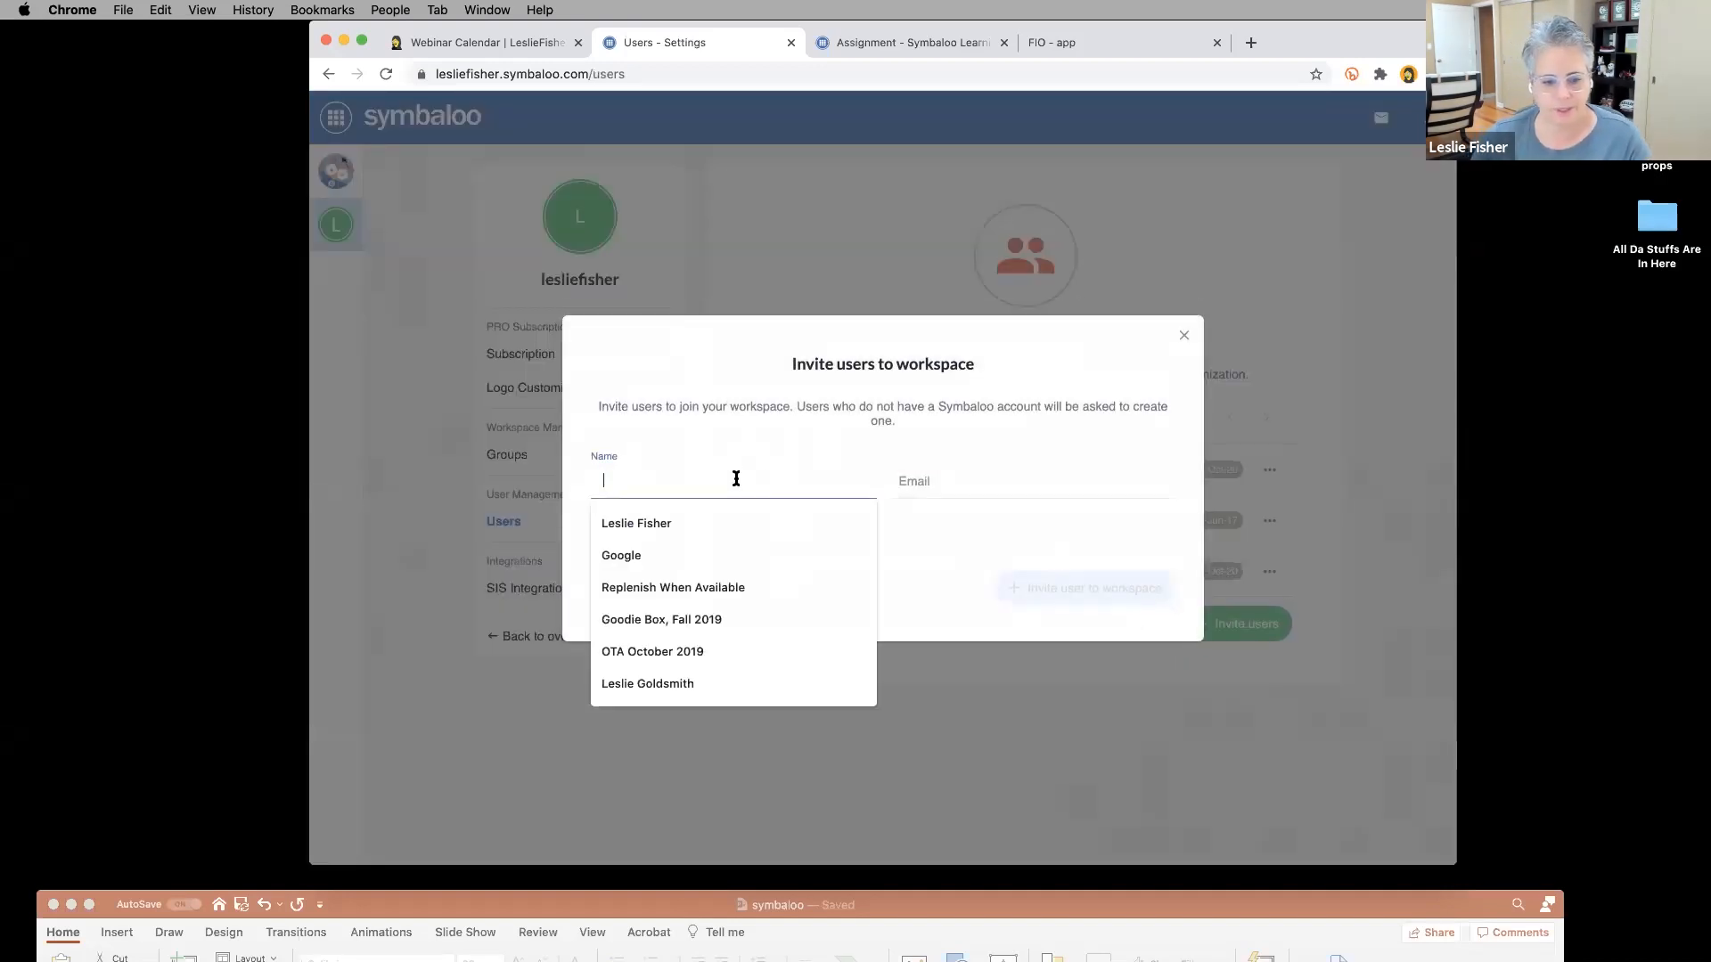
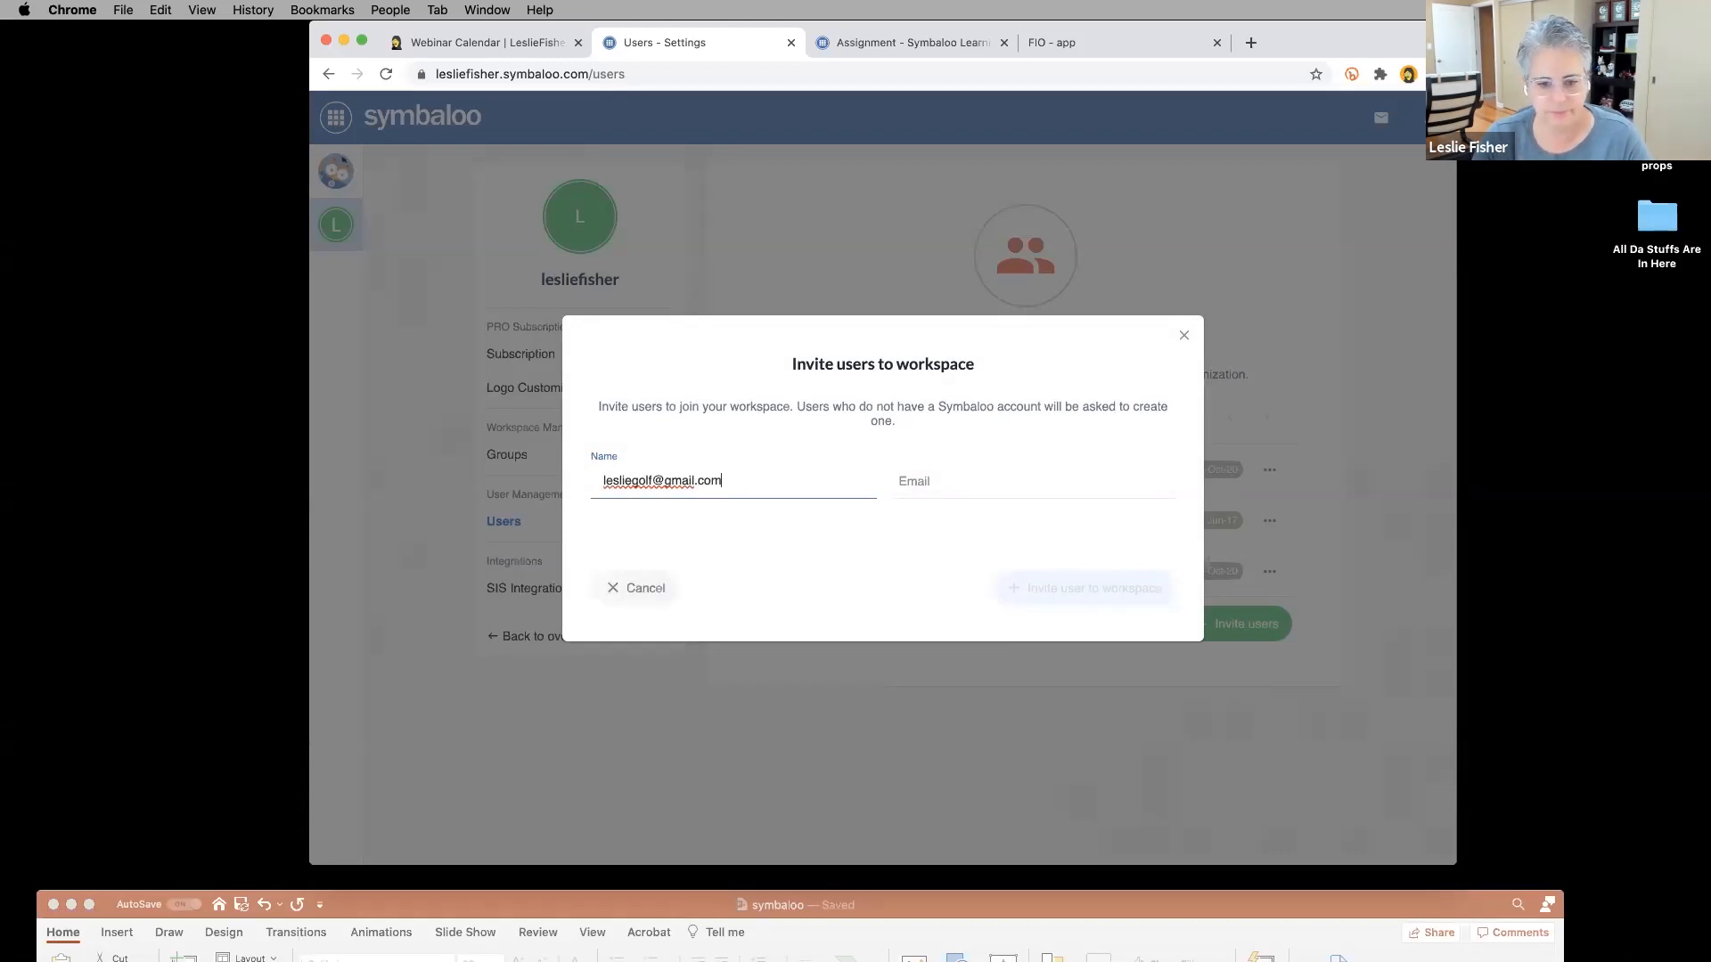
drag(793, 487, 533, 488)
key(super+c)
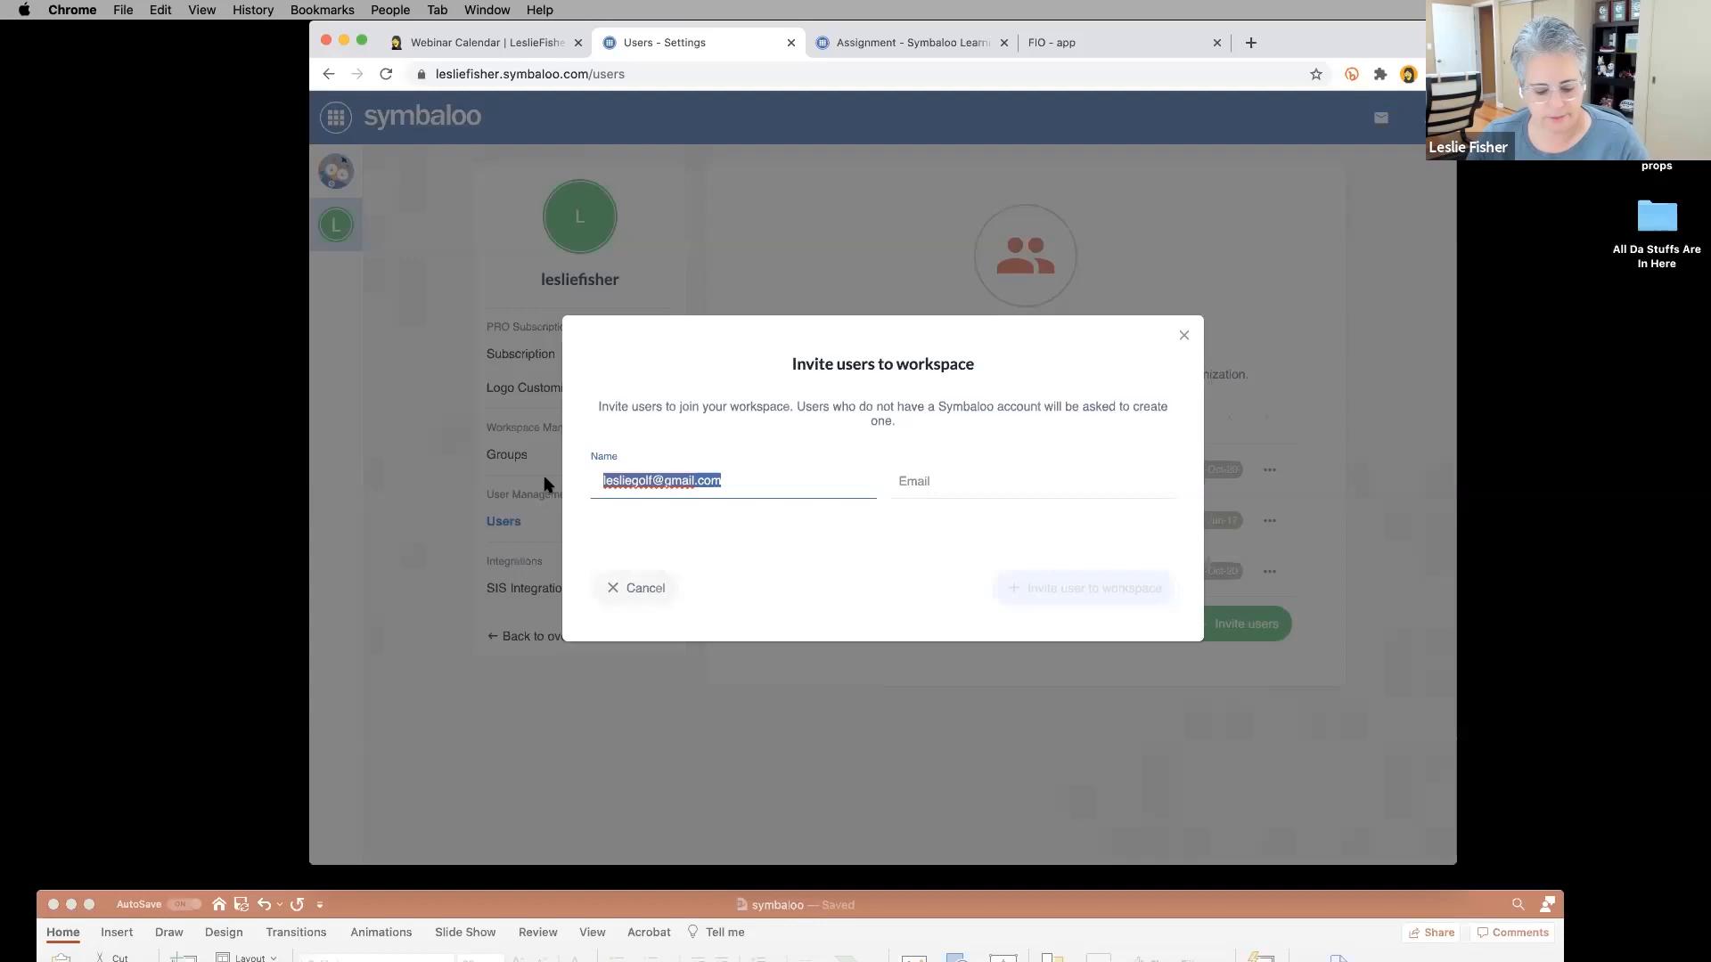
key(BackSpace)
click(908, 483)
key(super+v)
click(665, 485)
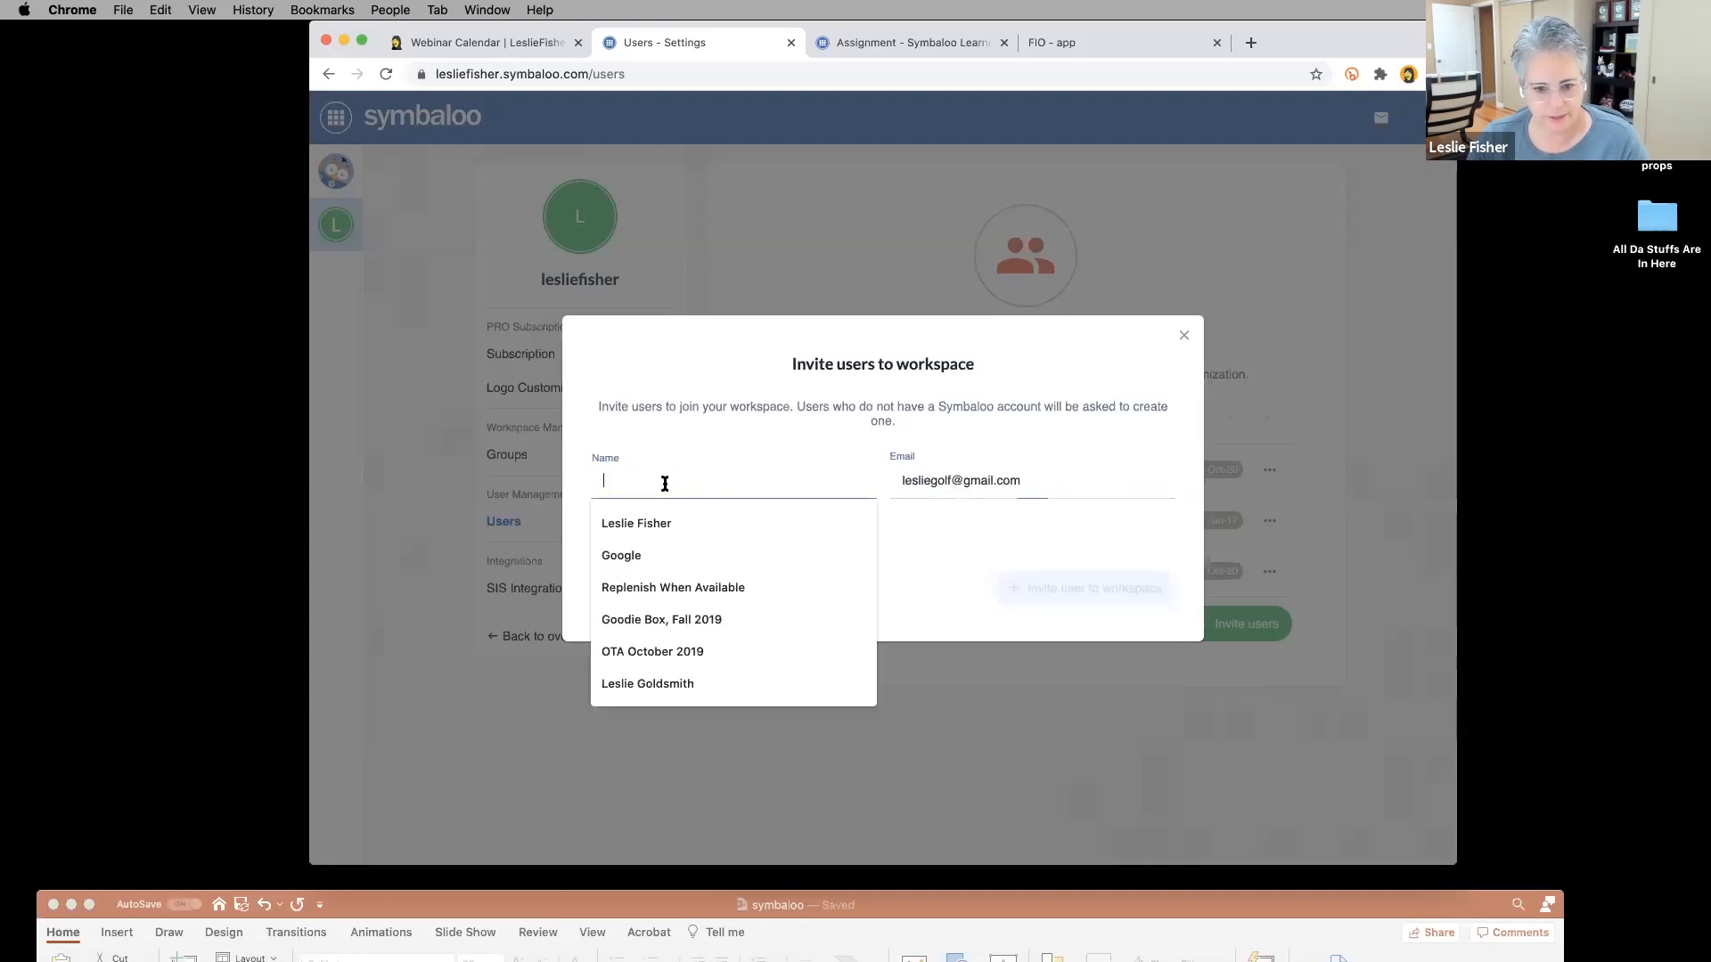
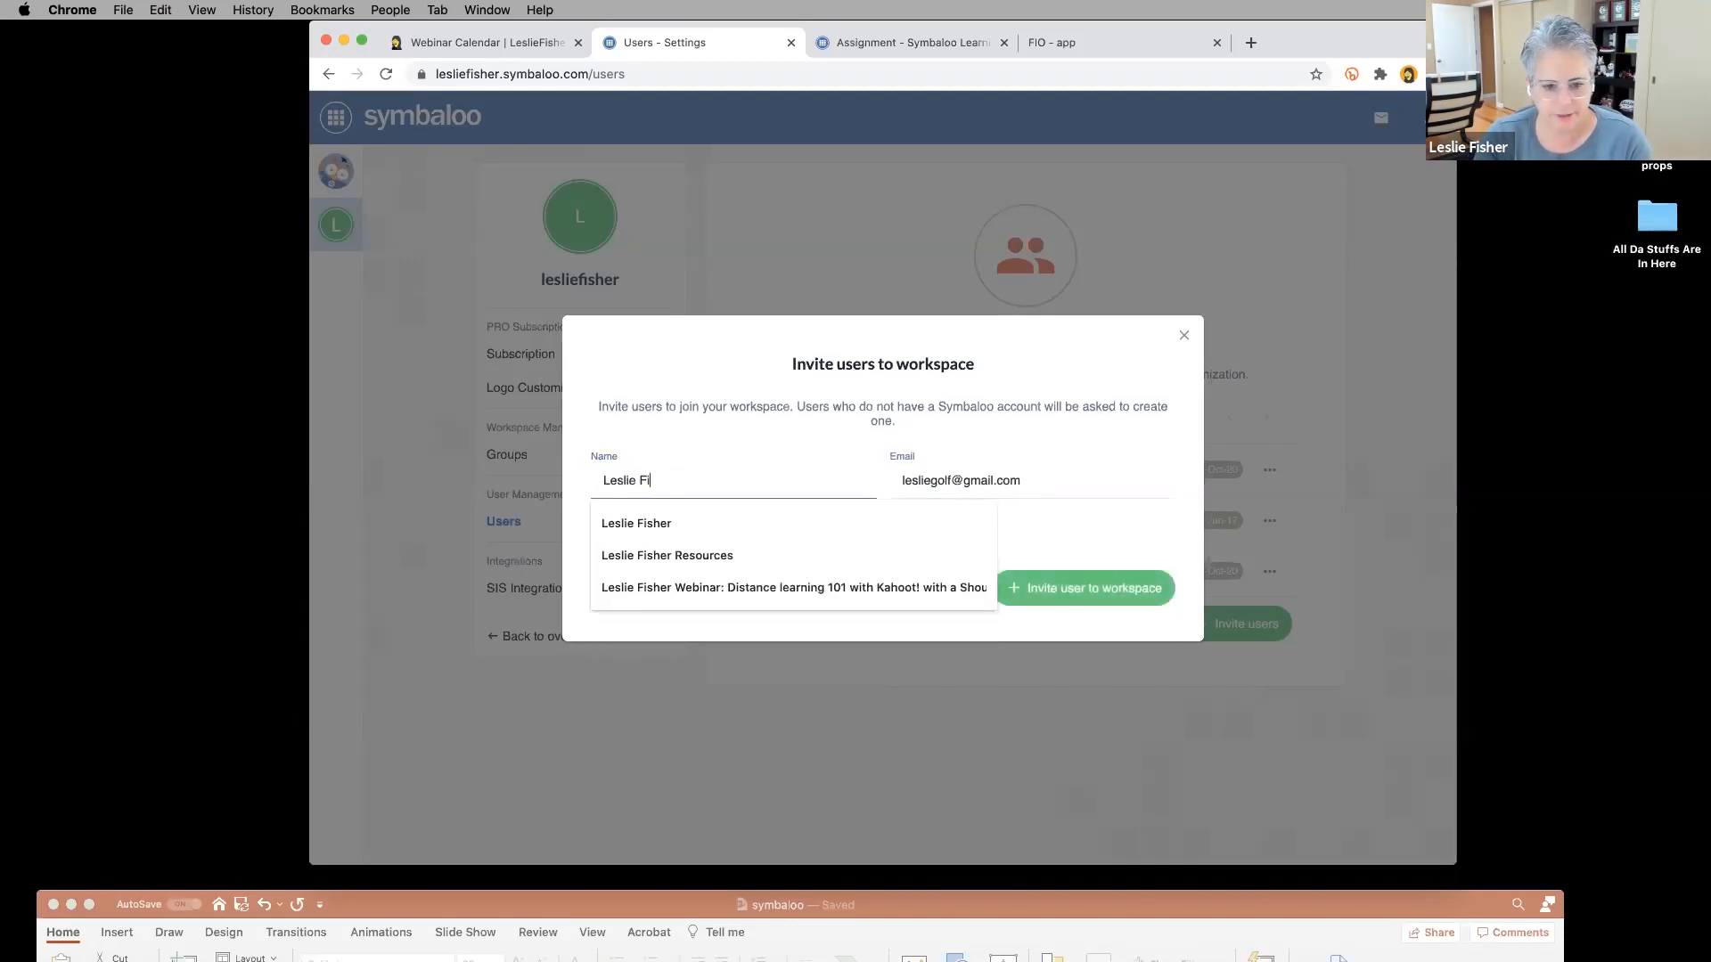
key(Tab)
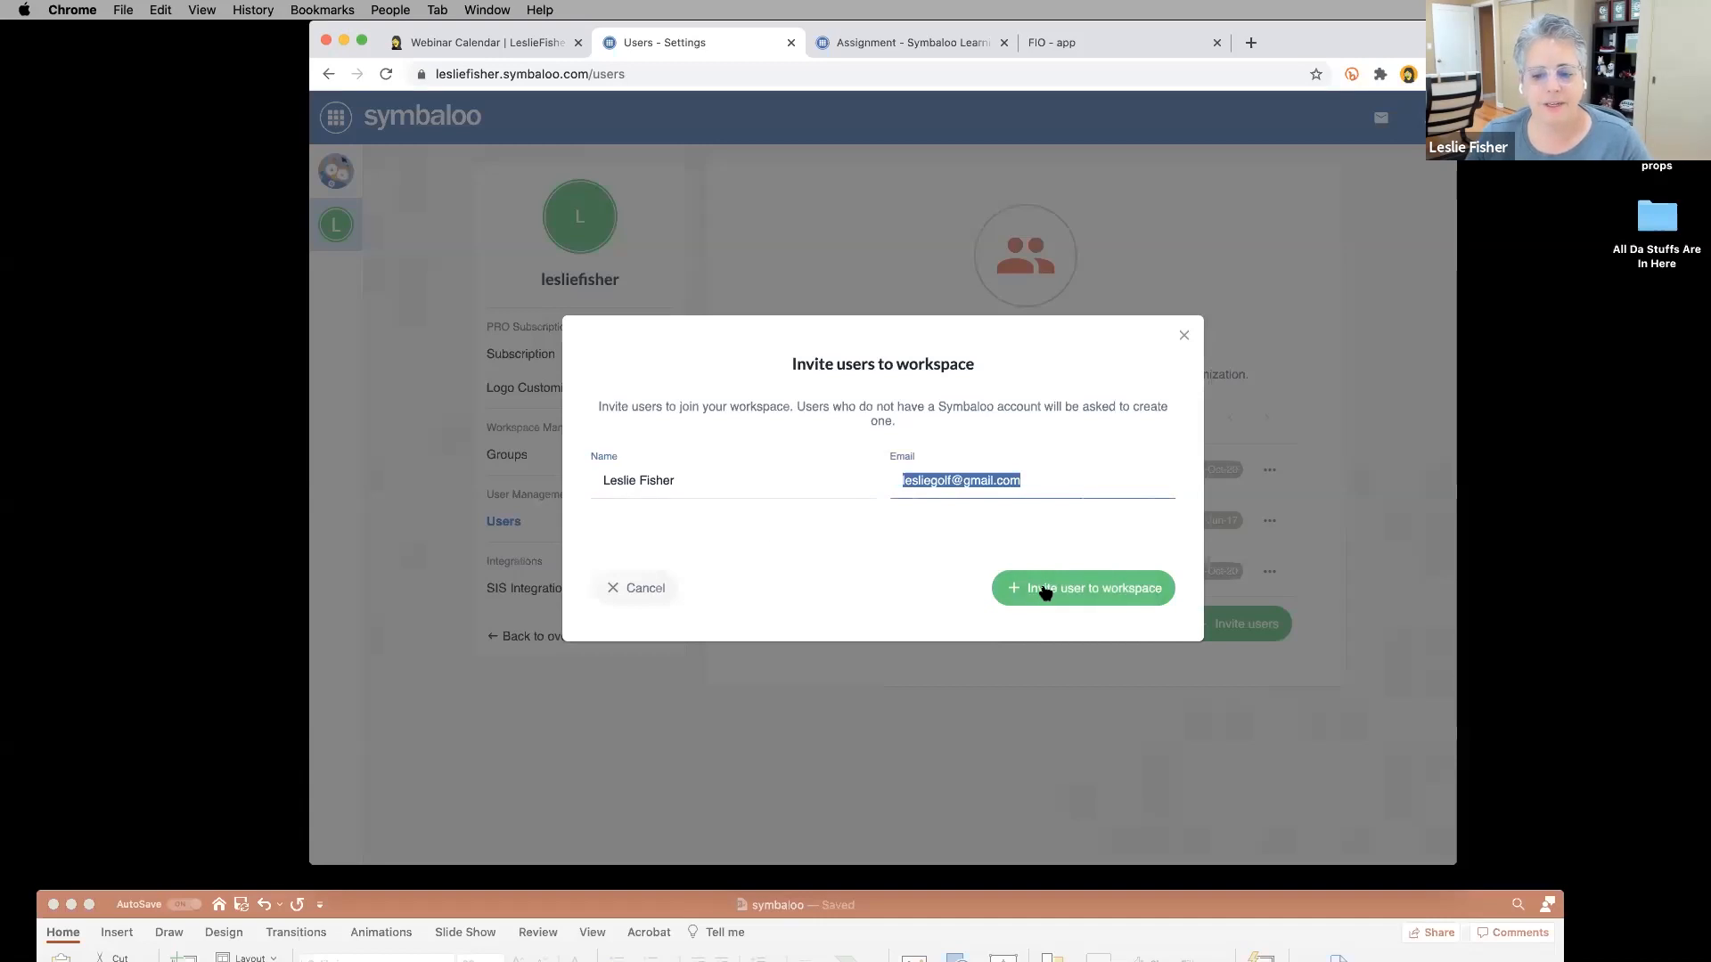
click(1048, 599)
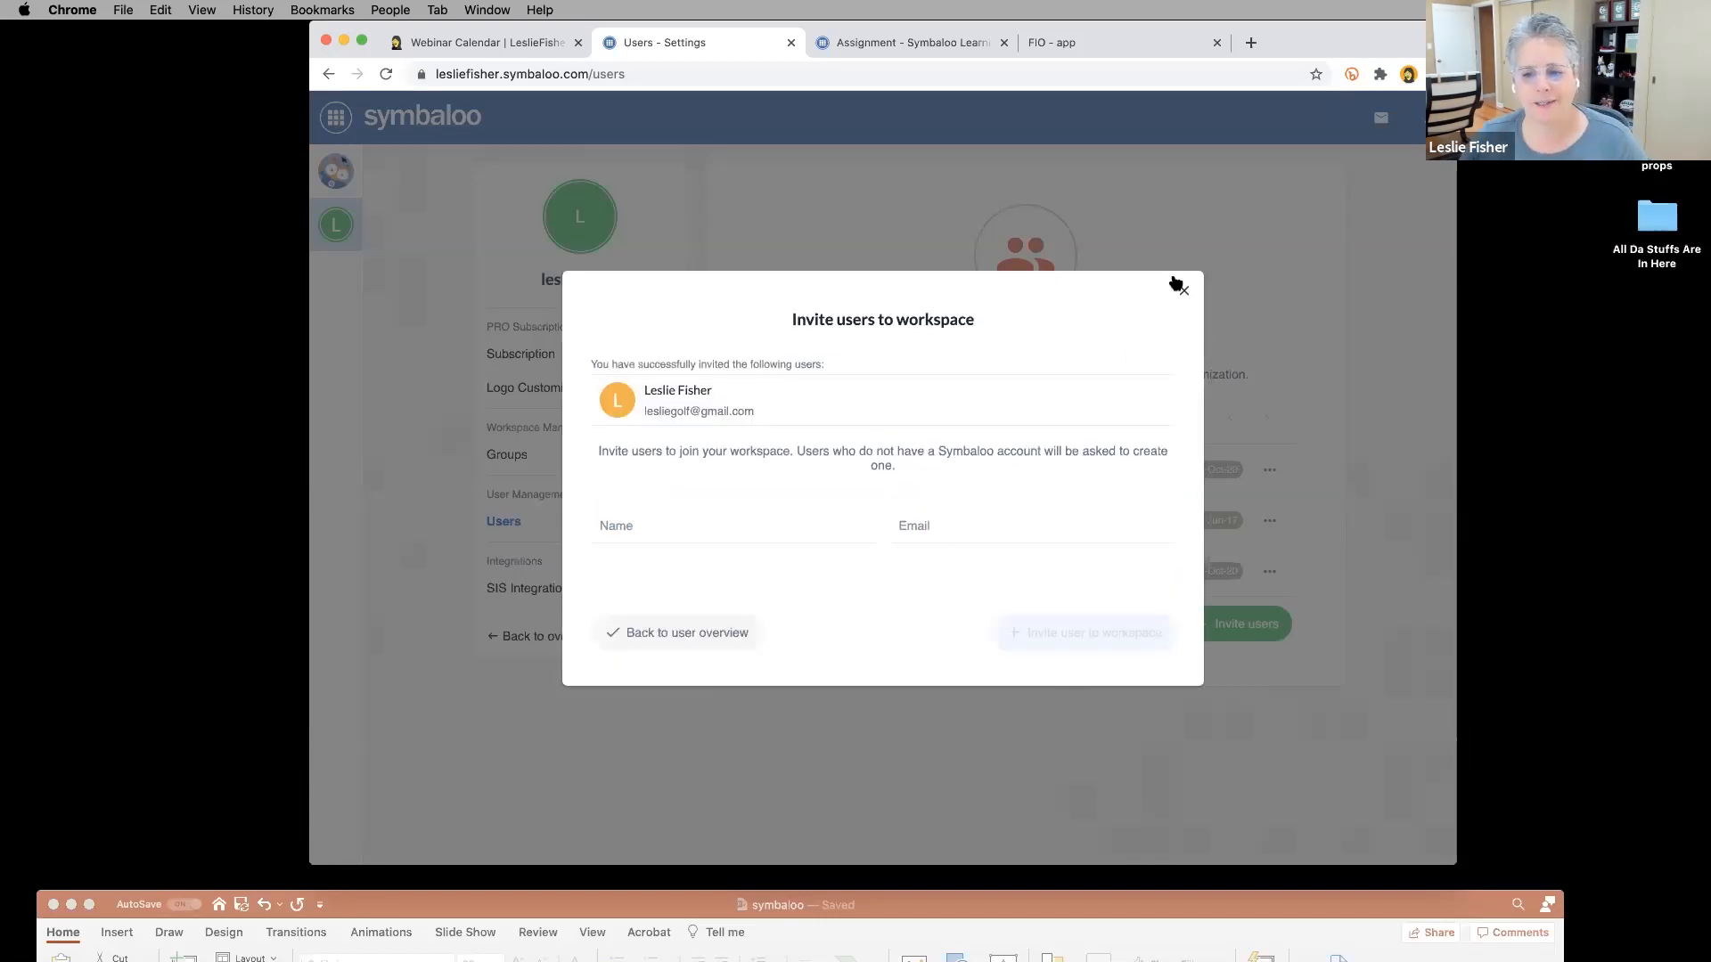
click(1182, 291)
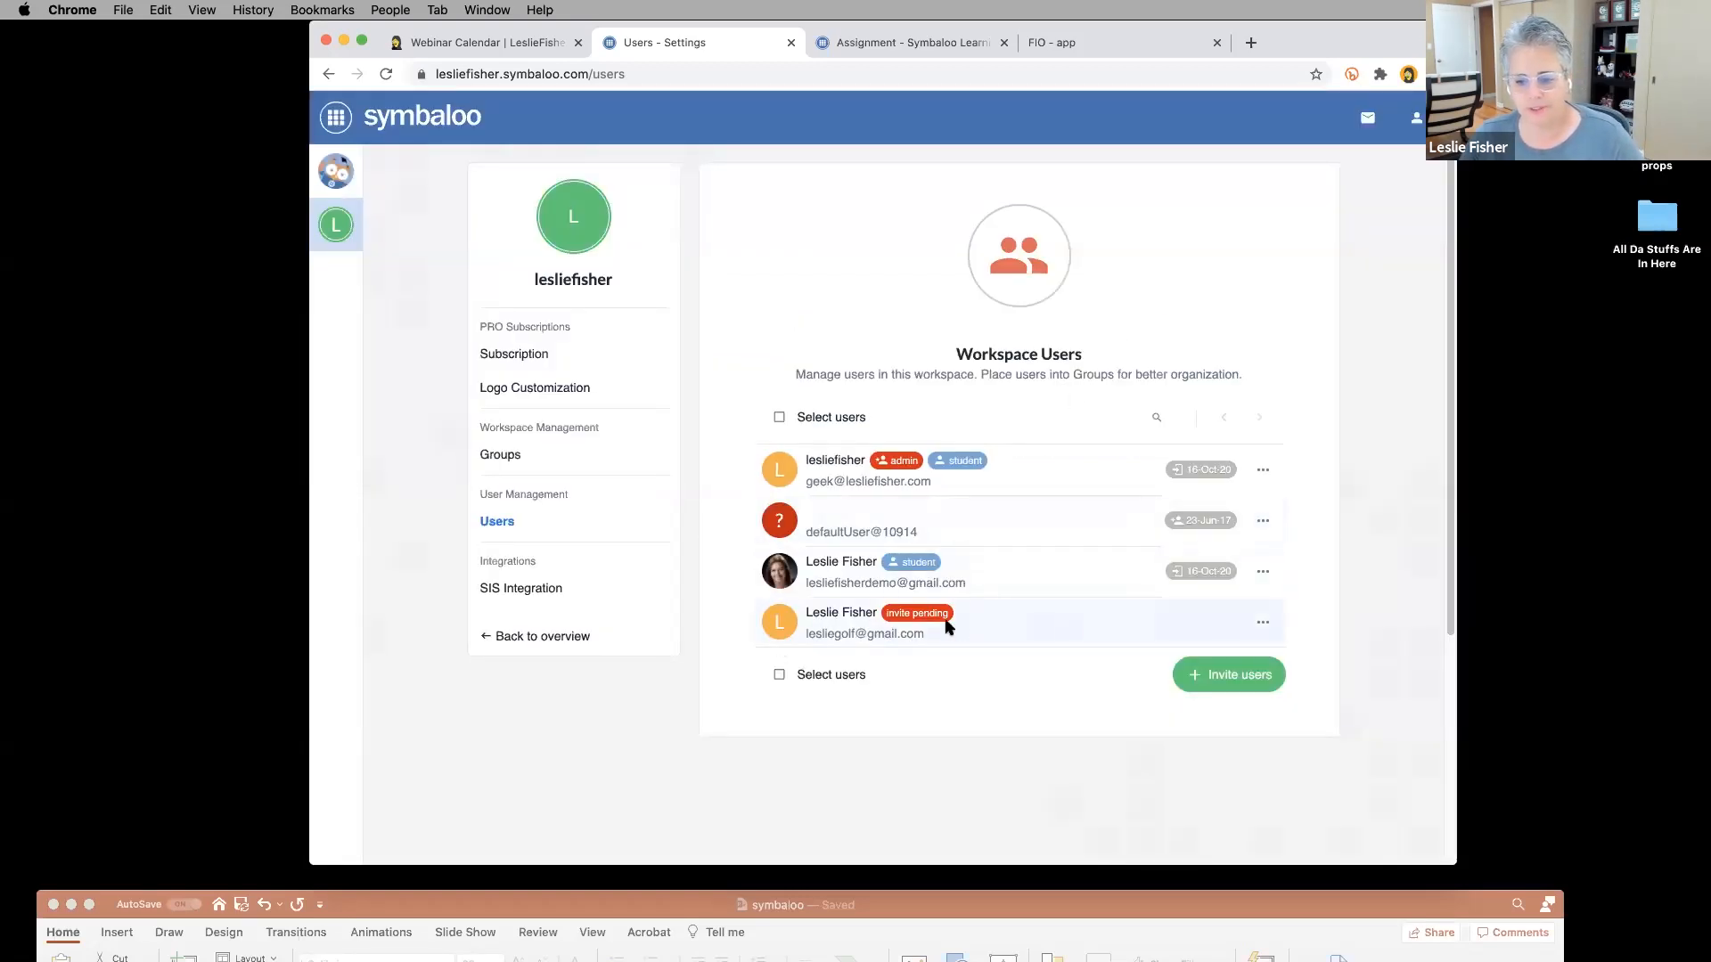
Add the pending invited user to Webinar Group through Add user to group.
click(1260, 626)
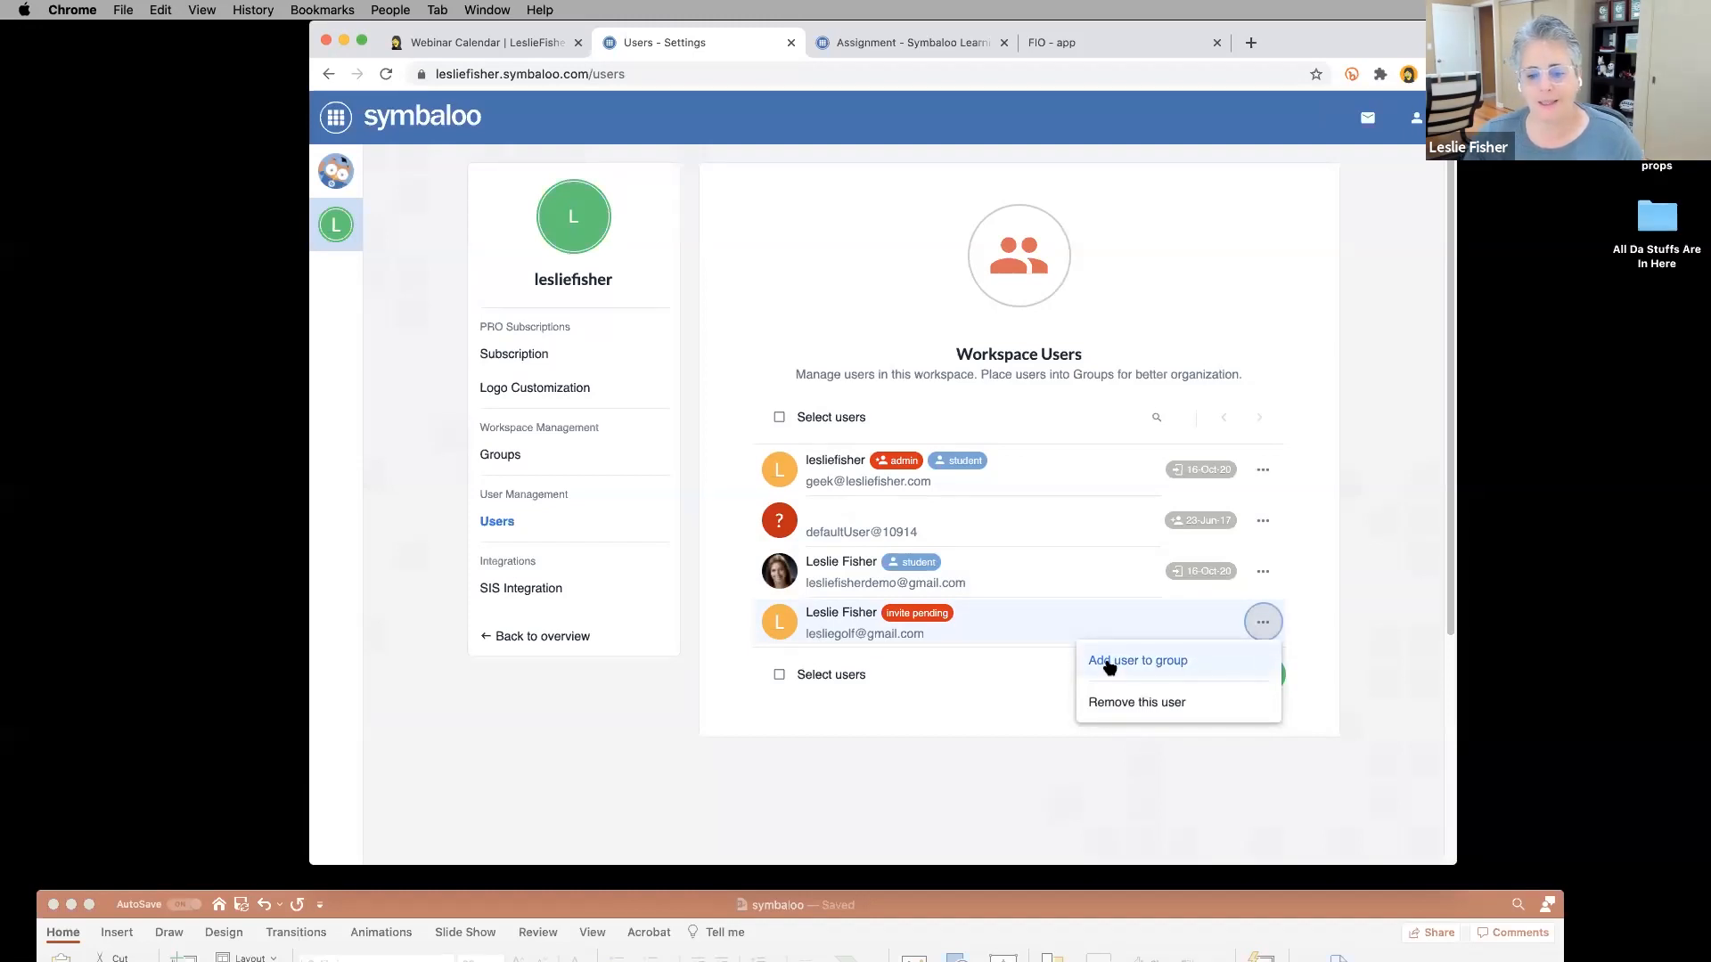
click(1109, 663)
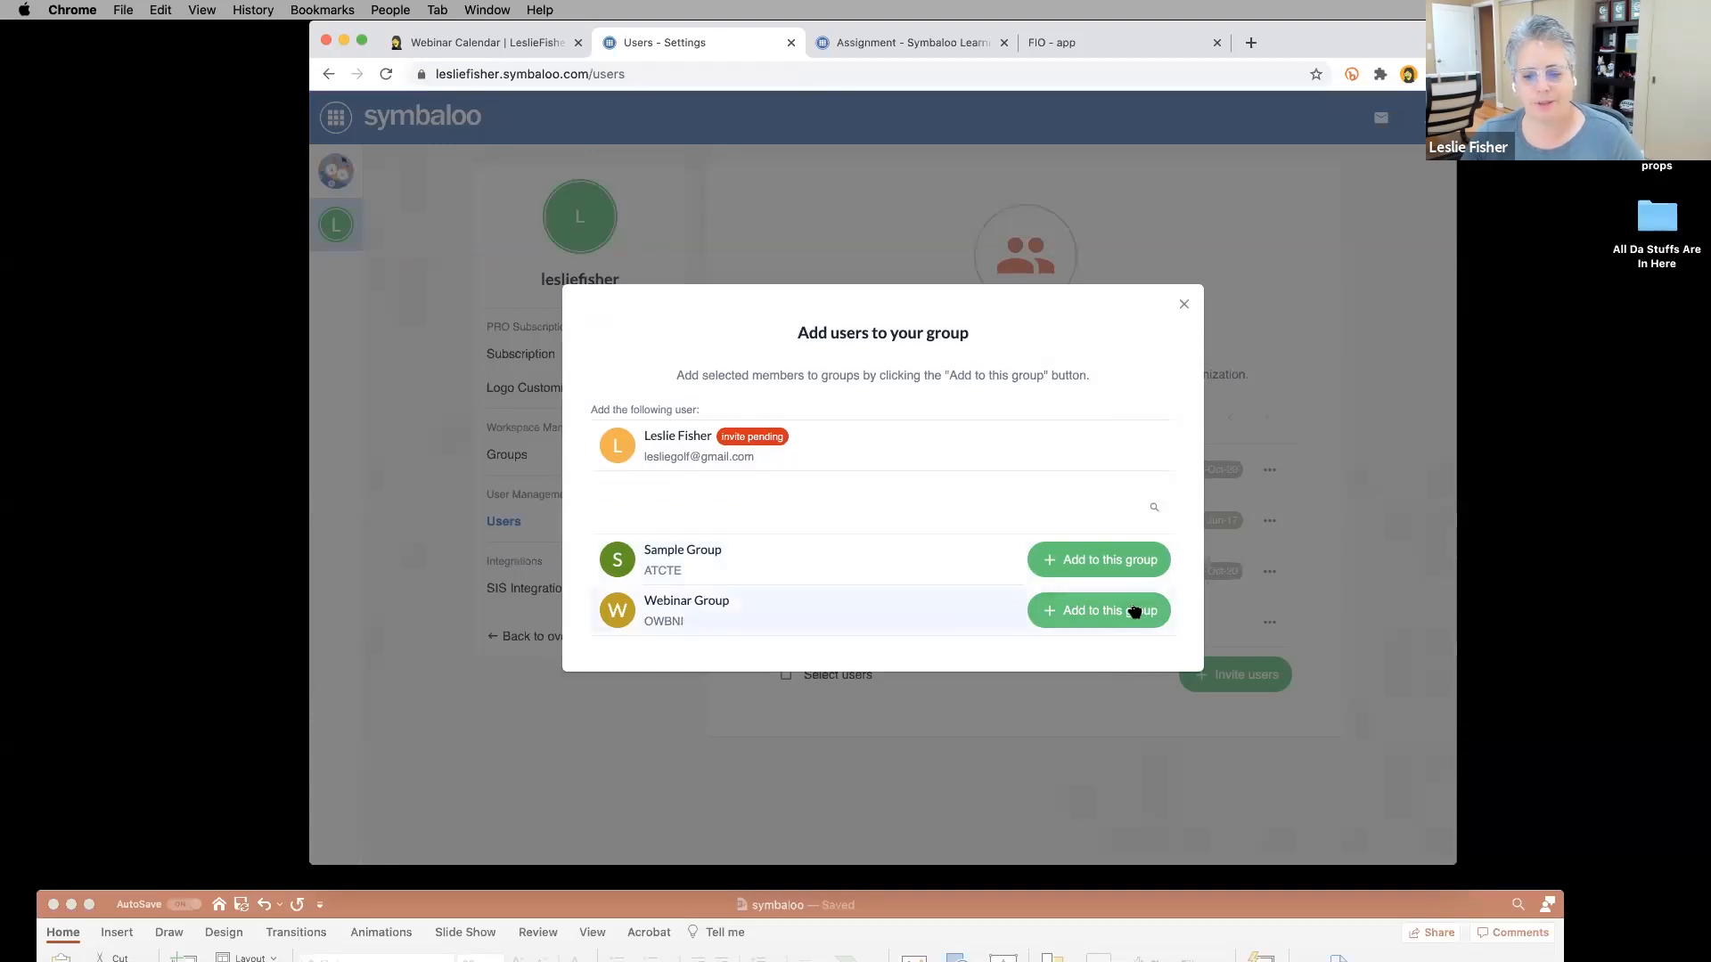
click(1134, 609)
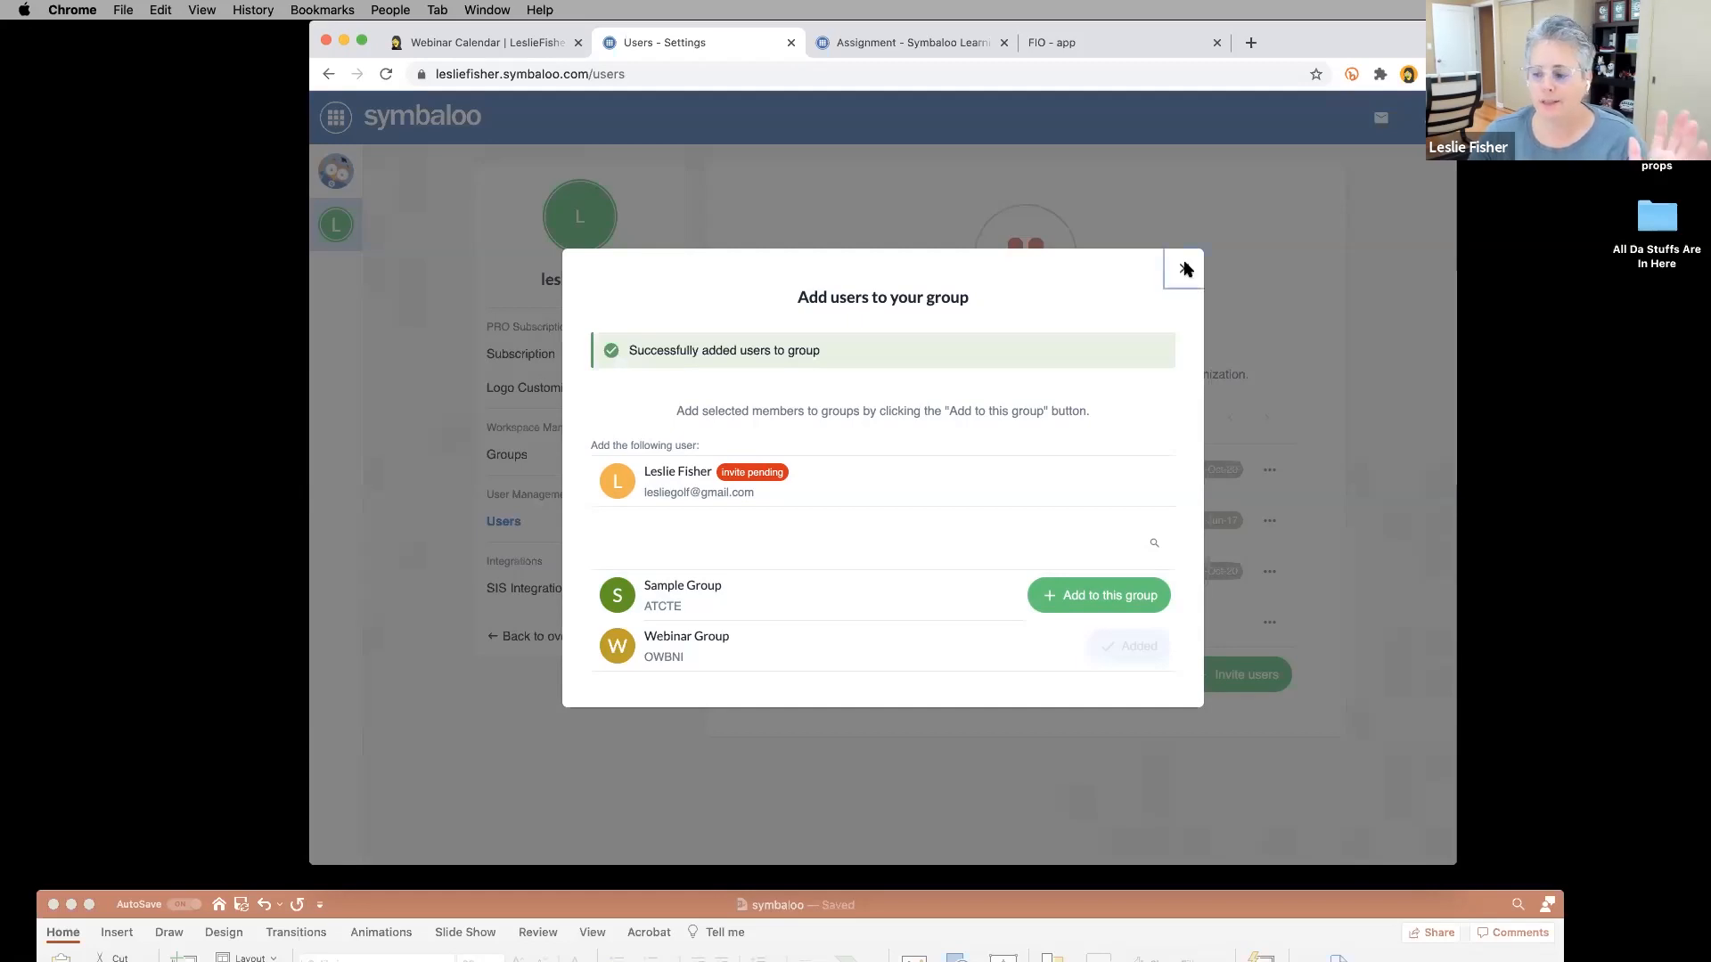
click(1185, 270)
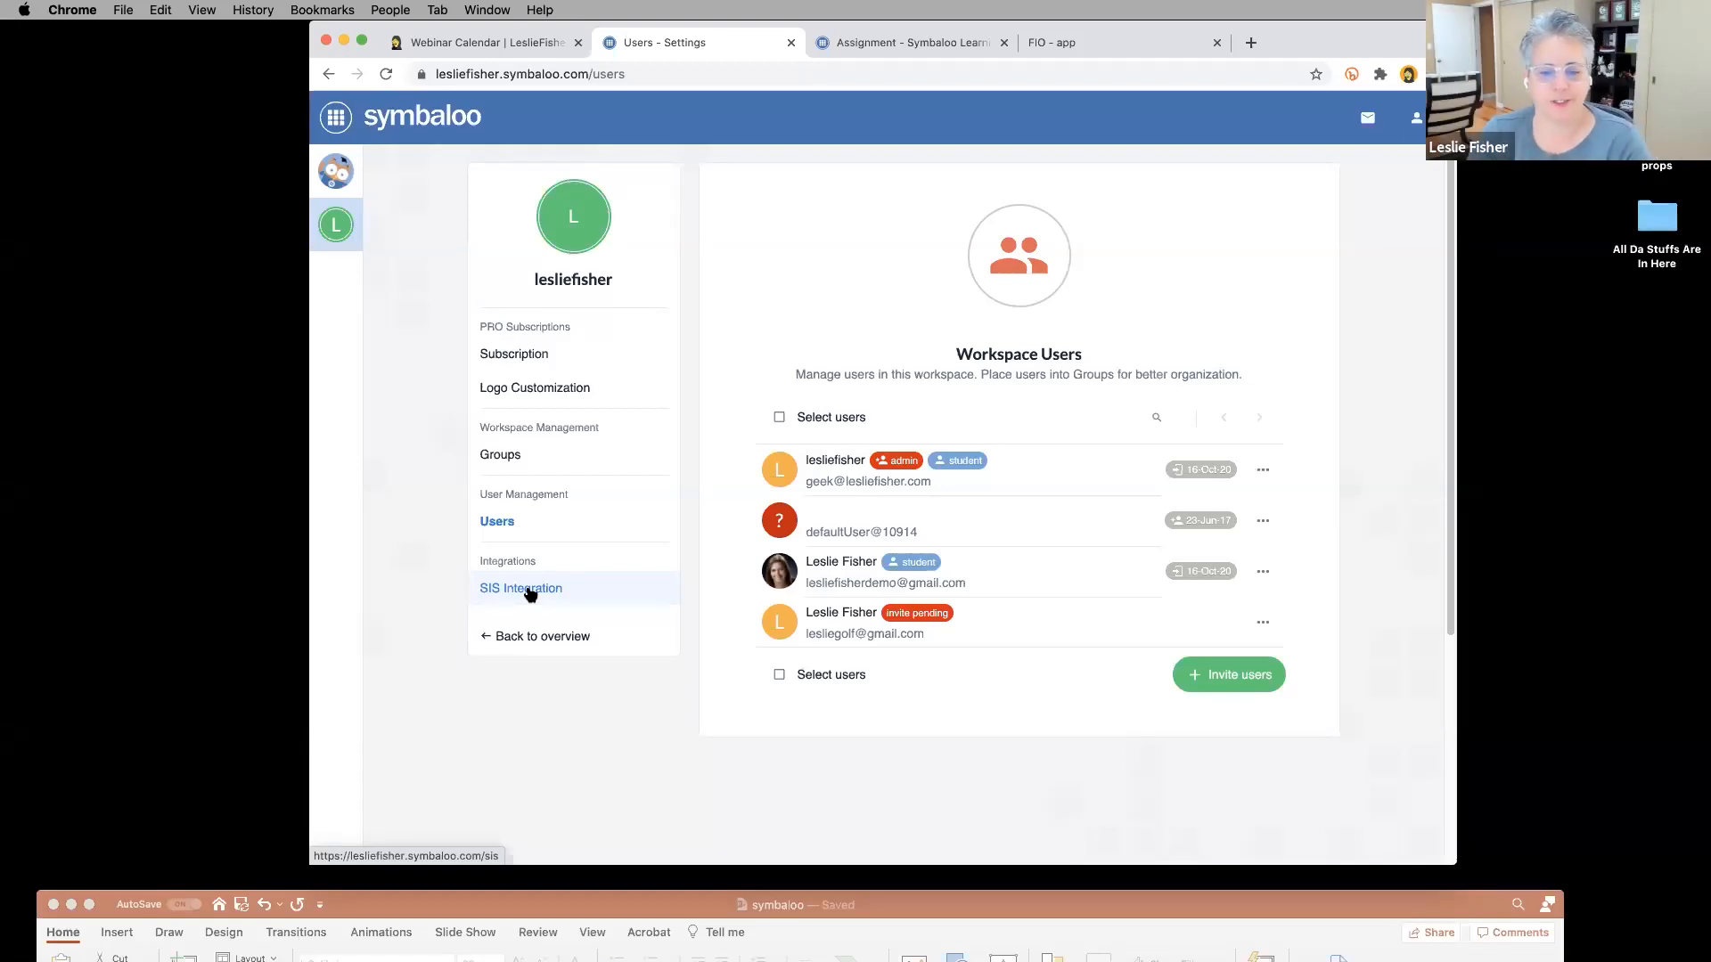
Delete '/users' from the Symbaloo address to load the home webmix.
click(506, 459)
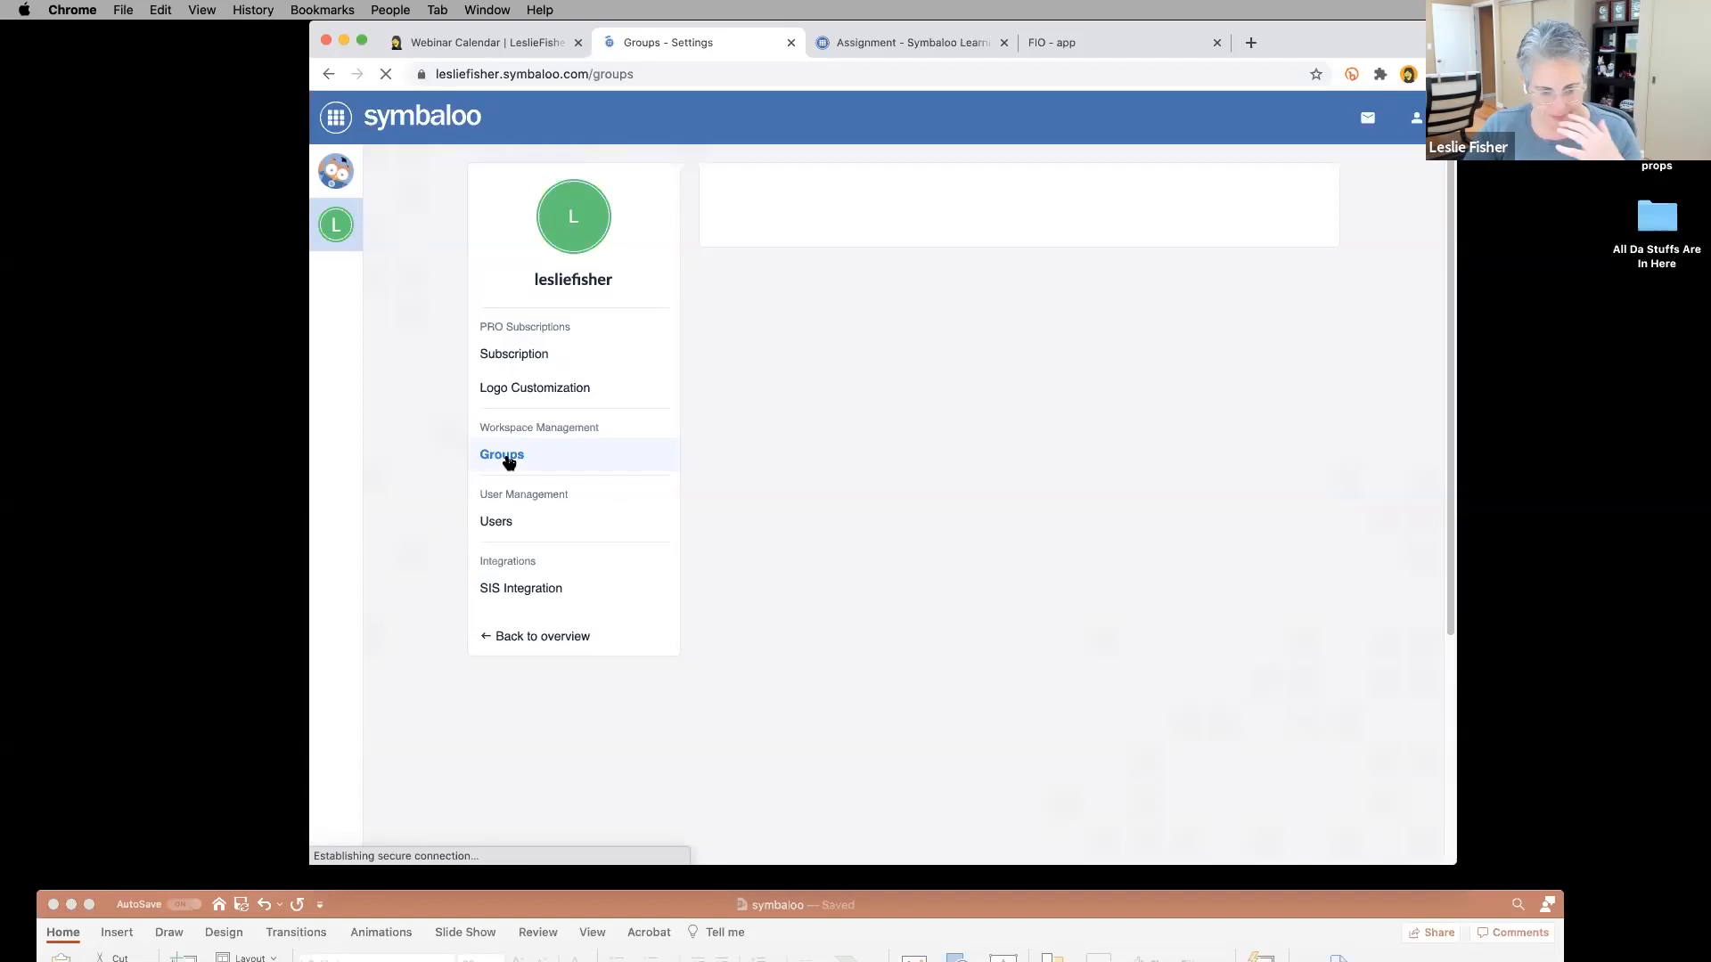
click(495, 524)
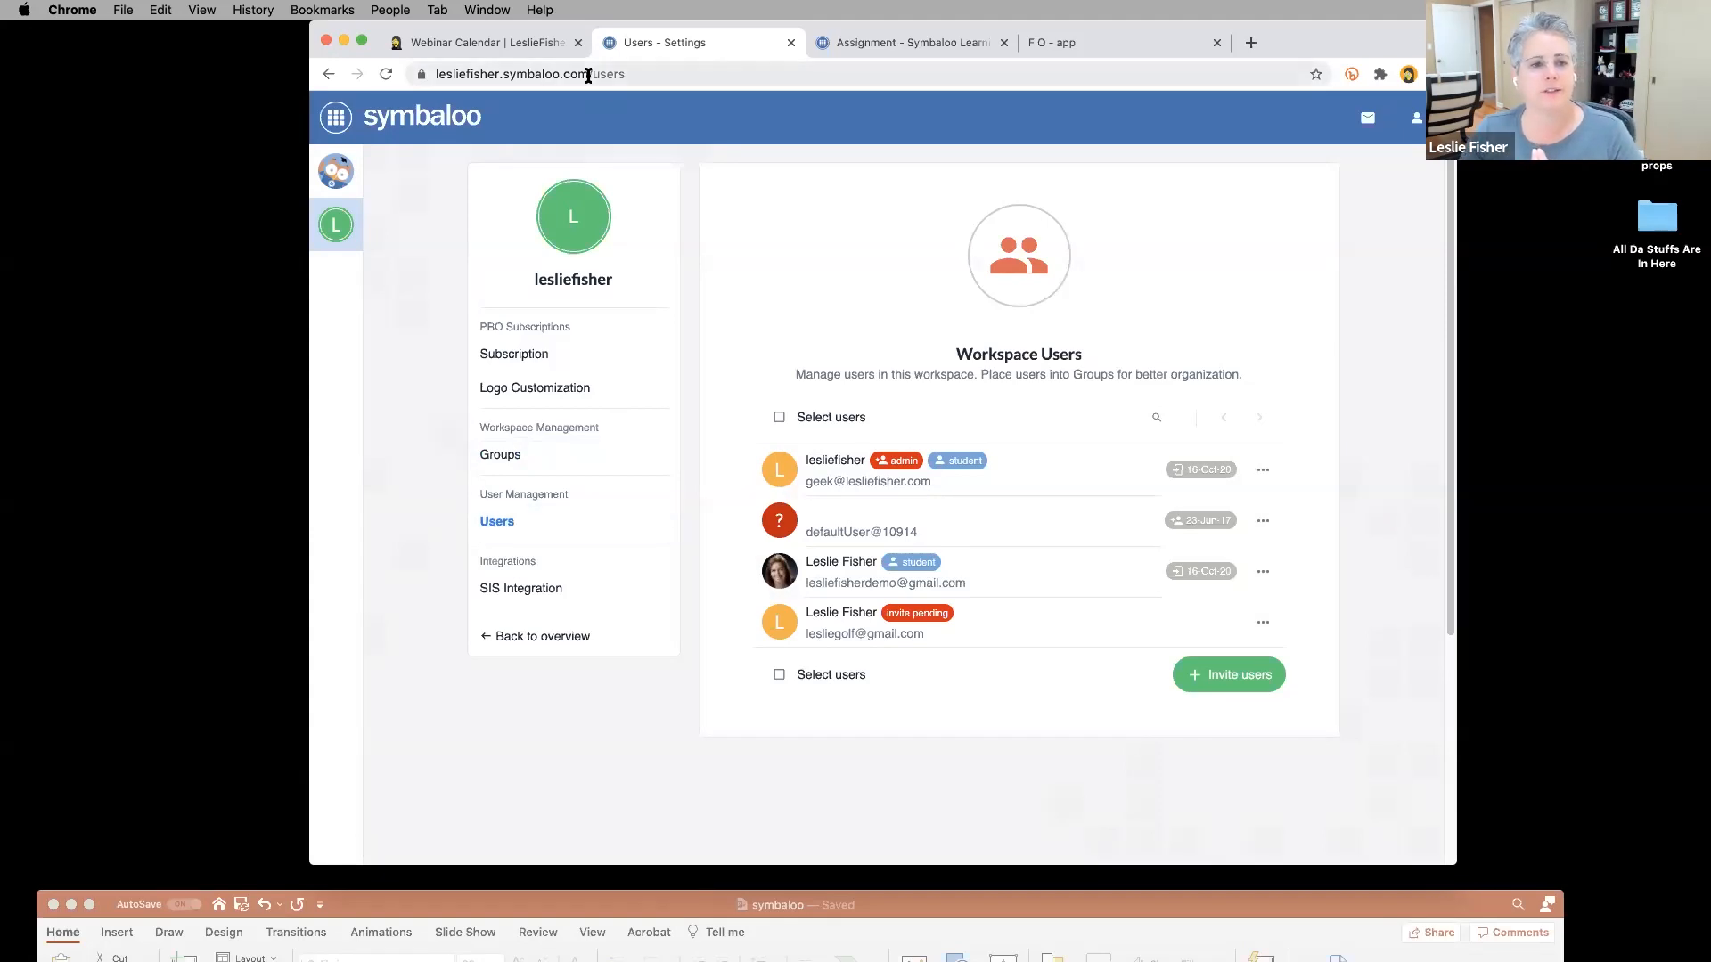
click(588, 74)
drag(588, 74, 636, 88)
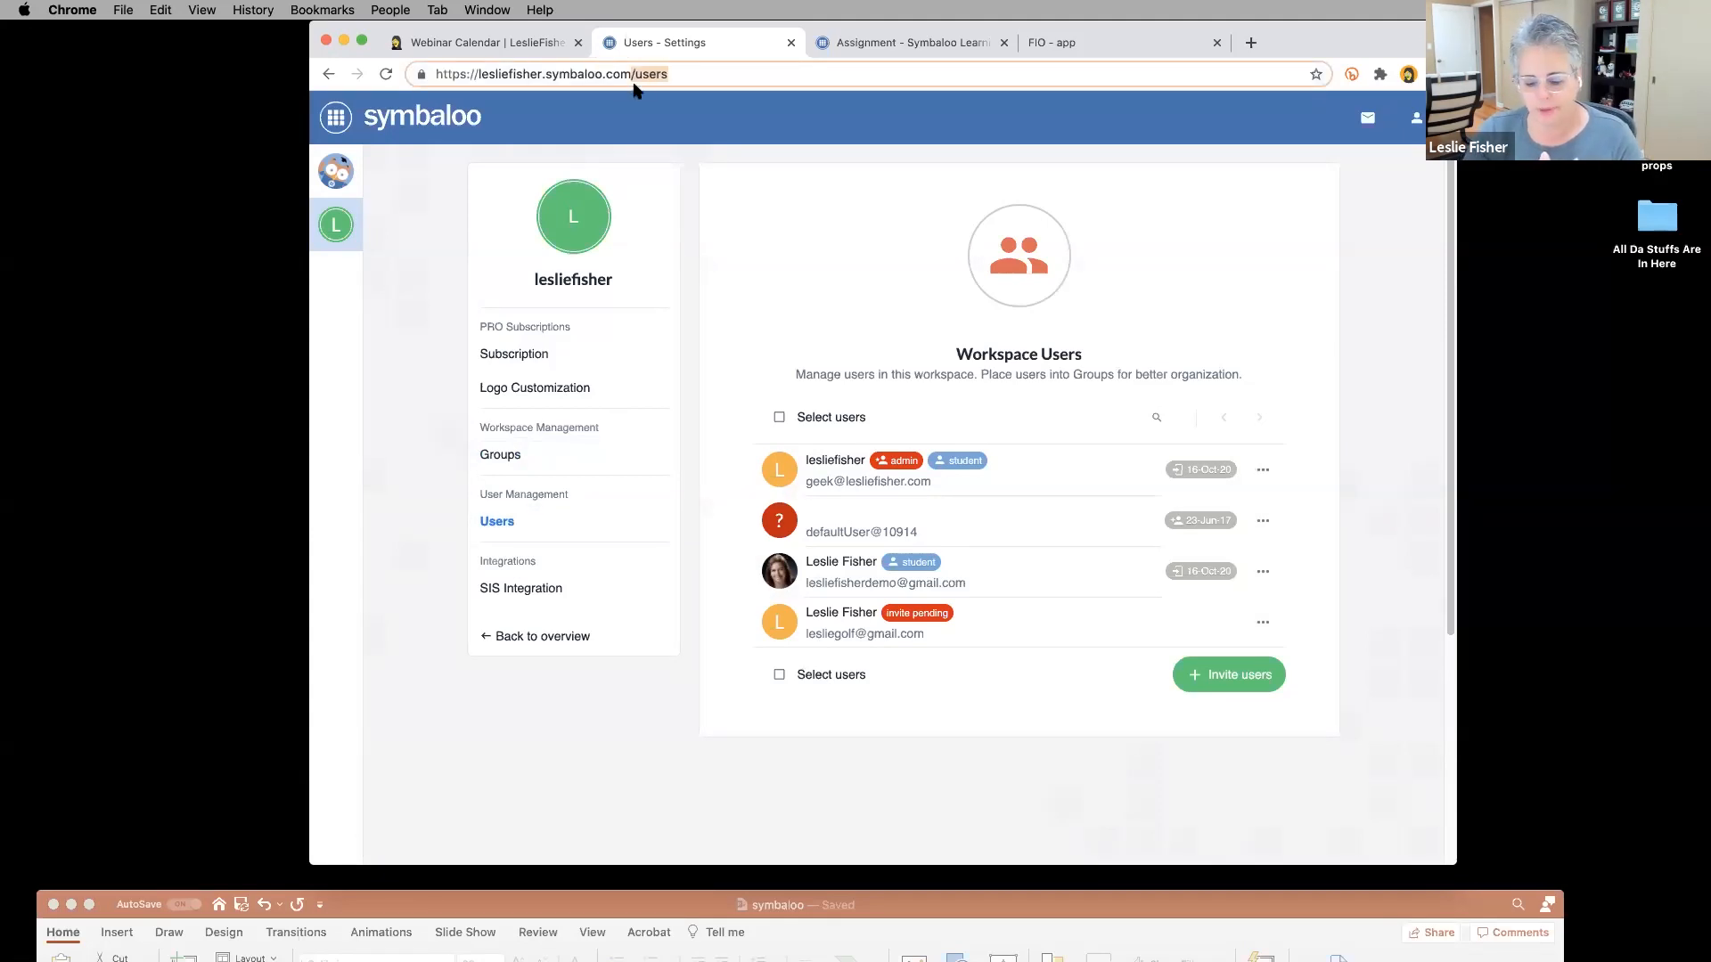
key(BackSpace)
key(Return)
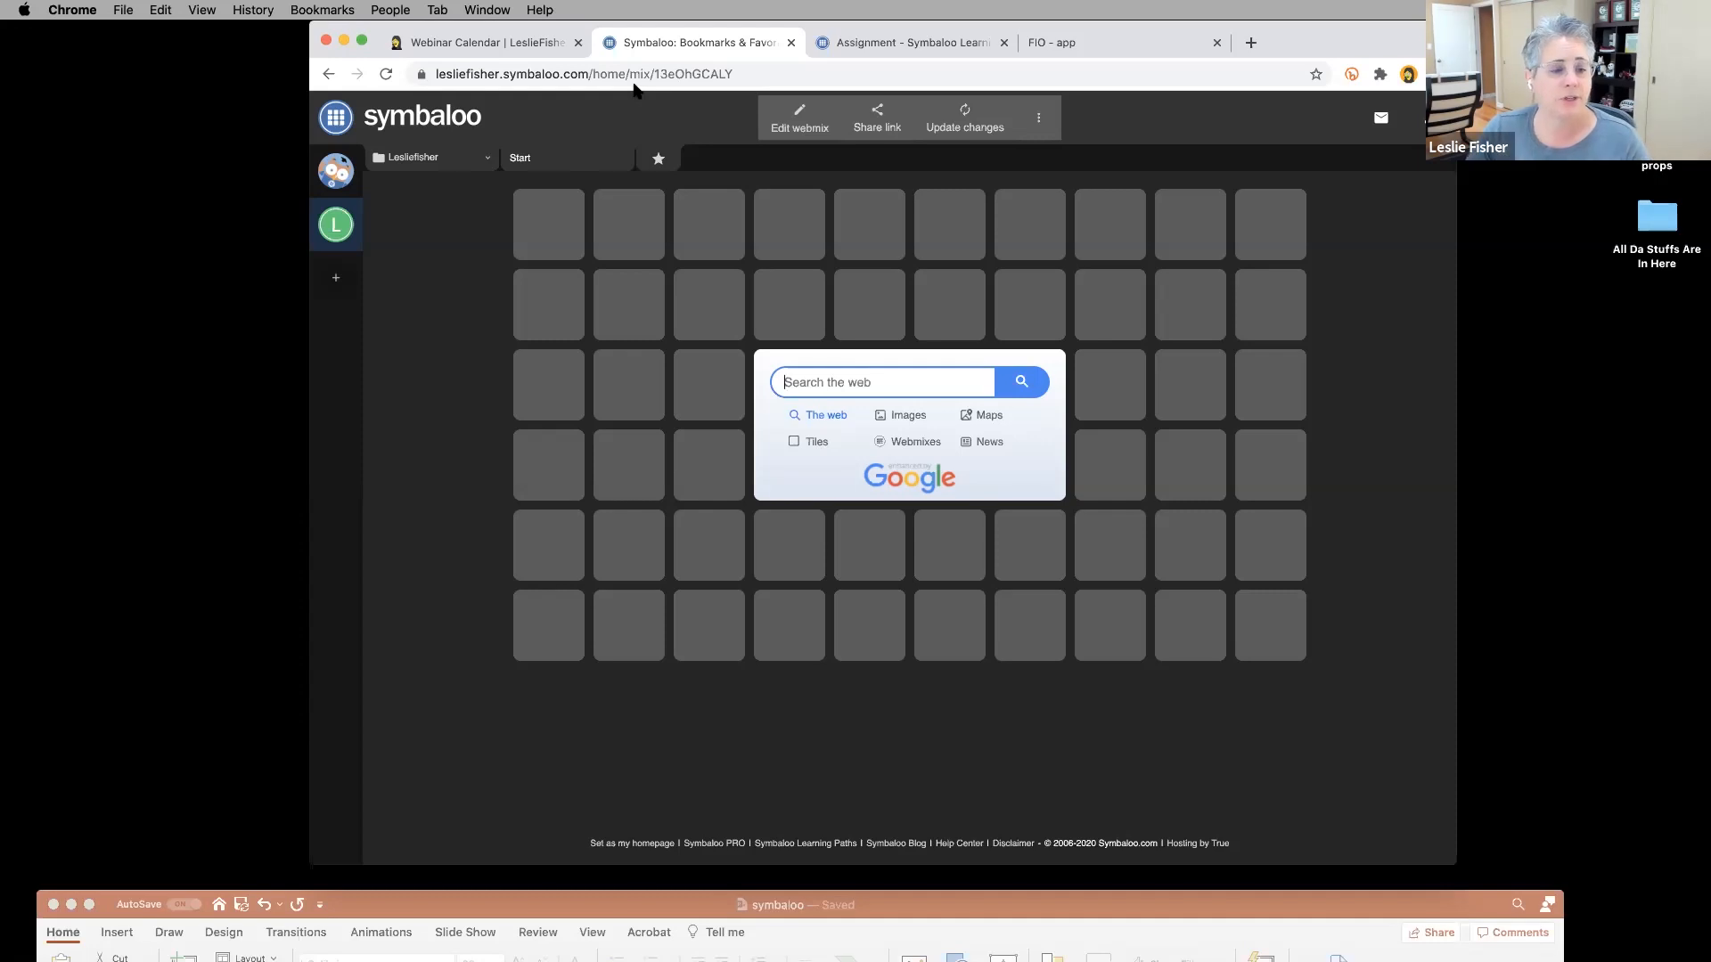
Show the Add a Public Webspace gallery and workspace panel, then move the presentation window over.
click(335, 281)
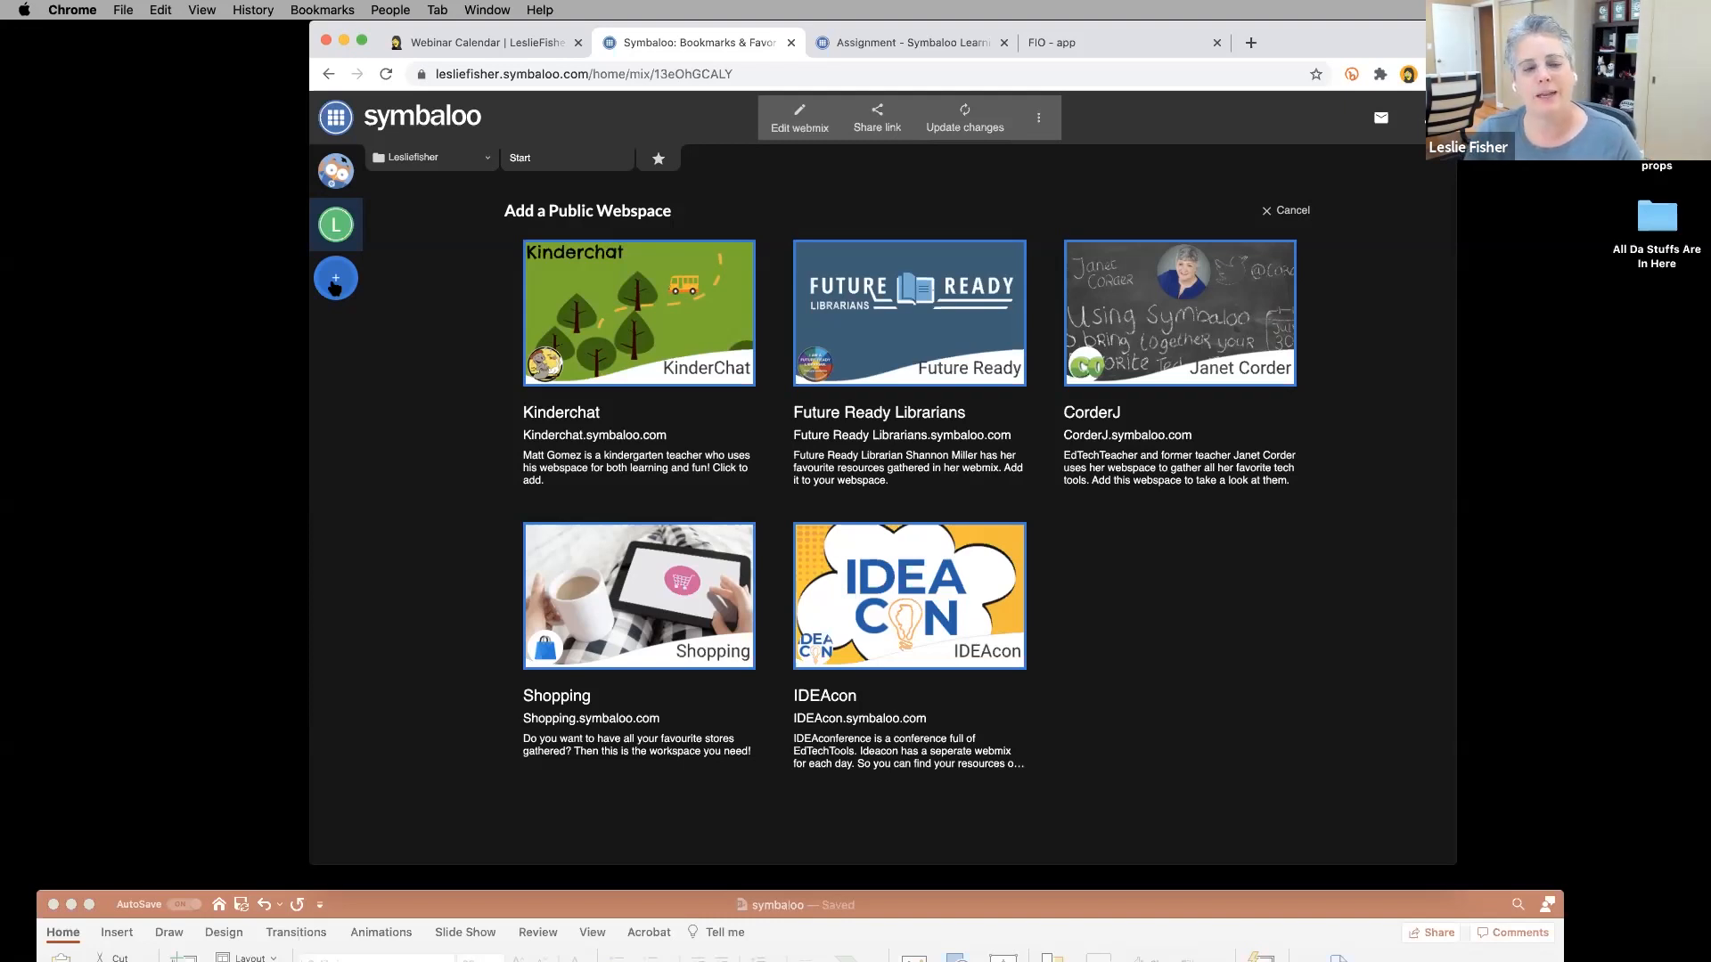
click(331, 233)
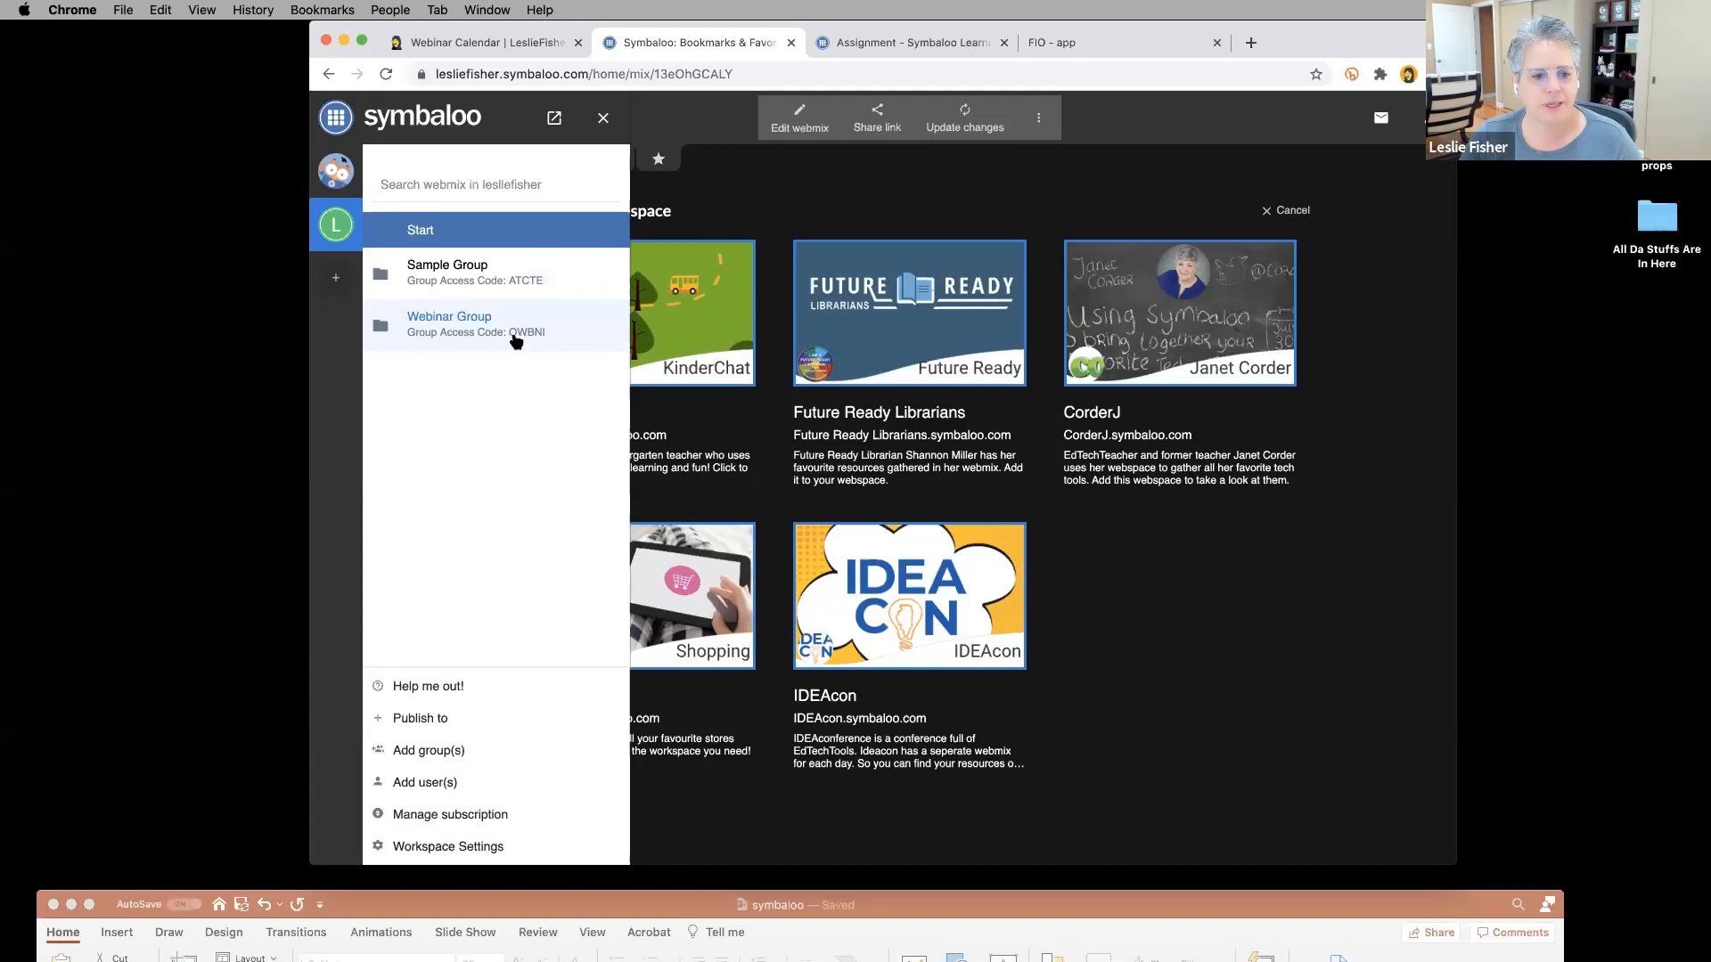
double_click(999, 905)
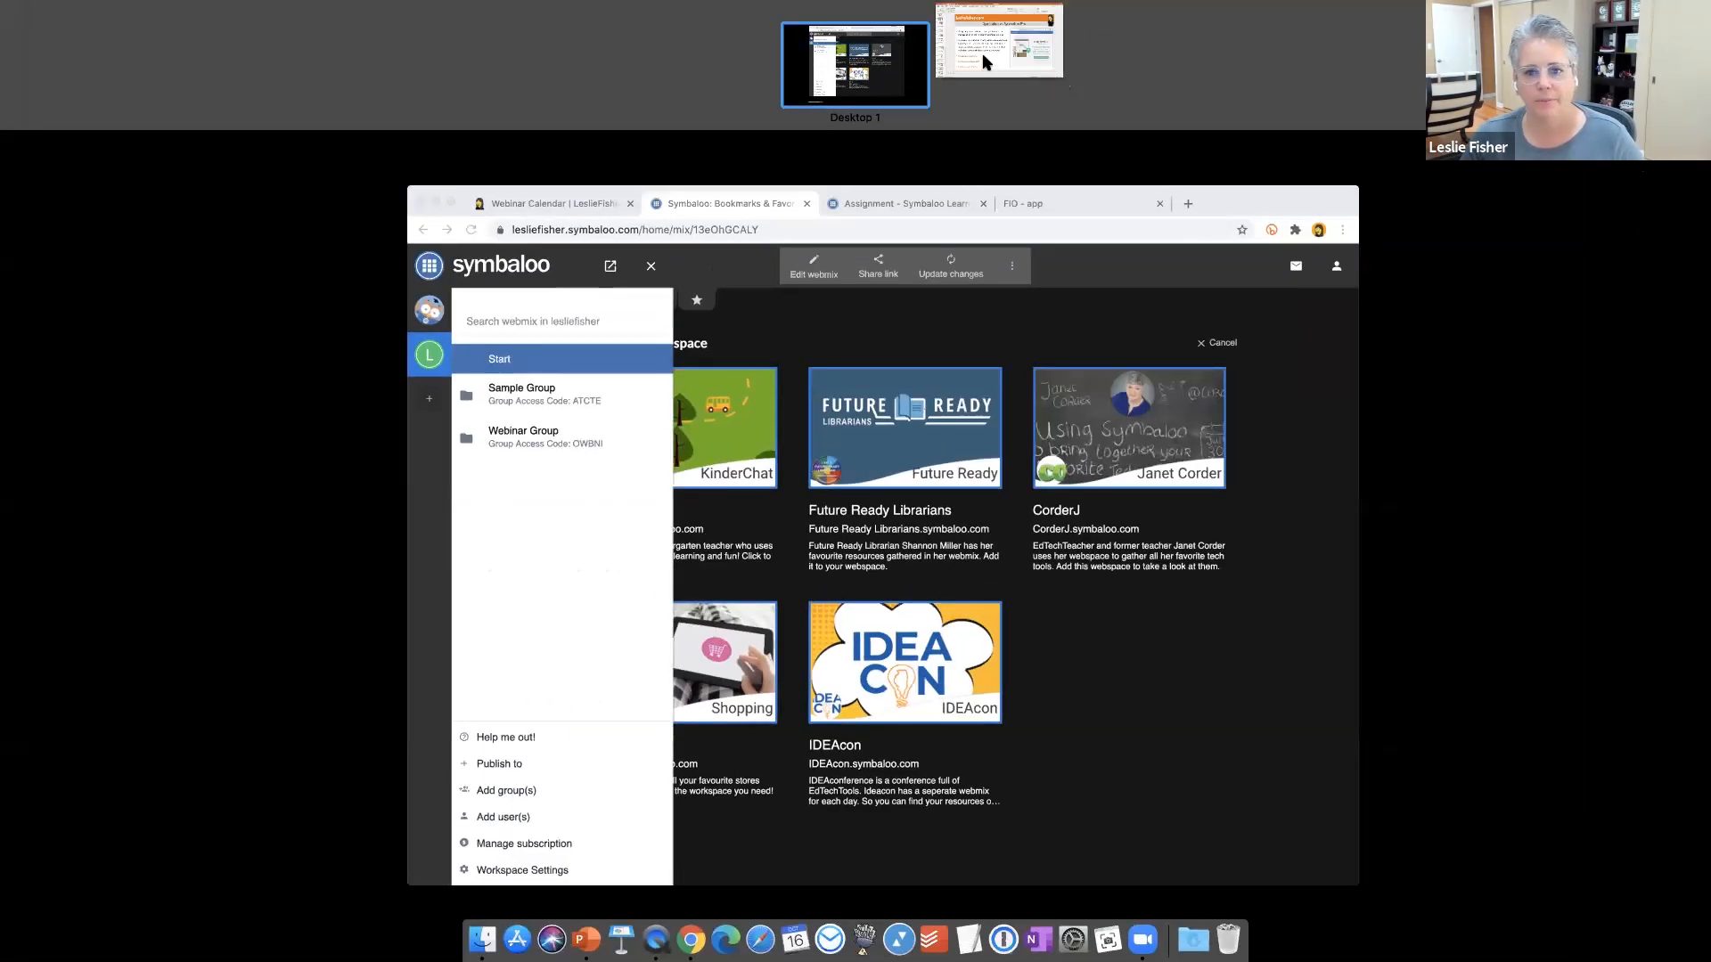
drag(982, 52, 691, 306)
Enlarge PowerPoint and step through the Symbaloo Pro Webspaces slides starting at 41.
click(641, 178)
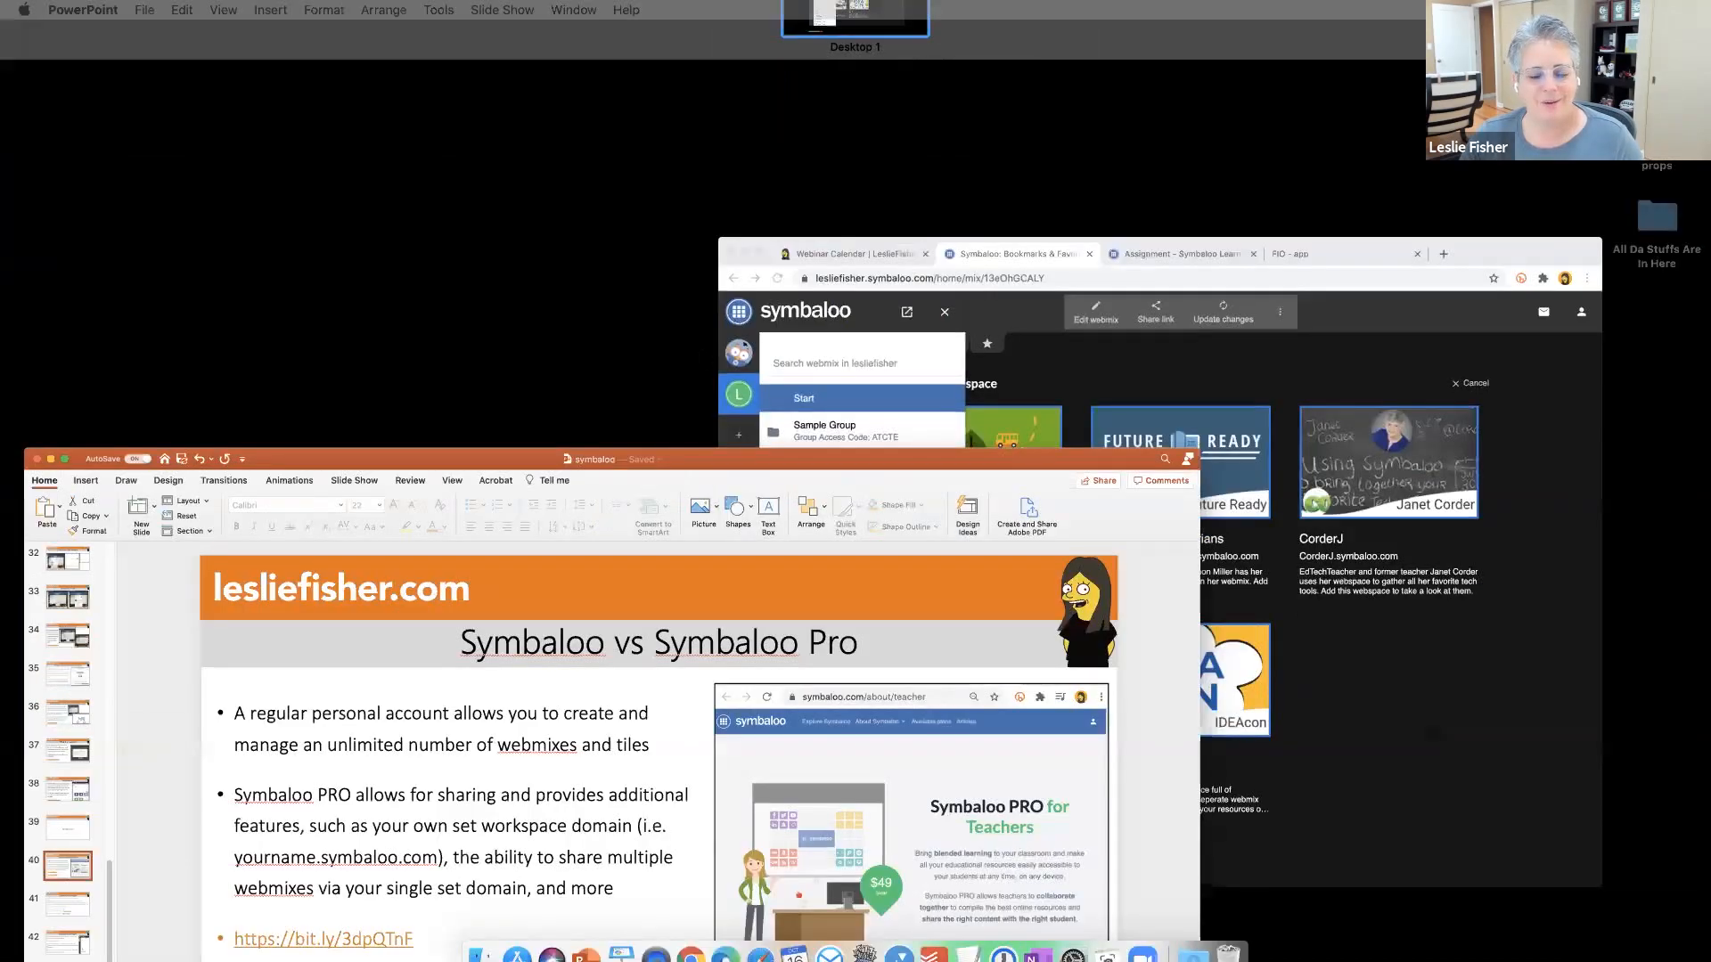
double_click(971, 902)
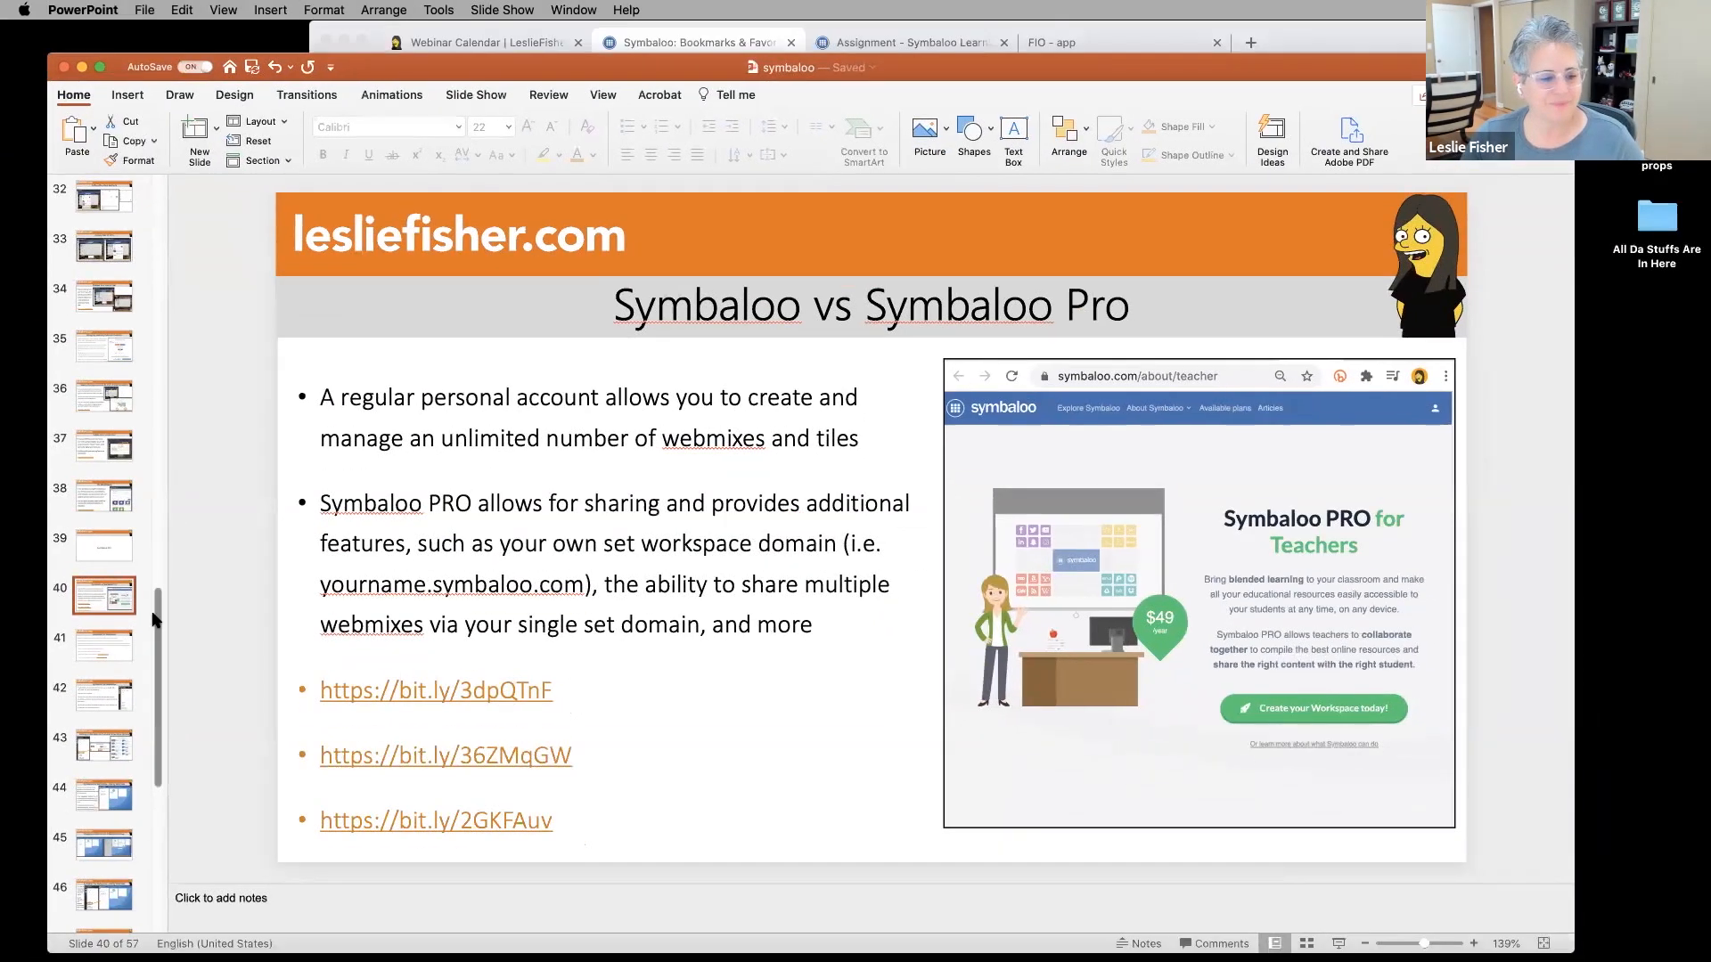
click(100, 654)
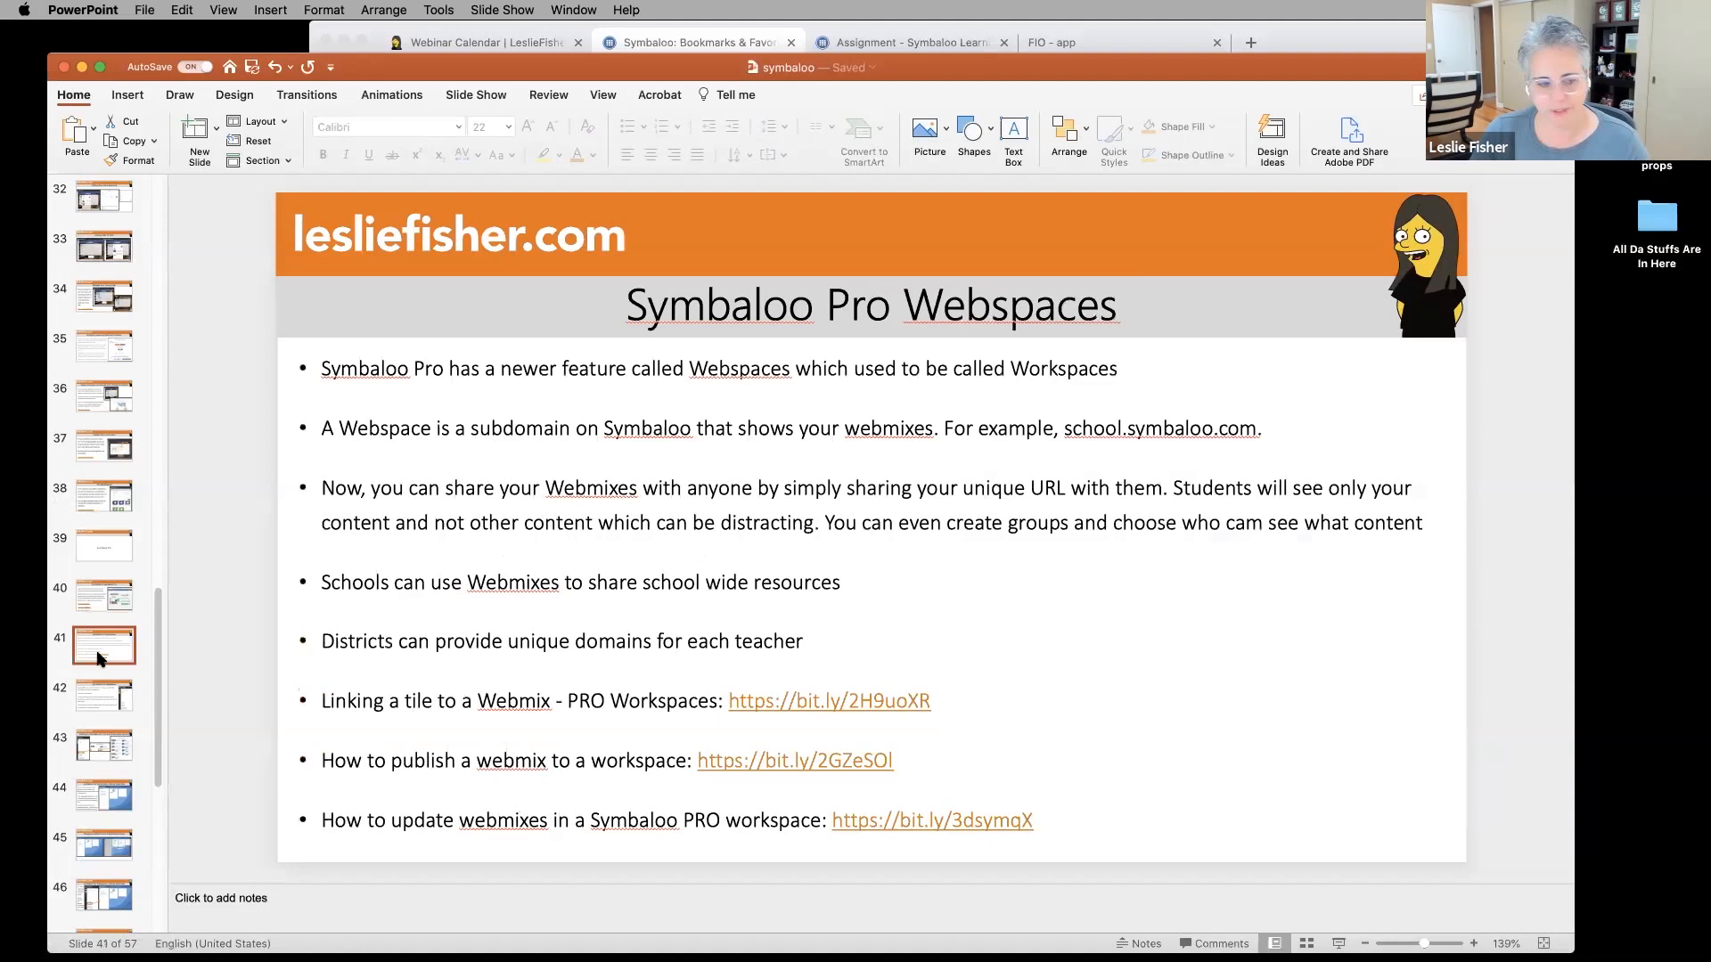
key(Down)
key(Down)
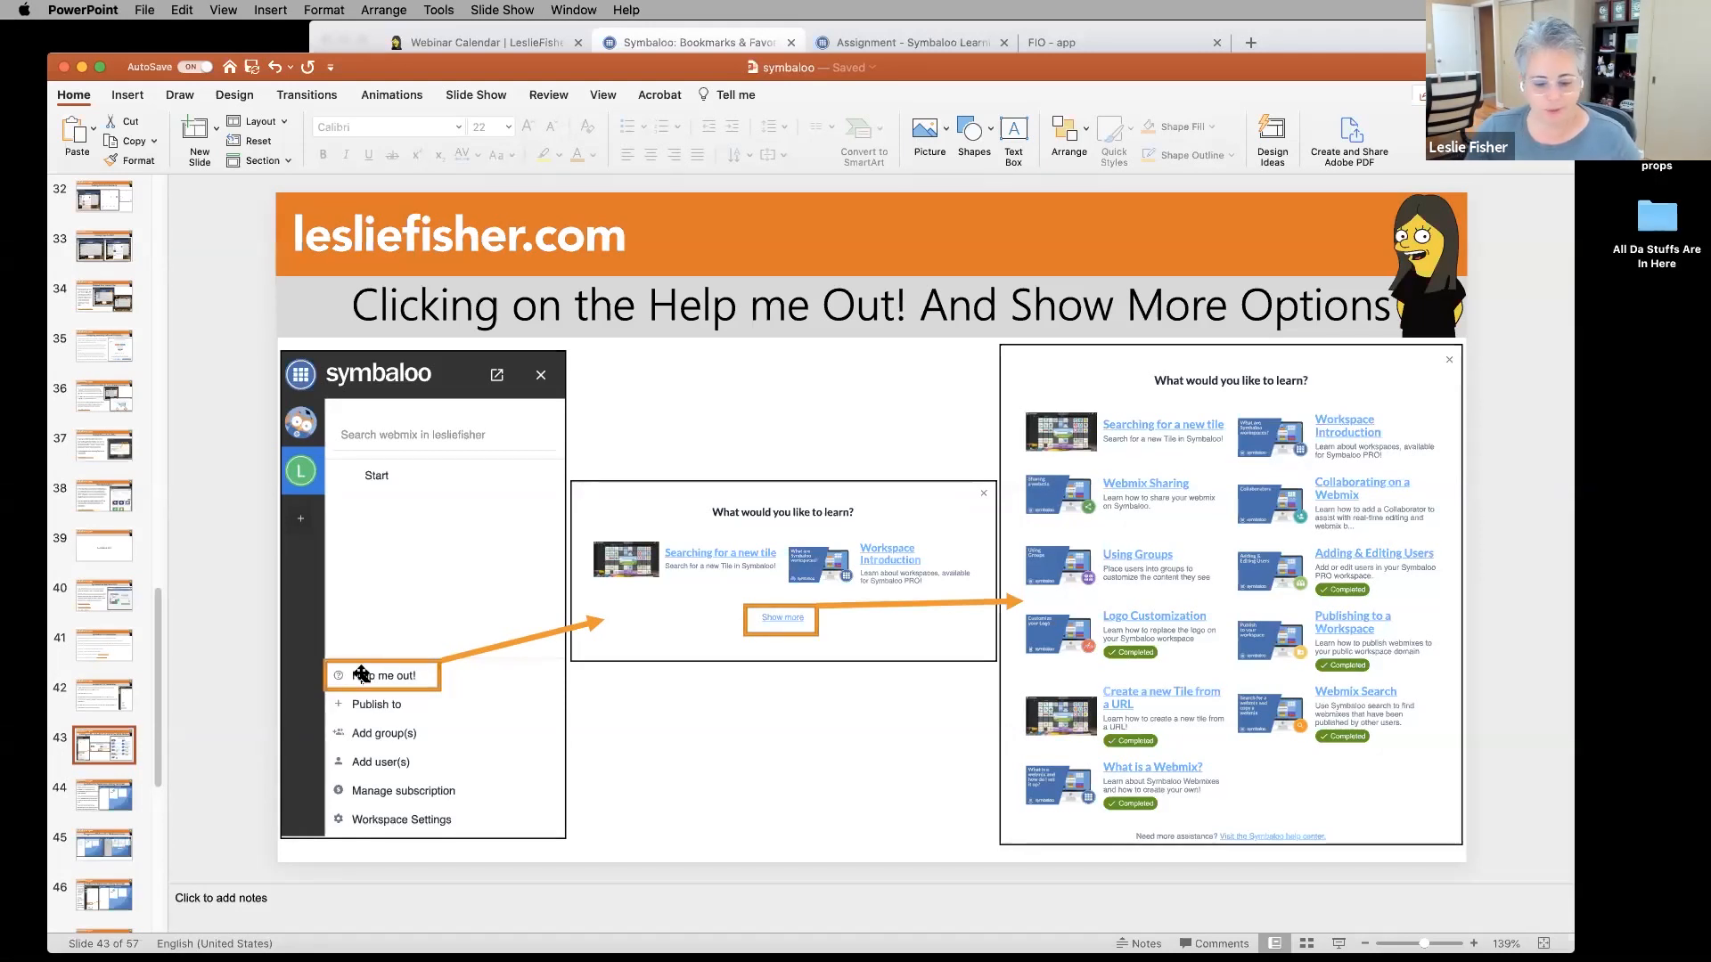
key(Down)
key(Down)
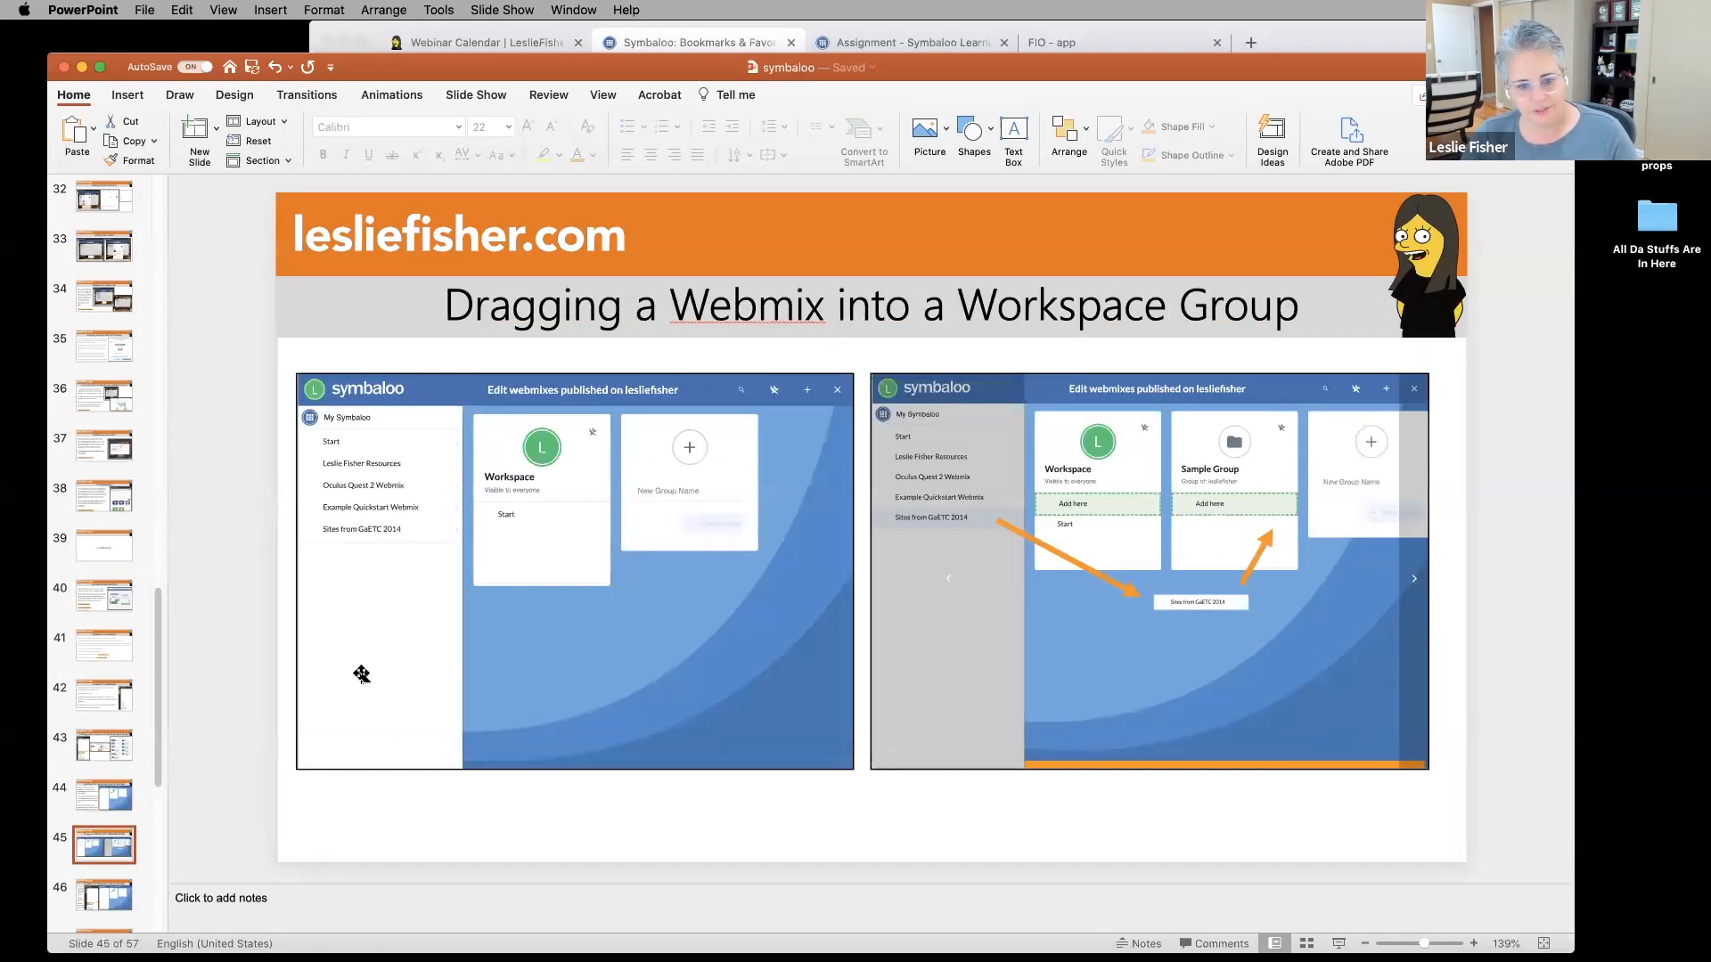
key(Down)
key(Down)
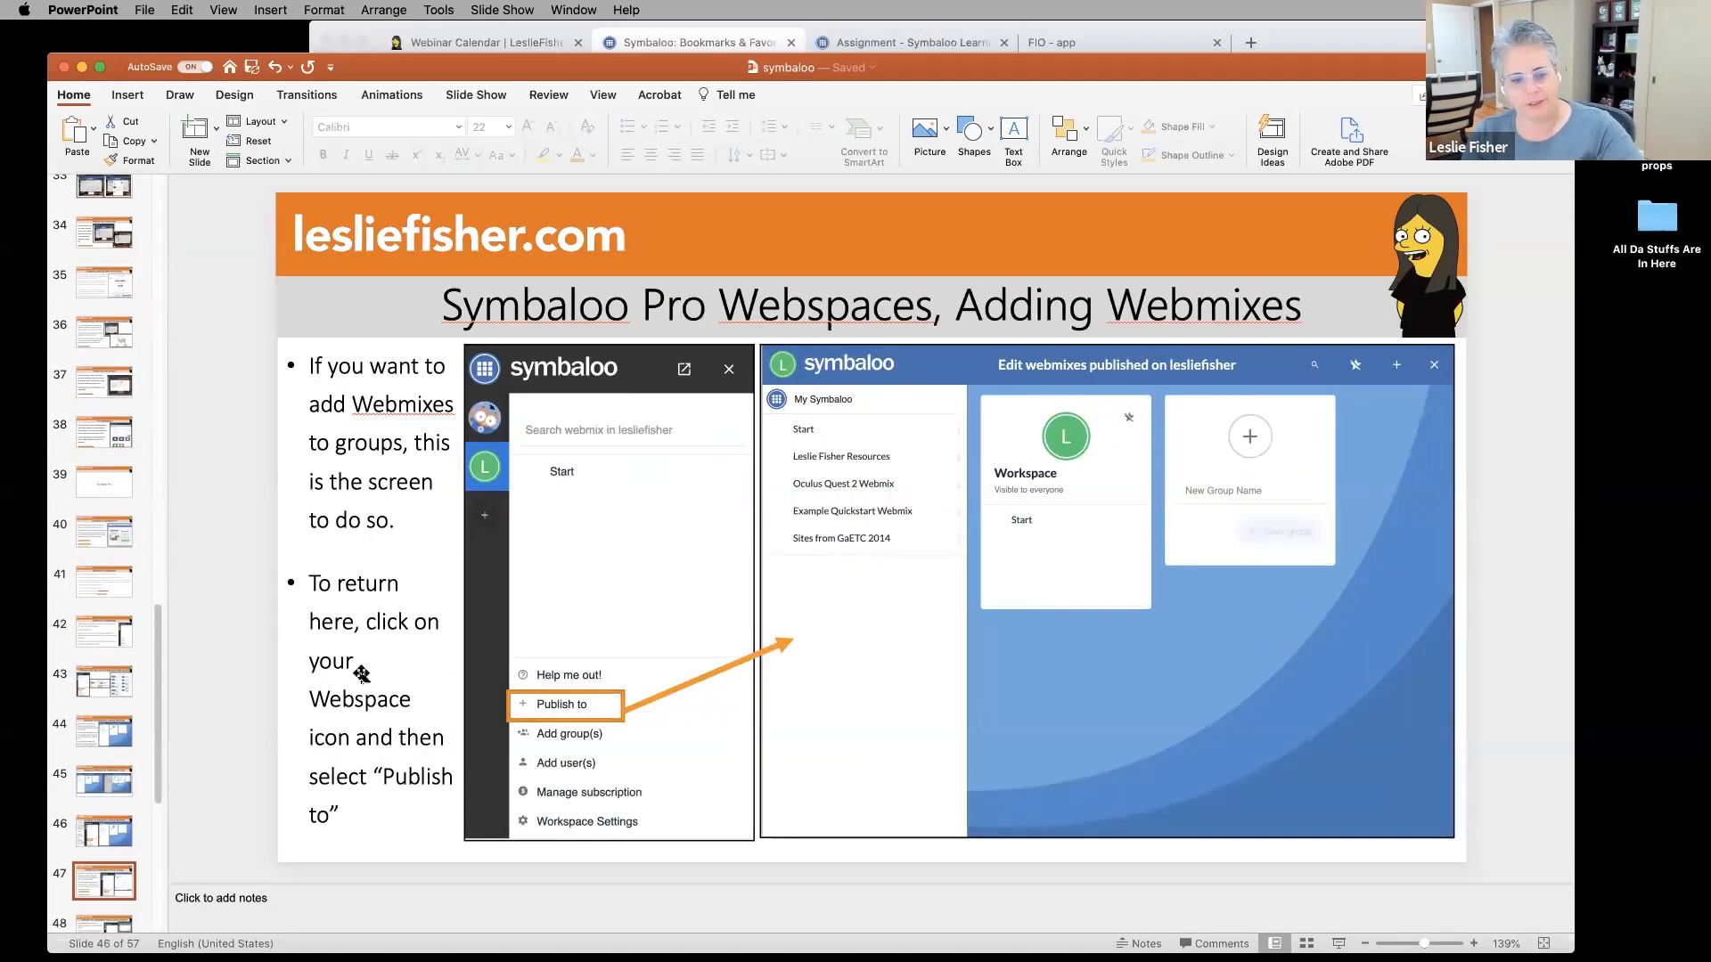
key(Down)
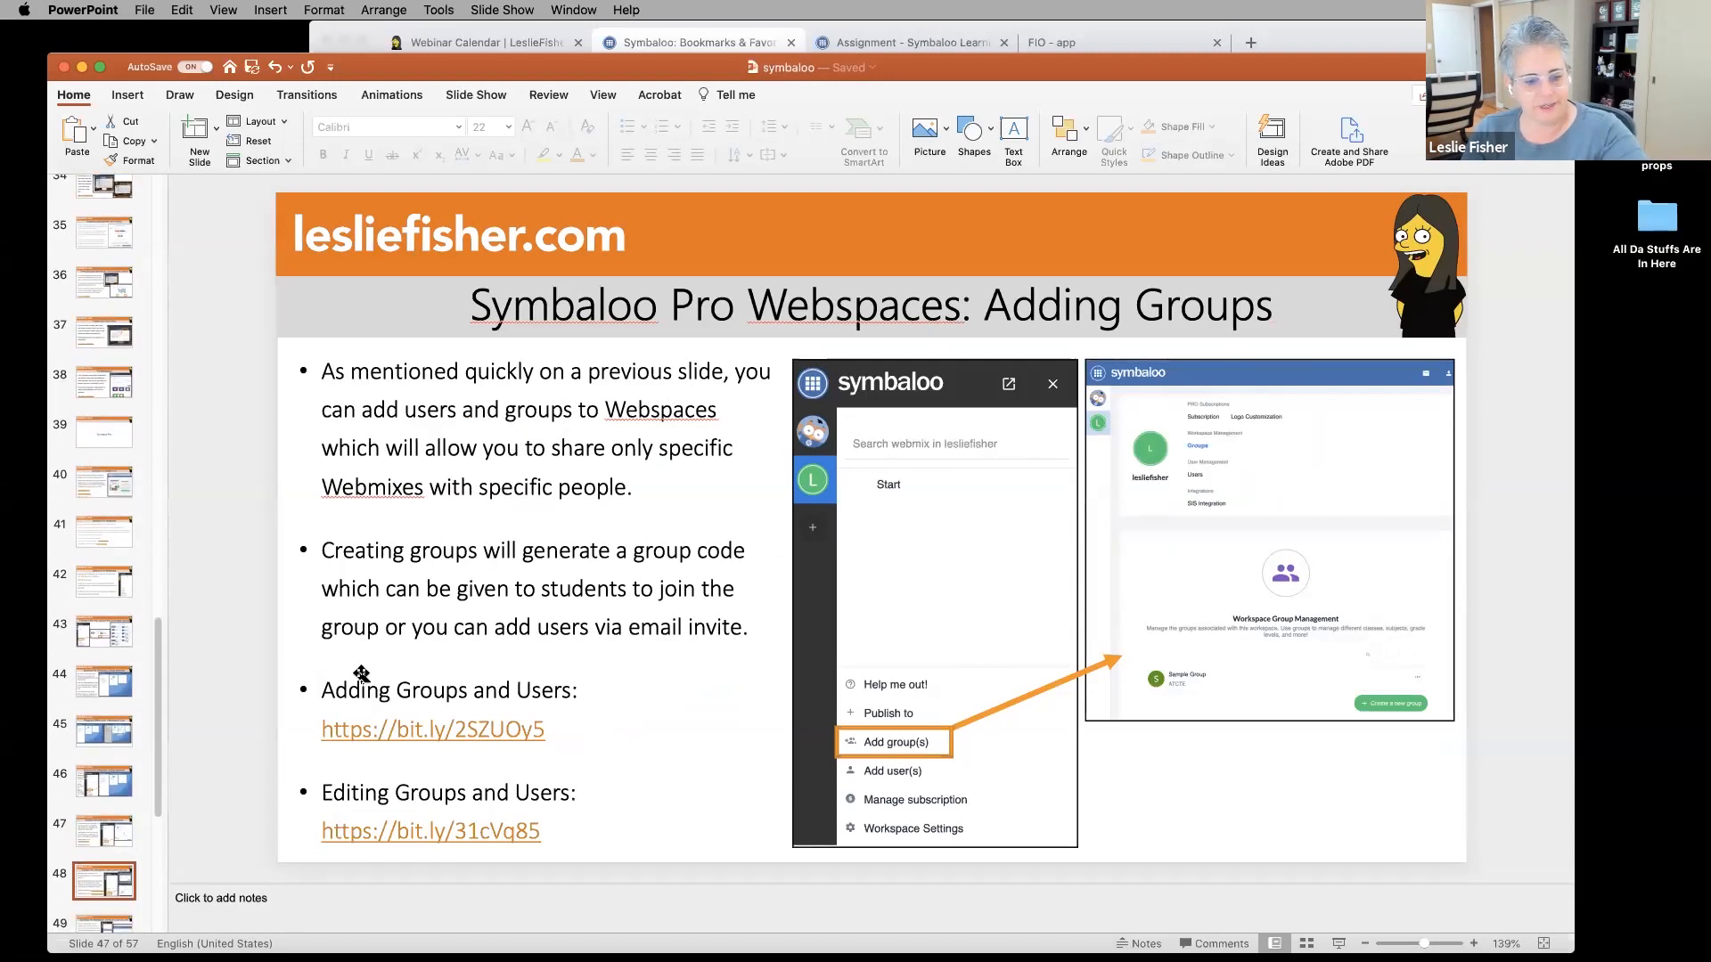
key(Down)
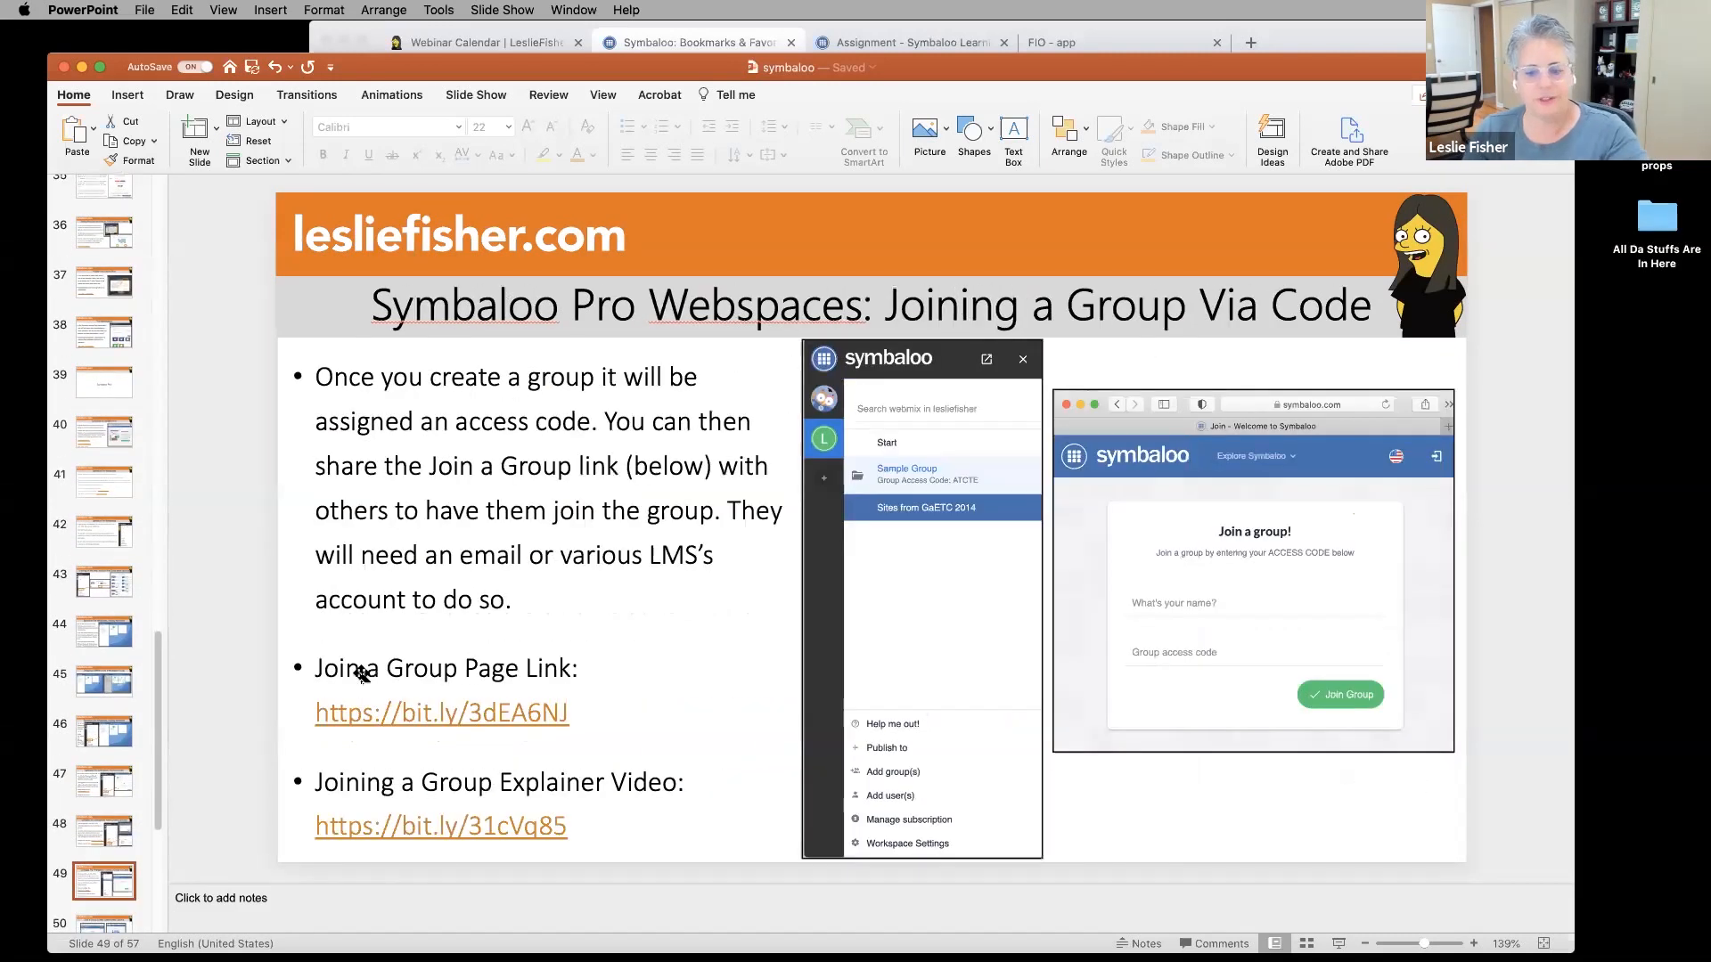
key(Up)
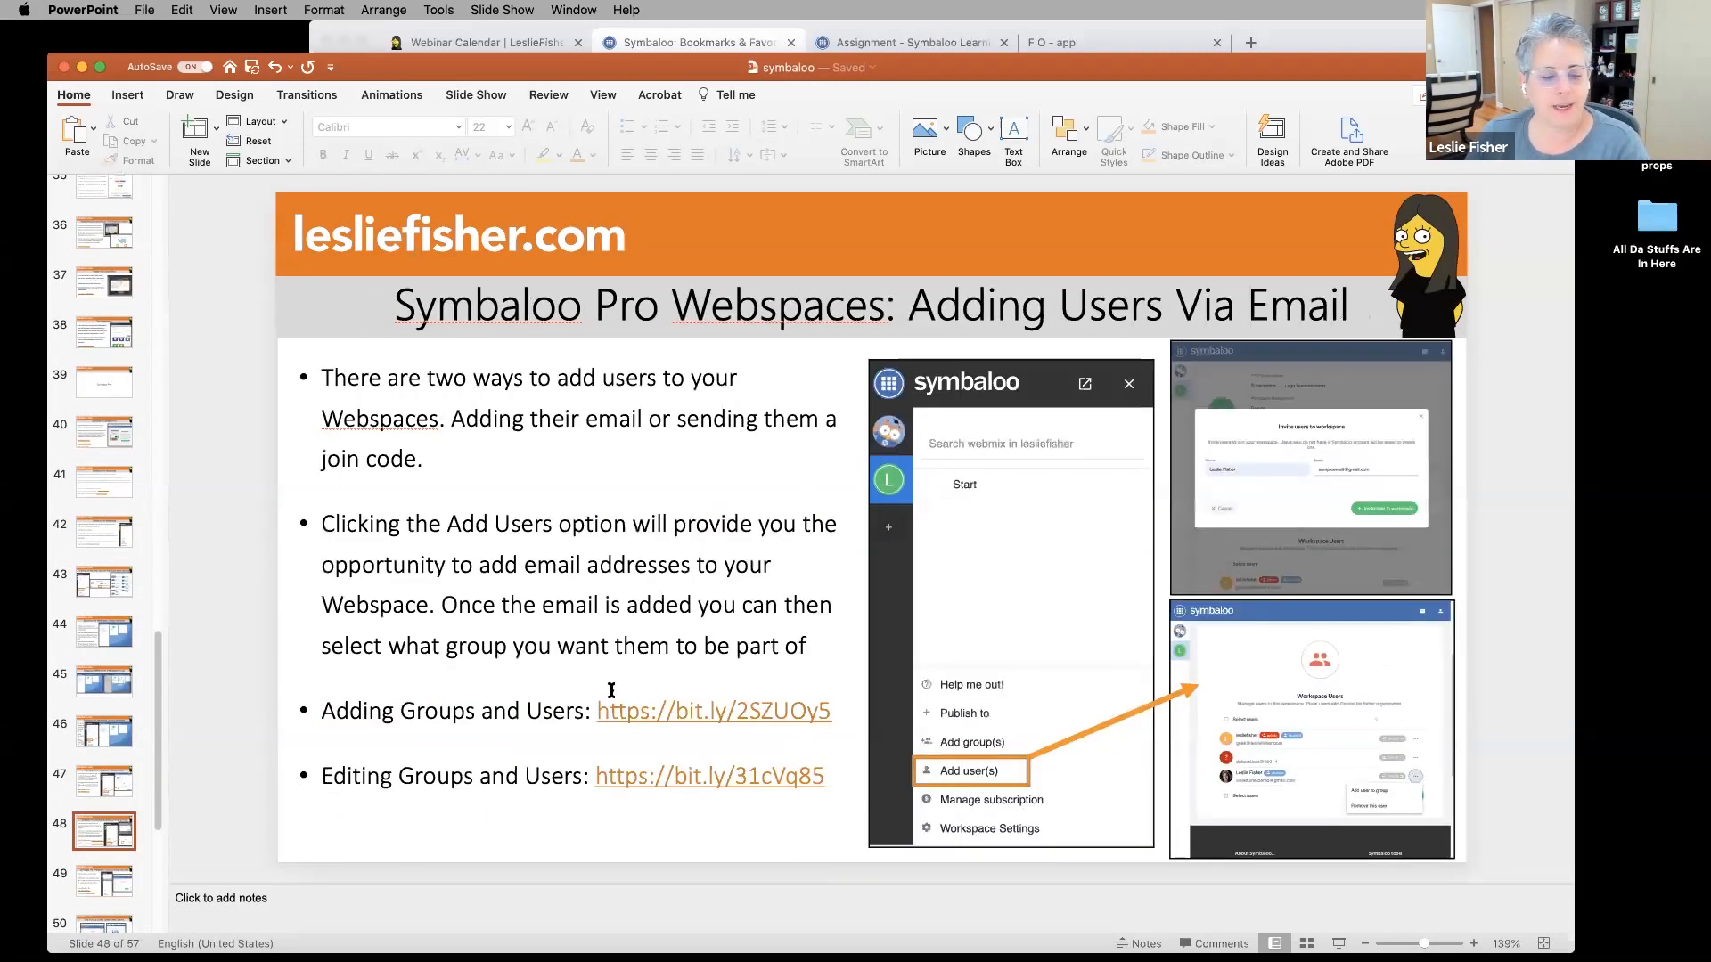
Copy the Join a Group Page link from slide 49, Joining a Group Via Code.
click(125, 781)
drag(539, 730, 321, 731)
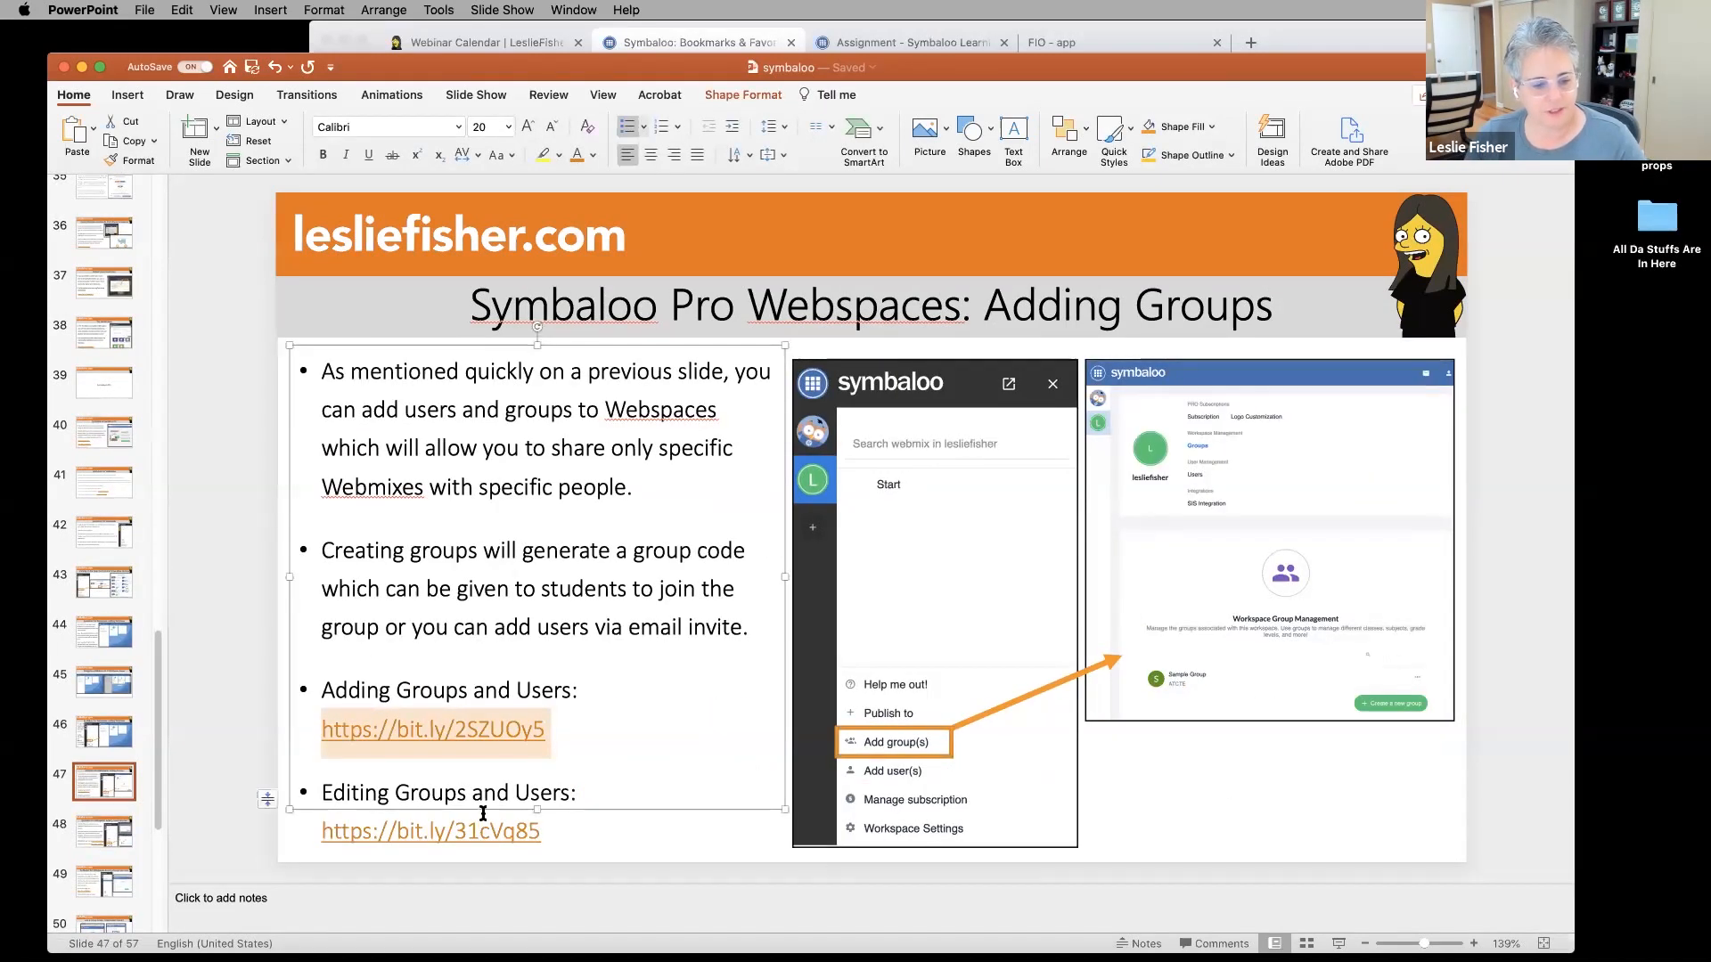
click(108, 828)
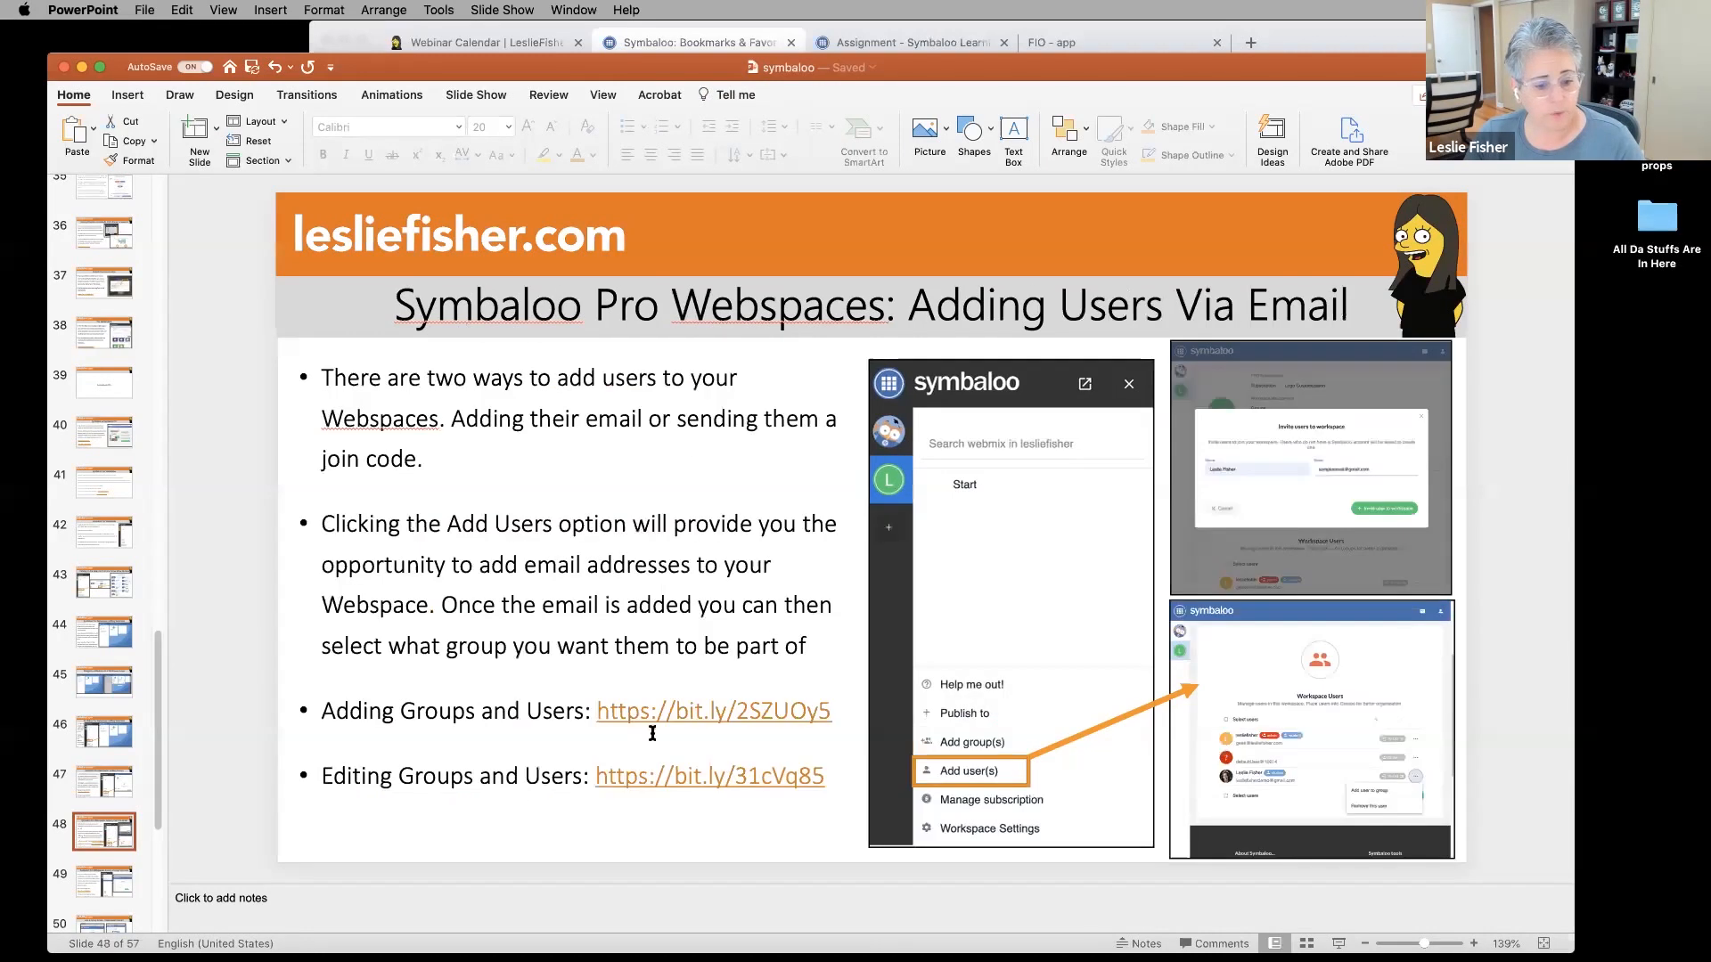
click(103, 885)
drag(562, 718, 315, 718)
key(super+c)
Load the copied Join a Group link in the FIO - app tab to show the access-code page.
click(1106, 37)
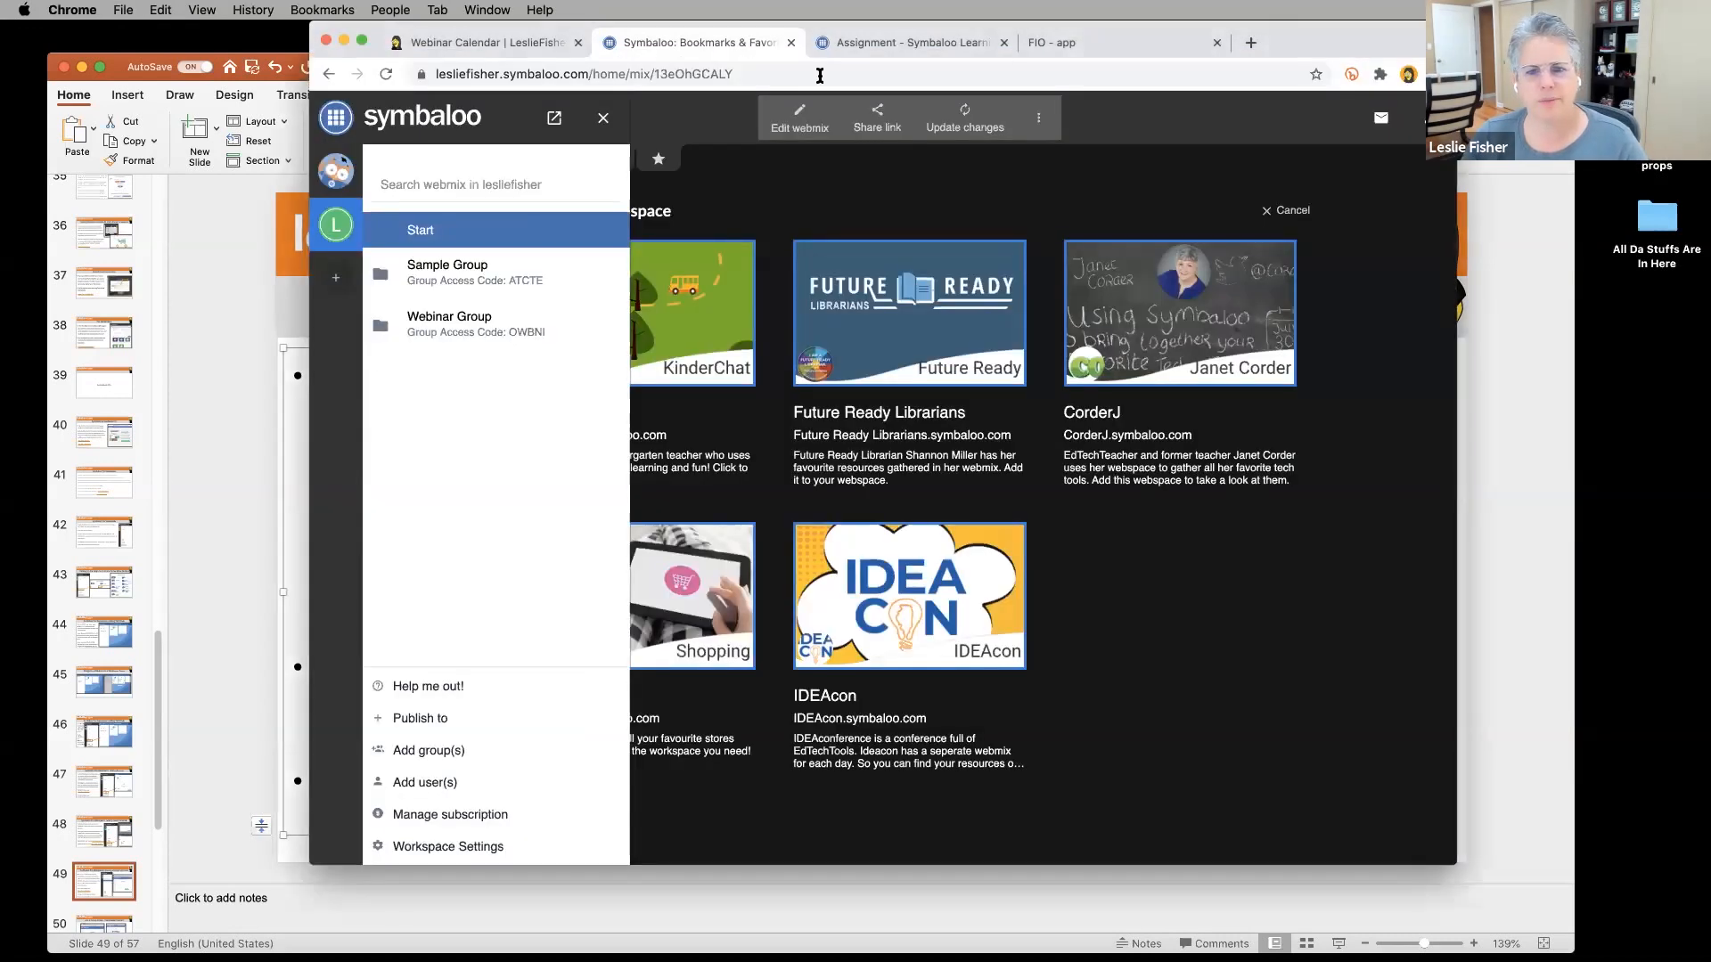
click(1113, 41)
click(892, 71)
key(super+v)
key(Return)
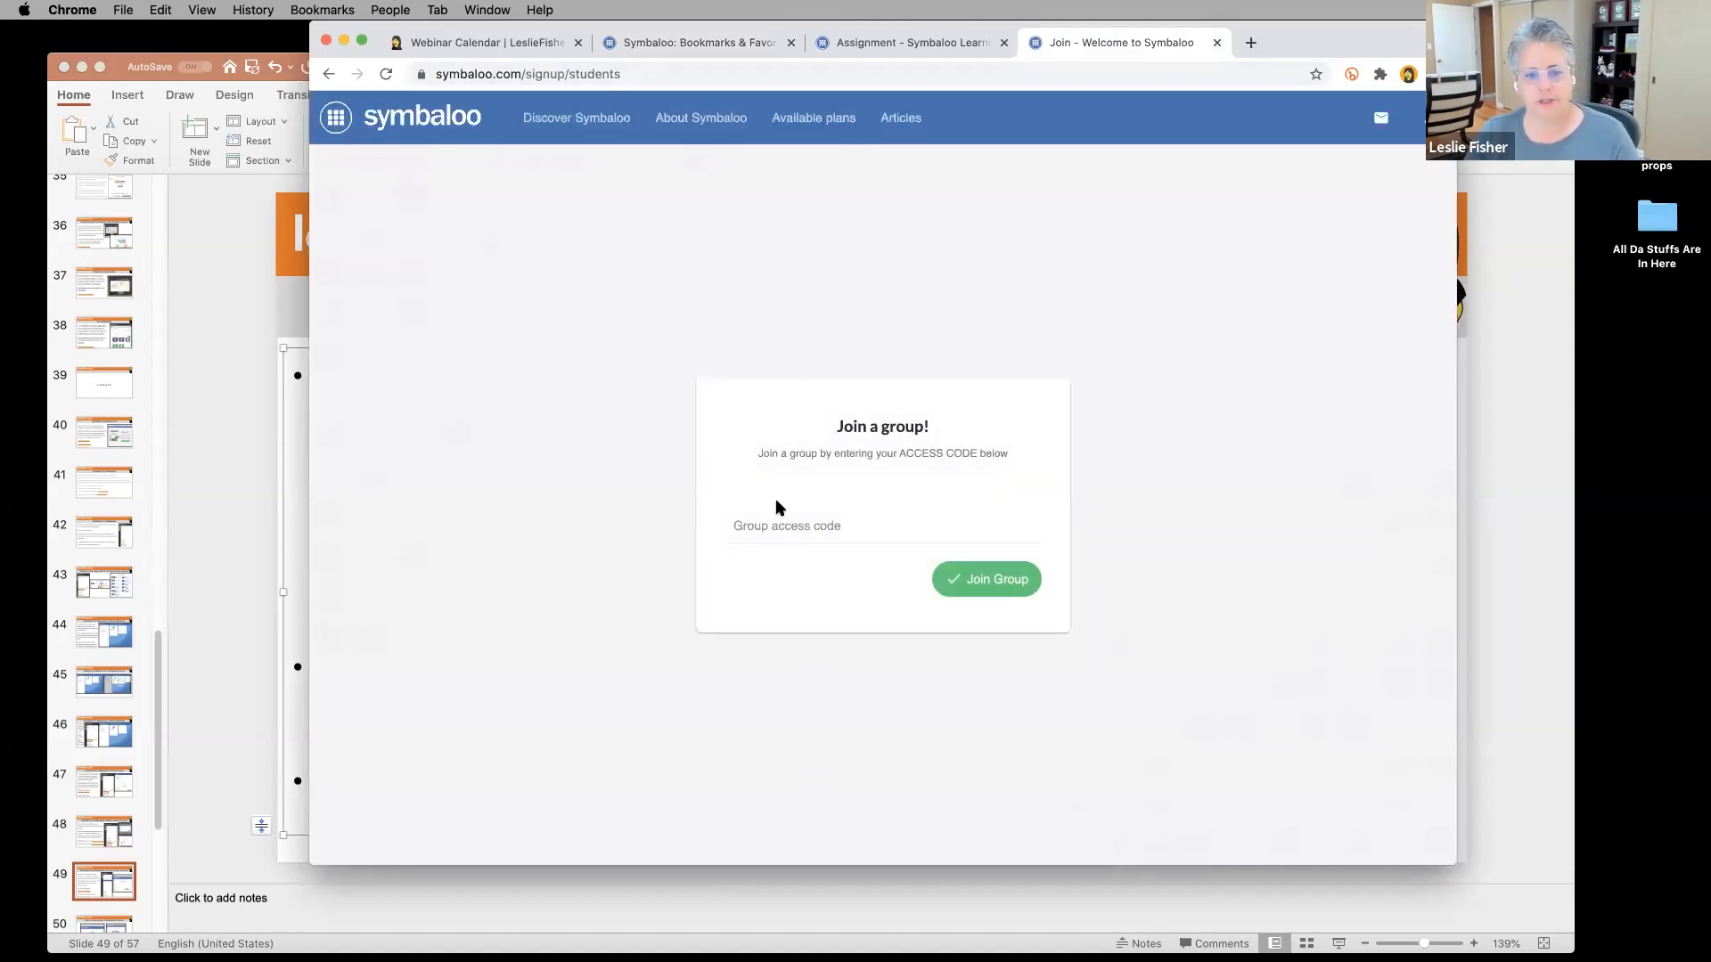
click(769, 530)
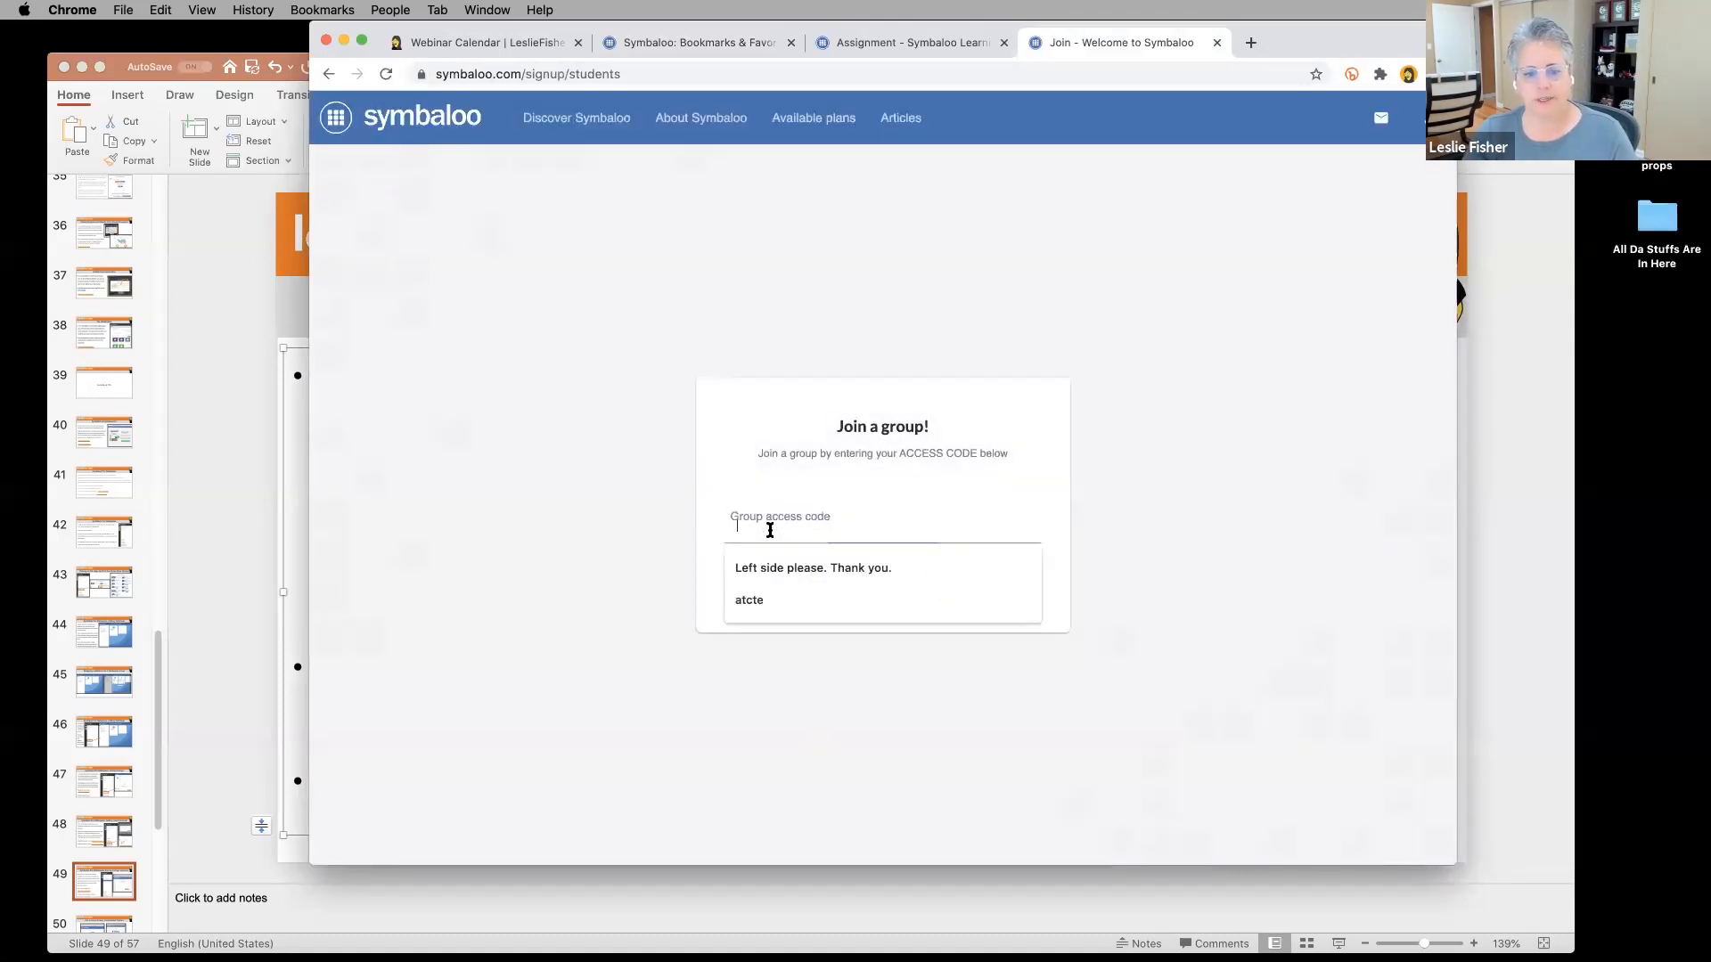
click(1130, 506)
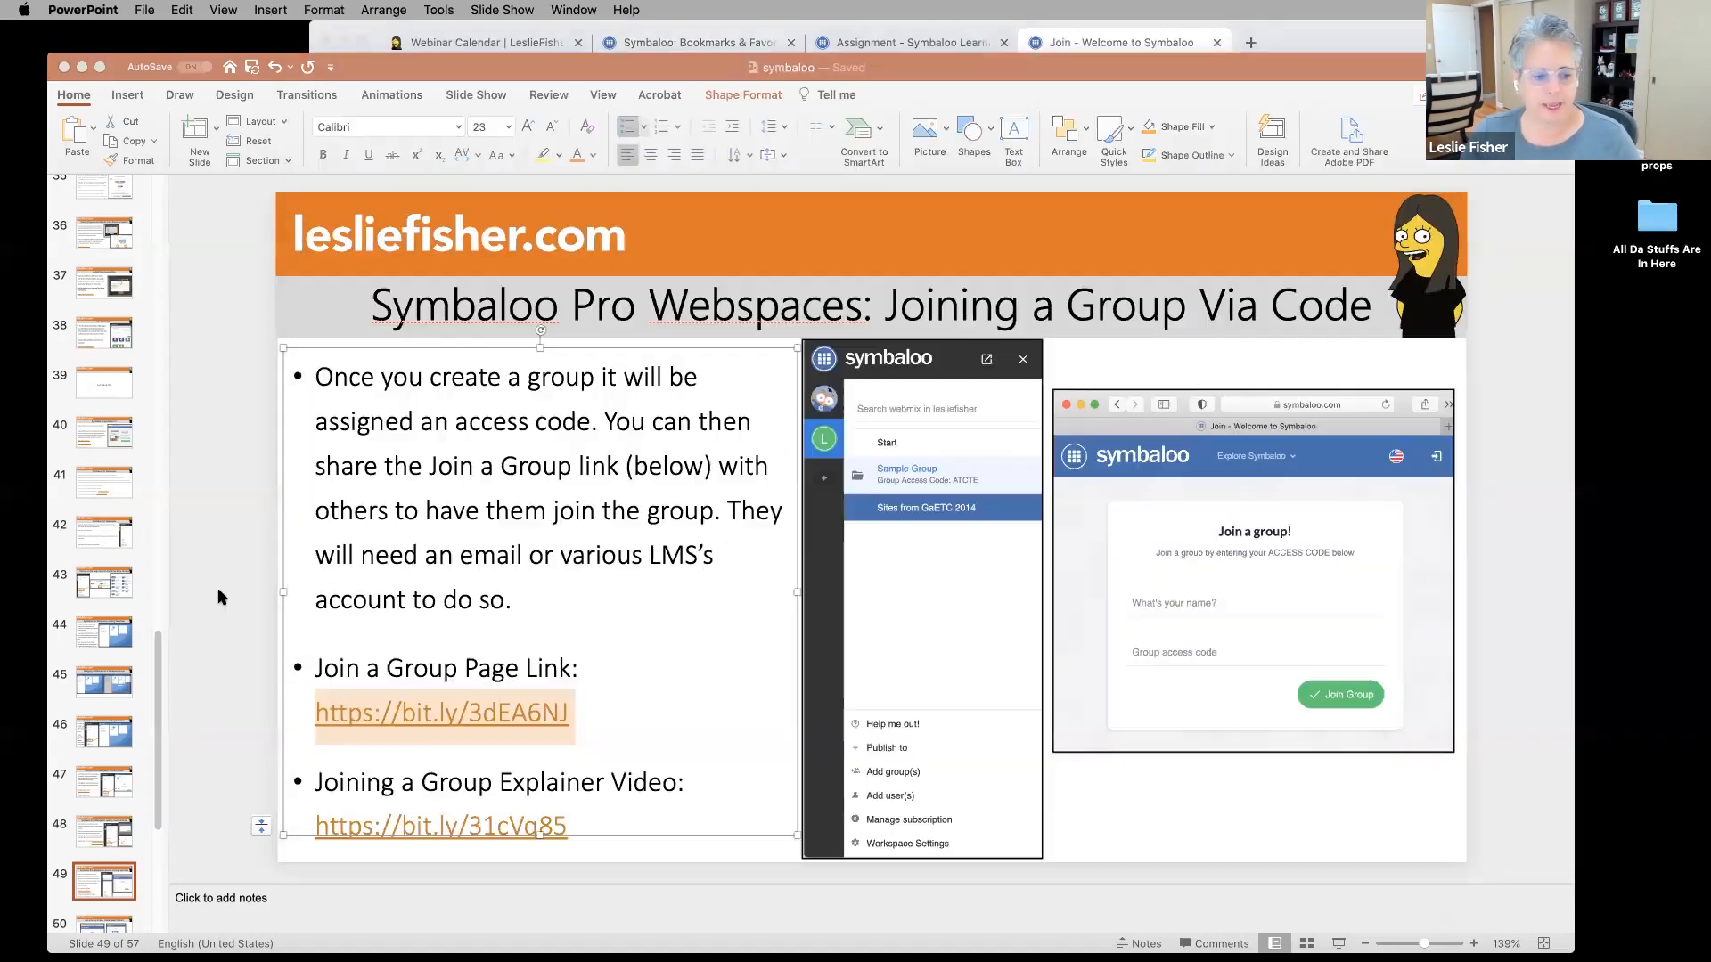
click(222, 596)
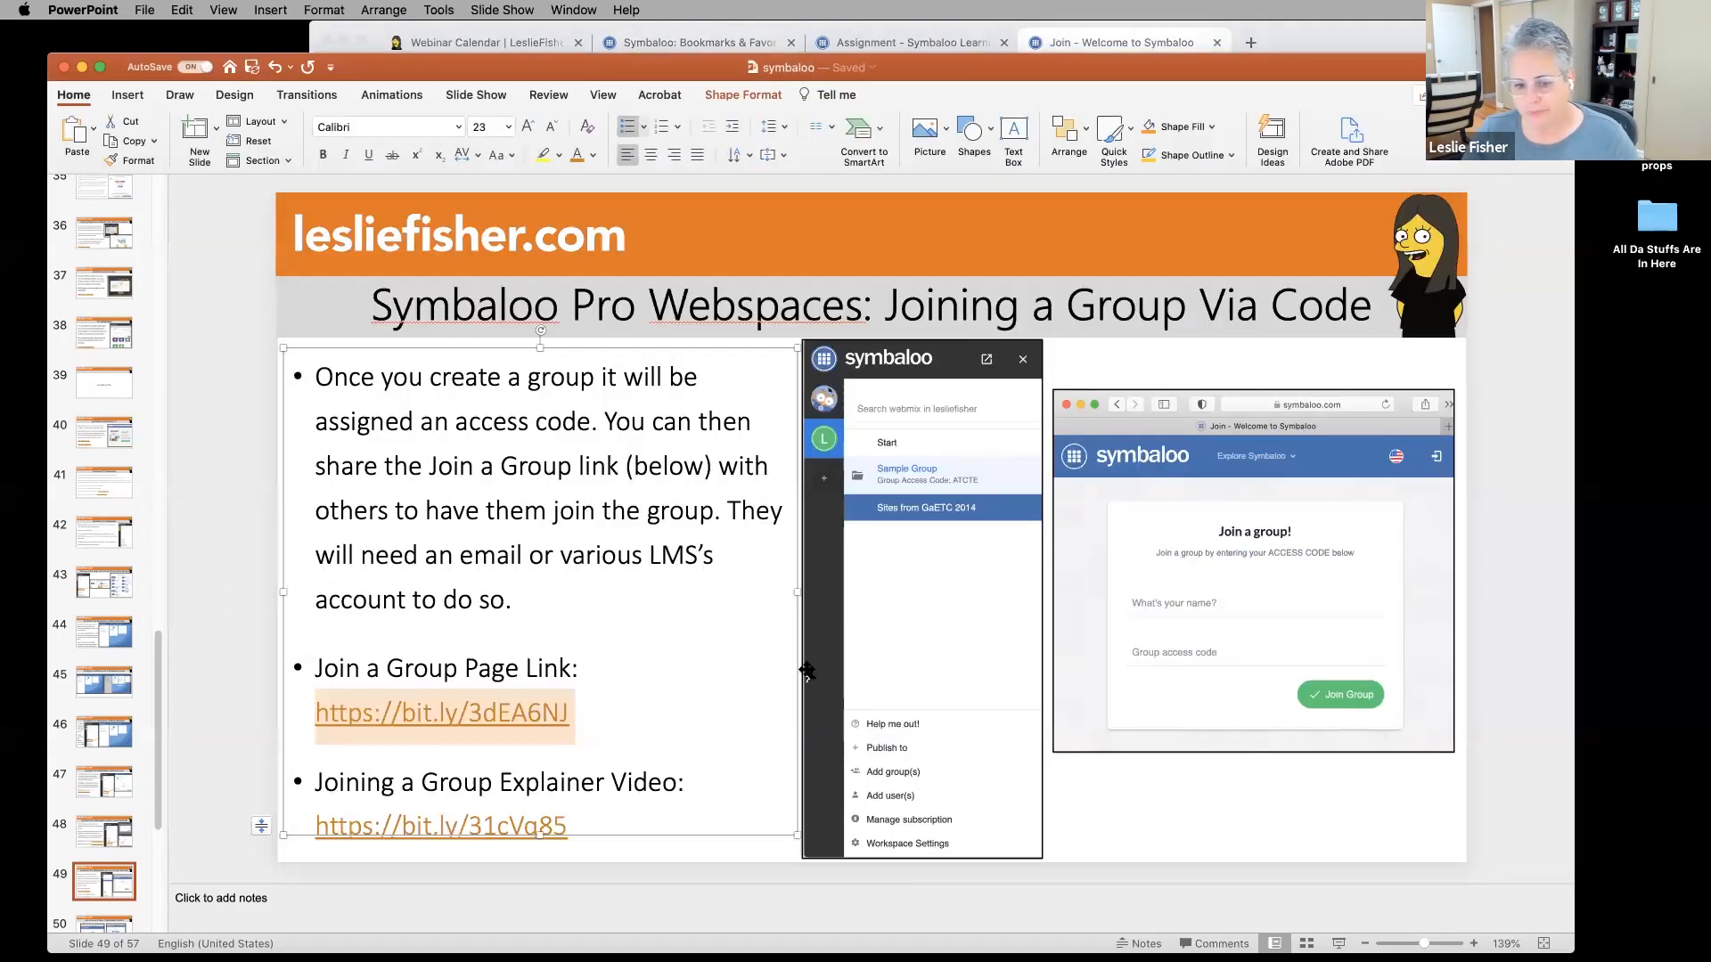
Step from slide 42 down to slide 47, 'Symbaloo Pro Webspaces: Adding Groups'.
click(713, 659)
scroll(134, 708, down, 2)
scroll(134, 704, down, 4)
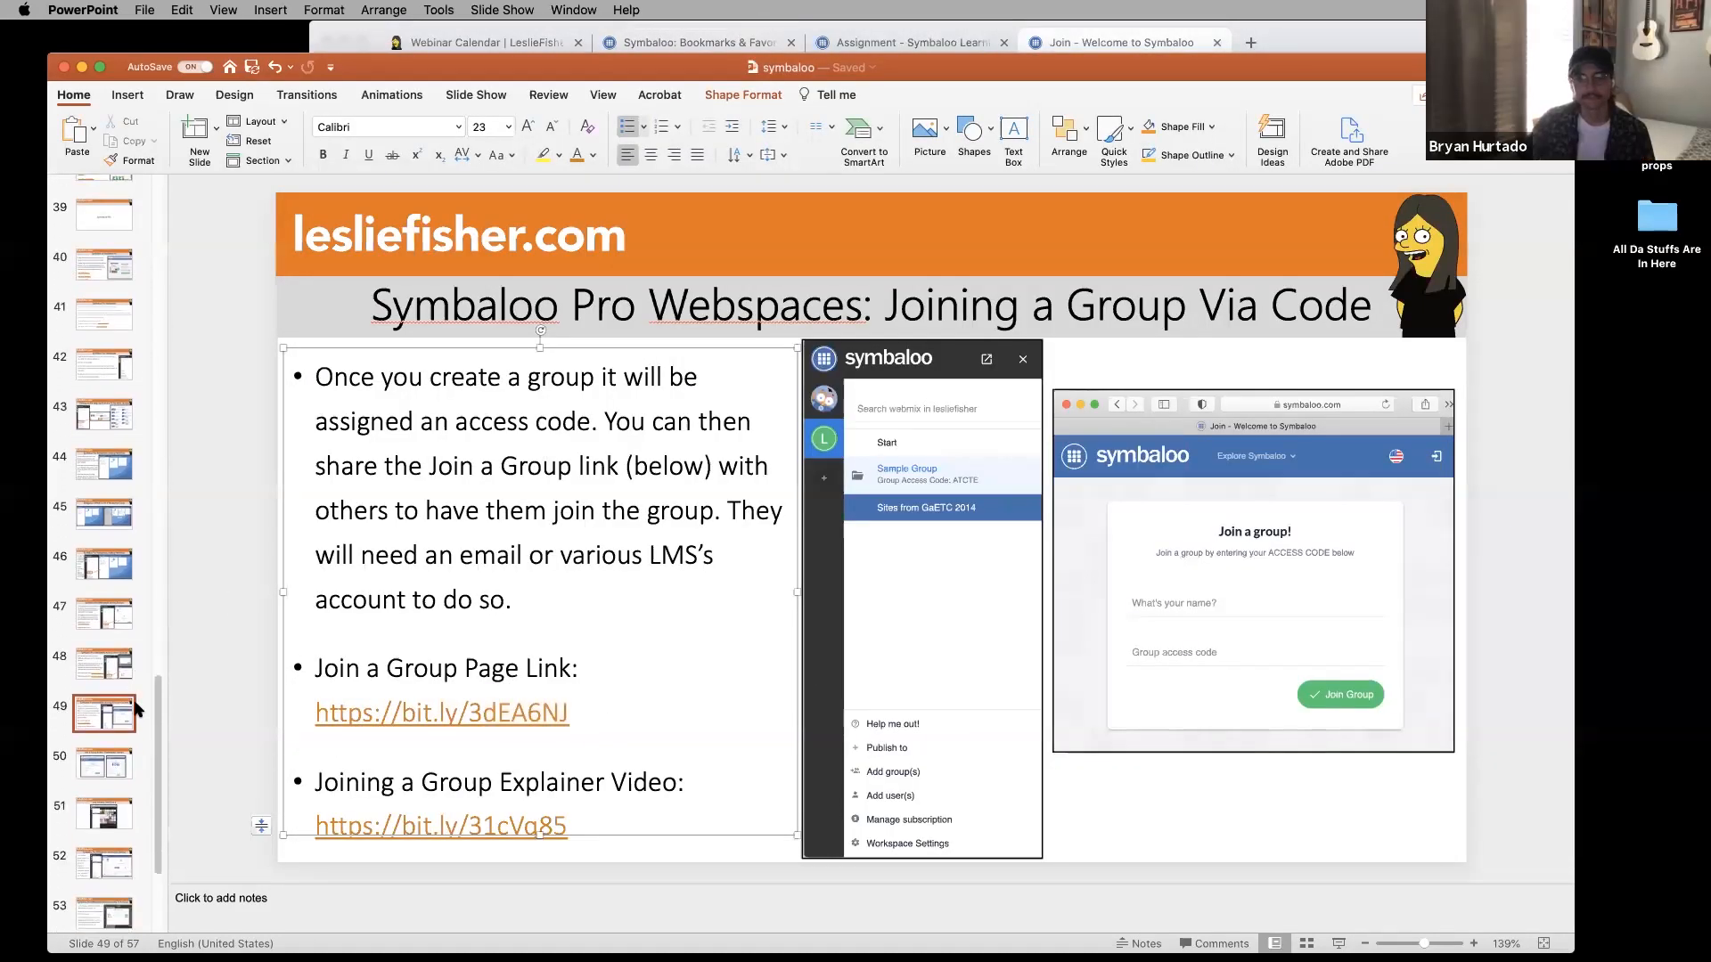
scroll(114, 628, up, 2)
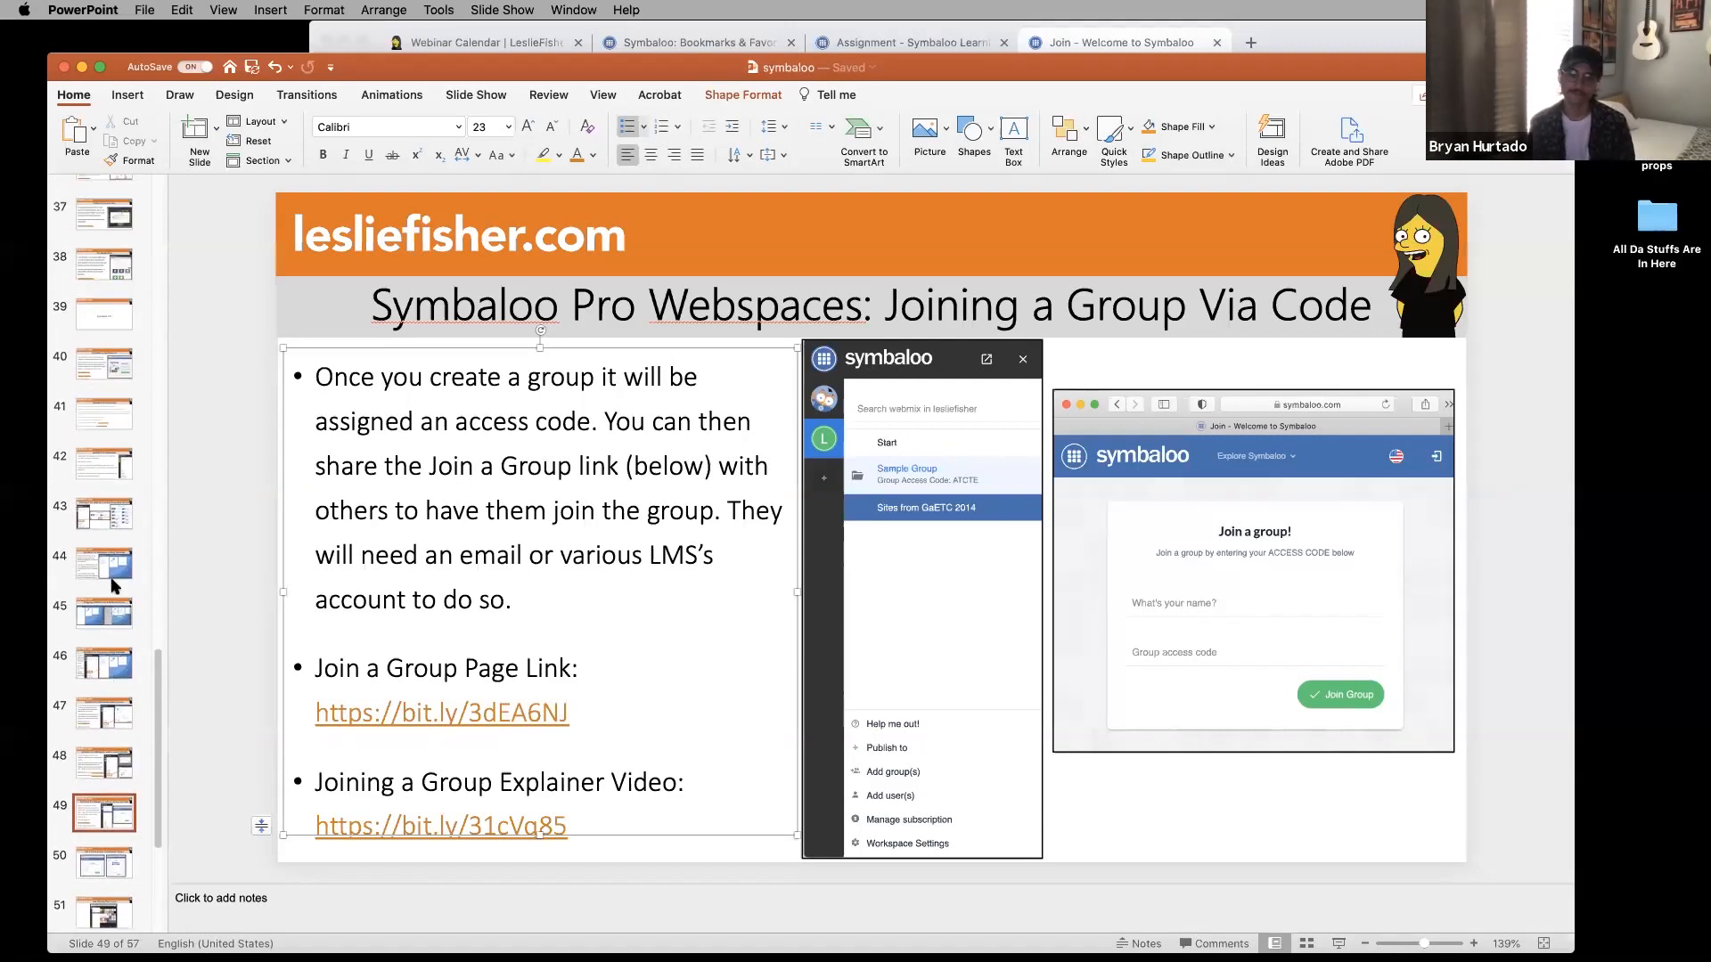
click(104, 464)
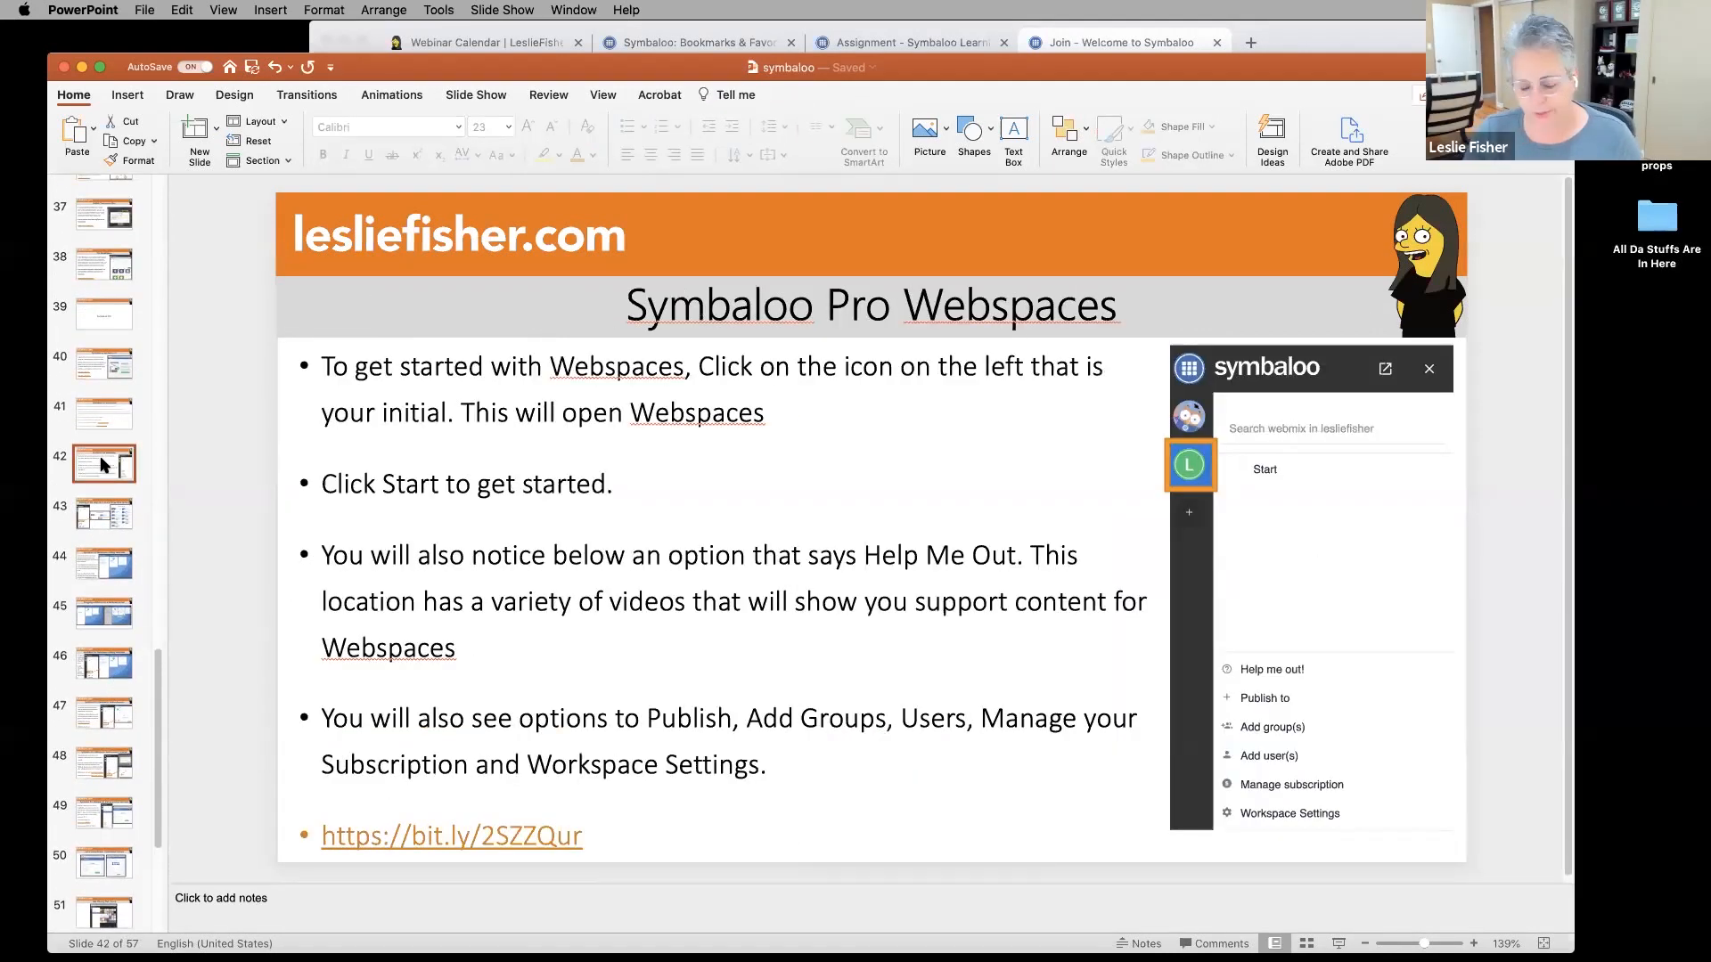
key(Down)
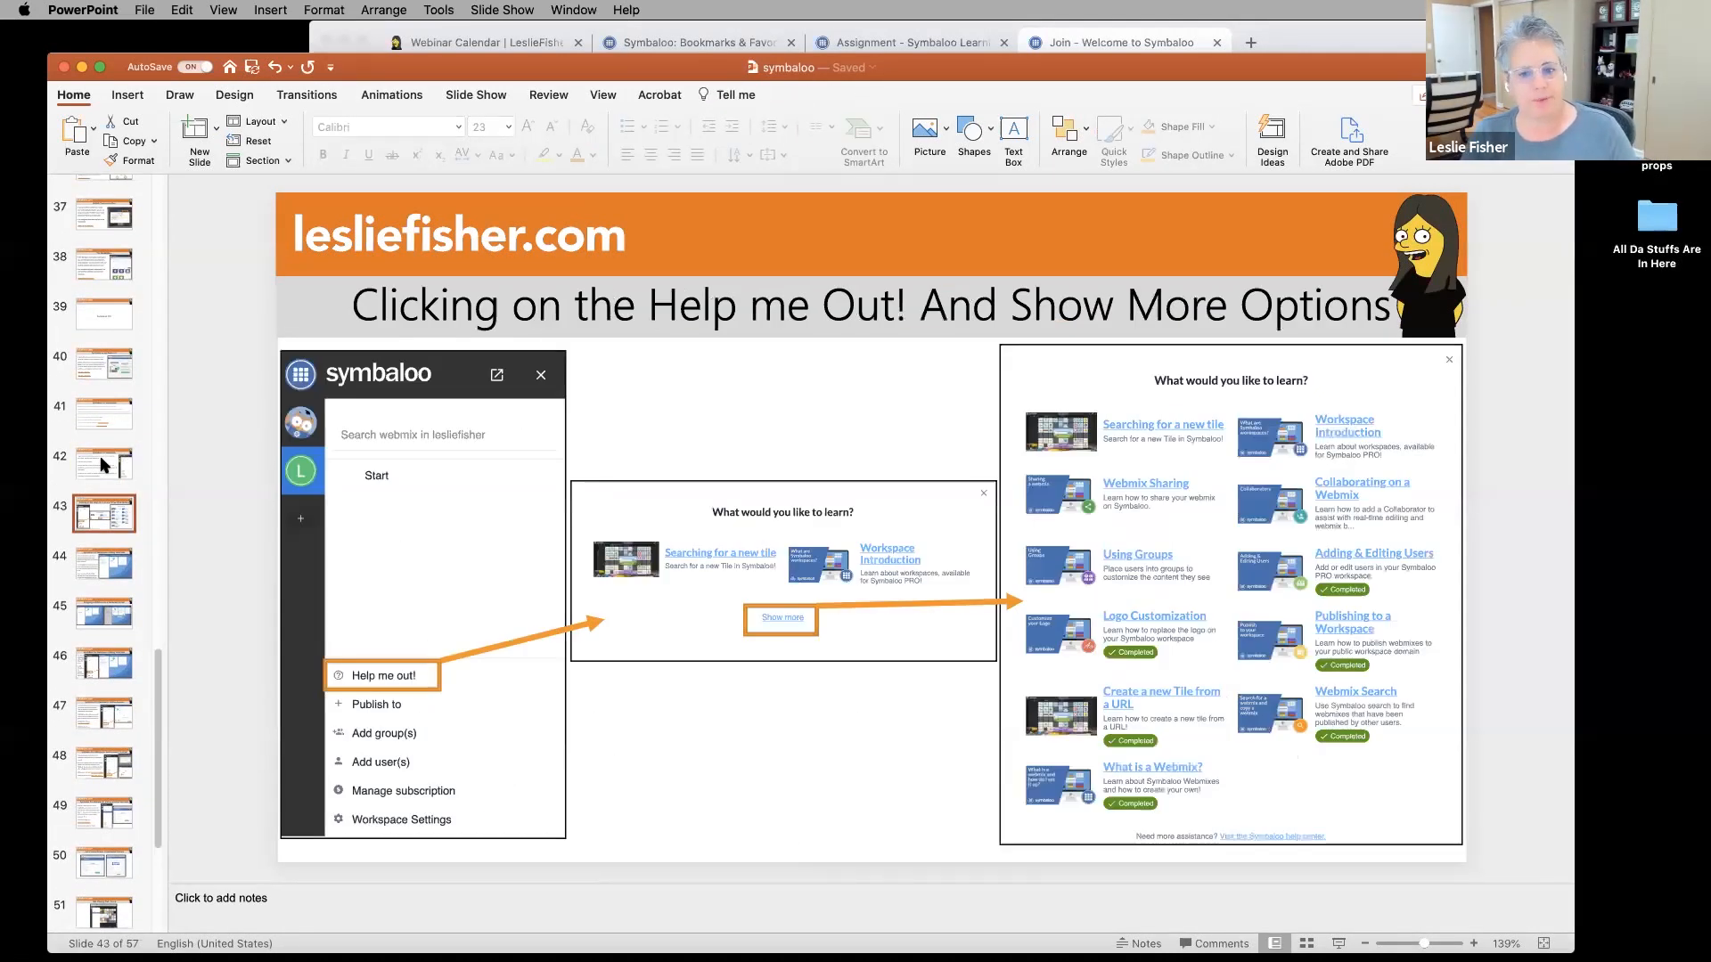
key(Down)
key(Down)
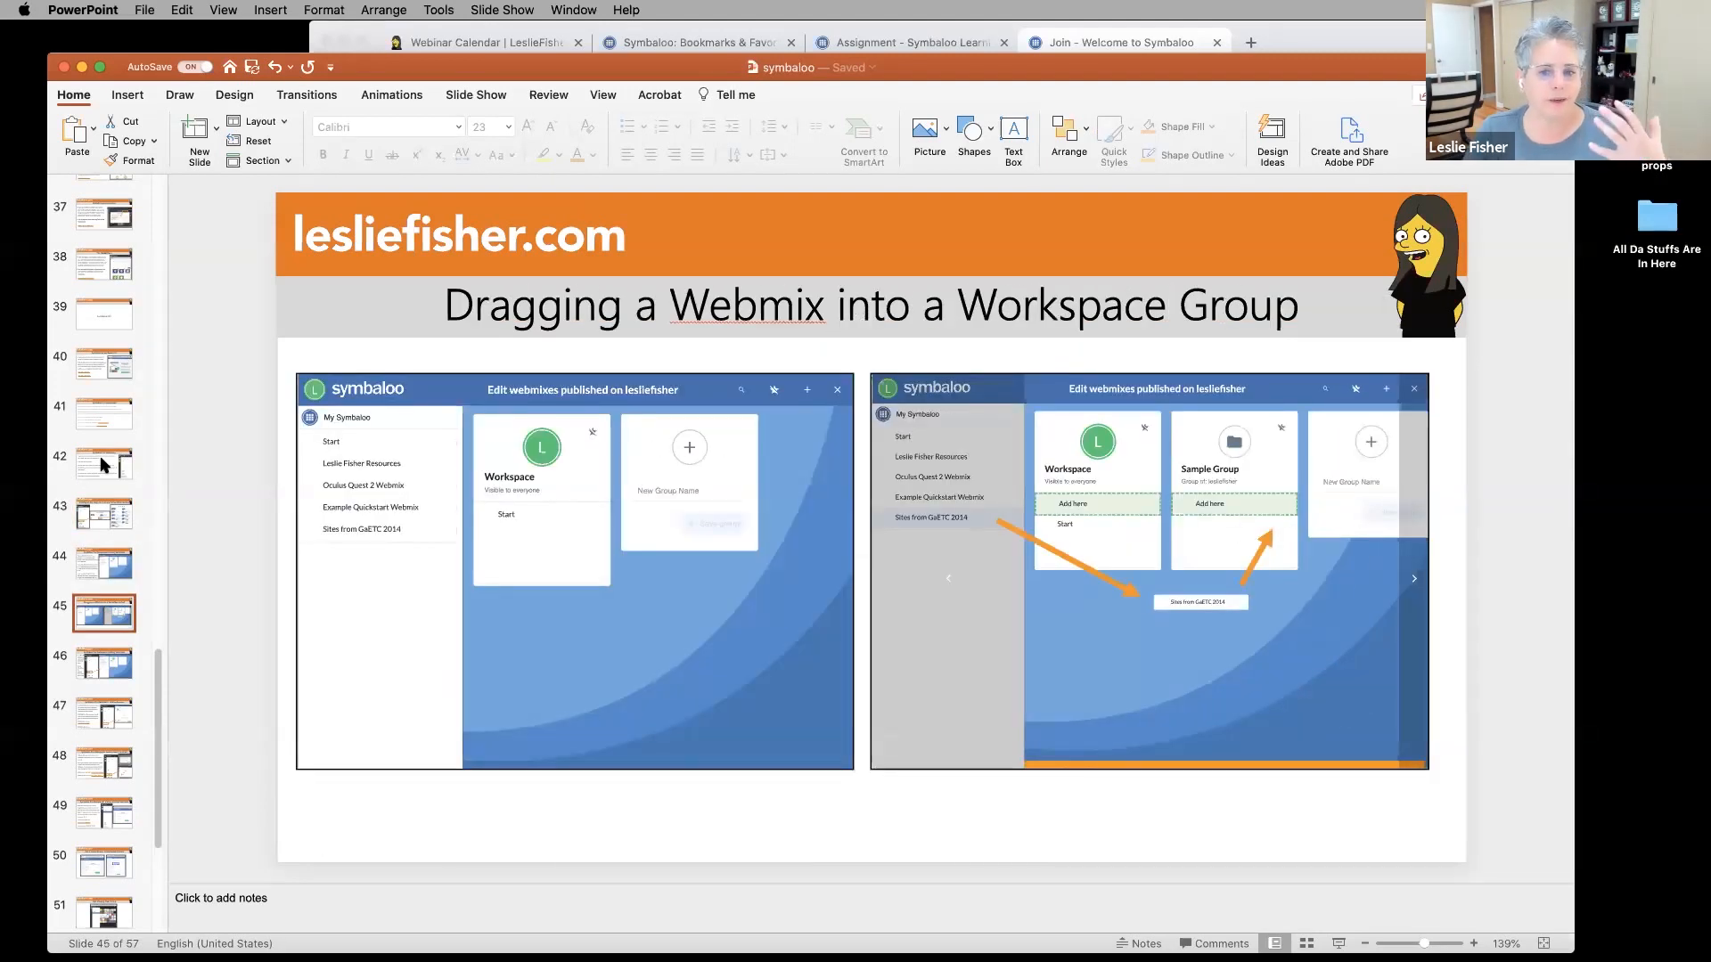
key(Down)
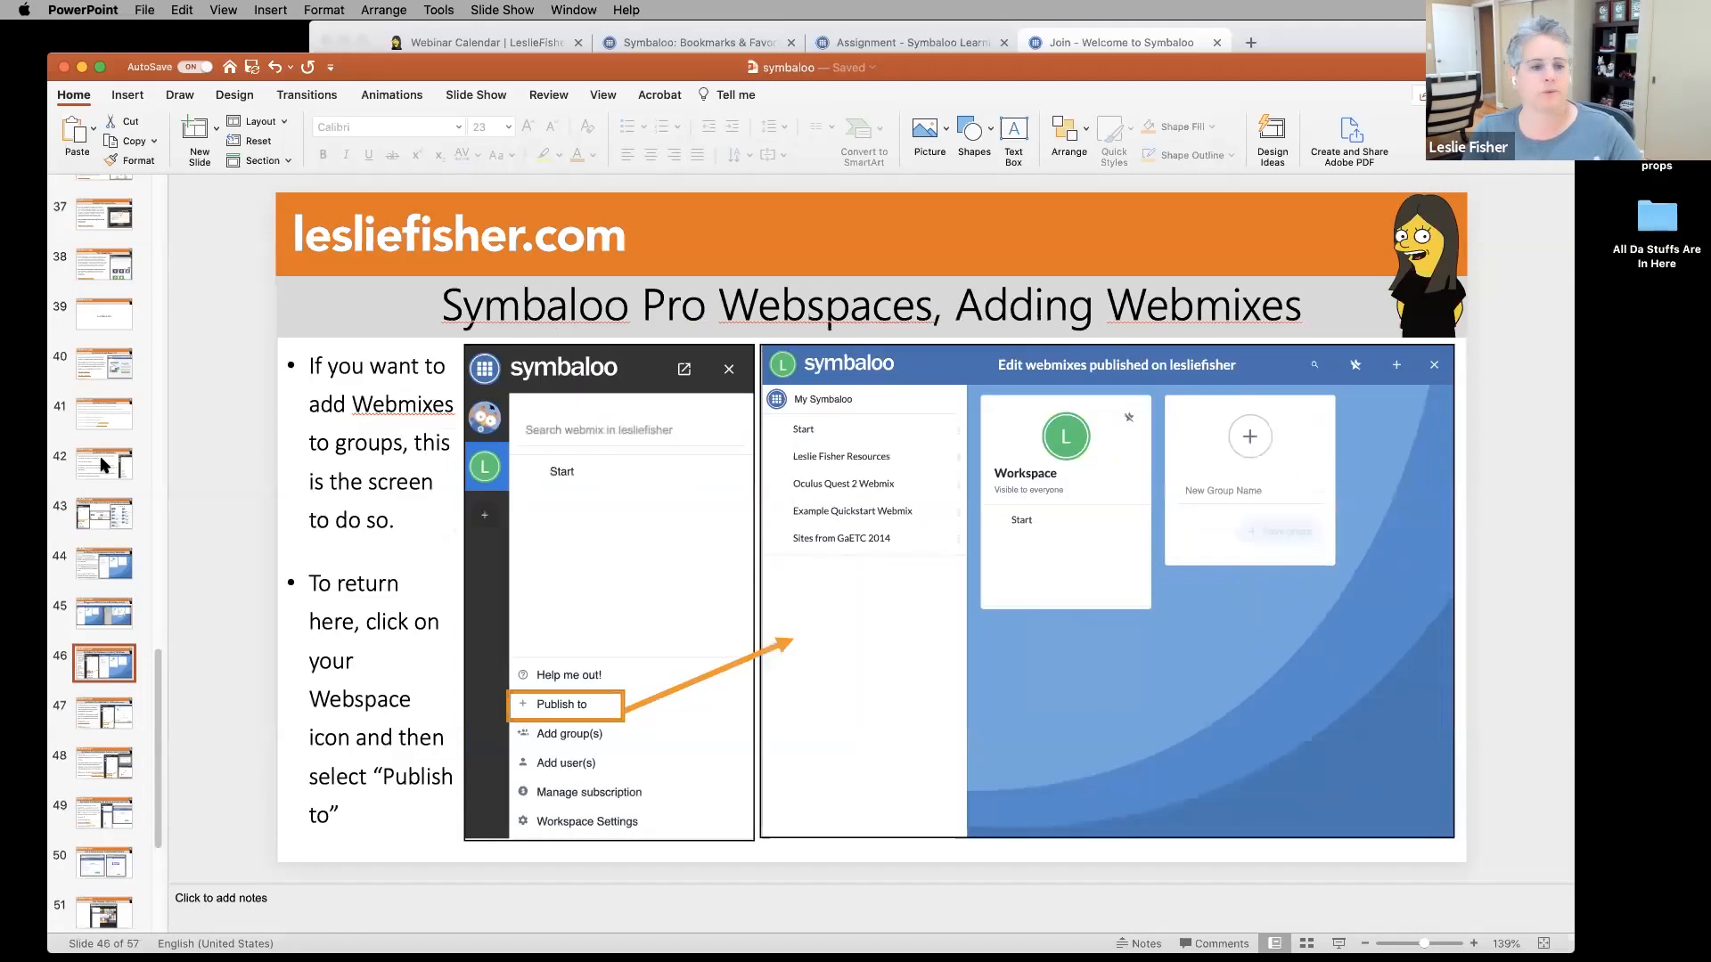
key(Down)
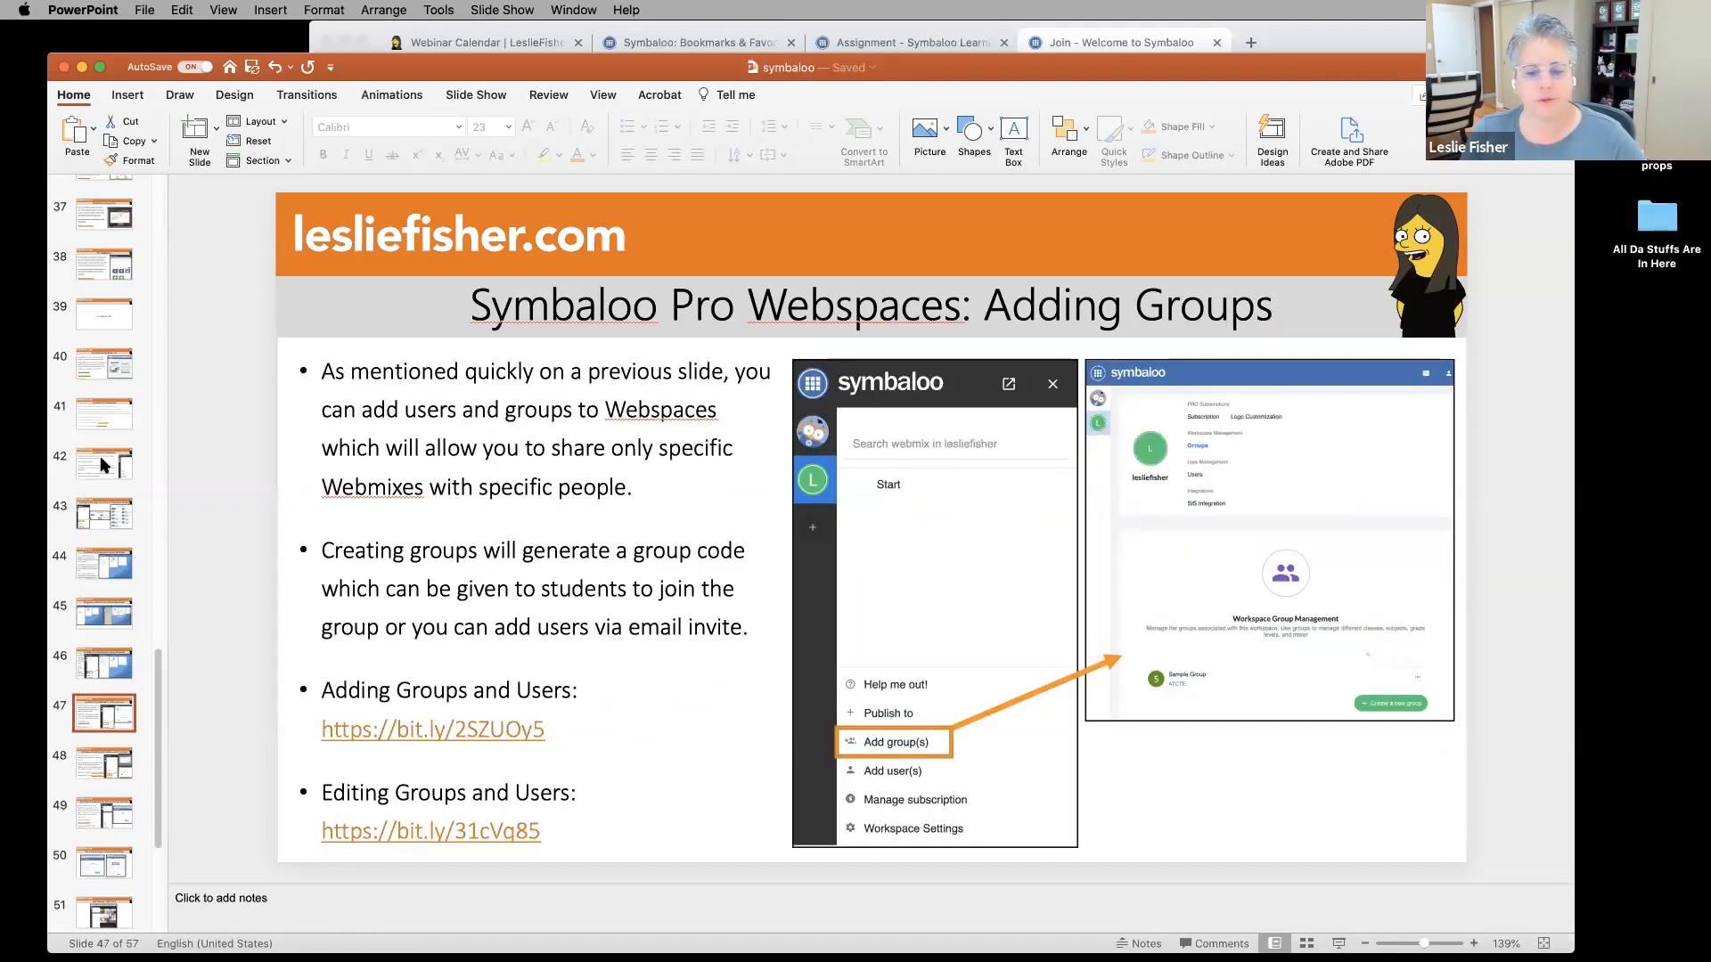
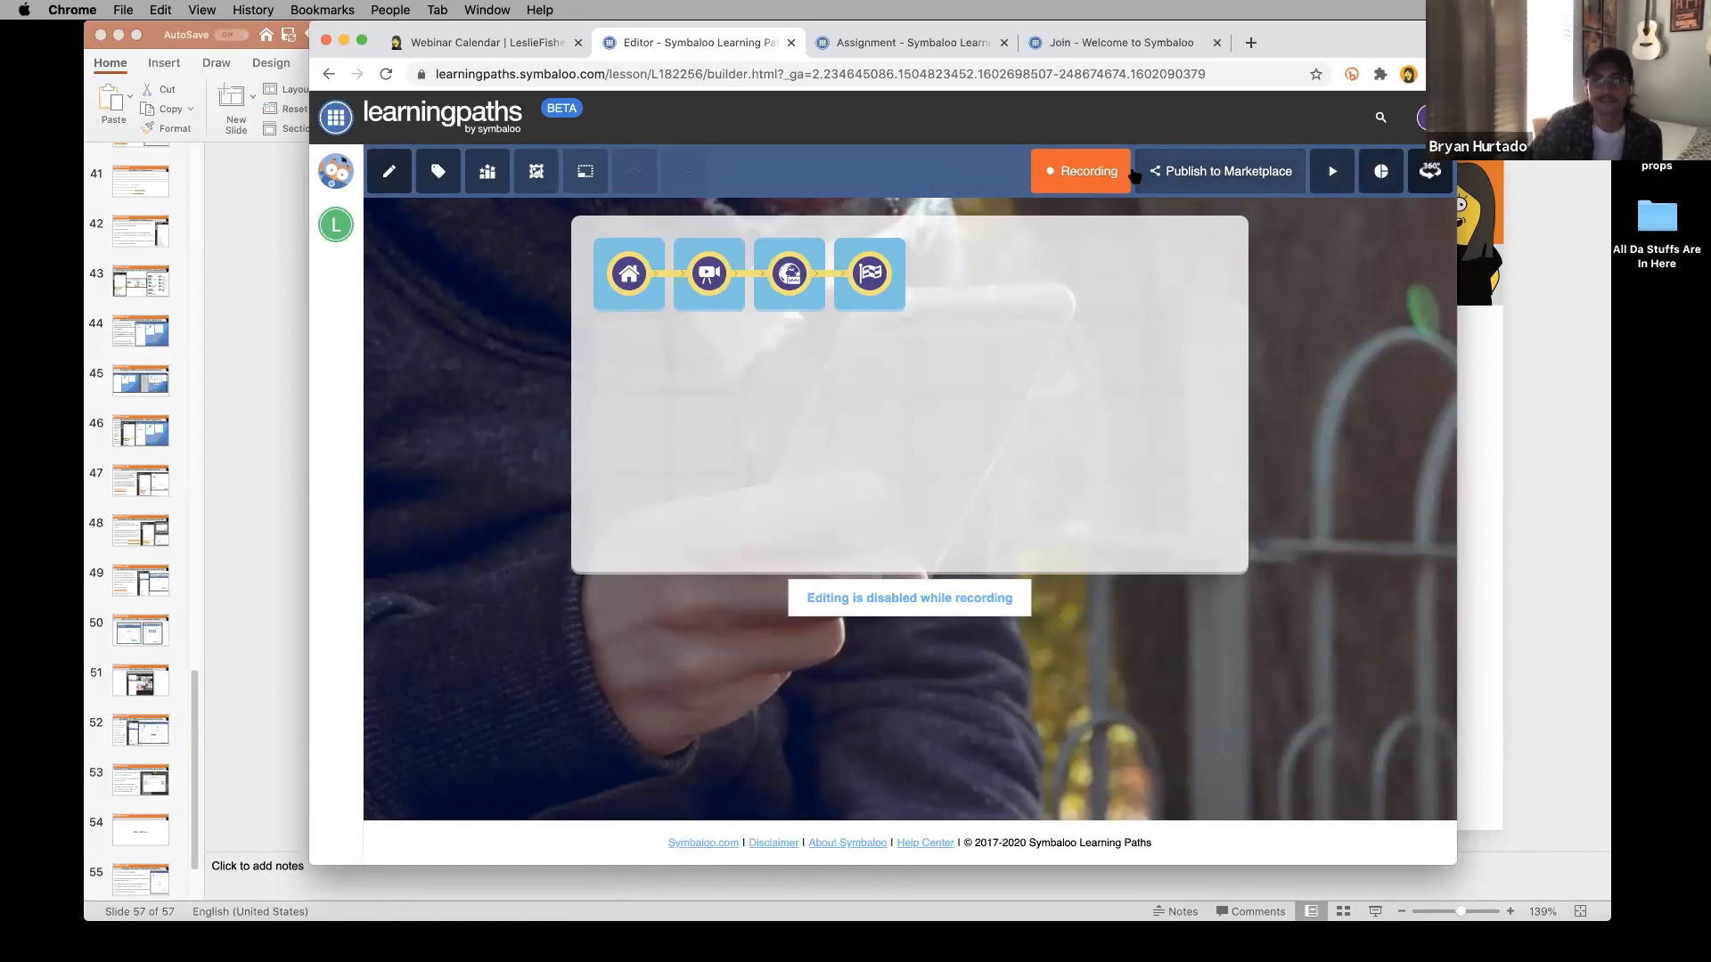
Bring up the assignment and tracking settings for 'The Floor is Lava' learning path.
click(1092, 169)
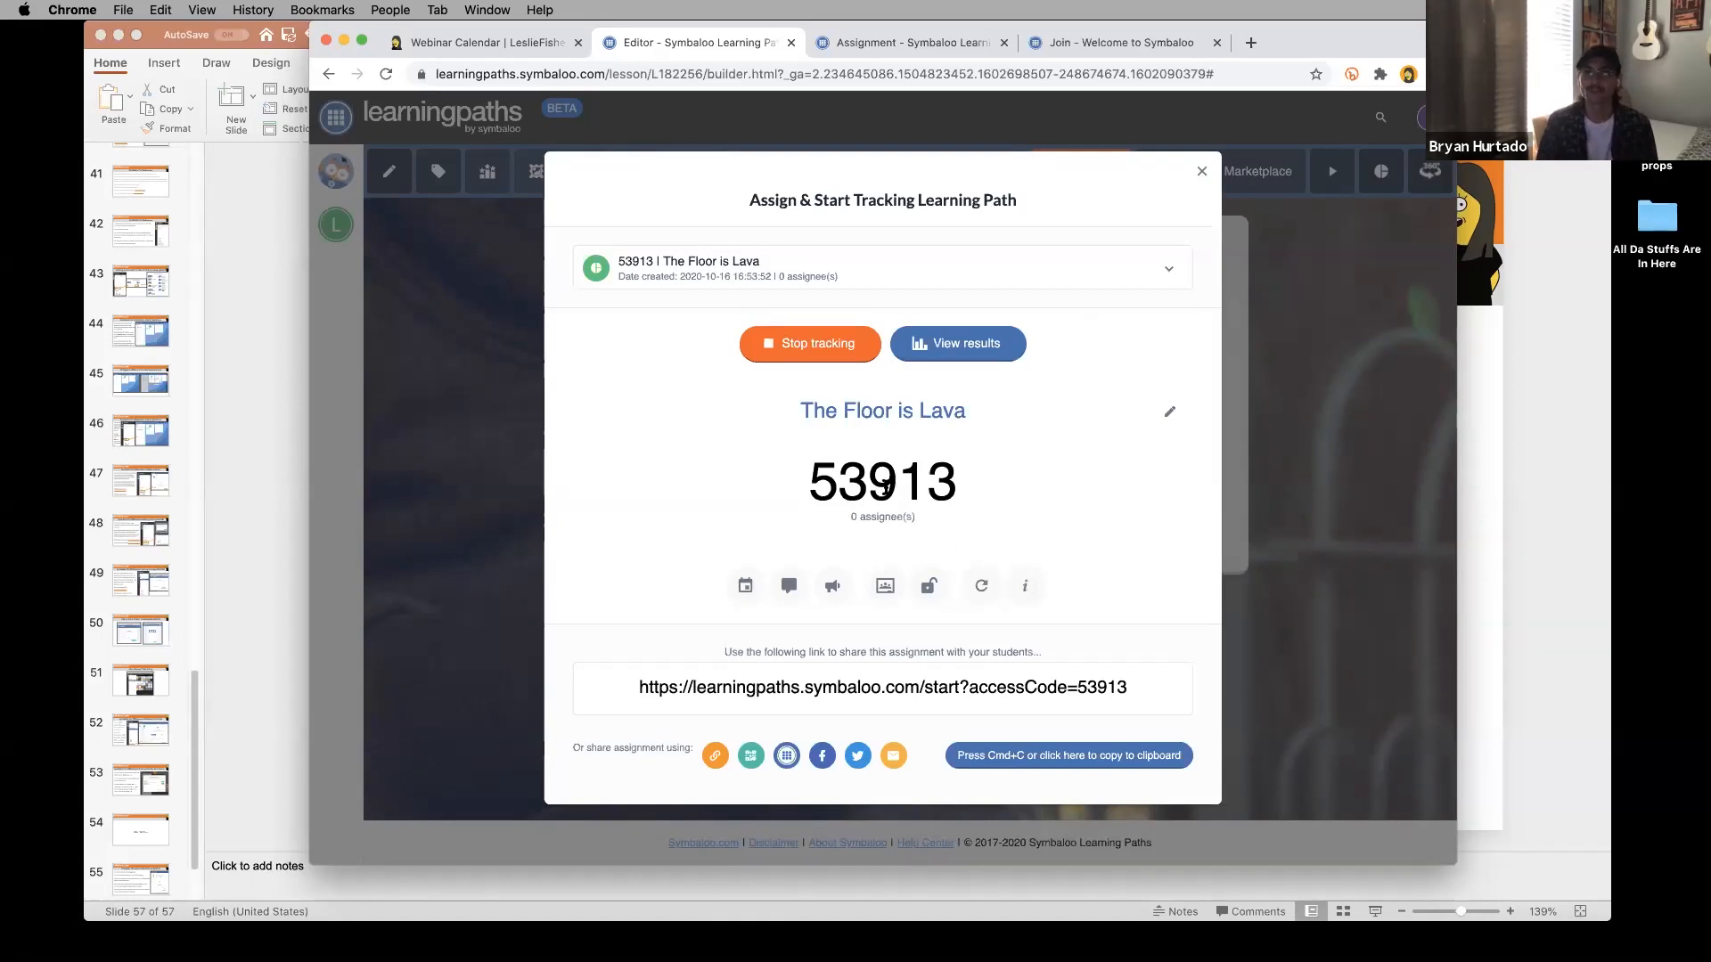
Select the student access code and the share link, then close the assignment window.
double_click(886, 486)
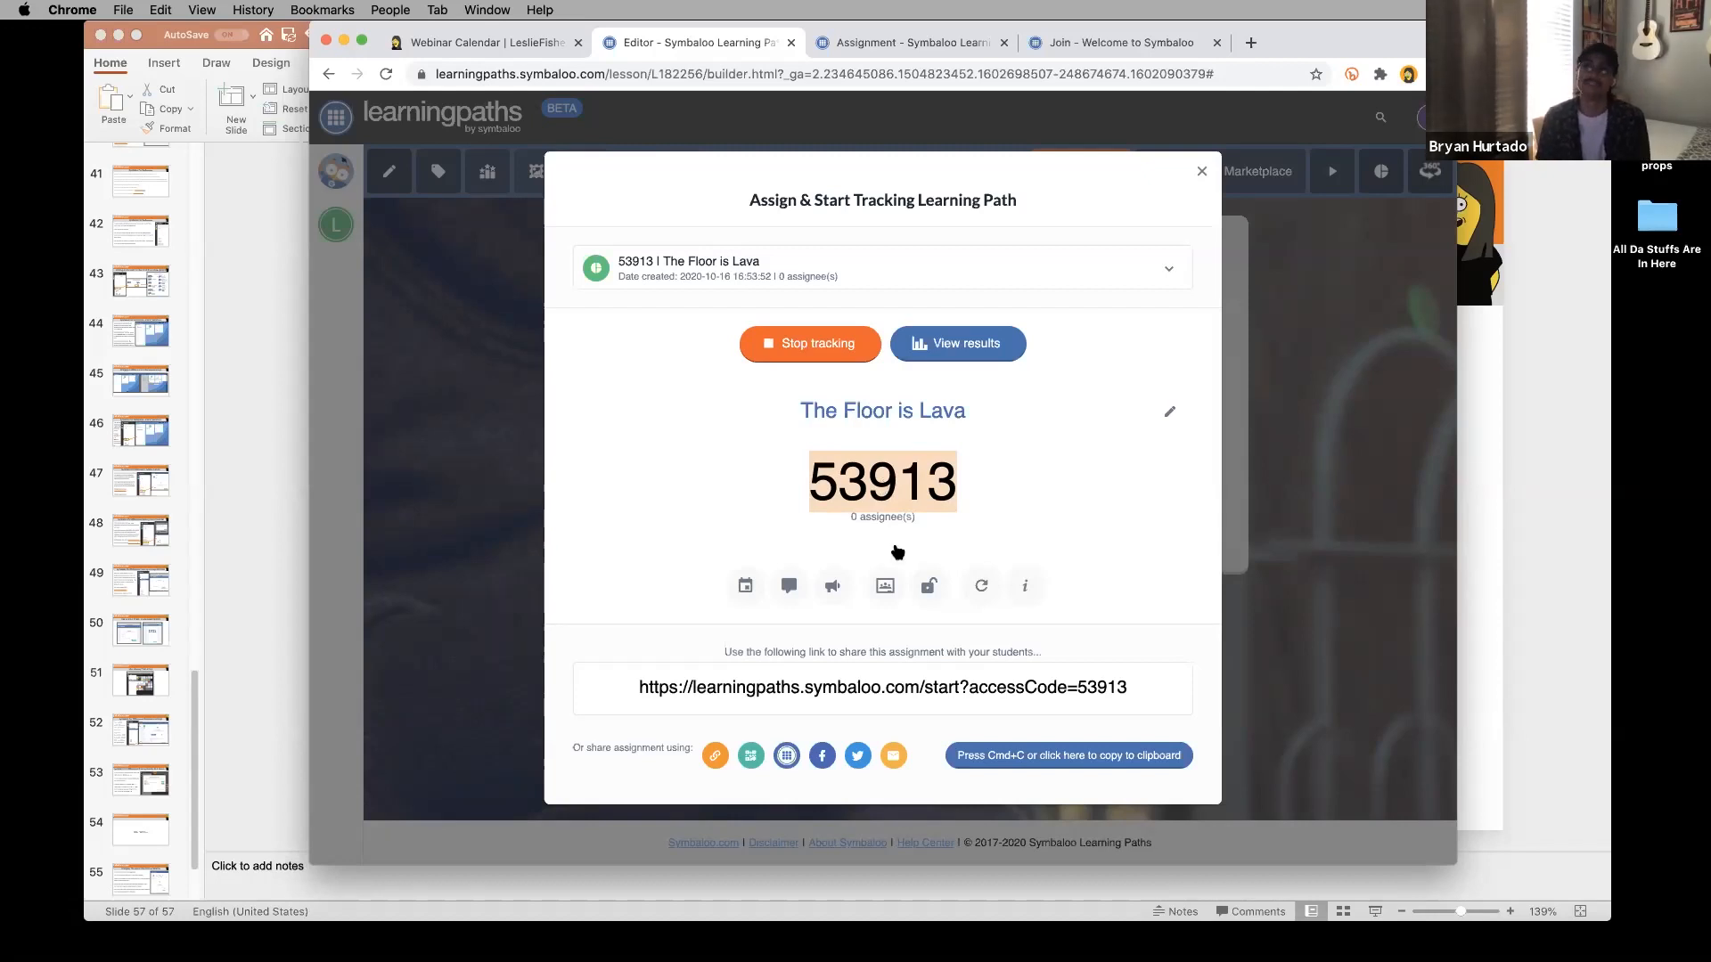
click(880, 685)
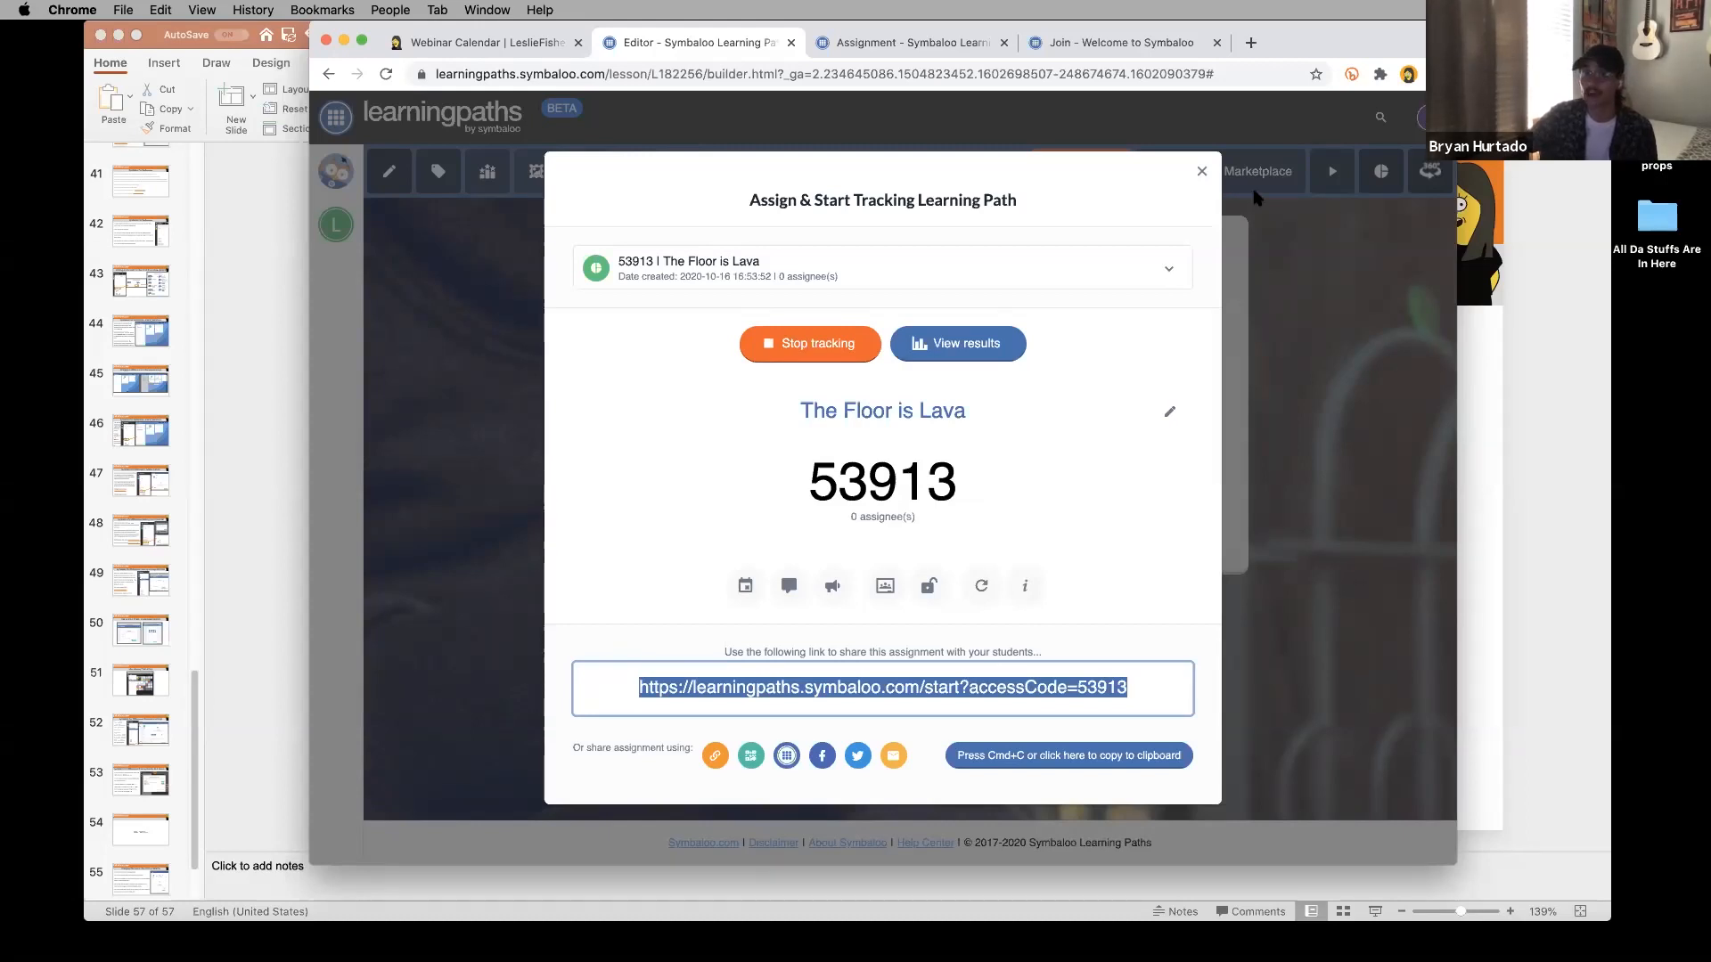
click(1201, 171)
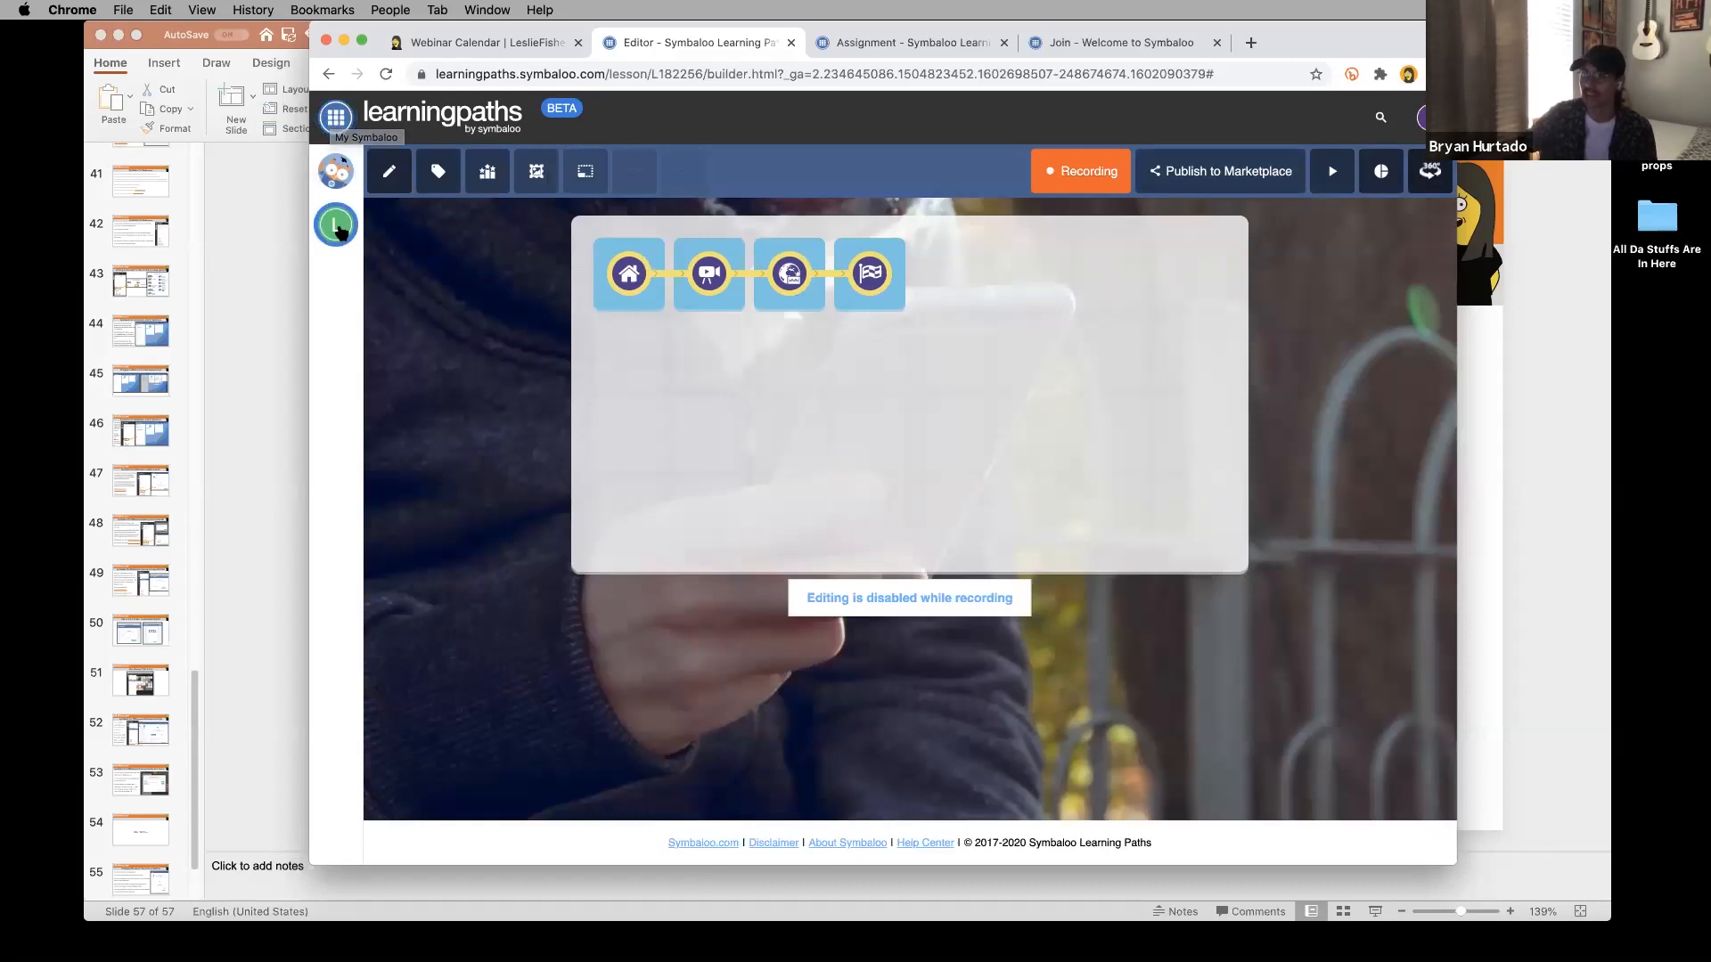
Show the webmix list, raise the computer's volume and refocus the browser.
click(337, 228)
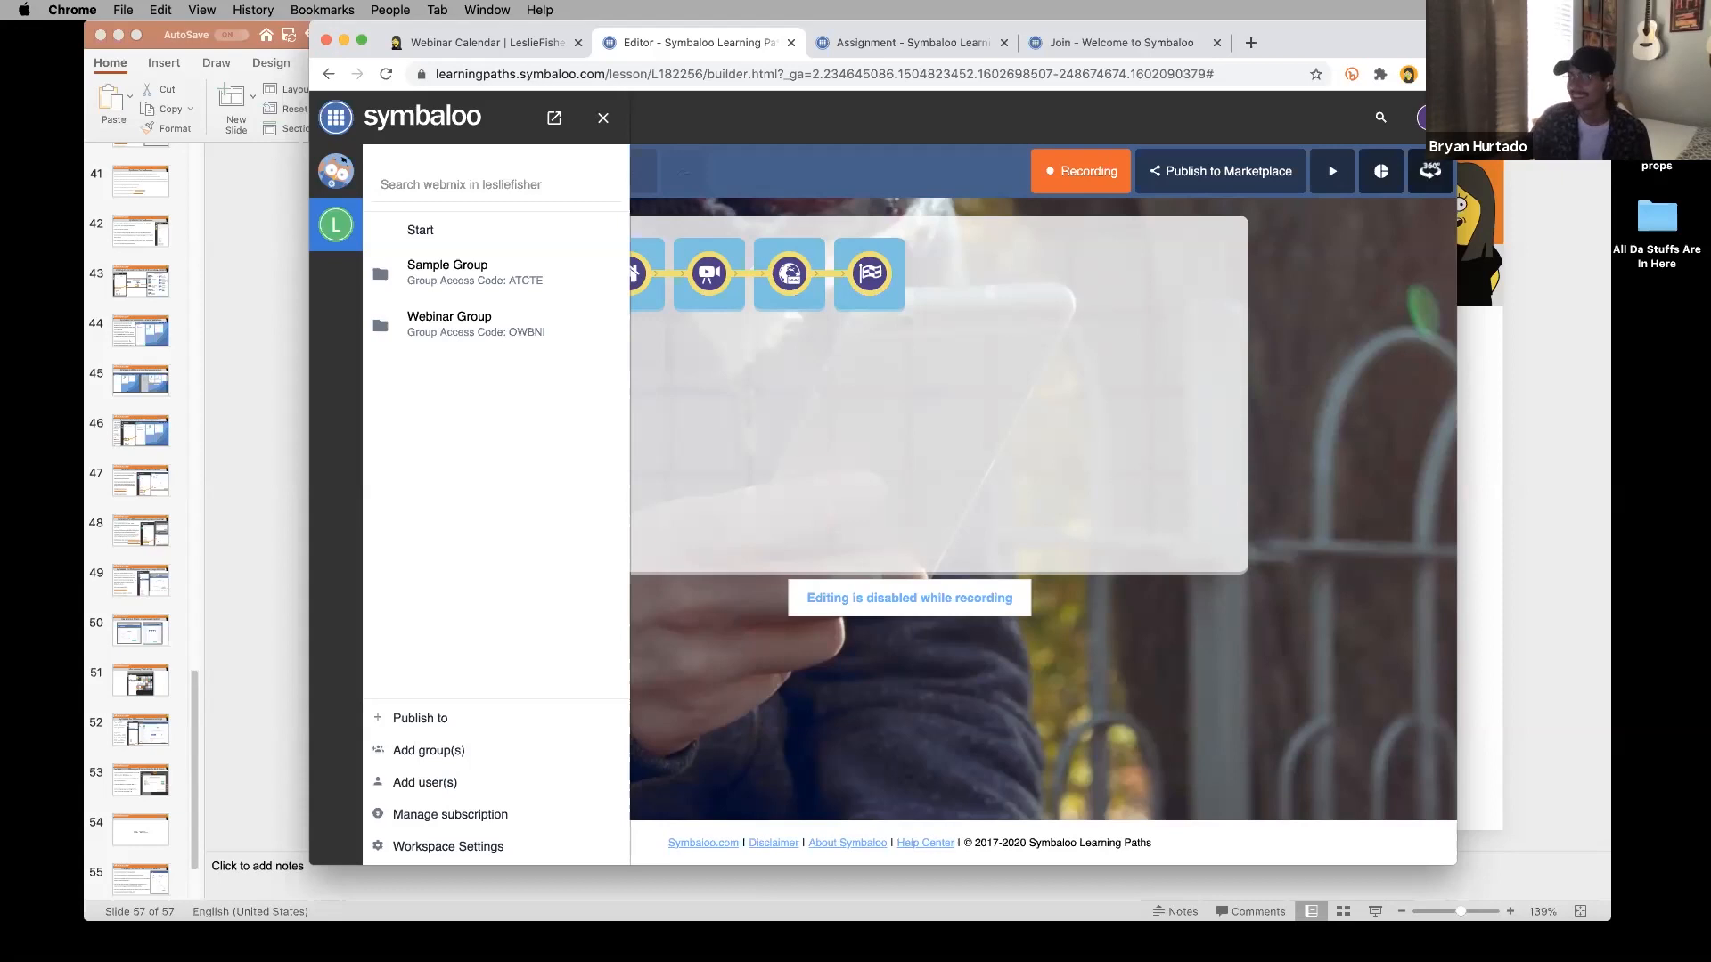
mouse_move(576, 895)
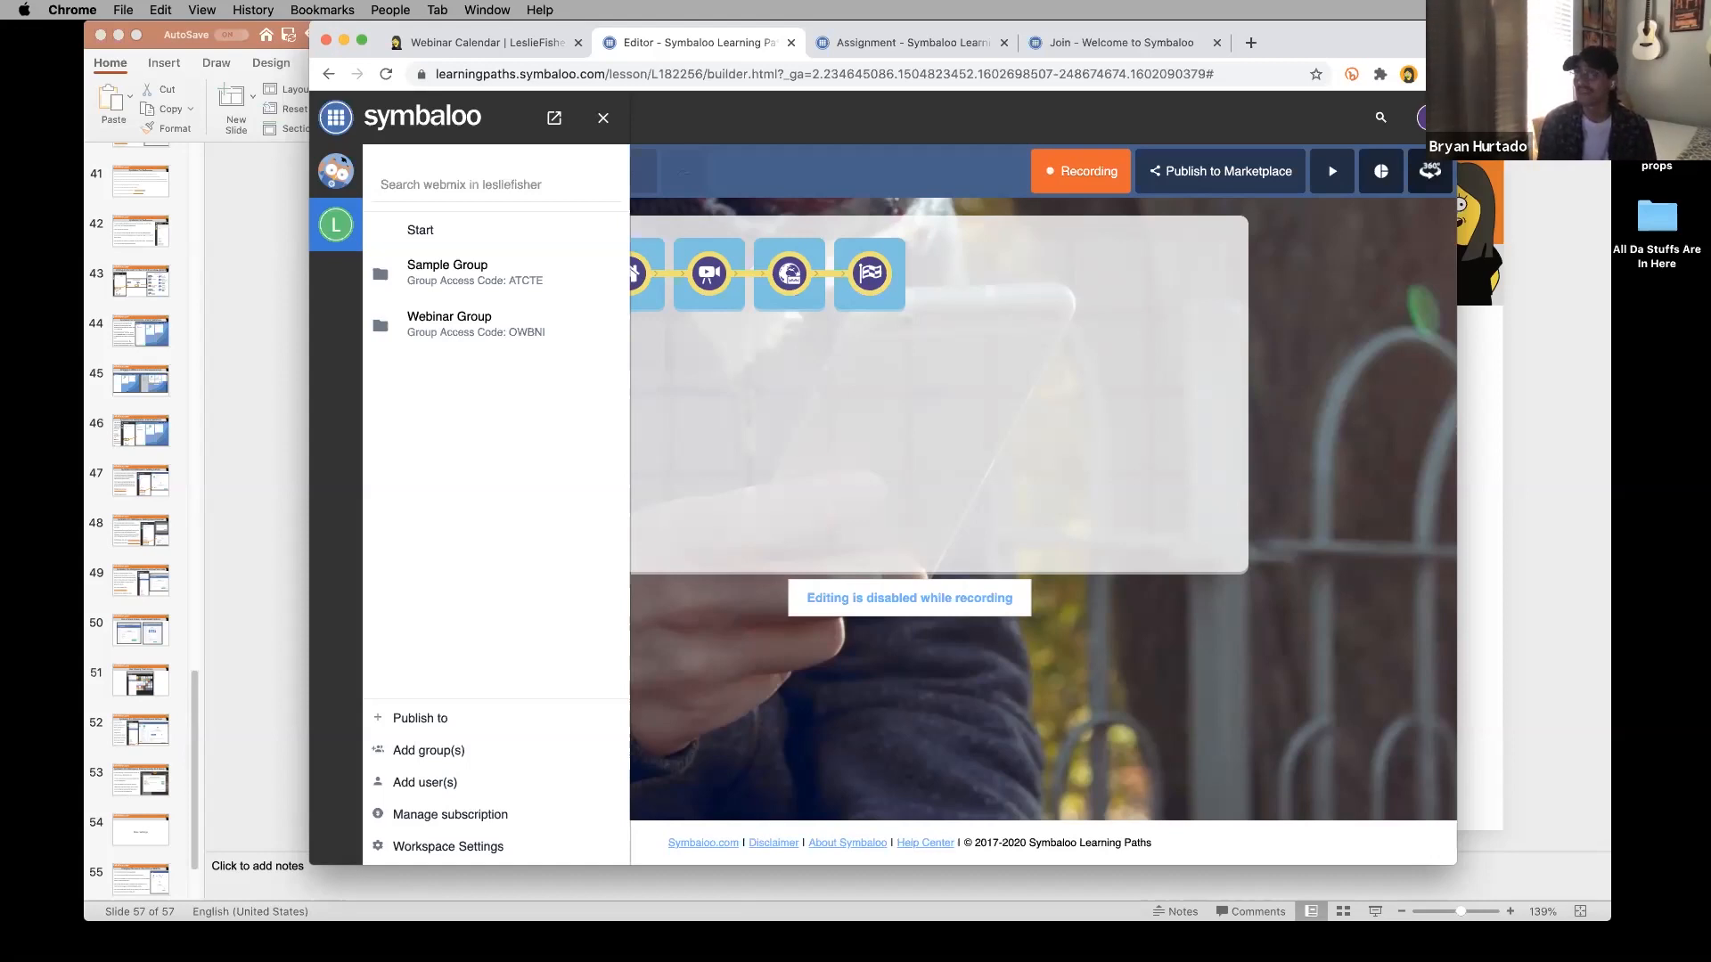
key(XF86AudioRaiseVolume)
key(XF86AudioRaiseVolume)
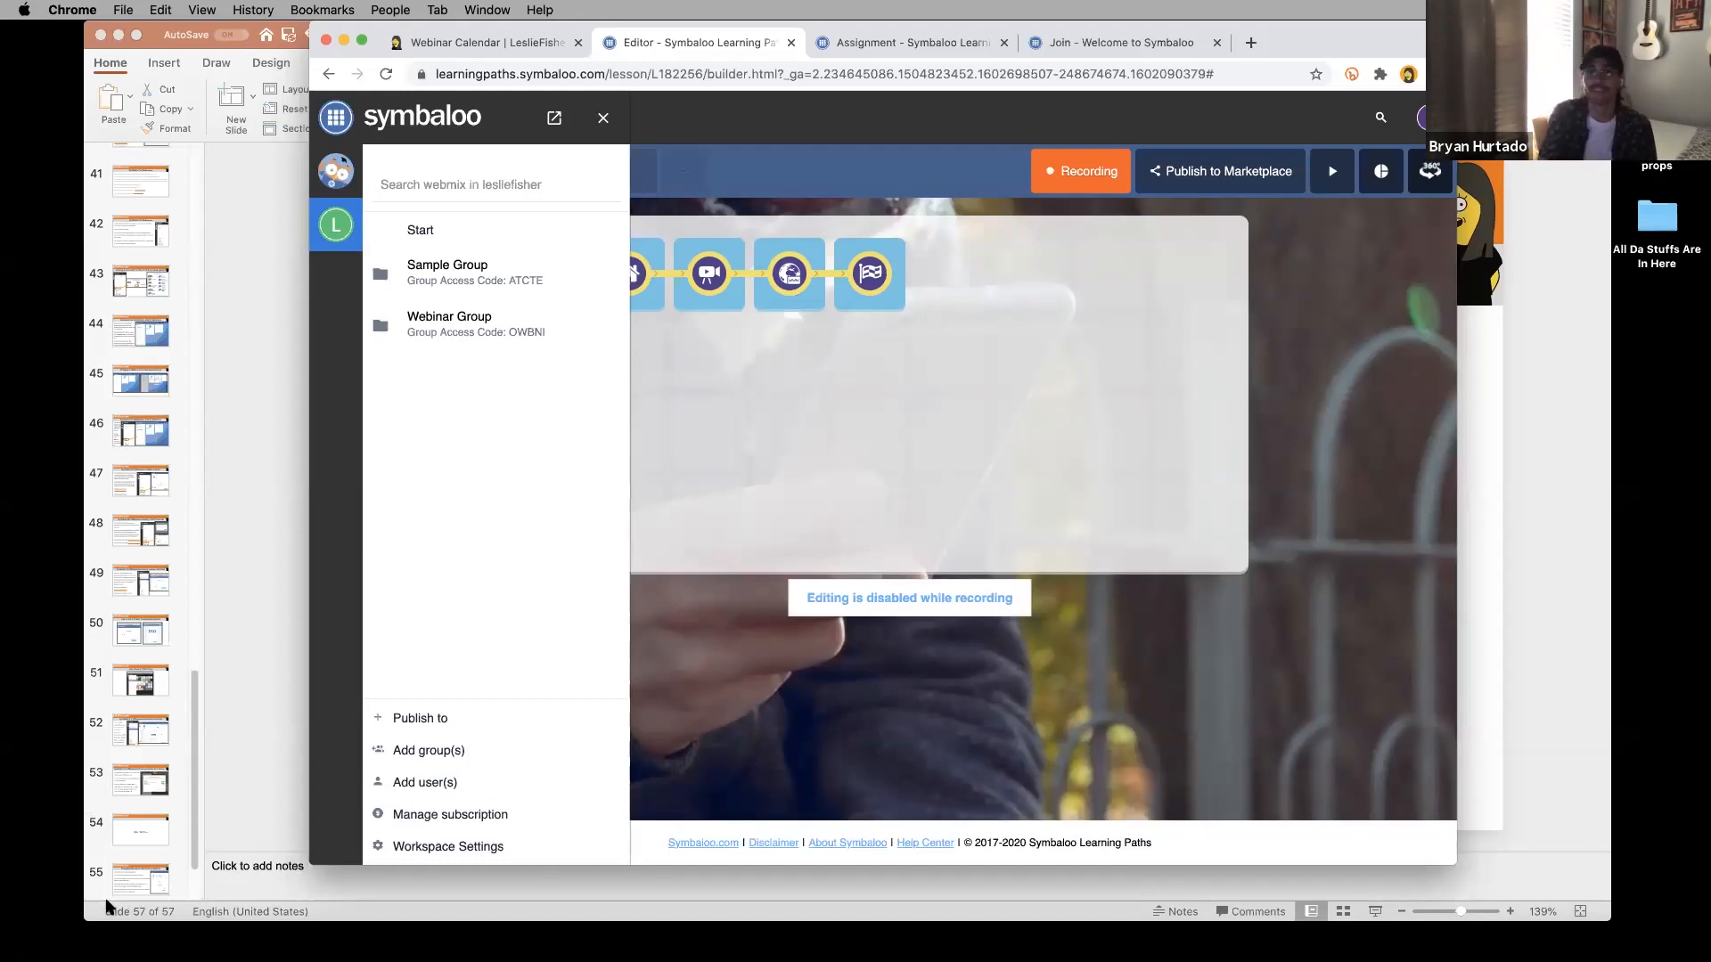
key(super+Tab)
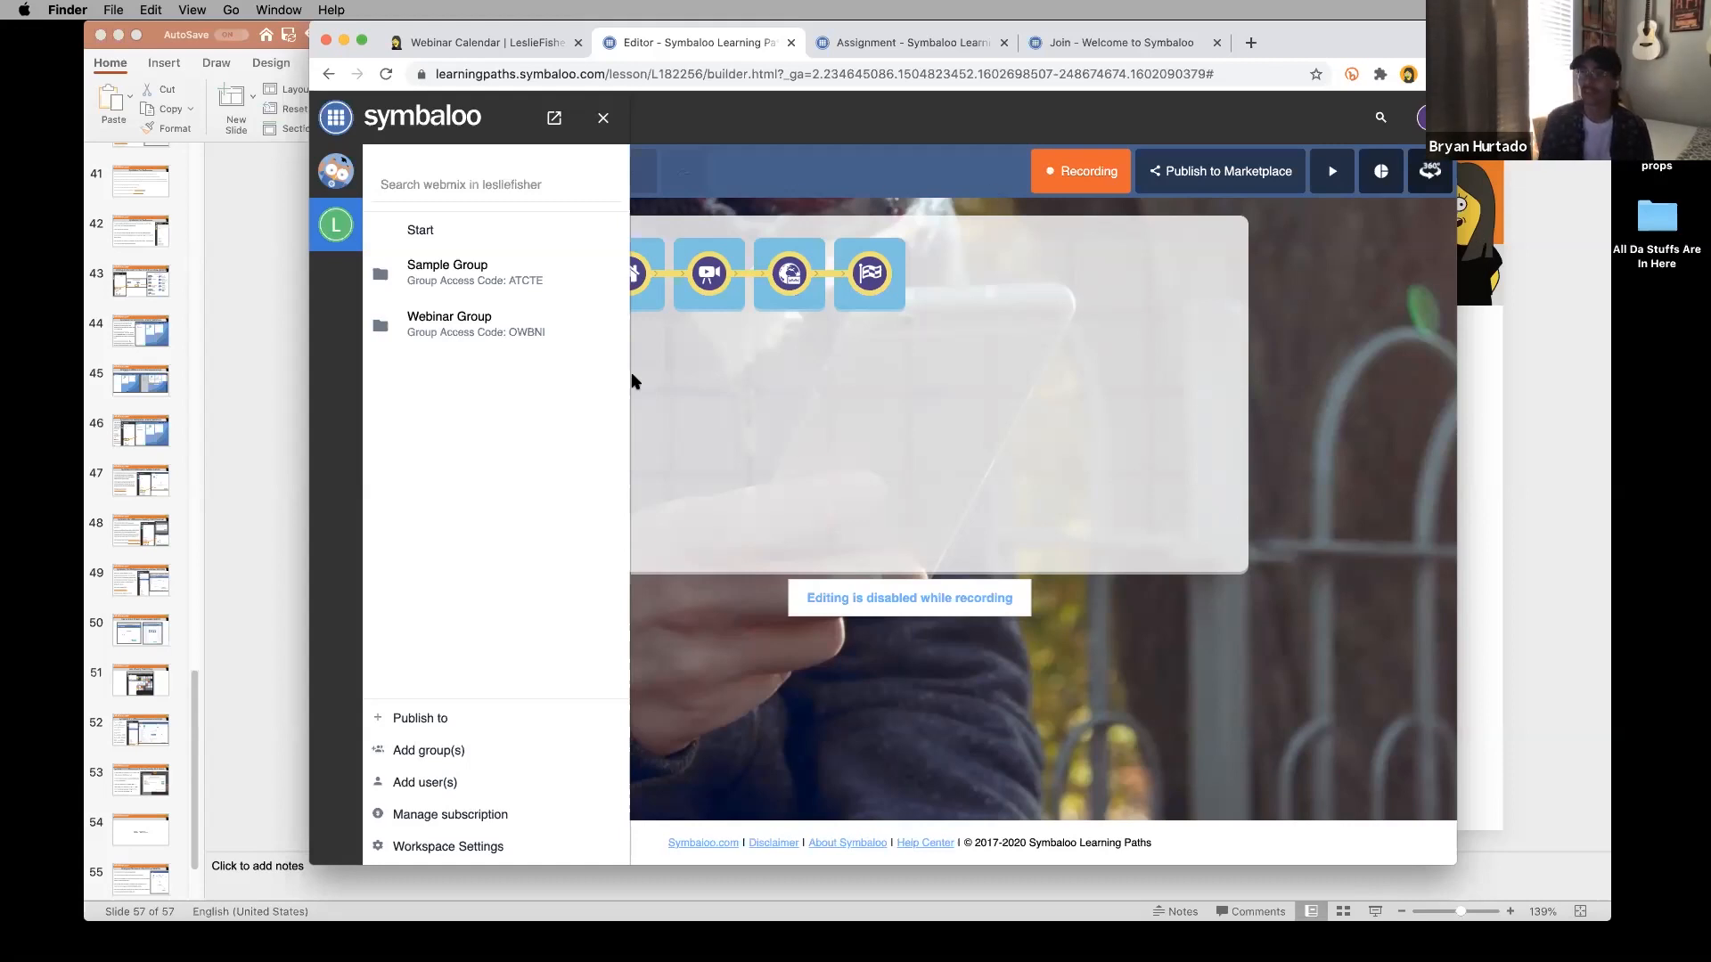
click(710, 720)
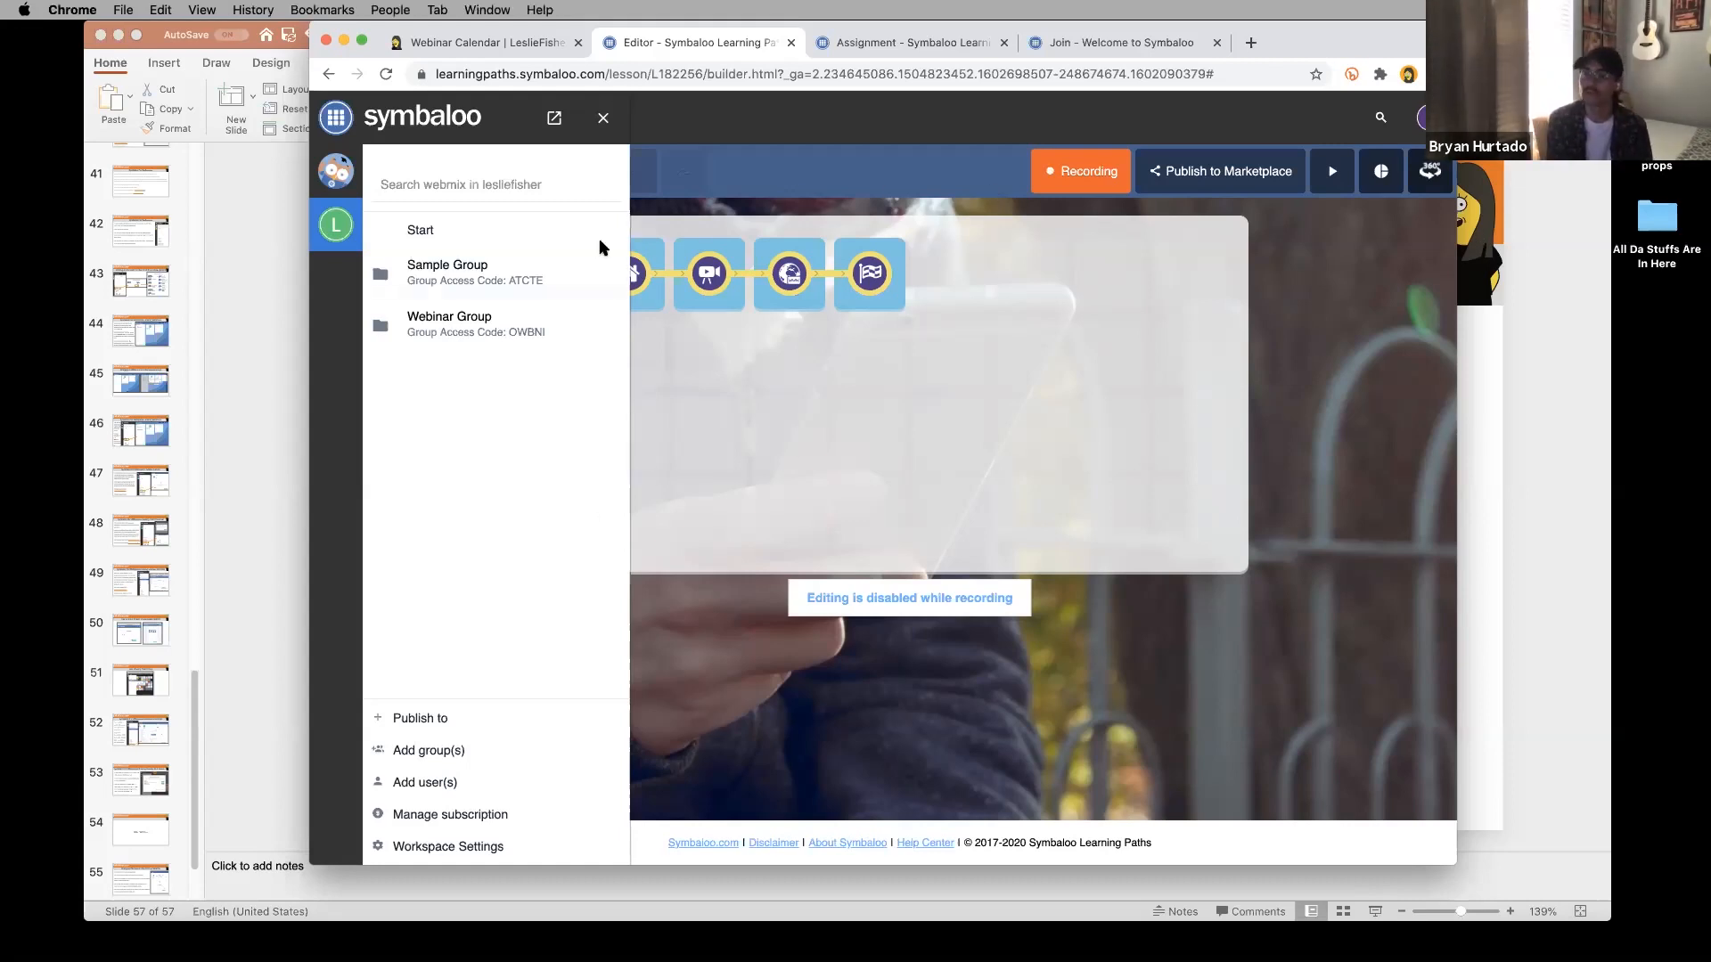
Close the groups panel and load Home Webmix from the My Symbaloo list.
click(603, 118)
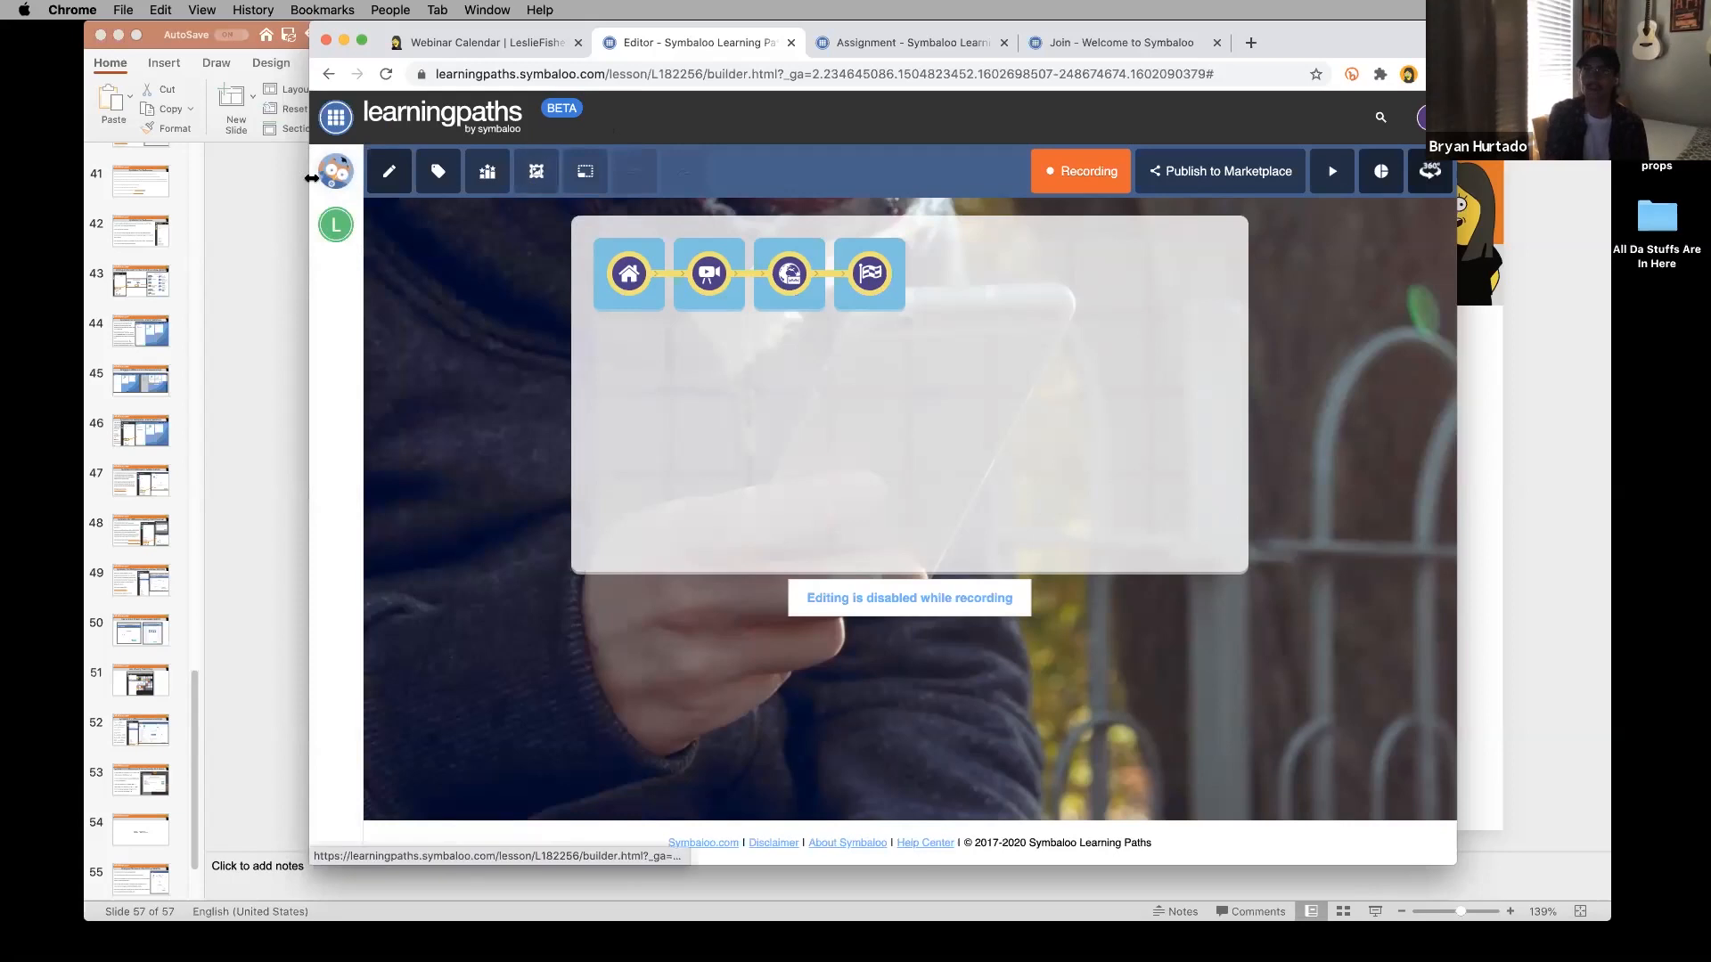
click(335, 118)
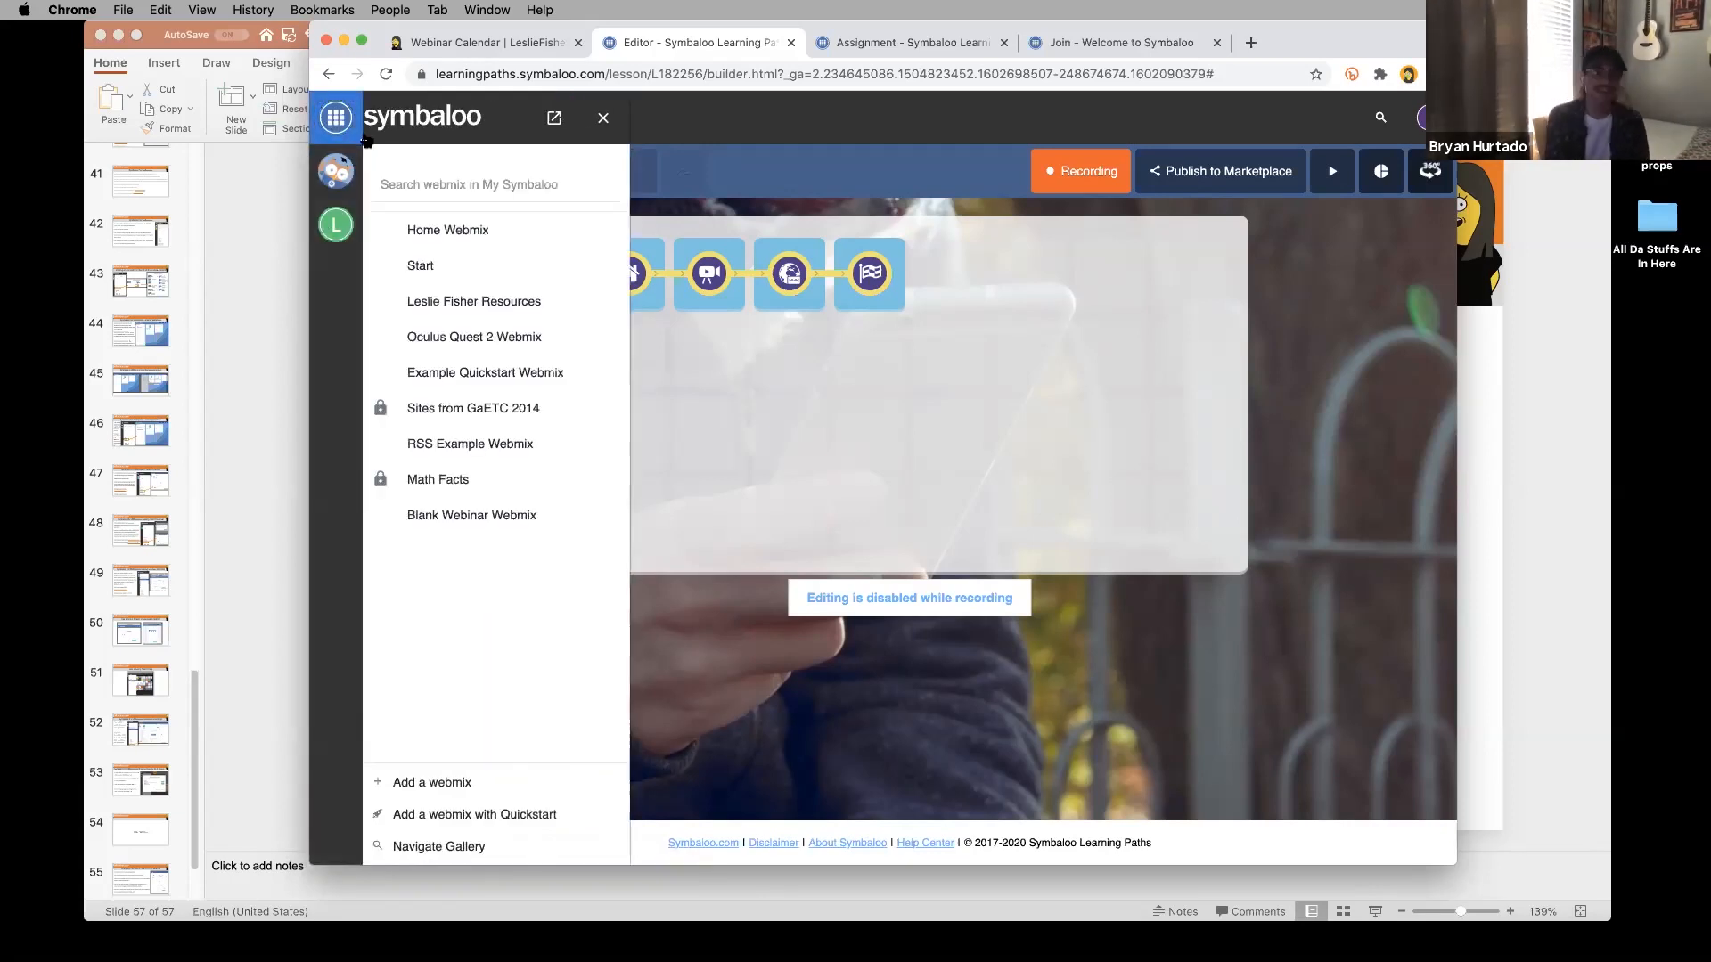
click(467, 233)
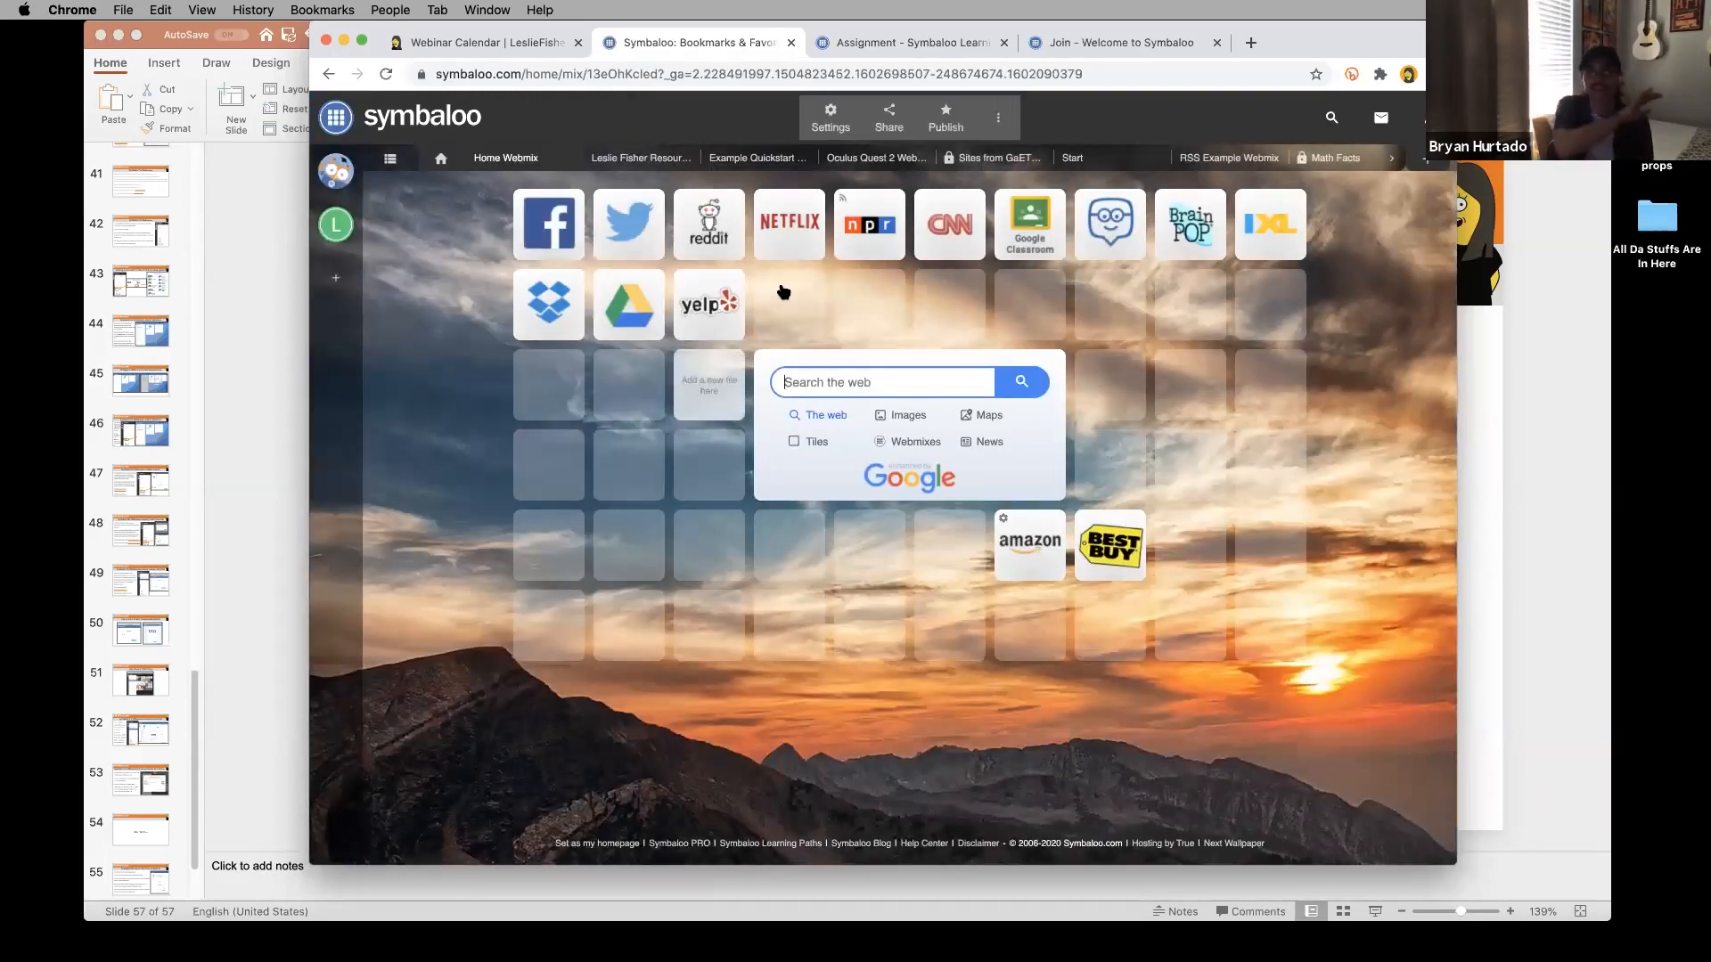
Switch the Home Webmix background to the next wallpaper, a northern-lights scene.
click(813, 121)
click(826, 121)
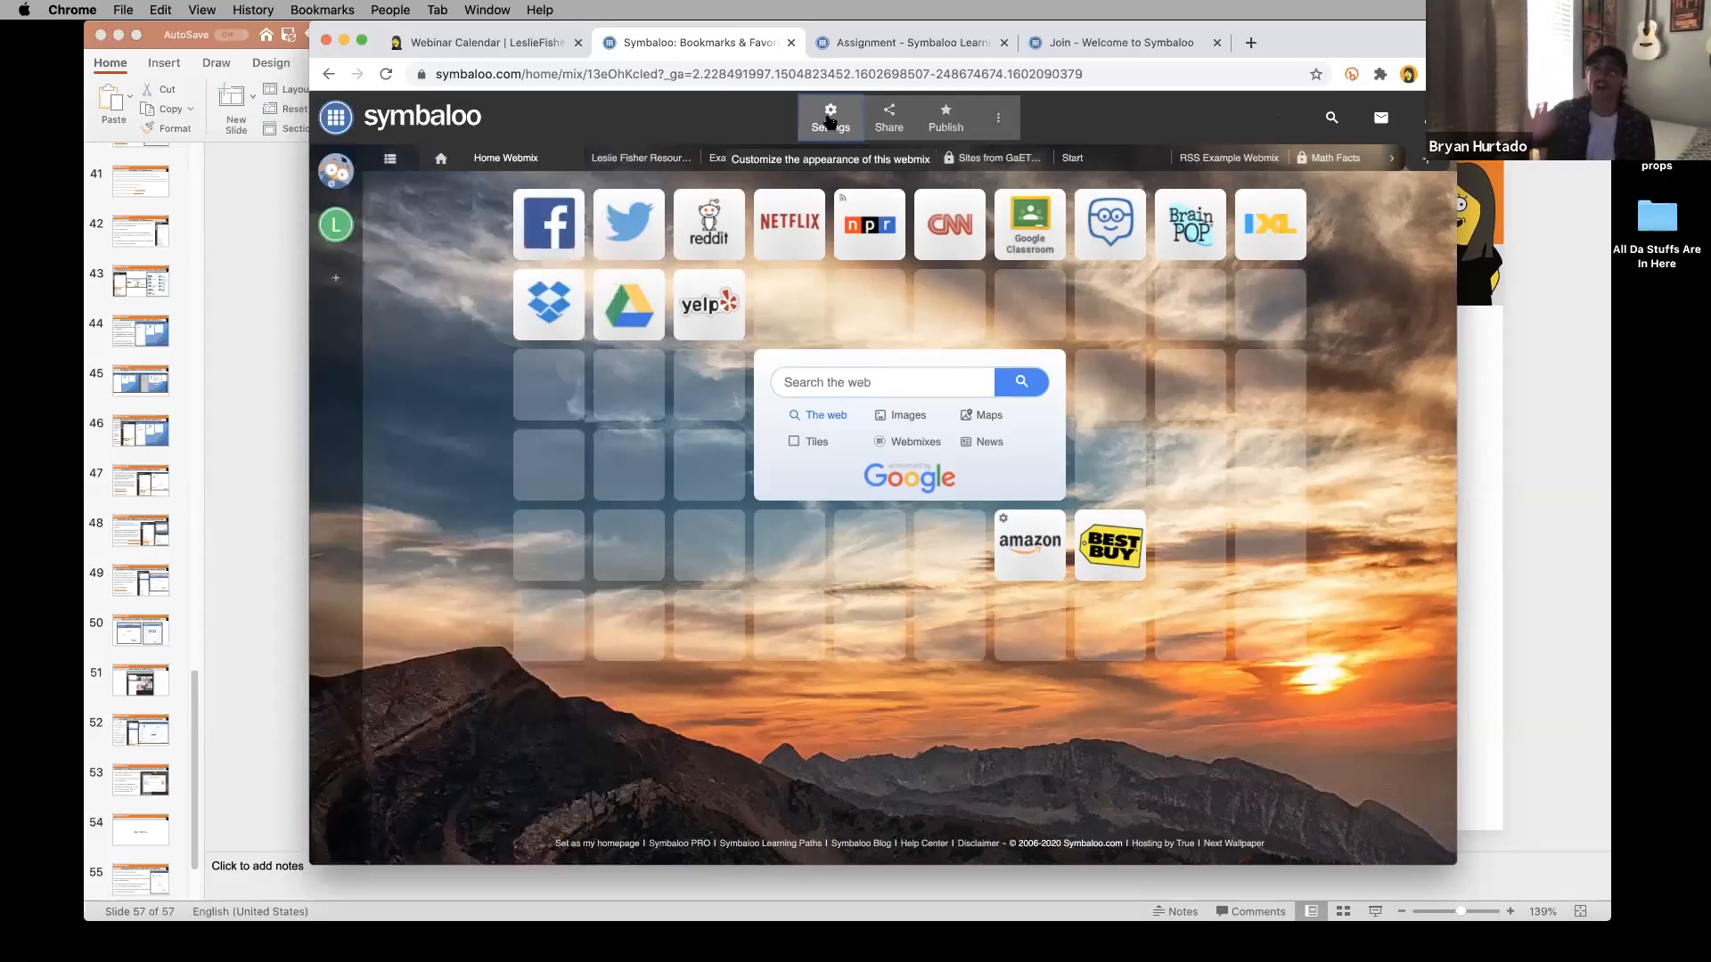
right_click(506, 160)
mouse_move(505, 158)
mouse_down()
mouse_move(420, 160)
mouse_move(624, 173)
mouse_move(506, 160)
mouse_up()
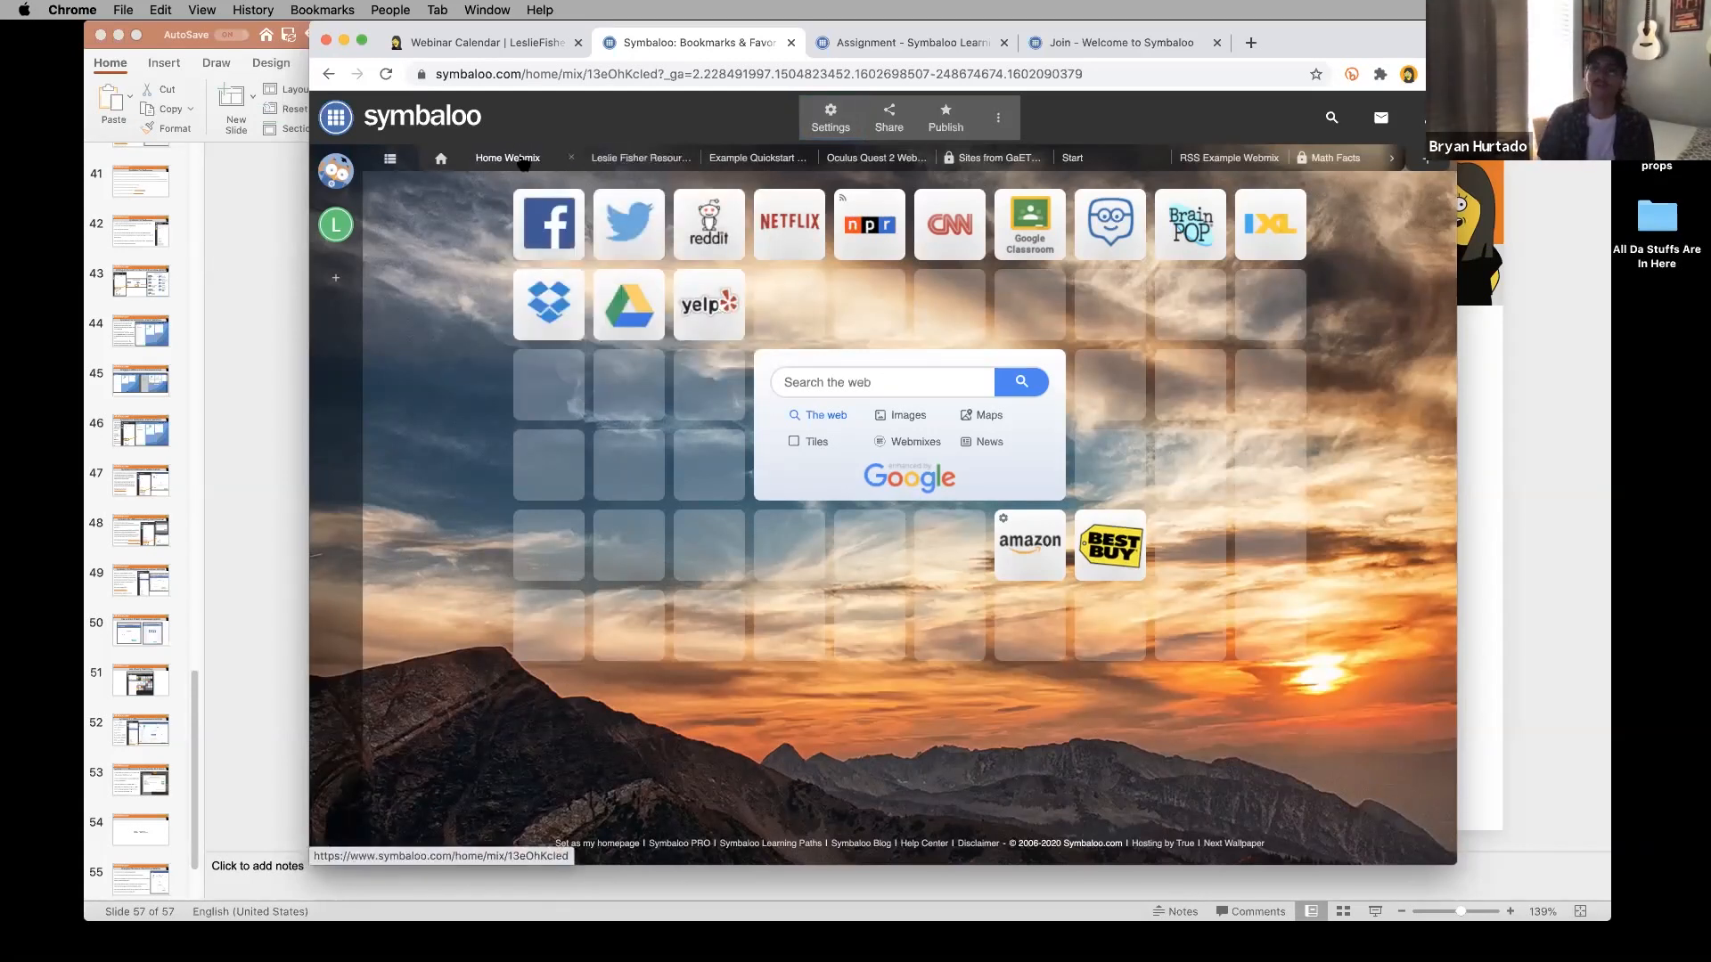
click(996, 123)
click(996, 124)
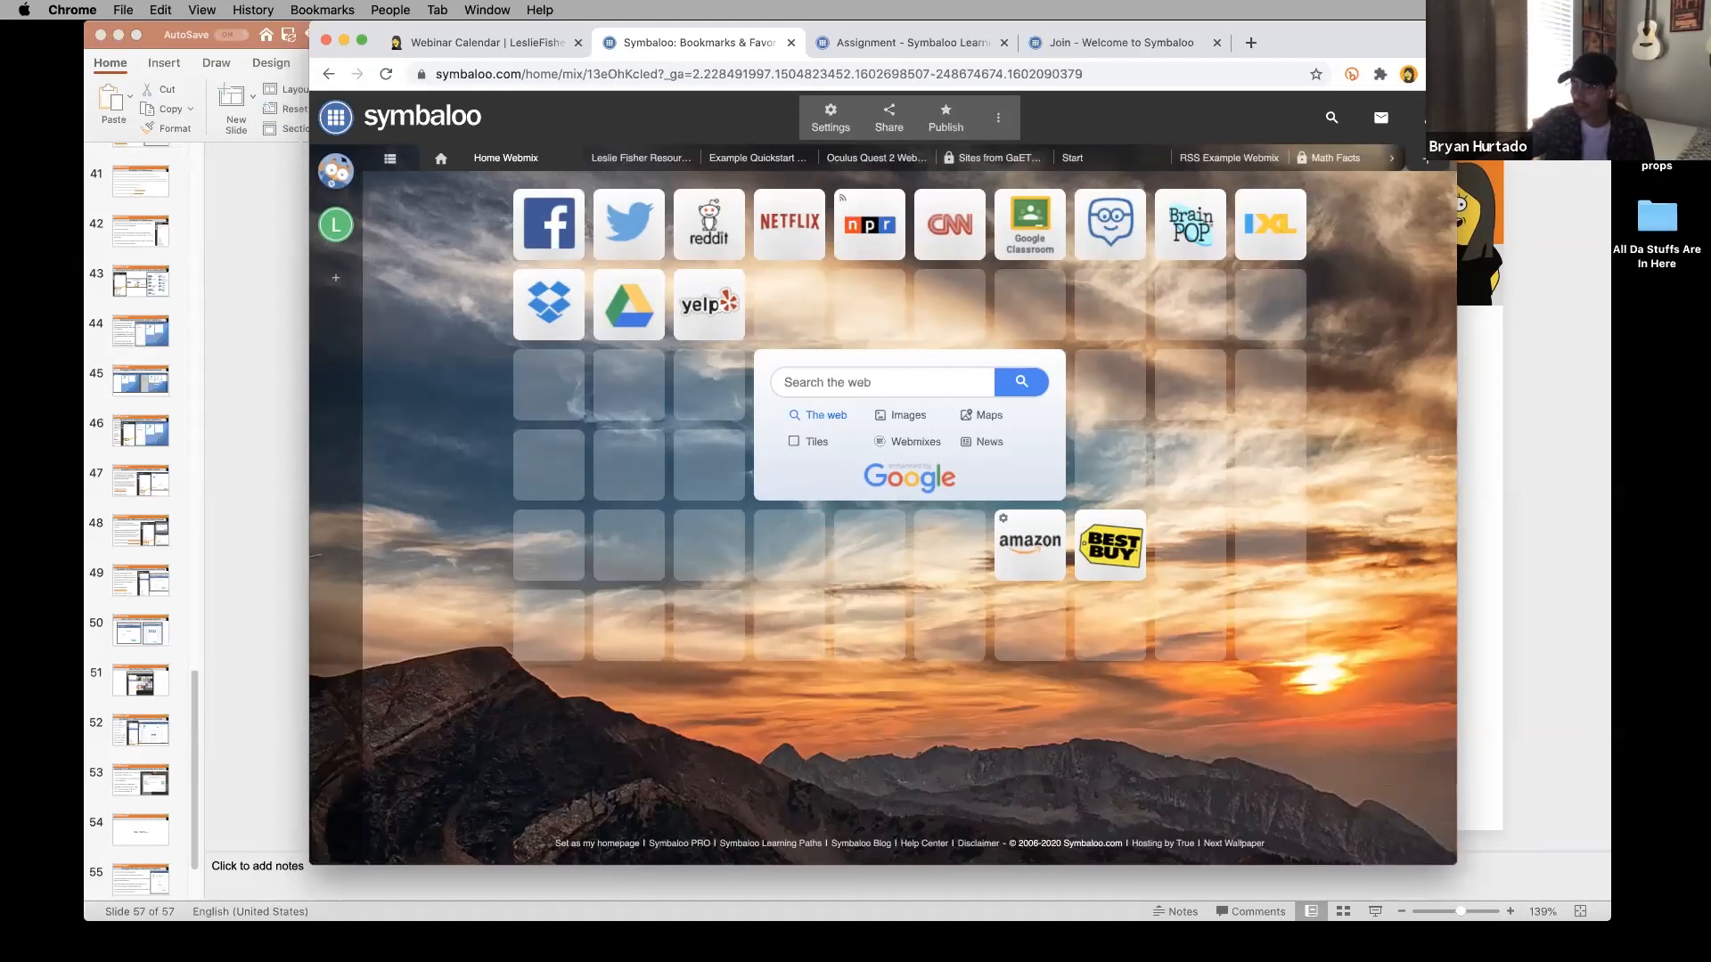
click(336, 171)
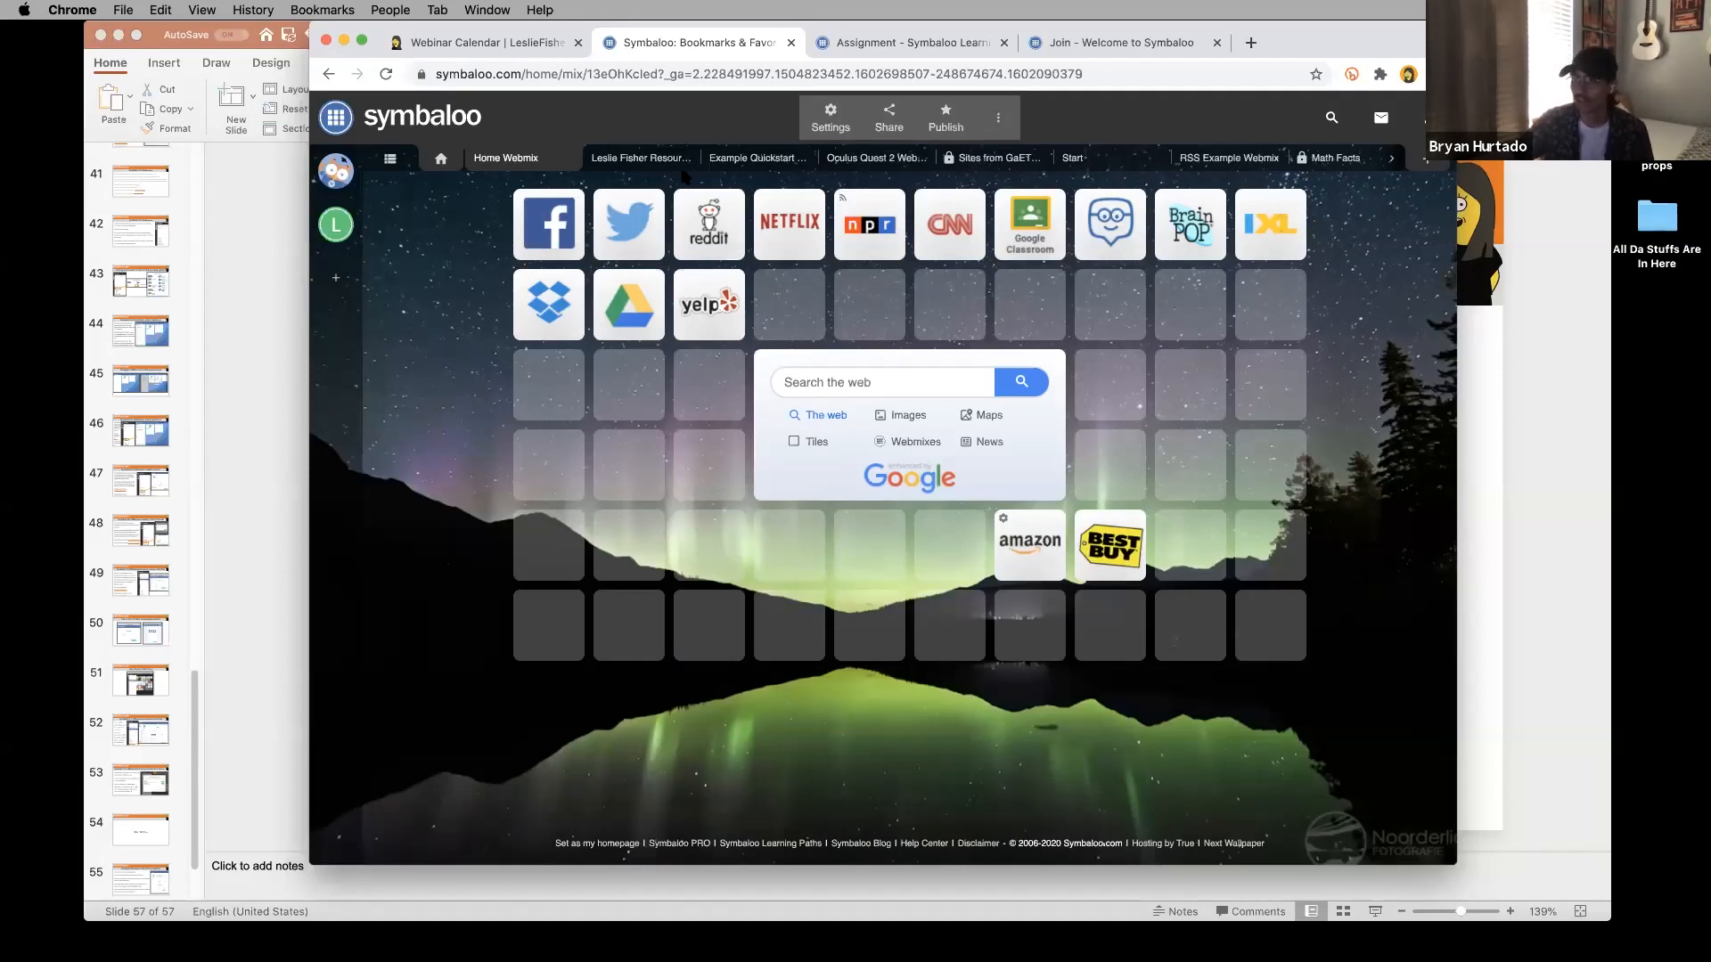
Dismiss the webmix options menu and switch to the Oculus Quest 2 webmix.
click(999, 124)
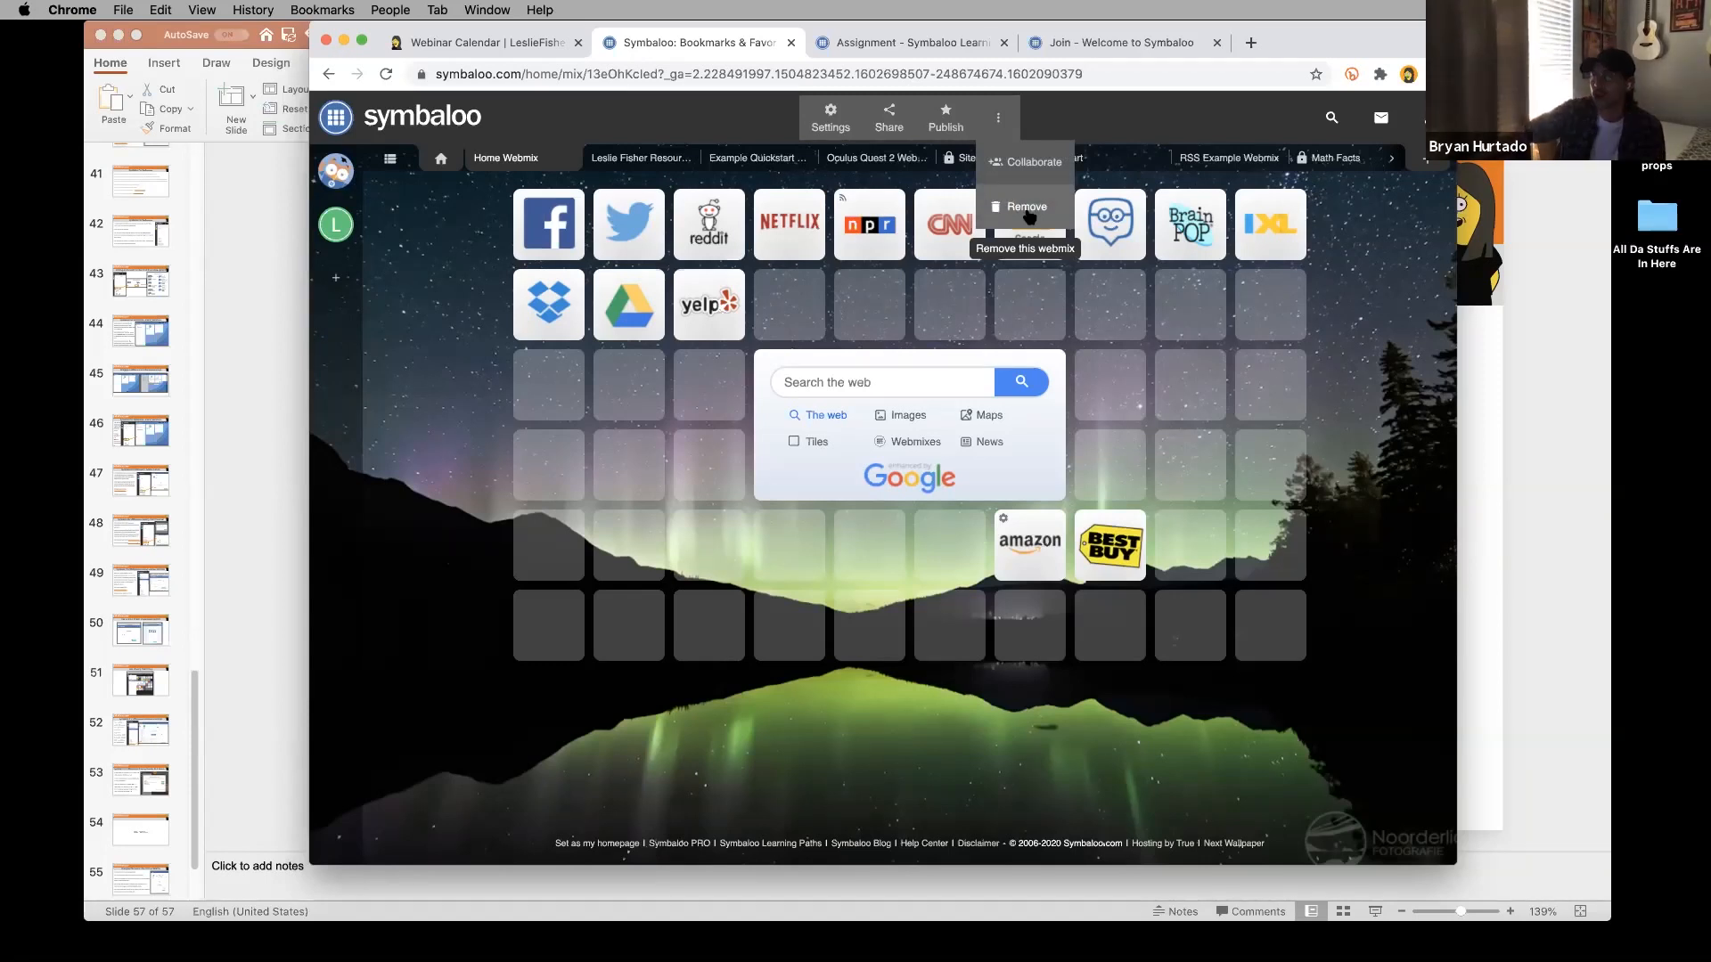
click(338, 229)
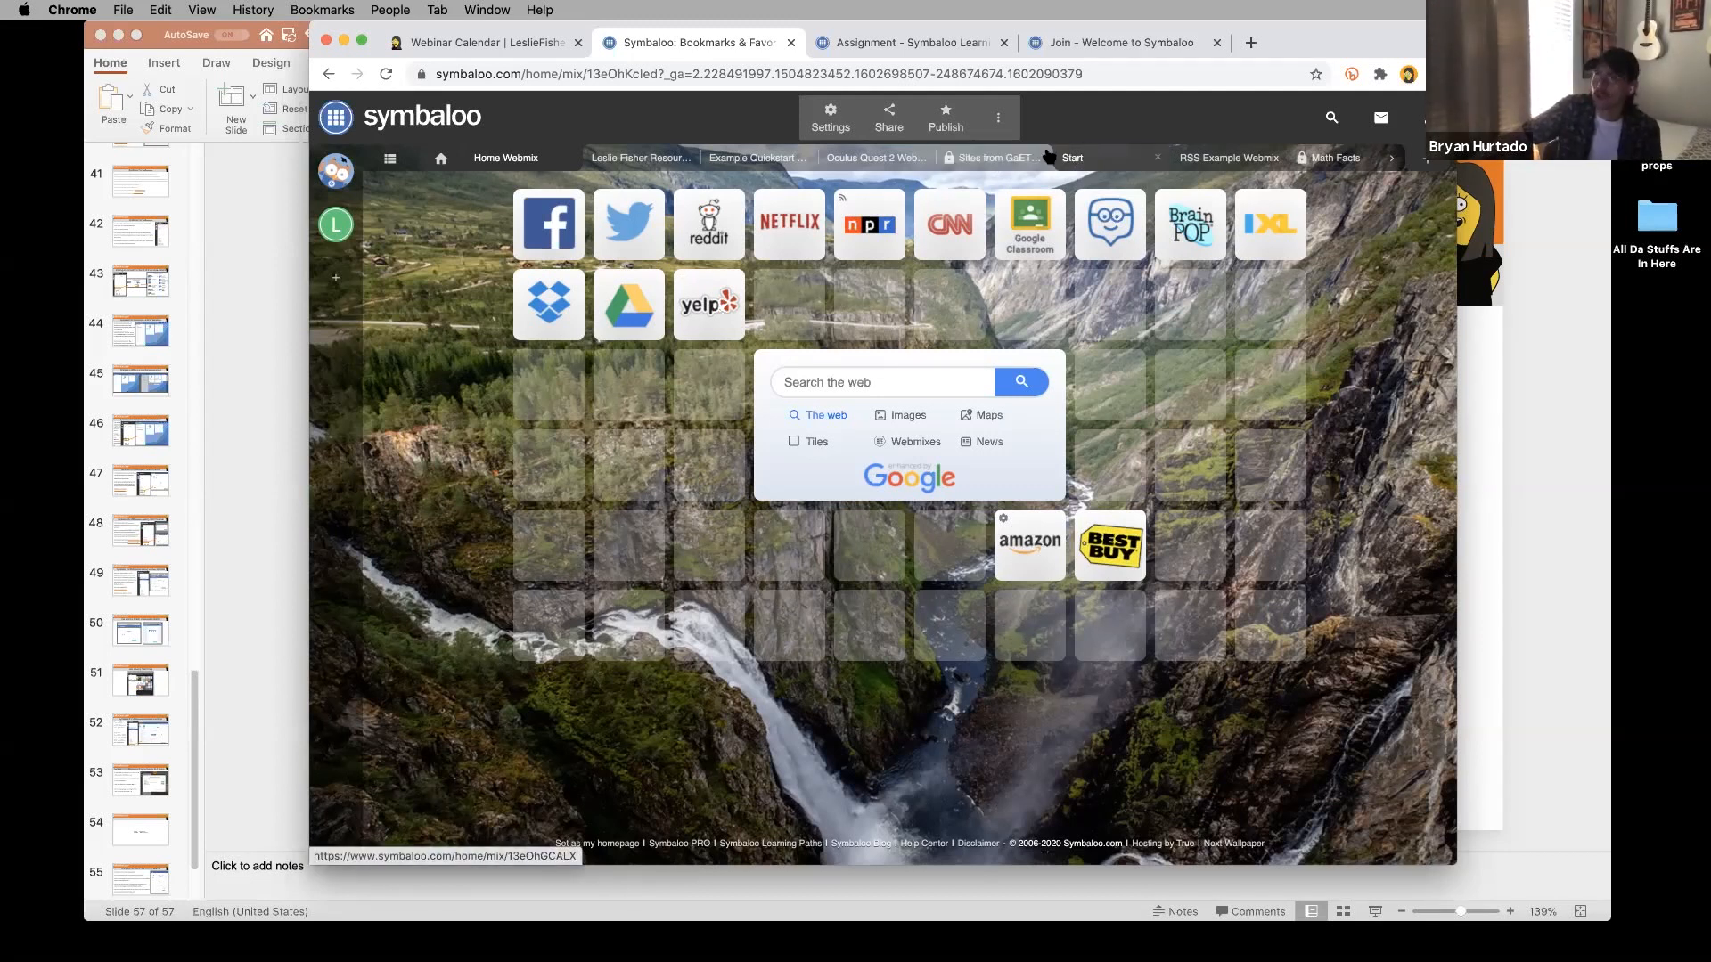
click(882, 158)
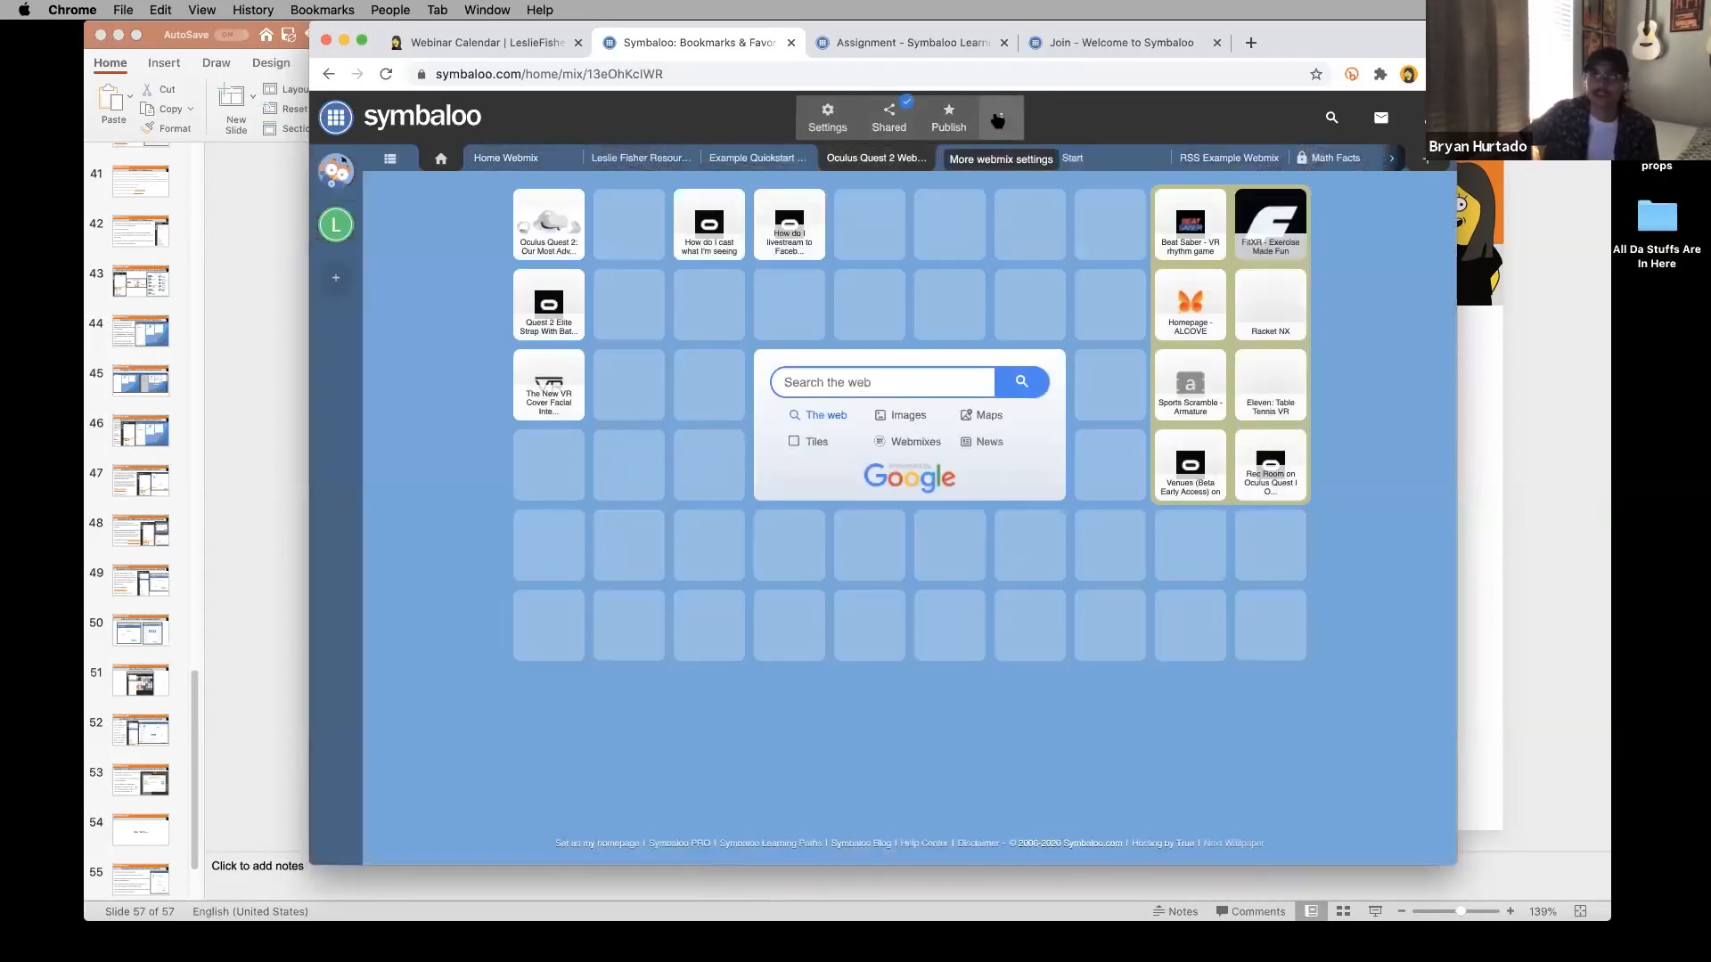
Show the Oculus Quest 2 webmix's edit settings with its icon colour and symbol choices.
click(998, 118)
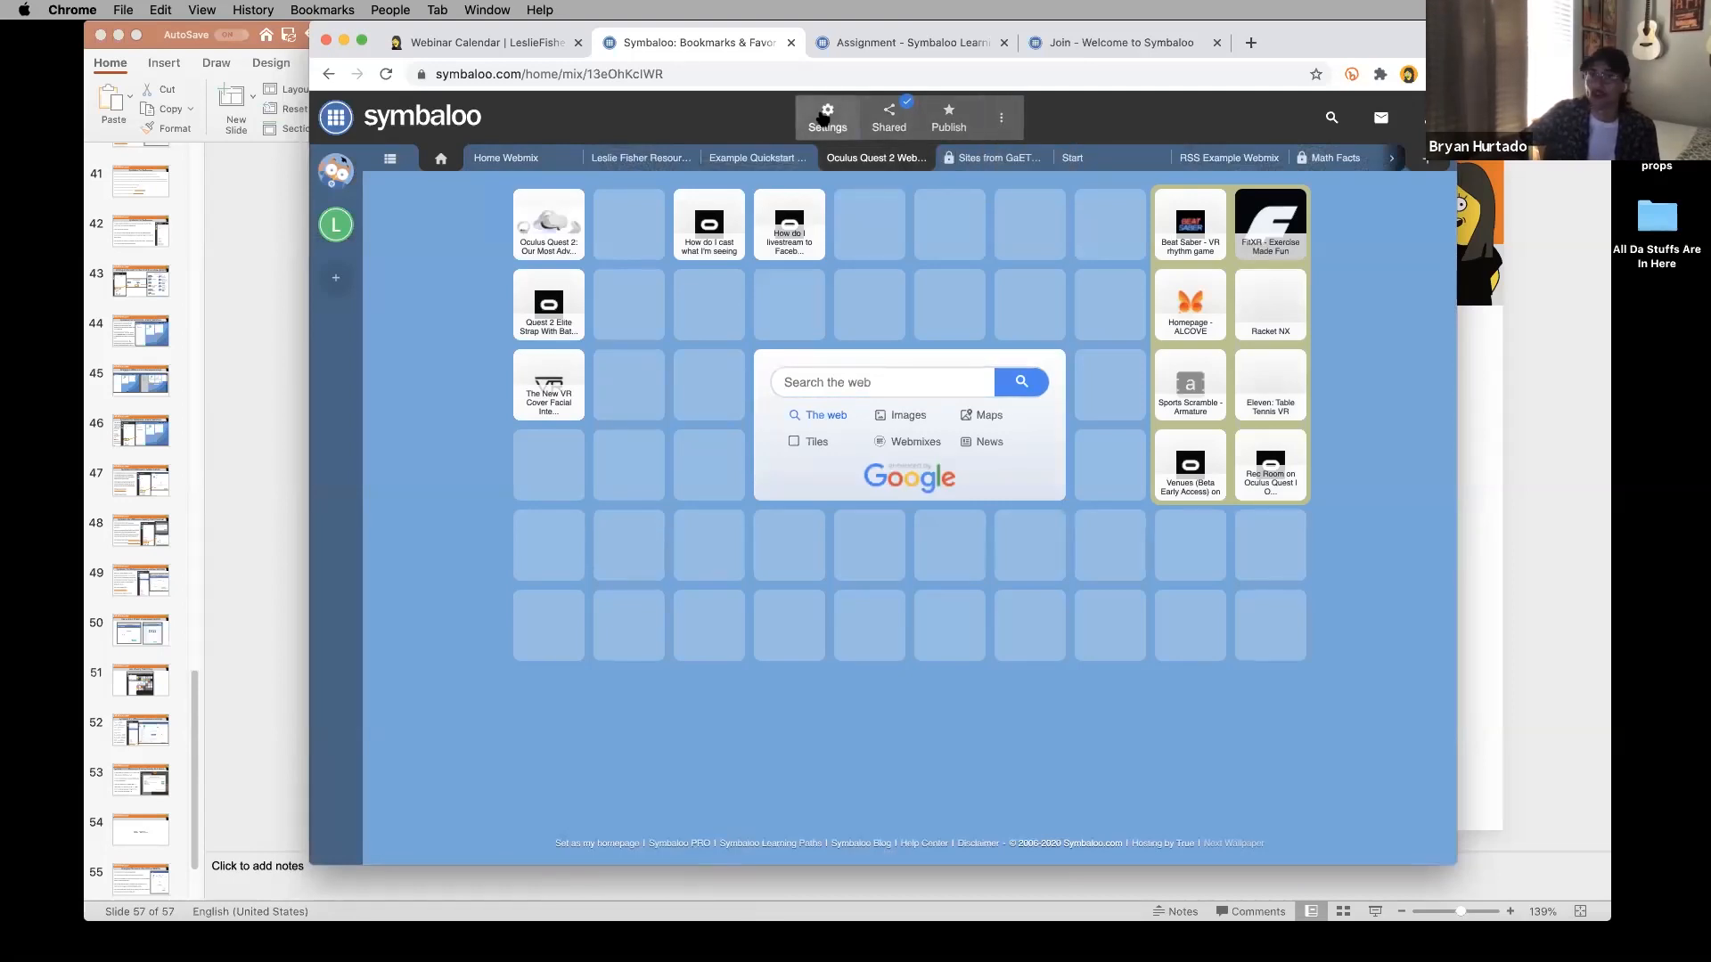
click(824, 119)
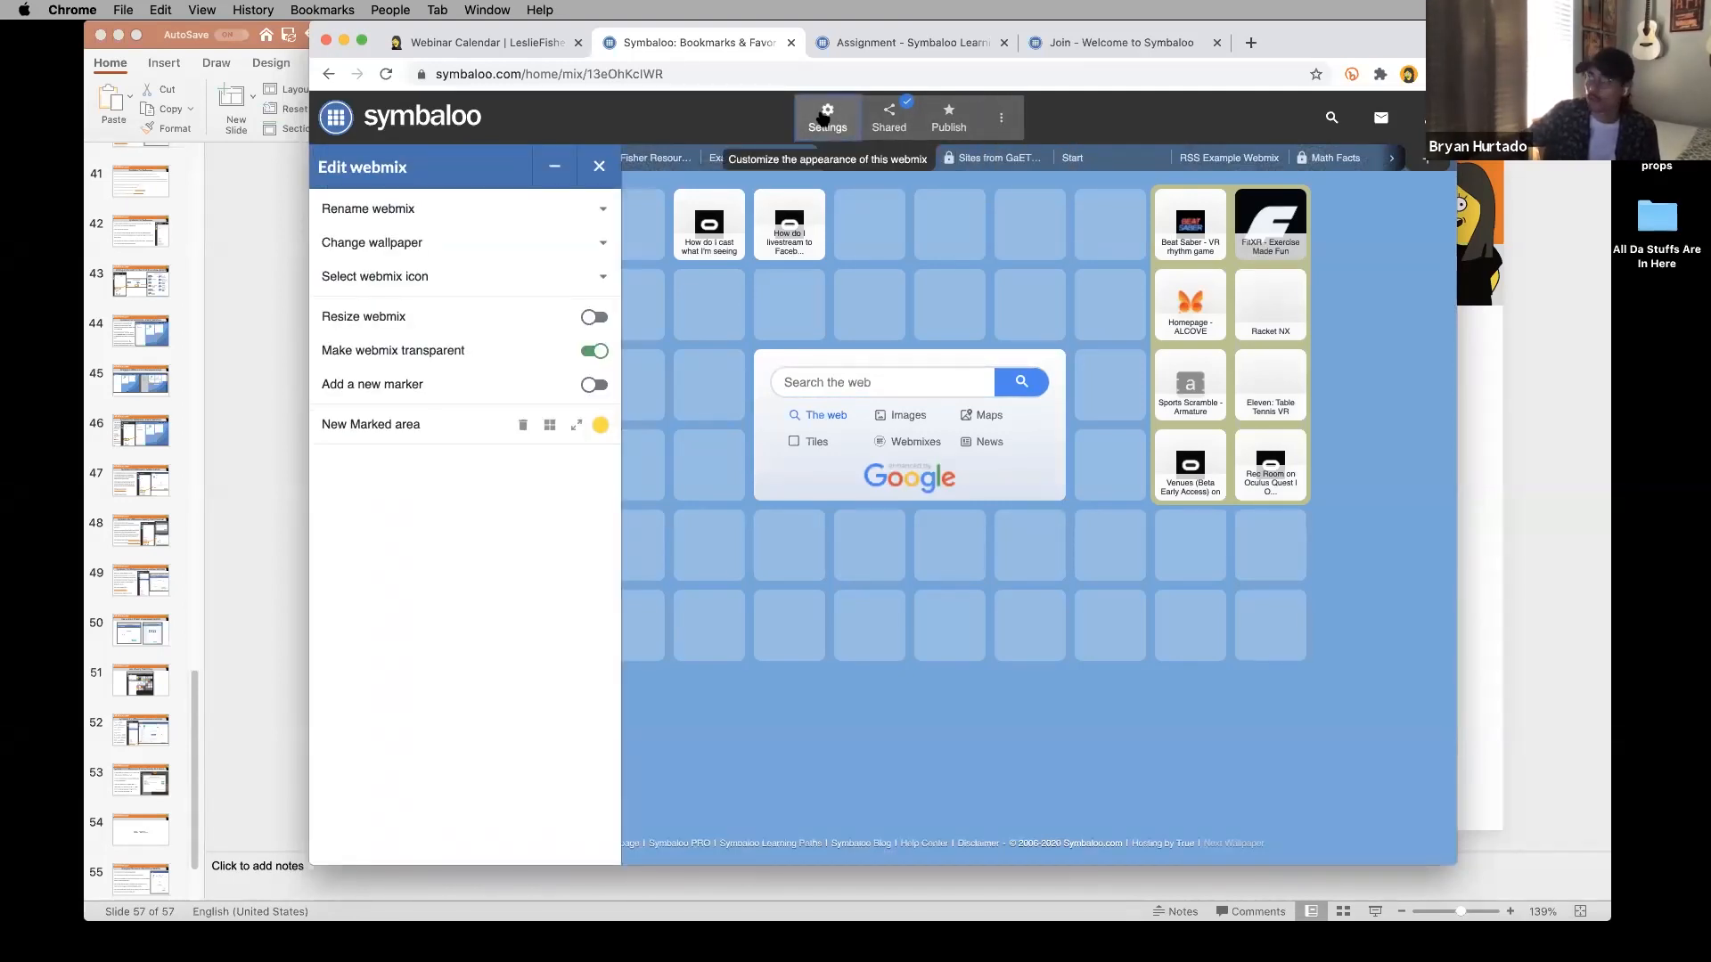
click(552, 282)
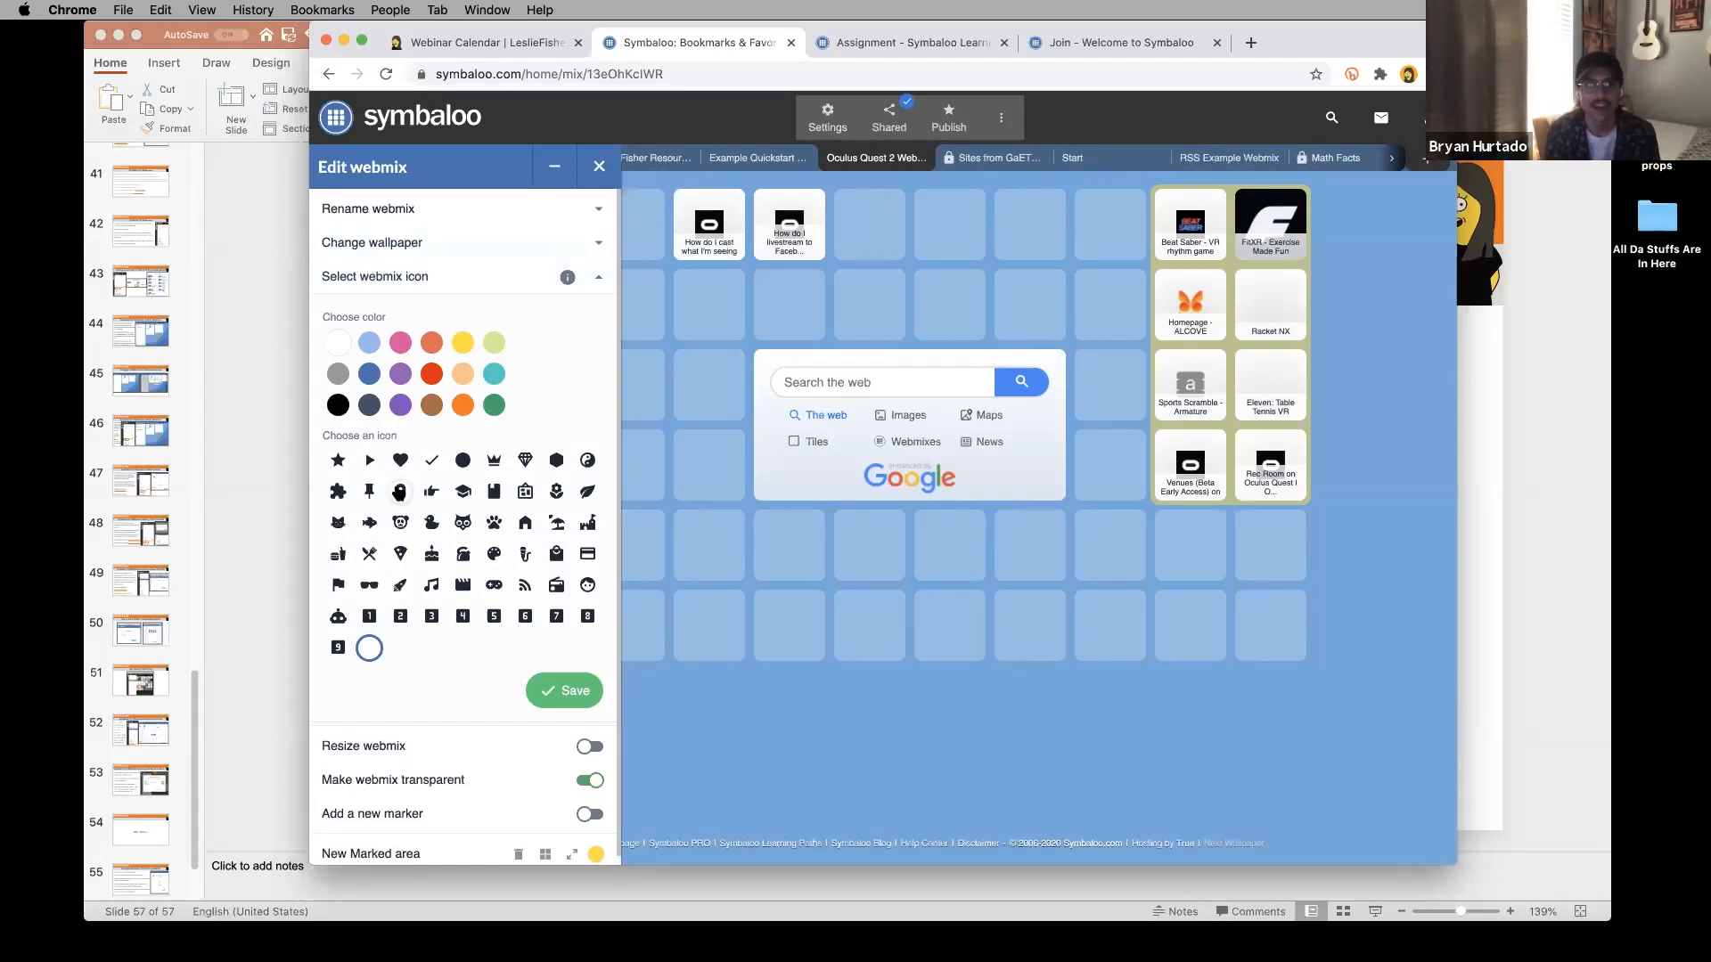
Give the Oculus Quest 2 webmix a purple map-pin icon, then go to PRO Subscription settings.
click(400, 491)
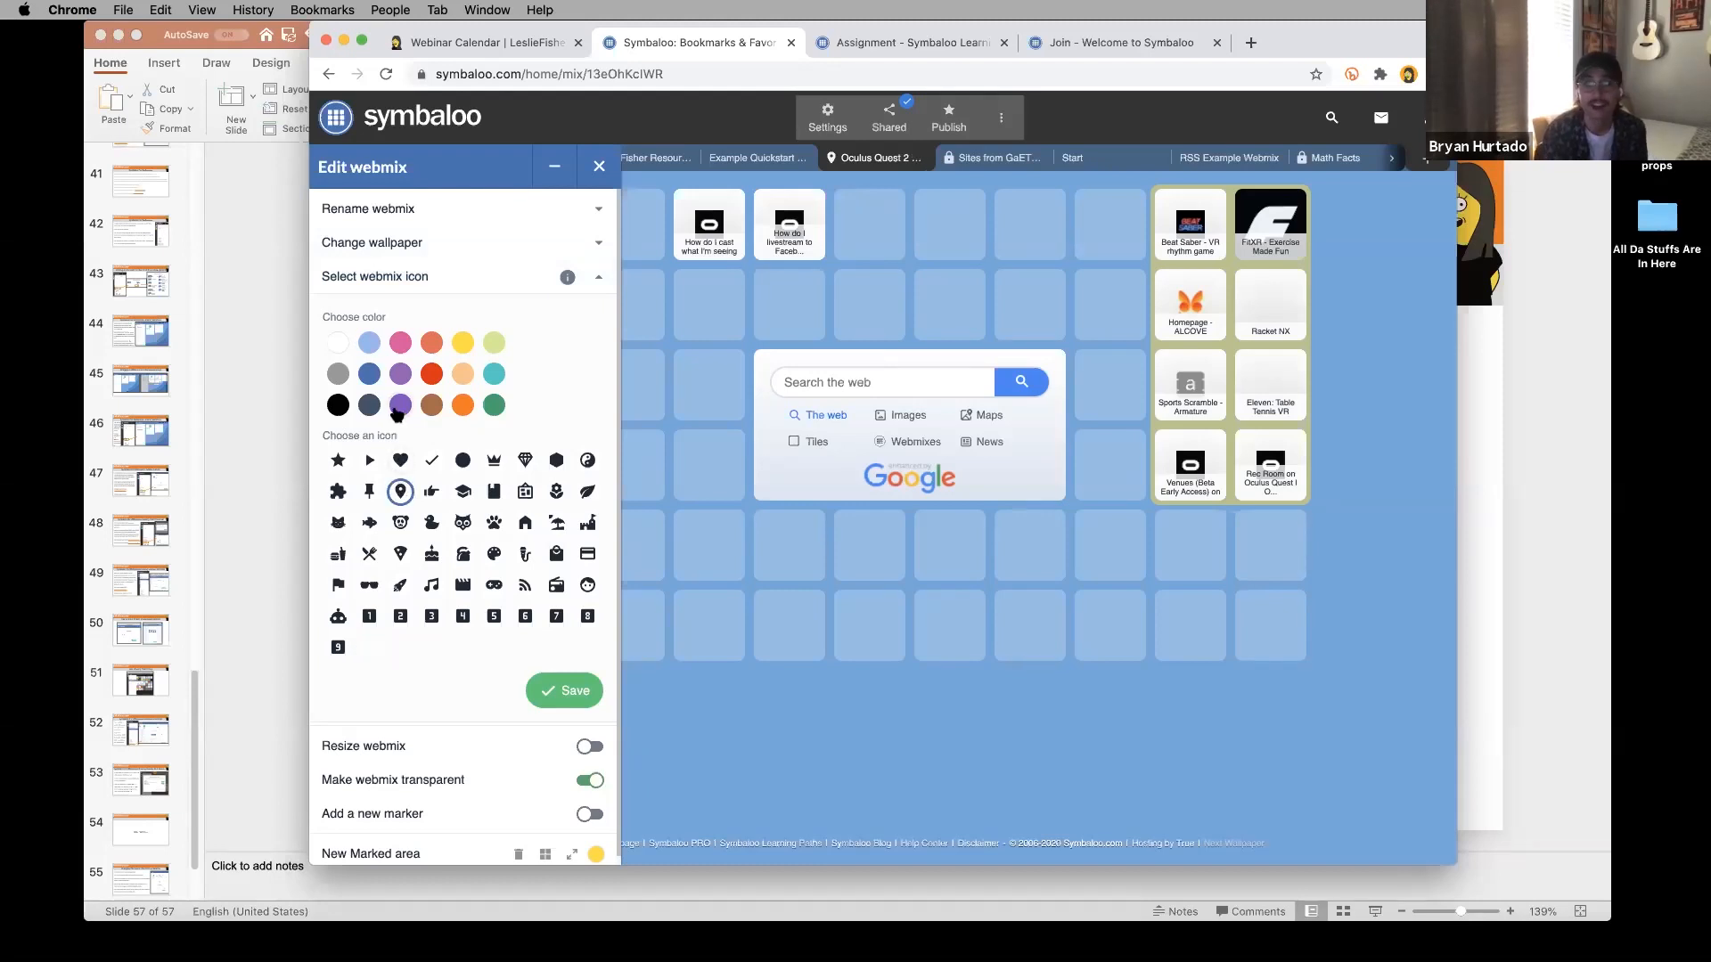
click(400, 407)
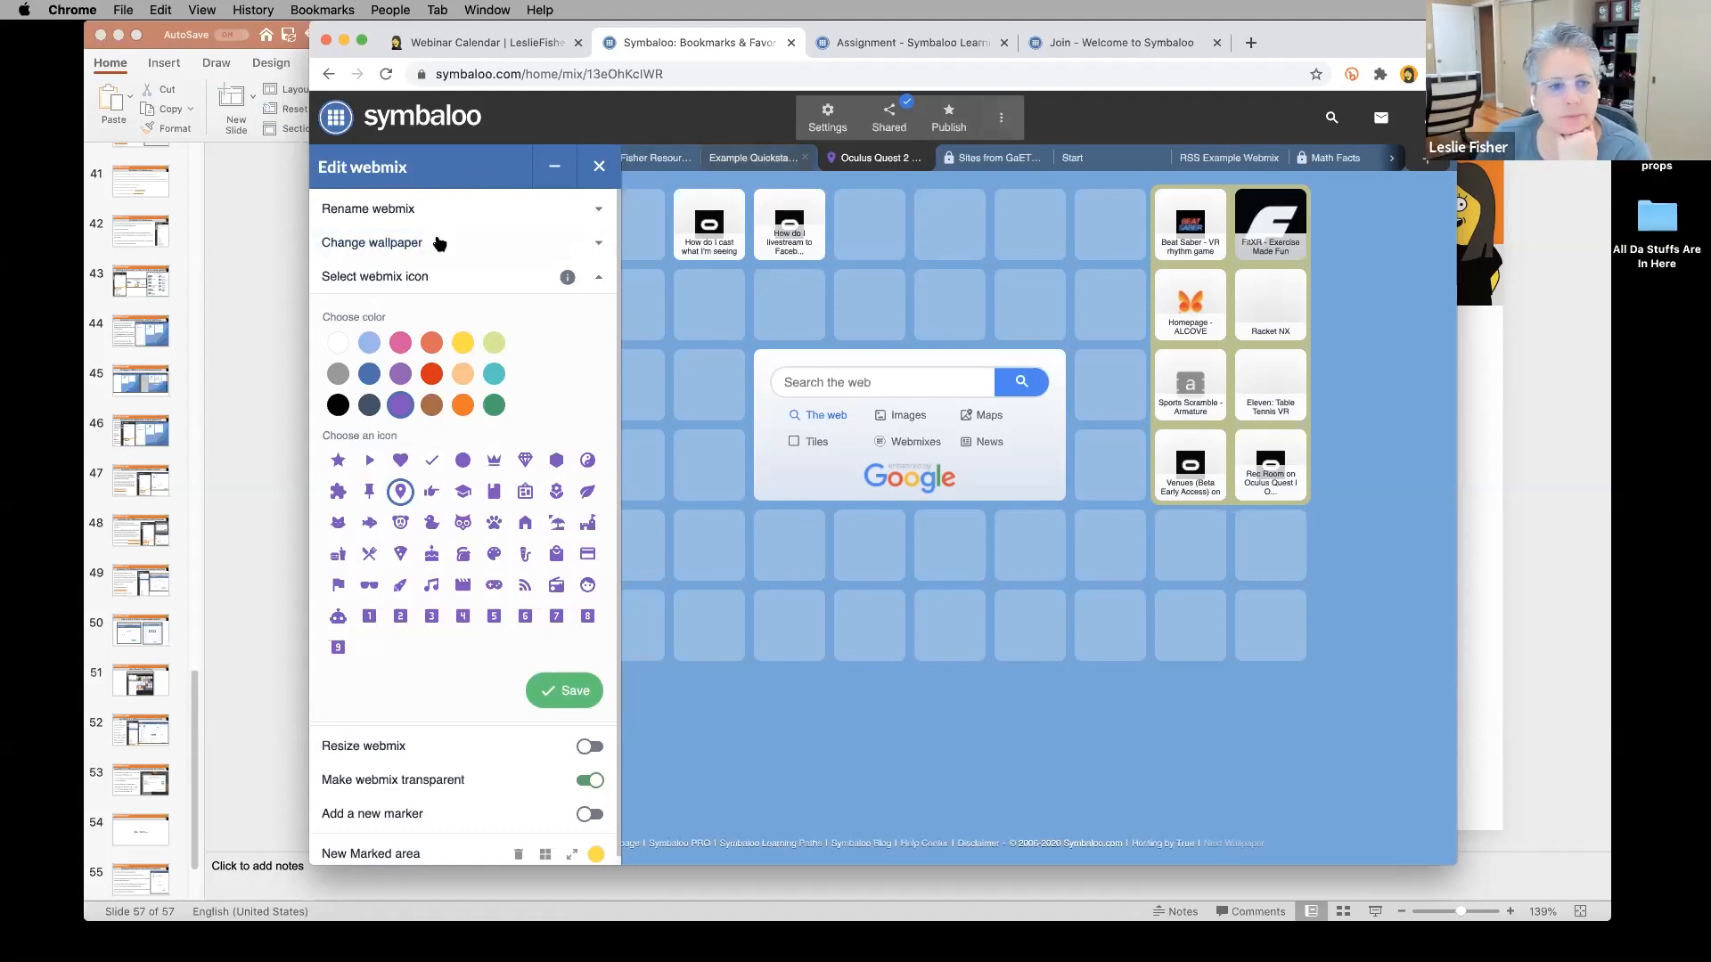
click(1415, 116)
click(598, 166)
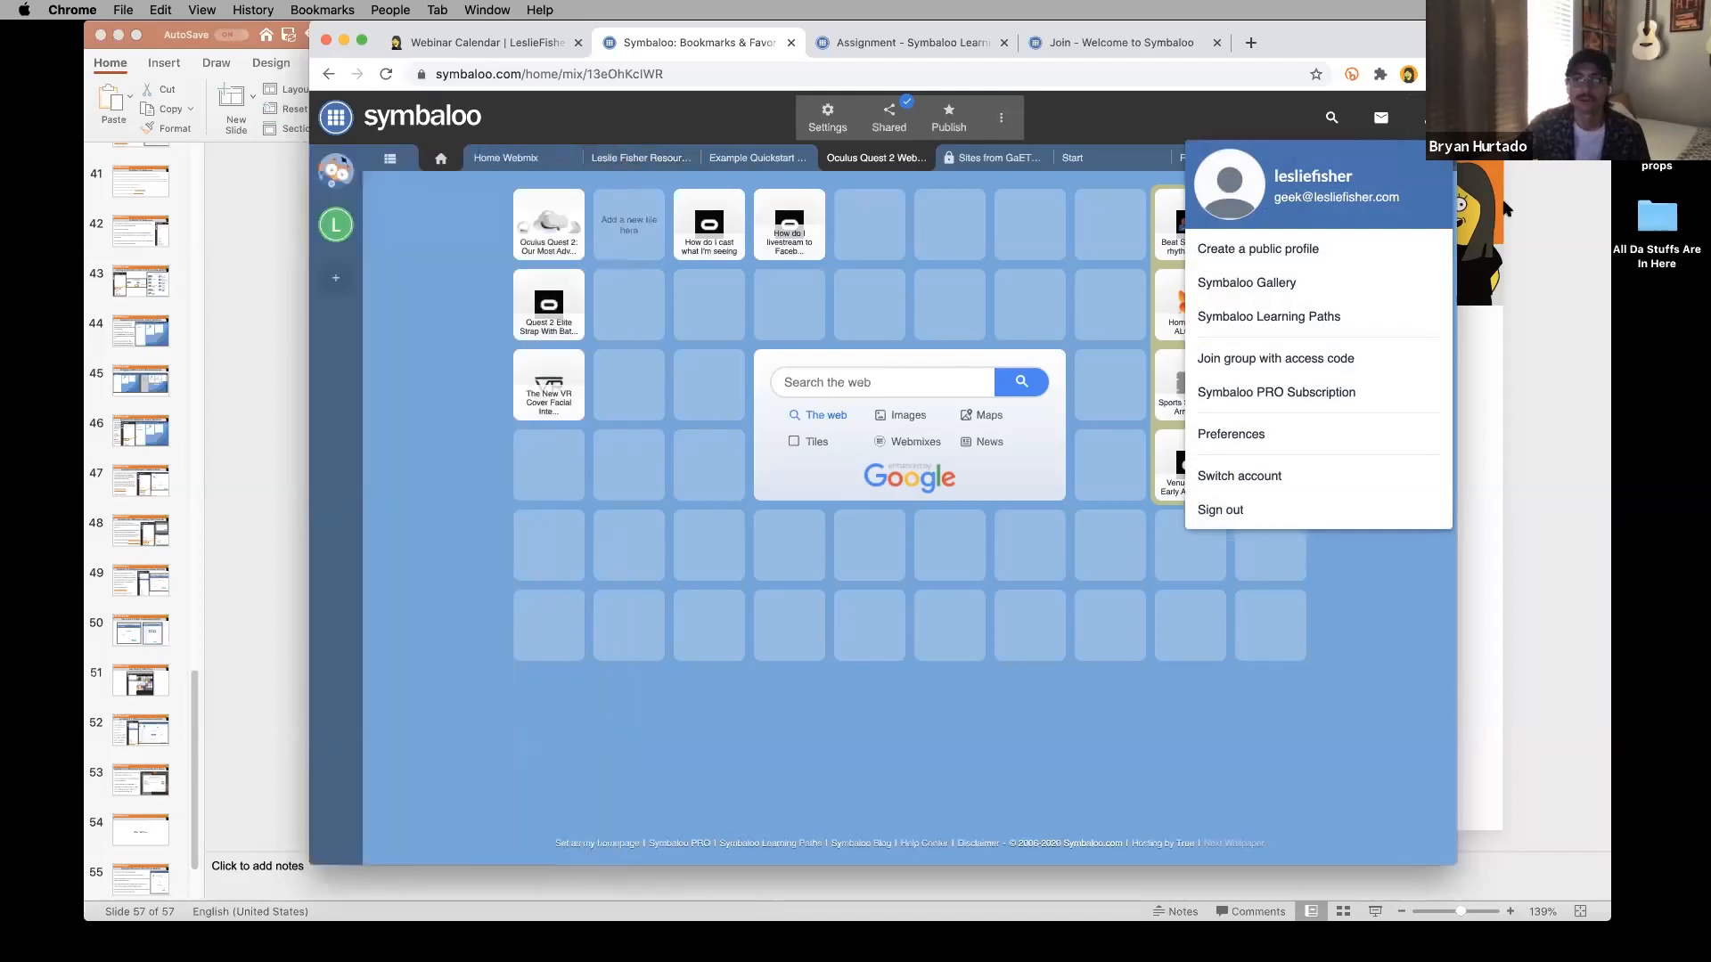
click(1260, 397)
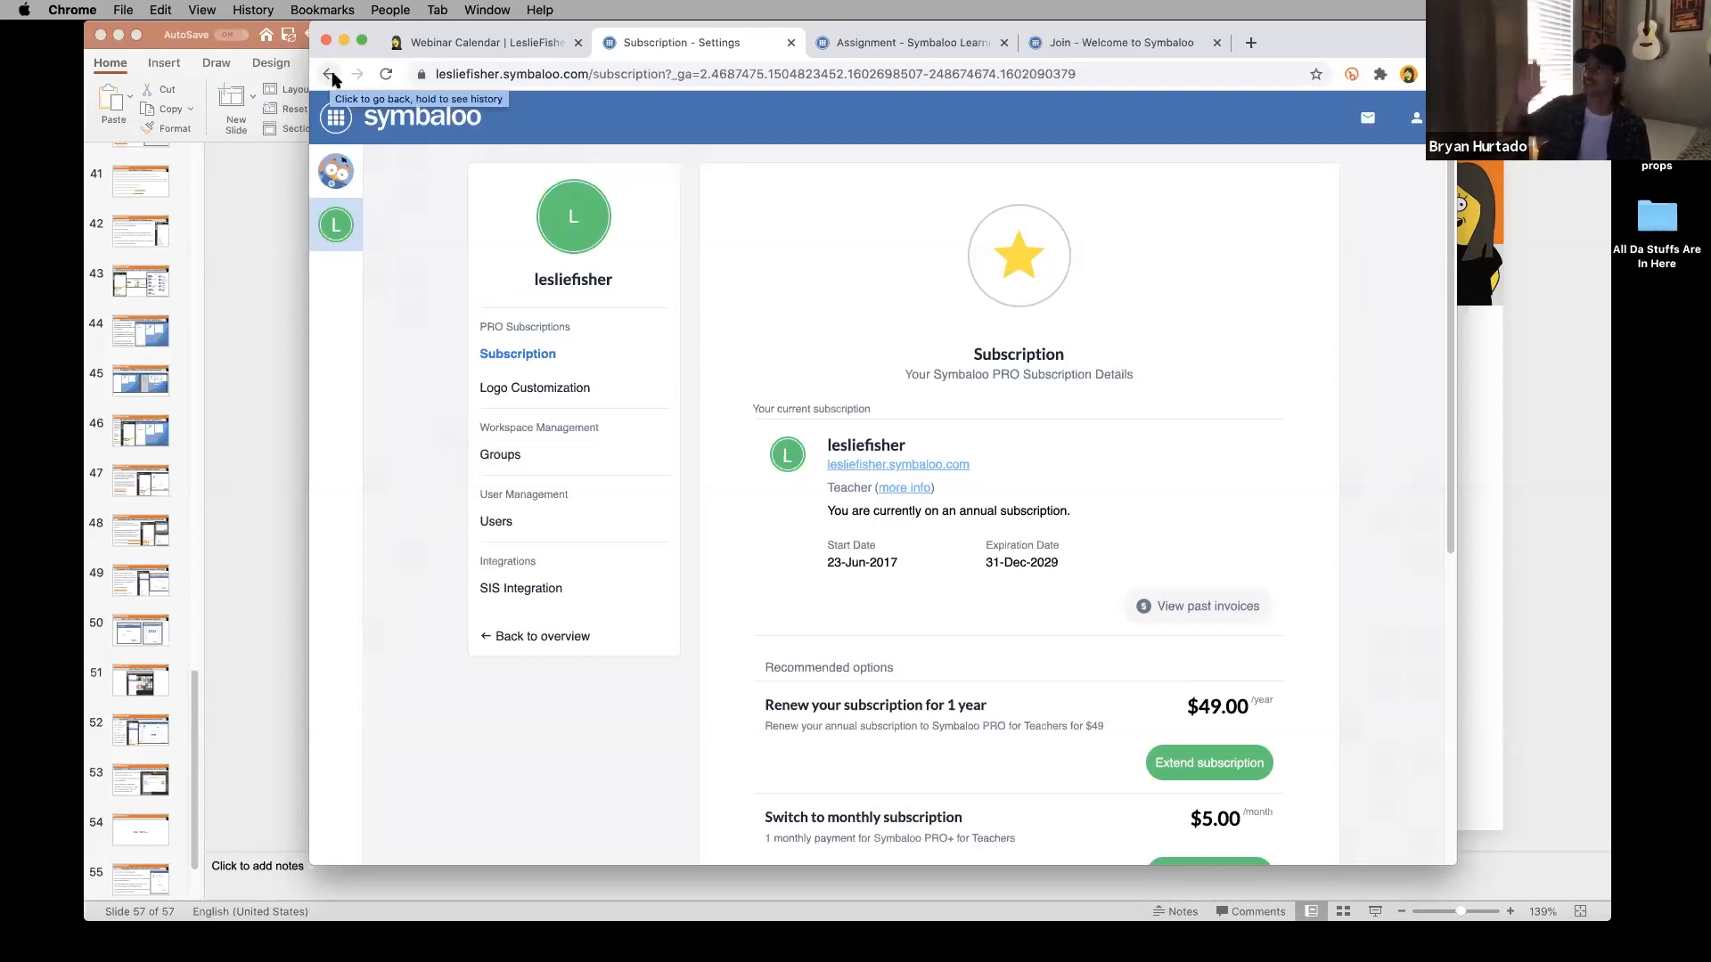
Scroll the Subscription page, then bring up the My Symbaloo webmix list.
scroll(674, 336, down, 5)
scroll(674, 336, up, 1)
scroll(674, 336, up, 3)
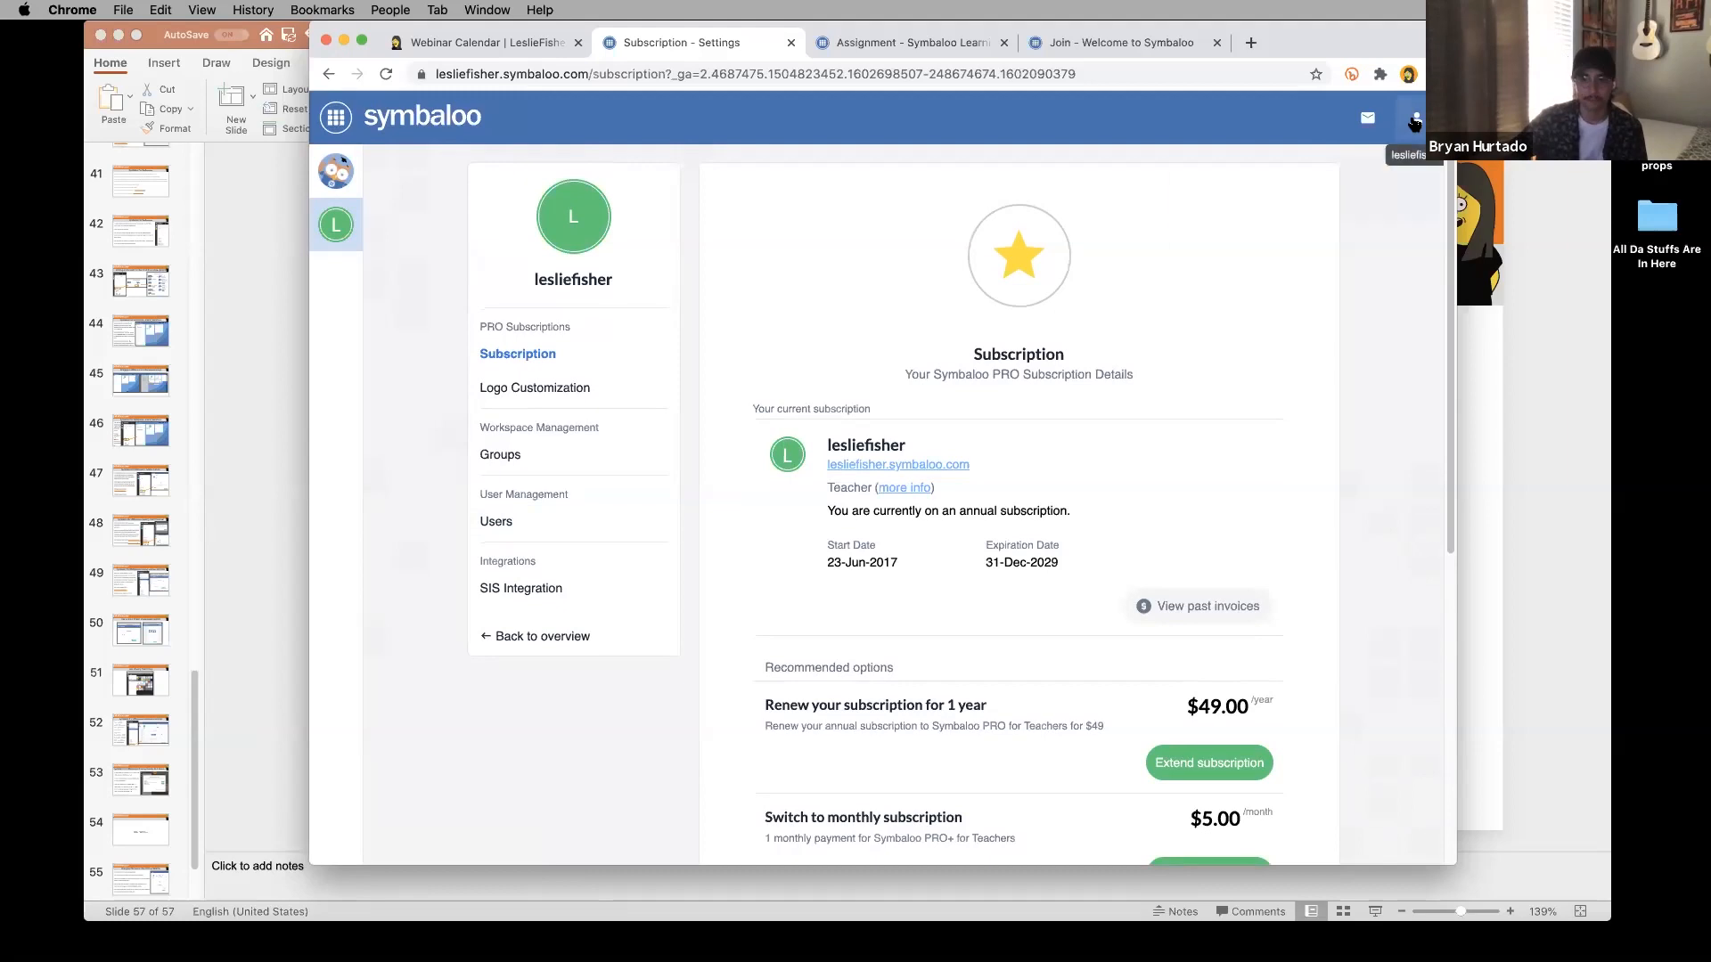
click(1400, 122)
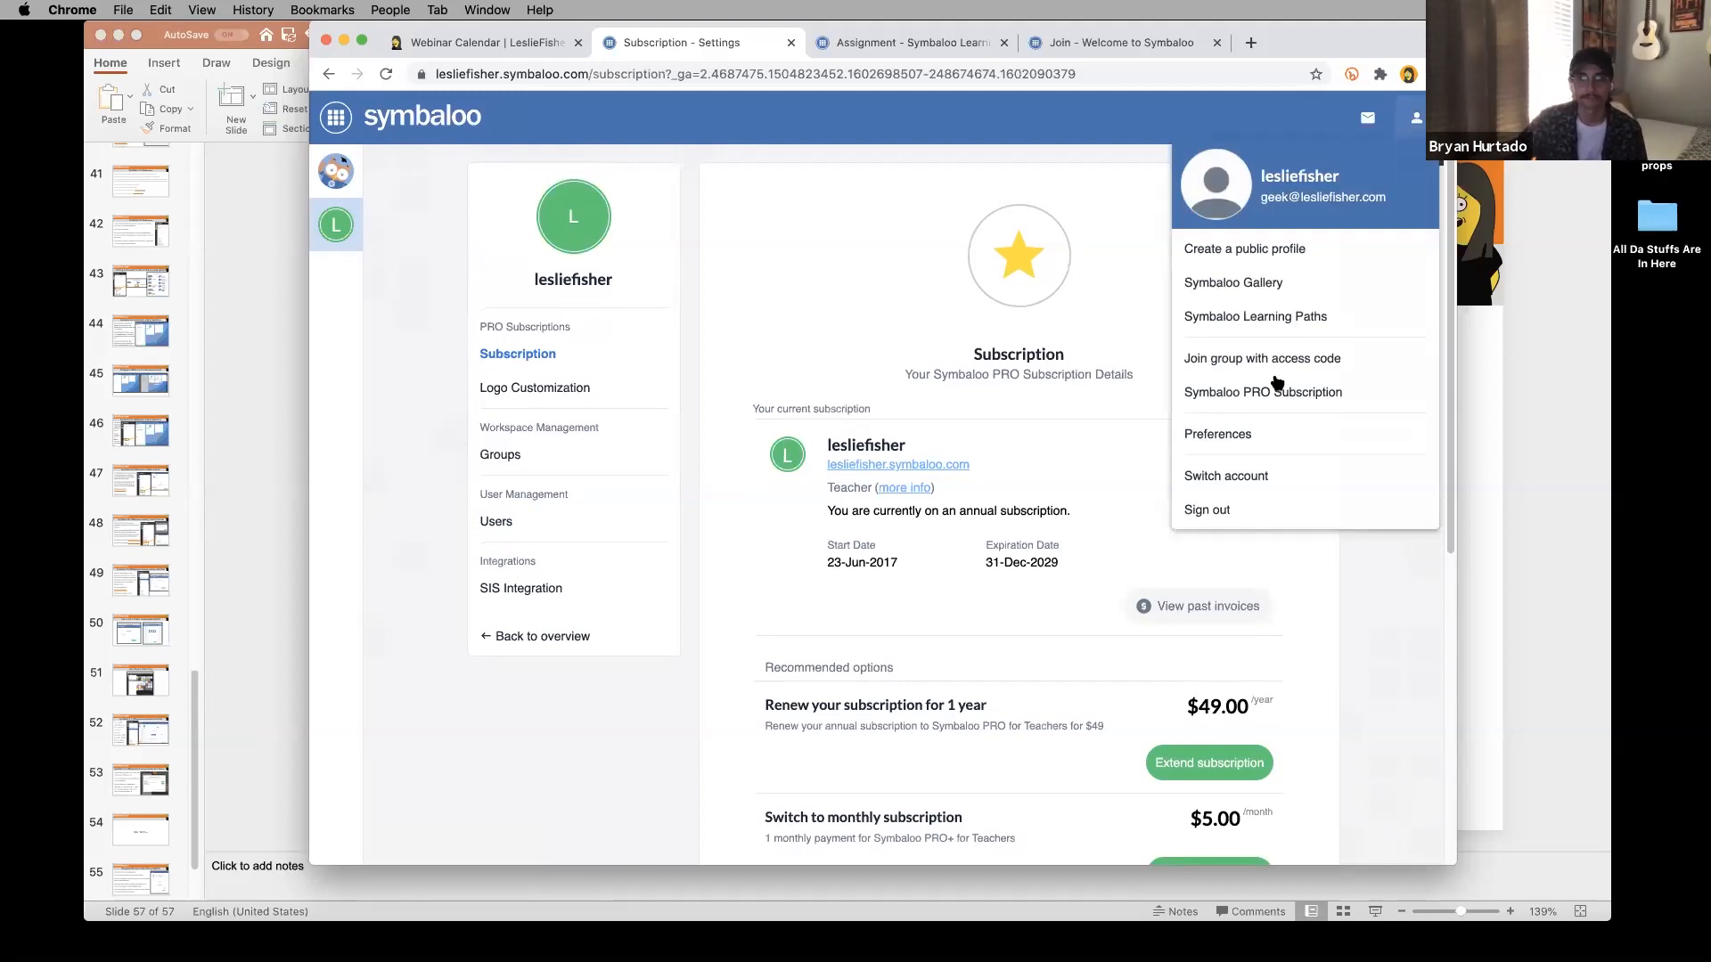
click(724, 613)
click(347, 121)
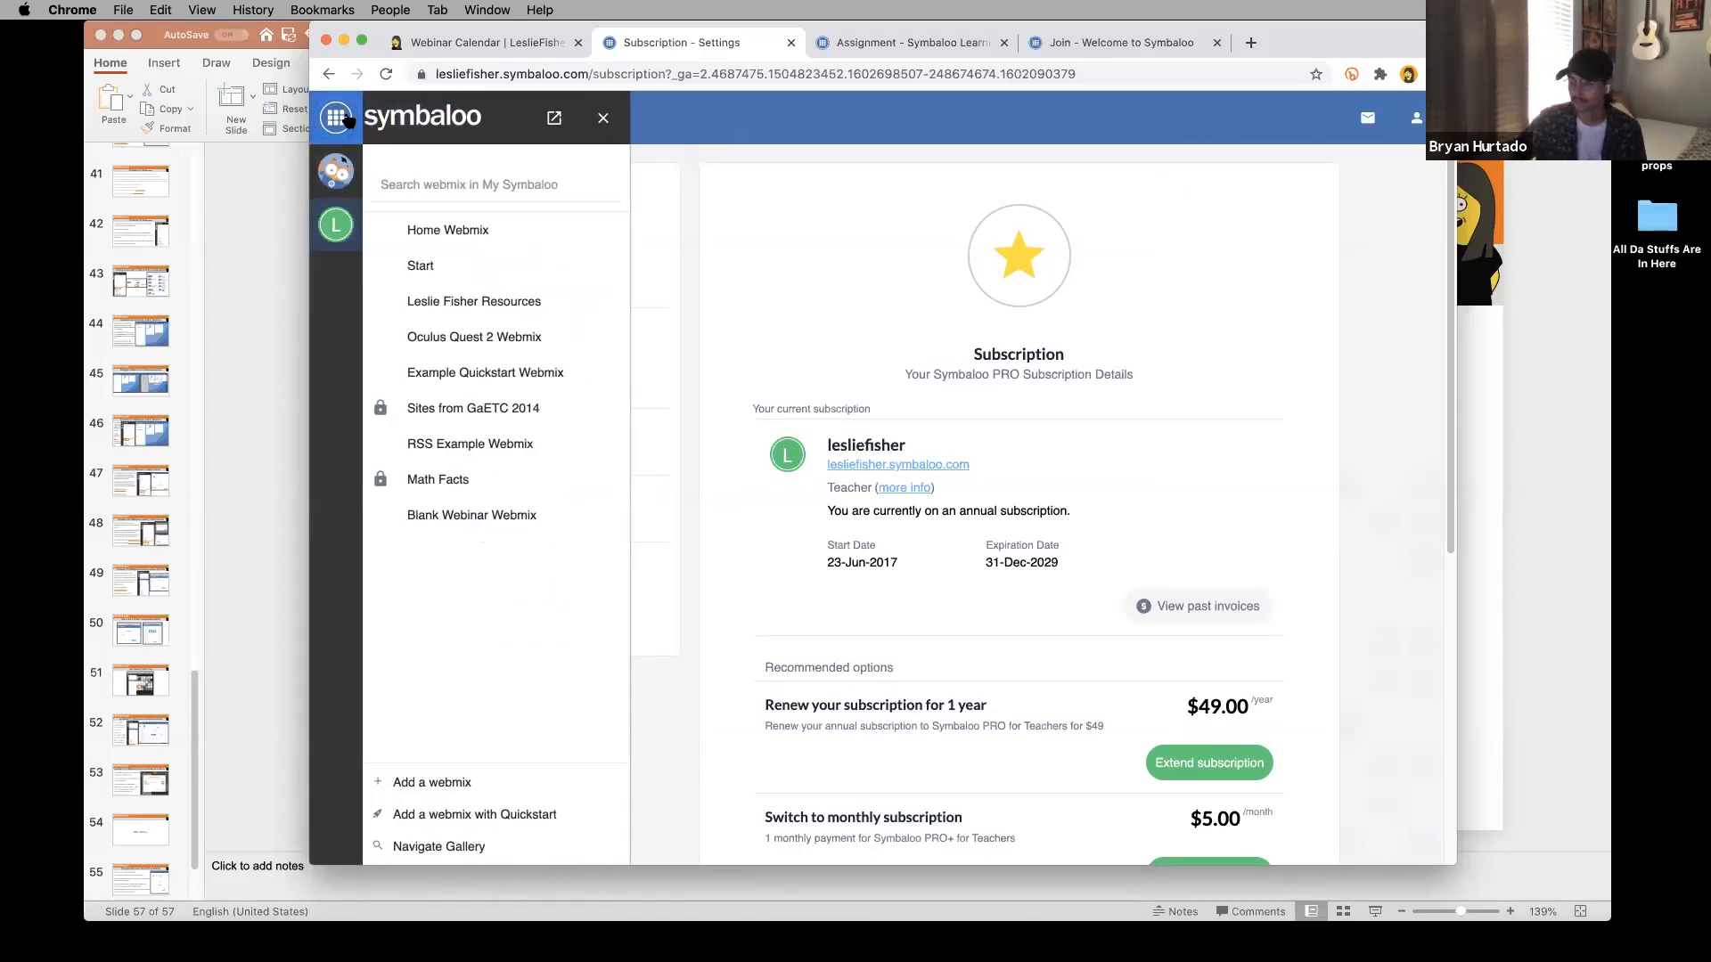
Load the Oculus Quest 2 Webmix and bring up its edit settings.
click(434, 129)
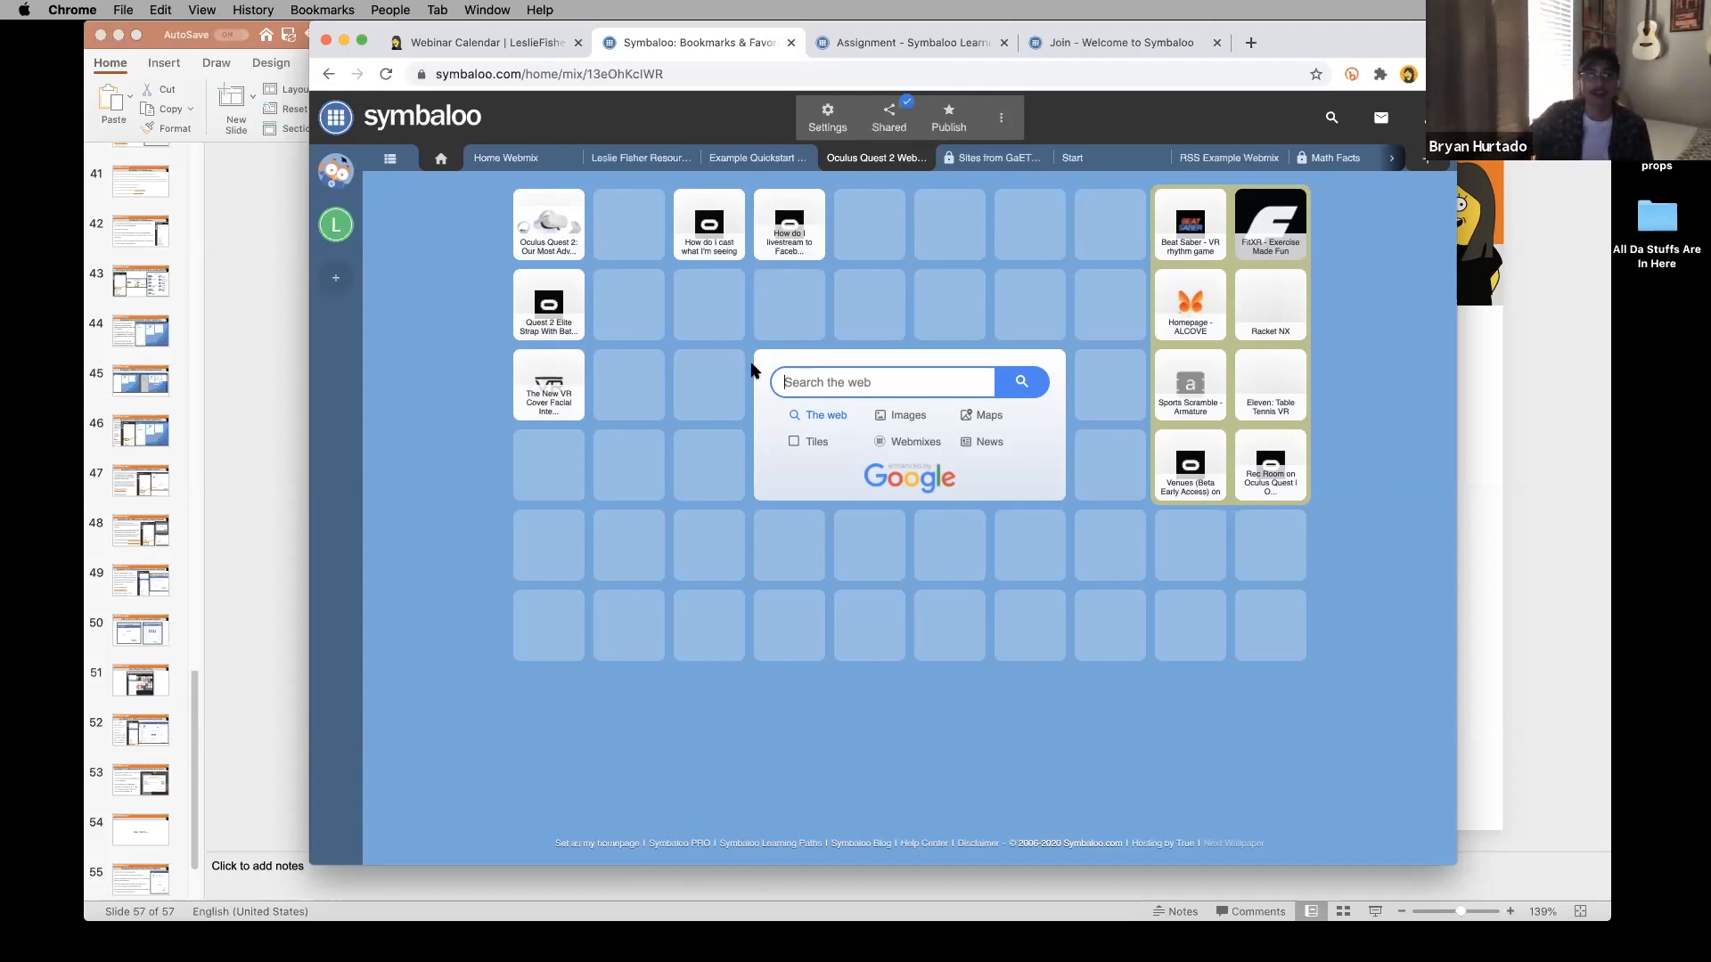
click(455, 266)
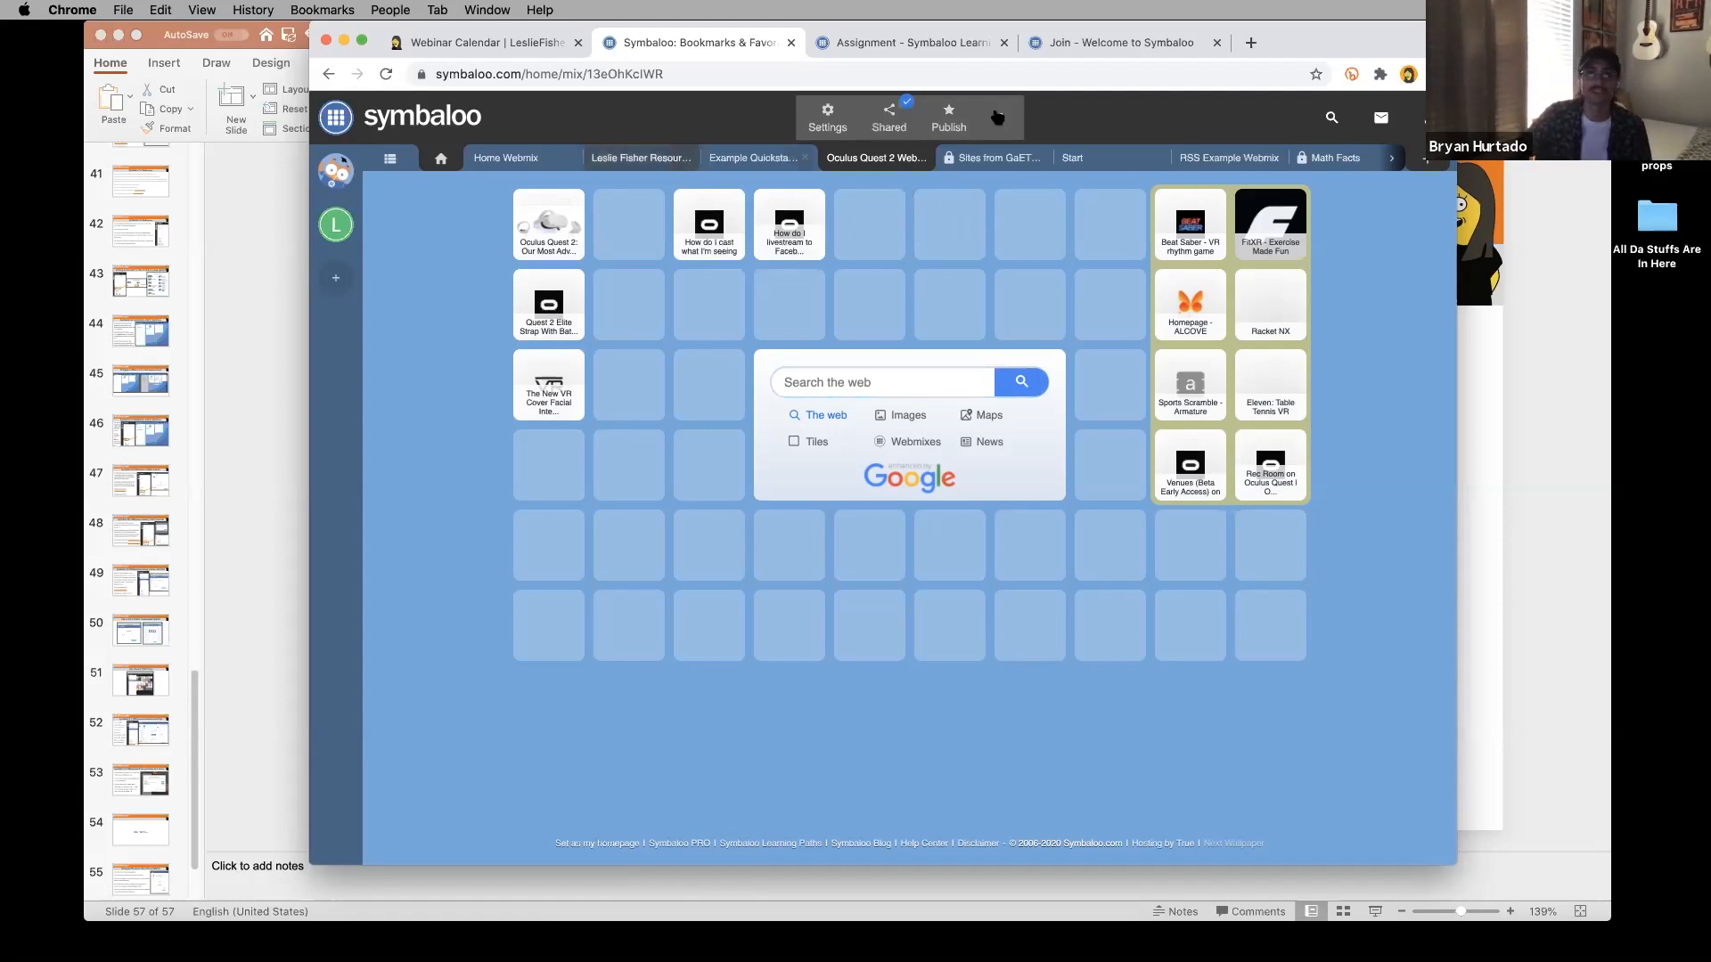
click(828, 116)
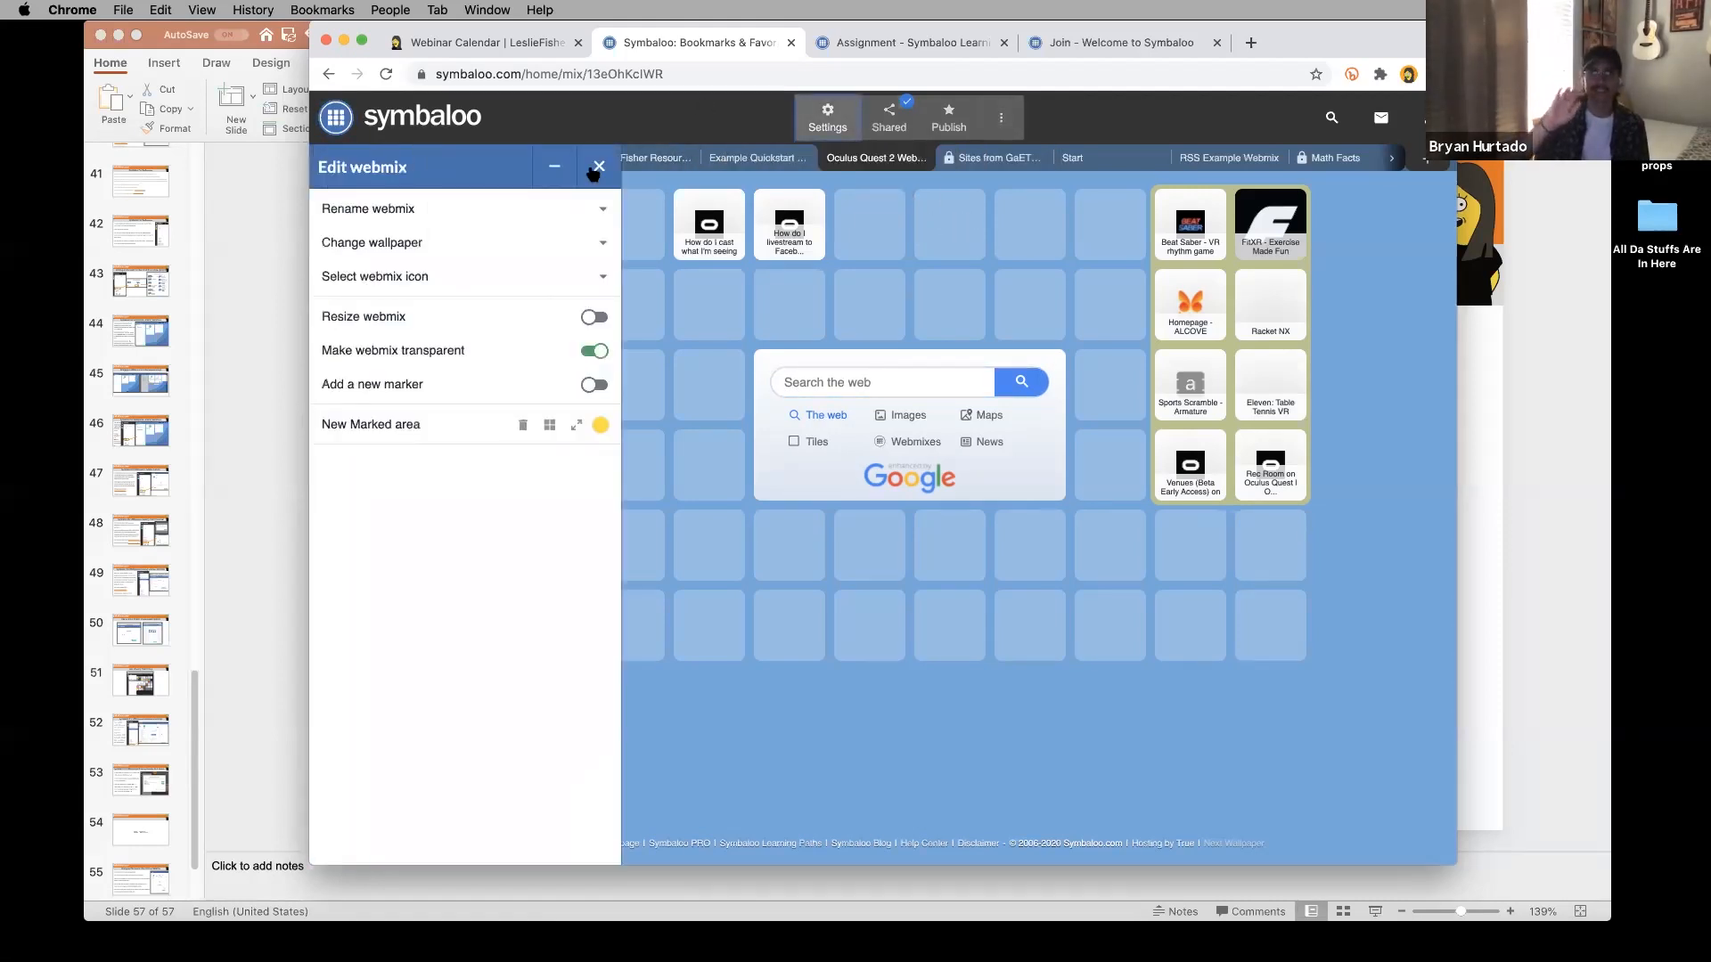
Make the marked area orange, rename it 'STUFF HERE!' and save the marker.
click(379, 425)
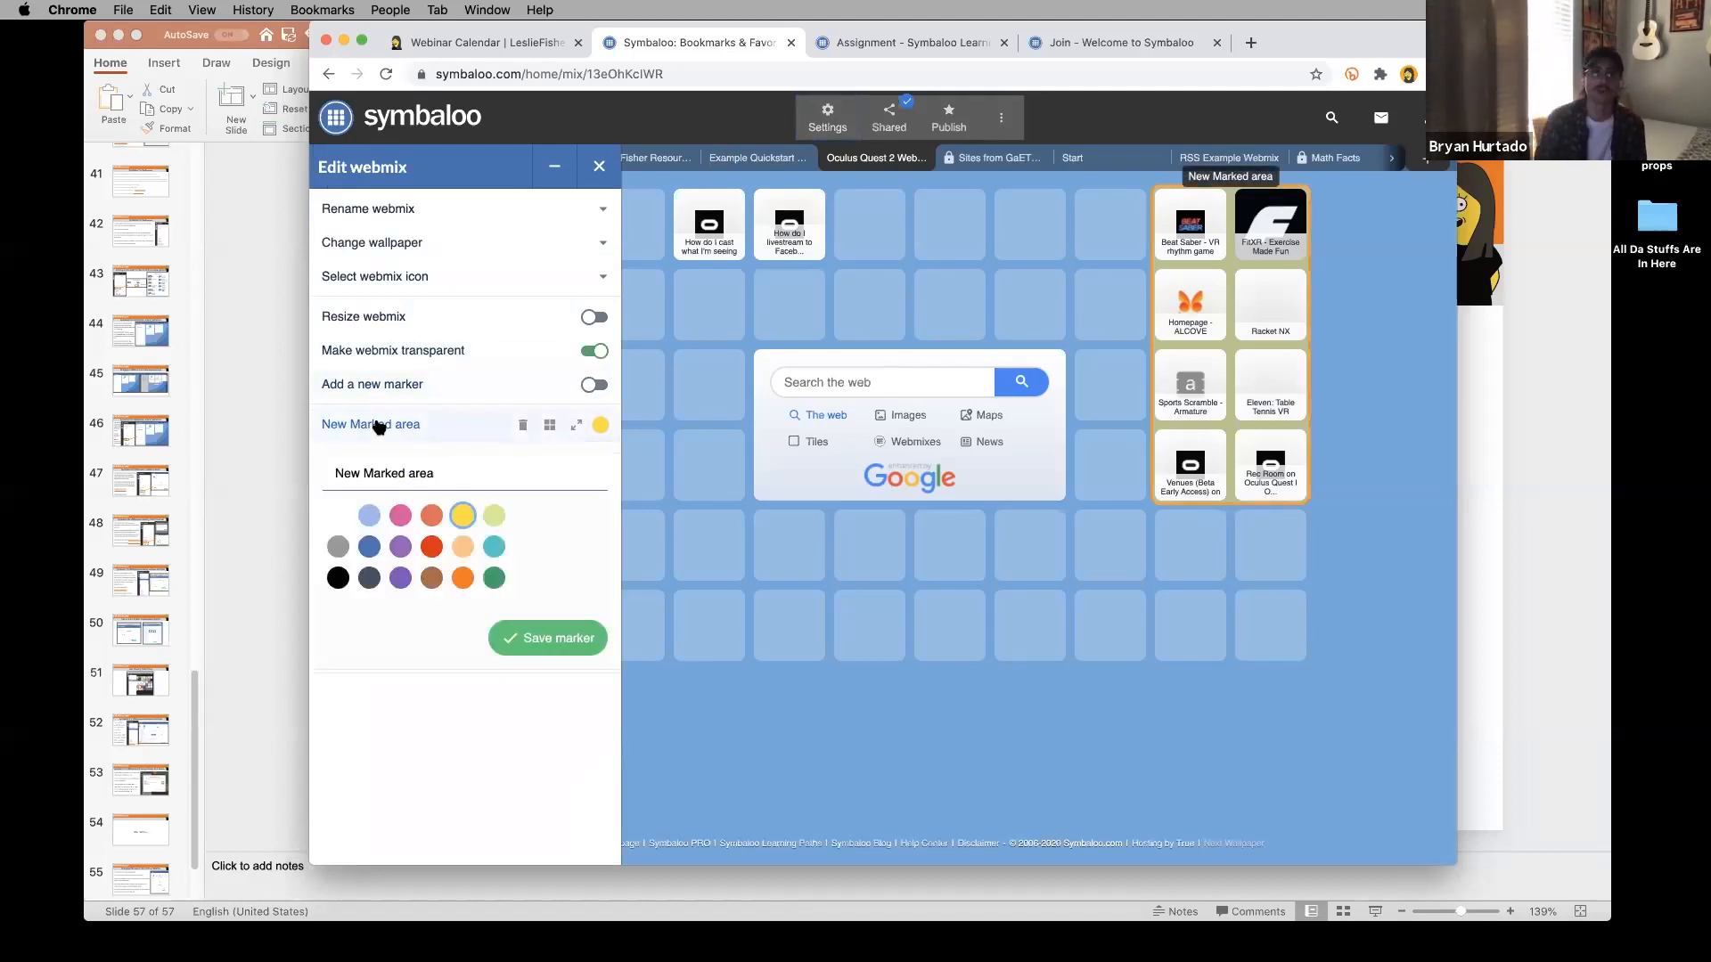
click(601, 425)
click(600, 425)
click(601, 425)
click(601, 425)
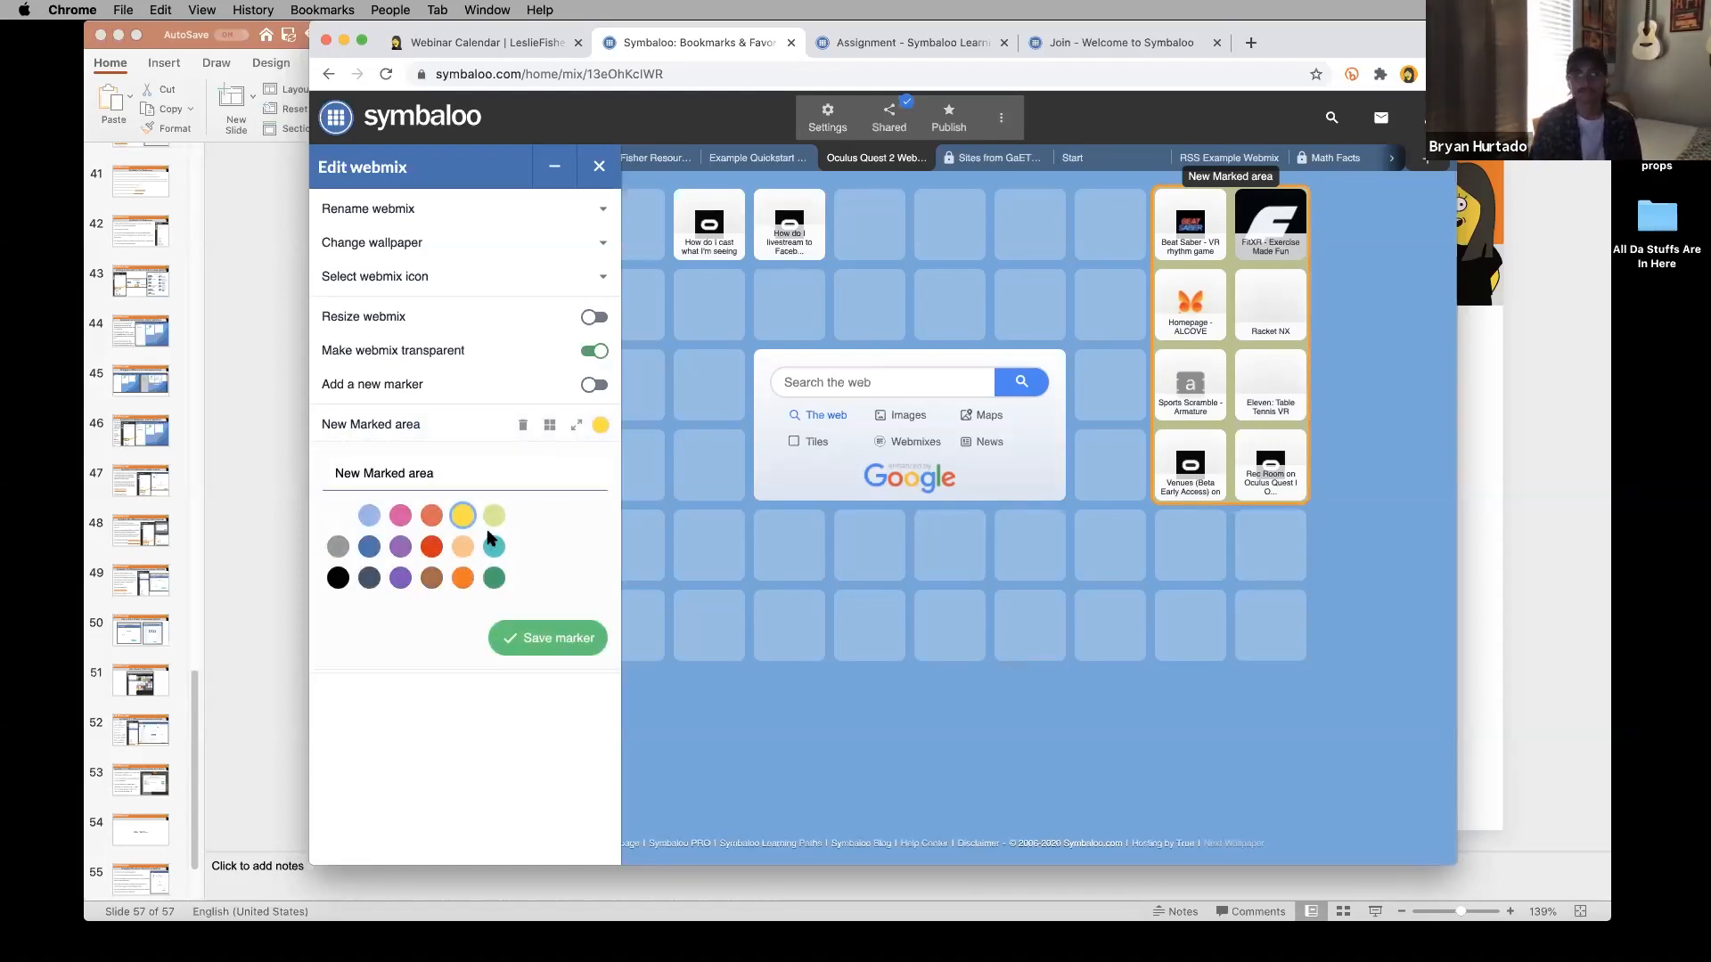
click(461, 580)
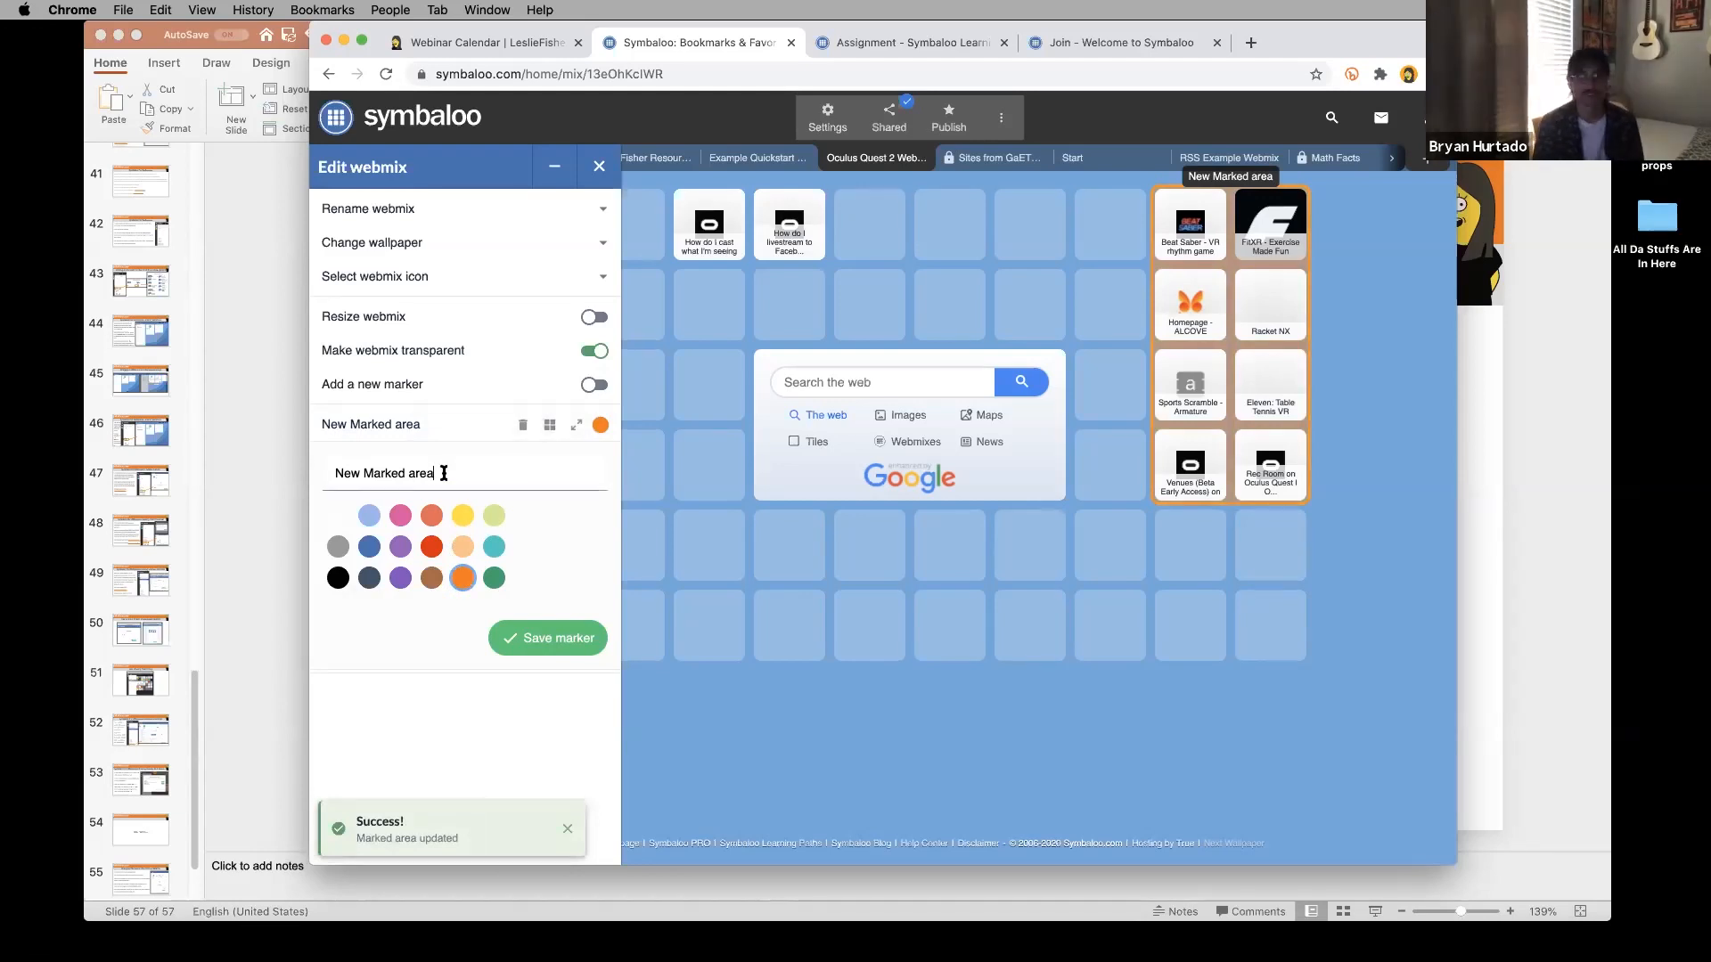
drag(442, 473, 318, 469)
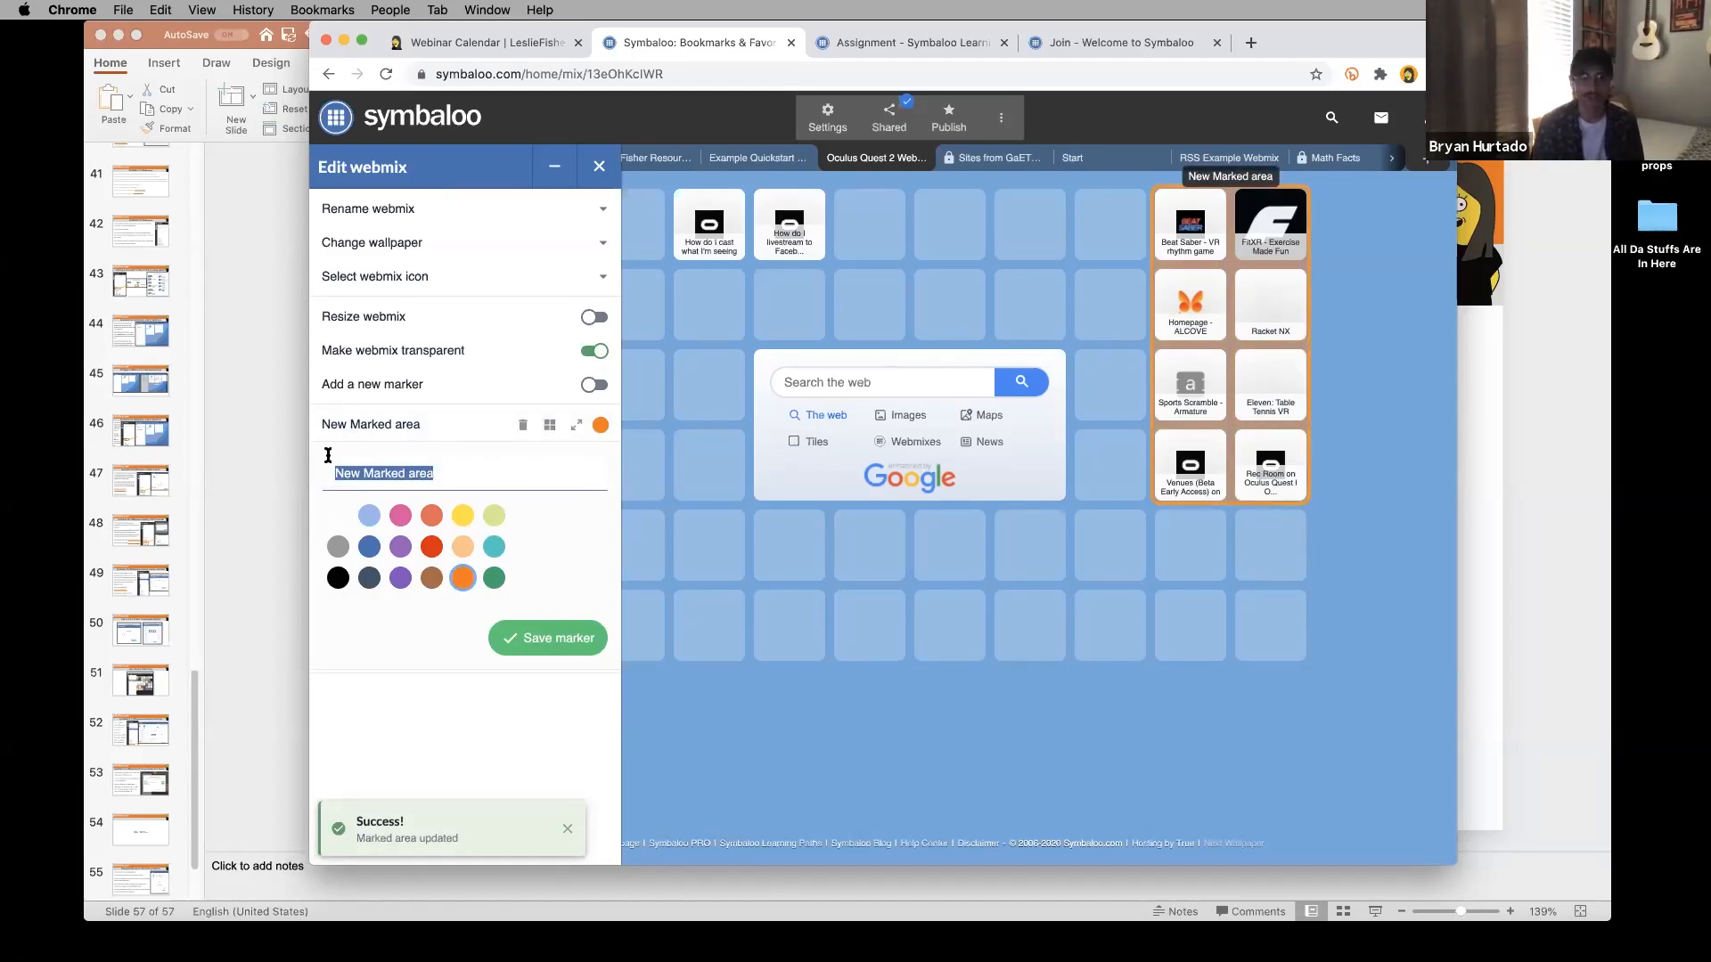
text(STUFF HERE!)
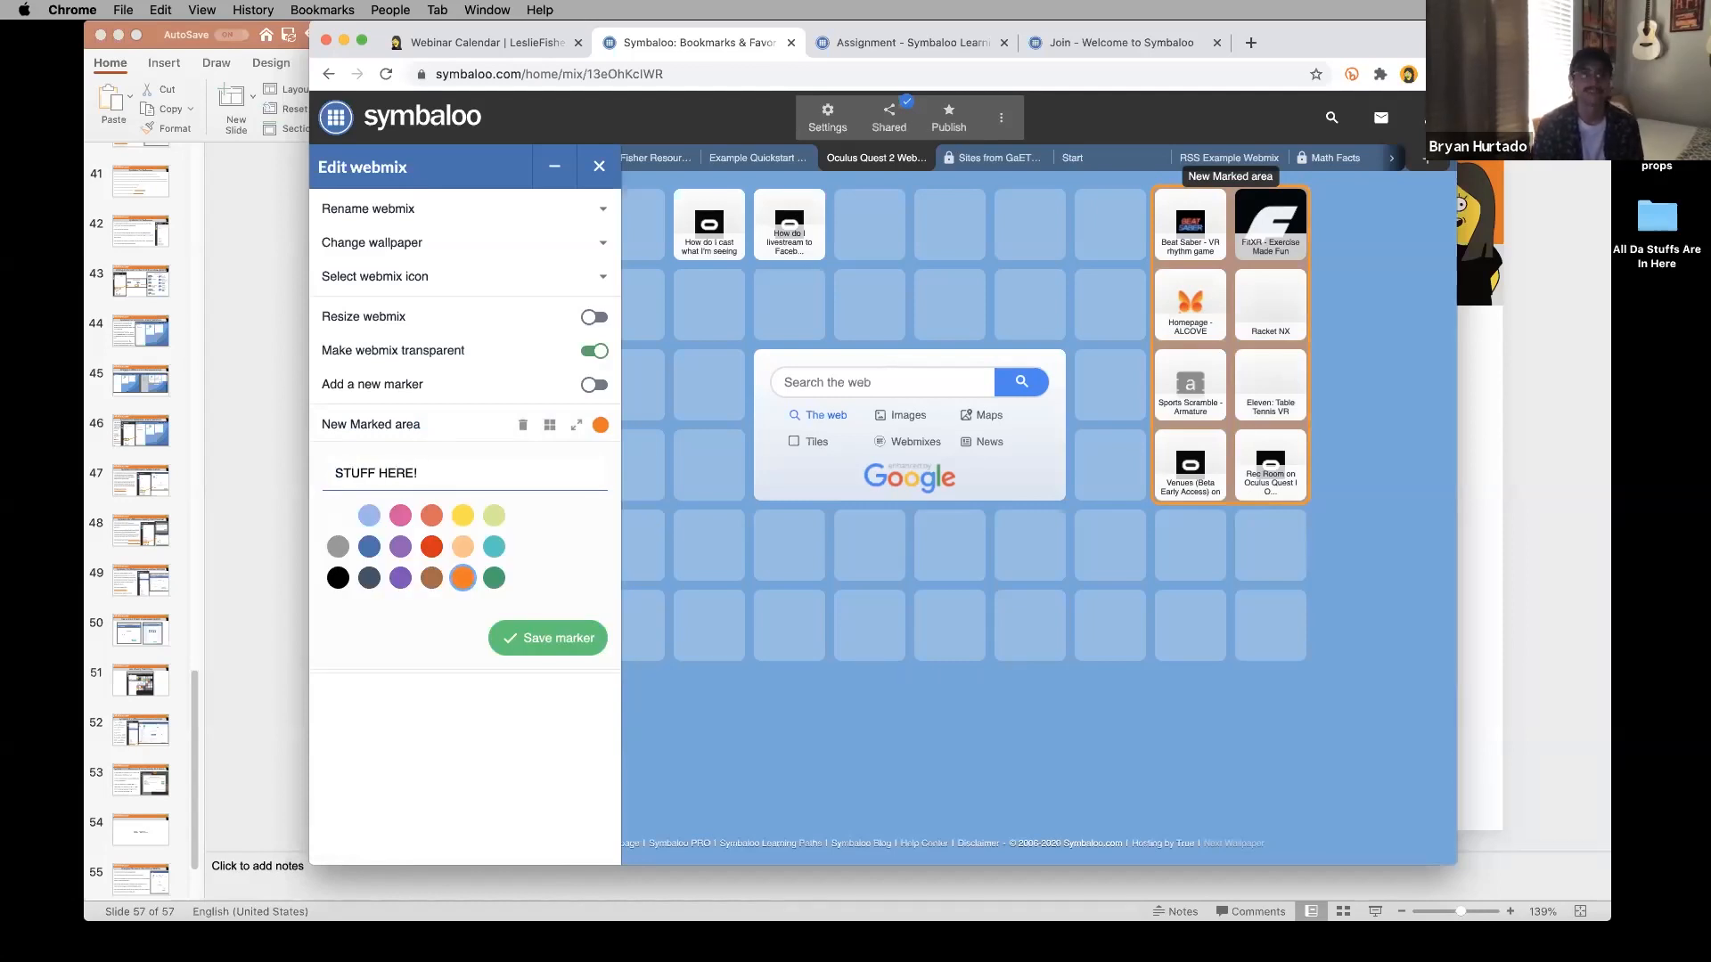
click(563, 642)
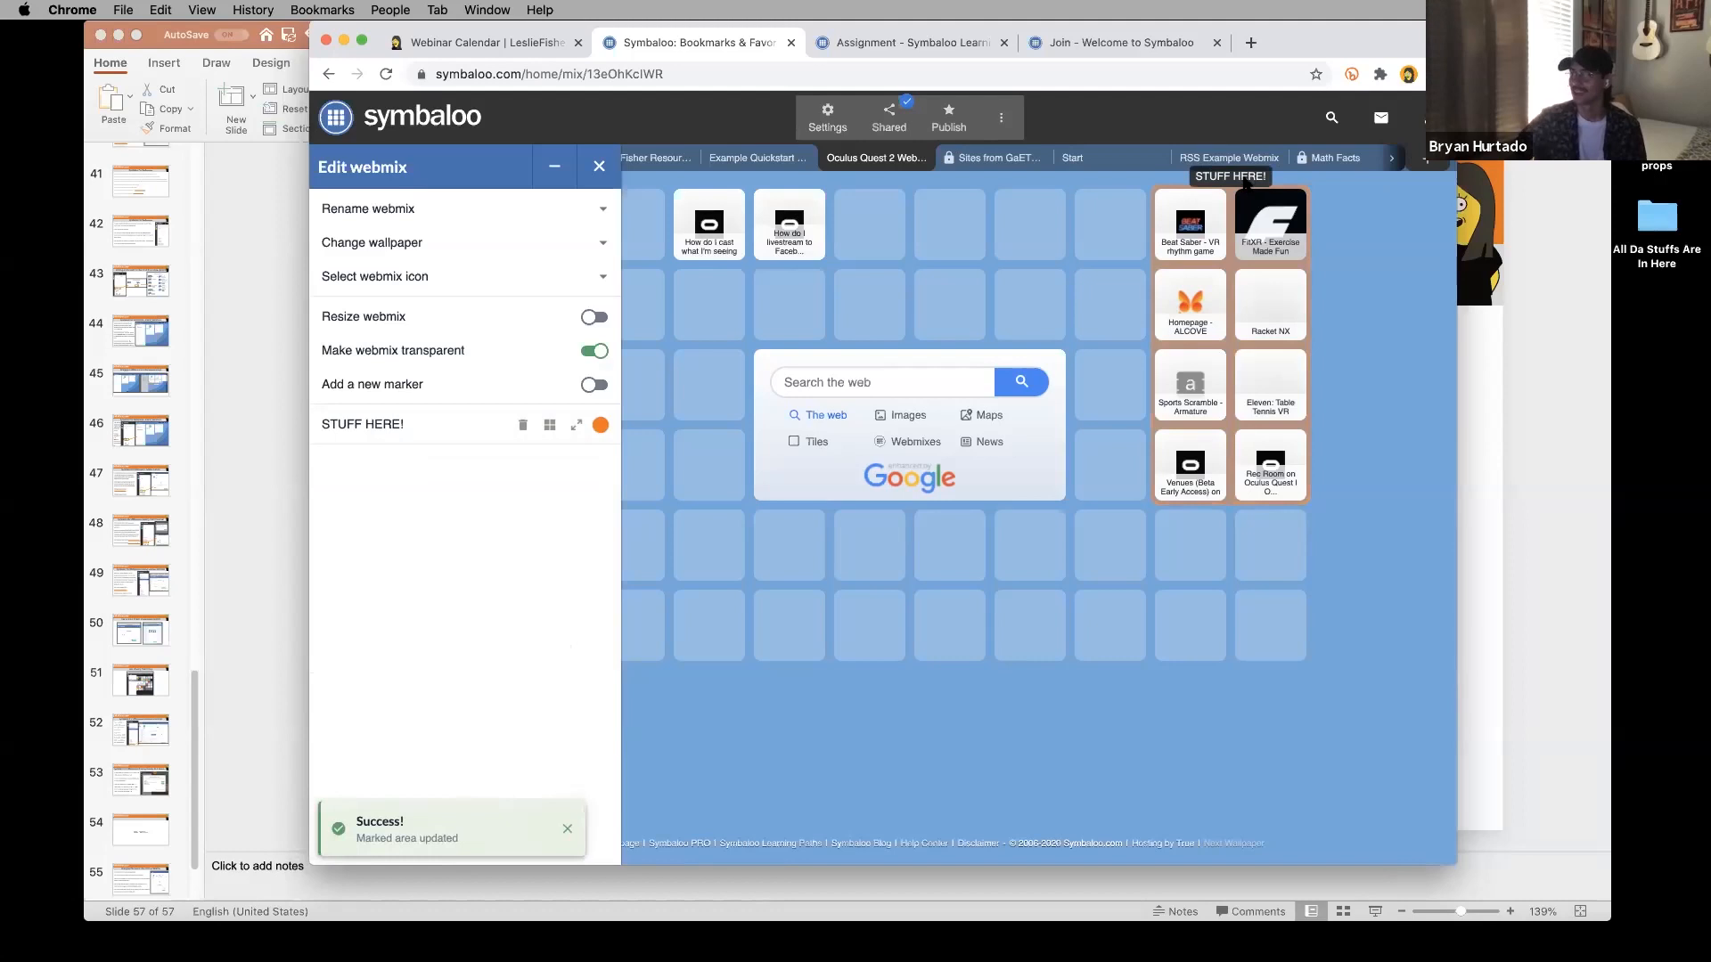